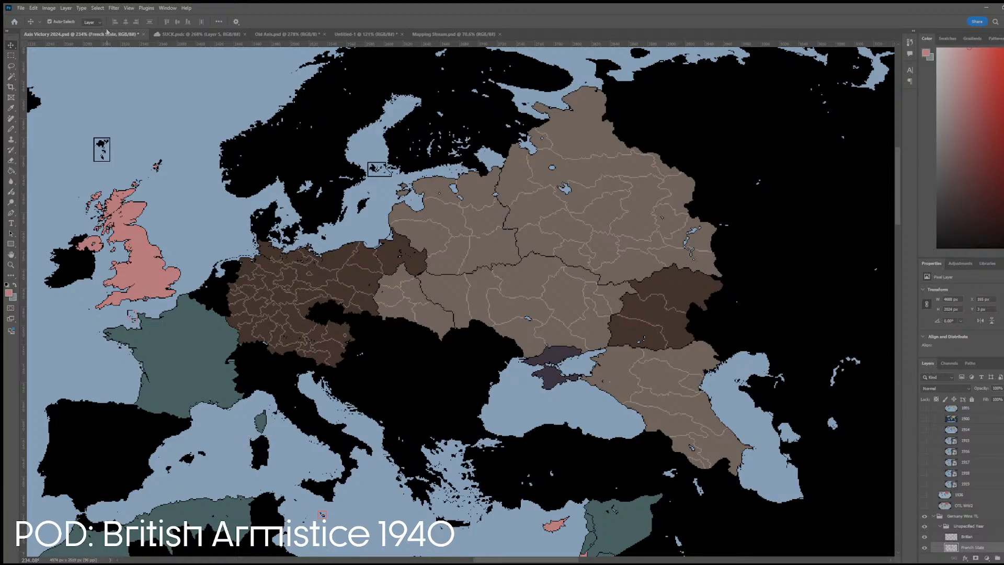
# - Examine the eastern territories on the map and check which layers hold the RK Wolga and RK Ukr regions
pyautogui.scroll(-5, 305, 297)
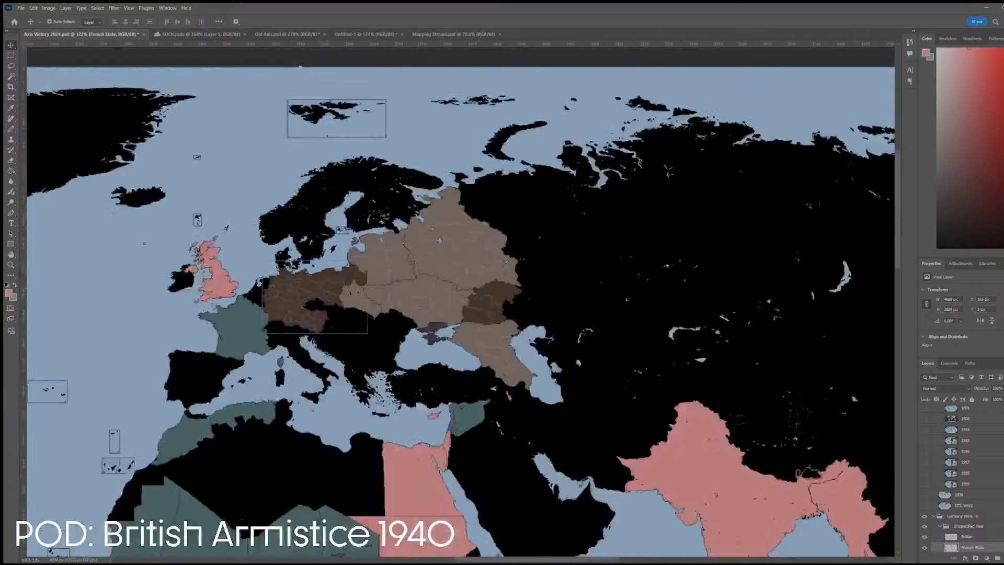
pyautogui.click(490, 309)
pyautogui.moveTo(357, 305); pyautogui.dragTo(404, 311)
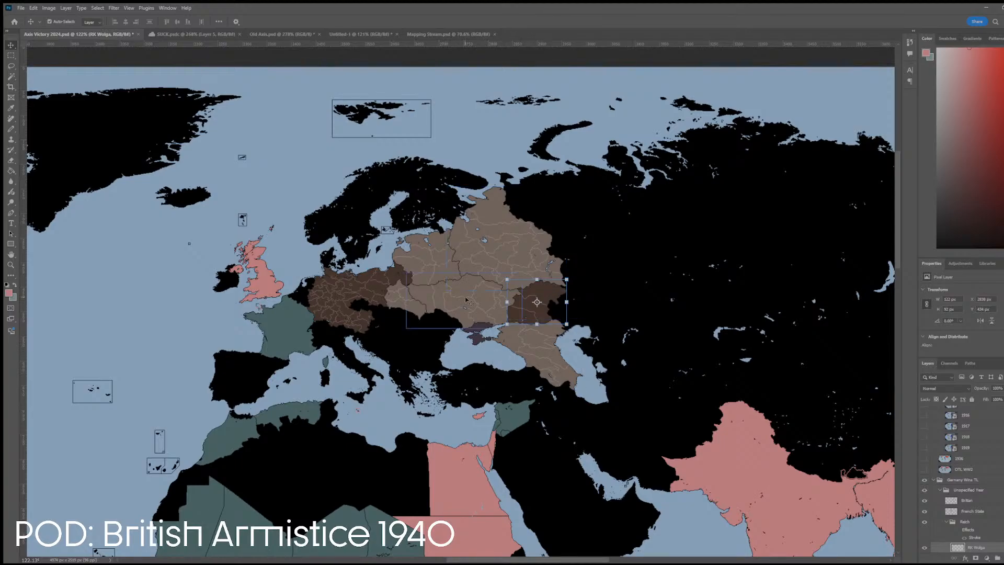
pyautogui.scroll(5, 467, 299)
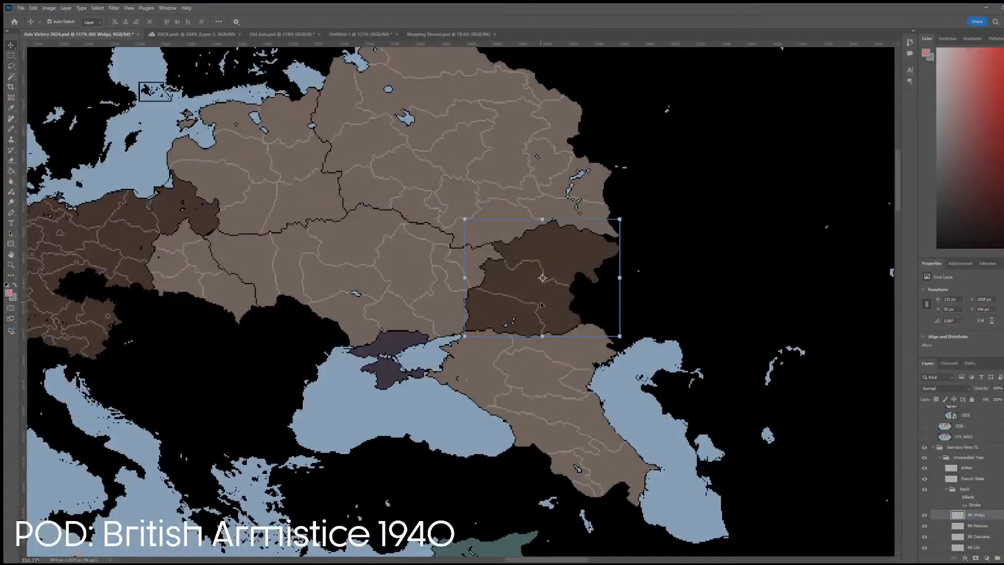
pyautogui.scroll(-6, 539, 305)
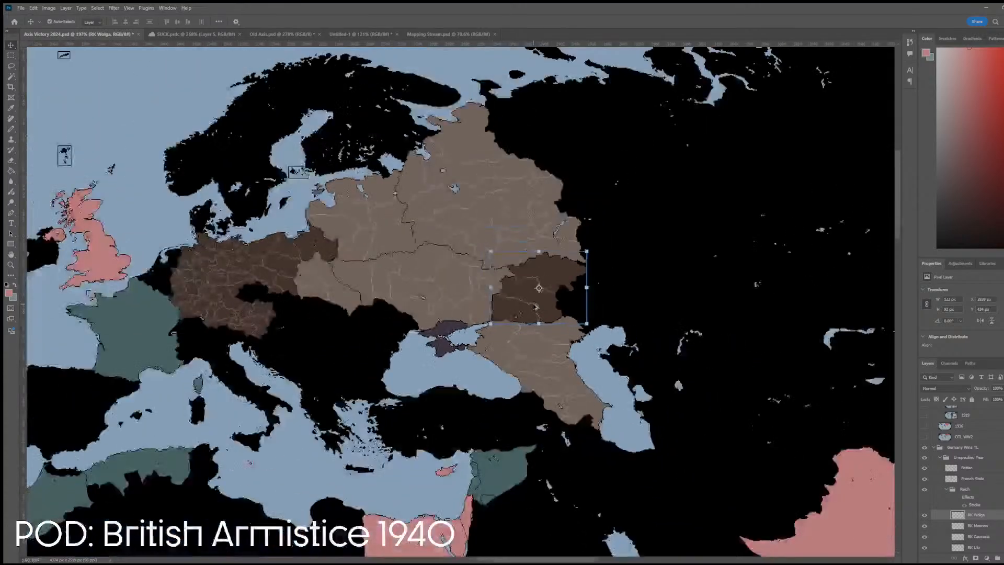
pyautogui.hscroll(-2, 534, 306)
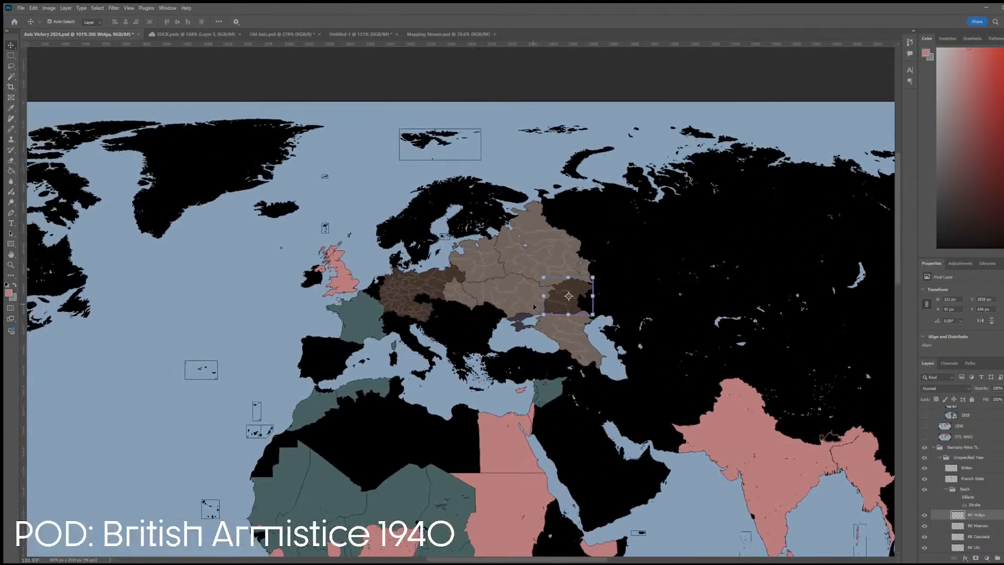
pyautogui.scroll(8, 537, 304)
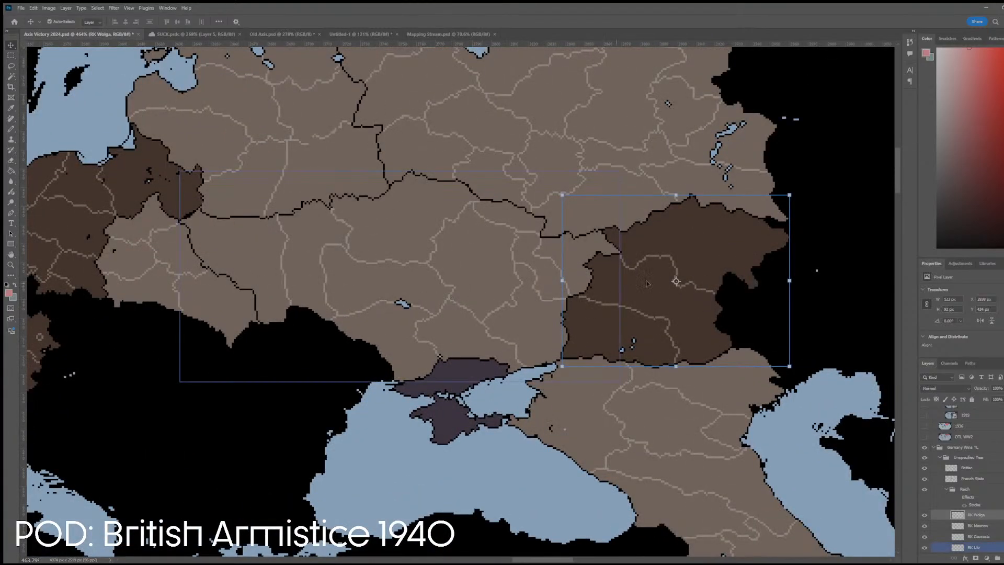
pyautogui.click(524, 279)
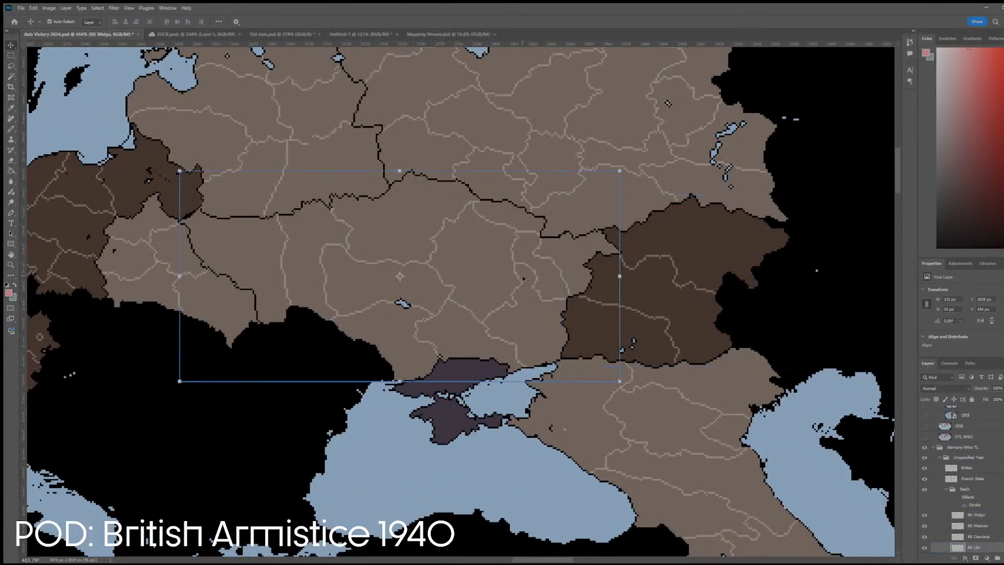
pyautogui.click(680, 286)
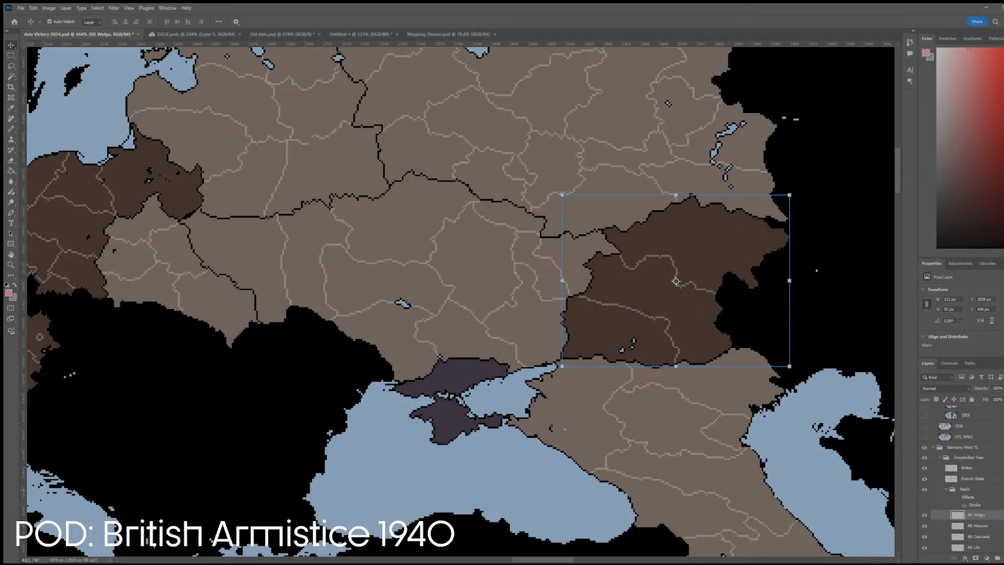
pyautogui.scroll(-4, 832, 362)
pyautogui.hscroll(3, 832, 362)
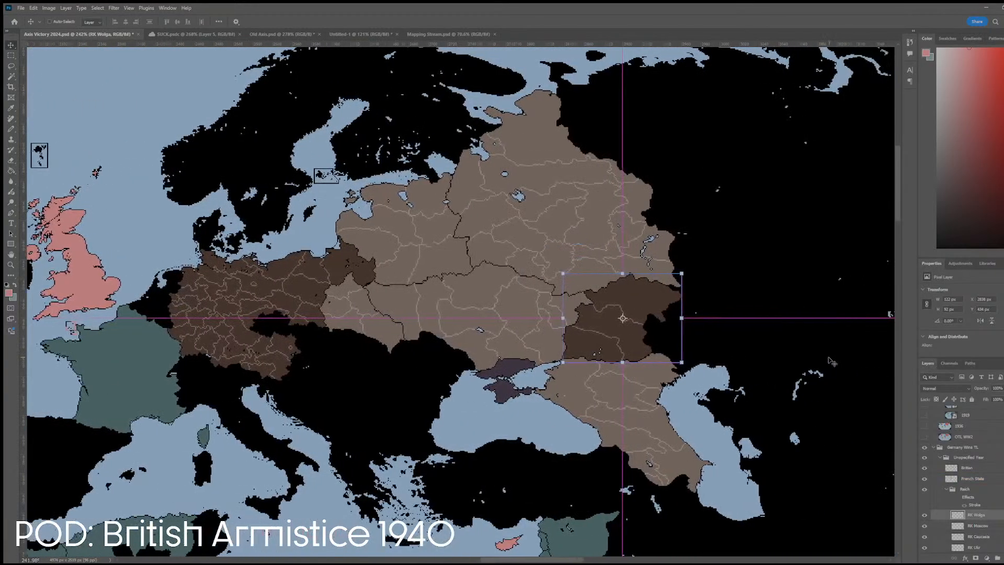
pyautogui.scroll(1, 774, 362)
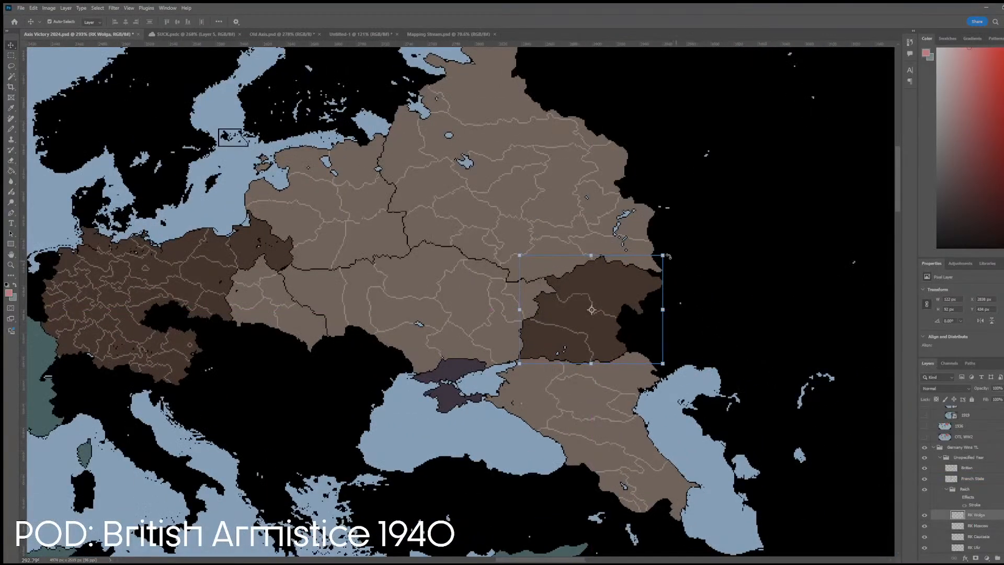
# - Collapse the Not Useful reference group and compare the map with the Axis planned-borders reference overlay
pyautogui.click(988, 492)
pyautogui.scroll(5, 988, 492)
pyautogui.click(939, 448)
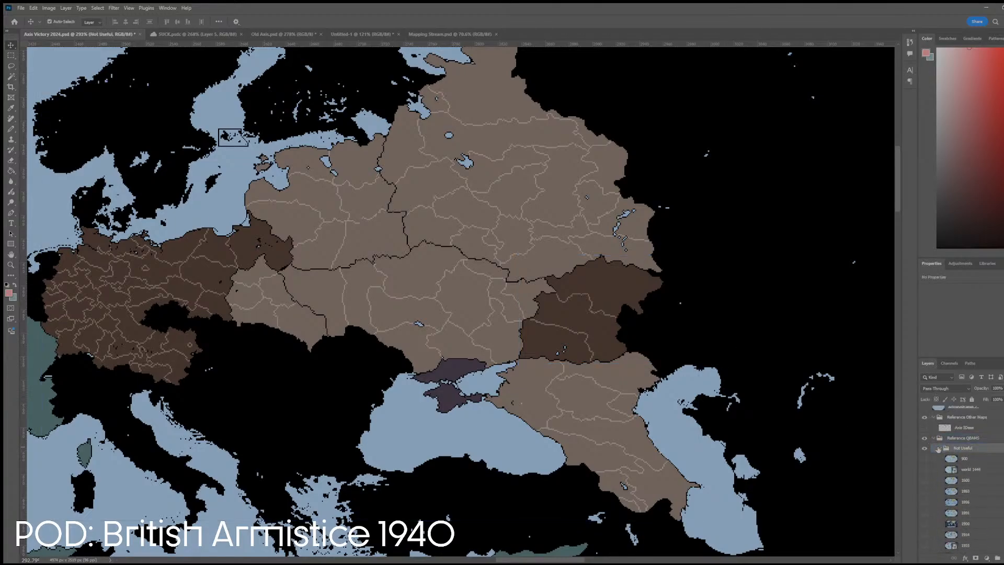
pyautogui.click(938, 448)
pyautogui.click(924, 427)
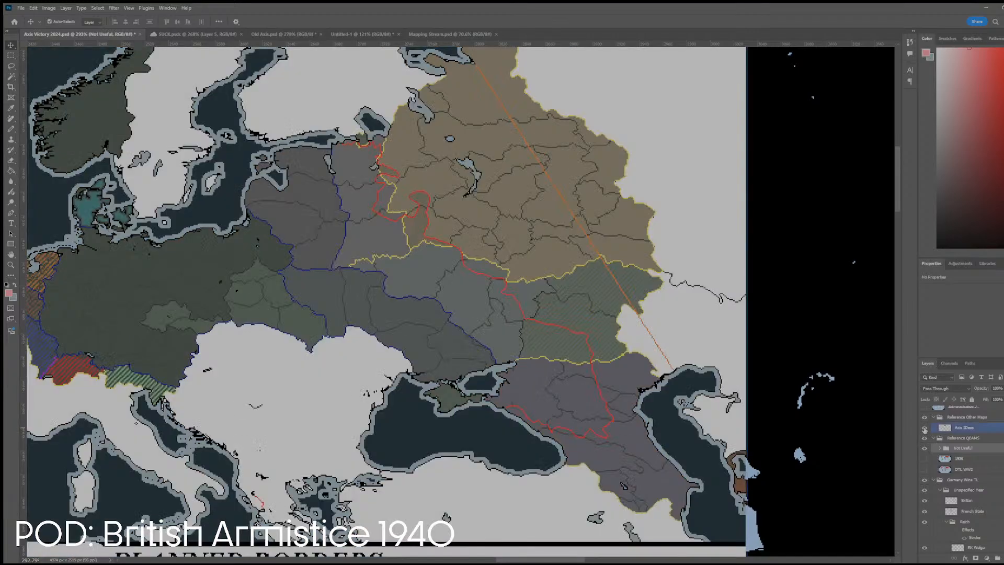
pyautogui.click(924, 427)
pyautogui.click(925, 428)
pyautogui.click(924, 427)
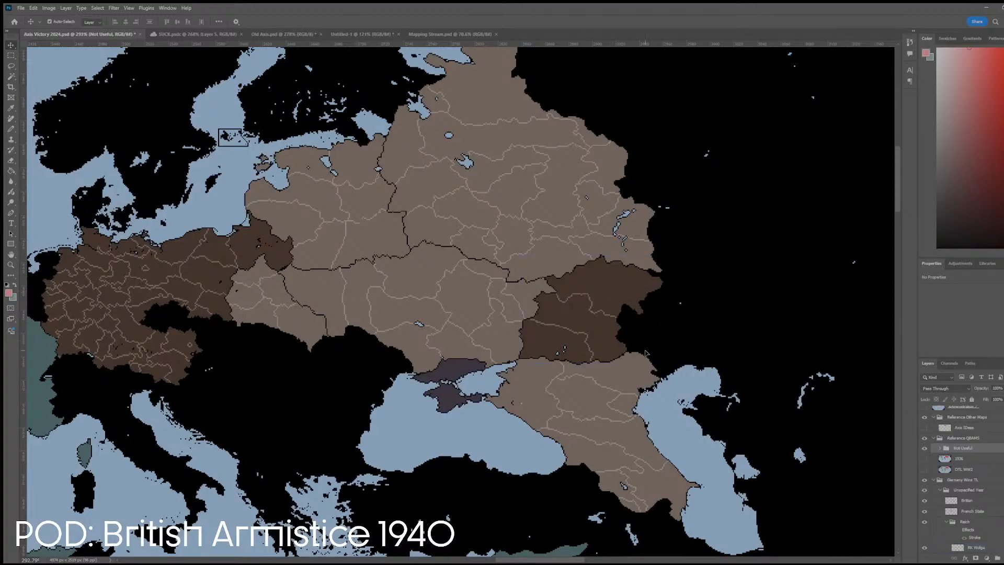
# - Select the dark brown RK Wolga territory by colour, hide its layer and make the RK Ukr layer active
pyautogui.click(554, 329)
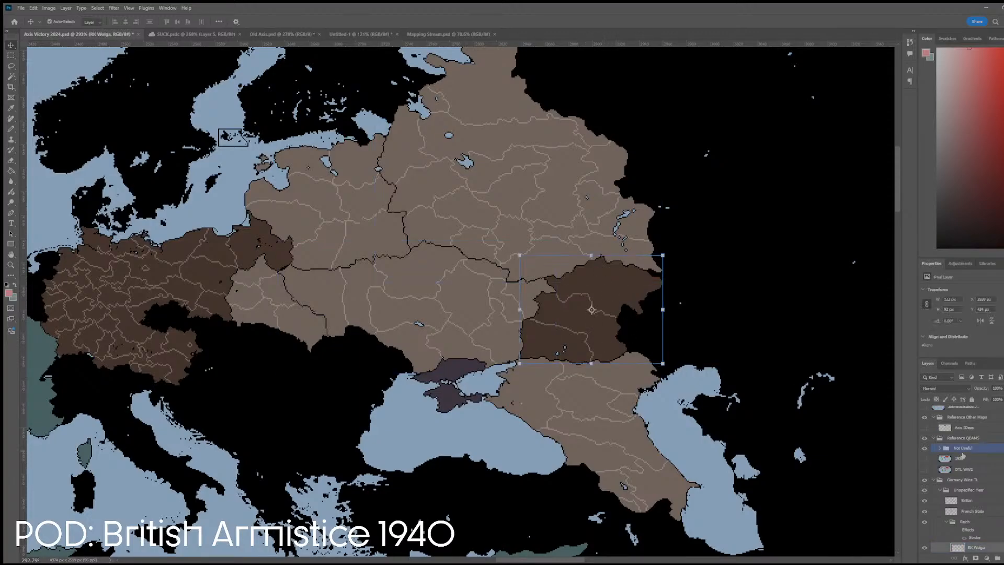
pyautogui.press('w')
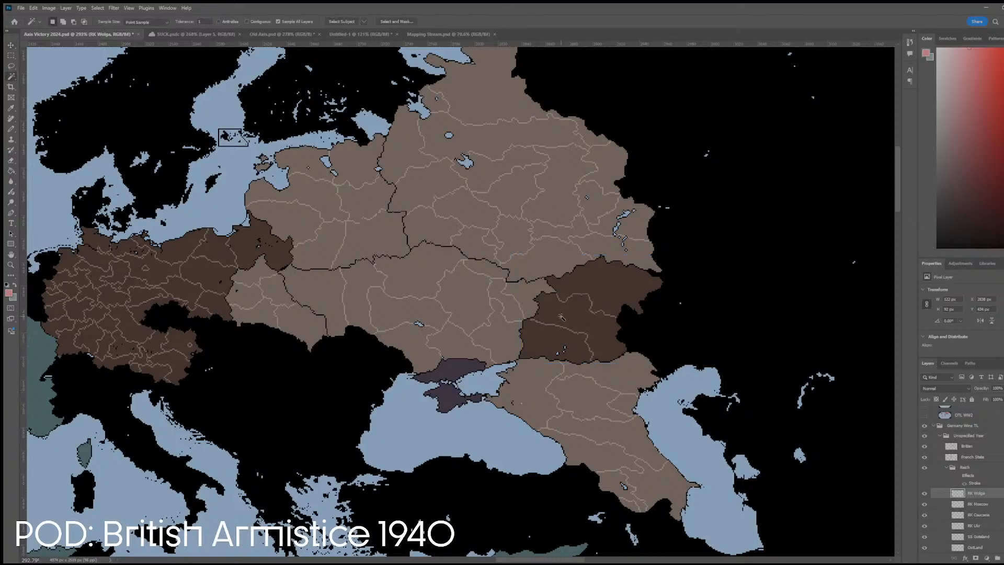
pyautogui.click(561, 317)
pyautogui.click(925, 494)
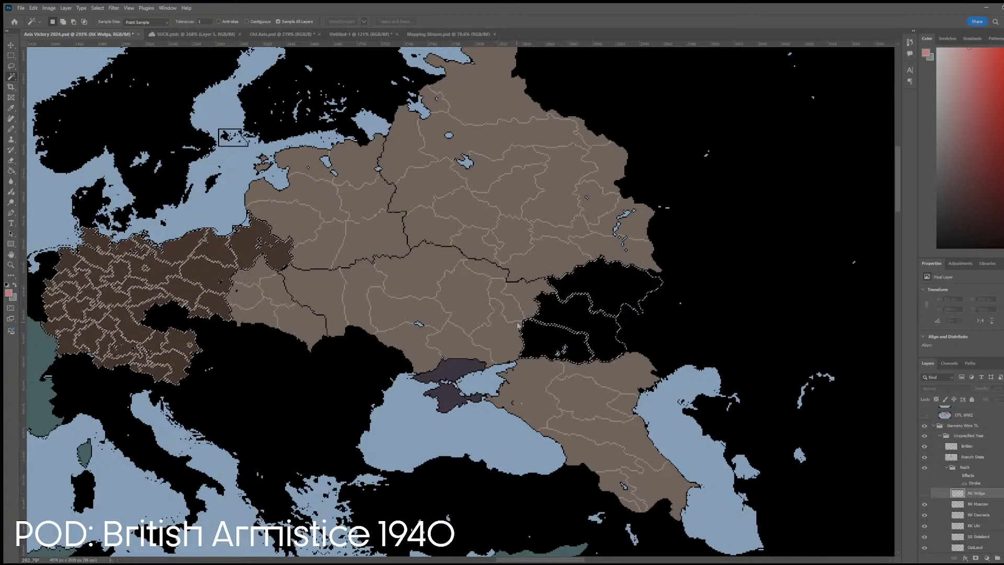
pyautogui.keyDown('ctrl'); pyautogui.click(515, 326); pyautogui.keyUp('ctrl')
pyautogui.scroll(6, 548, 317)
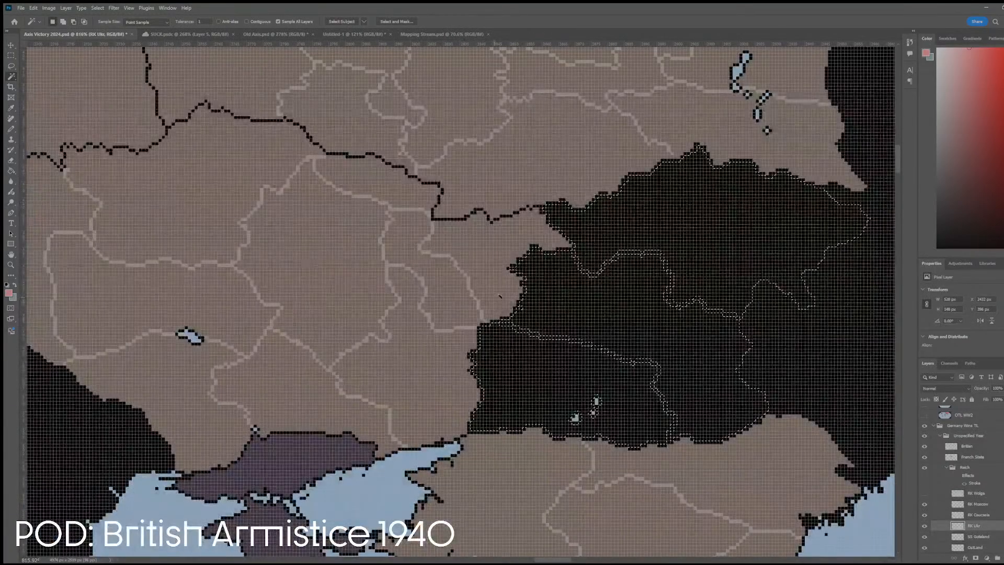
# - Sample the RK Ukr land colour and fill the selected Wolga territory with it on the RK Ukr layer
pyautogui.press('i')
pyautogui.click(503, 291)
pyautogui.press('g')
pyautogui.click(632, 331)
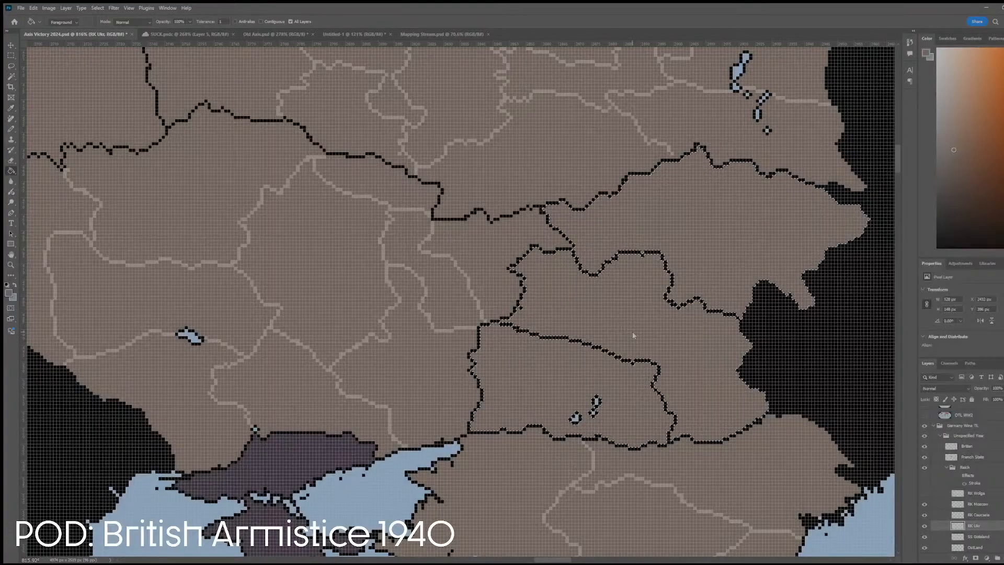
pyautogui.scroll(-4, 633, 331)
pyautogui.scroll(-3, 632, 331)
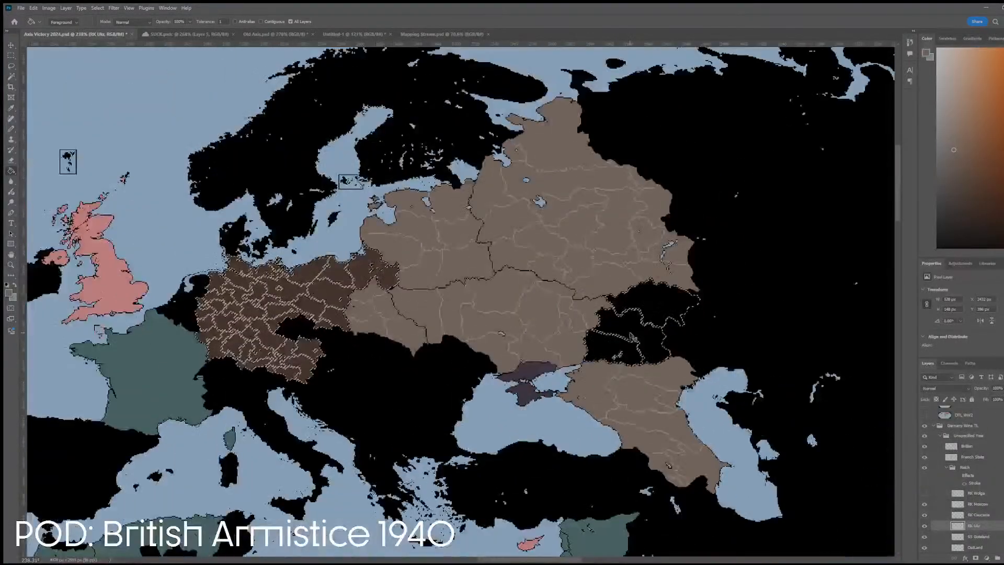
pyautogui.keyDown('alt'); pyautogui.click(924, 526); pyautogui.keyUp('alt')
pyautogui.keyDown('alt'); pyautogui.click(924, 526); pyautogui.keyUp('alt')
pyautogui.press('b')
pyautogui.hotkey('alt', 'BackSpace')
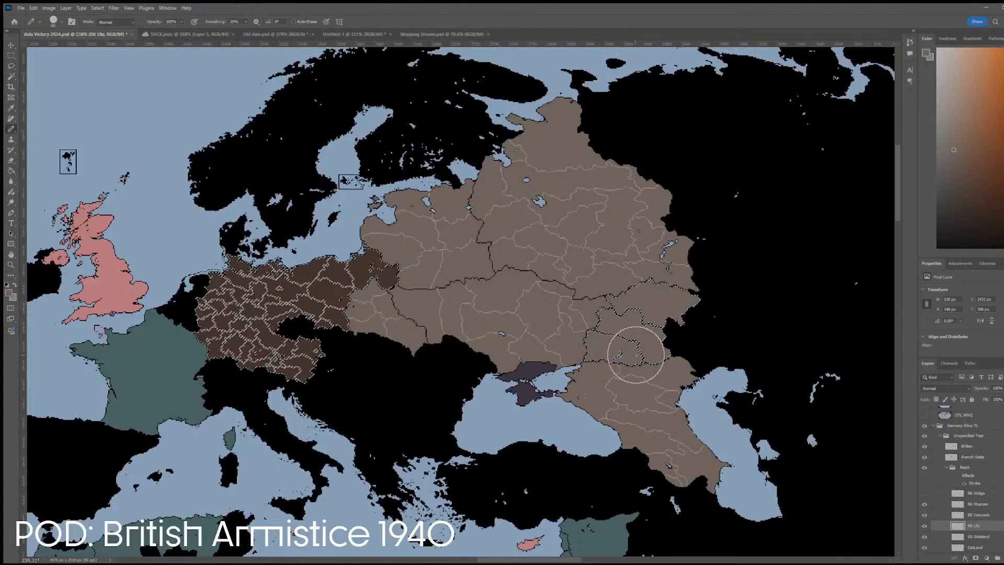
# - Sample the lighter province-border colour and add the Wolga region's internal borders to the RK Ukr layer
pyautogui.scroll(5, 544, 313)
pyautogui.press('i')
pyautogui.click(401, 296)
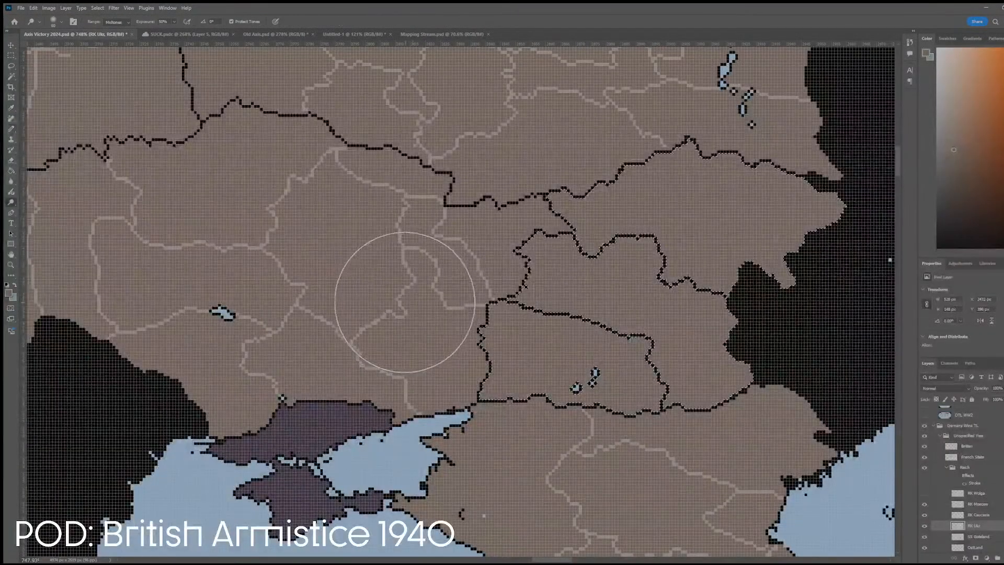
pyautogui.click(401, 296)
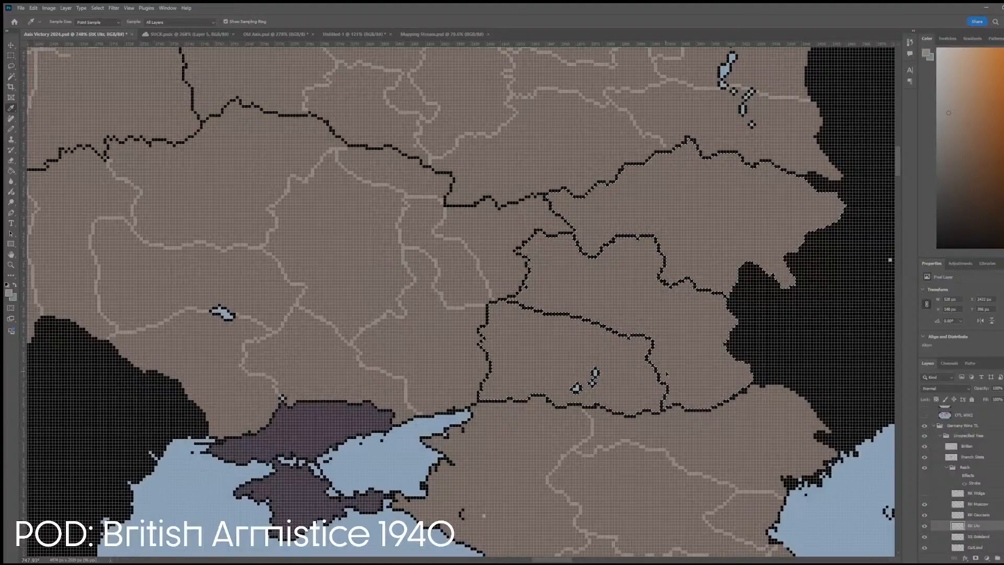
pyautogui.press('b')
pyautogui.moveTo(643, 356); pyautogui.dragTo(676, 288)
pyautogui.press('w')
pyautogui.click(577, 311)
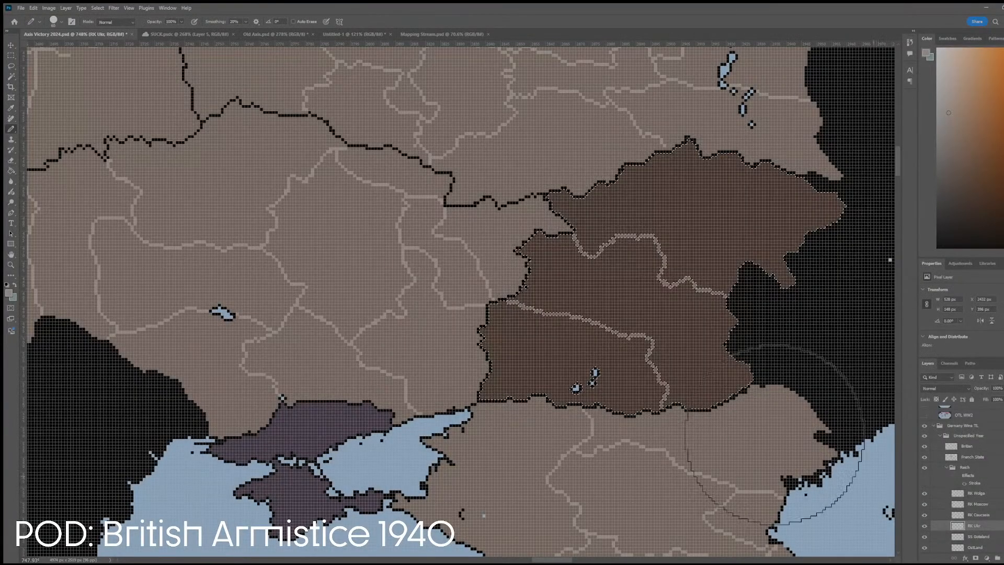
pyautogui.hotkey('alt', 'BackSpace')
pyautogui.hotkey('ctrl', 'd')
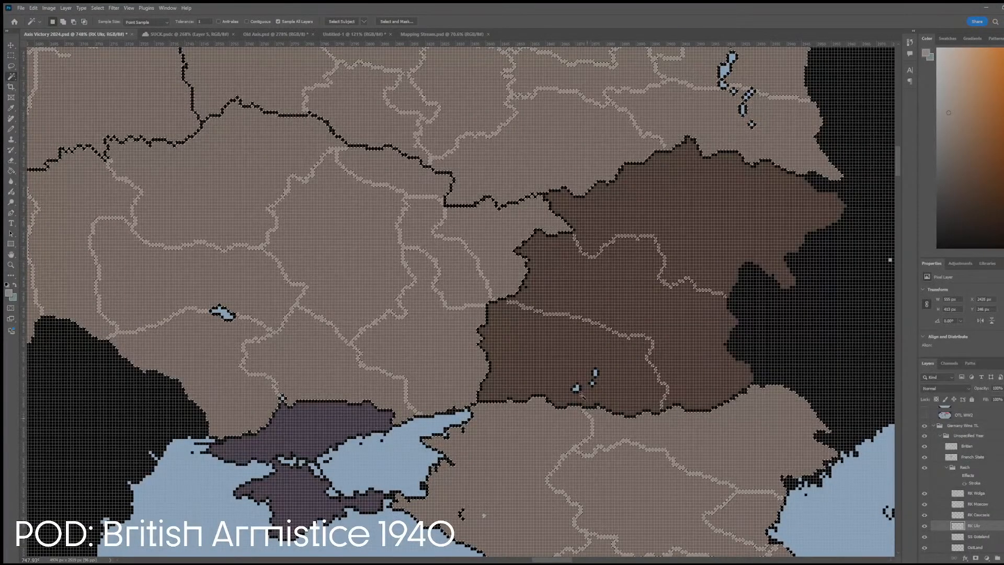
# - Shrink the Pencil to a small tip and isolate the RK Ukr layer
pyautogui.press('b')
pyautogui.press('[')
pyautogui.press('[')
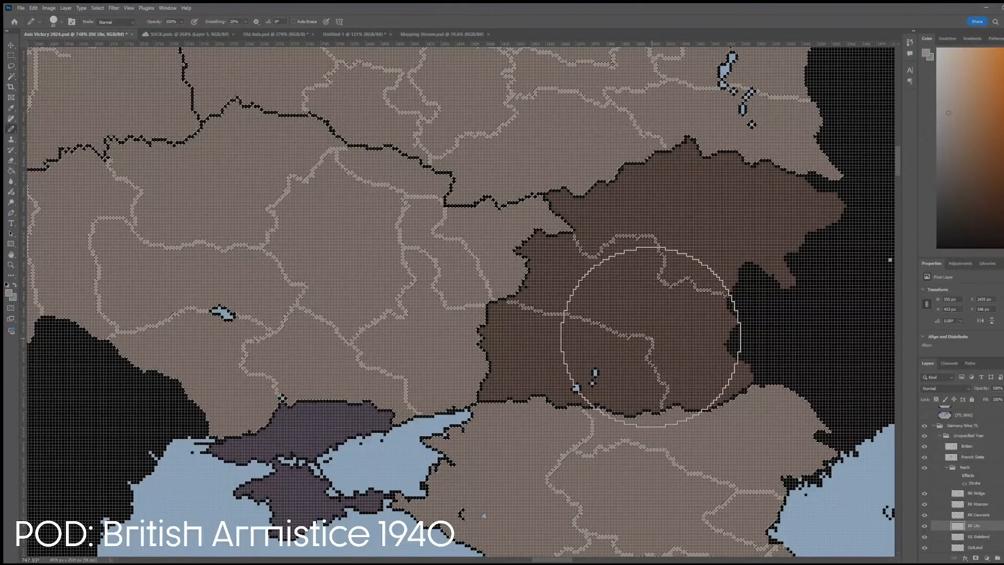
pyautogui.press('[')
pyautogui.press('[')
pyautogui.press('[')
pyautogui.press('[')
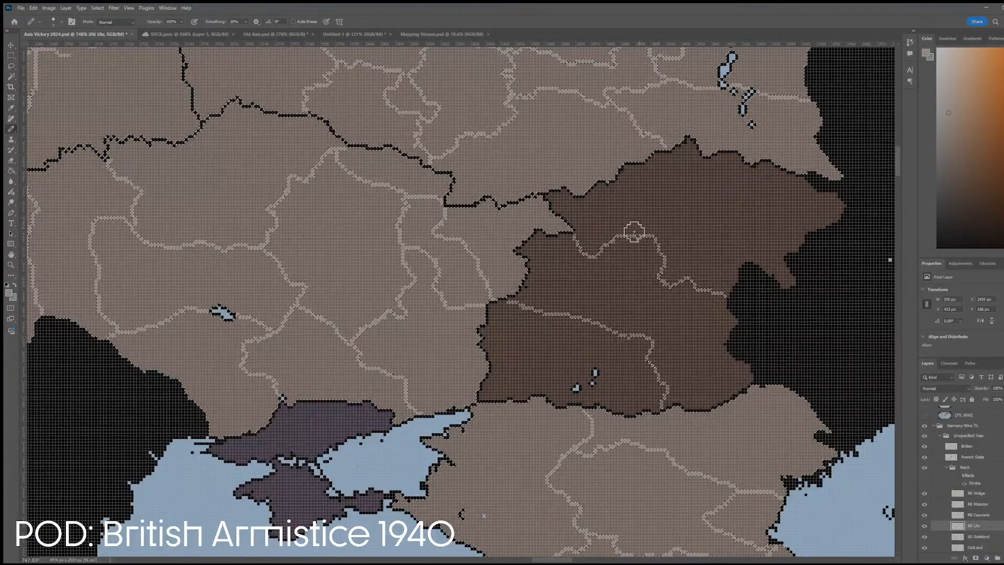
pyautogui.keyDown('alt'); pyautogui.click(924, 526); pyautogui.keyUp('alt')
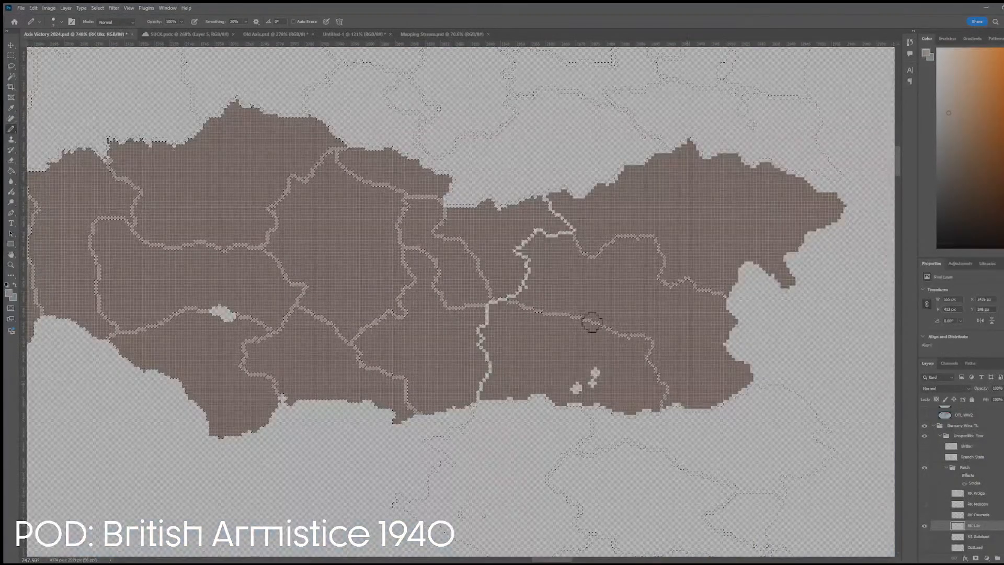
# - Select the transparent gap between the former Ukr and Wolga areas and paint it in the province-border colour
pyautogui.press('w')
pyautogui.scroll(5, 554, 213)
pyautogui.press('b')
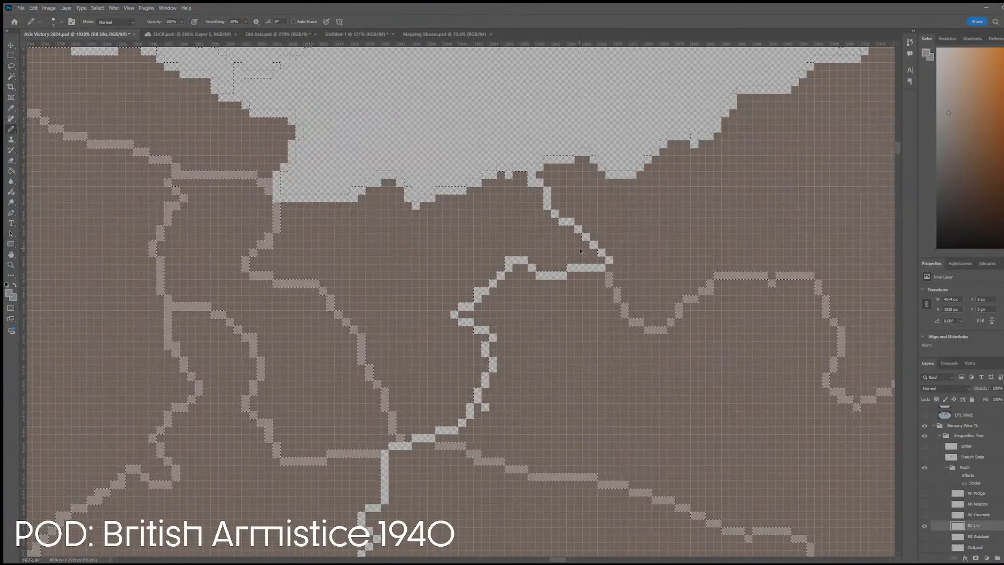
pyautogui.moveTo(537, 208); pyautogui.dragTo(532, 200)
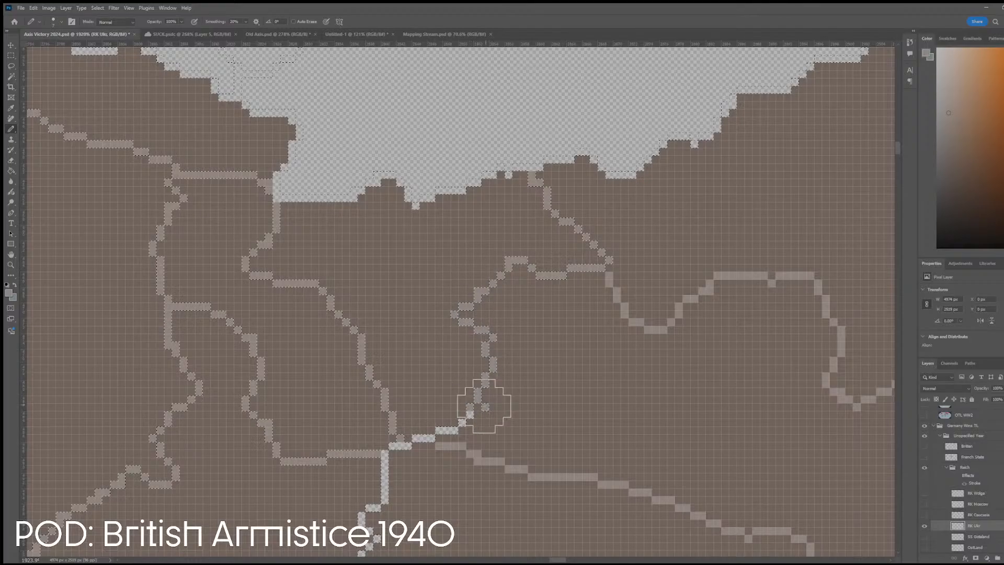
pyautogui.press('e')
pyautogui.scroll(-5, 471, 397)
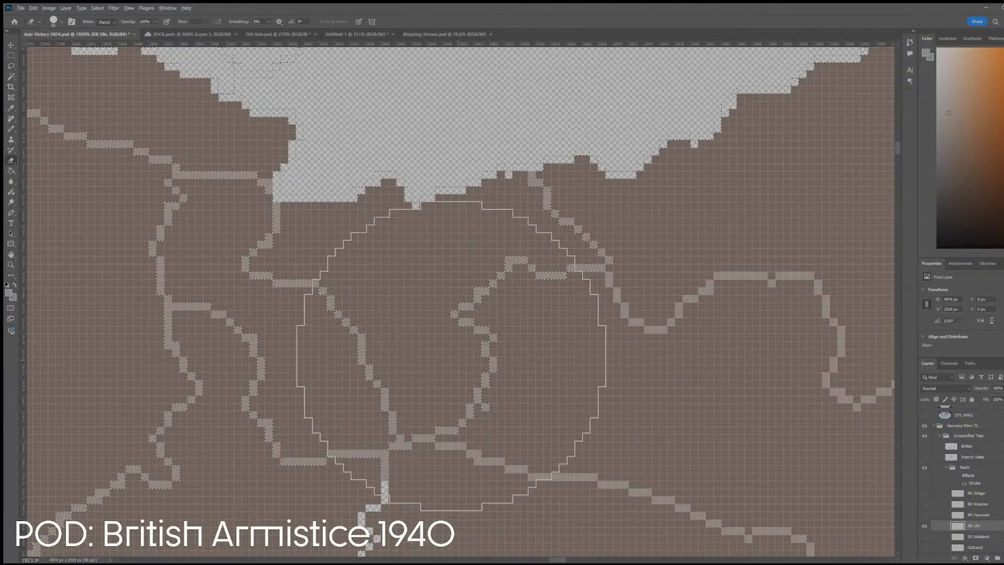
pyautogui.press('b')
pyautogui.scroll(6, 399, 407)
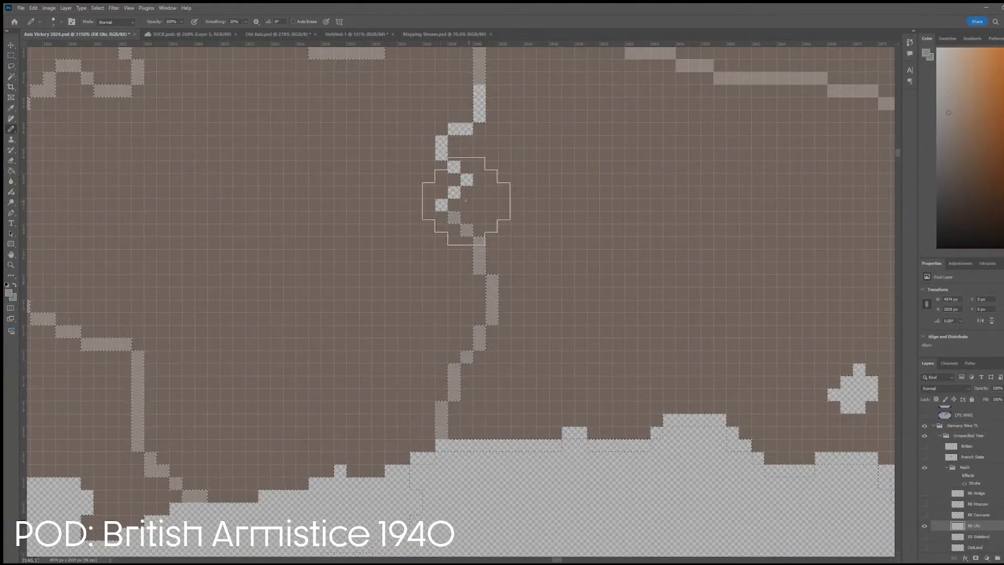
pyautogui.scroll(-6, 525, 240)
pyautogui.scroll(-4, 524, 241)
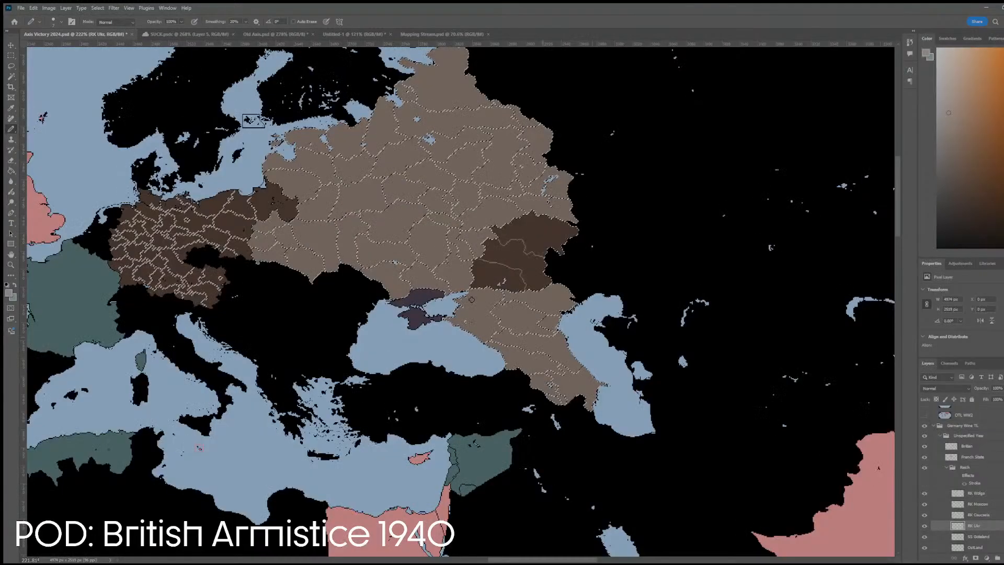
# - Restore the other layers' visibility, clear the selection and hide the old RK Wolga layer
pyautogui.keyDown('alt'); pyautogui.click(925, 525); pyautogui.keyUp('alt')
pyautogui.press('w')
pyautogui.hotkey('ctrl', 'd')
pyautogui.press('v')
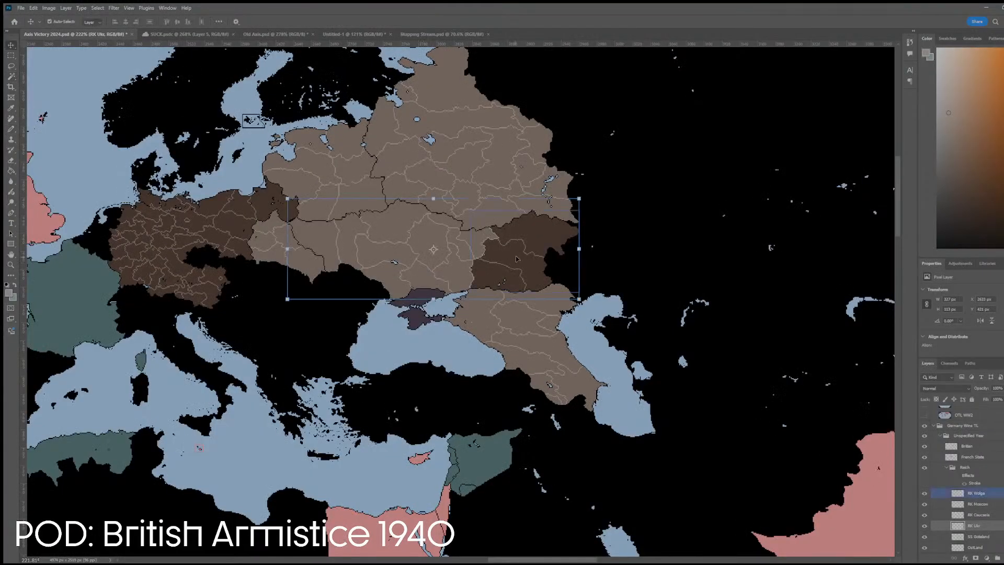
pyautogui.click(523, 251)
pyautogui.click(924, 494)
pyautogui.click(504, 329)
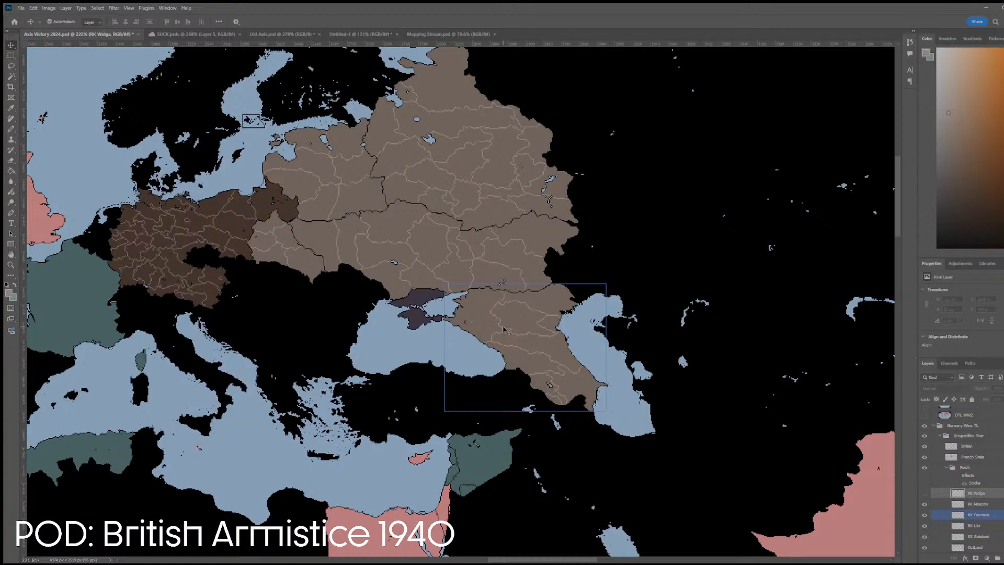
pyautogui.scroll(-4, 504, 330)
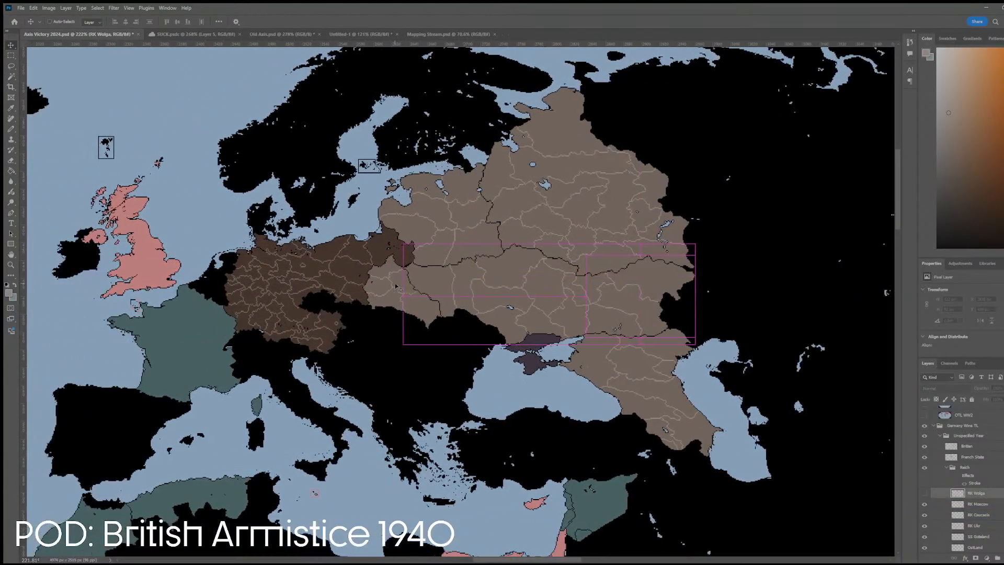
# - Show the OTL WW2 reference map and select the Luxembourg area by its colour with the Magic Wand
pyautogui.hscroll(-5, 396, 287)
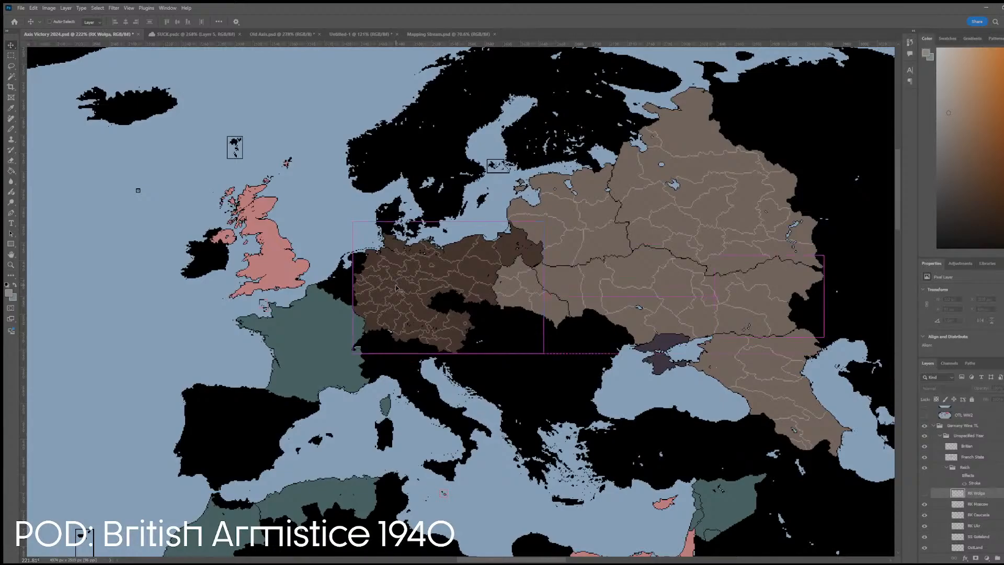
pyautogui.hscroll(-3, 395, 286)
pyautogui.scroll(4, 413, 295)
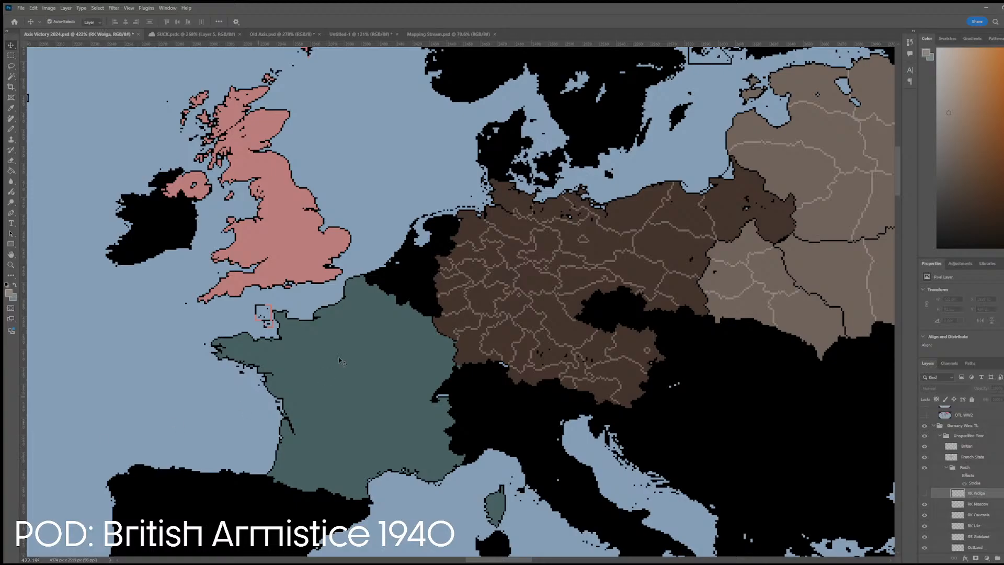
pyautogui.scroll(3, 939, 455)
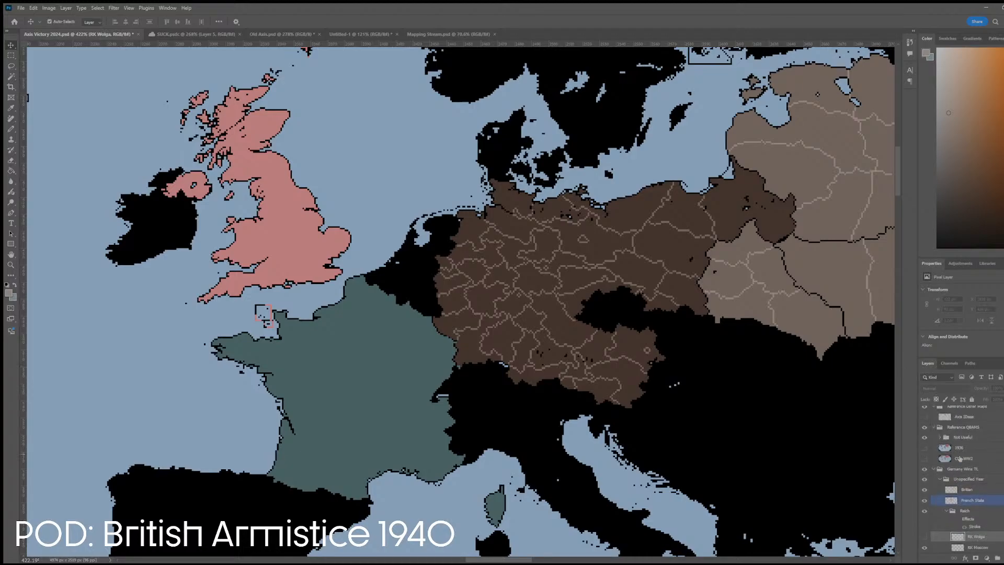
pyautogui.click(924, 469)
pyautogui.click(933, 469)
pyautogui.scroll(8, 451, 347)
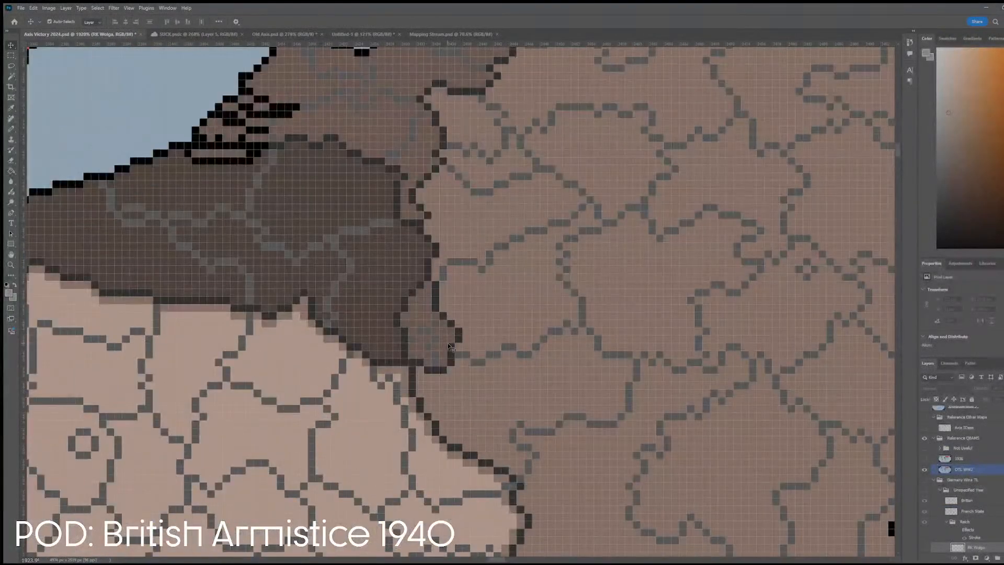
pyautogui.press('w')
pyautogui.click(447, 340)
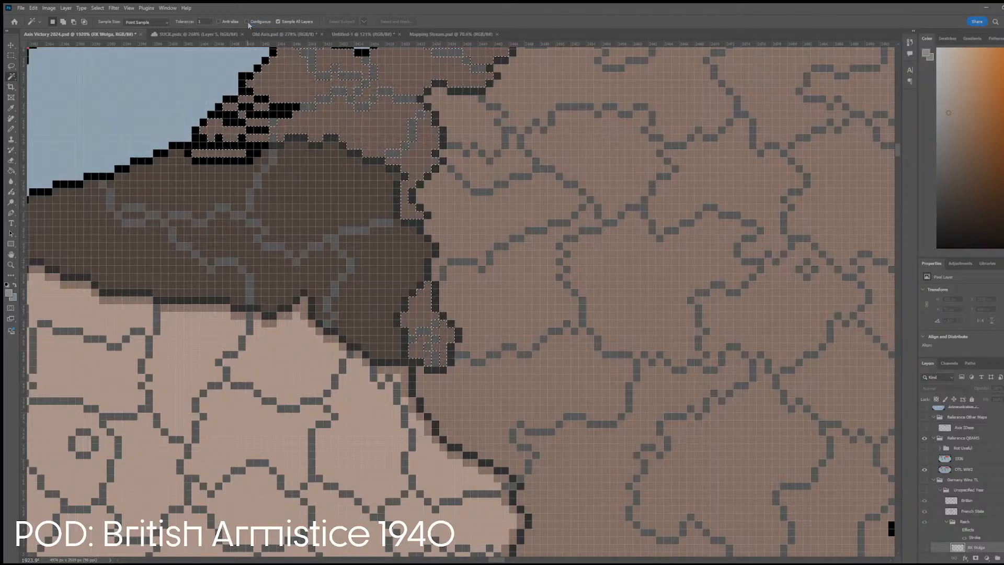
# - Limit the selection to the whole of Luxembourg, including its internal borders, and hide the OTL WW2 reference map
pyautogui.scroll(-7, 403, 289)
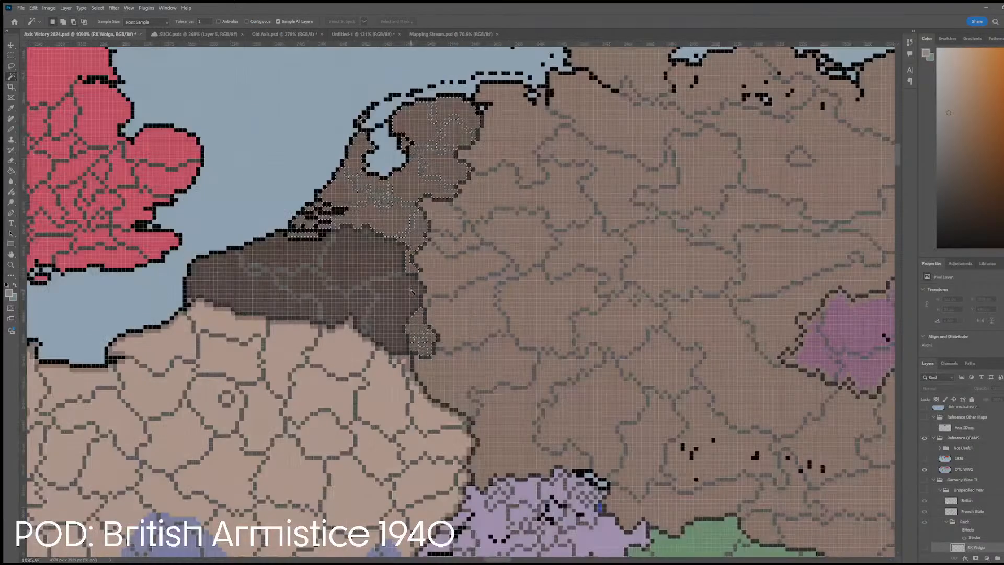
pyautogui.scroll(6, 411, 292)
pyautogui.scroll(1, 411, 292)
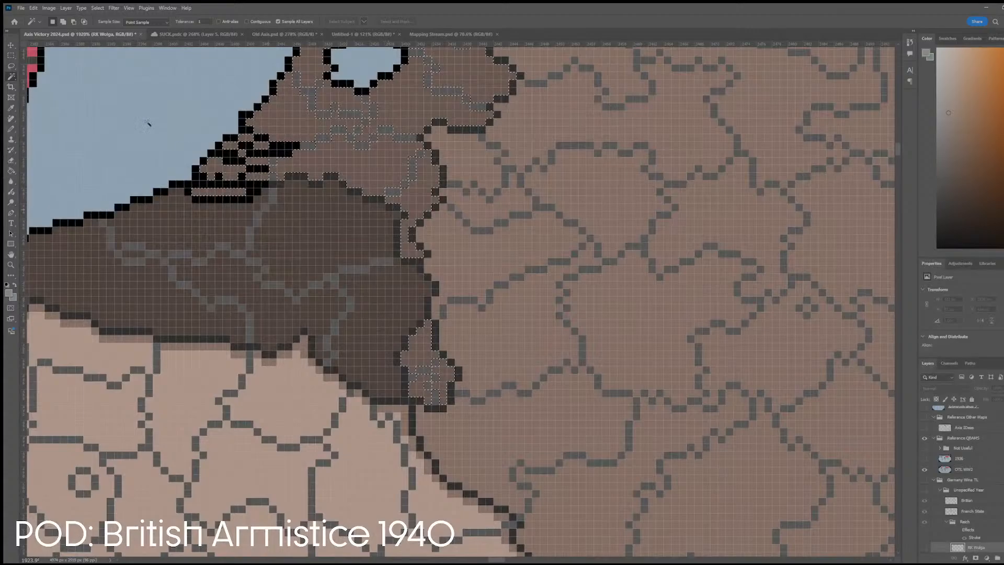
pyautogui.click(11, 55)
pyautogui.scroll(2, 462, 402)
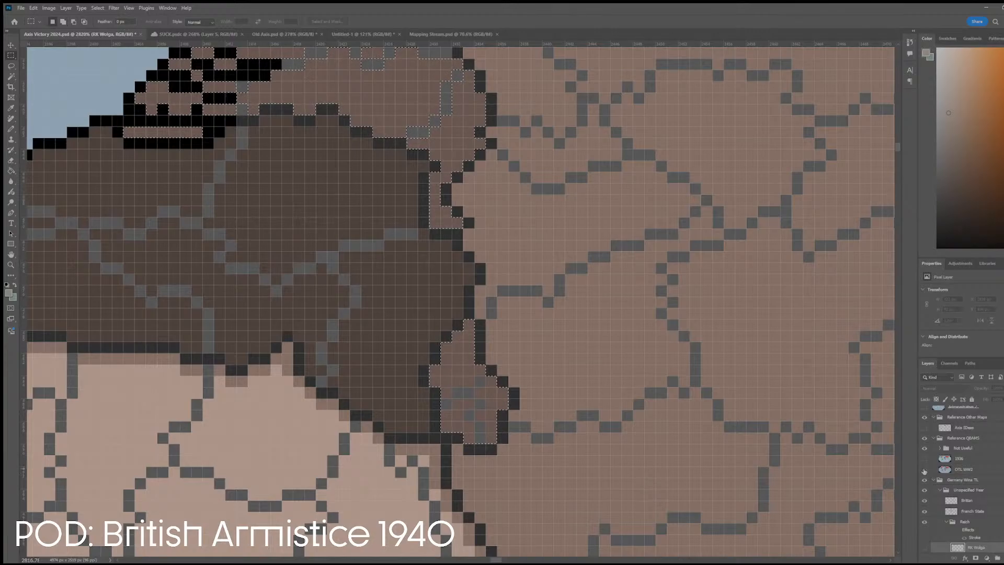
pyautogui.hotkey('ctrl', 'z')
pyautogui.scroll(-6, 475, 298)
pyautogui.scroll(1, 475, 298)
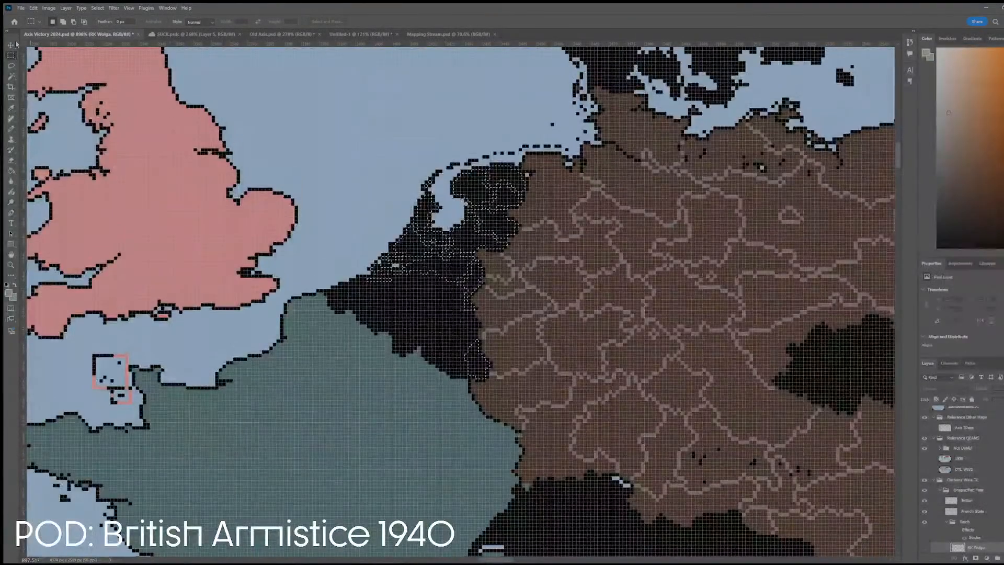
pyautogui.press('alt')
pyautogui.moveTo(606, 322); pyautogui.dragTo(608, 323)
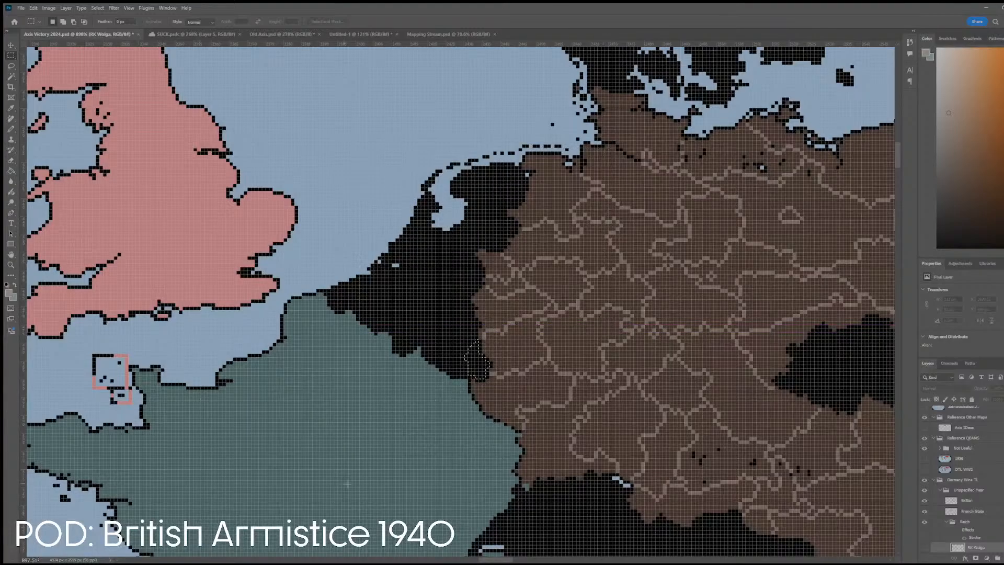
# - Sample Germany's dark brown and fill the selected Luxembourg area with it on the Metropolitan Germany layer
pyautogui.scroll(5, 504, 356)
pyautogui.press('i')
pyautogui.click(504, 355)
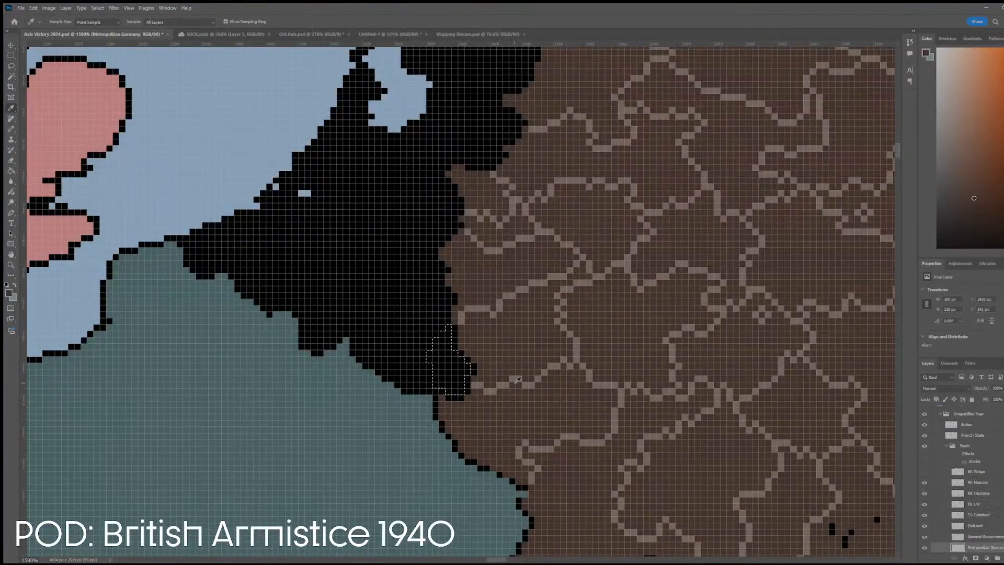
pyautogui.keyDown('ctrl'); pyautogui.click(507, 382); pyautogui.keyUp('ctrl')
pyautogui.press('g')
pyautogui.click(459, 376)
pyautogui.scroll(3, 463, 366)
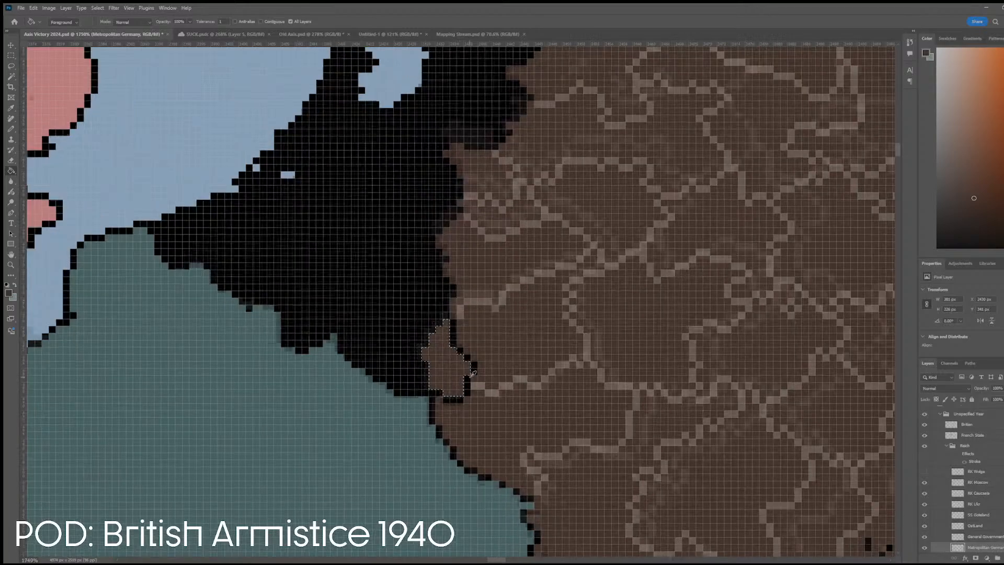
# - Sample the province-border colour, clear the selection and redraw the black Luxembourg–Germany border with a one-pixel Pencil
pyautogui.press('i')
pyautogui.click(457, 284)
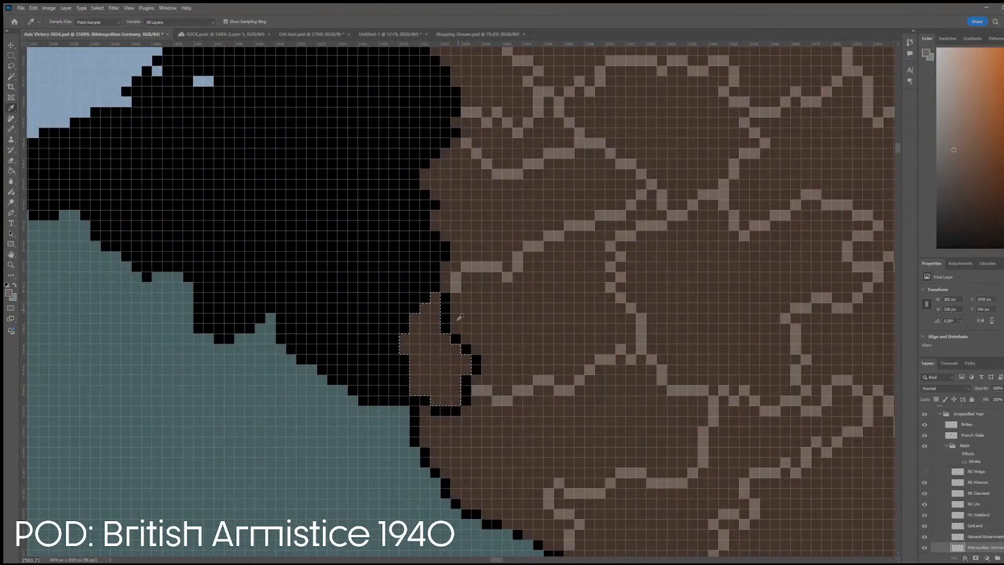
pyautogui.press('b')
pyautogui.hotkey('ctrl', 'd')
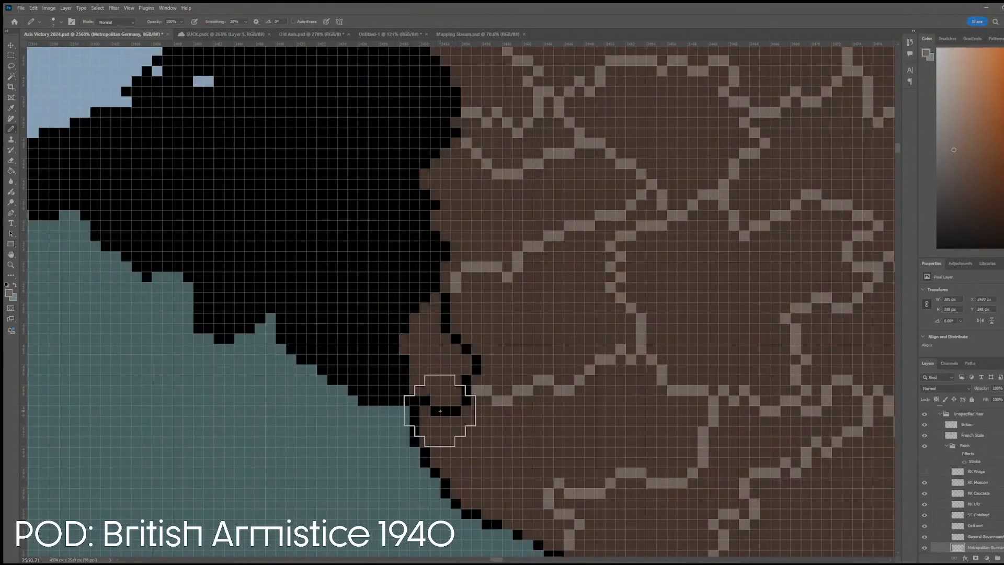
pyautogui.press('[')
pyautogui.press('[')
pyautogui.press('[')
pyautogui.press('[')
pyautogui.press('[')
pyautogui.press('[')
pyautogui.click(425, 401)
pyautogui.click(440, 411)
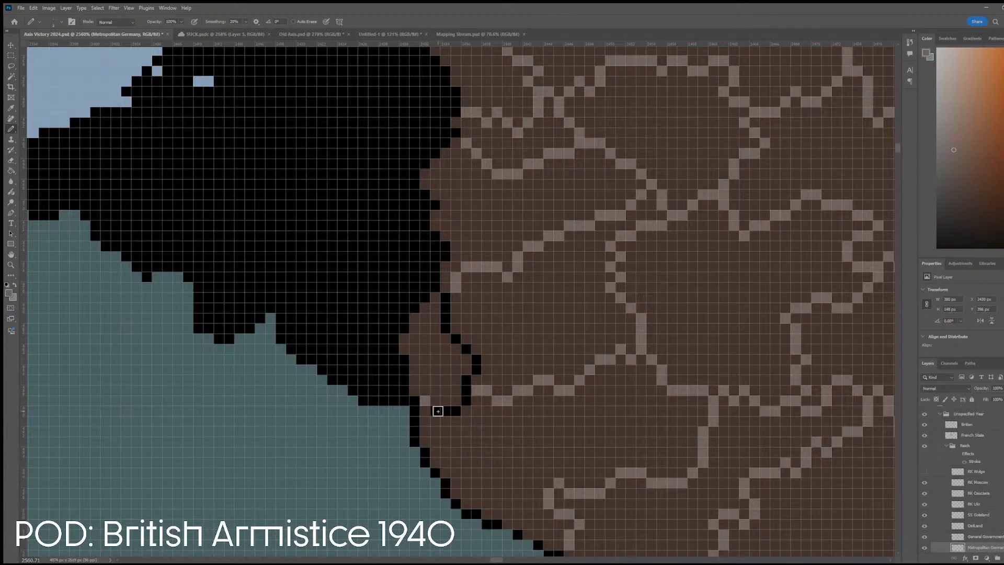
pyautogui.moveTo(431, 412)
pyautogui.mouseDown()
pyautogui.moveTo(468, 400)
pyautogui.moveTo(476, 368)
pyautogui.moveTo(447, 323)
pyautogui.mouseUp()
pyautogui.scroll(-6, 447, 314)
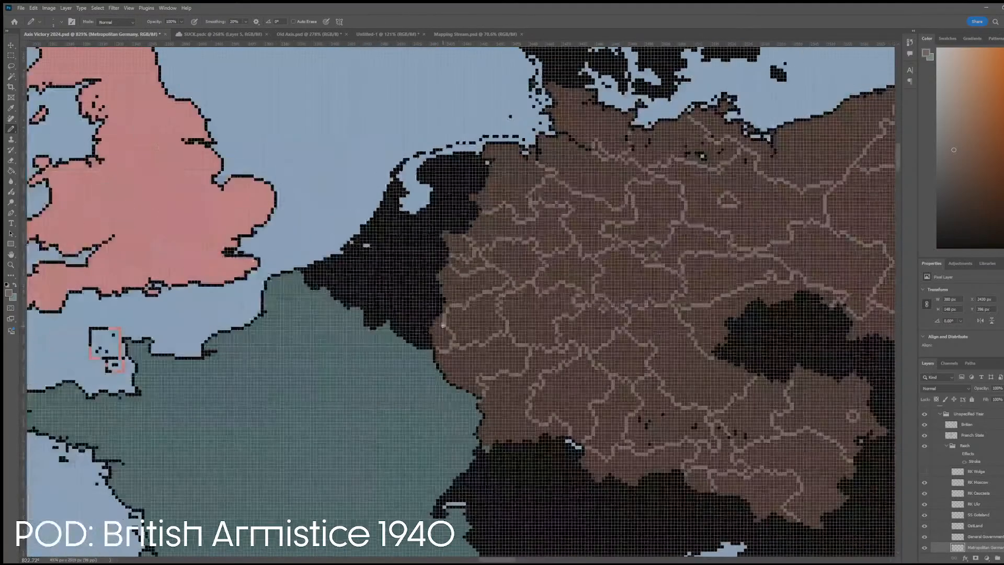
# - Compare the 1936 and OTL WW2 reference maps, then select the Netherlands by colour on the OTL WW2 map with the Magic Wand
pyautogui.scroll(2, 408, 303)
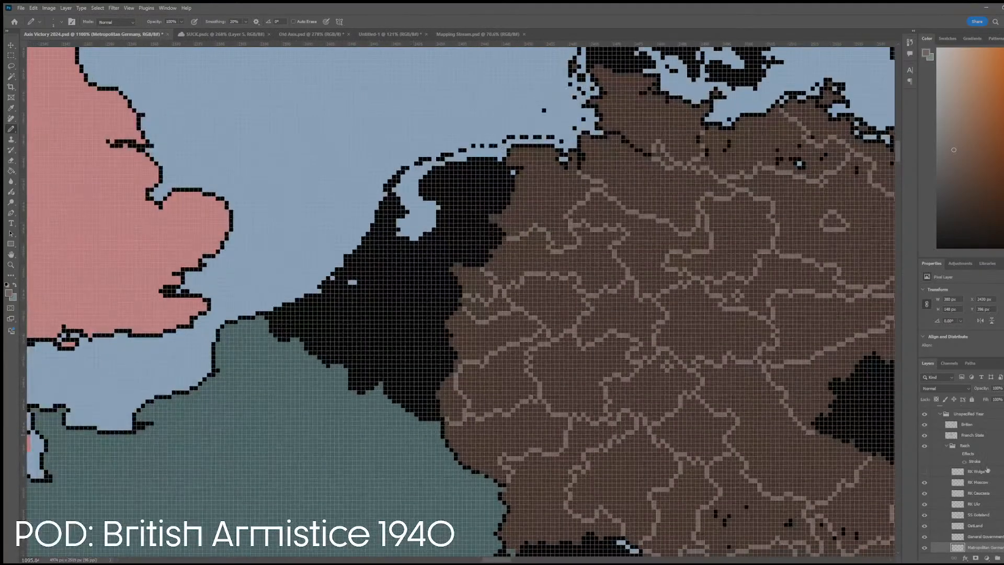
pyautogui.scroll(5, 988, 470)
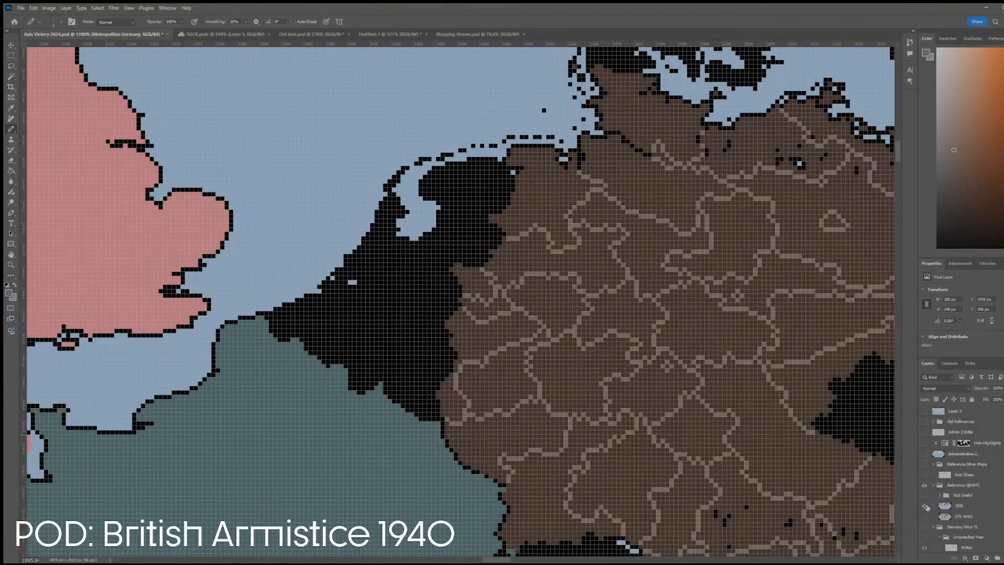
pyautogui.click(925, 506)
pyautogui.click(926, 506)
pyautogui.click(925, 506)
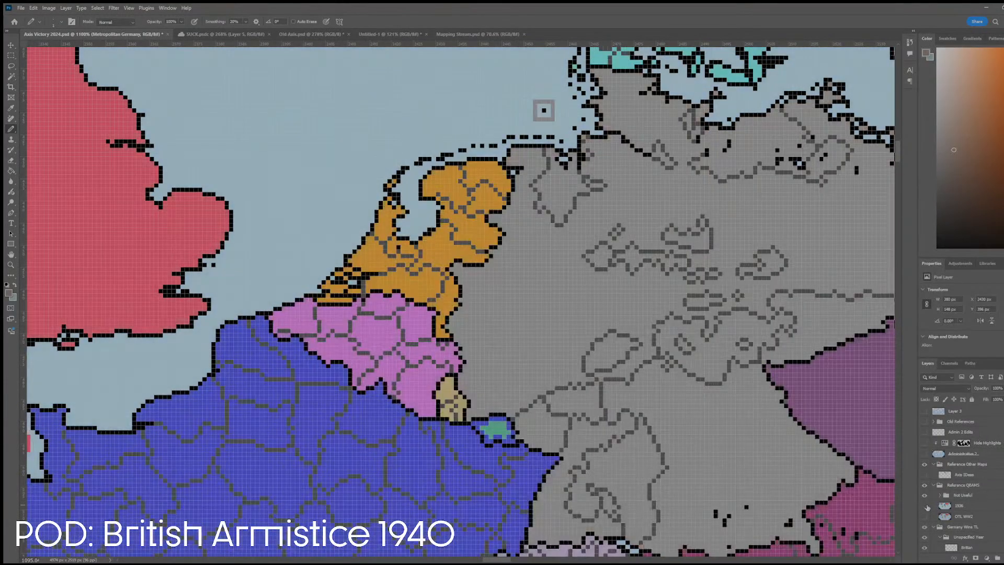
pyautogui.click(925, 506)
pyautogui.click(924, 515)
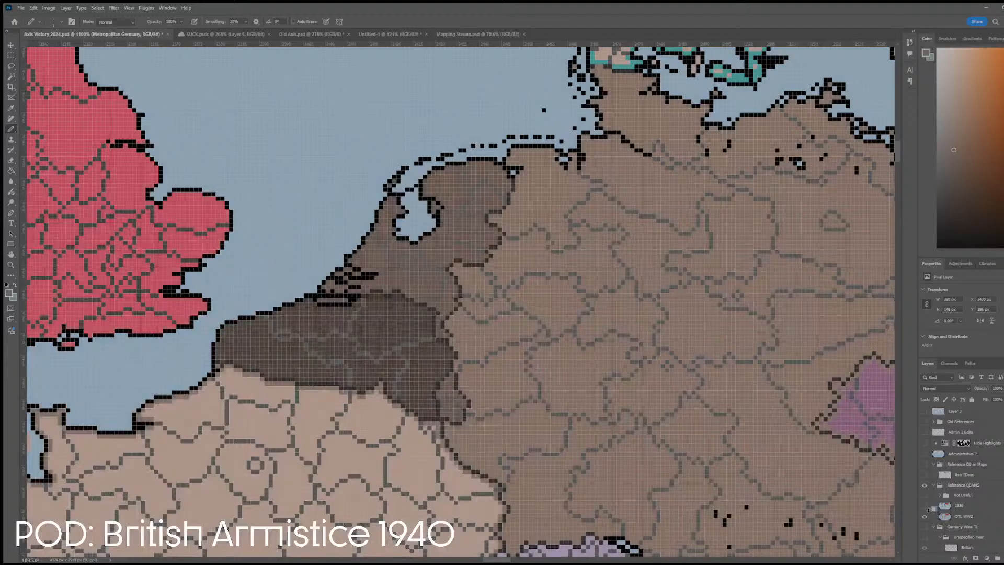
pyautogui.scroll(2, 439, 281)
pyautogui.press('w')
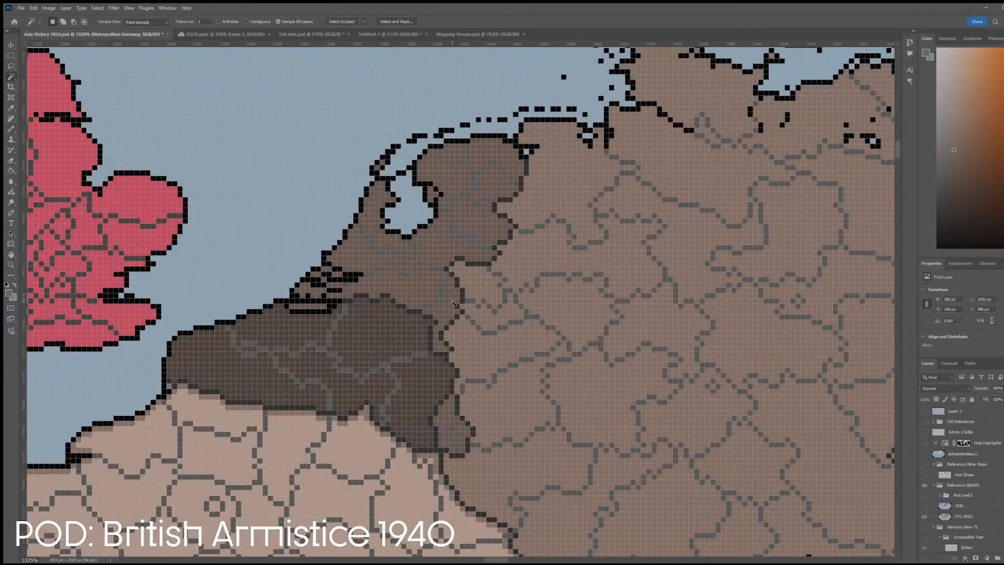
pyautogui.click(453, 308)
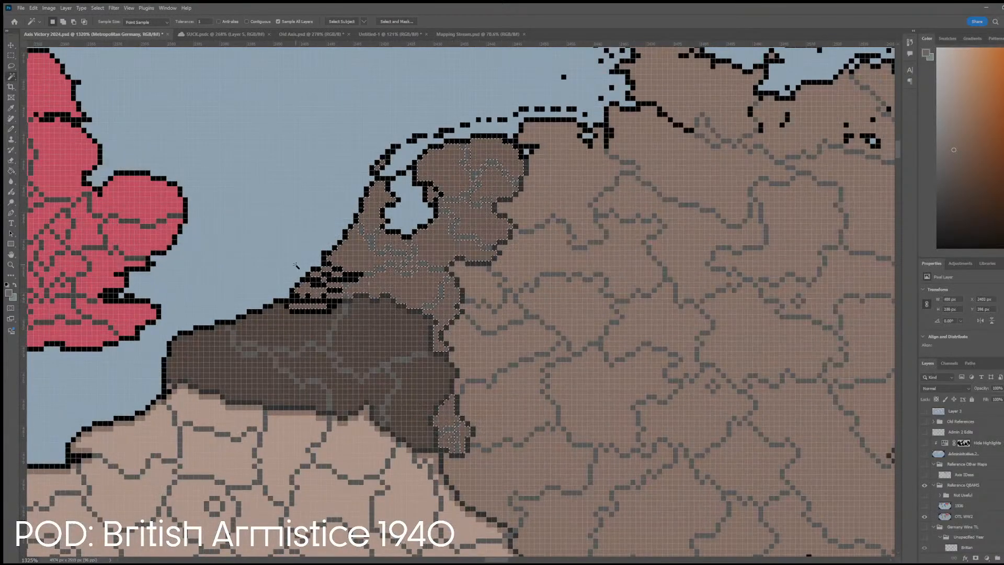
# - Add the Netherlands' internal province borders to the selection with the Rectangular Marquee, leaving Luxembourg out of it
pyautogui.scroll(3, 320, 301)
pyautogui.scroll(1, 335, 303)
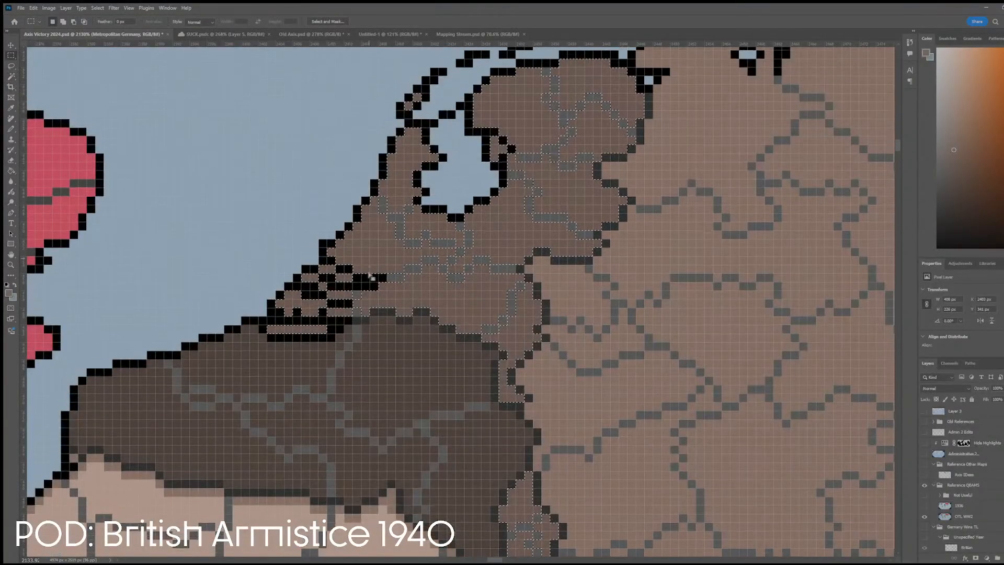
pyautogui.press('m')
pyautogui.moveTo(353, 291); pyautogui.dragTo(360, 312)
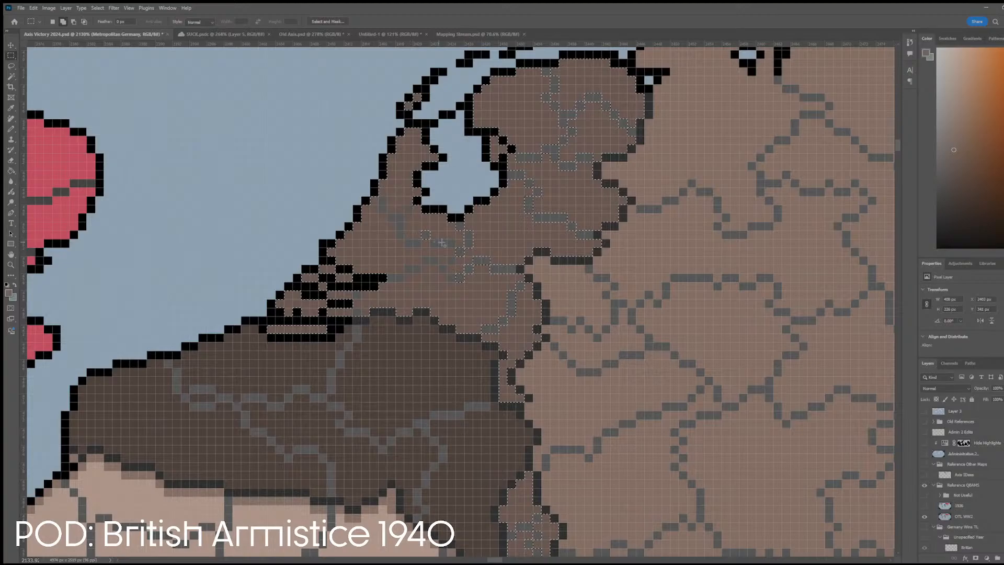
pyautogui.moveTo(413, 222); pyautogui.dragTo(499, 274)
pyautogui.moveTo(522, 323); pyautogui.dragTo(484, 332)
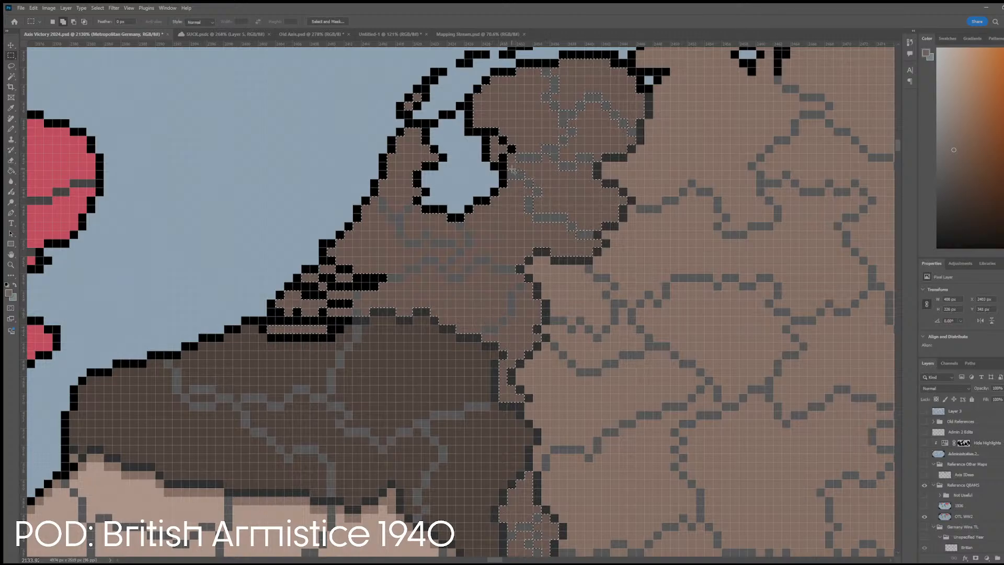
pyautogui.moveTo(508, 163); pyautogui.dragTo(587, 245)
pyautogui.moveTo(516, 128); pyautogui.dragTo(584, 179)
pyautogui.scroll(2, 565, 152)
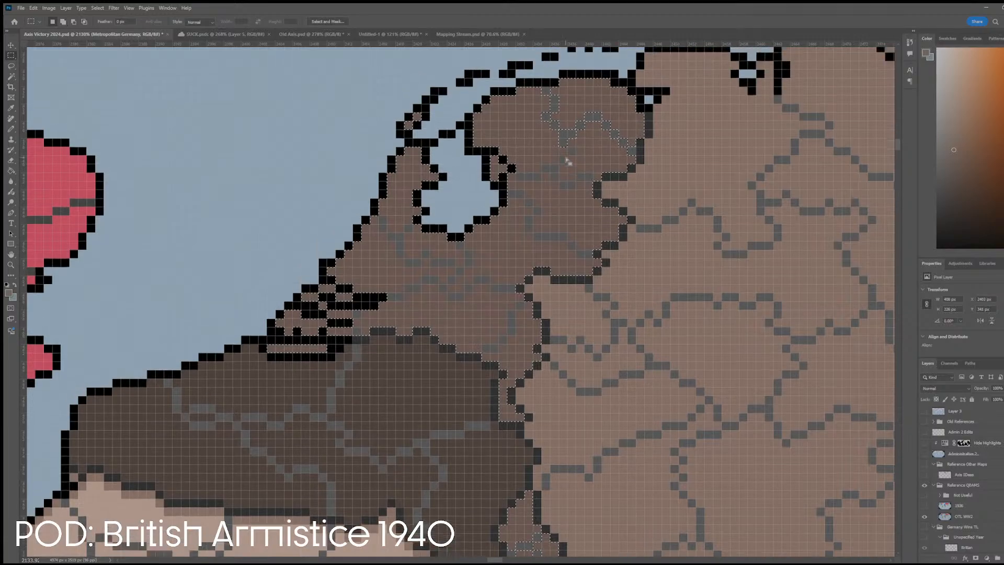
pyautogui.moveTo(550, 124); pyautogui.dragTo(629, 172)
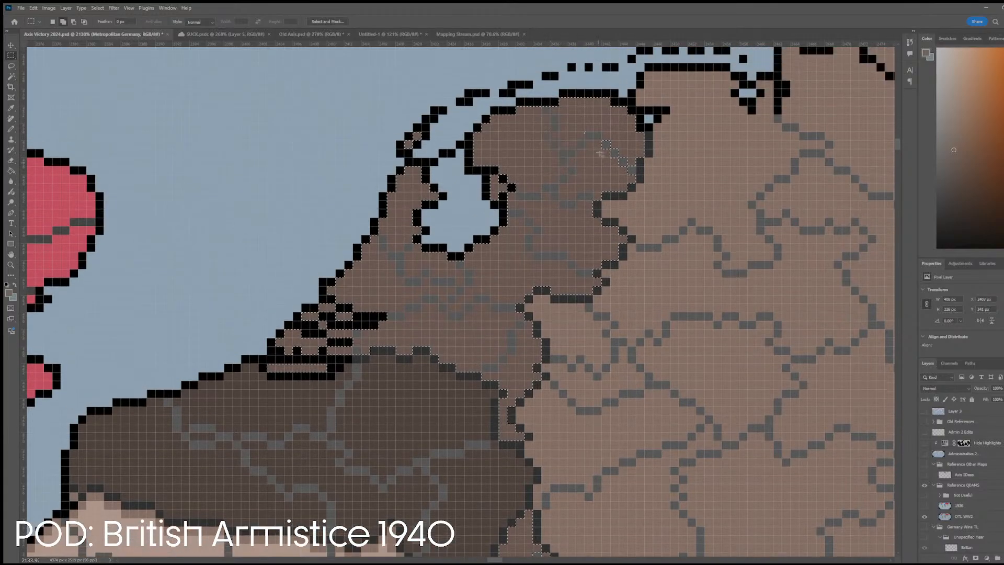
pyautogui.moveTo(593, 140); pyautogui.dragTo(630, 171)
pyautogui.scroll(-3, 630, 172)
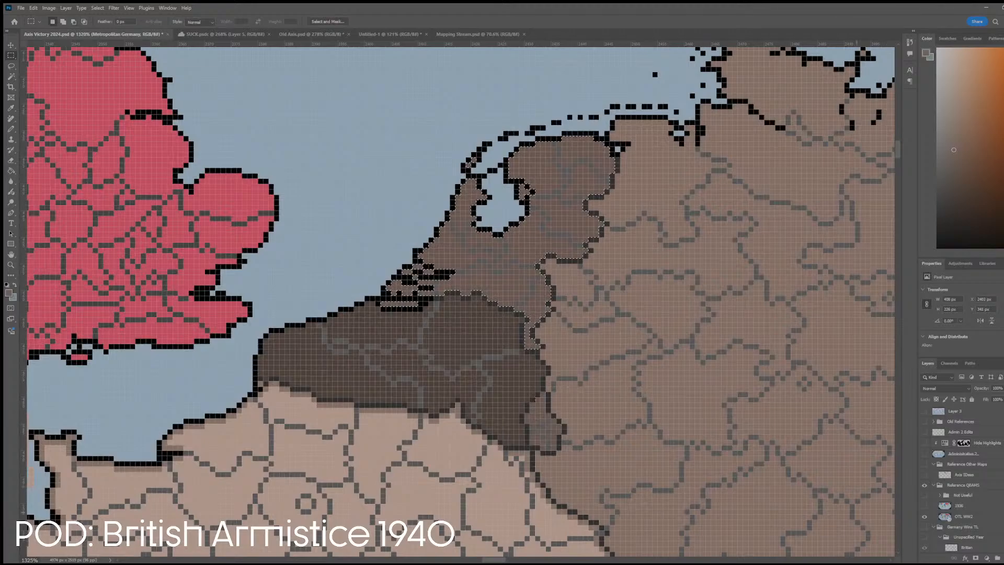
# - Hide the OTL WW2 reference map and add a new layer named RK Ned above the RK Moscow layer
pyautogui.click(925, 517)
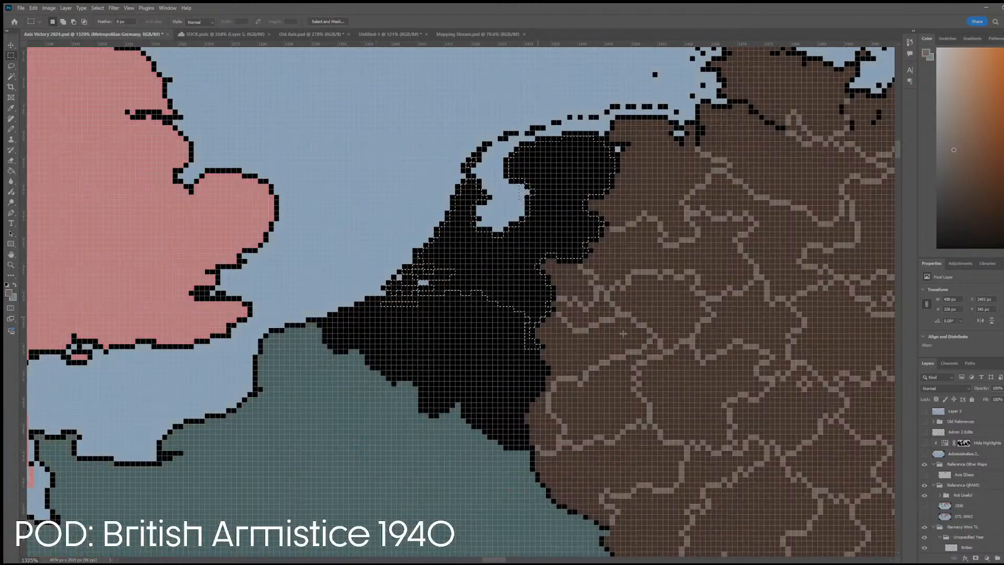
pyautogui.scroll(-2, 972, 506)
pyautogui.click(972, 505)
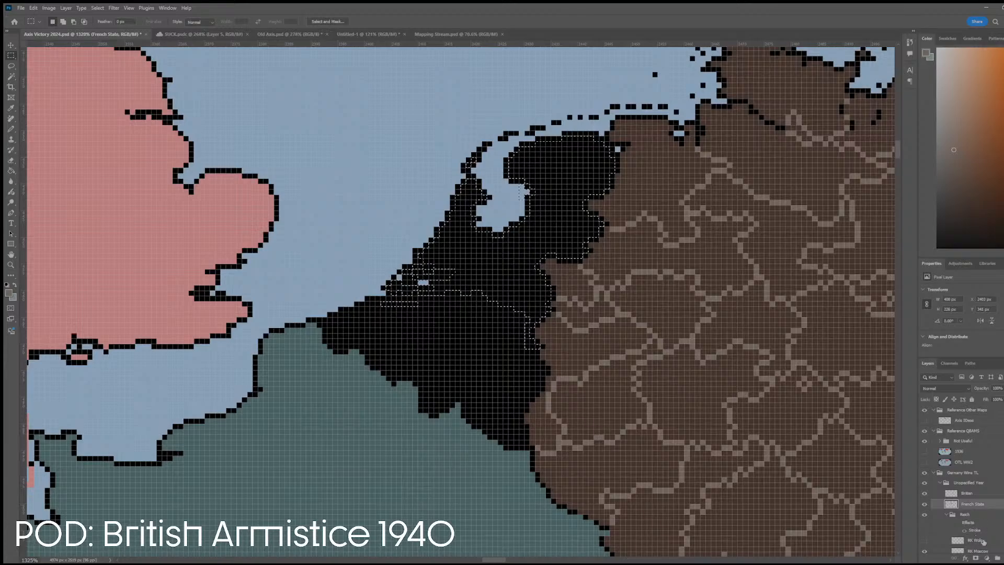
pyautogui.scroll(-2, 974, 500)
pyautogui.click(974, 497)
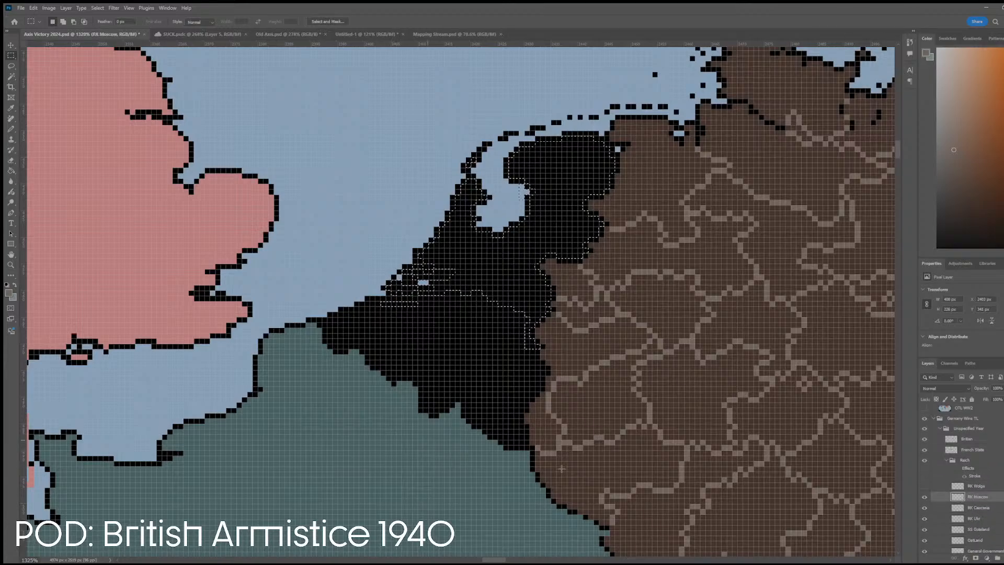
pyautogui.click(986, 558)
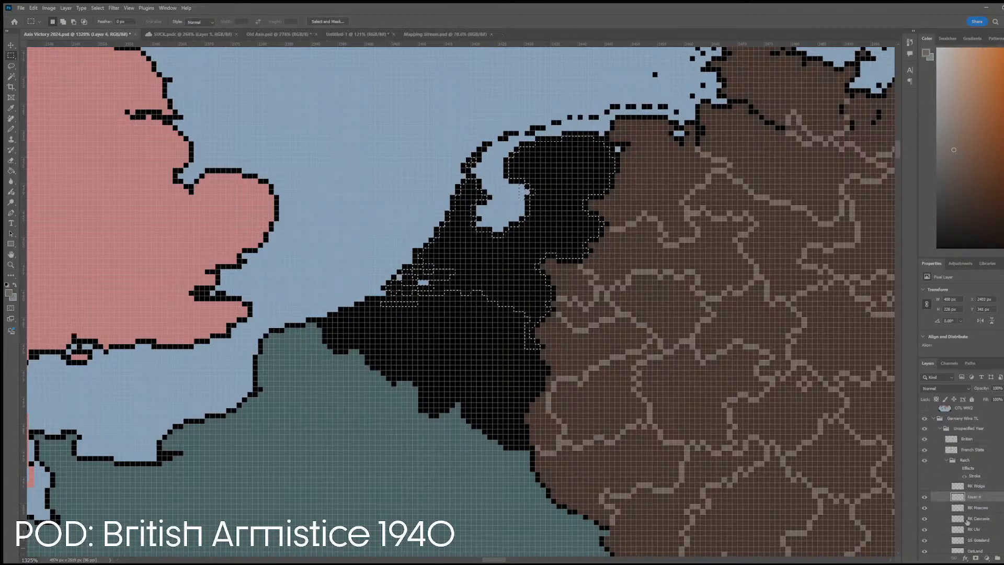
pyautogui.doubleClick(975, 496)
pyautogui.write('RK Ned')
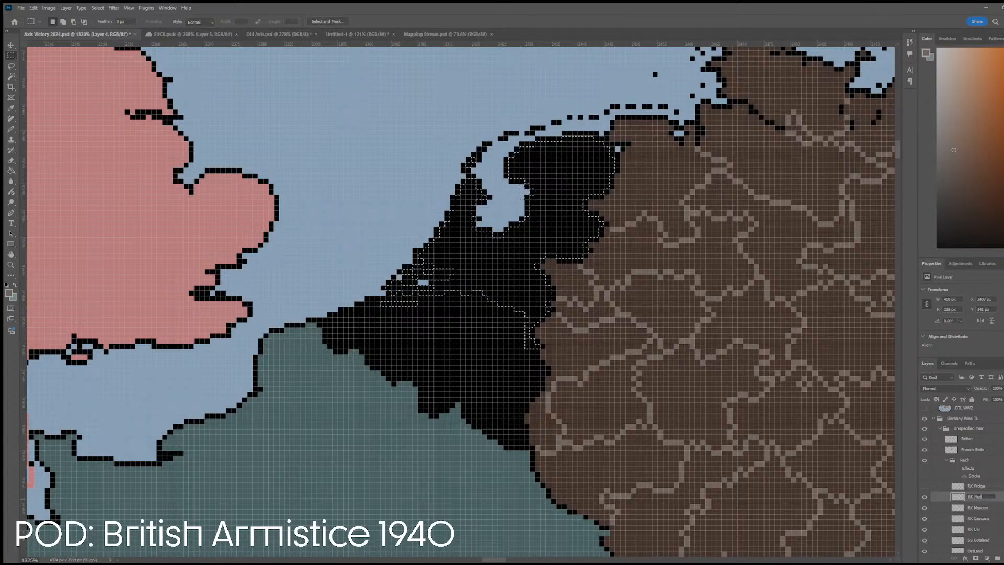
pyautogui.press('Return')
# - Sample the light brown of the eastern Reichskommissariats and fill the Netherlands selection with it on the RK Ned layer
pyautogui.scroll(-10, 806, 400)
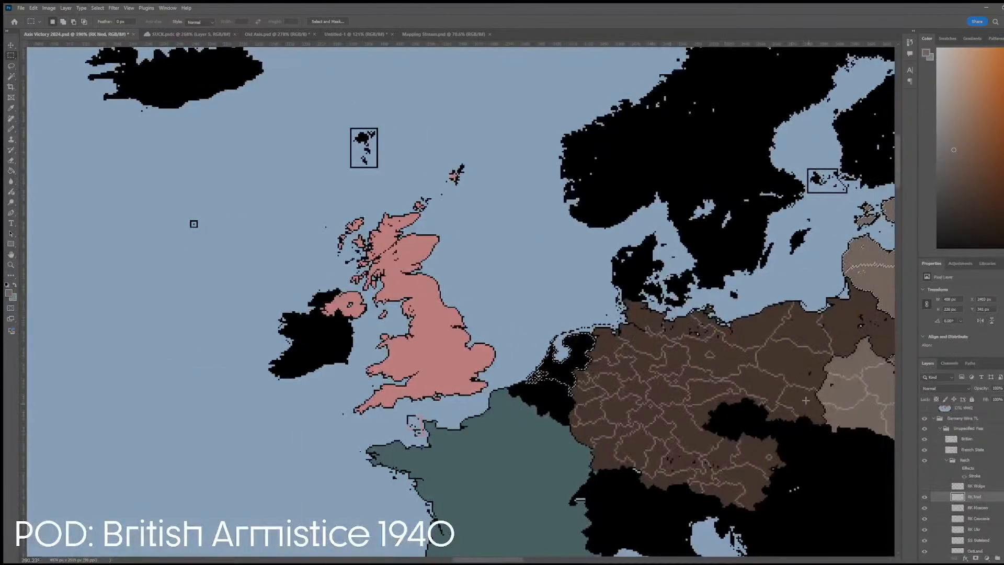
pyautogui.press('i')
pyautogui.click(847, 390)
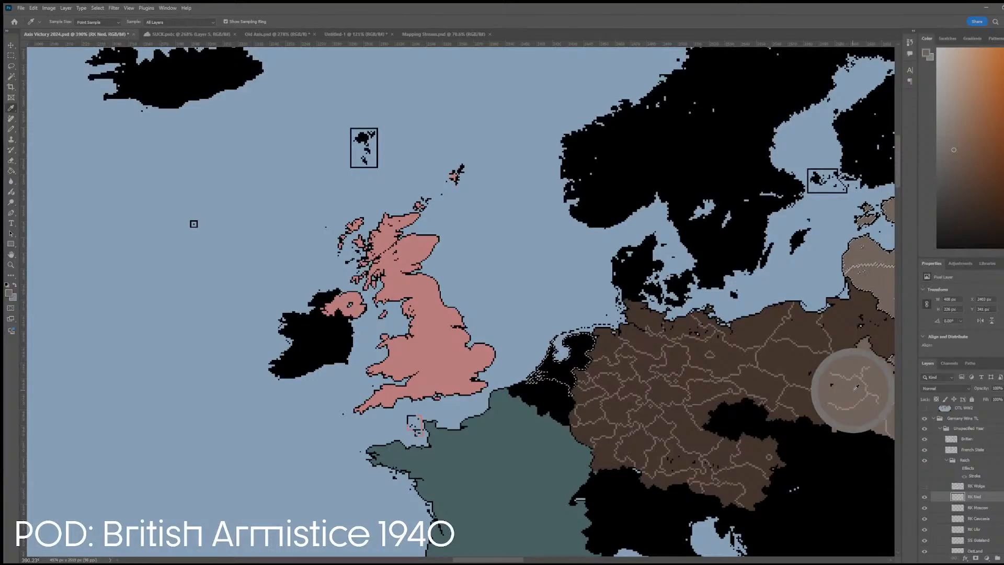
pyautogui.press('g')
pyautogui.scroll(8, 524, 378)
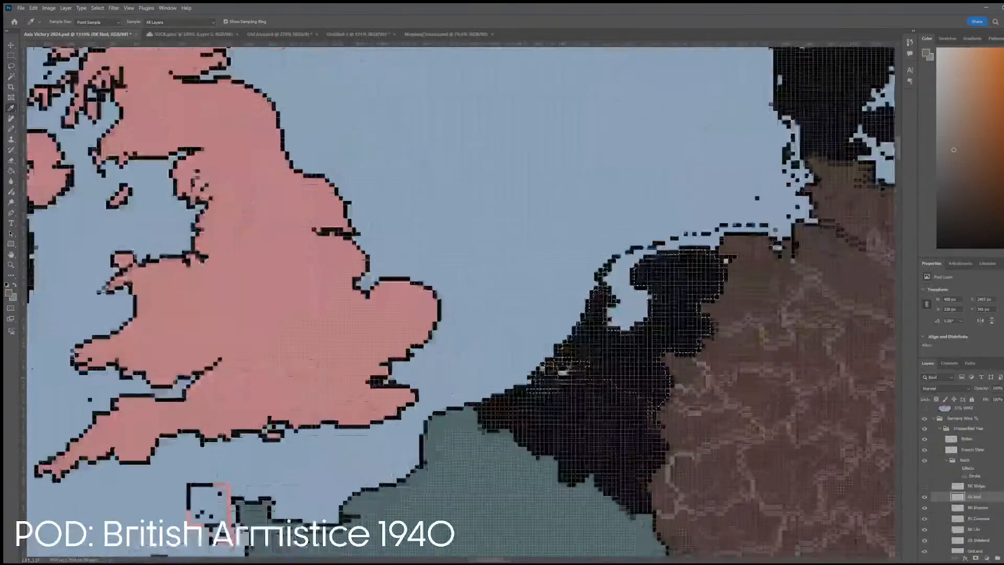
pyautogui.click(549, 371)
pyautogui.scroll(4, 609, 376)
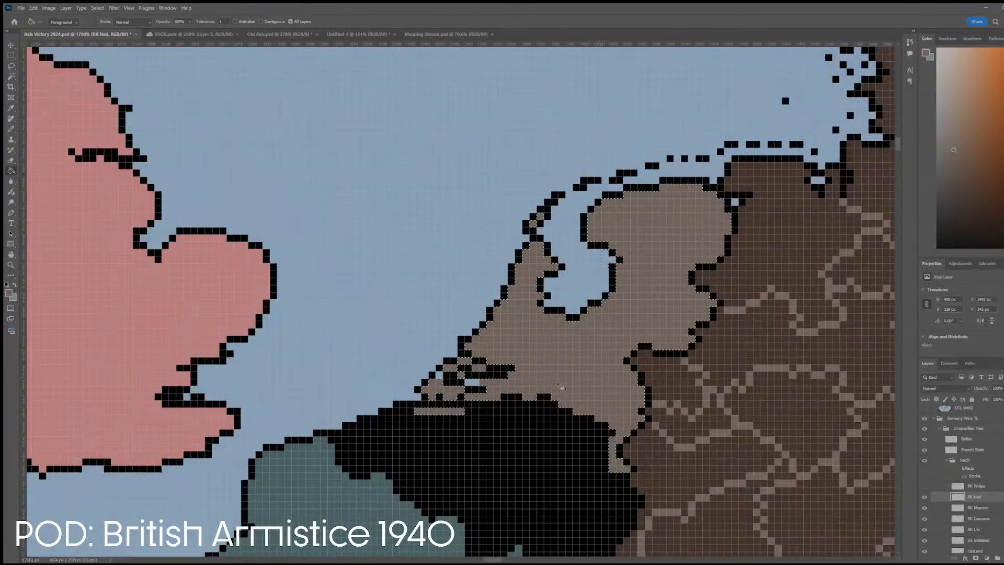
# - Switch to the Eraser and shrink its brush to a very small size for cleaning up the RK Ned layer
pyautogui.press('e')
pyautogui.press('[')
pyautogui.press('[')
pyautogui.press('[')
pyautogui.press('[')
pyautogui.press('[')
pyautogui.press('[')
pyautogui.press('[')
pyautogui.press('[')
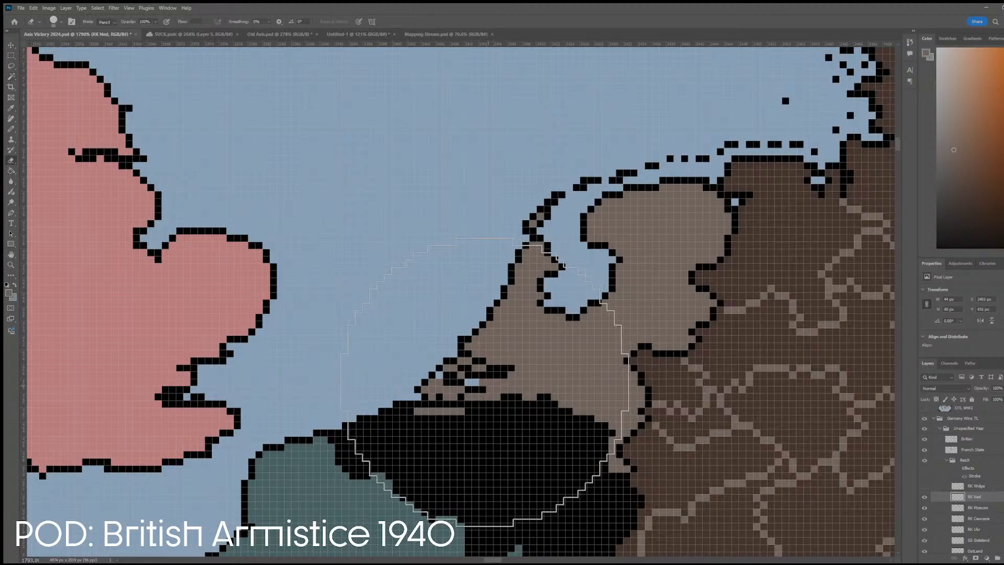
pyautogui.press('[')
pyautogui.press('[')
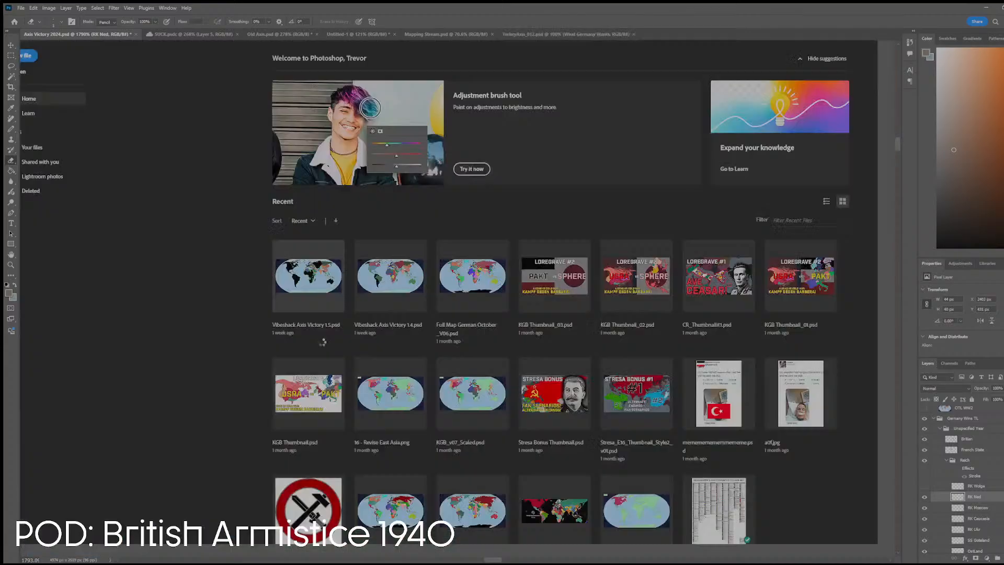
# - Open TurkeyAxis_012.psd and examine the enlarged Turkey on its What Turkey Wants map
pyautogui.click(322, 343)
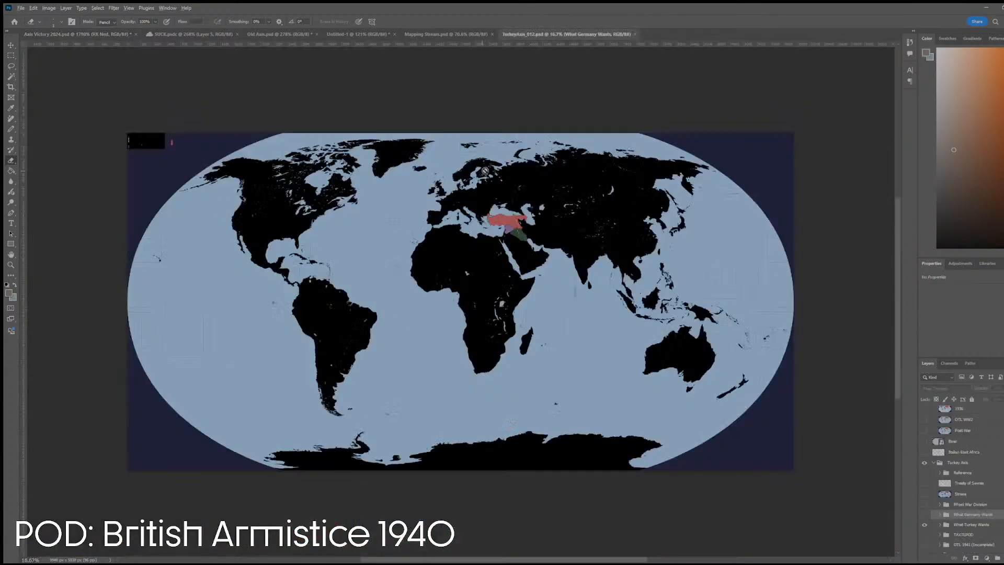
pyautogui.scroll(5, 525, 224)
pyautogui.scroll(5, 492, 254)
pyautogui.press('v')
pyautogui.click(405, 323)
pyautogui.scroll(9, 404, 323)
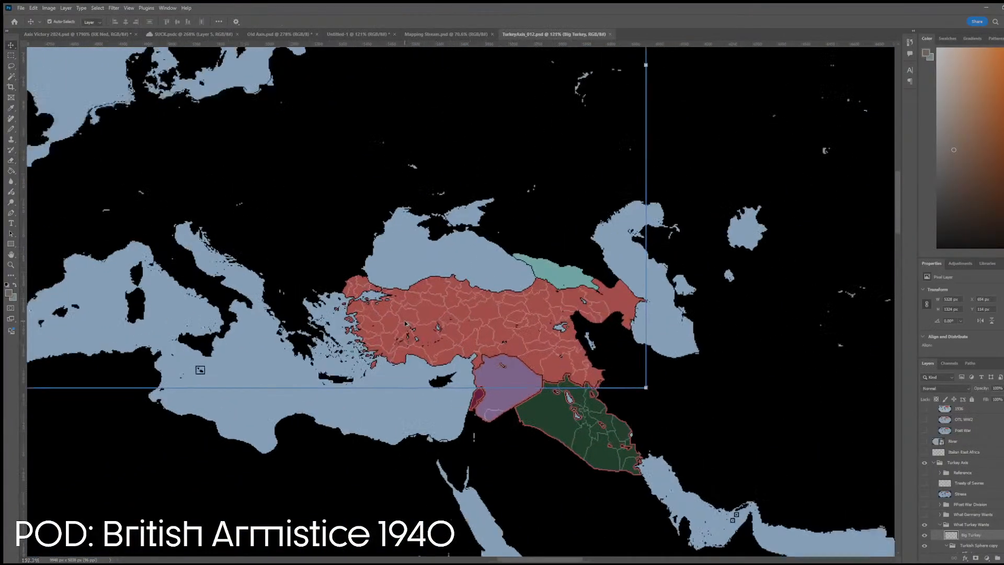
pyautogui.scroll(8, 404, 323)
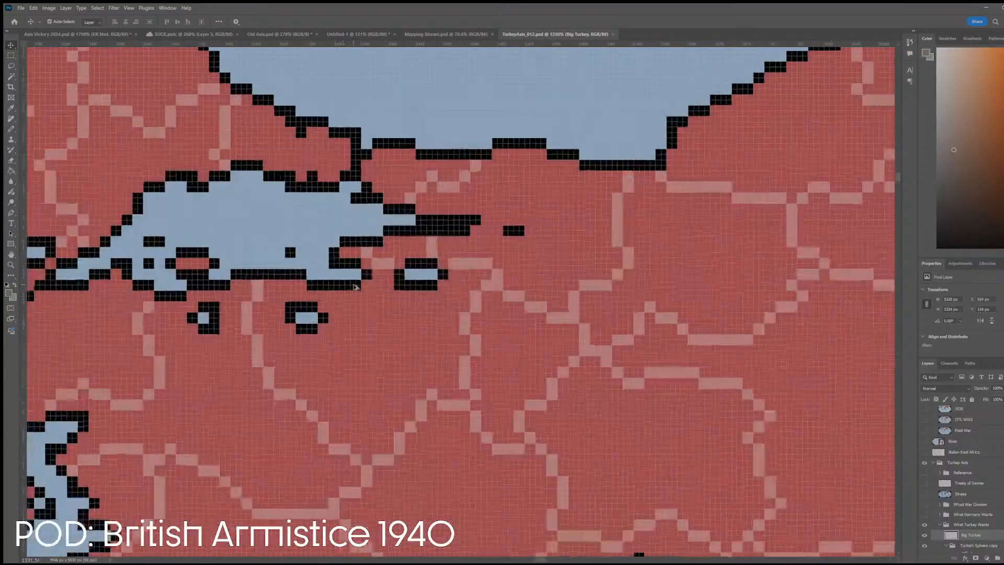
pyautogui.scroll(-15, 351, 294)
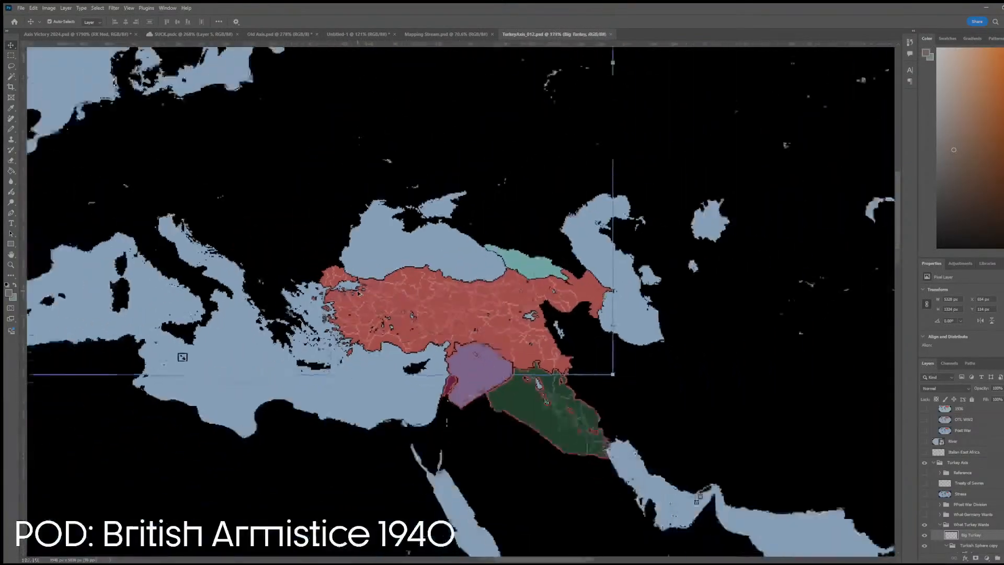
# - Collapse and hide the What Turkey Wants group and show the What Germany Wants group
pyautogui.click(954, 523)
pyautogui.scroll(-1, 954, 524)
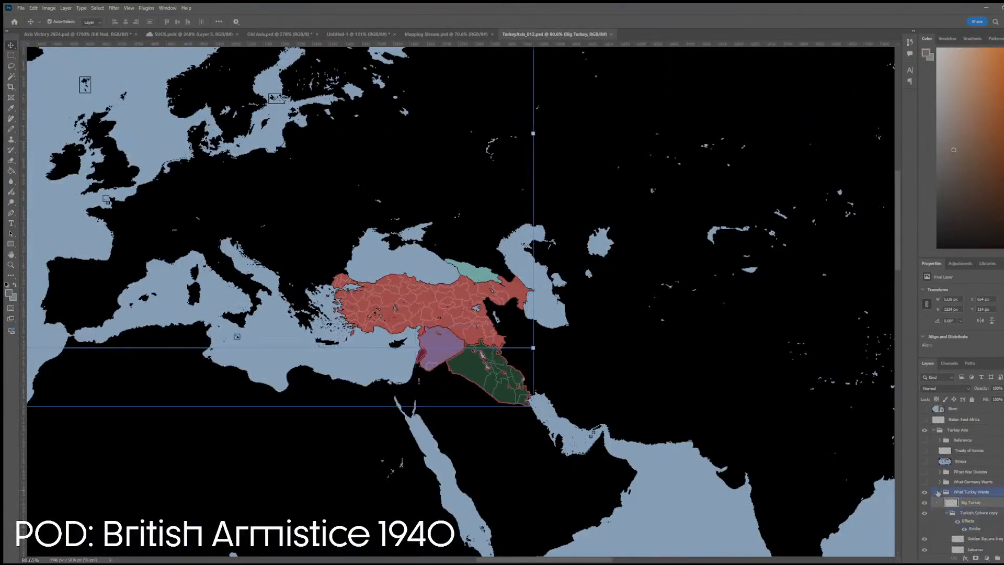
pyautogui.click(939, 493)
pyautogui.click(924, 492)
pyautogui.click(925, 482)
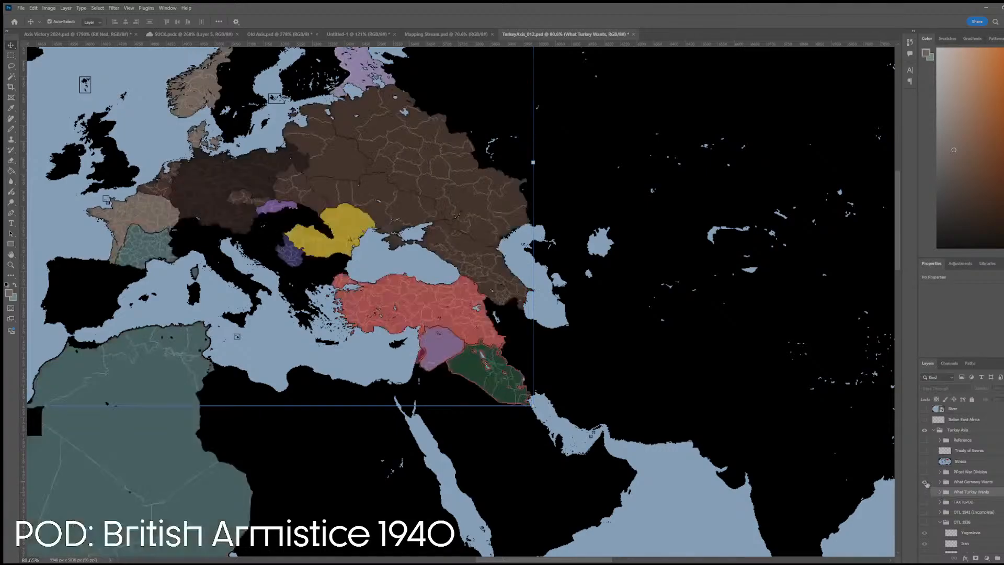
# - Select the Netherlands, Belgium, Bohemia-Moravia, Slovakia, Greater Romania and Serbia layers together on the What Germany Wants map
pyautogui.scroll(5, 442, 292)
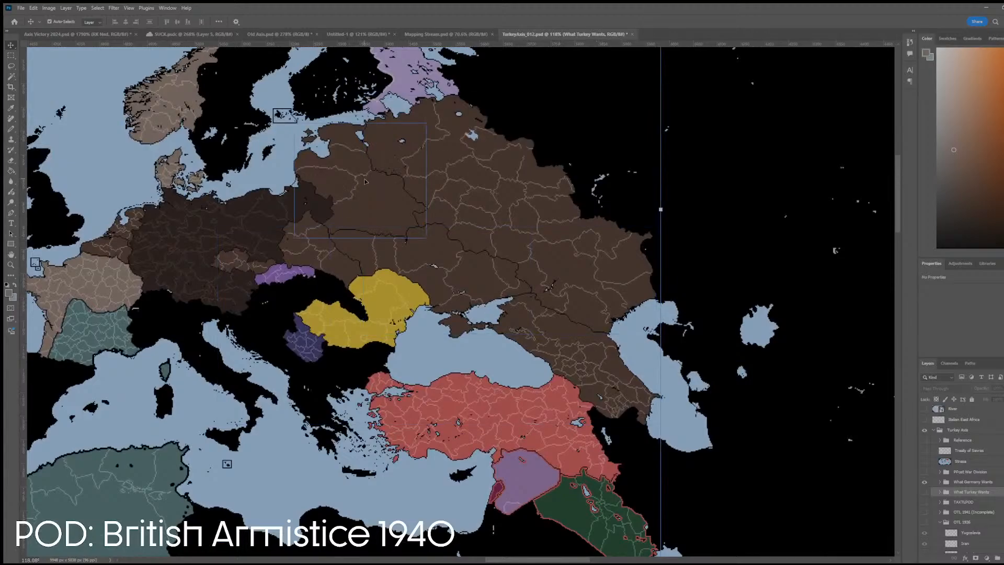
pyautogui.hscroll(-5, 365, 181)
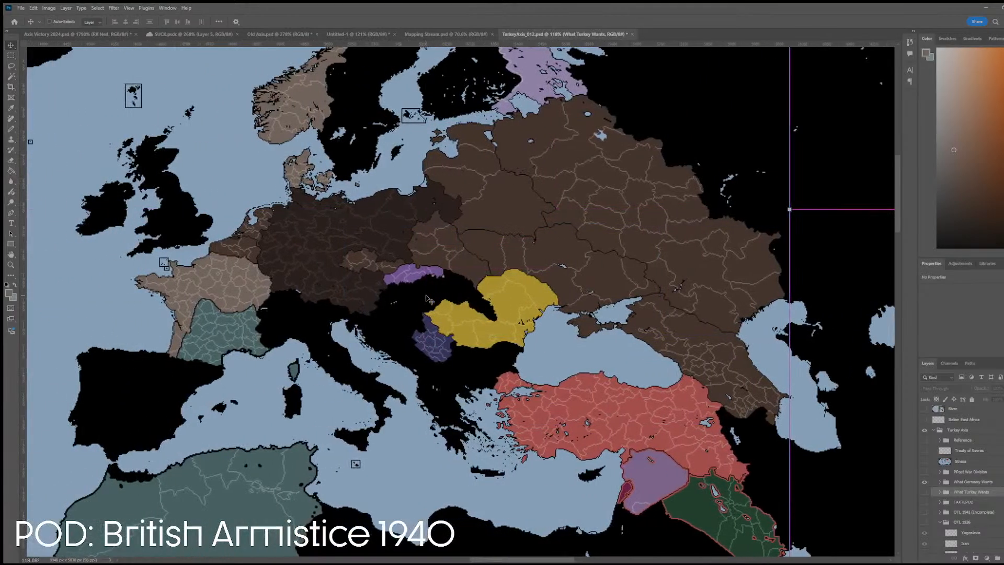
pyautogui.hscroll(-3, 426, 299)
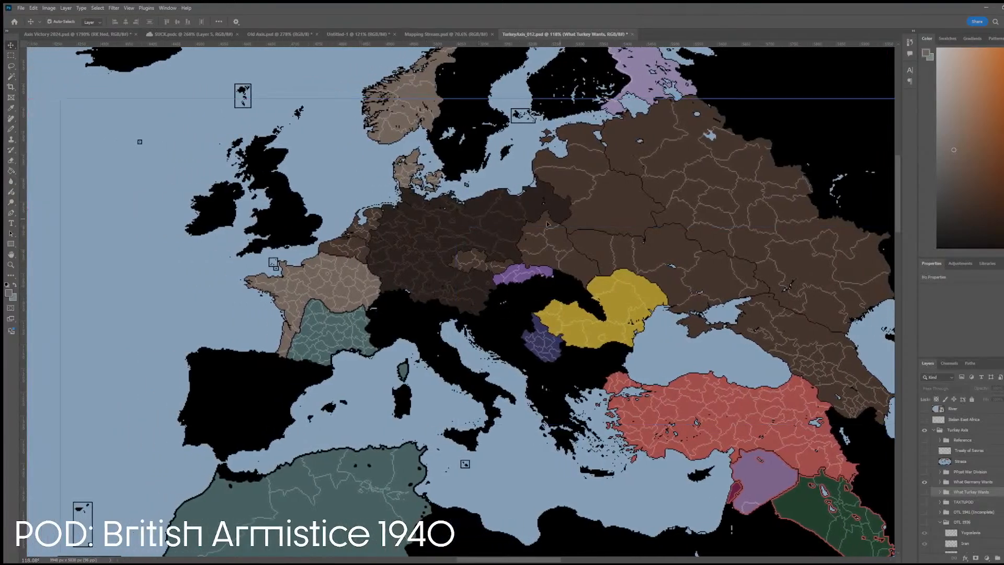
pyautogui.click(433, 236)
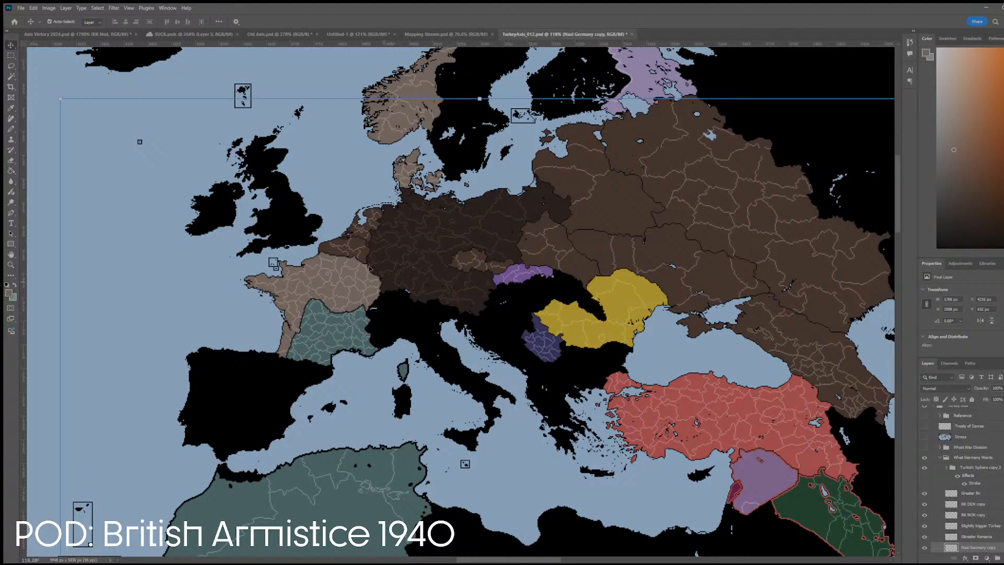
pyautogui.click(361, 228)
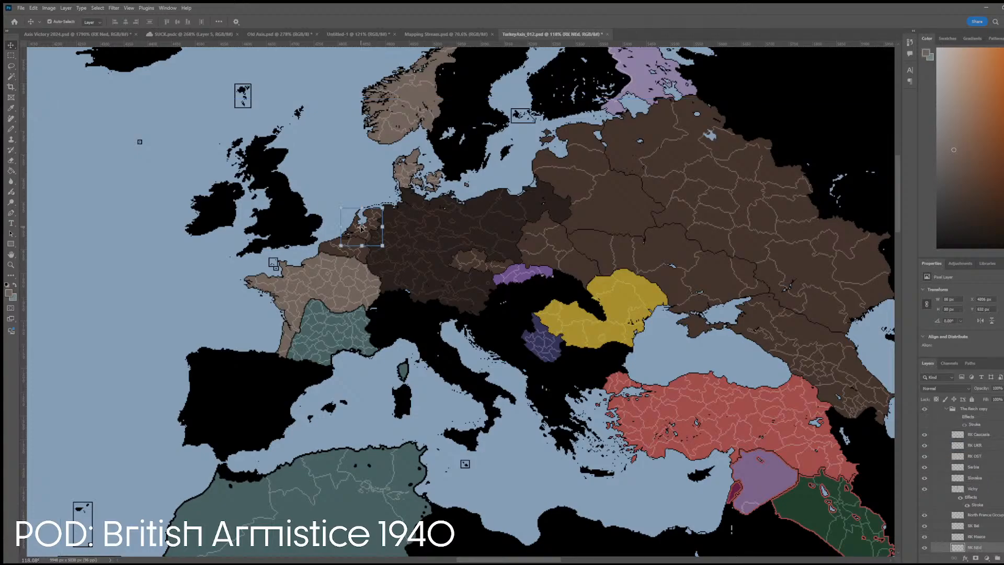
pyautogui.keyDown('shift'); pyautogui.click(331, 253); pyautogui.keyUp('shift')
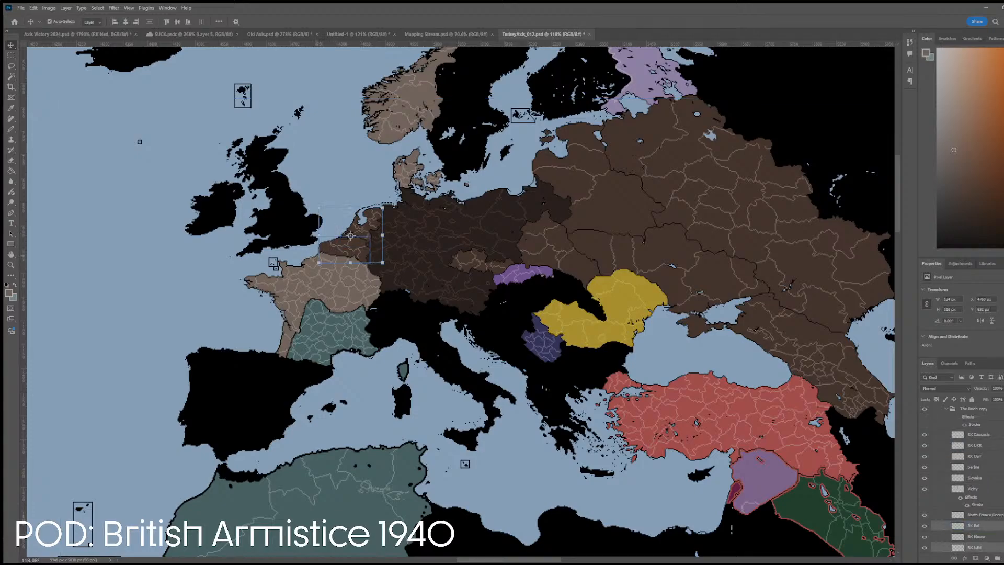
pyautogui.keyDown('shift'); pyautogui.click(291, 283); pyautogui.keyUp('shift')
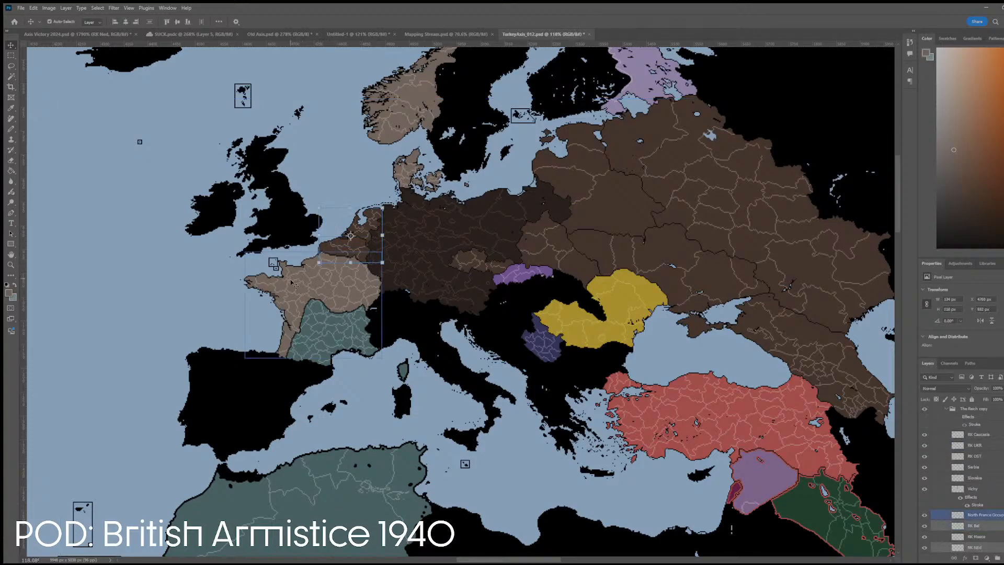
pyautogui.keyDown('shift'); pyautogui.click(503, 274); pyautogui.keyUp('shift')
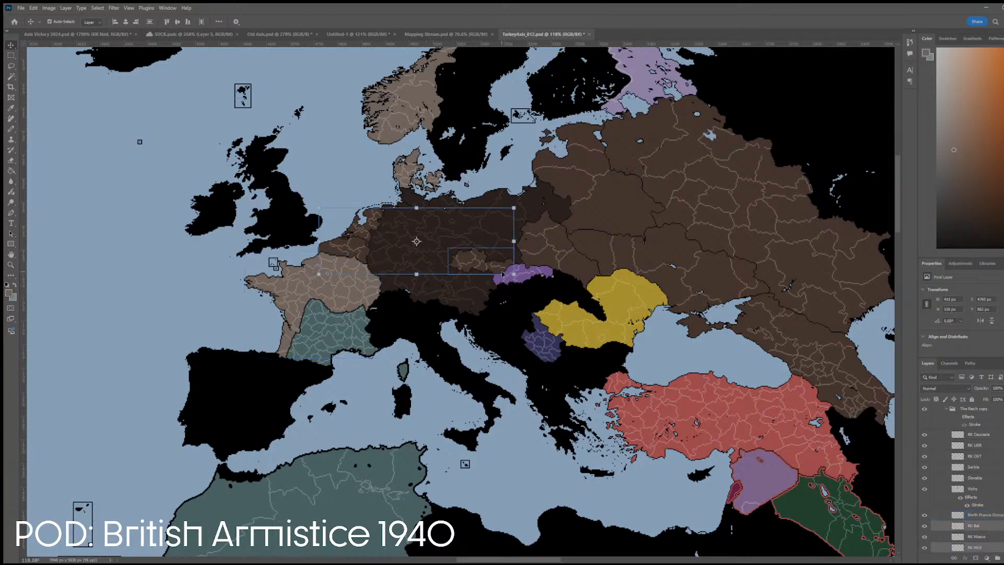
pyautogui.keyDown('shift'); pyautogui.click(518, 278); pyautogui.keyUp('shift')
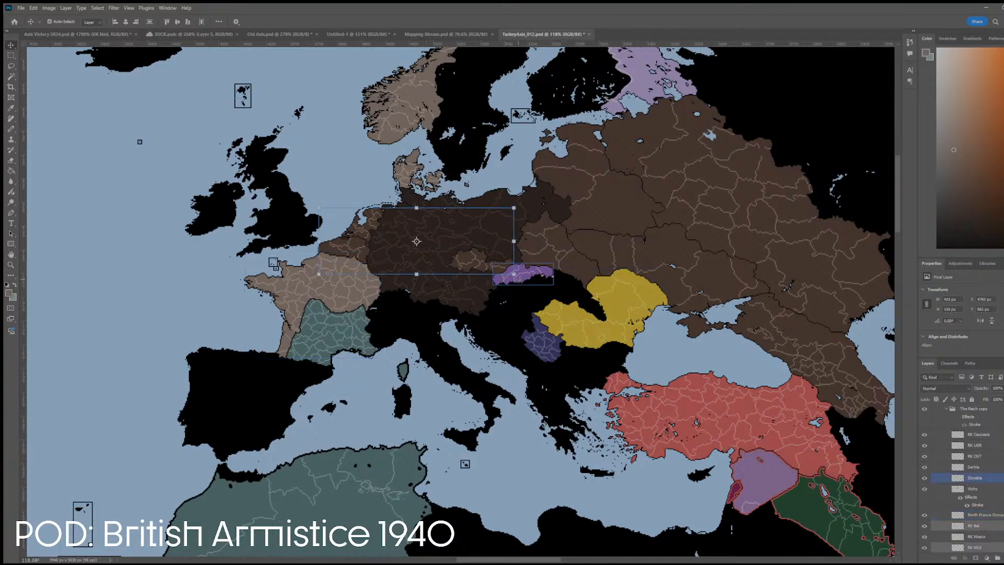
pyautogui.keyDown('shift'); pyautogui.click(532, 279); pyautogui.keyUp('shift')
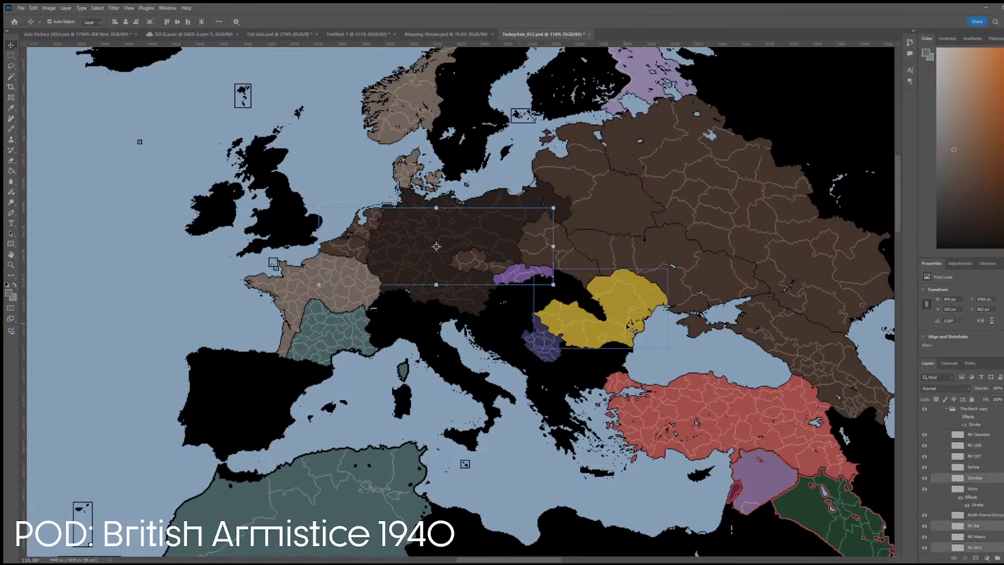
pyautogui.keyDown('shift'); pyautogui.click(627, 327); pyautogui.keyUp('shift')
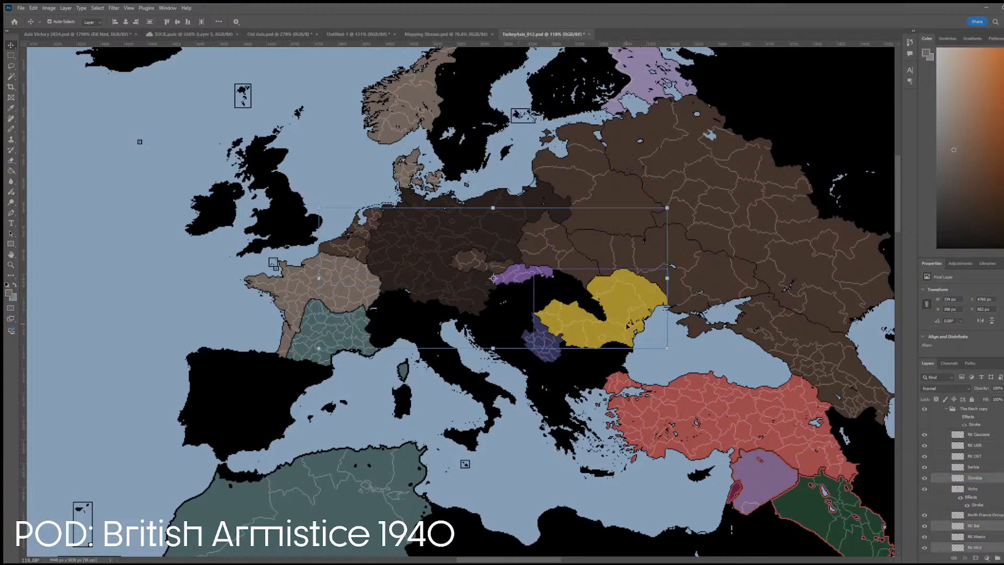
pyautogui.keyDown('shift'); pyautogui.click(550, 340); pyautogui.keyUp('shift')
pyautogui.scroll(-3, 544, 361)
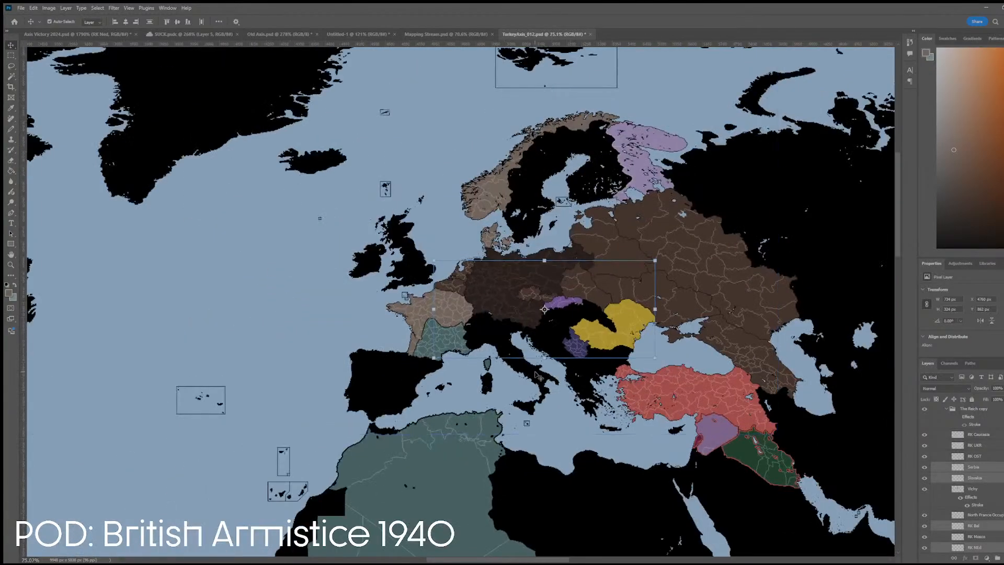
# - Copy the Nazi Germany, Bohemia-Moravia, Slovakia, Serbia and Greater Romania layers from TurkeyAxis_012.psd into Axis Victory 2024.psd
pyautogui.scroll(1, 534, 375)
pyautogui.moveTo(512, 317); pyautogui.dragTo(552, 324)
pyautogui.scroll(5, 552, 324)
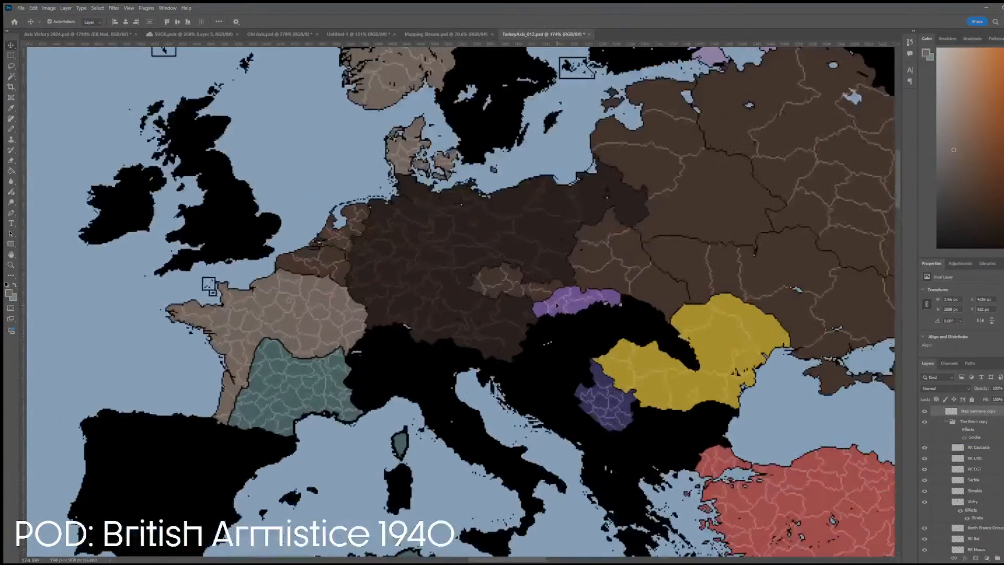
pyautogui.click(557, 304)
pyautogui.keyDown('shift'); pyautogui.click(613, 400); pyautogui.keyUp('shift')
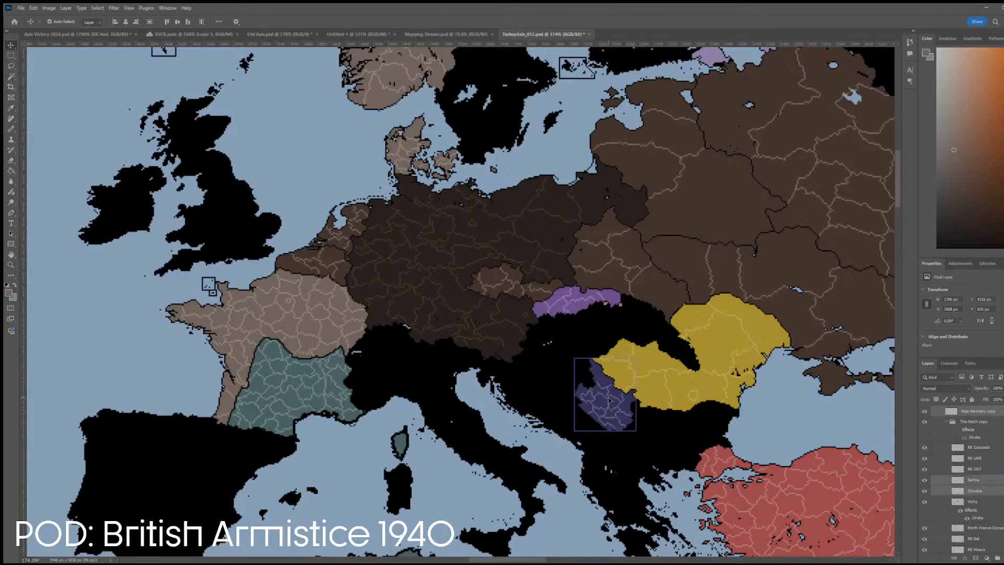
pyautogui.hotkey('ctrl', 'z')
pyautogui.hotkey('ctrl', 'z')
pyautogui.hotkey('ctrl', 'z')
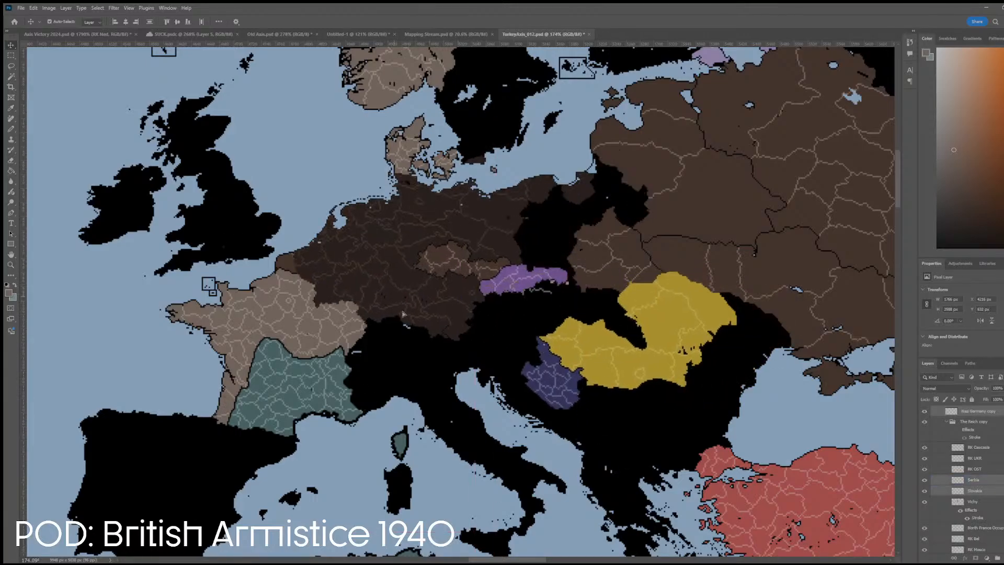
pyautogui.hotkey('ctrl', 'z')
pyautogui.hotkey('ctrl', 'z')
pyautogui.hotkey('ctrl', 'z')
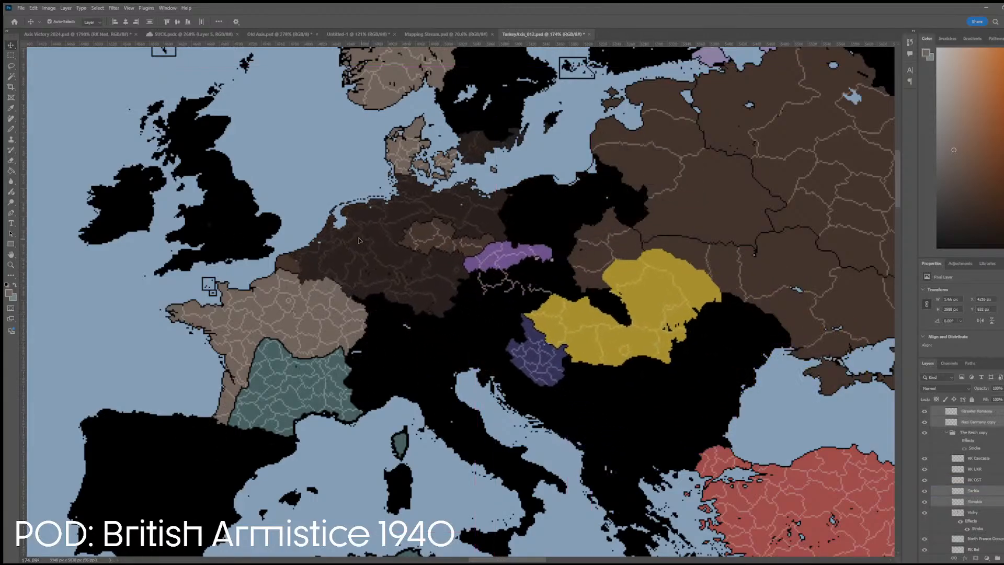
pyautogui.click(85, 34)
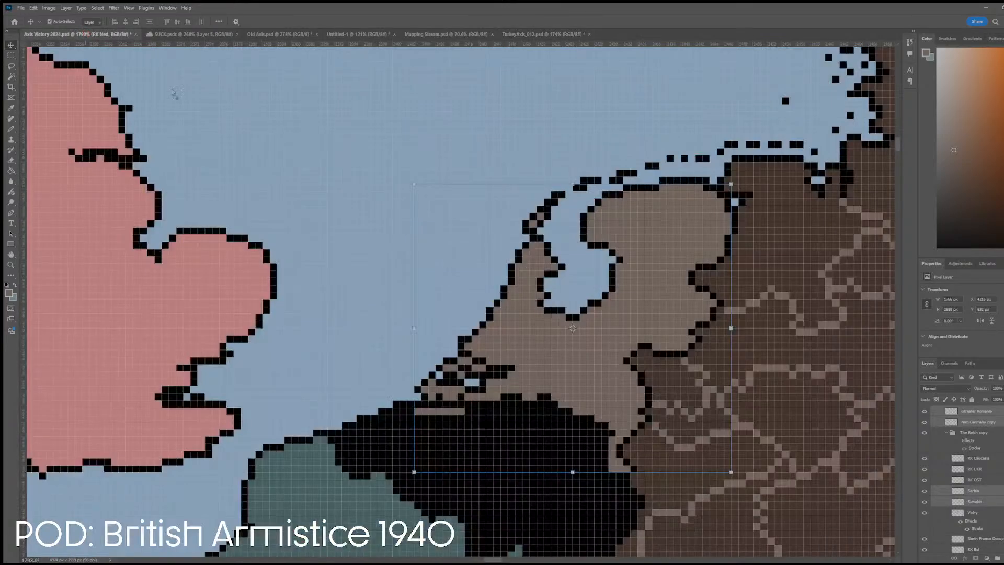
pyautogui.scroll(-10, 481, 289)
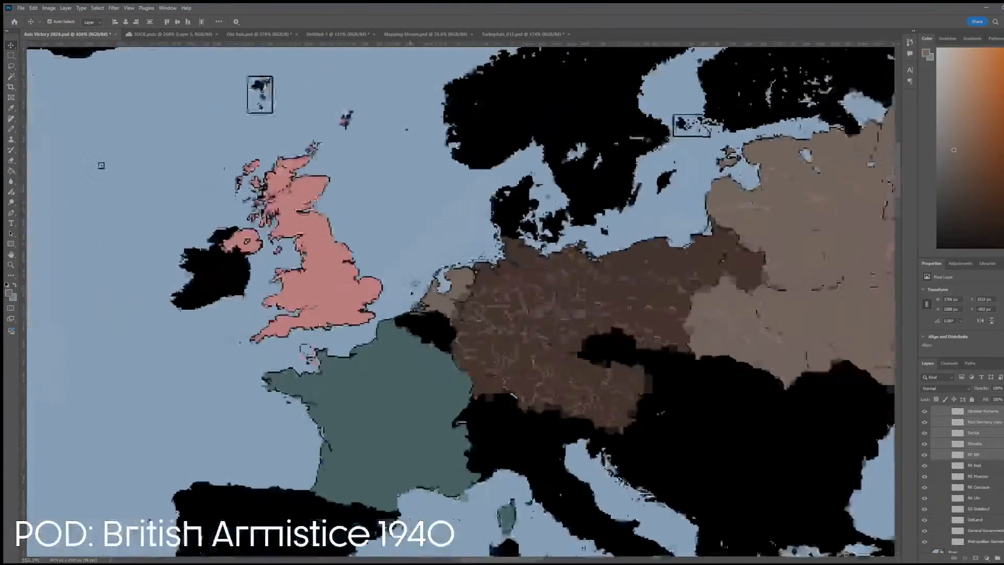
# - Select only the imported Serbia layer among the territories lying above the world map's canvas
pyautogui.scroll(-6, 411, 292)
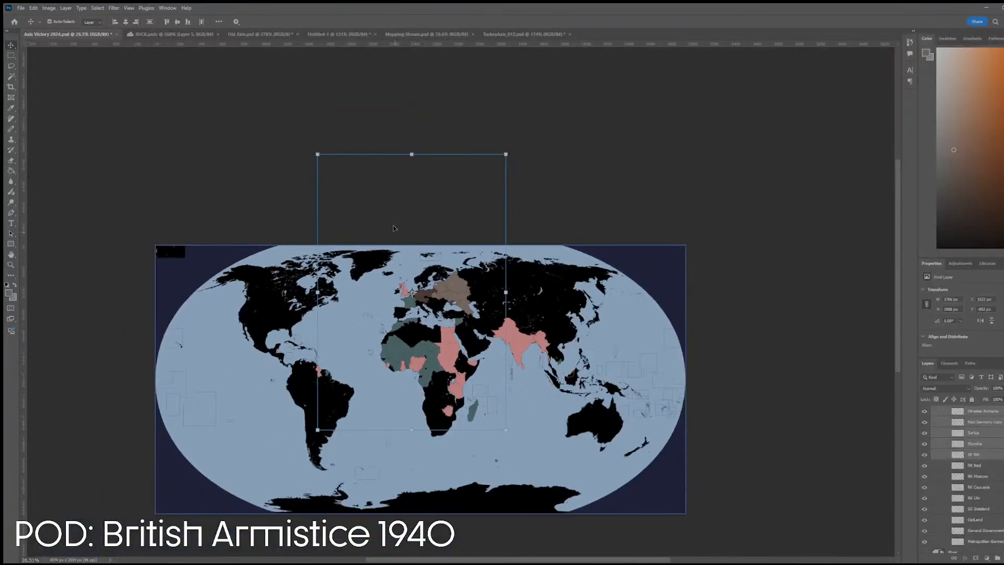
pyautogui.click(425, 201)
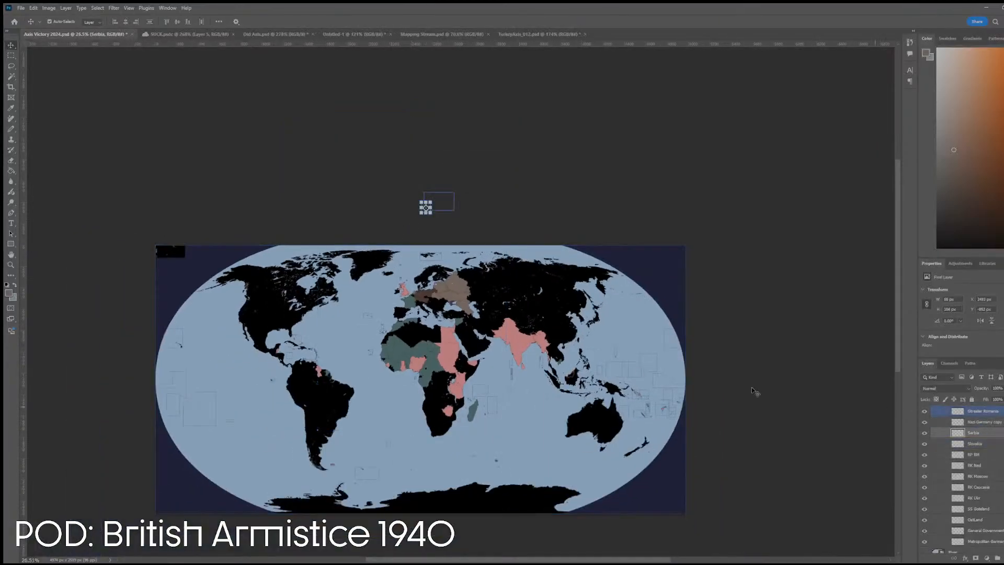
pyautogui.scroll(3, 432, 294)
pyautogui.scroll(2, 431, 295)
# - Undo the import of the copied territory layers and restore it
pyautogui.hotkey('alt', '[')
pyautogui.hotkey('alt', '[')
pyautogui.hotkey('alt', '[')
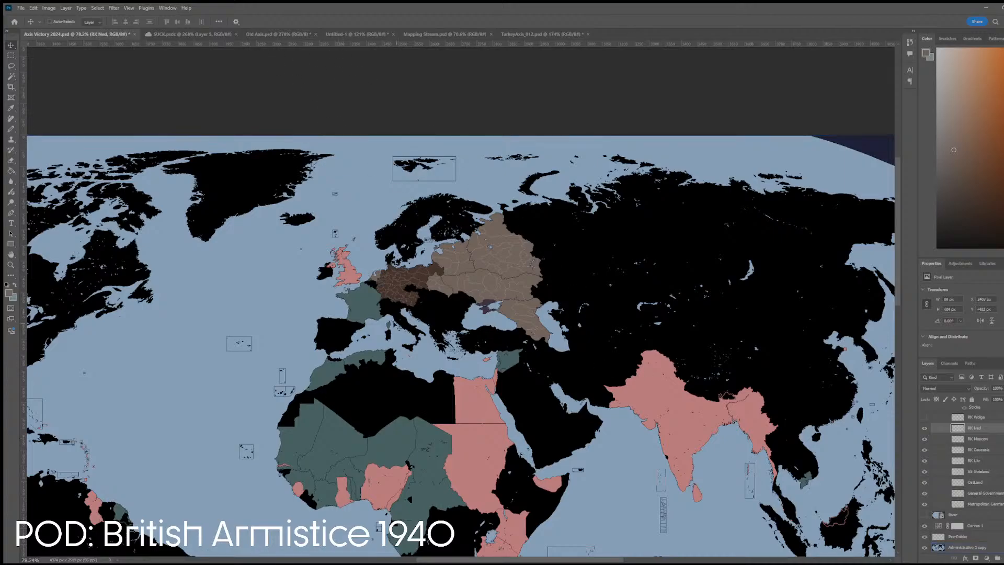
pyautogui.hotkey('alt', ']')
pyautogui.hotkey('alt', ']')
pyautogui.hotkey('alt', ']')
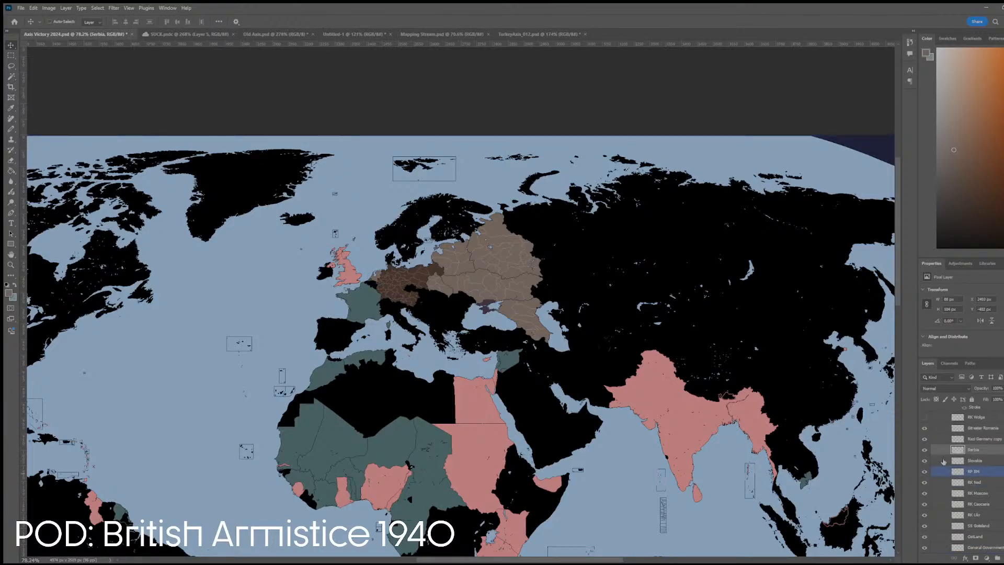
# - Locate the imported Serbia layer's contents above the world map's canvas
pyautogui.keyDown('alt'); pyautogui.click(960, 450); pyautogui.keyUp('alt')
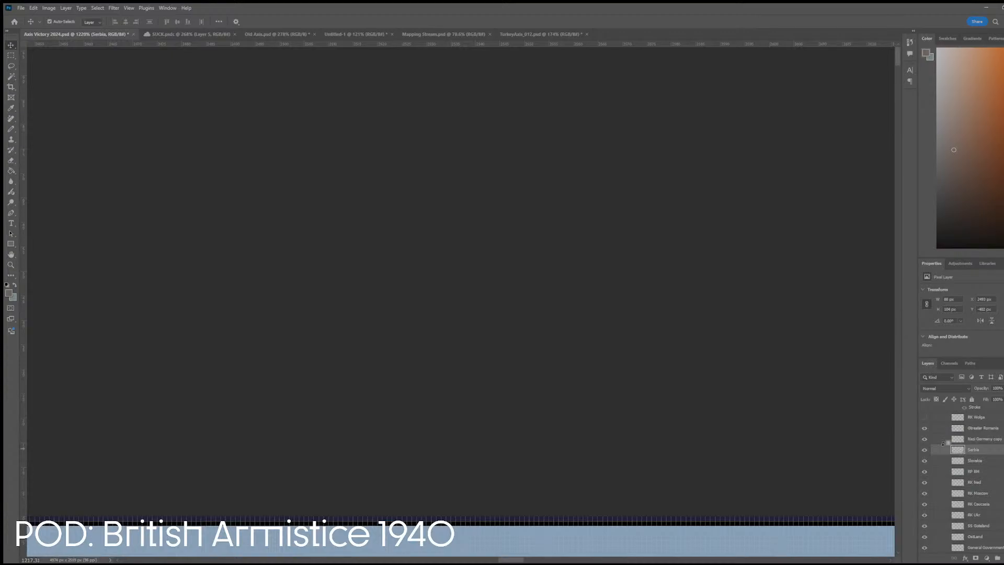
pyautogui.scroll(-6, 512, 322)
pyautogui.scroll(-3, 512, 322)
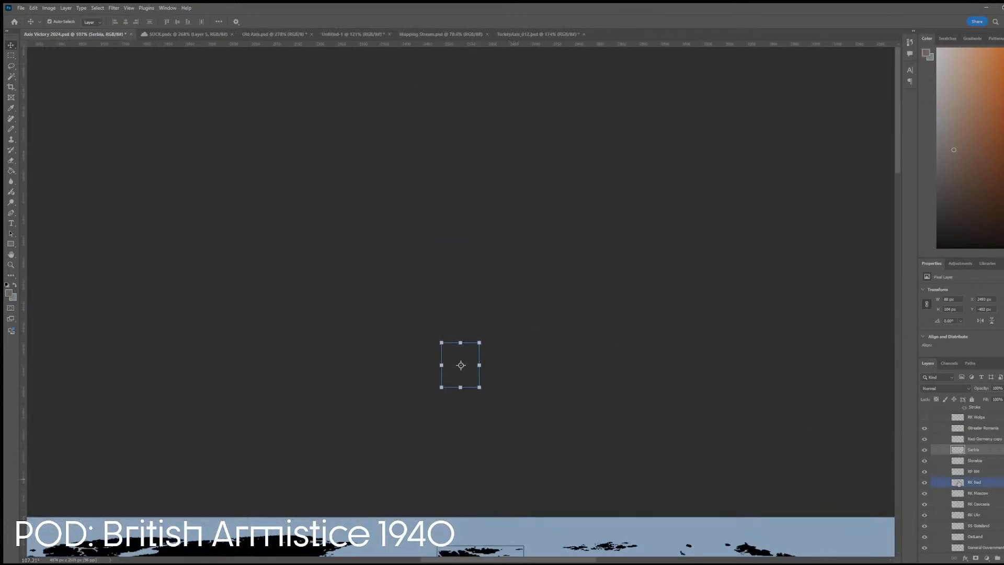
pyautogui.scroll(3, 972, 470)
# - Undo the import of the copied territory layers into the Reich group
pyautogui.click(999, 472)
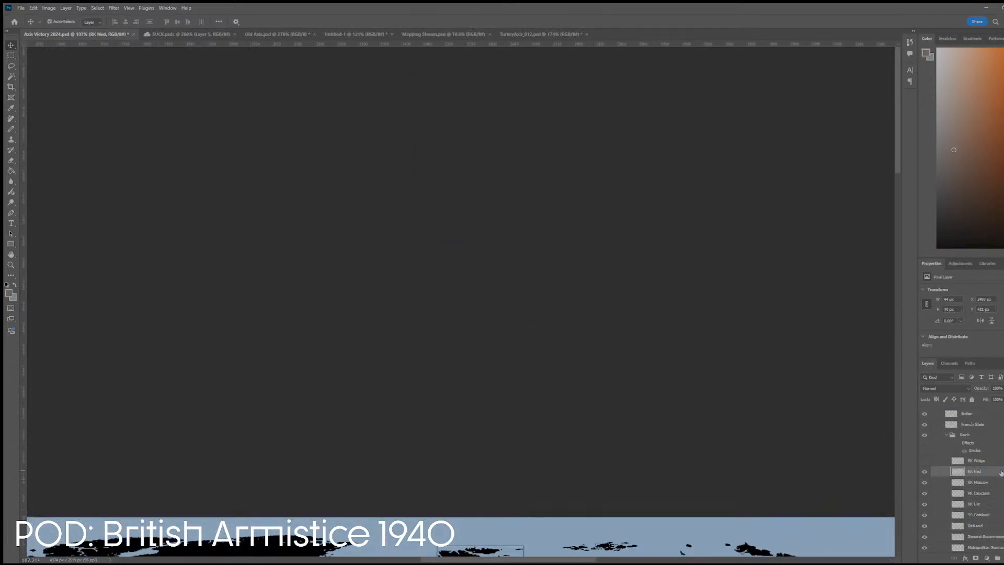
pyautogui.hotkey('ctrl', 'z')
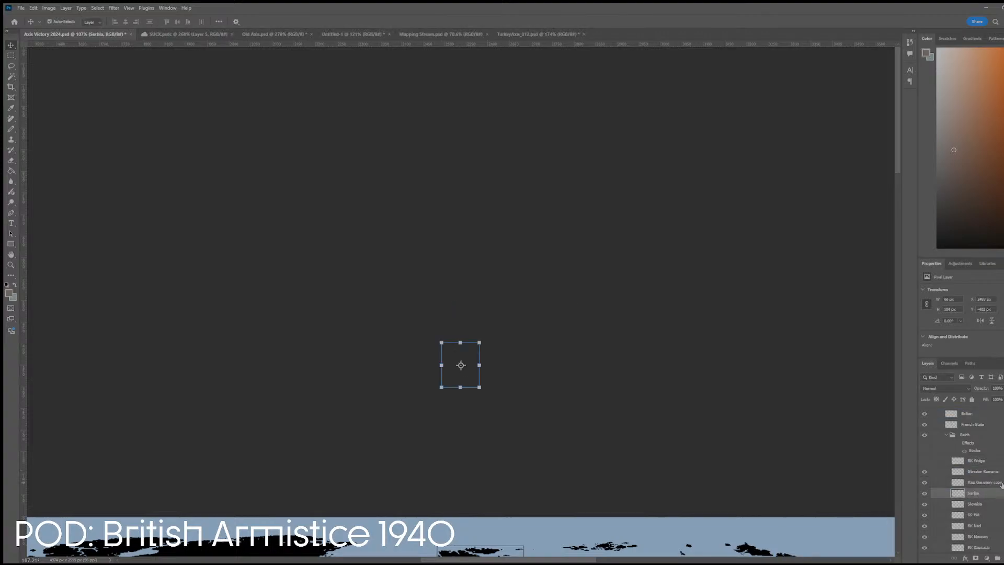
pyautogui.hotkey('ctrl', 'z')
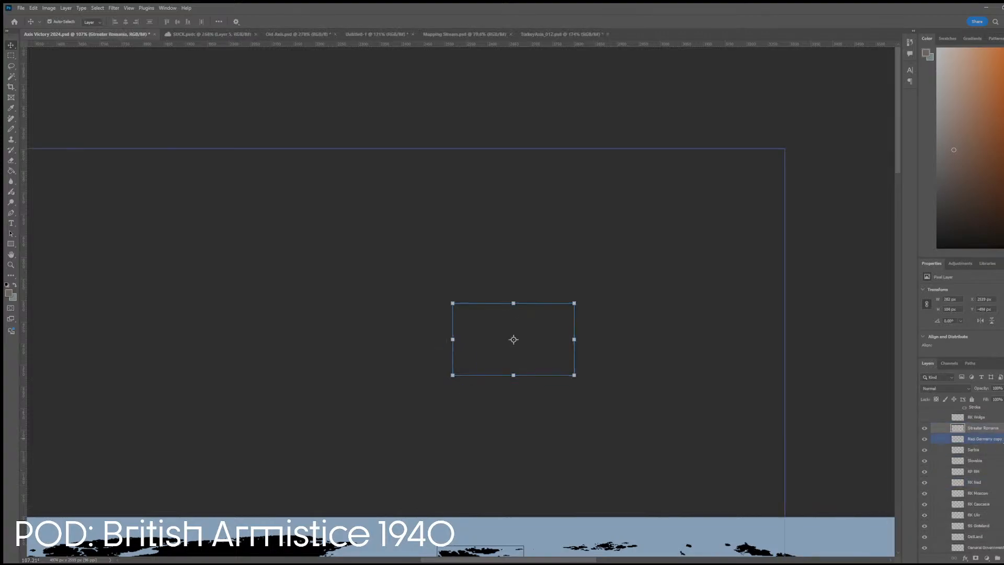
pyautogui.hotkey('ctrl', 'z')
pyautogui.hotkey('ctrl', 'z')
pyautogui.hotkey('ctrl', 'z')
pyautogui.hotkey('ctrl', 'z')
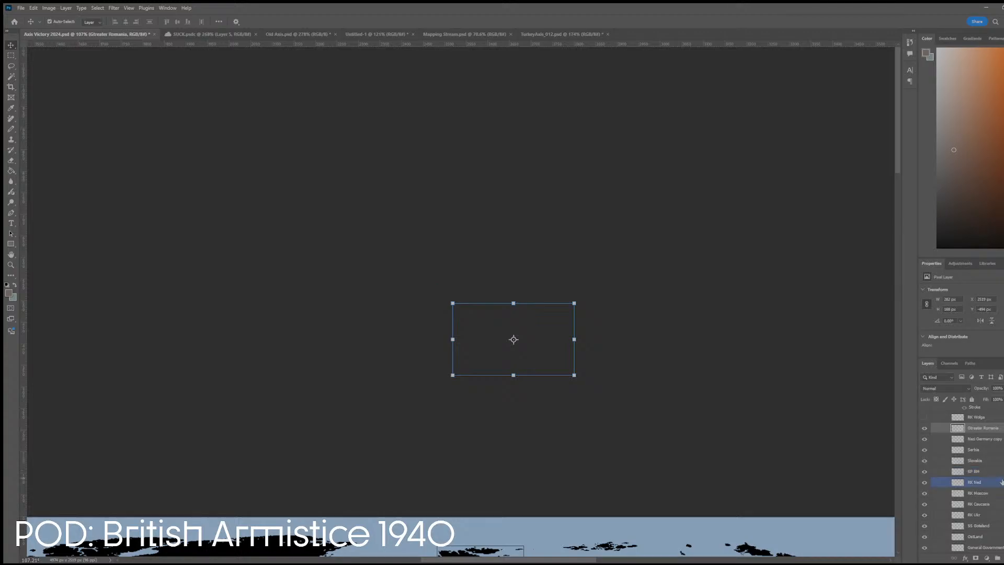
pyautogui.scroll(-1, 563, 372)
pyautogui.scroll(-2, 562, 371)
pyautogui.scroll(-2, 510, 471)
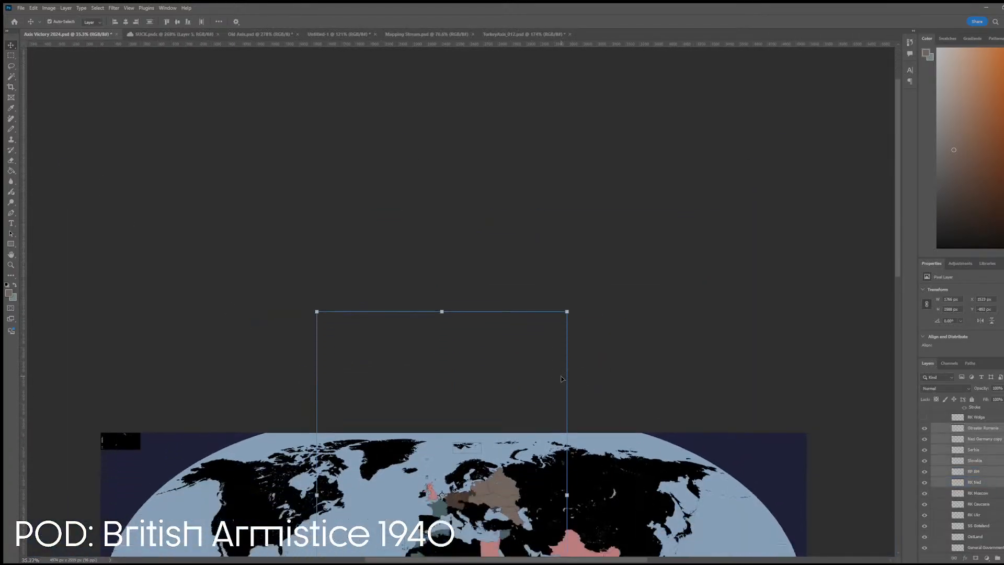
pyautogui.scroll(1, 511, 502)
pyautogui.hotkey('ctrl', 'z')
pyautogui.hotkey('ctrl', 'z')
pyautogui.hotkey('ctrl', 'z')
pyautogui.hotkey('ctrl', 'z')
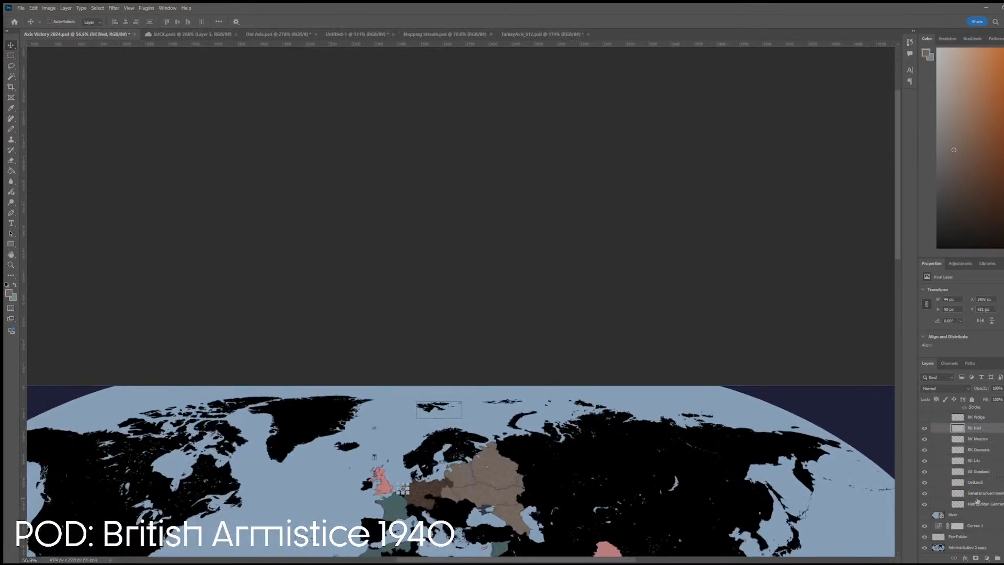
pyautogui.hotkey('ctrl', 'z')
pyautogui.hotkey('ctrl', 'z')
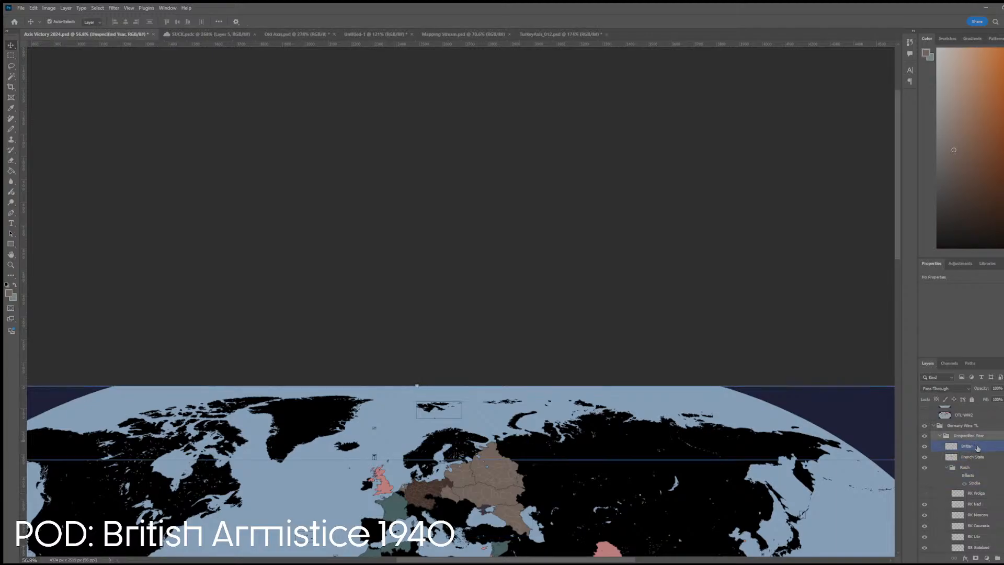
# - Create a group in Germany Wins TL and copy the Greater Romania, Nazi Germany, Serbia, Slovakia and Bohemia-Moravia layers from TurkeyAxis_012.psd into it
pyautogui.hotkey('ctrl', 'g')
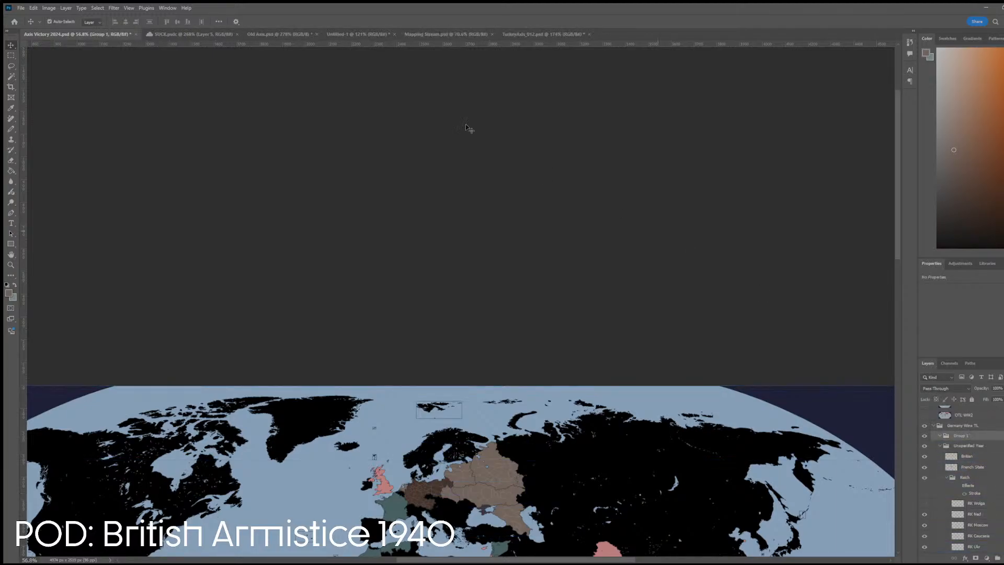
pyautogui.click(544, 35)
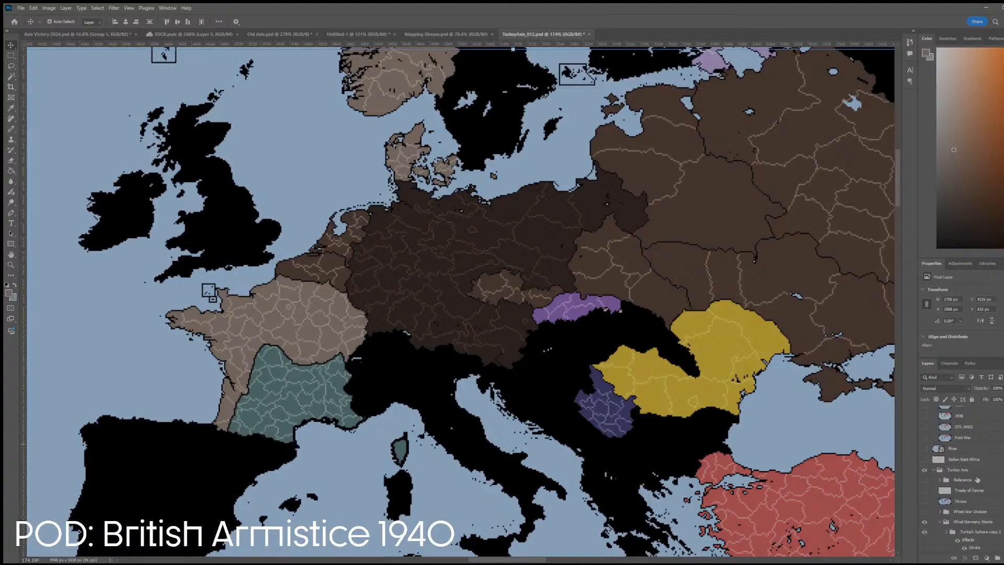
pyautogui.scroll(-3, 977, 478)
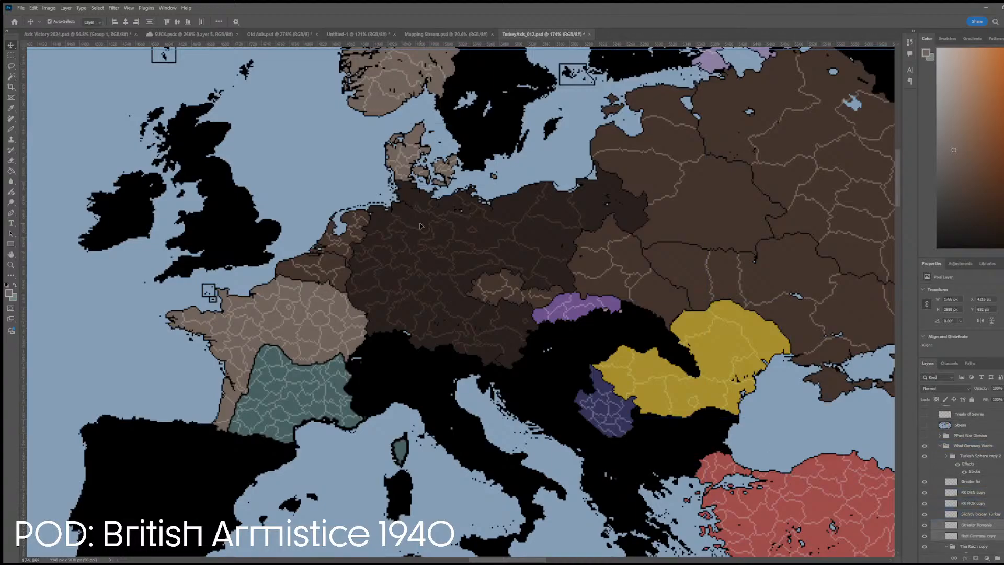
pyautogui.click(96, 35)
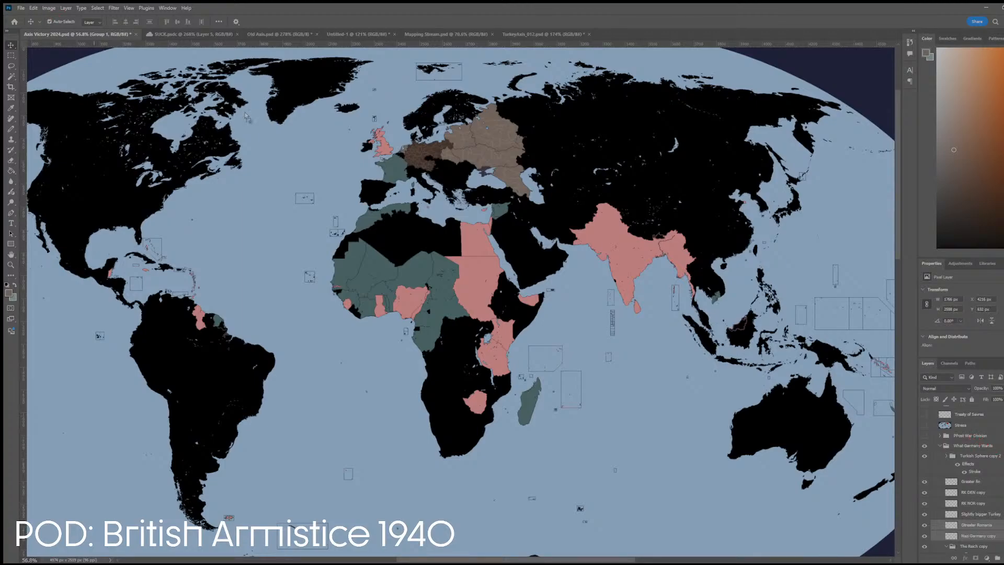
pyautogui.click(294, 135)
pyautogui.scroll(2, 945, 476)
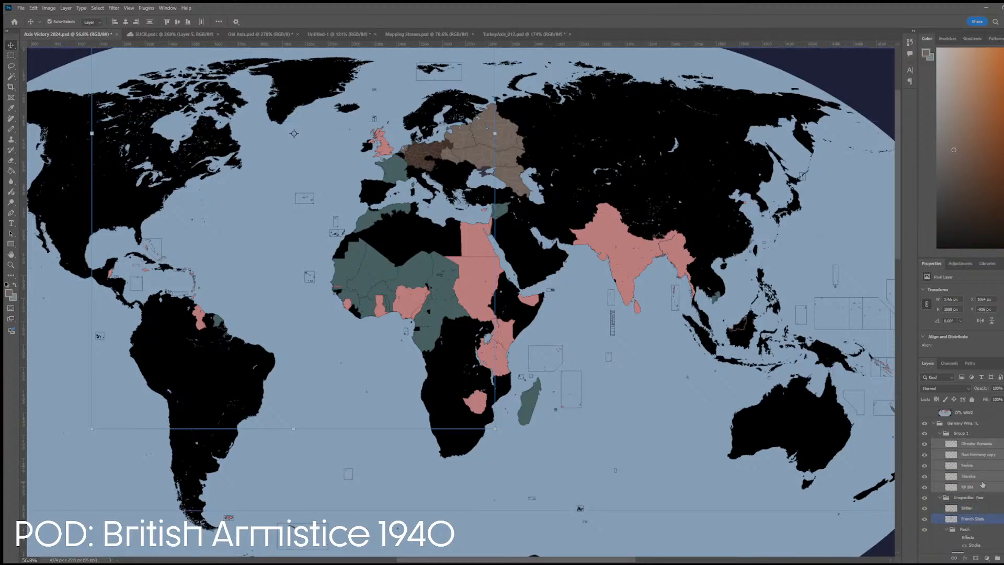
# - Show only the new group of imported territories, hiding the rest of the world map
pyautogui.click(925, 444)
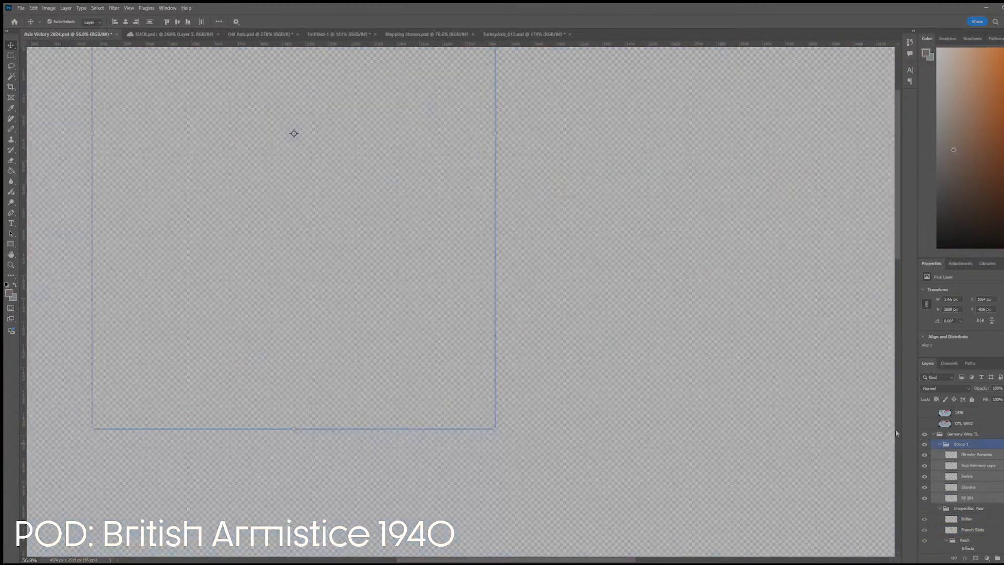
pyautogui.scroll(2, 228, 167)
pyautogui.click(295, 210)
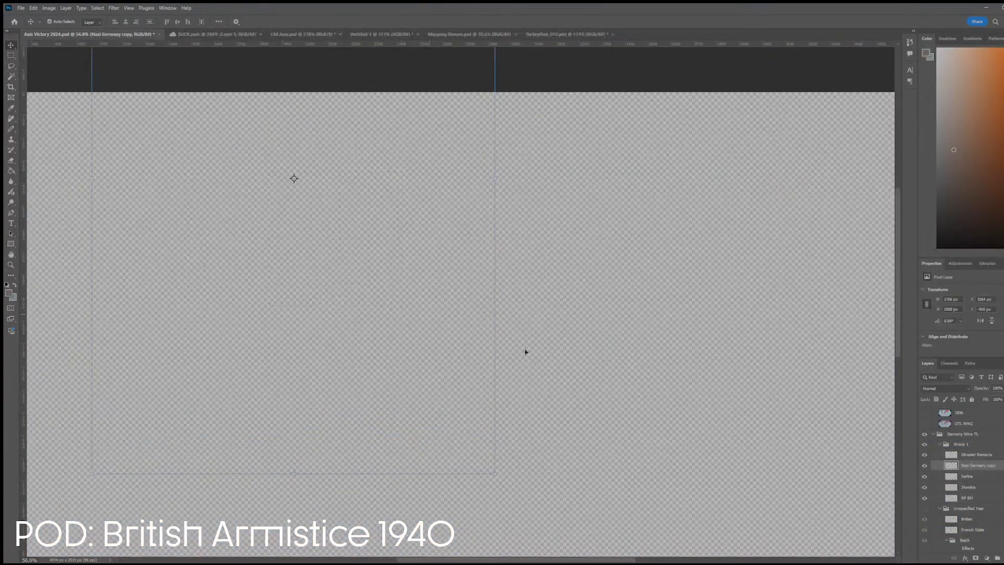
pyautogui.scroll(-5, 405, 211)
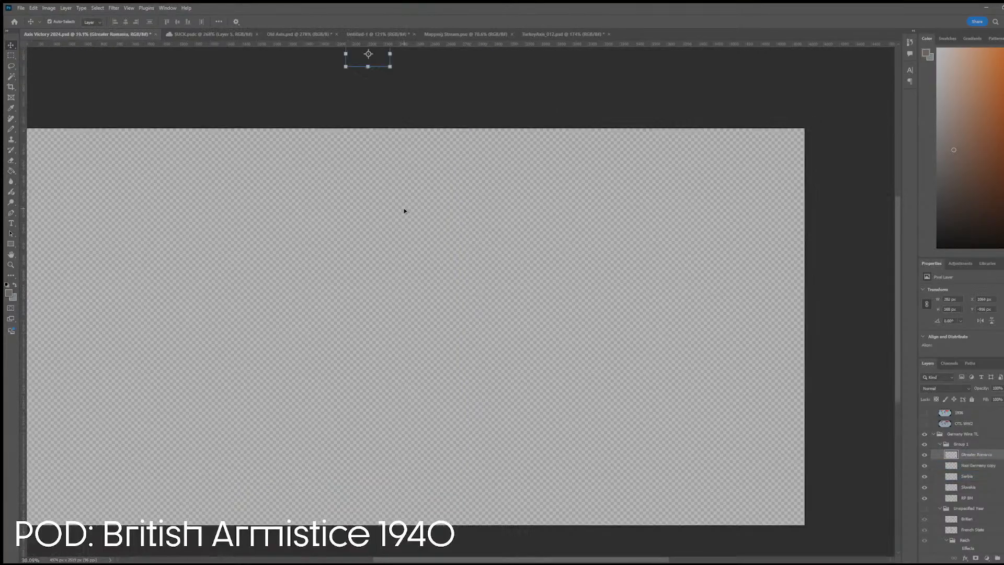
pyautogui.moveTo(388, 124); pyautogui.dragTo(394, 174)
# - Move the Nazi Germany copy layer down so its territory lies fully on the canvas
pyautogui.click(396, 235)
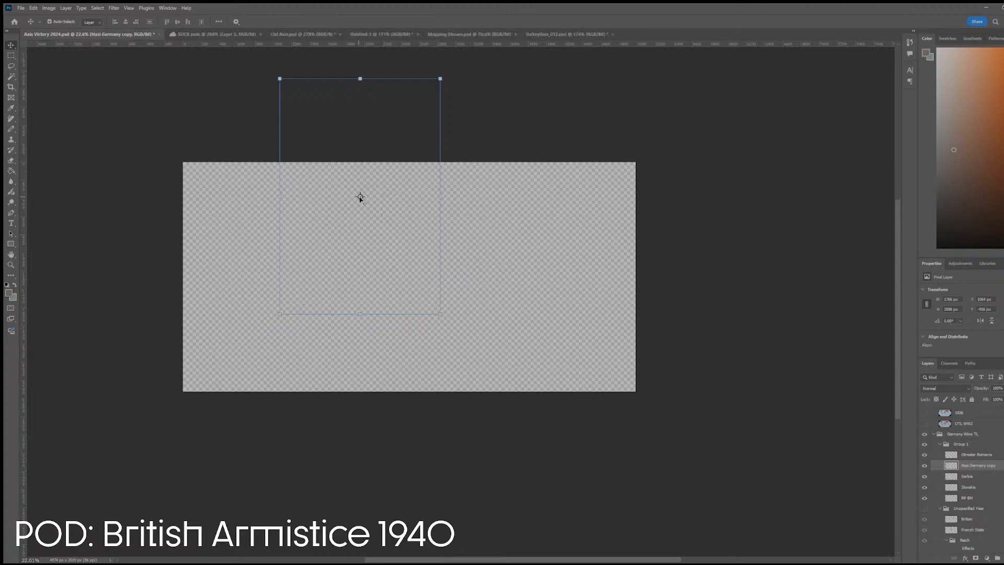
pyautogui.hotkey('ctrl', 't')
pyautogui.moveTo(391, 232); pyautogui.dragTo(414, 326)
pyautogui.moveTo(347, 226); pyautogui.dragTo(704, 369)
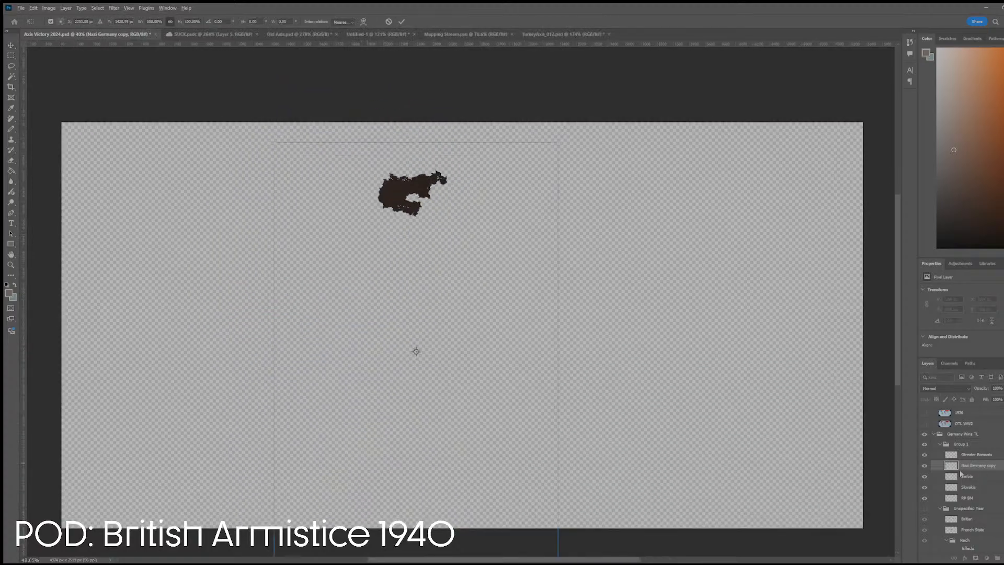
pyautogui.hotkey('ctrl', '=')
# - Erase stray pixels from the empty lower-left area of the Nazi Germany copy layer with a greatly enlarged eraser
pyautogui.press('w')
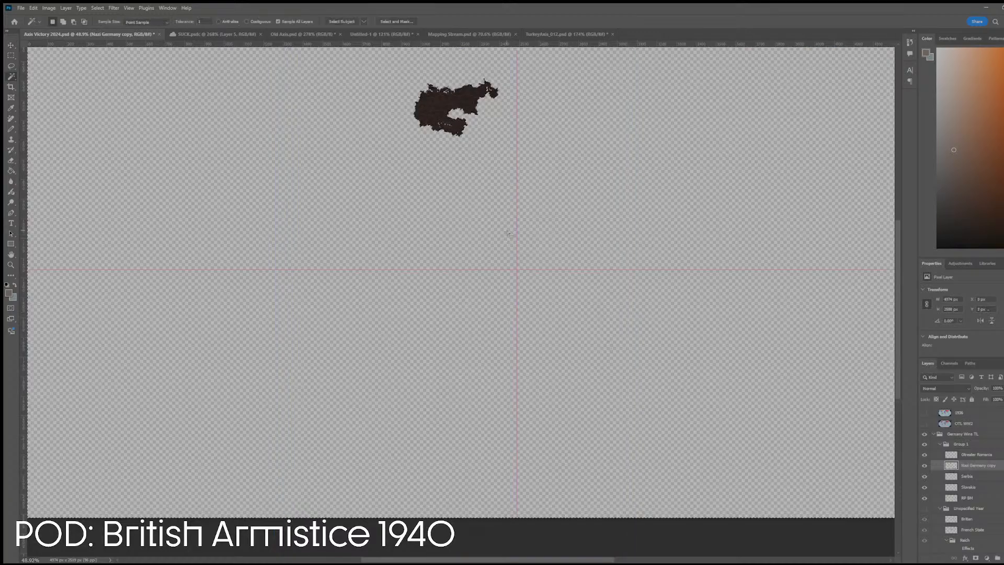
pyautogui.scroll(-1, 483, 219)
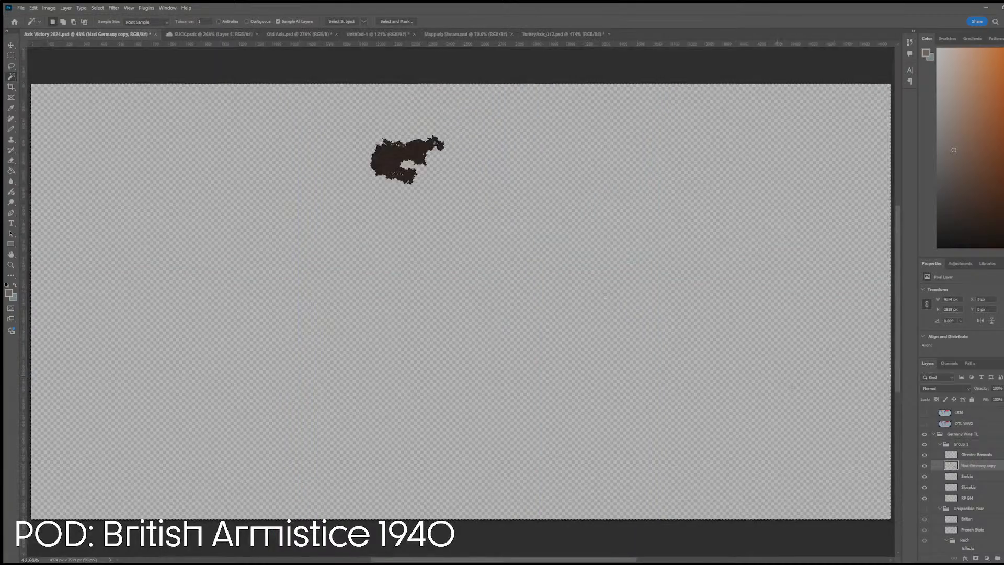
pyautogui.press('e')
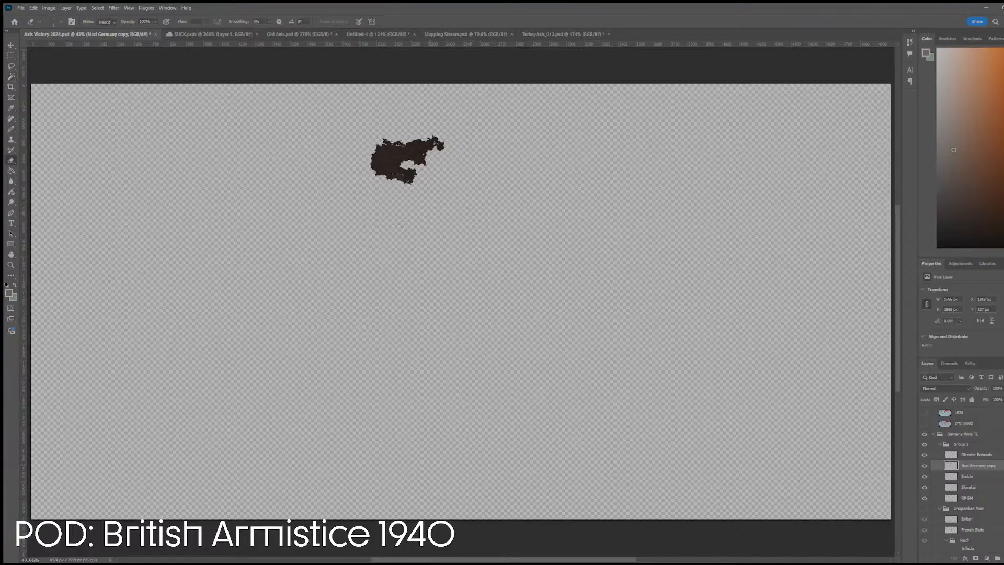
pyautogui.scroll(-2, 450, 294)
pyautogui.scroll(-1, 450, 294)
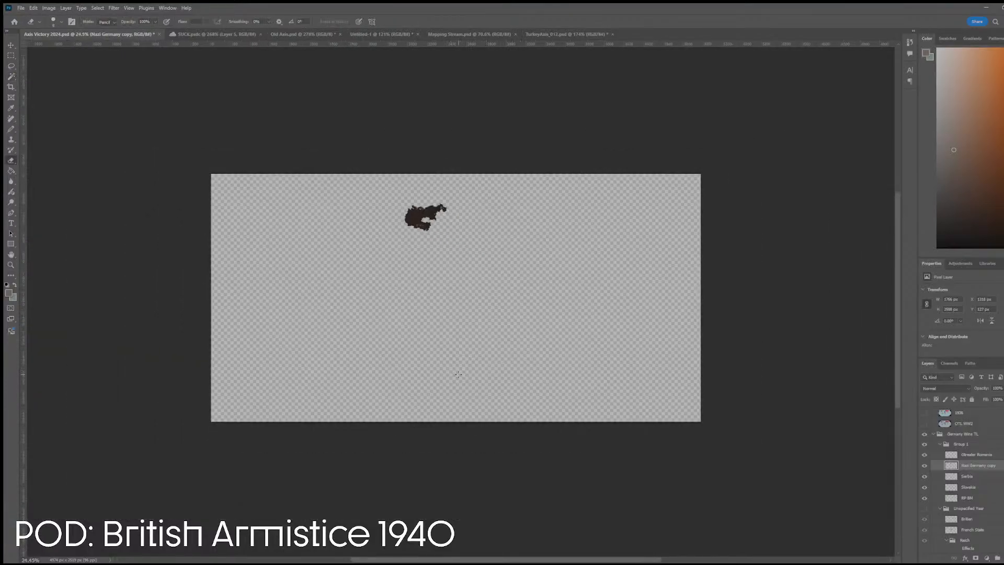
pyautogui.press(']')
pyautogui.press(']')
pyautogui.press(']')
pyautogui.press(']')
pyautogui.press(']')
pyautogui.press(']')
pyautogui.press(']')
pyautogui.press(']')
pyautogui.press(']')
pyautogui.press(']')
pyautogui.press(']')
pyautogui.press(']')
pyautogui.press(']')
pyautogui.press(']')
pyautogui.press(']')
pyautogui.press(']')
pyautogui.press(']')
pyautogui.press(']')
pyautogui.press(']')
pyautogui.press(']')
pyautogui.moveTo(429, 413); pyautogui.dragTo(343, 441)
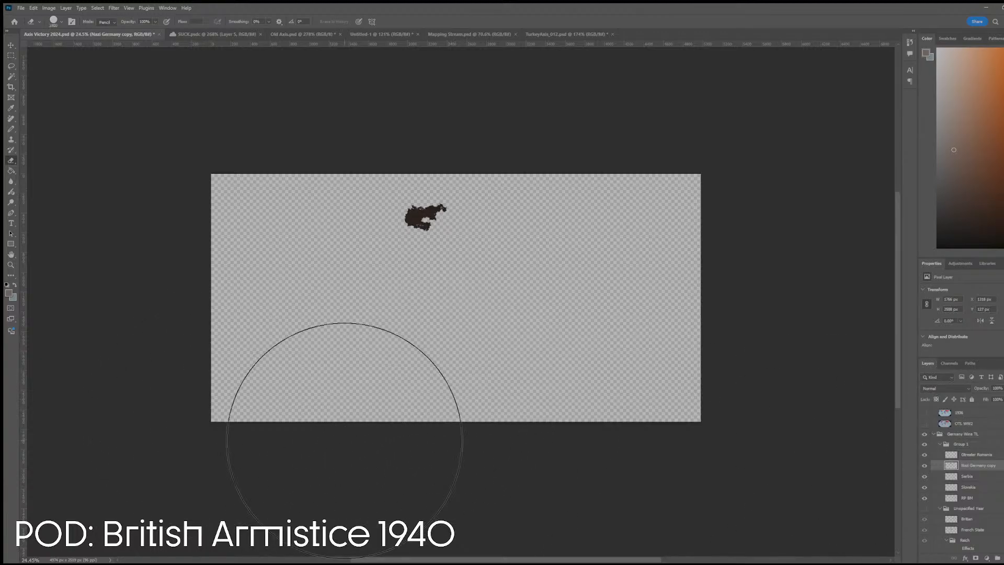
# - Erase the remaining distant stray pixels from the empty areas below and beside the Nazi Germany territory
pyautogui.scroll(15, 402, 227)
pyautogui.press(']')
pyautogui.press(']')
pyautogui.press(']')
pyautogui.press(']')
pyautogui.press(']')
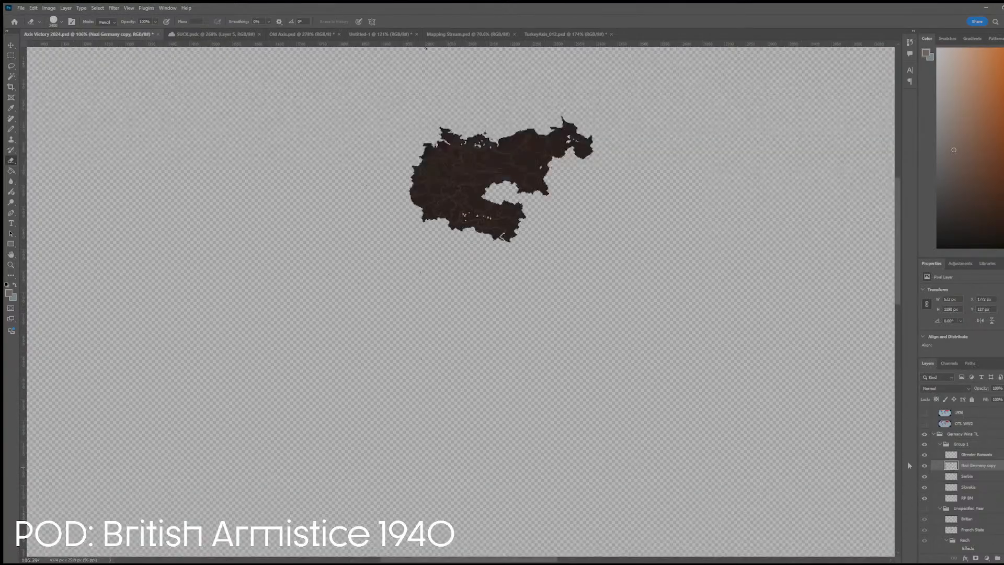
pyautogui.press('b')
pyautogui.scroll(-10, 446, 403)
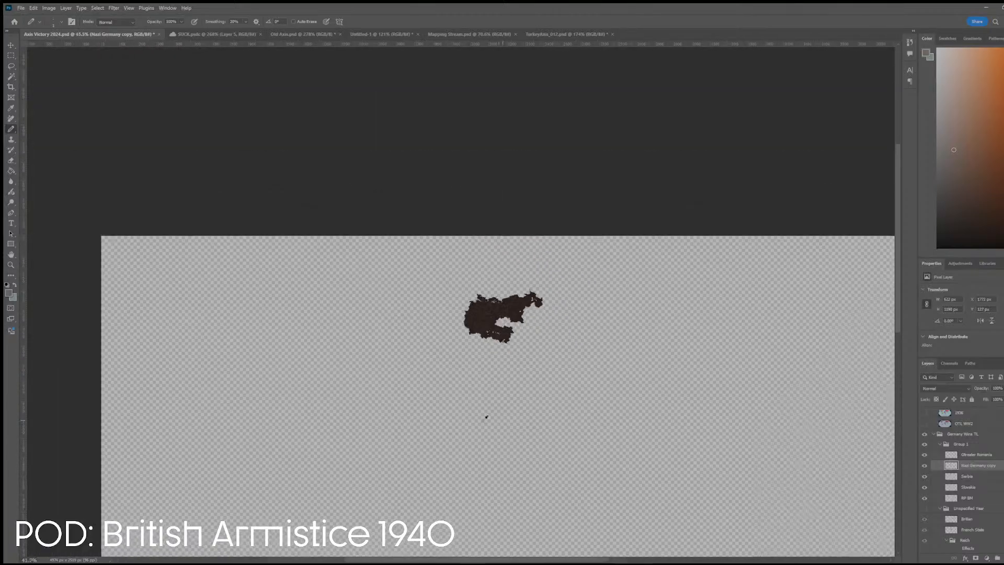
pyautogui.press('e')
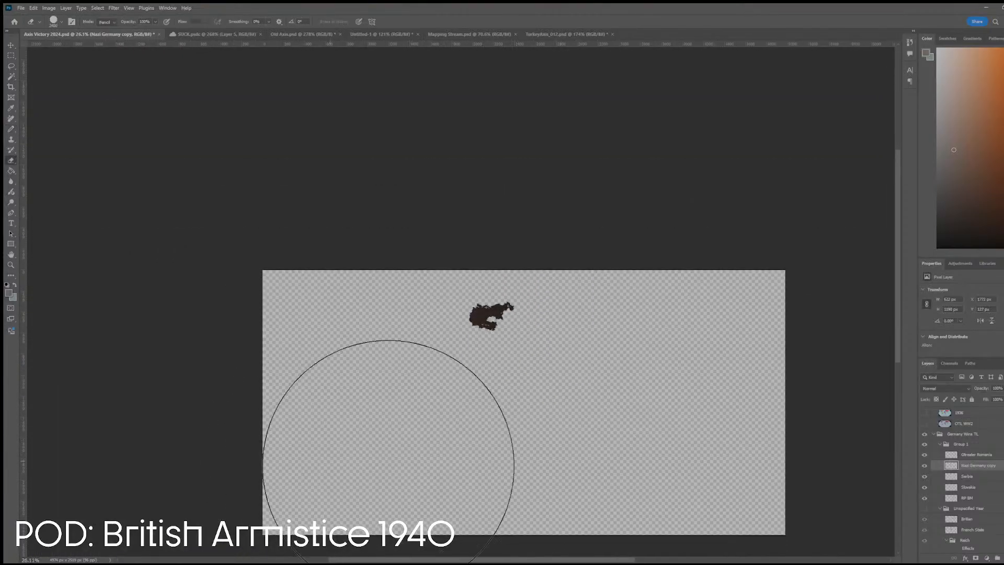
pyautogui.click(701, 307)
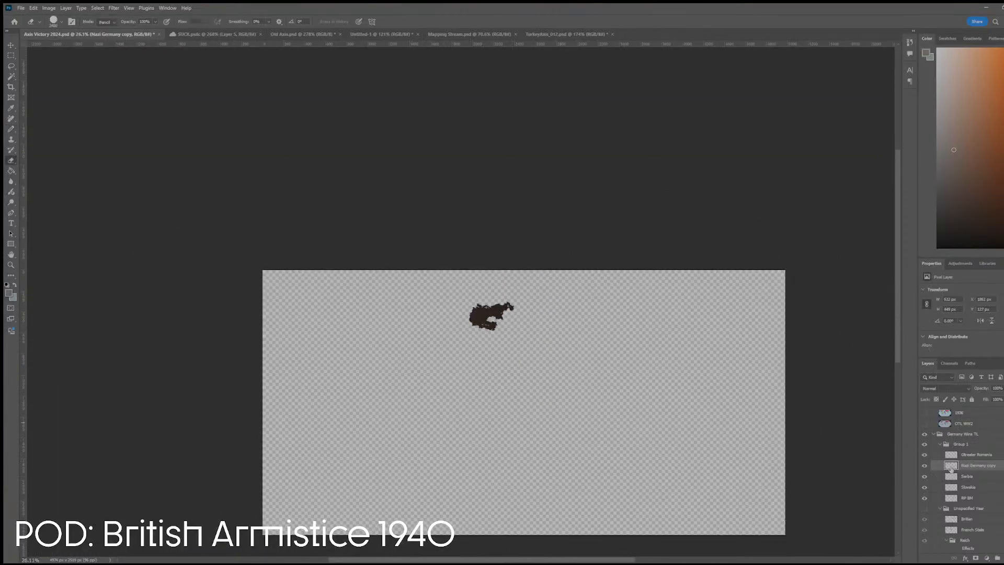
# - Reduce the eraser size and clear the stray pixels close around the Nazi Germany territory's outline
pyautogui.hotkey('ctrl', '+')
pyautogui.hotkey('ctrl', '+')
pyautogui.hotkey('ctrl', '+')
pyautogui.hotkey('ctrl', '+')
pyautogui.hotkey('ctrl', '+')
pyautogui.hotkey('ctrl', '+')
pyautogui.scroll(-3, 334, 105)
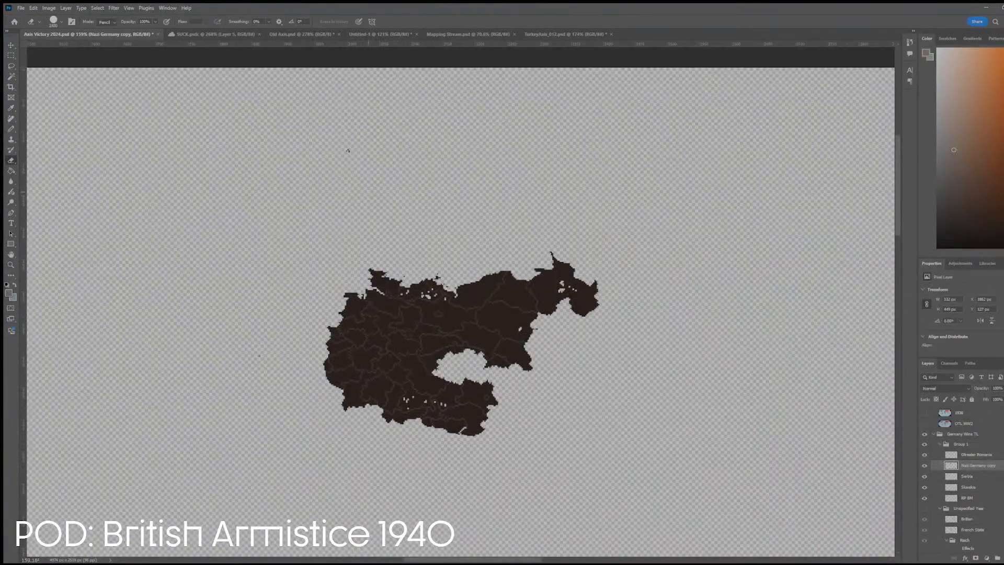
pyautogui.press('[')
pyautogui.press('[')
pyautogui.press('[')
pyautogui.press('[')
pyautogui.press('[')
pyautogui.press('[')
pyautogui.press('[')
pyautogui.press('[')
pyautogui.press('[')
pyautogui.press('[')
pyautogui.scroll(4, 470, 392)
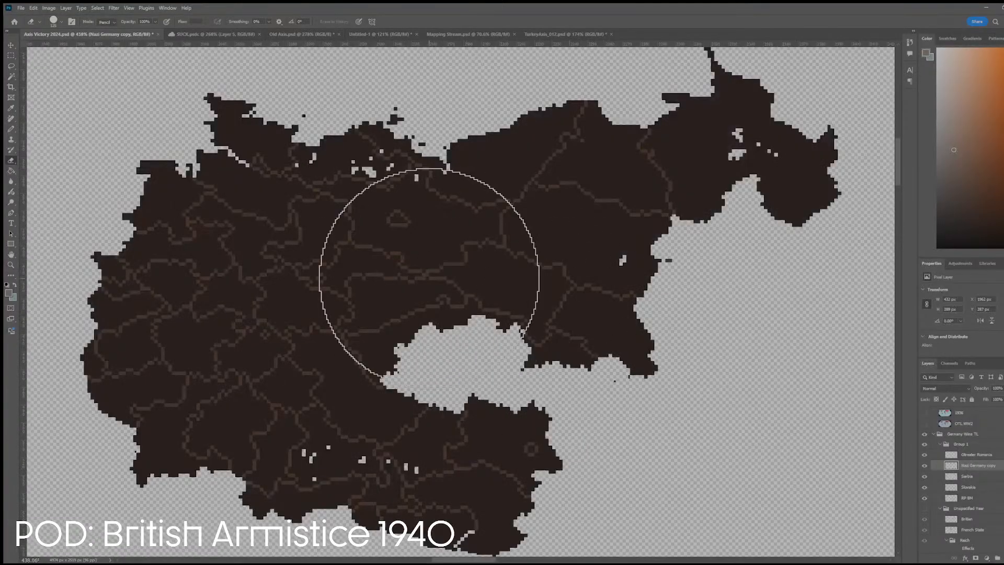
# - Show all map layers again and move the Nazi Germany territory into the open Atlantic southwest of Britain
pyautogui.press('v')
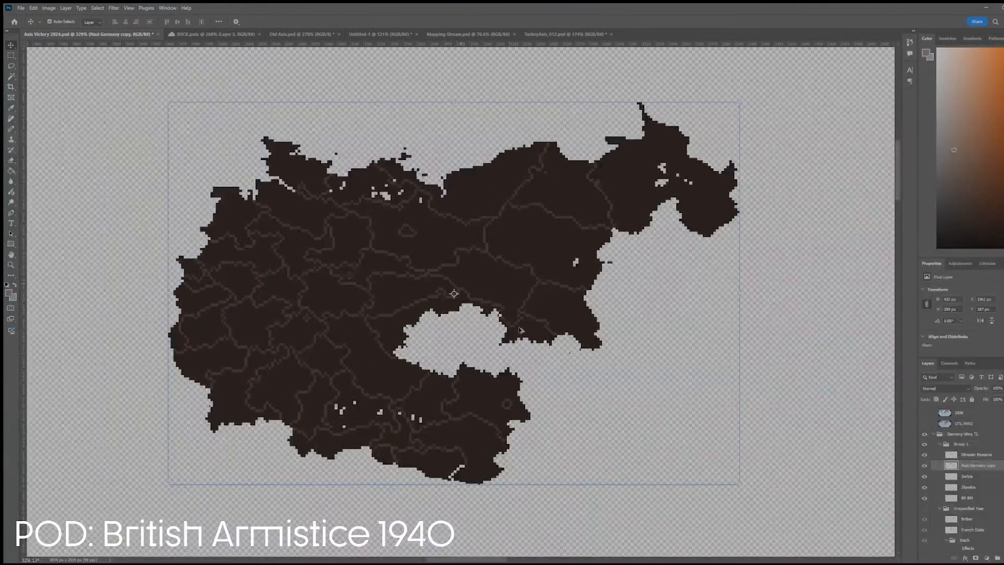
pyautogui.scroll(-2, 523, 402)
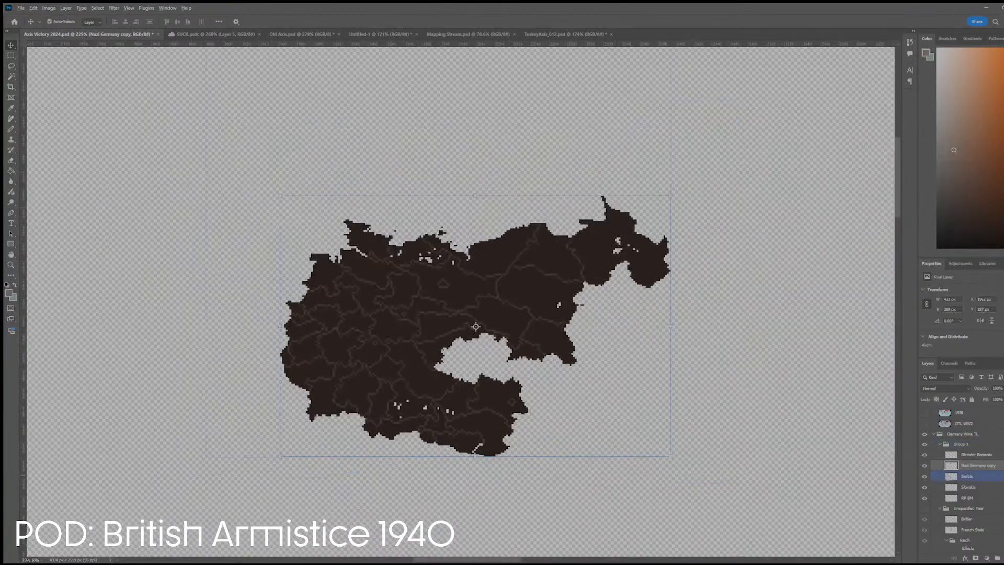
pyautogui.keyDown('alt'); pyautogui.click(924, 466); pyautogui.keyUp('alt')
pyautogui.scroll(-3, 433, 263)
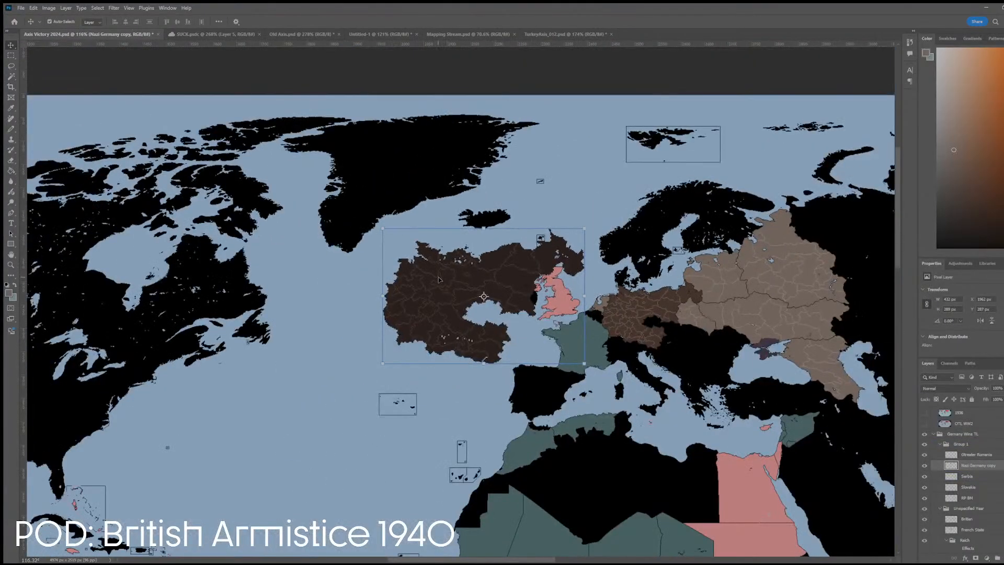
pyautogui.moveTo(438, 280); pyautogui.dragTo(355, 330)
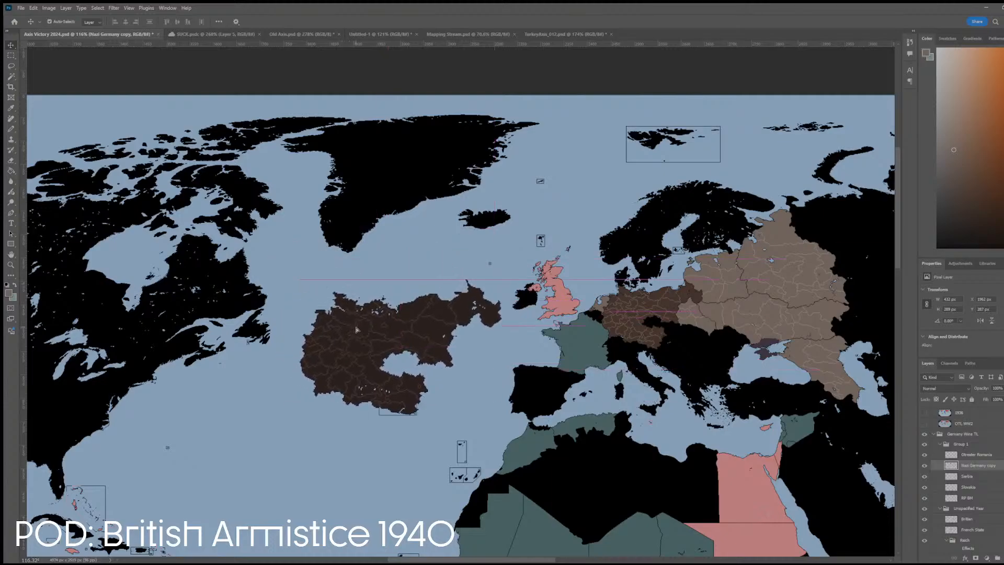
# - Bring the off-canvas Greater Romania layer down onto southeastern Europe, over Romania's place on the map
pyautogui.click(951, 455)
pyautogui.scroll(10, 712, 394)
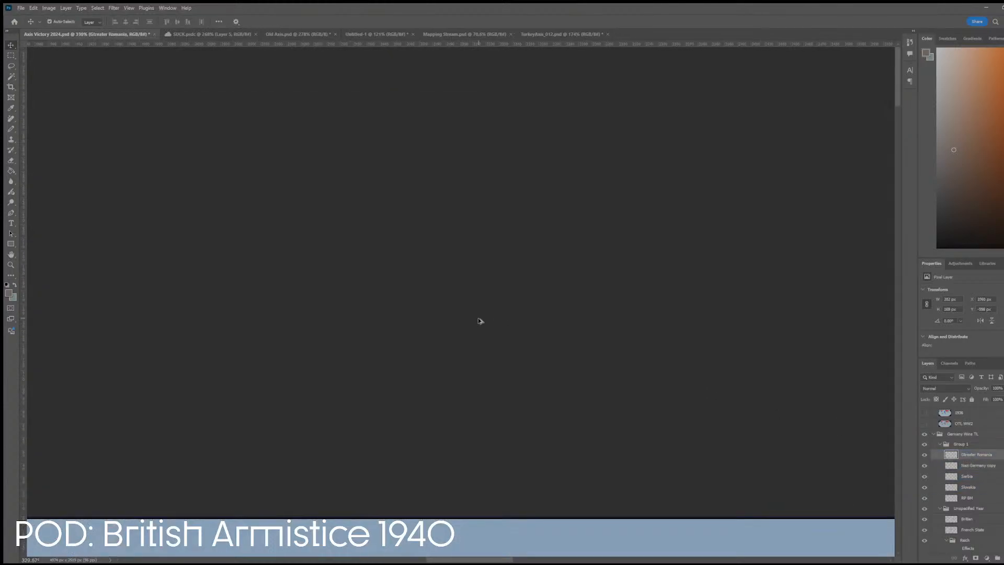
pyautogui.scroll(-2, 477, 318)
pyautogui.scroll(-3, 481, 334)
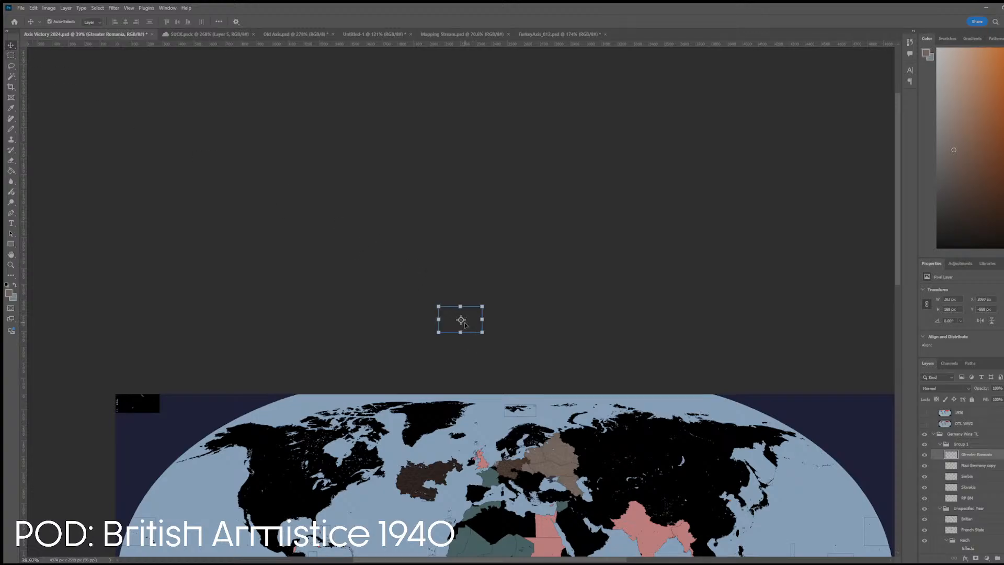
pyautogui.hotkey('ctrl', 't')
pyautogui.moveTo(467, 332); pyautogui.dragTo(532, 479)
# - Scale the Greater Romania territory to 50% and shift it slightly east against the Black Sea coast
pyautogui.scroll(8, 531, 479)
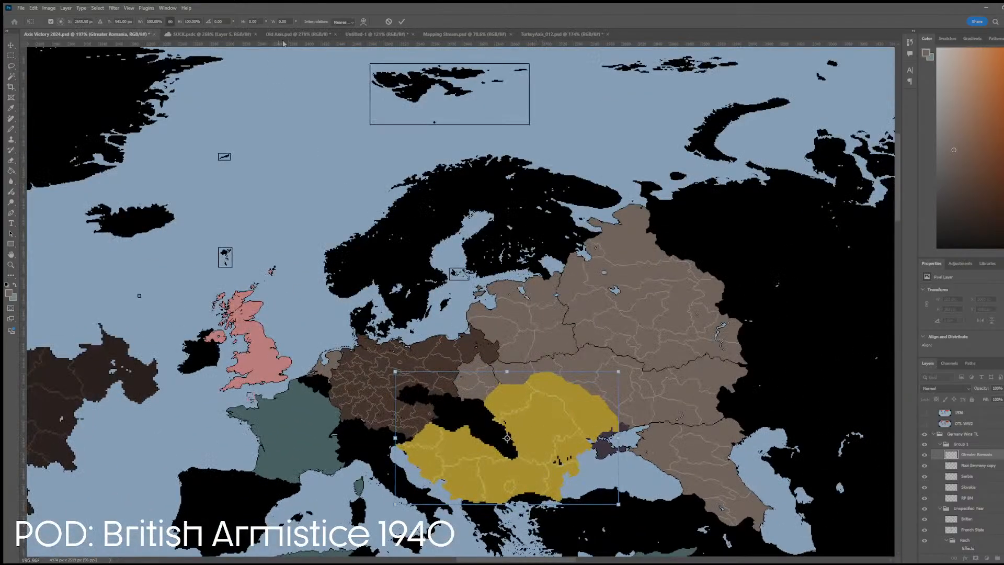
pyautogui.write('50')
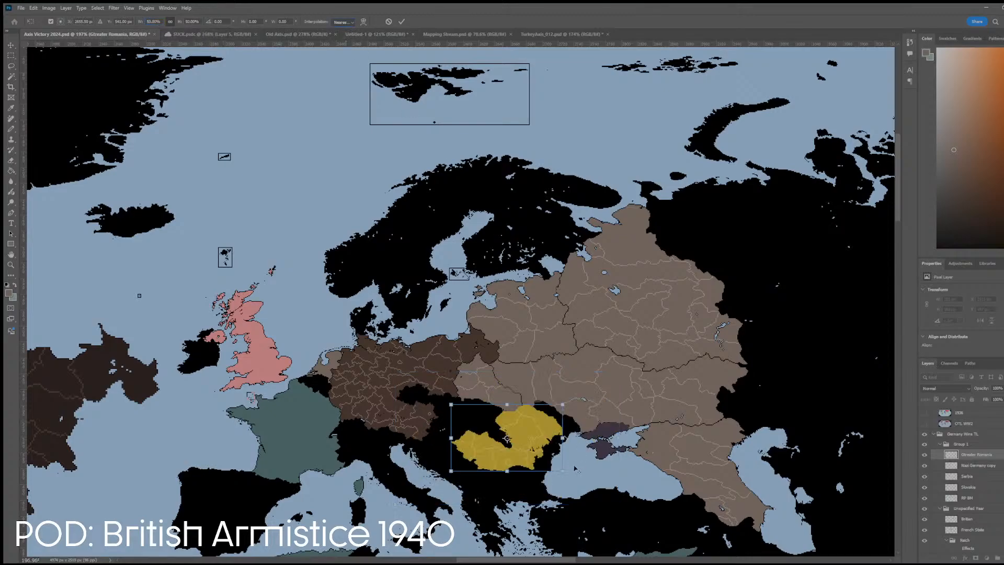
pyautogui.press('Return')
pyautogui.hotkey('ctrl', 't')
pyautogui.moveTo(532, 438); pyautogui.dragTo(547, 438)
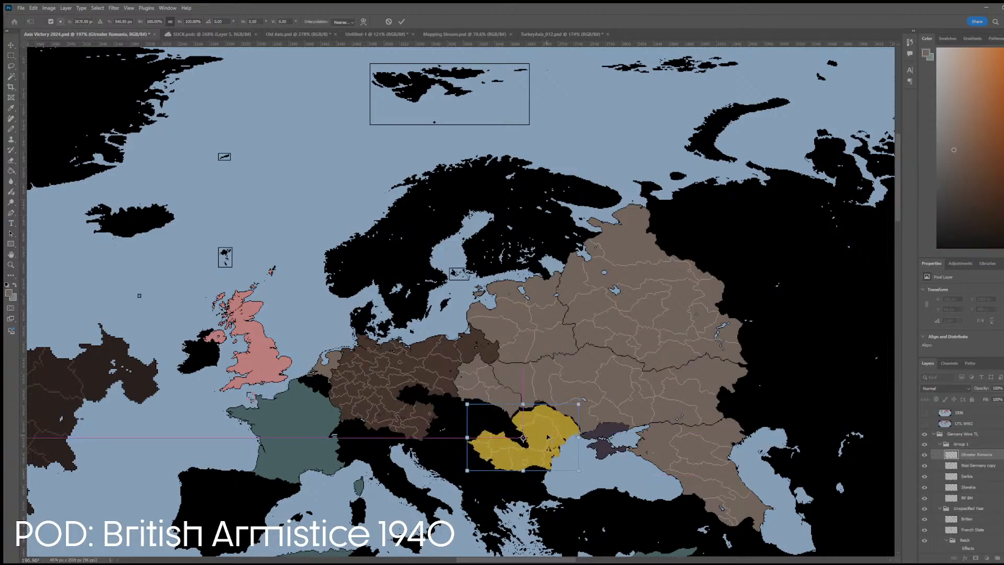
pyautogui.scroll(5, 547, 438)
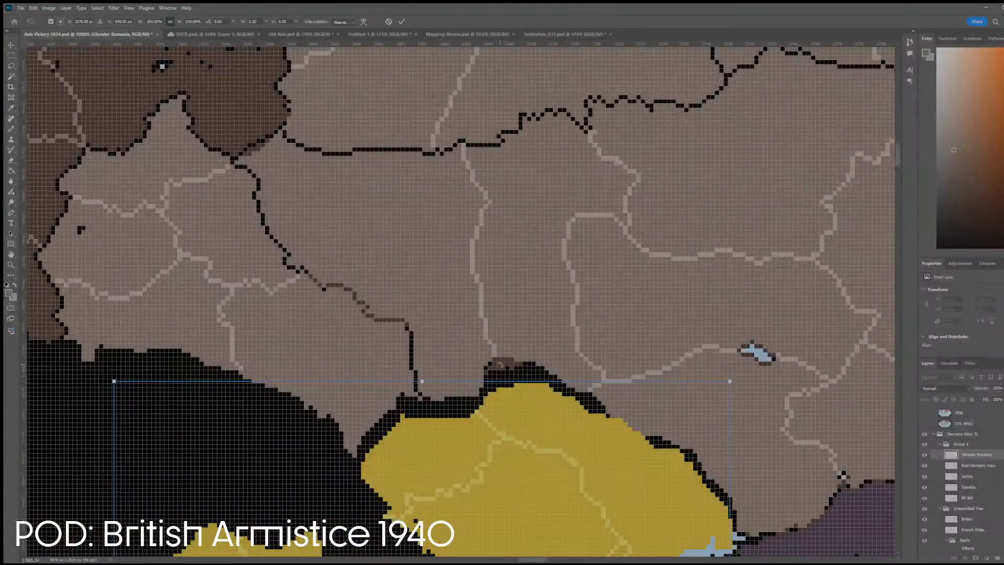
pyautogui.click(13, 47)
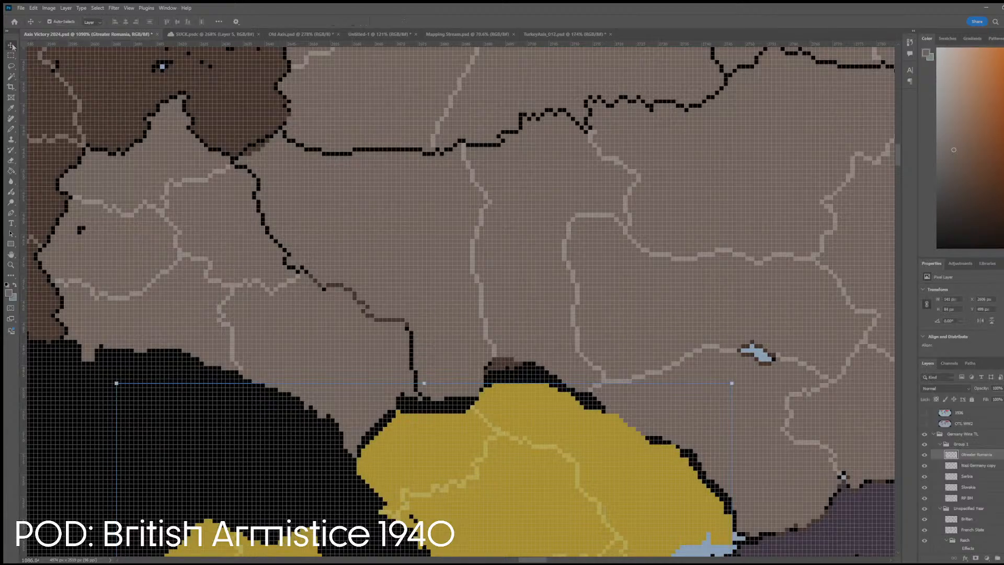
# - Erase the leftover Metropolitan Germany pixels just above Romania's northern border
pyautogui.keyDown('ctrl'); pyautogui.click(504, 369); pyautogui.keyUp('ctrl')
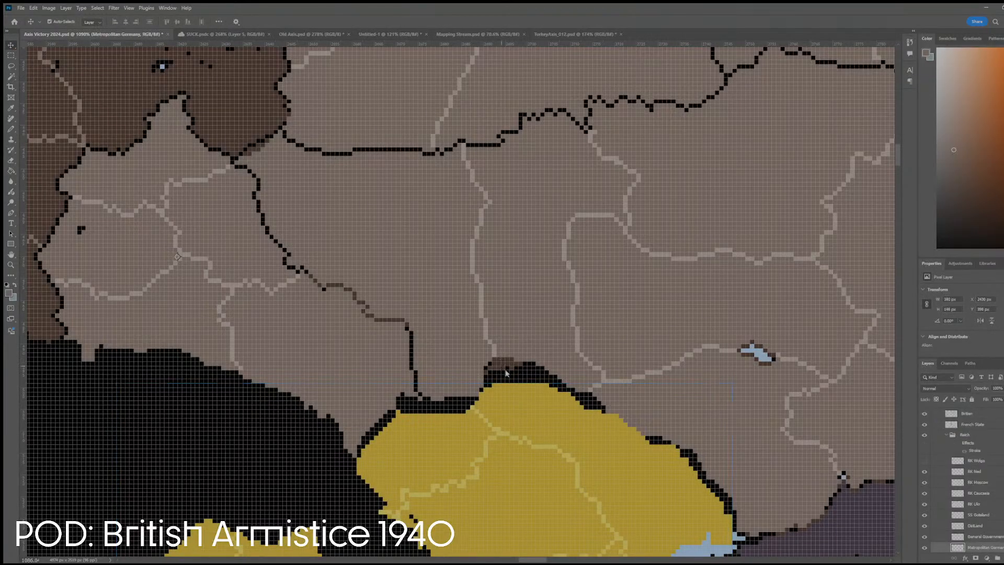
pyautogui.press('e')
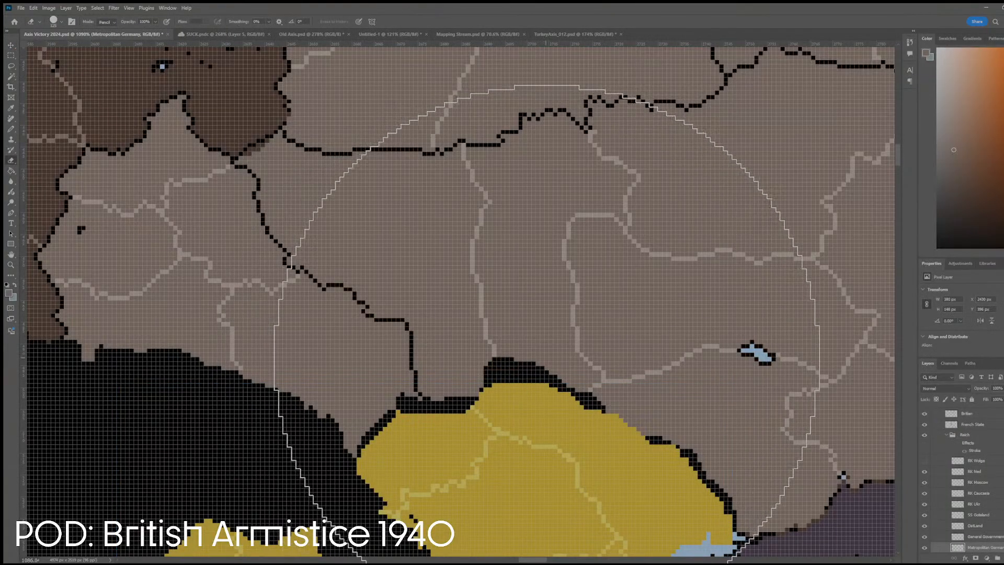
pyautogui.click(541, 368)
pyautogui.press('v')
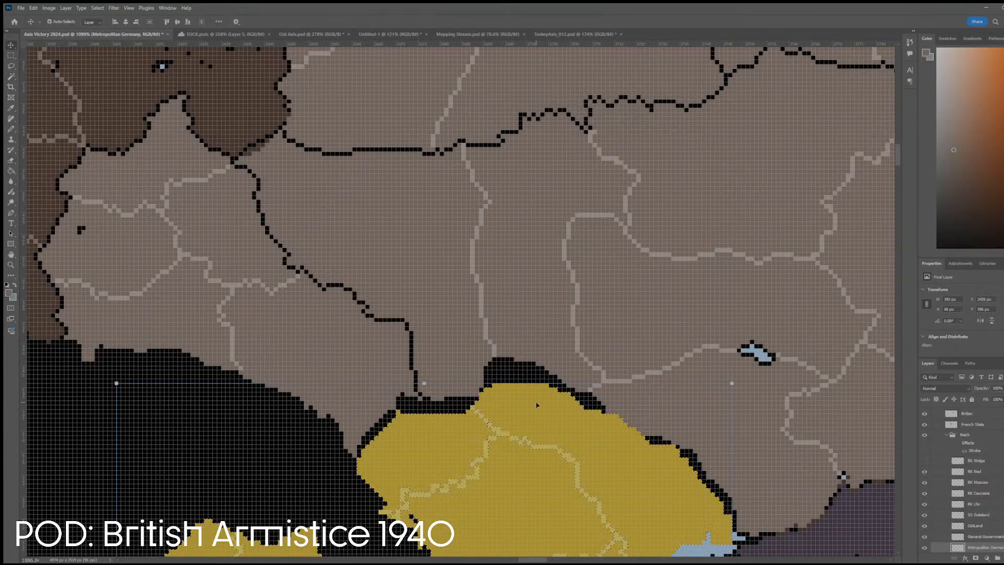
# - Move the Greater Romania territory slightly north to line it up with the base map's outline
pyautogui.click(511, 439)
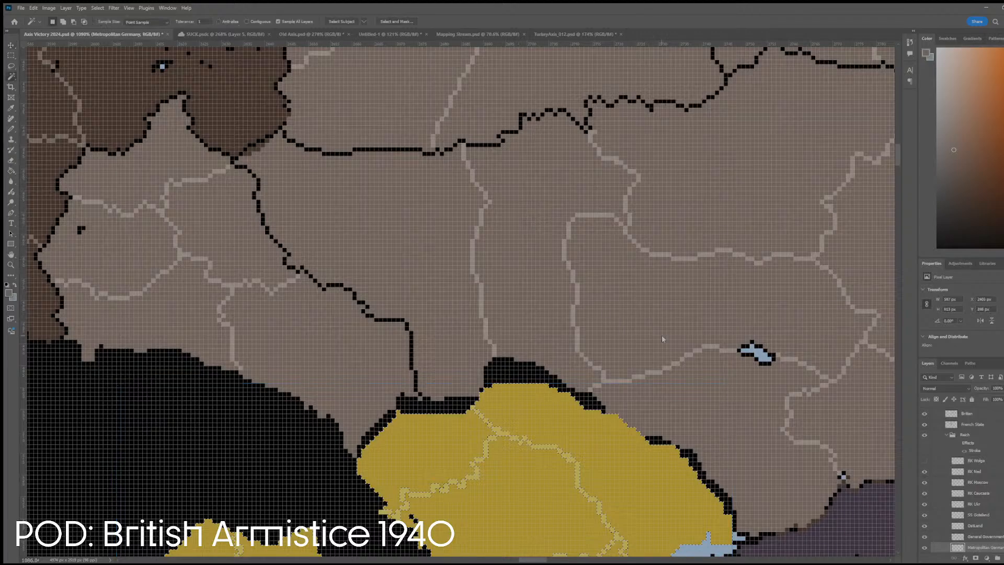
pyautogui.moveTo(512, 438); pyautogui.dragTo(560, 417)
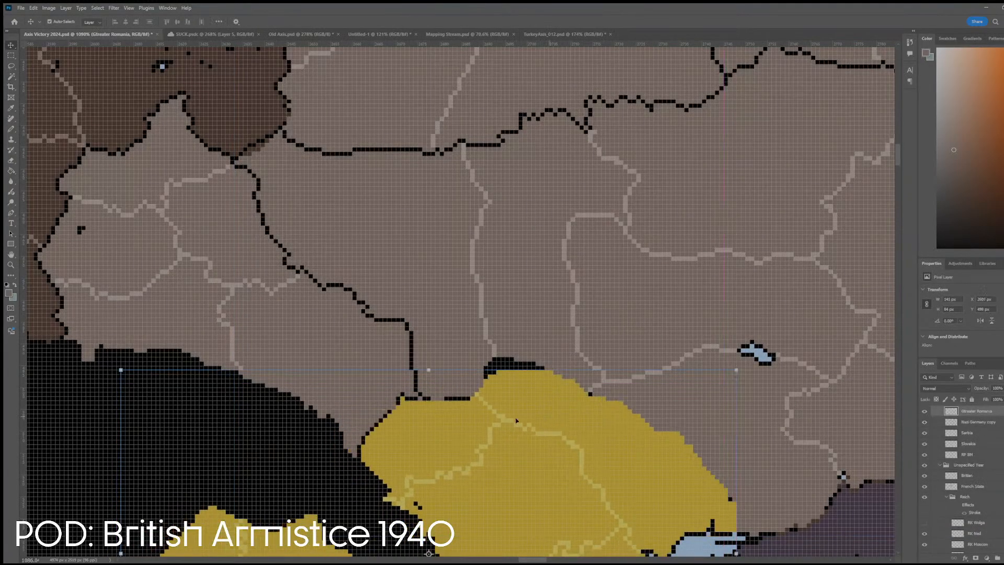
pyautogui.scroll(-5, 559, 417)
pyautogui.scroll(5, 518, 428)
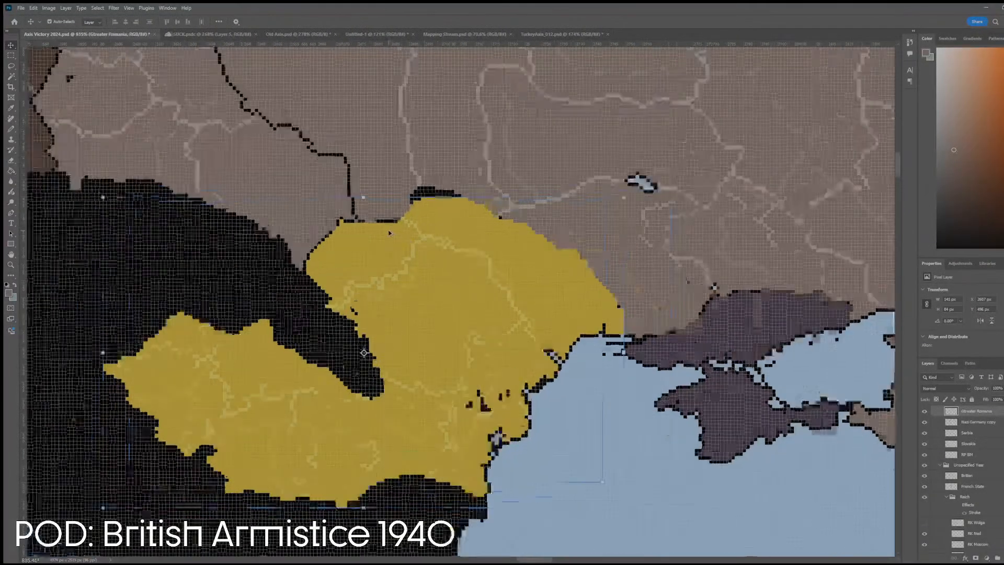
pyautogui.scroll(4, 388, 233)
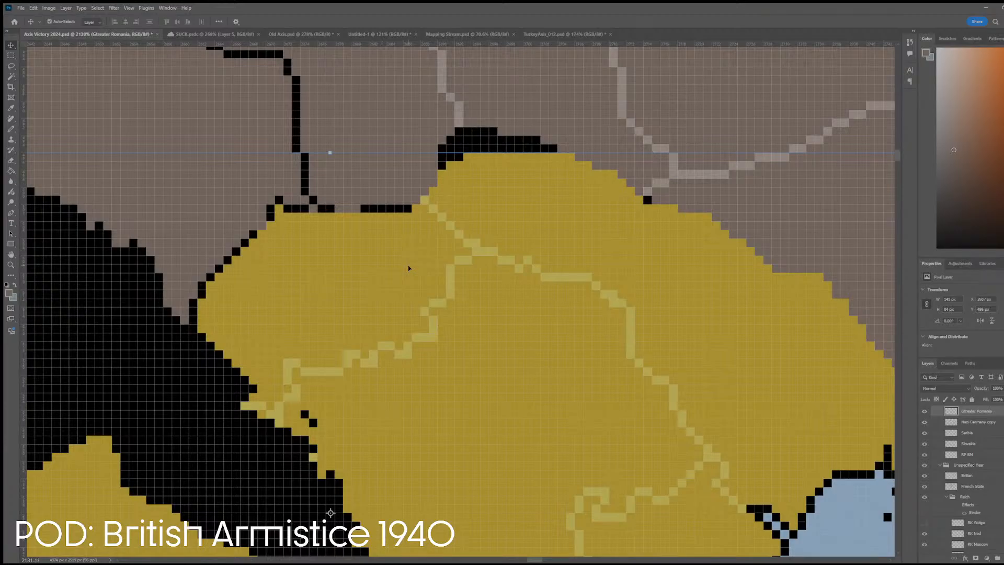
# - Shrink the eraser to a single pixel and erase the yellow covering the black border on Greater Romania's northwestern edge
pyautogui.press('e')
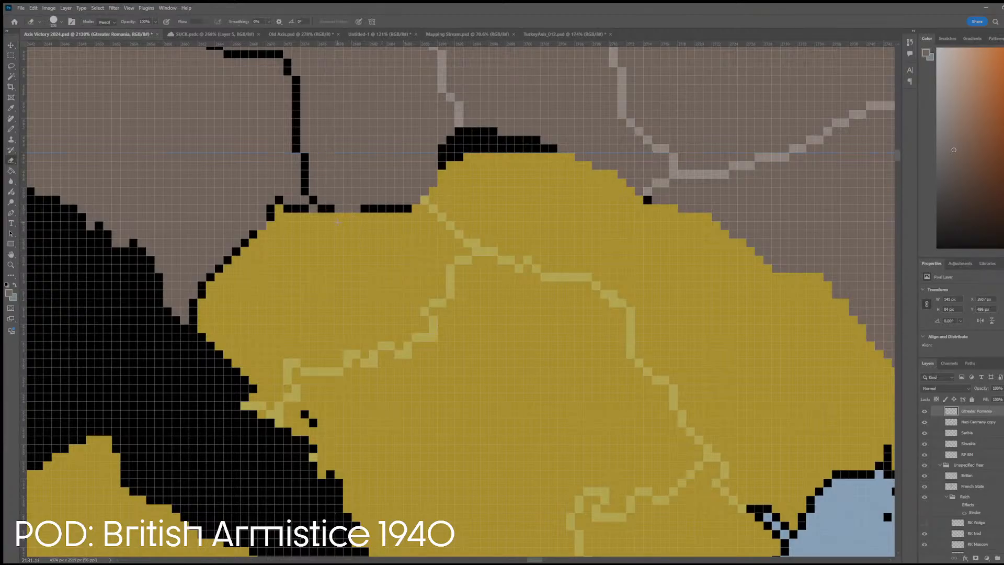
pyautogui.press('[')
pyautogui.press('[')
pyautogui.press('[')
pyautogui.press('[')
pyautogui.press('[')
pyautogui.press('[')
pyautogui.press('[')
pyautogui.press('[')
pyautogui.press('[')
pyautogui.press('[')
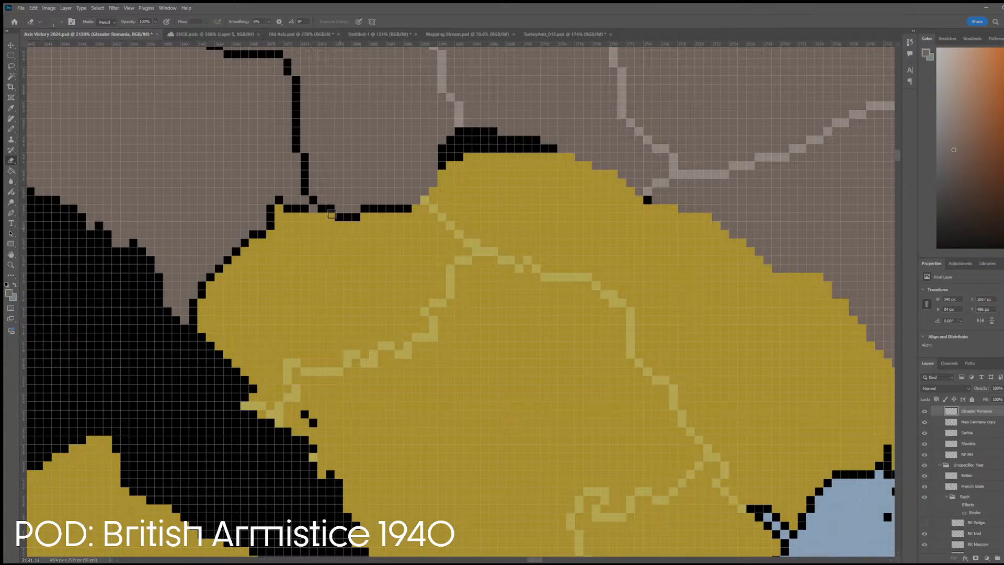
pyautogui.scroll(3, 332, 214)
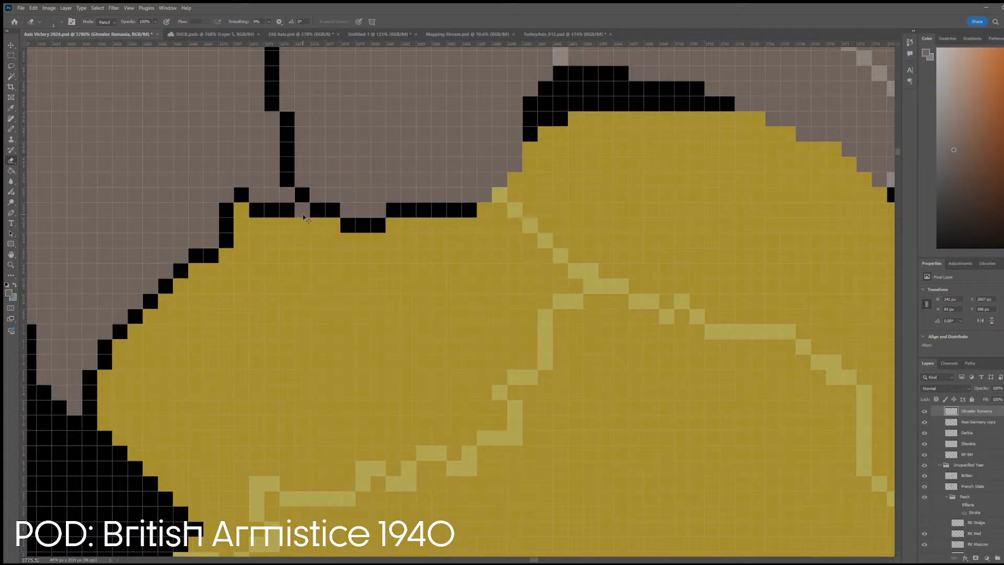
# - Erase the stray General Government pixel on the border, then sample Greater Romania's yellow and patch its northwestern border with the Pencil
pyautogui.keyDown('ctrl'); pyautogui.click(336, 240); pyautogui.keyUp('ctrl')
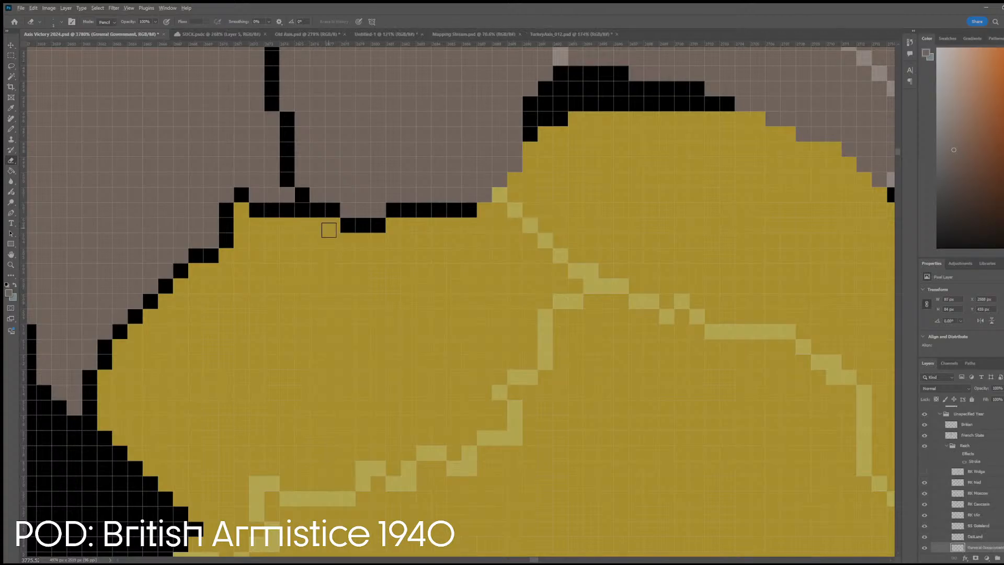
pyautogui.scroll(-2, 313, 246)
pyautogui.keyDown('ctrl'); pyautogui.click(331, 263); pyautogui.keyUp('ctrl')
pyautogui.press('i')
pyautogui.click(331, 263)
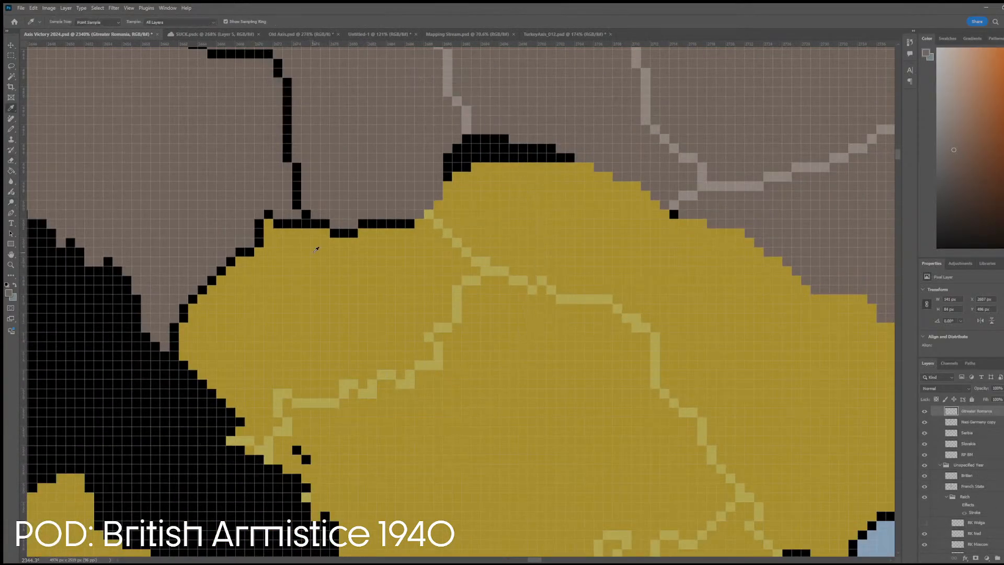
pyautogui.press('b')
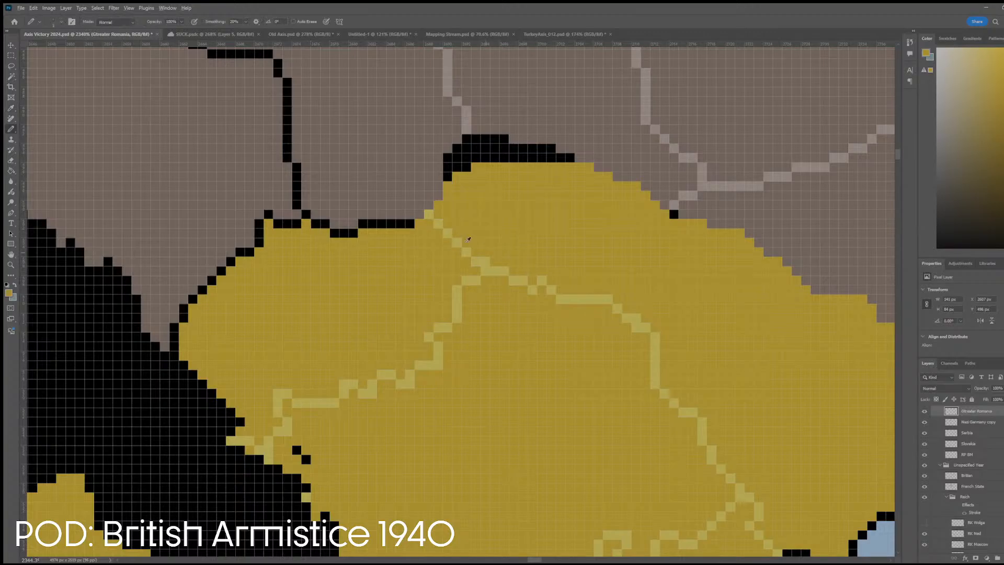
pyautogui.scroll(1, 433, 213)
# - Erase yellow edge pixels west of Greater Romania's northern bulge to form a continuous stepped black border
pyautogui.press('e')
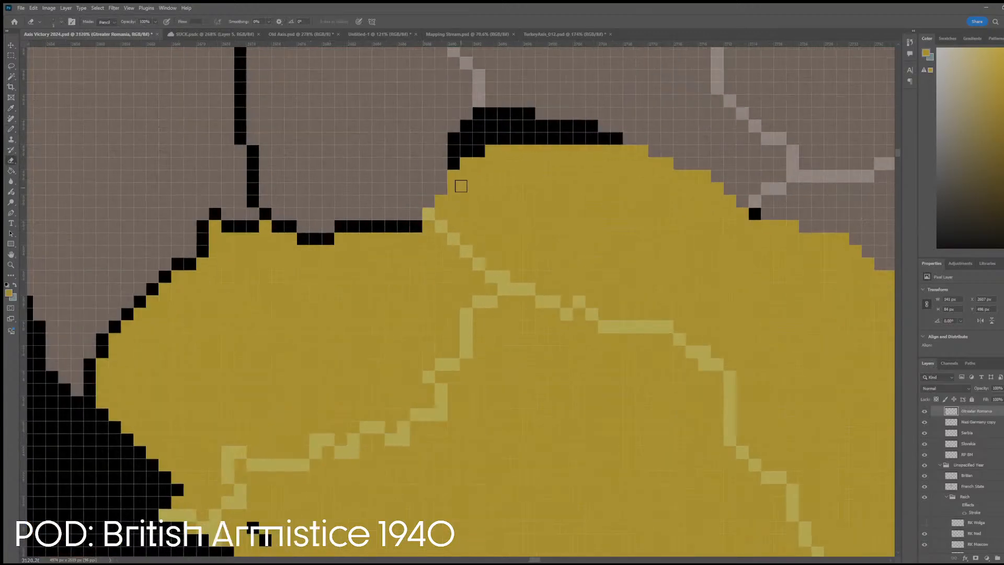
pyautogui.moveTo(440, 201); pyautogui.dragTo(455, 189)
pyautogui.click(429, 226)
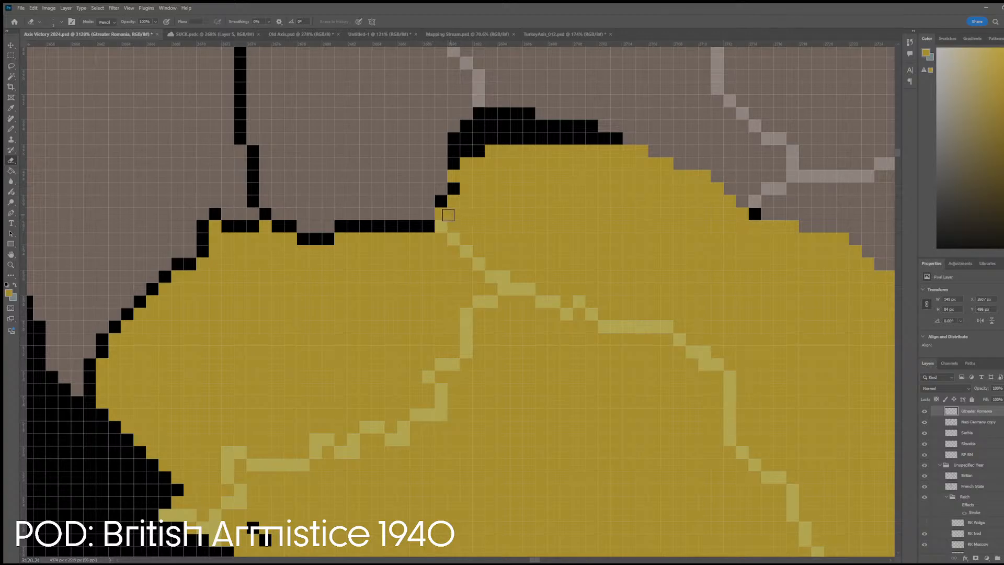
pyautogui.click(441, 213)
pyautogui.click(454, 175)
# - Paint yellow over the thick black strip on Greater Romania's northern bulge, leaving a thin border line
pyautogui.scroll(3, 470, 206)
pyautogui.press('i')
pyautogui.press('b')
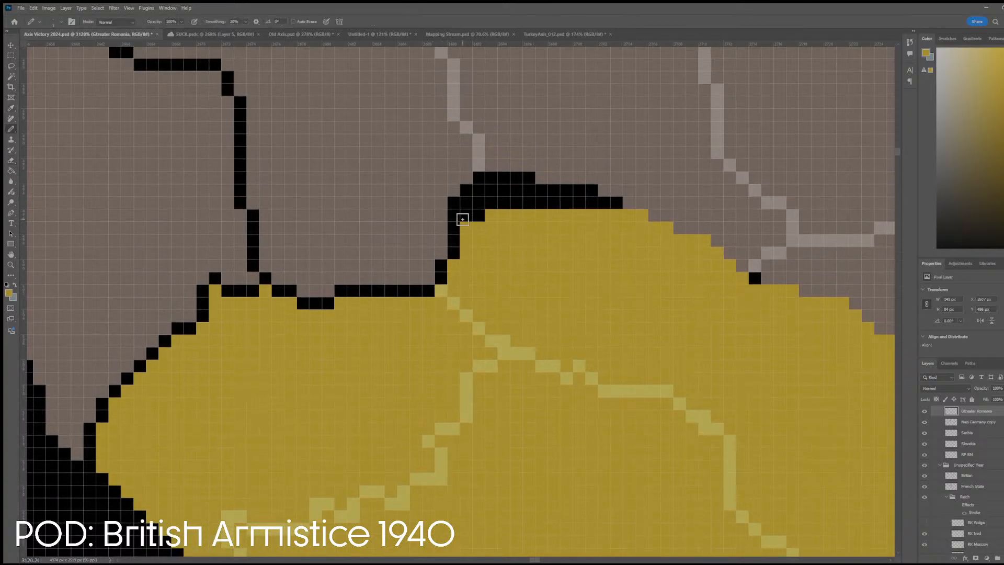
pyautogui.moveTo(469, 208)
pyautogui.mouseDown()
pyautogui.moveTo(483, 191)
pyautogui.moveTo(511, 189)
pyautogui.moveTo(530, 190)
pyautogui.moveTo(491, 204)
pyautogui.moveTo(596, 203)
pyautogui.mouseUp()
pyautogui.scroll(-8, 735, 298)
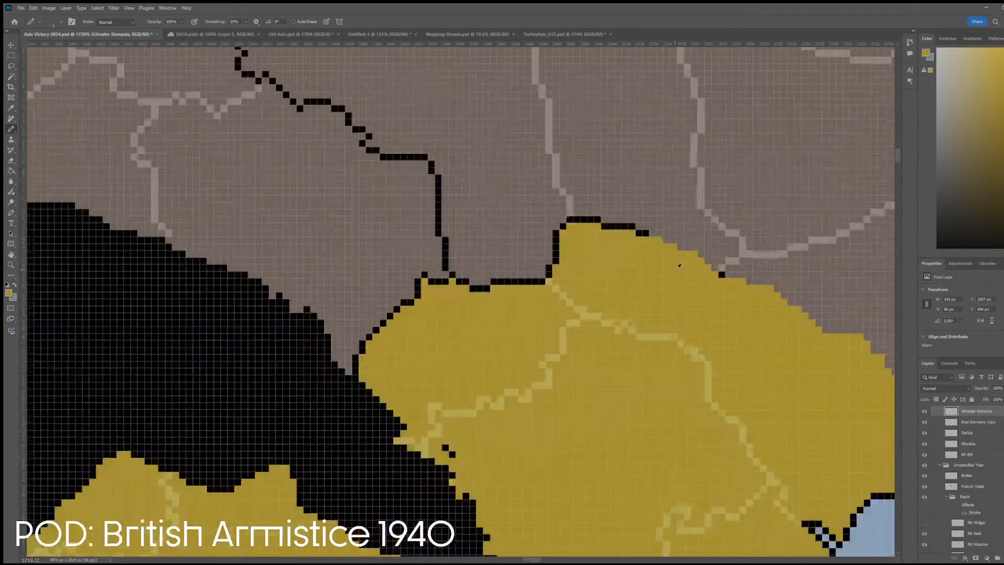
# - Erase yellow pixels along Greater Romania's eastern edge, from the Black Sea coast northward, to expose a one-pixel black border
pyautogui.scroll(4, 754, 379)
pyautogui.scroll(3, 754, 379)
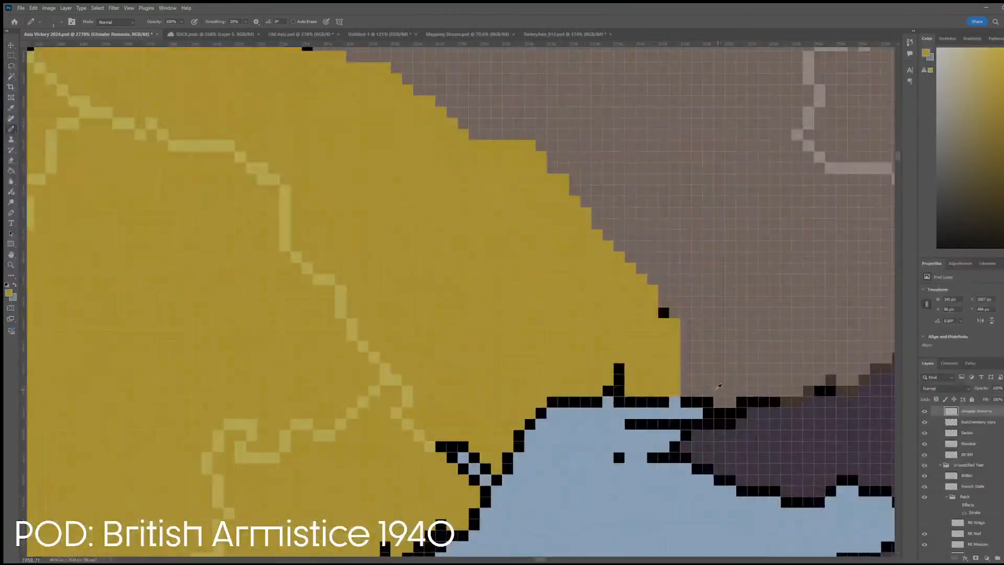
pyautogui.press('e')
pyautogui.moveTo(654, 264)
pyautogui.mouseDown()
pyautogui.moveTo(632, 298)
pyautogui.moveTo(614, 247)
pyautogui.mouseUp()
pyautogui.moveTo(597, 212); pyautogui.dragTo(597, 230)
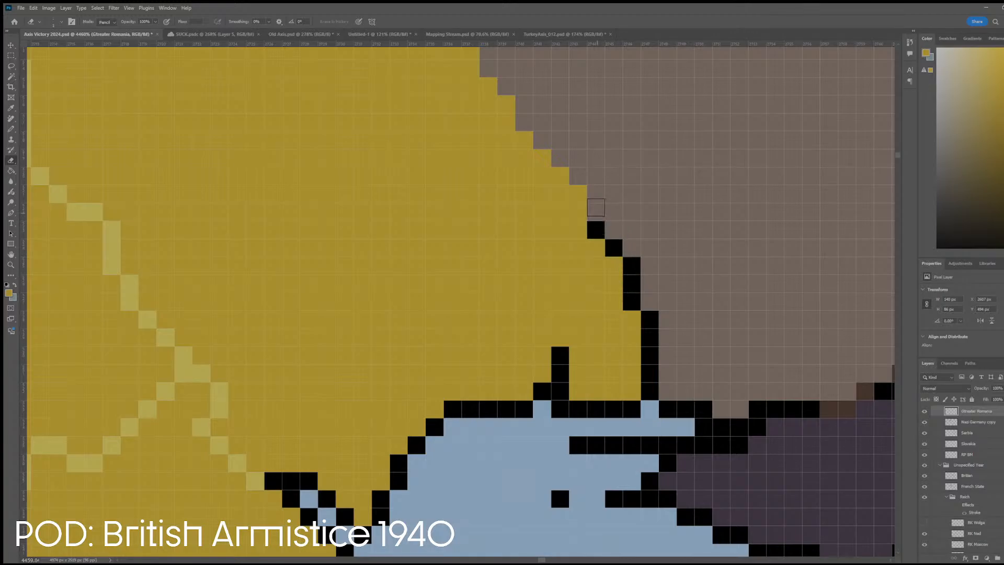
# - Continue the thin black border southeast from the northern bulge by erasing Greater Romania's yellow edge pixels
pyautogui.scroll(-10, 596, 214)
pyautogui.scroll(-4, 612, 288)
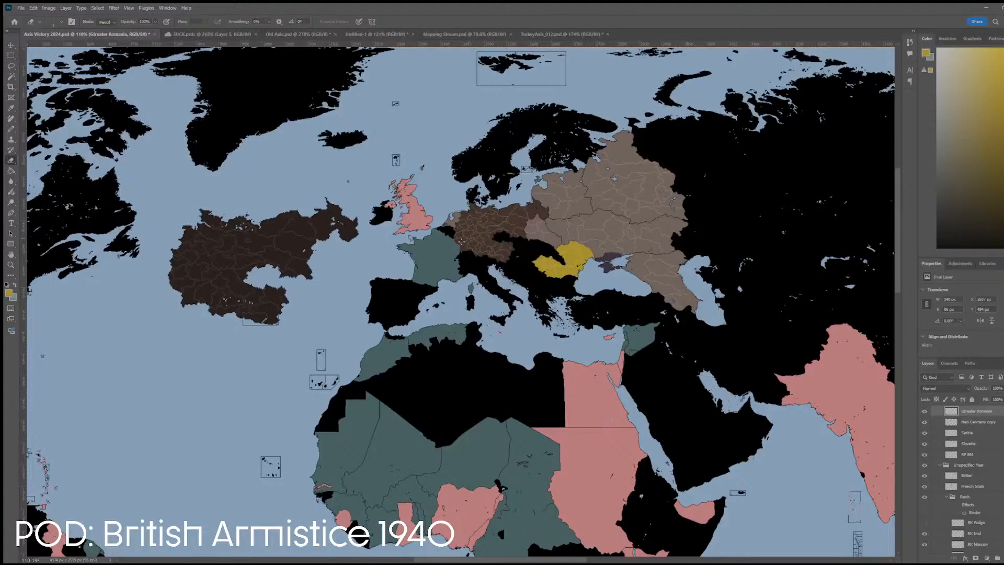
pyautogui.scroll(5, 534, 249)
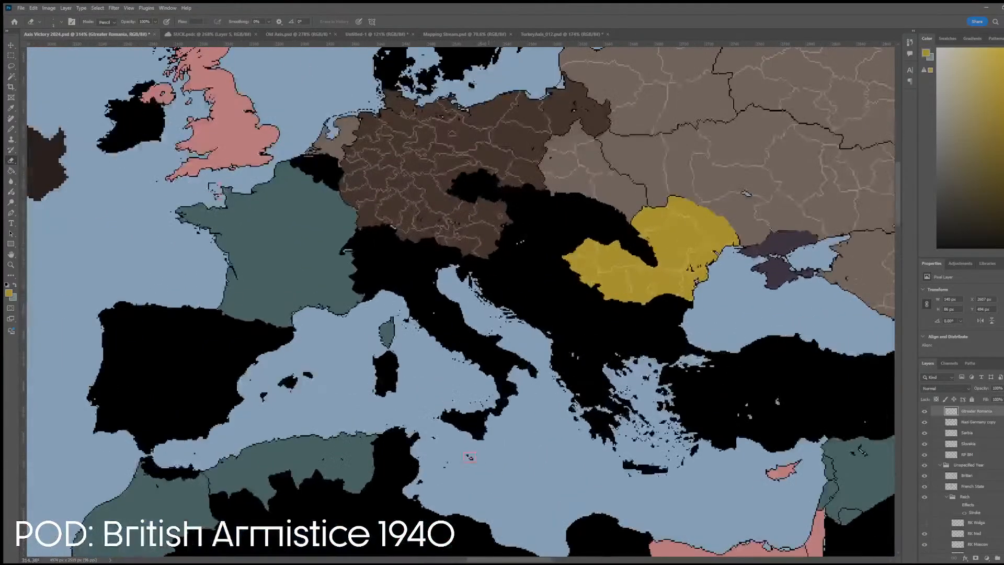
pyautogui.scroll(-5, 469, 457)
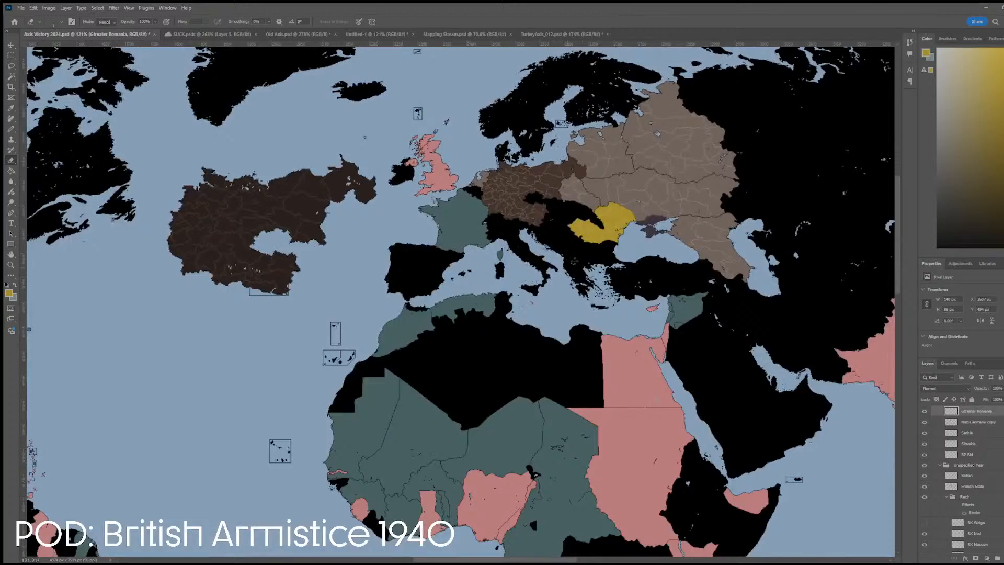
pyautogui.scroll(5, 698, 127)
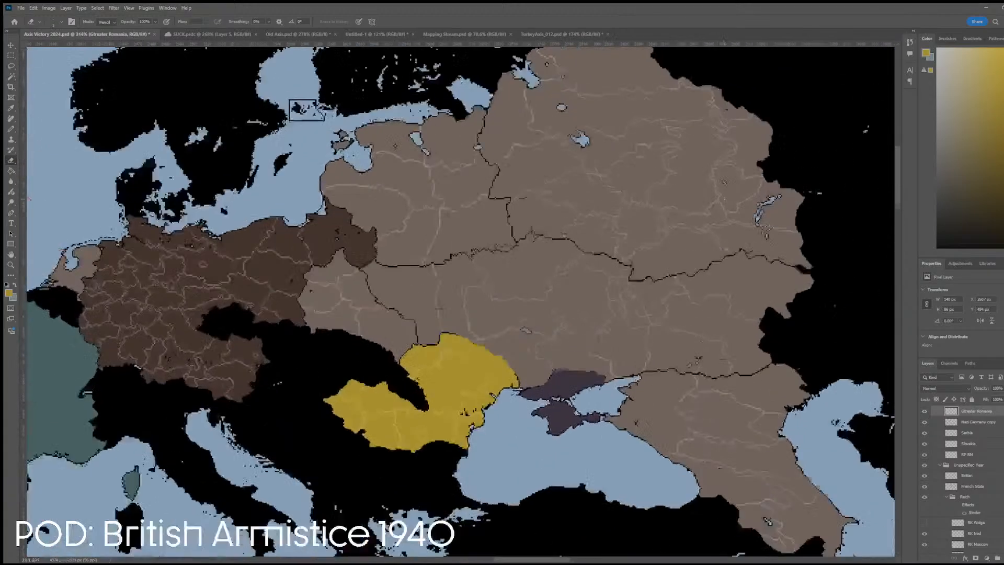
pyautogui.scroll(5, 453, 315)
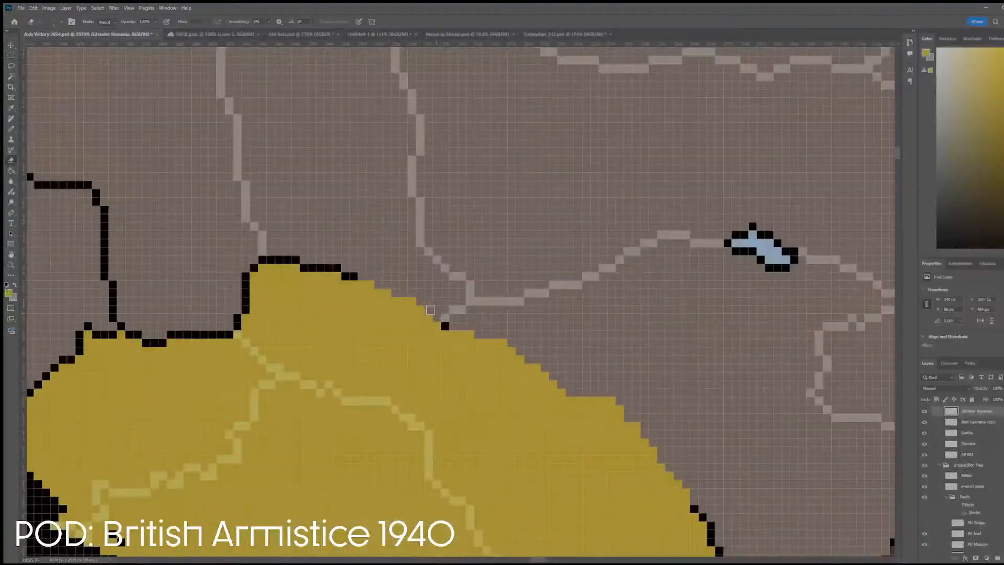
pyautogui.moveTo(347, 285)
pyautogui.mouseDown()
pyautogui.moveTo(379, 287)
pyautogui.moveTo(372, 299)
pyautogui.moveTo(413, 297)
pyautogui.moveTo(383, 307)
pyautogui.moveTo(418, 309)
pyautogui.moveTo(394, 321)
pyautogui.moveTo(438, 321)
pyautogui.moveTo(419, 332)
pyautogui.moveTo(452, 334)
pyautogui.moveTo(455, 346)
pyautogui.moveTo(536, 355)
pyautogui.mouseUp()
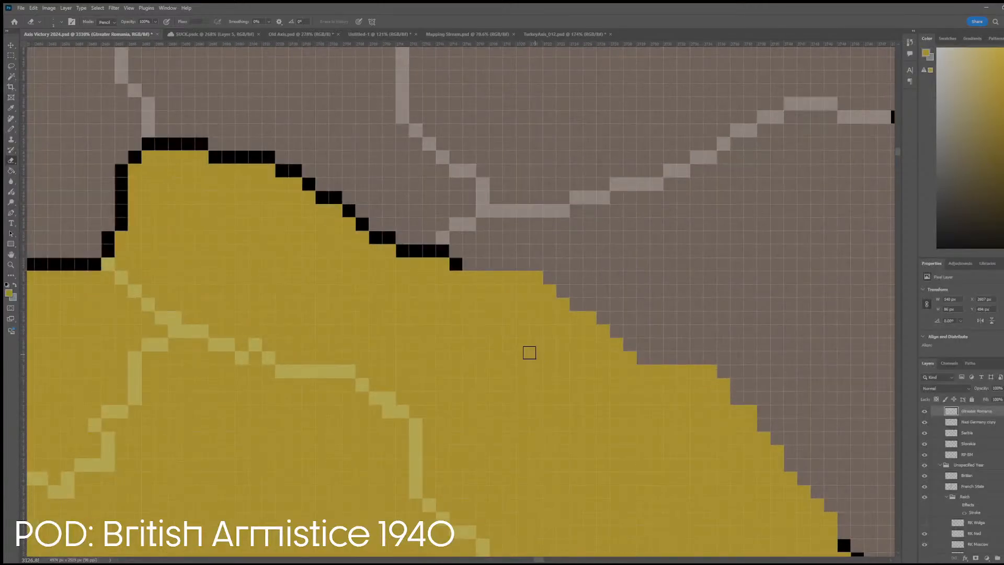
# - Trim the yellow overhang row by row along the middle of the northeastern border, and hide the Greater Romania layer
pyautogui.moveTo(477, 274); pyautogui.dragTo(585, 285)
pyautogui.moveTo(496, 290); pyautogui.dragTo(585, 289)
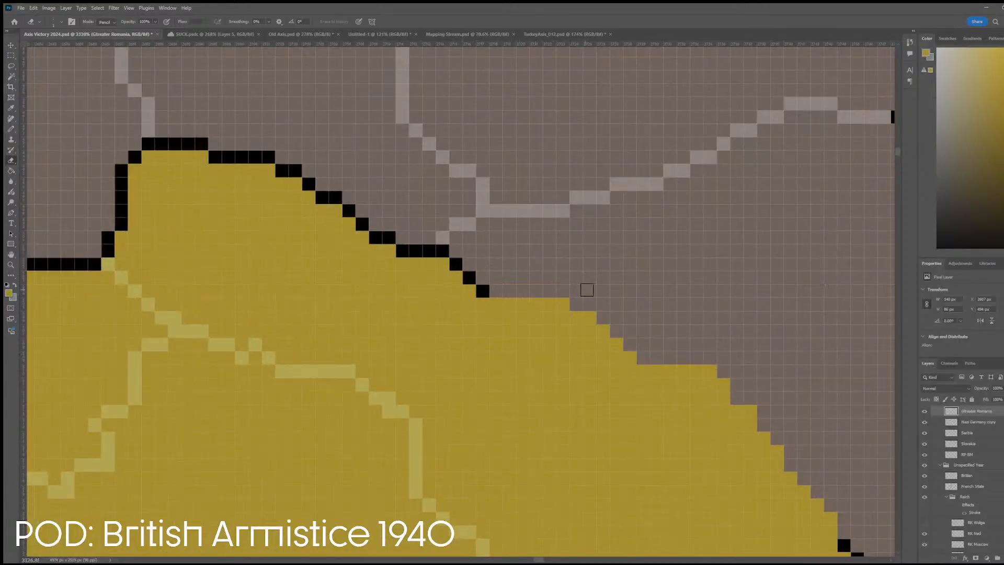
pyautogui.moveTo(496, 304); pyautogui.dragTo(654, 305)
pyautogui.moveTo(496, 307)
pyautogui.mouseDown()
pyautogui.moveTo(497, 316)
pyautogui.moveTo(632, 320)
pyautogui.mouseUp()
pyautogui.moveTo(509, 331); pyautogui.dragTo(643, 327)
pyautogui.moveTo(532, 345); pyautogui.dragTo(697, 359)
pyautogui.scroll(-5, 666, 367)
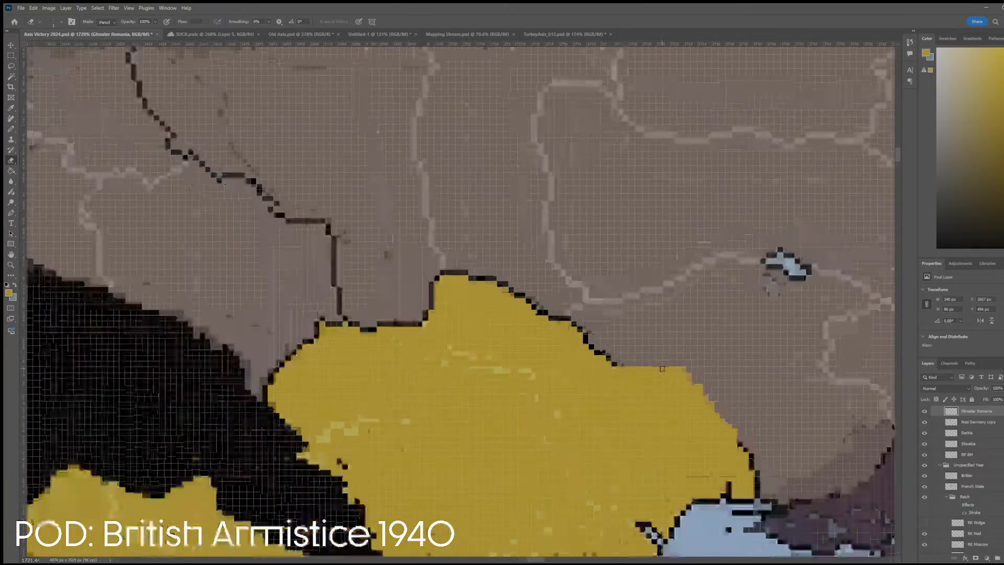
pyautogui.click(924, 412)
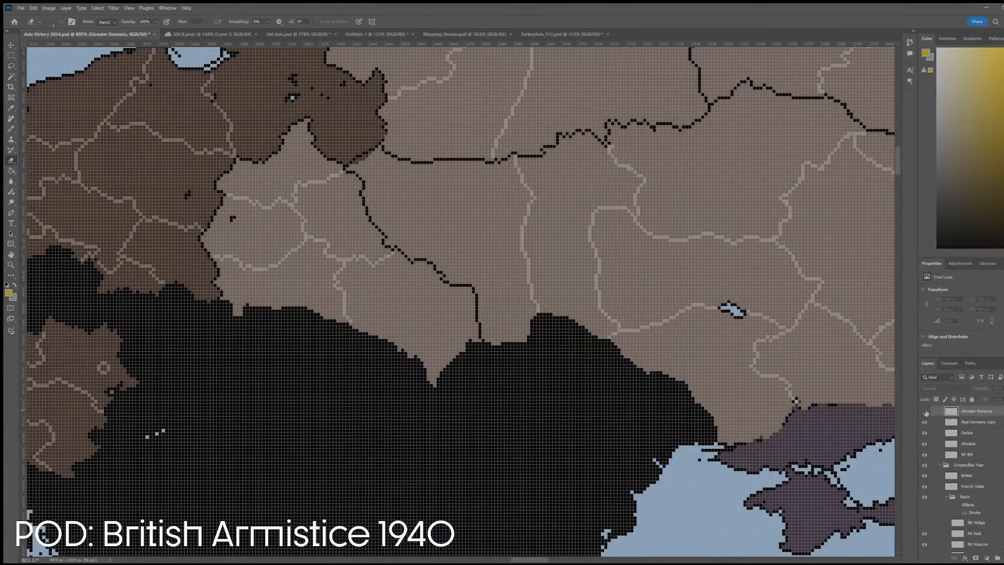
# - Show the Greater Romania layer and erase the remaining yellow overhang along its northeastern border to expose the thin black line
pyautogui.click(925, 411)
pyautogui.scroll(5, 691, 389)
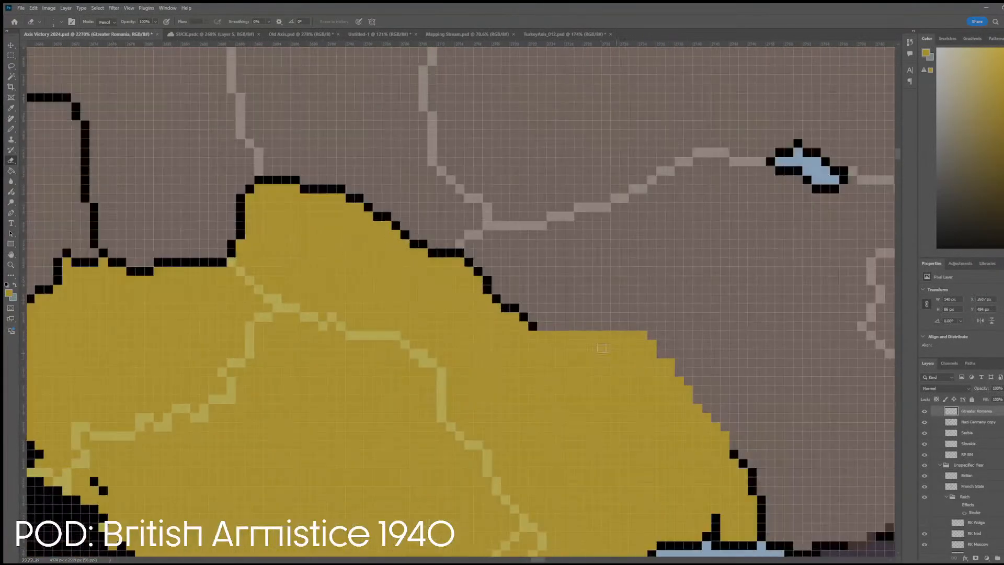
pyautogui.moveTo(542, 334); pyautogui.dragTo(648, 334)
pyautogui.moveTo(562, 344)
pyautogui.mouseDown()
pyautogui.moveTo(698, 351)
pyautogui.moveTo(569, 352)
pyautogui.moveTo(702, 357)
pyautogui.moveTo(642, 359)
pyautogui.moveTo(710, 365)
pyautogui.moveTo(635, 361)
pyautogui.moveTo(677, 372)
pyautogui.moveTo(695, 408)
pyautogui.moveTo(681, 395)
pyautogui.moveTo(712, 421)
pyautogui.moveTo(682, 407)
pyautogui.moveTo(716, 425)
pyautogui.moveTo(701, 426)
pyautogui.moveTo(717, 444)
pyautogui.mouseUp()
pyautogui.click(678, 390)
pyautogui.scroll(-10, 657, 425)
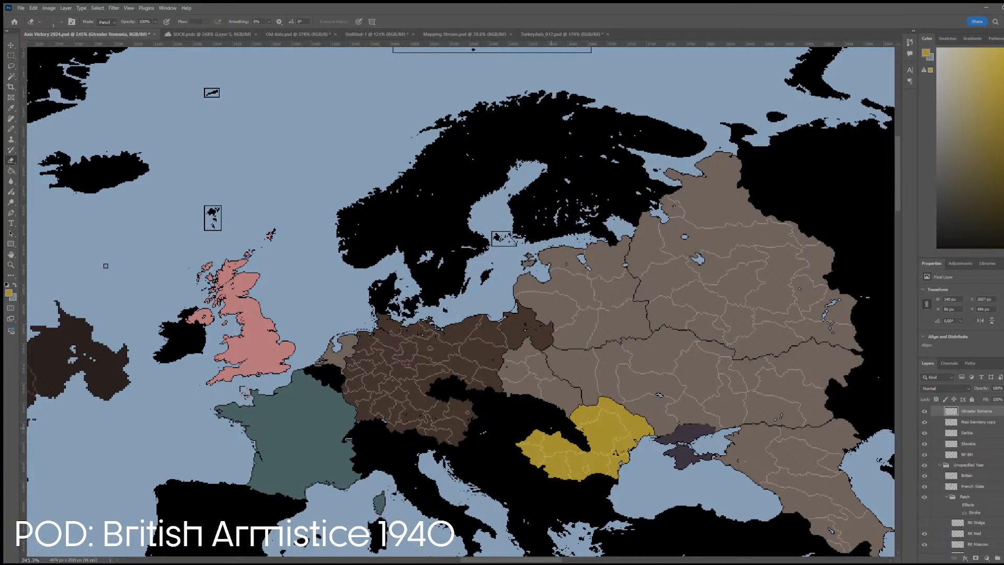
# - Add a new layer above Greater Romania and name it "Nono-Policies"
pyautogui.scroll(-5, 106, 266)
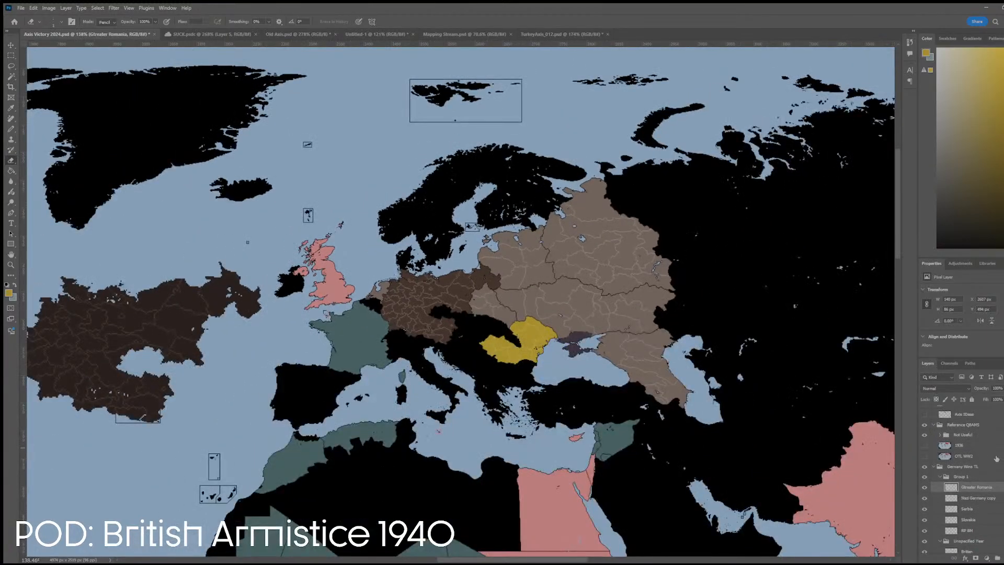
pyautogui.click(998, 559)
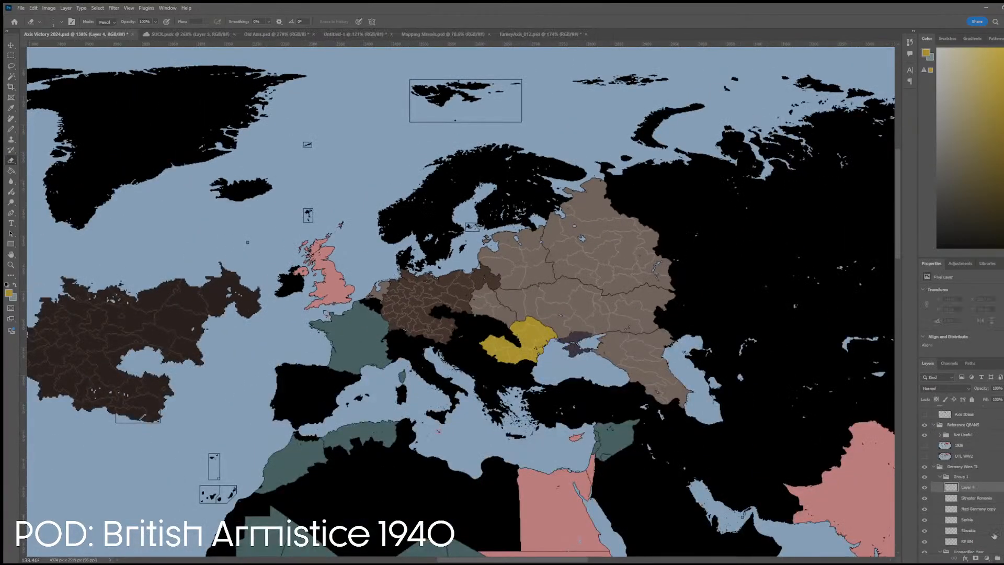
pyautogui.press('b')
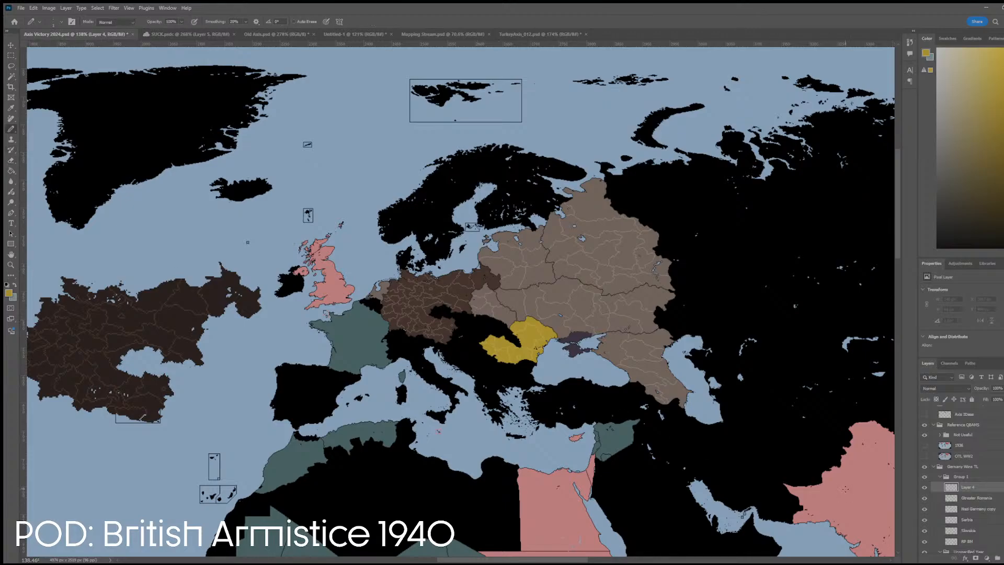
pyautogui.doubleClick(968, 489)
pyautogui.write('Nono-Policies')
pyautogui.press('Return')
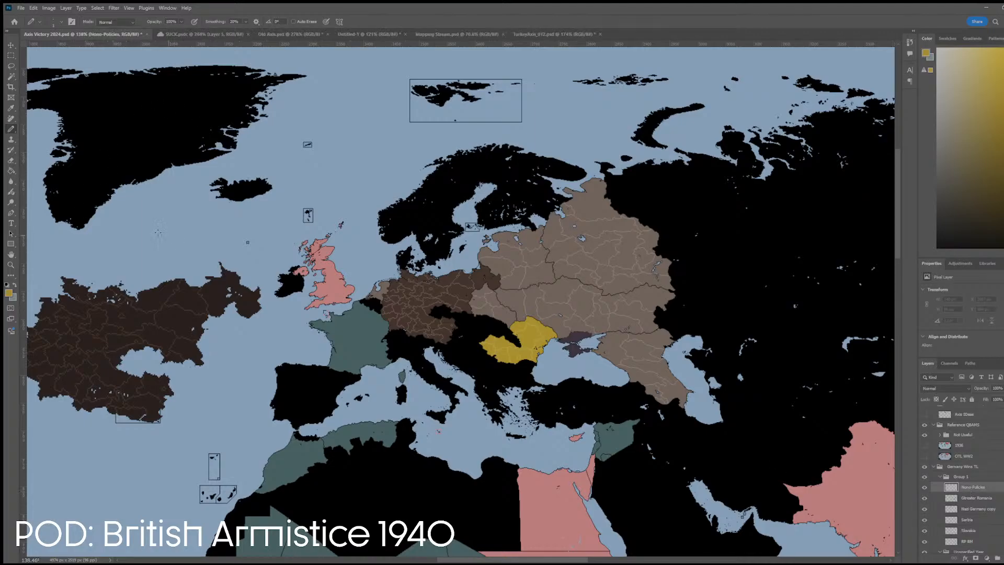
# - Paint a green key swatch on Greenland's southeastern coast and a yellow one below it beside Iceland
pyautogui.press('i')
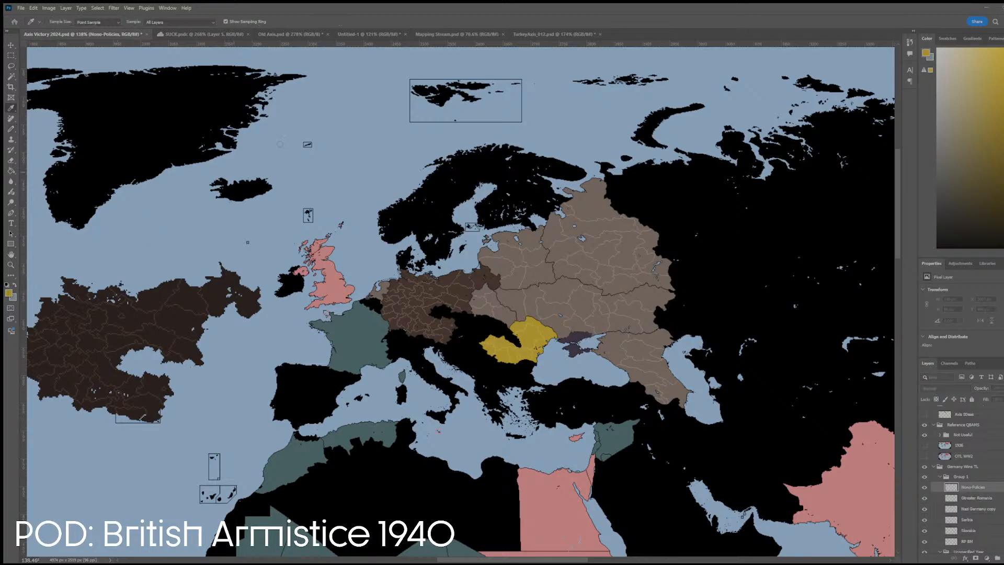
pyautogui.press('b')
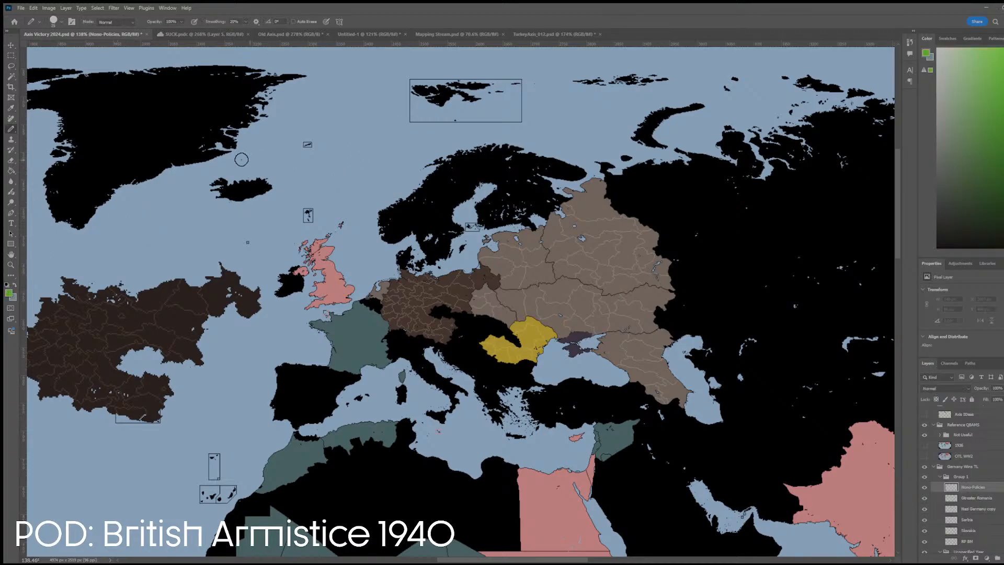
pyautogui.moveTo(208, 151); pyautogui.dragTo(210, 149)
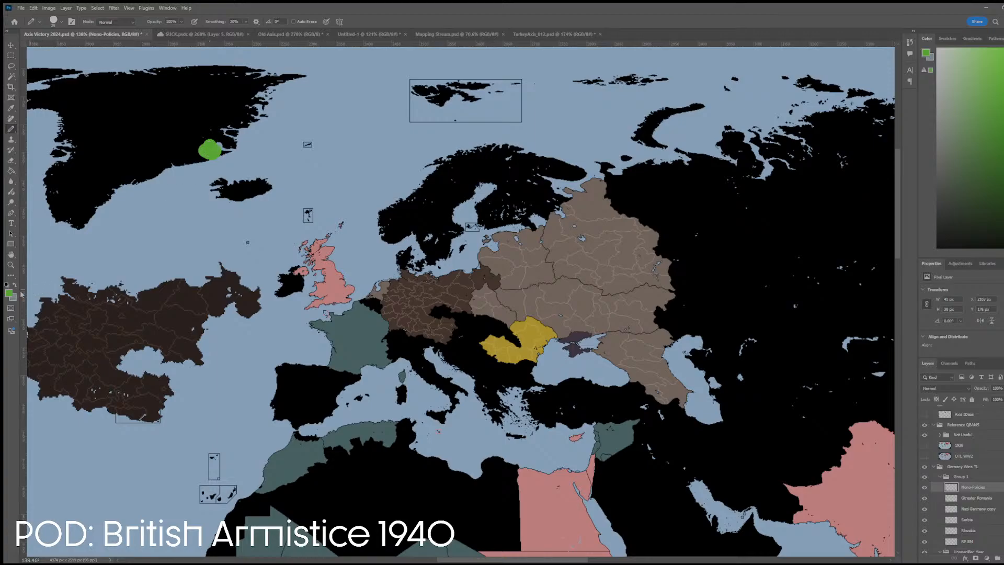
pyautogui.press('i')
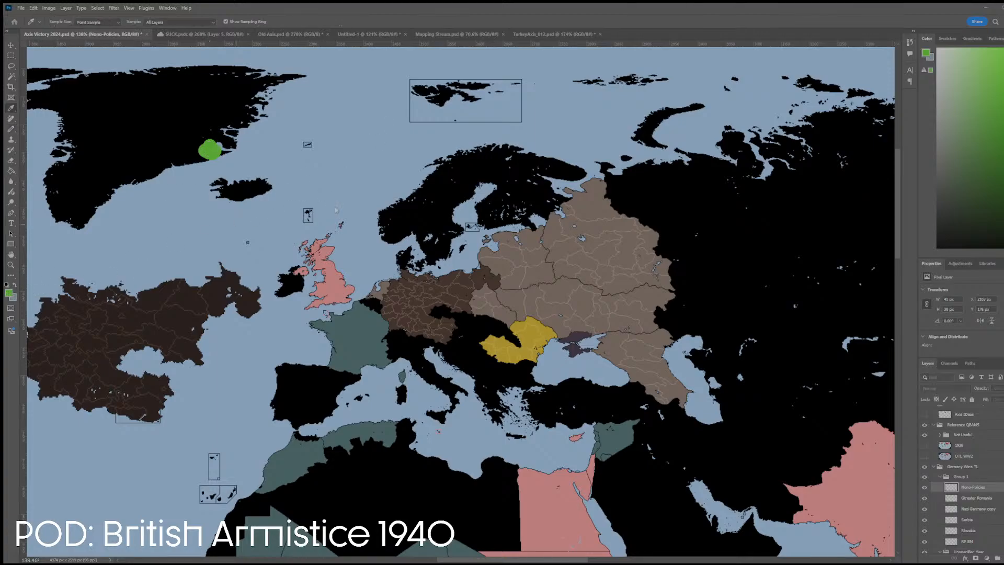
pyautogui.click(523, 337)
pyautogui.press('b')
pyautogui.moveTo(221, 180); pyautogui.dragTo(210, 177)
# - Paint an orange and a red key swatch below the yellow one in the Atlantic
pyautogui.press('i')
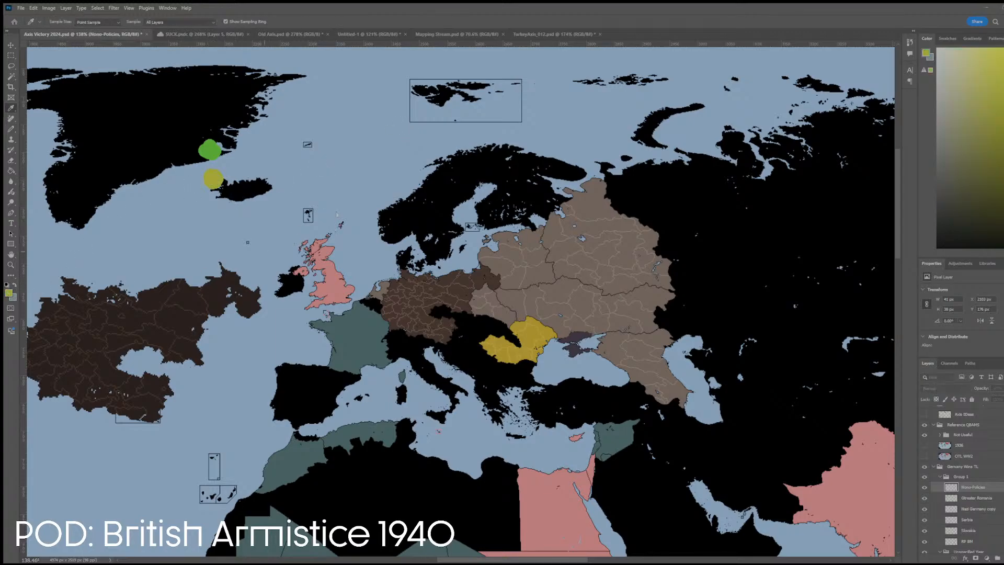
pyautogui.moveTo(227, 211)
pyautogui.mouseDown()
pyautogui.moveTo(206, 210)
pyautogui.moveTo(217, 202)
pyautogui.moveTo(213, 216)
pyautogui.mouseUp()
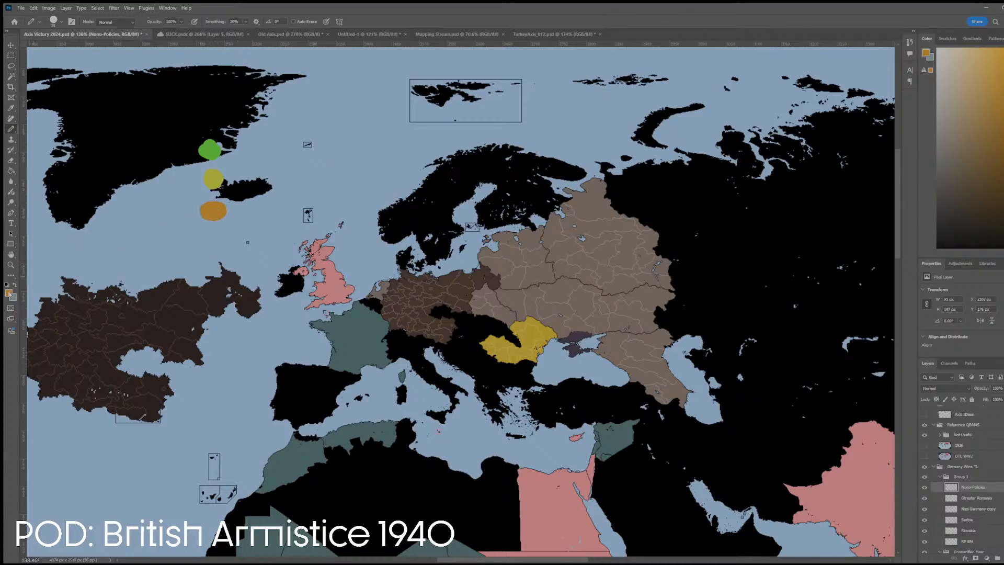
pyautogui.press('i')
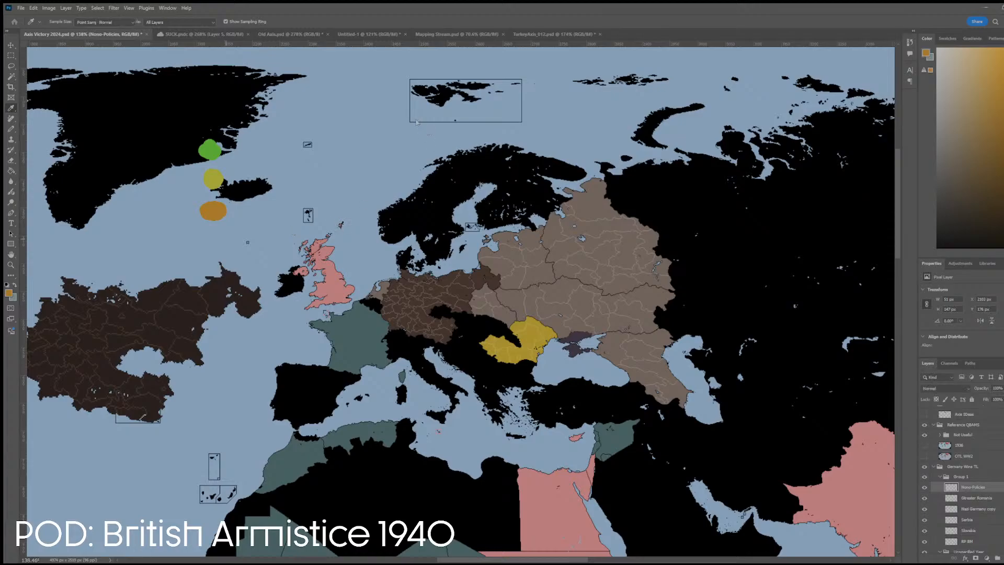
pyautogui.press('b')
pyautogui.moveTo(208, 241); pyautogui.dragTo(214, 243)
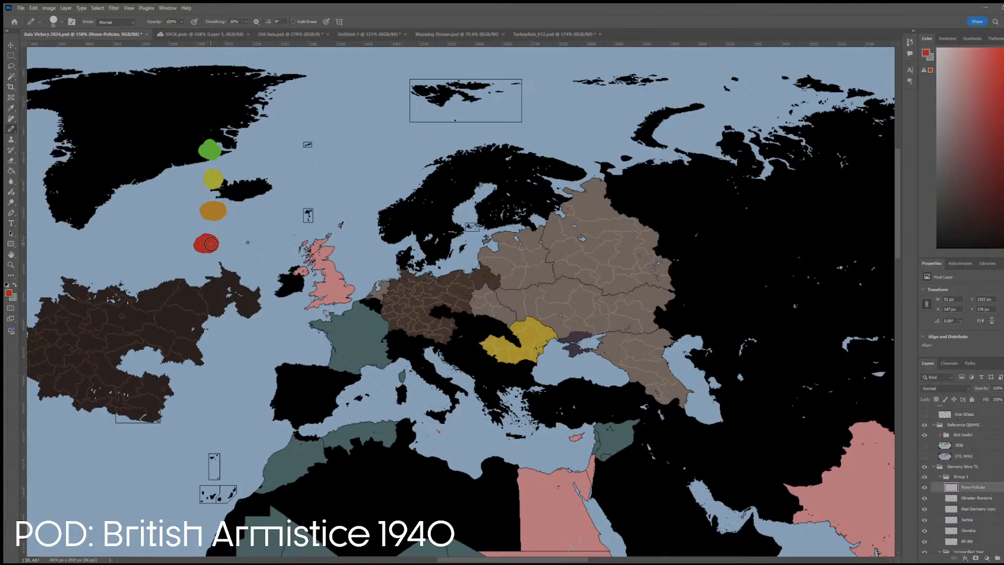
# - Sample the green swatch and draw a thin line from Austria west across France and up Britain's west coast
pyautogui.keyDown('alt'); pyautogui.click(212, 151); pyautogui.keyUp('alt')
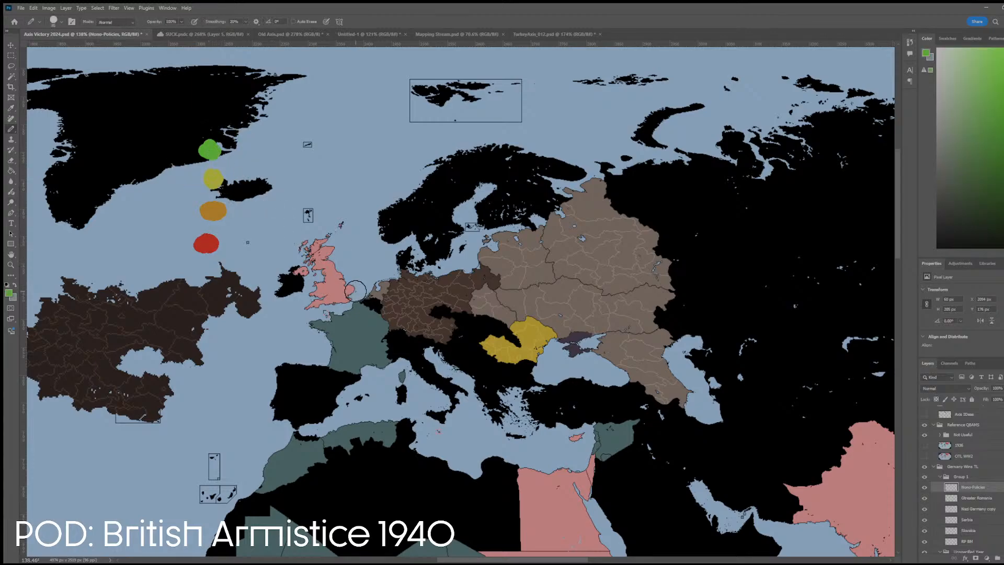
pyautogui.press(']')
pyautogui.press(']')
pyautogui.press(']')
pyautogui.press(']')
pyautogui.press(']')
pyautogui.press(']')
pyautogui.press(']')
pyautogui.press(']')
pyautogui.press(']')
pyautogui.press(']')
pyautogui.press('[')
pyautogui.press('[')
pyautogui.press('[')
pyautogui.press('[')
pyautogui.press('[')
pyautogui.press('[')
pyautogui.press('[')
pyautogui.press('[')
pyautogui.press('[')
pyautogui.press('[')
pyautogui.press('[')
pyautogui.press('[')
pyautogui.press('[')
pyautogui.press('[')
pyautogui.press('[')
pyautogui.press('[')
pyautogui.press('[')
pyautogui.press('[')
pyautogui.press('[')
pyautogui.press('[')
pyautogui.moveTo(449, 342)
pyautogui.mouseDown()
pyautogui.moveTo(406, 334)
pyautogui.moveTo(333, 343)
pyautogui.mouseUp()
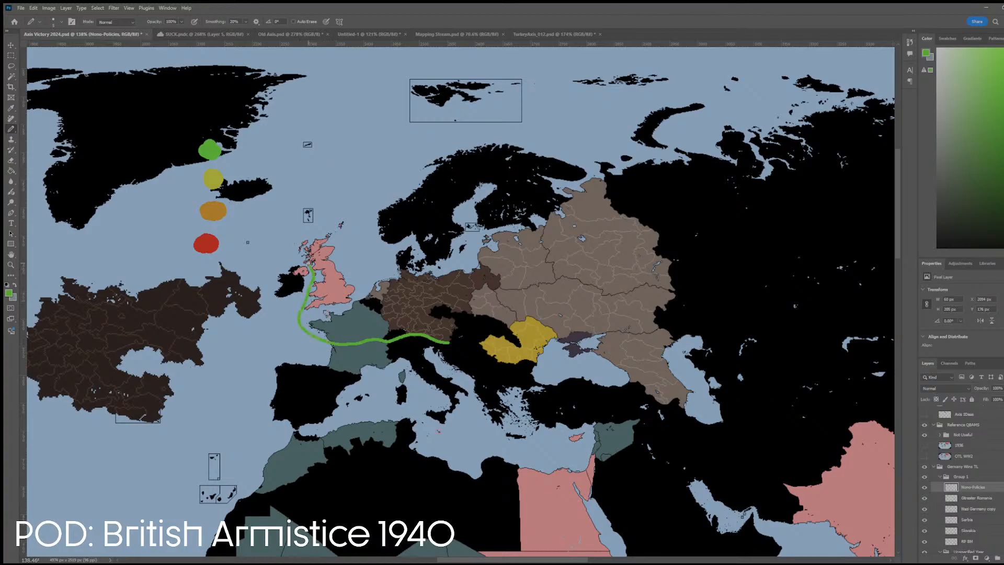
# - Extend the green outline around Iceland and across northern Scandinavia to the Gulf of Bothnia, erasing the surplus arc north of Norway
pyautogui.moveTo(303, 242); pyautogui.dragTo(318, 224)
pyautogui.moveTo(299, 229)
pyautogui.mouseDown()
pyautogui.moveTo(213, 204)
pyautogui.moveTo(236, 168)
pyautogui.moveTo(295, 168)
pyautogui.moveTo(419, 132)
pyautogui.moveTo(487, 126)
pyautogui.moveTo(579, 142)
pyautogui.moveTo(517, 161)
pyautogui.mouseUp()
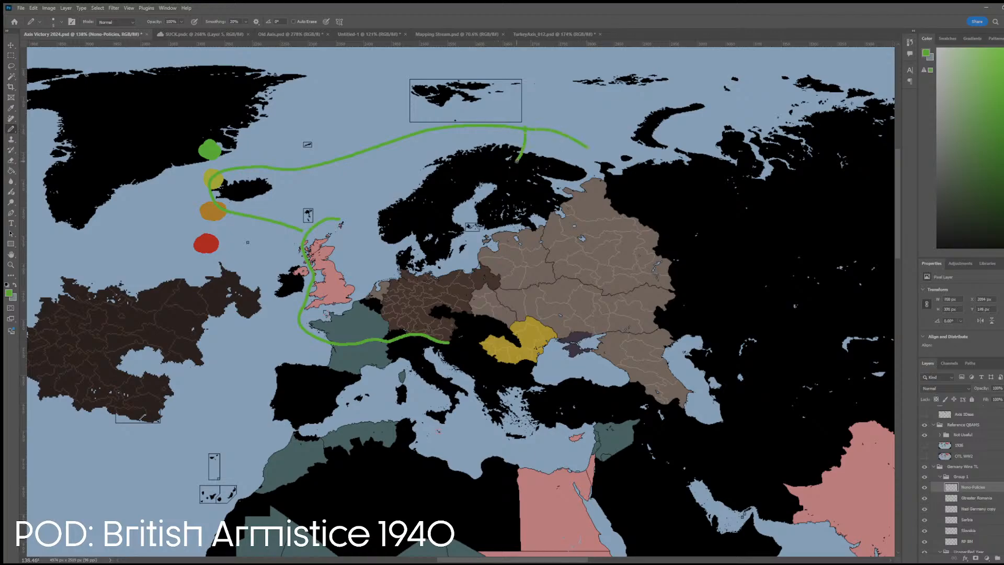
pyautogui.moveTo(406, 156); pyautogui.dragTo(477, 190)
pyautogui.press('e')
pyautogui.moveTo(520, 159)
pyautogui.mouseDown()
pyautogui.moveTo(557, 134)
pyautogui.moveTo(401, 119)
pyautogui.mouseUp()
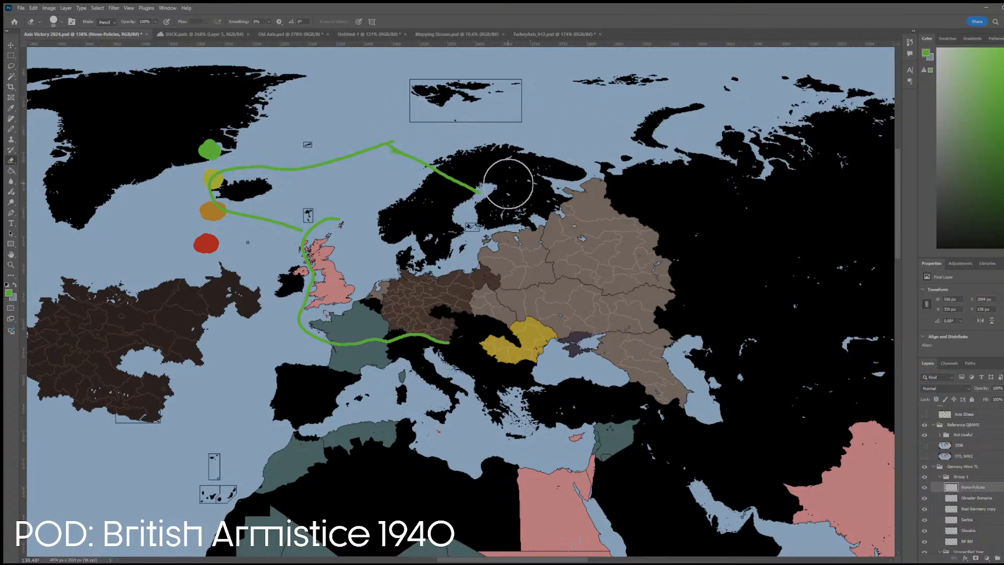
# - Close the green outline down the Baltic and along Germany's eastern border to Austria, and draw a green question mark over Bohemia
pyautogui.press('[')
pyautogui.press('[')
pyautogui.press('[')
pyautogui.press('[')
pyautogui.press('[')
pyautogui.press('[')
pyautogui.press('[')
pyautogui.press('[')
pyautogui.press('b')
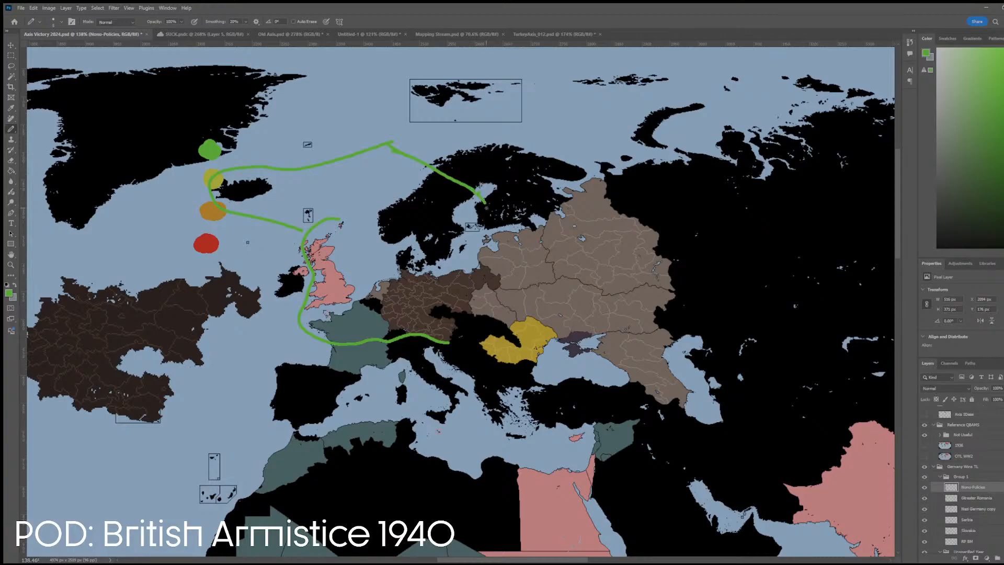
pyautogui.moveTo(477, 193); pyautogui.dragTo(470, 212)
pyautogui.moveTo(480, 258)
pyautogui.mouseDown()
pyautogui.moveTo(494, 275)
pyautogui.moveTo(457, 282)
pyautogui.moveTo(470, 303)
pyautogui.moveTo(448, 344)
pyautogui.mouseUp()
pyautogui.moveTo(444, 308); pyautogui.dragTo(444, 320)
pyautogui.click(442, 320)
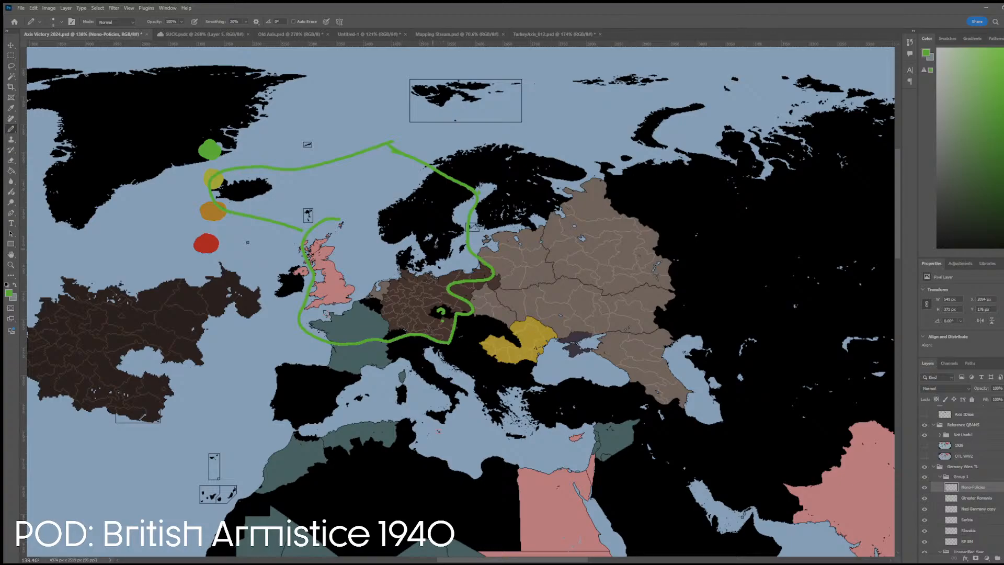
# - Sample the yellow swatch and draw a line around Iberia and along the North African coast into the central Mediterranean
pyautogui.keyDown('alt'); pyautogui.click(209, 175); pyautogui.keyUp('alt')
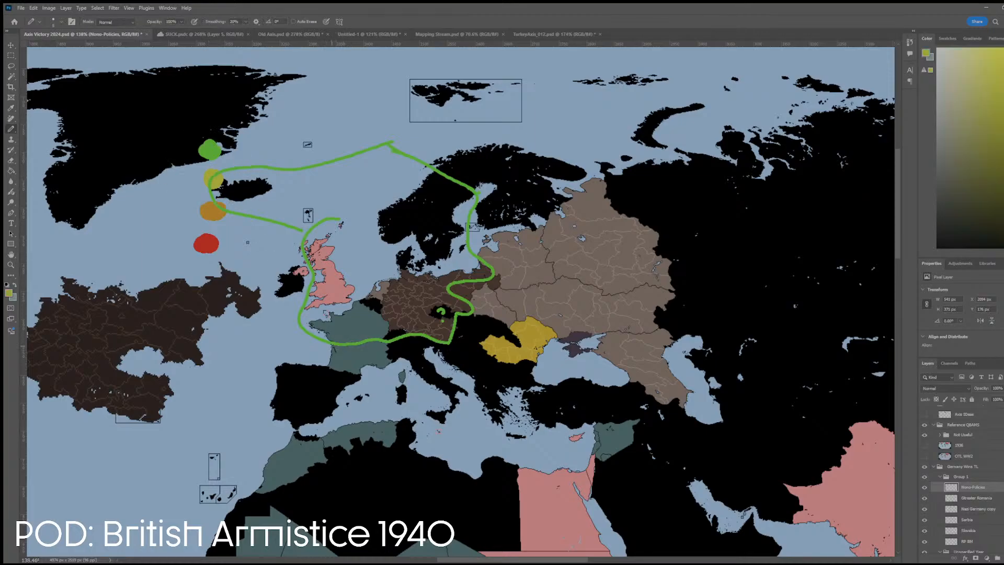
pyautogui.moveTo(331, 347); pyautogui.dragTo(326, 360)
pyautogui.moveTo(270, 440)
pyautogui.mouseDown()
pyautogui.moveTo(324, 446)
pyautogui.moveTo(400, 415)
pyautogui.moveTo(433, 435)
pyautogui.mouseUp()
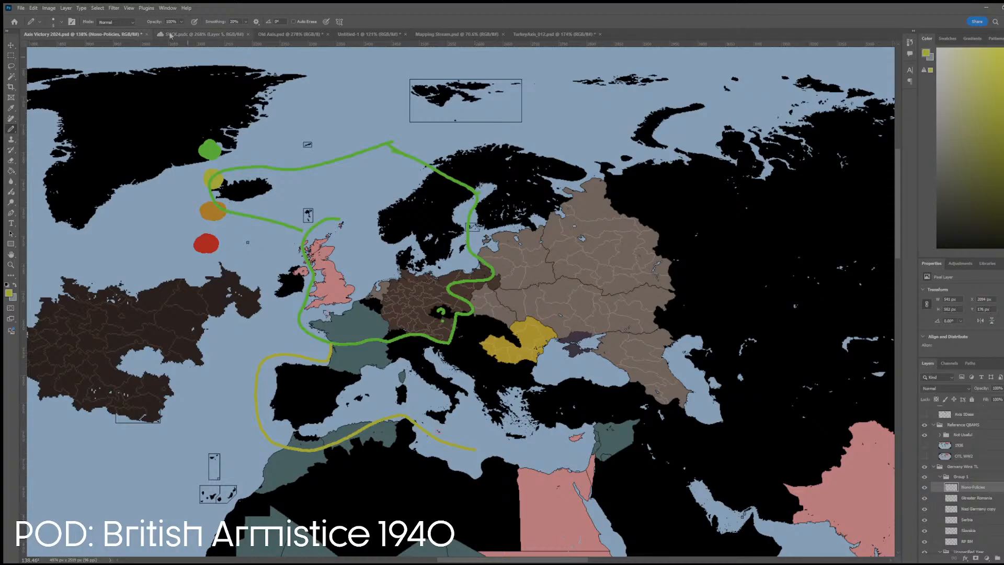
# - Outline northern Italy, Croatia and Hungary in green as far as Romania, undoing the extra stroke near Slovakia
pyautogui.keyDown('alt'); pyautogui.click(210, 151); pyautogui.keyUp('alt')
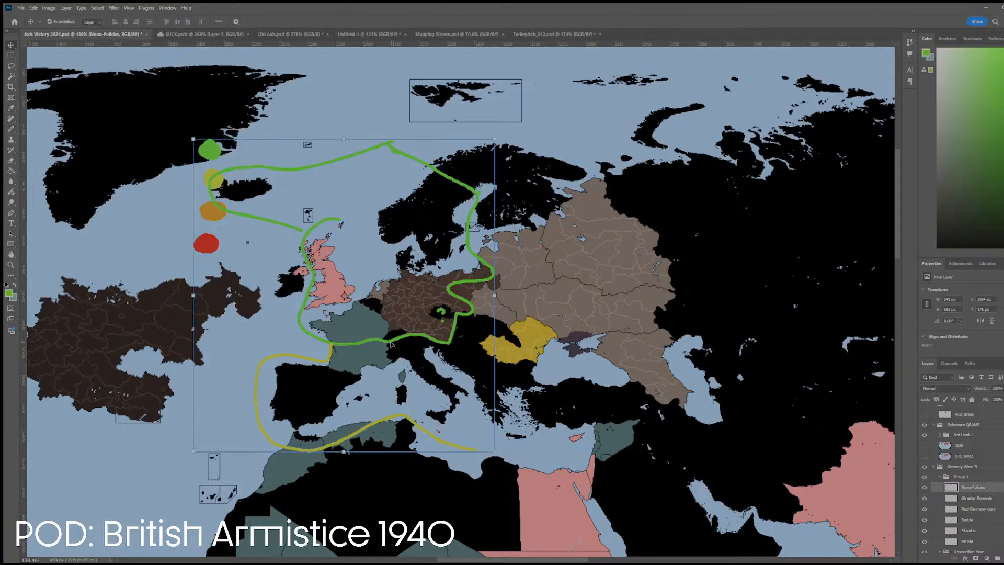
pyautogui.moveTo(387, 343)
pyautogui.mouseDown()
pyautogui.moveTo(419, 378)
pyautogui.moveTo(461, 367)
pyautogui.moveTo(488, 349)
pyautogui.moveTo(451, 337)
pyautogui.mouseUp()
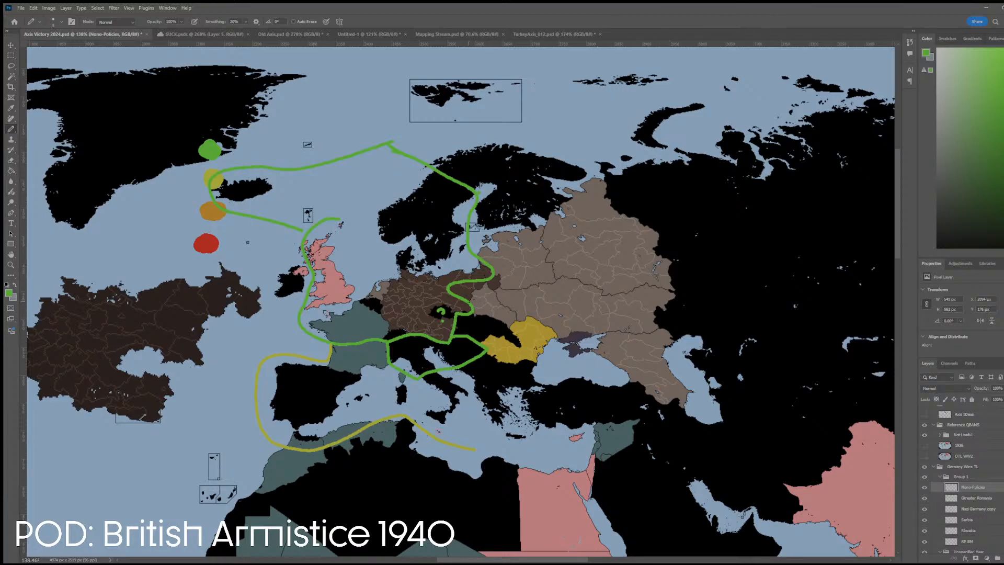
pyautogui.moveTo(472, 302)
pyautogui.mouseDown()
pyautogui.moveTo(514, 312)
pyautogui.moveTo(511, 331)
pyautogui.moveTo(484, 327)
pyautogui.moveTo(466, 305)
pyautogui.mouseUp()
pyautogui.hotkey('ctrl', 'z')
# - Sample the yellow line and continue it past Crete, up the Aegean and around Greece and Bulgaria
pyautogui.press('i')
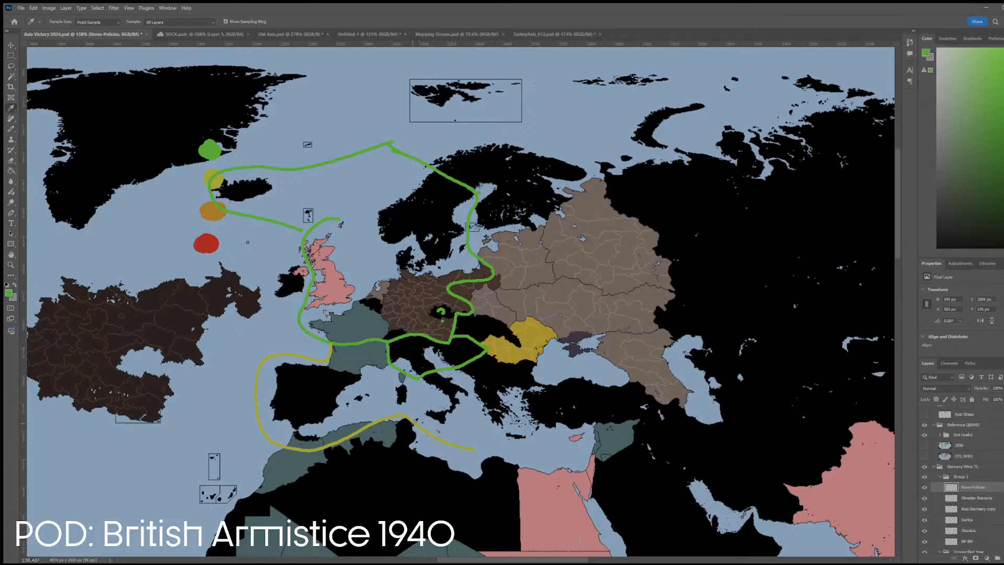
pyautogui.click(412, 420)
pyautogui.press('b')
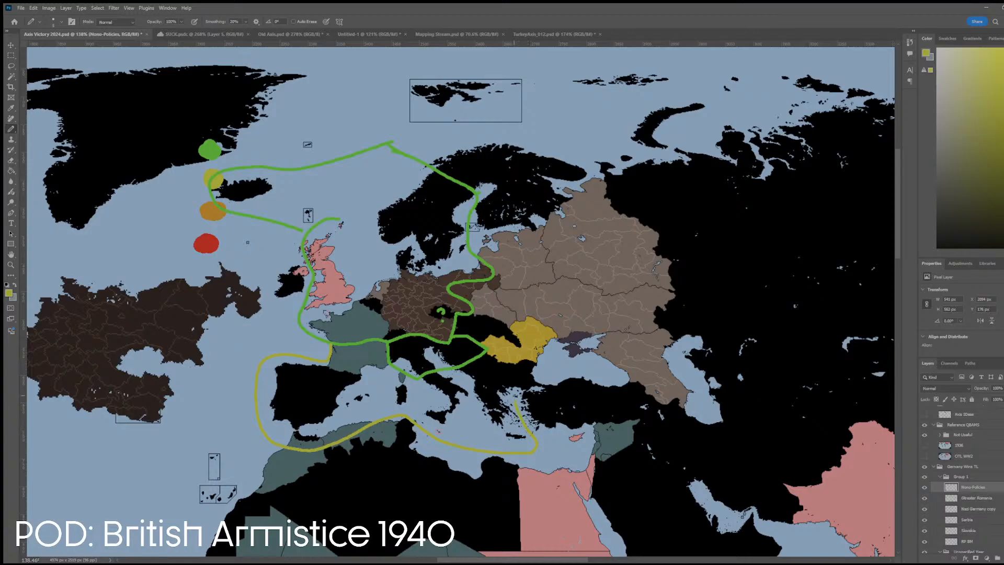
pyautogui.moveTo(515, 400); pyautogui.dragTo(539, 375)
pyautogui.moveTo(527, 376)
pyautogui.mouseDown()
pyautogui.moveTo(499, 379)
pyautogui.moveTo(496, 362)
pyautogui.moveTo(470, 378)
pyautogui.mouseUp()
# - Outline the Serbia and Slovakia areas in orange, and enclose the eastern territories from Finland to the Caucasus in red
pyautogui.press('u')
pyautogui.press('b')
pyautogui.keyDown('alt'); pyautogui.click(210, 211); pyautogui.keyUp('alt')
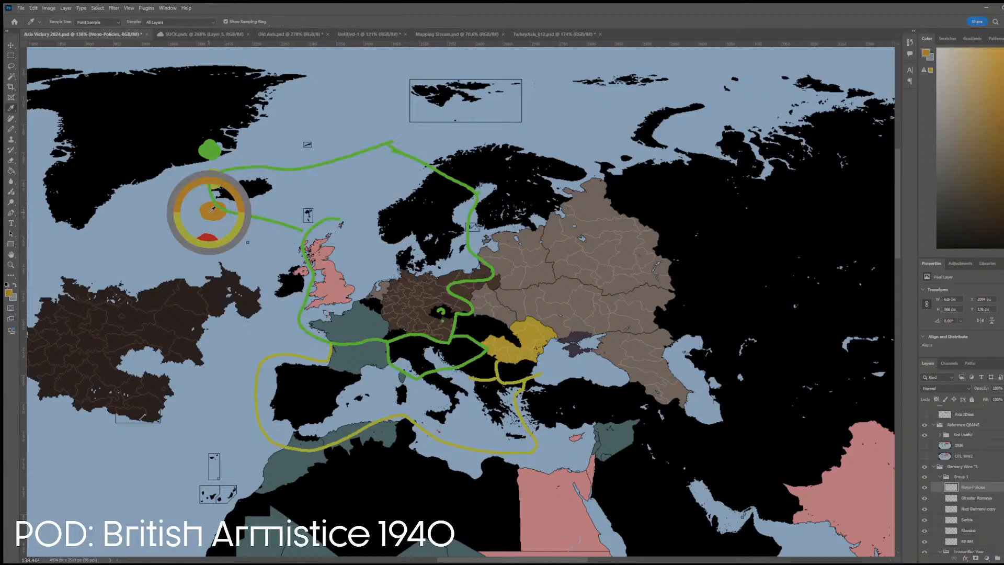
pyautogui.moveTo(463, 371)
pyautogui.mouseDown()
pyautogui.moveTo(493, 381)
pyautogui.moveTo(496, 362)
pyautogui.moveTo(485, 329)
pyautogui.moveTo(459, 319)
pyautogui.moveTo(502, 321)
pyautogui.mouseUp()
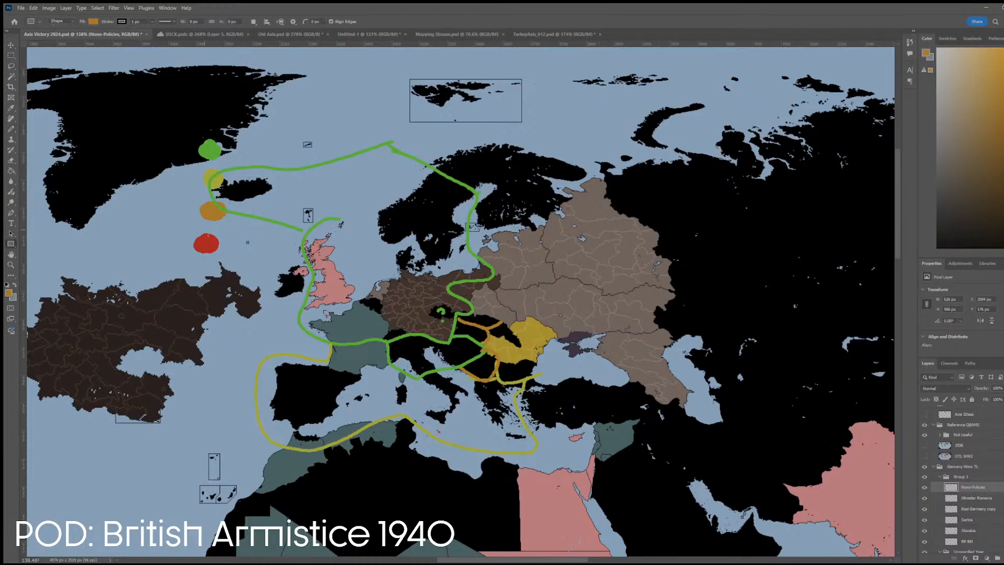
pyautogui.keyDown('alt'); pyautogui.click(207, 245); pyautogui.keyUp('alt')
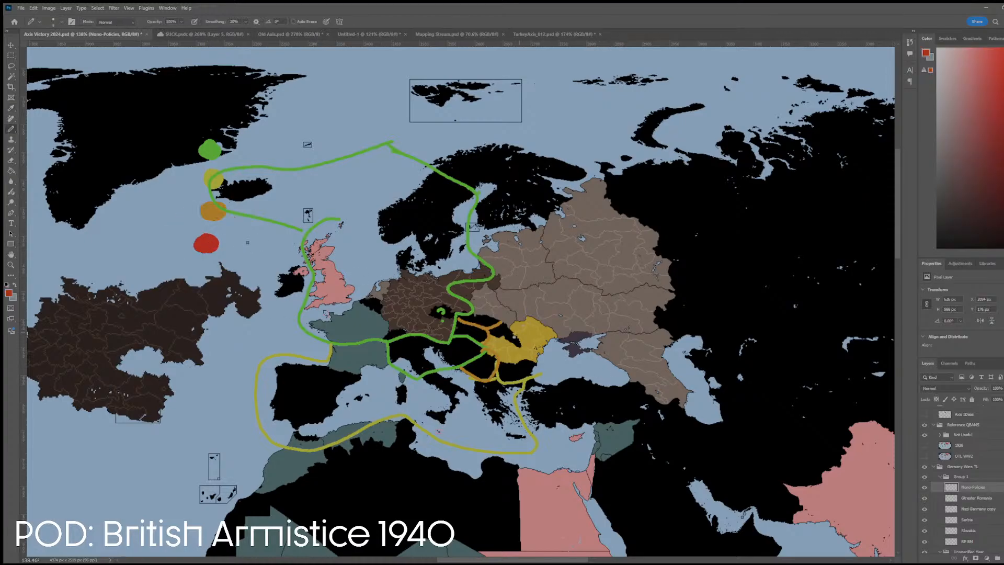
pyautogui.moveTo(475, 316)
pyautogui.mouseDown()
pyautogui.moveTo(551, 364)
pyautogui.moveTo(634, 386)
pyautogui.moveTo(661, 418)
pyautogui.moveTo(697, 410)
pyautogui.moveTo(704, 382)
pyautogui.moveTo(684, 349)
pyautogui.moveTo(695, 233)
pyautogui.moveTo(664, 146)
pyautogui.moveTo(609, 144)
pyautogui.moveTo(593, 169)
pyautogui.moveTo(524, 211)
pyautogui.moveTo(476, 205)
pyautogui.mouseUp()
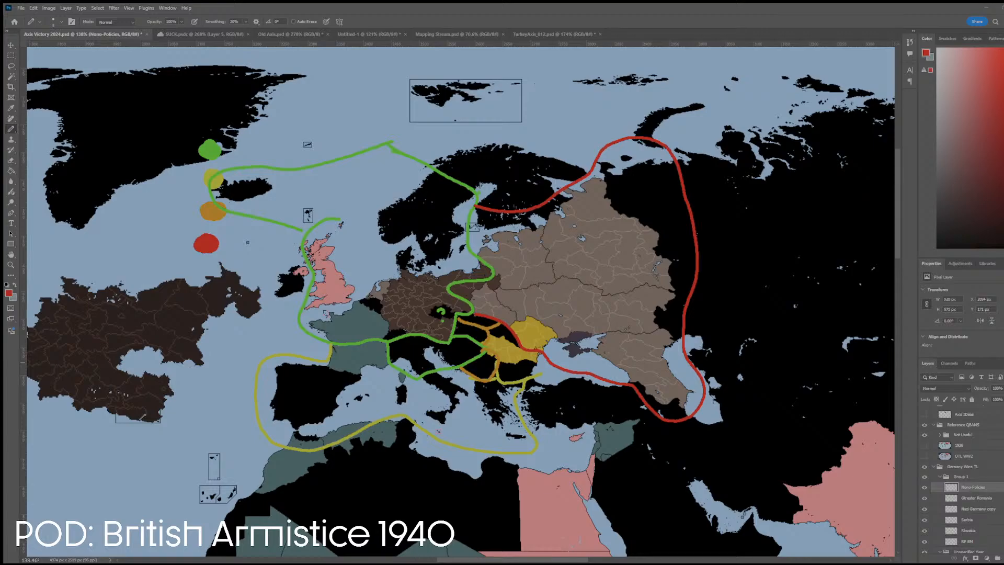
# - Sample orange, draw a line along Turkey's southern border to the Caucasus, and mark Turkey with an orange question mark
pyautogui.press('i')
pyautogui.click(494, 373)
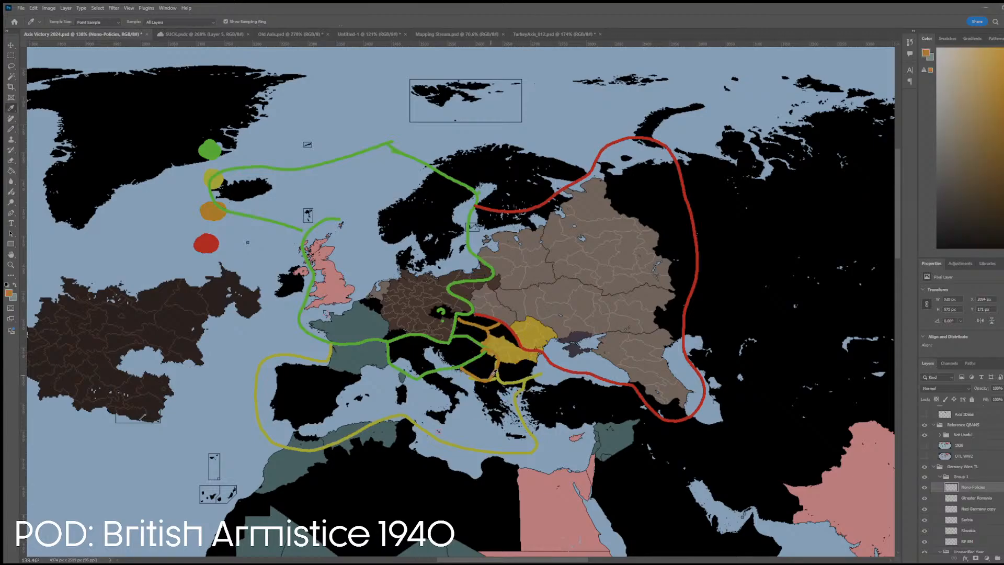
pyautogui.press('b')
pyautogui.moveTo(570, 393)
pyautogui.mouseDown()
pyautogui.moveTo(579, 389)
pyautogui.moveTo(582, 430)
pyautogui.moveTo(651, 406)
pyautogui.mouseUp()
pyautogui.click(575, 414)
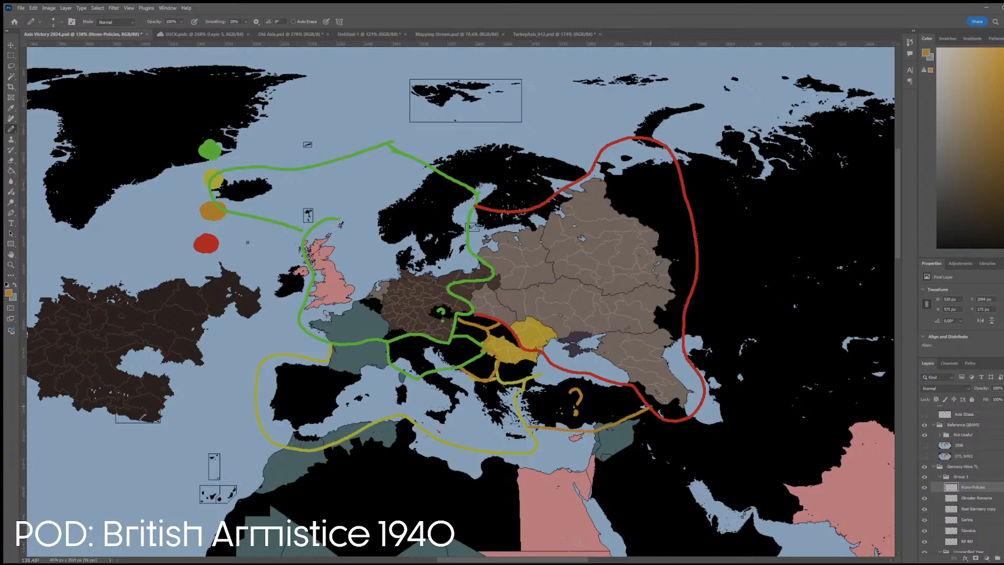
# - Sample red and outline North Africa and the Middle East from Morocco and the Canary Islands to the Persian Gulf and Caucasus
pyautogui.keyDown('alt'); pyautogui.click(653, 410); pyautogui.keyUp('alt')
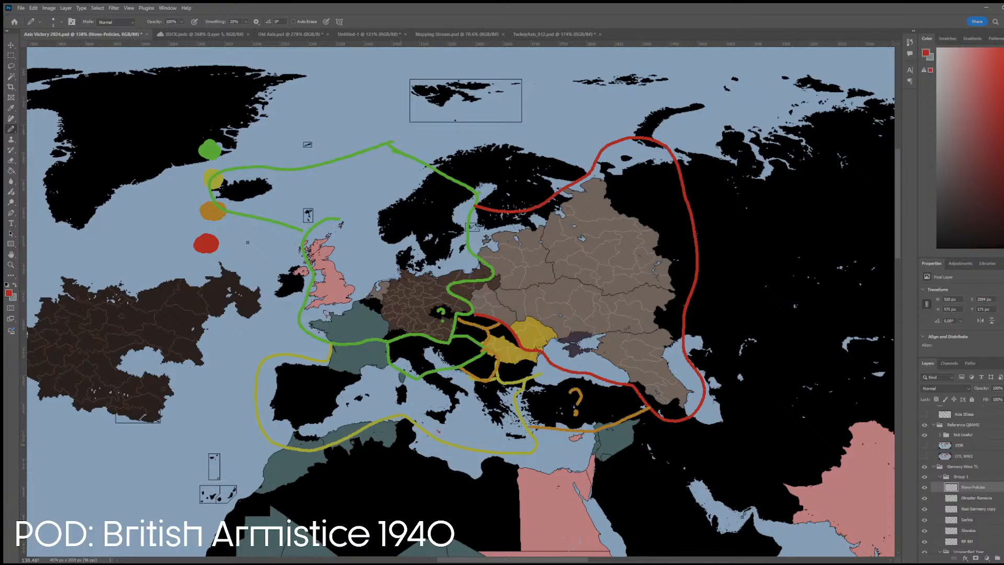
pyautogui.moveTo(275, 444); pyautogui.dragTo(219, 500)
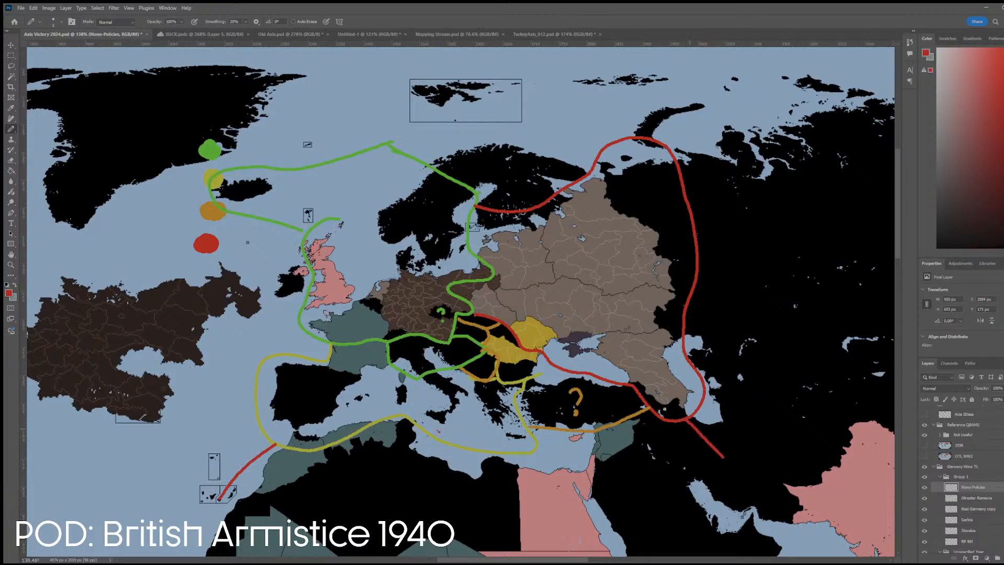
pyautogui.moveTo(653, 415)
pyautogui.mouseDown()
pyautogui.moveTo(703, 491)
pyautogui.moveTo(695, 521)
pyautogui.moveTo(610, 545)
pyautogui.moveTo(445, 537)
pyautogui.moveTo(277, 518)
pyautogui.moveTo(227, 496)
pyautogui.mouseUp()
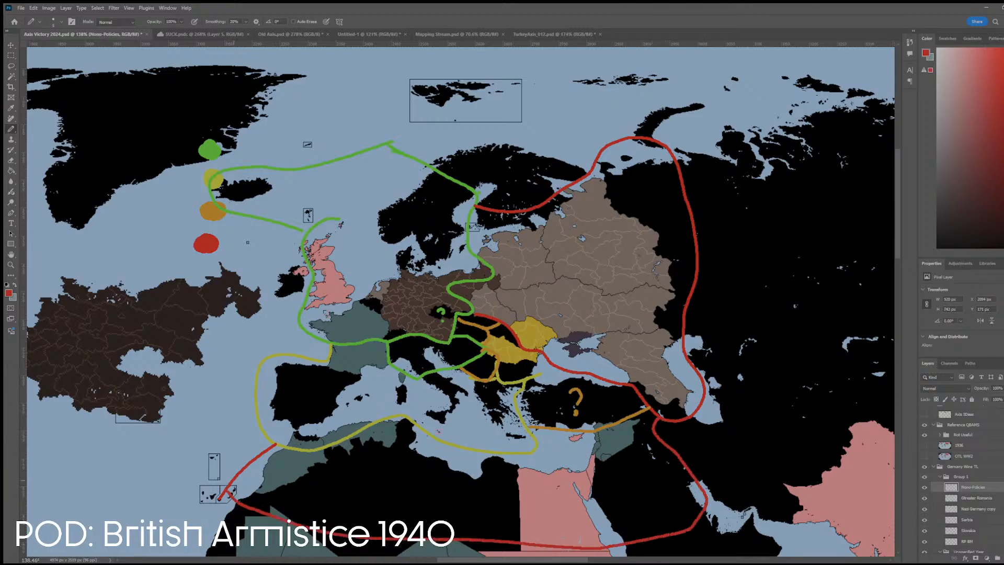
# - Outline Iran in the sampled green from the Caspian Sea to the Persian Gulf, and mark northern Scandinavia with a red question mark
pyautogui.keyDown('alt'); pyautogui.click(209, 150); pyautogui.keyUp('alt')
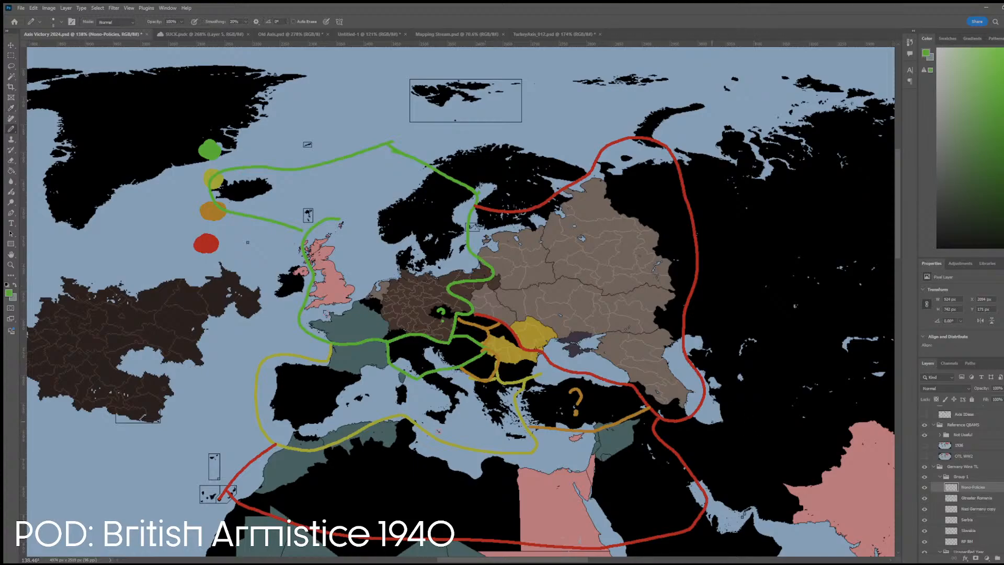
pyautogui.moveTo(695, 416)
pyautogui.mouseDown()
pyautogui.moveTo(797, 463)
pyautogui.moveTo(787, 523)
pyautogui.moveTo(707, 502)
pyautogui.mouseUp()
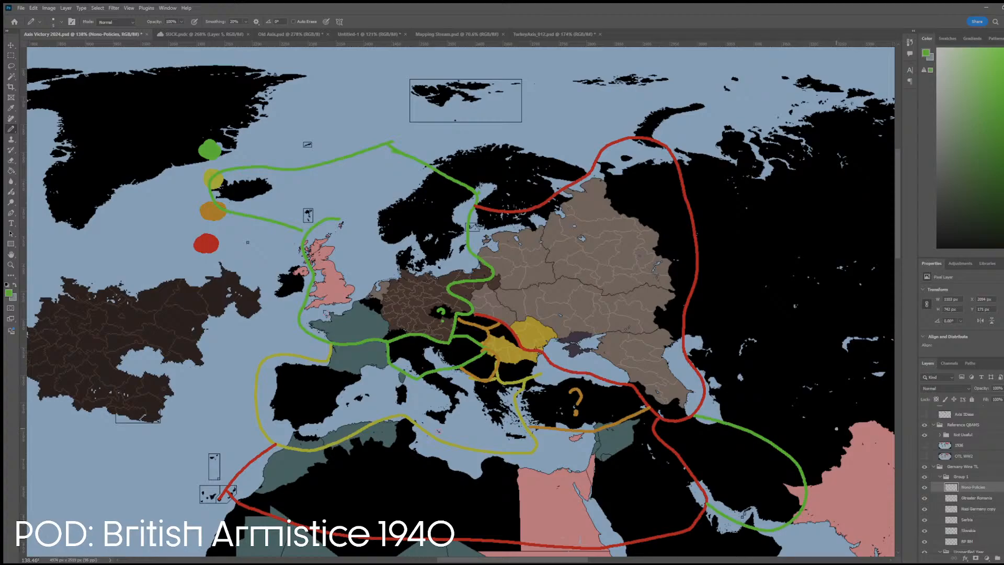
pyautogui.press('i')
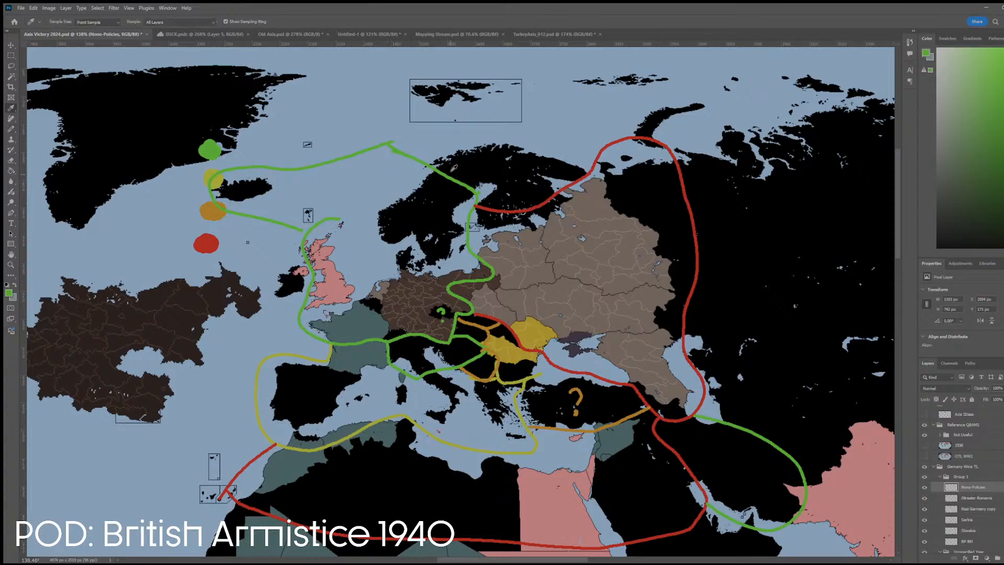
pyautogui.click(203, 248)
pyautogui.press('b')
pyautogui.moveTo(413, 152)
pyautogui.mouseDown()
pyautogui.moveTo(484, 131)
pyautogui.moveTo(494, 170)
pyautogui.mouseUp()
pyautogui.hotkey('ctrl', 'z')
pyautogui.click(492, 177)
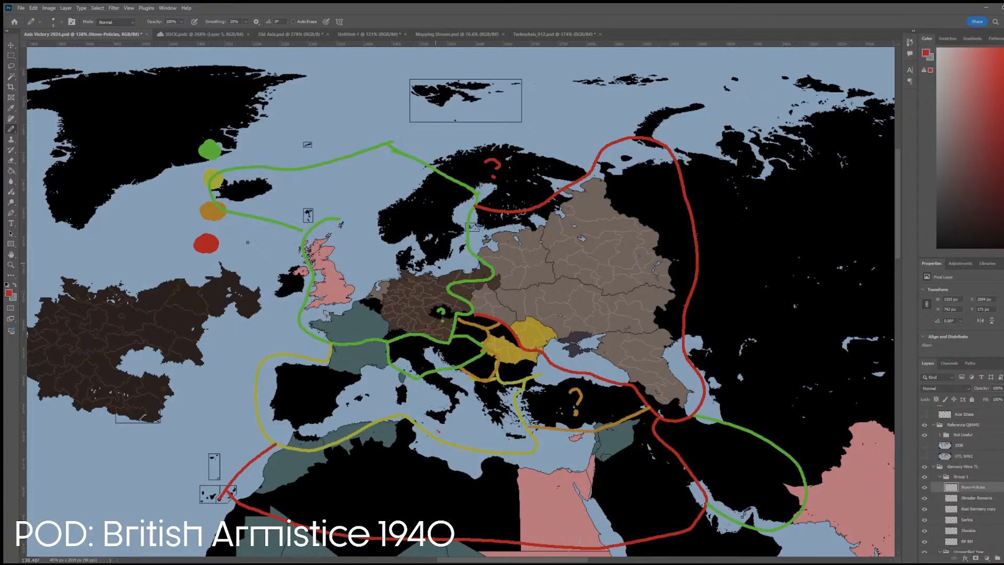
# - Hide the layer holding the coloured policy-zone sketch, and select the layer of the dark purple Crimea territory
pyautogui.click(924, 487)
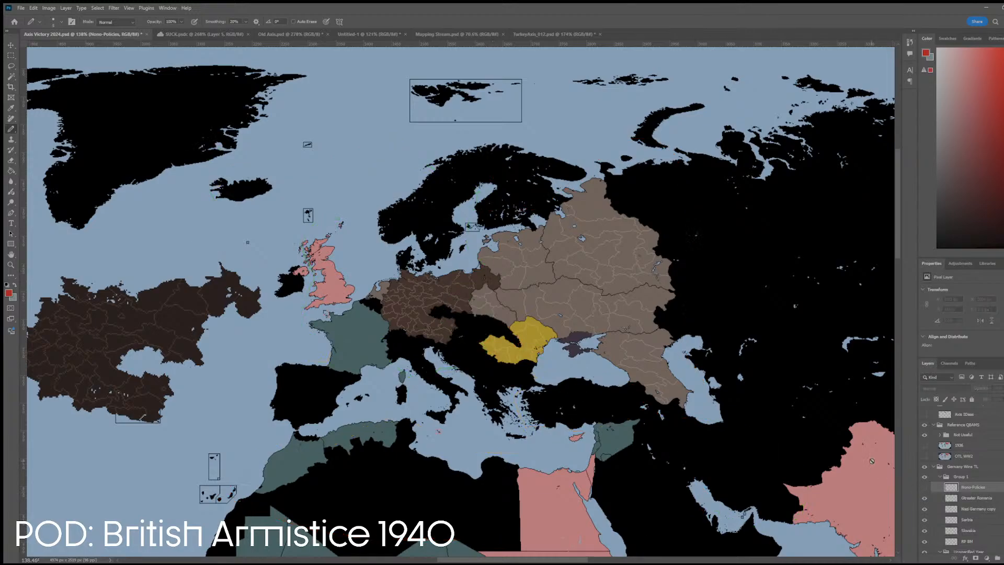
pyautogui.press('v')
pyautogui.scroll(5, 591, 320)
pyautogui.scroll(8, 592, 321)
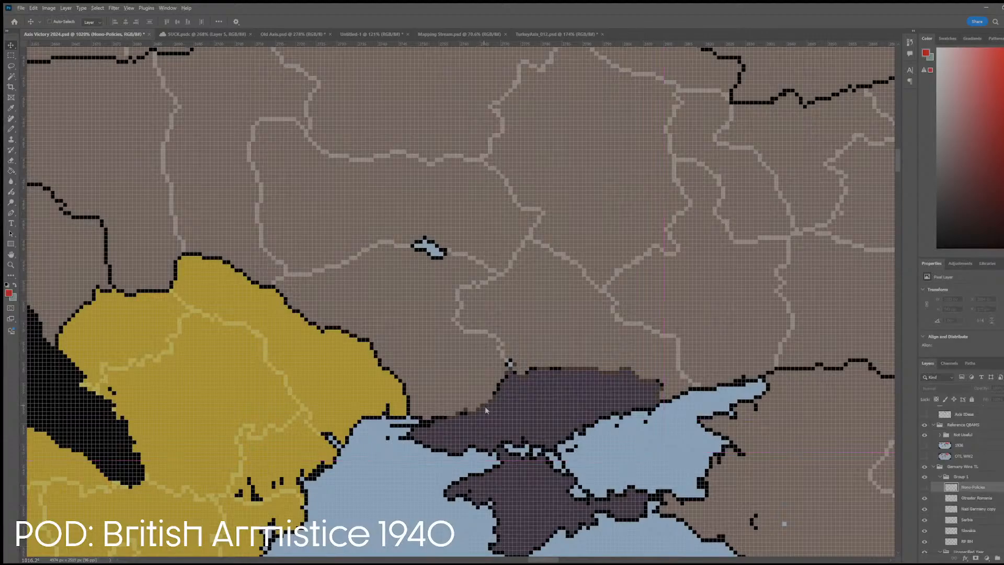
pyautogui.click(515, 432)
pyautogui.scroll(-5, 515, 431)
pyautogui.scroll(-12, 545, 354)
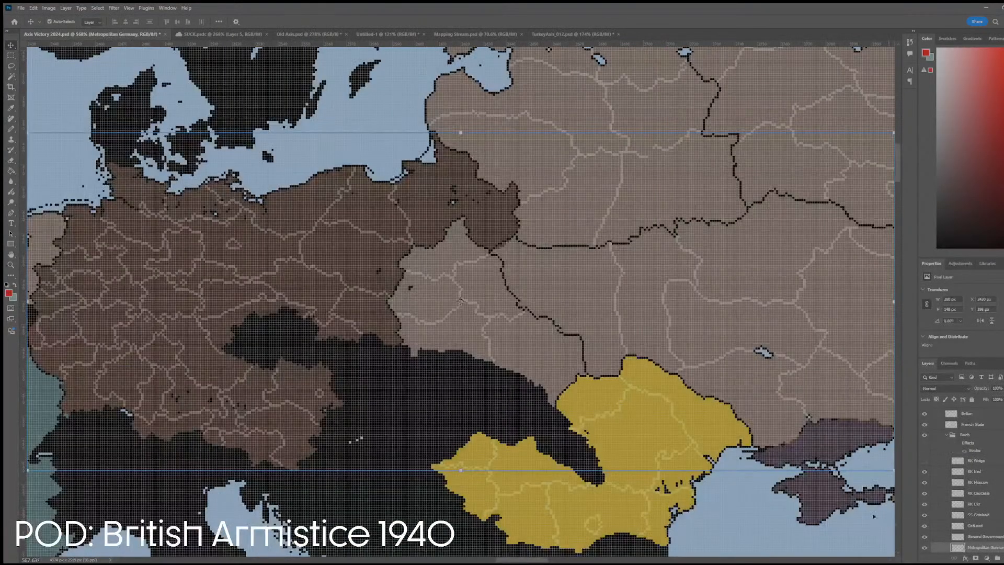
pyautogui.press('e')
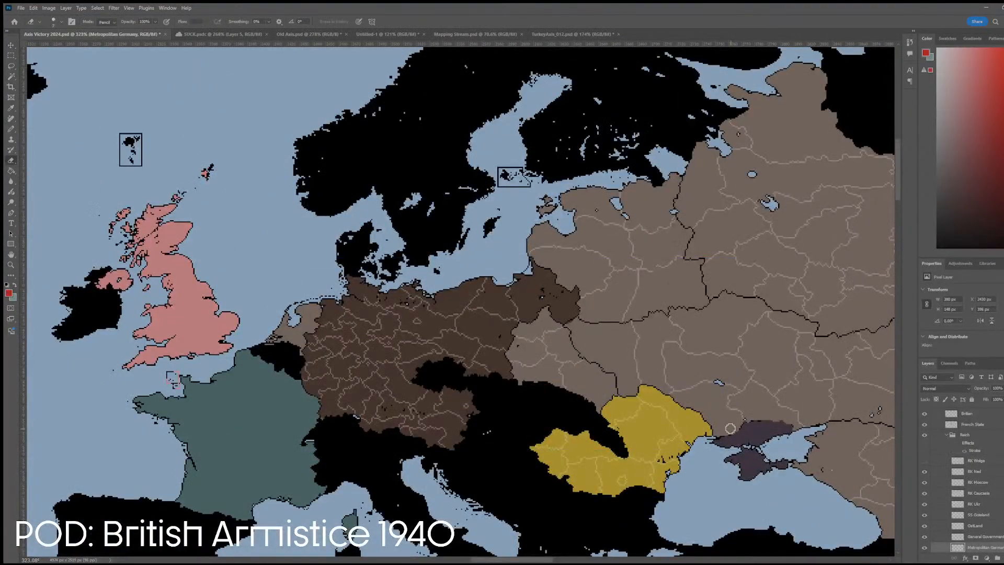
pyautogui.scroll(3, 826, 463)
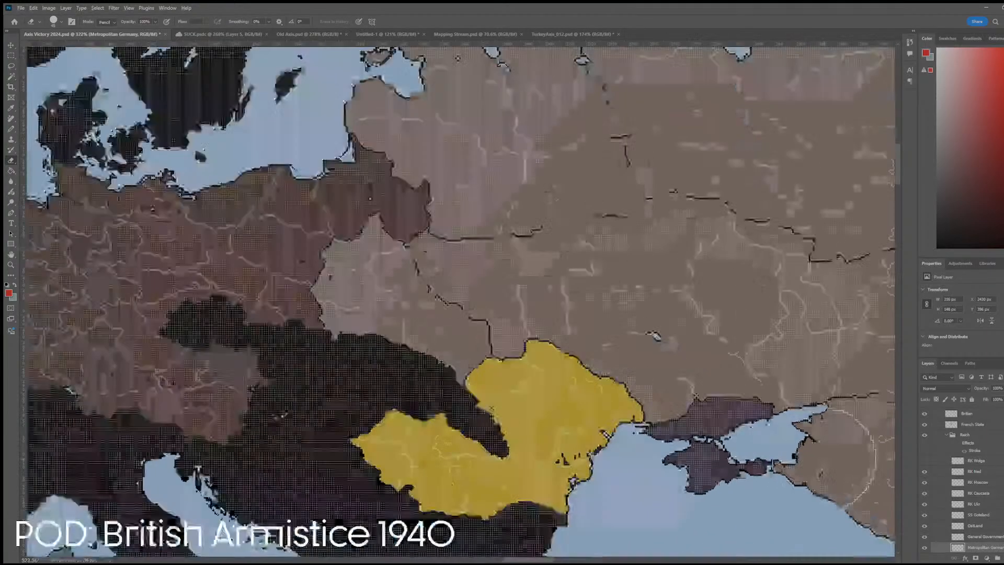
pyautogui.keyDown('alt'); pyautogui.click(958, 547); pyautogui.keyUp('alt')
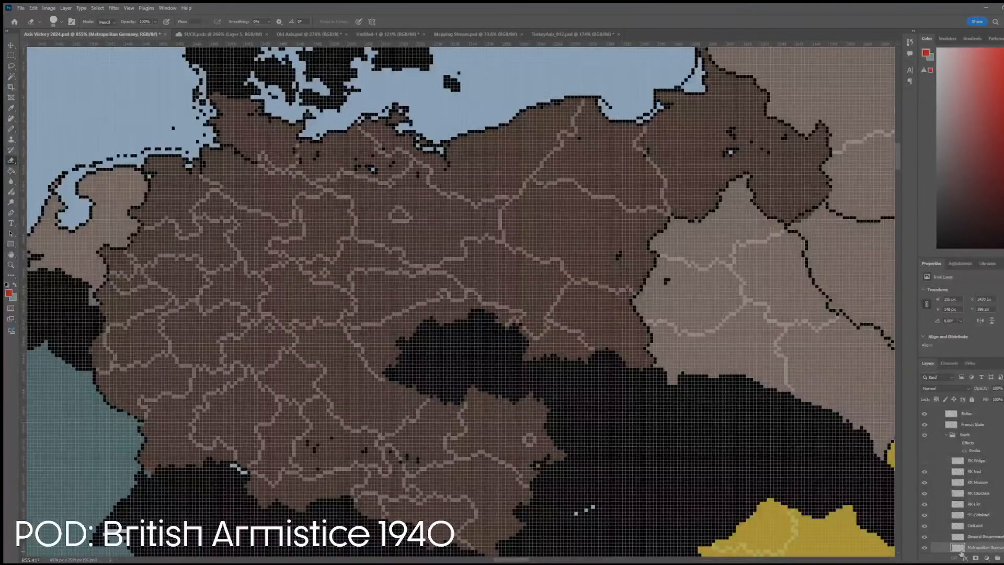
pyautogui.keyDown('alt'); pyautogui.click(957, 514); pyautogui.keyUp('alt')
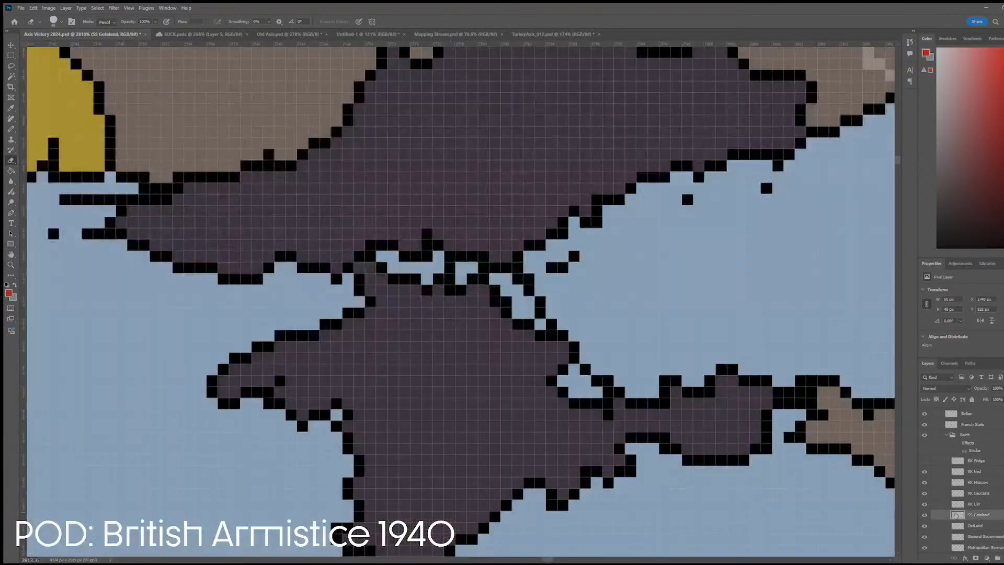
pyautogui.scroll(-3, 702, 357)
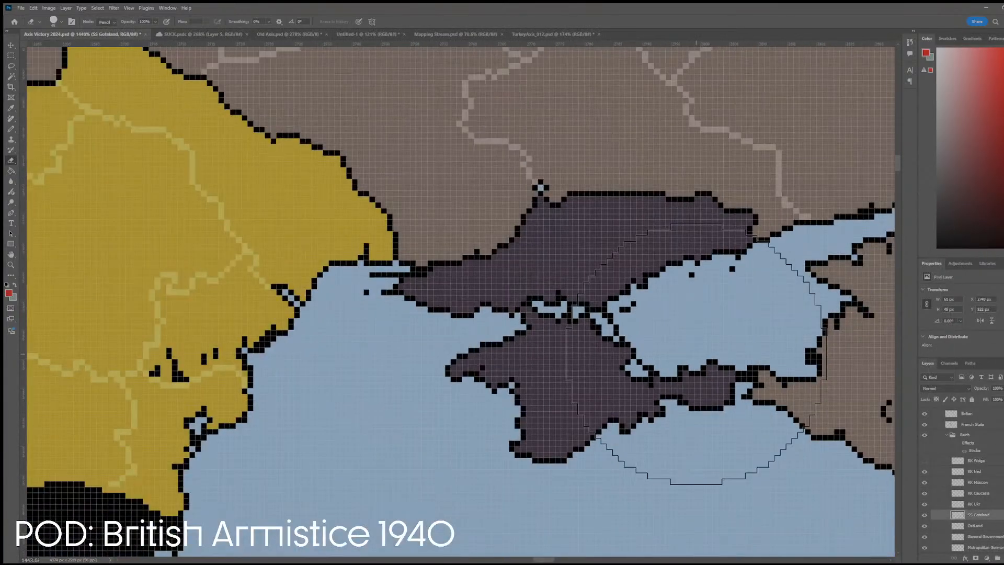
# - Examine the German-held territories from the Netherlands to Ukraine, selecting the polder, Metropolitan Germany, Ukraine and General Government layers in turn
pyautogui.press('v')
pyautogui.scroll(-10, 498, 261)
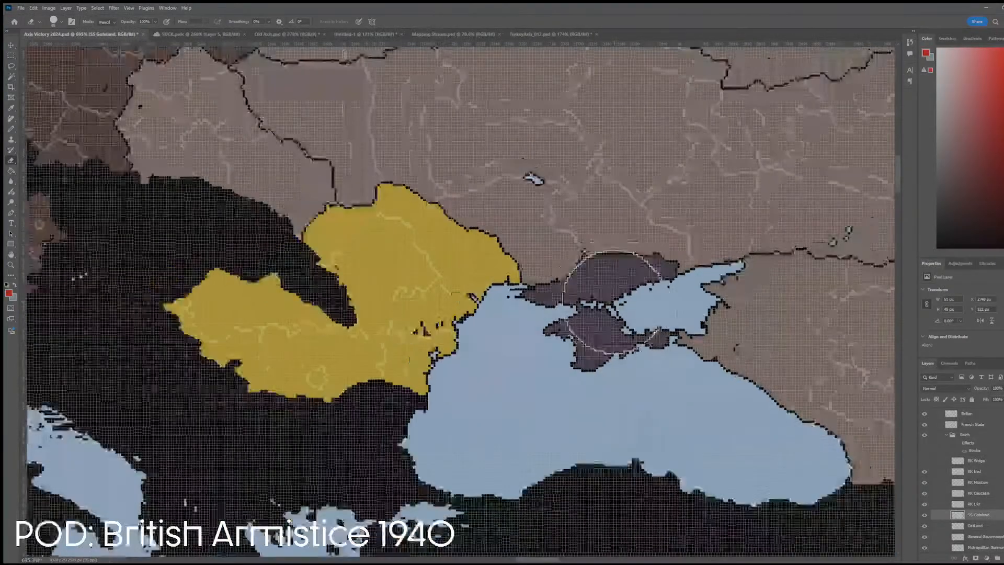
pyautogui.scroll(-3, 499, 262)
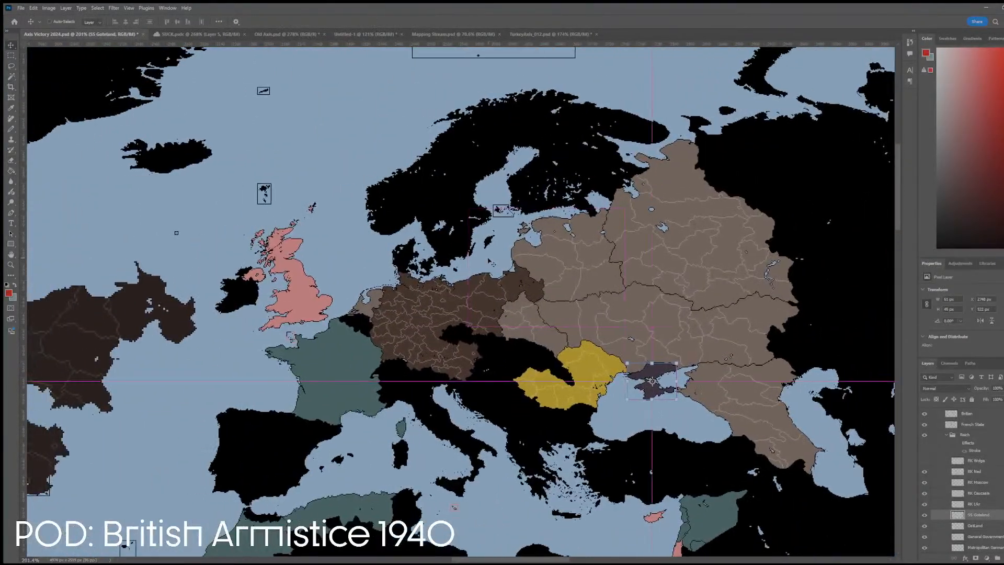
pyautogui.hscroll(-2, 503, 272)
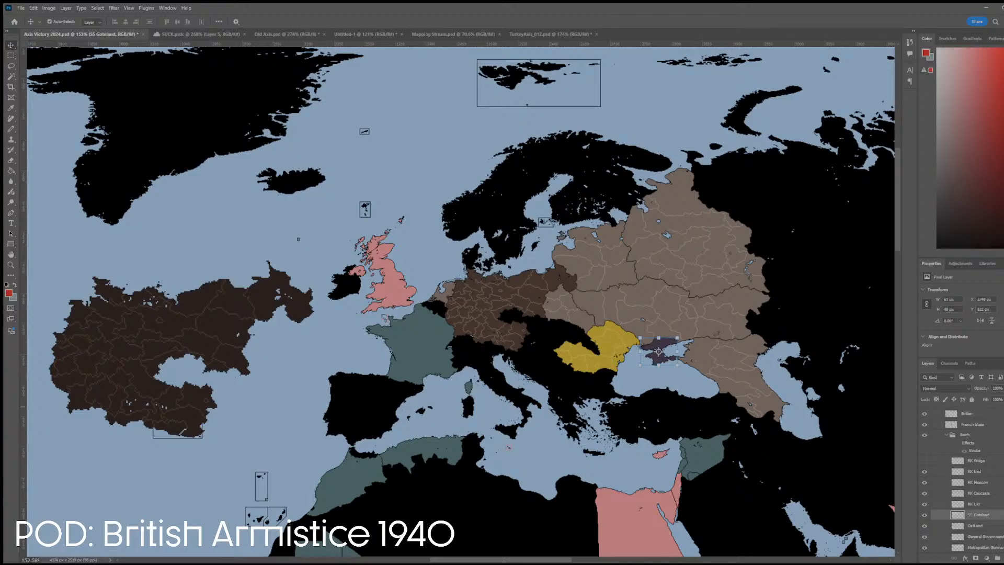
pyautogui.scroll(5, 389, 306)
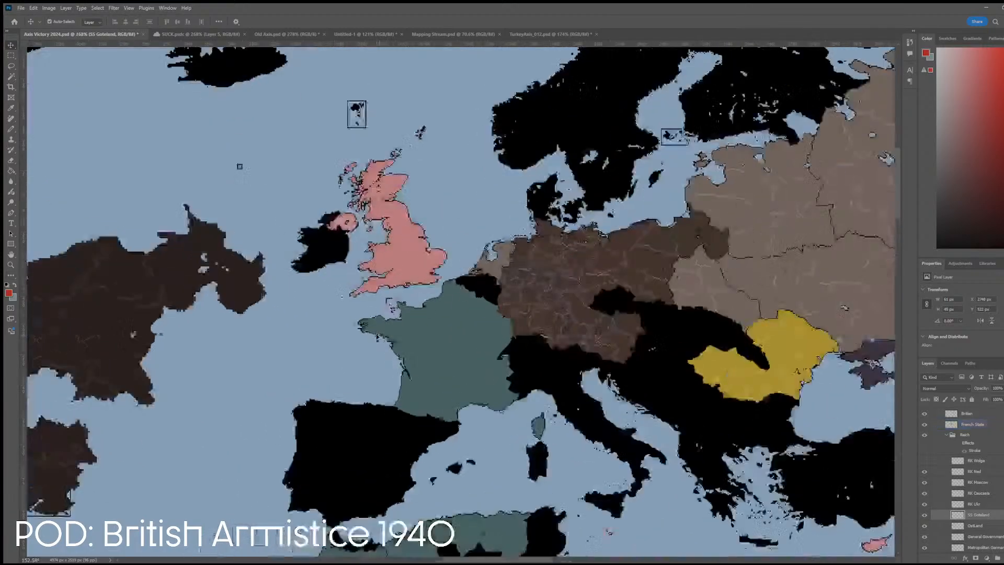
pyautogui.click(539, 241)
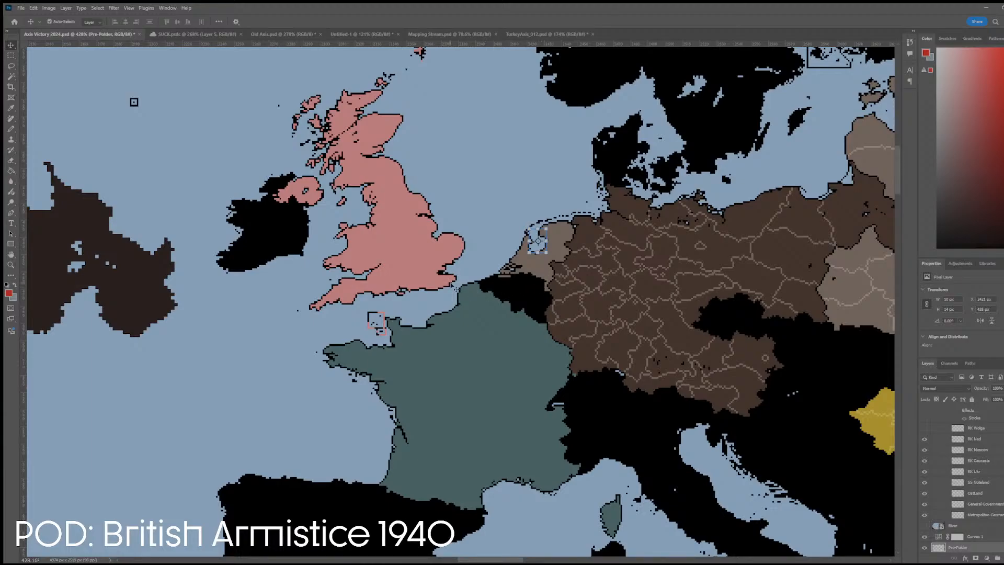
pyautogui.scroll(-4, 490, 290)
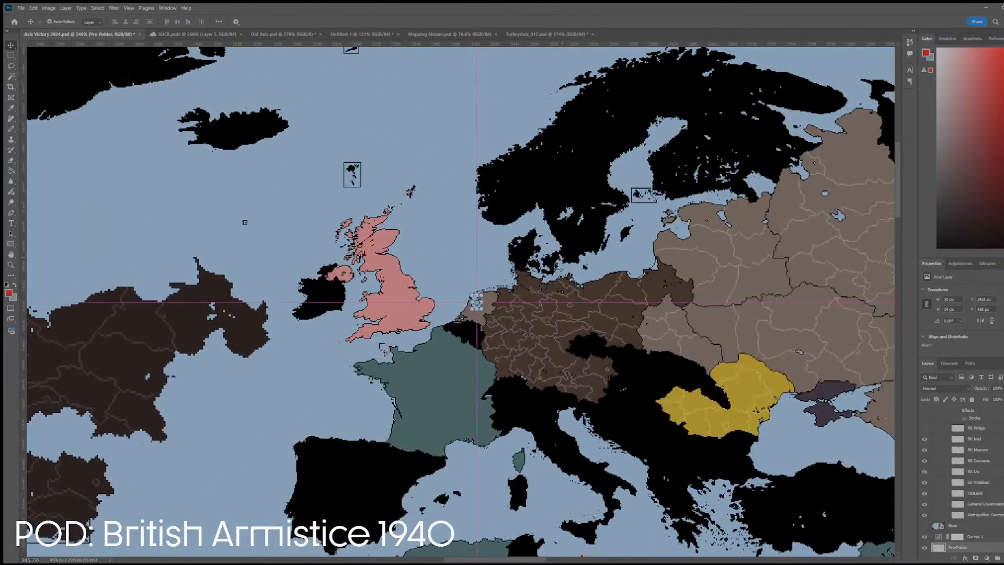
pyautogui.click(525, 265)
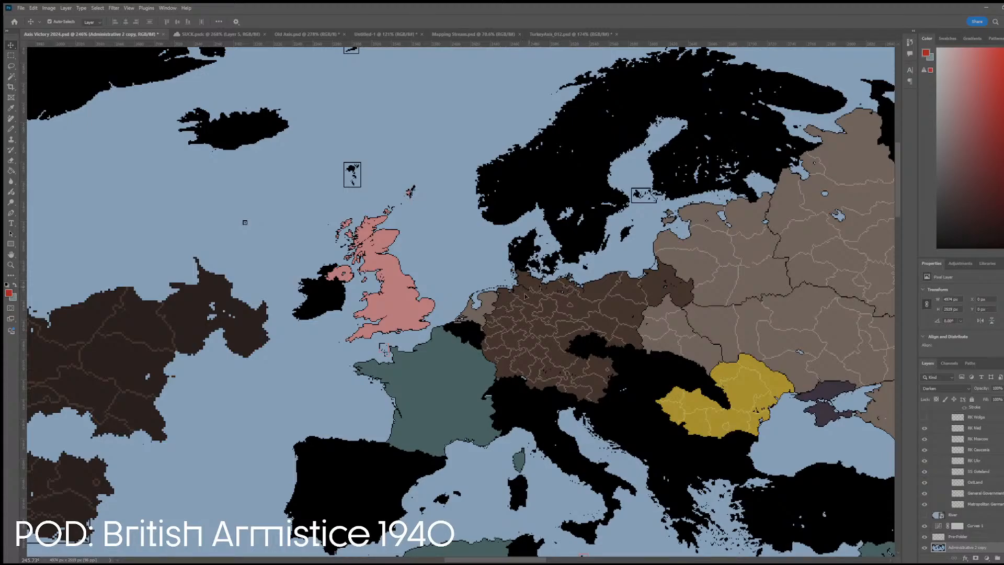
pyautogui.click(504, 325)
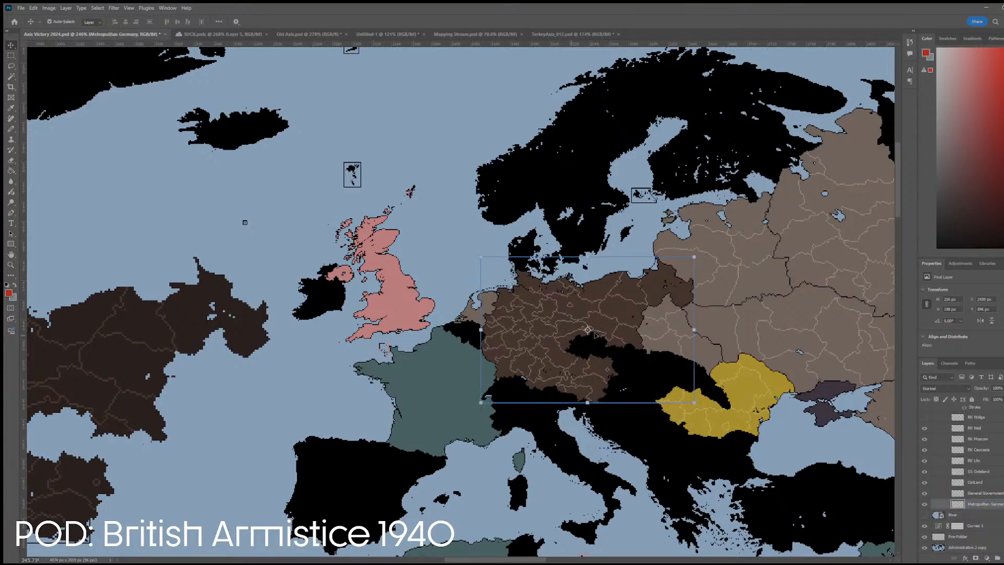
pyautogui.click(695, 298)
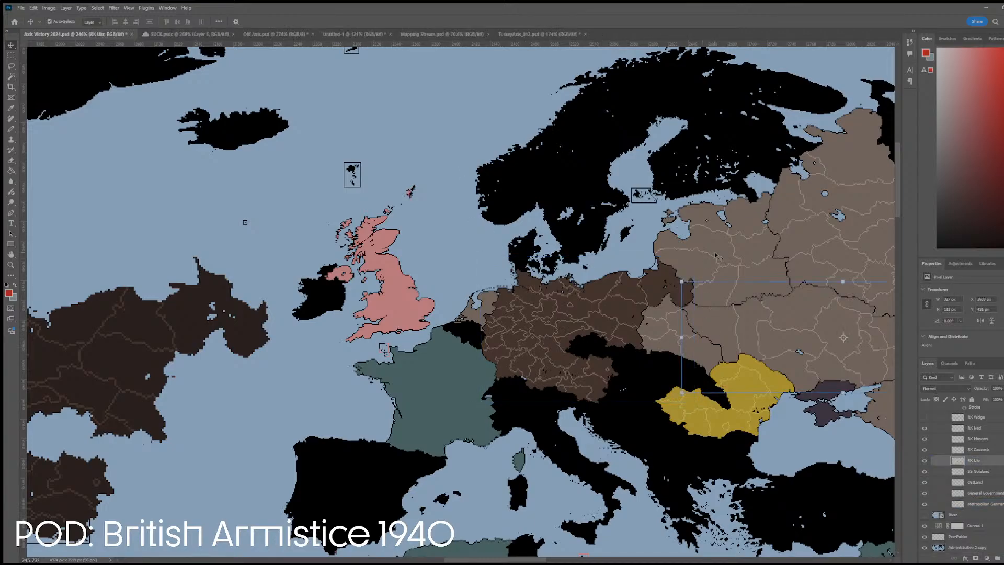
pyautogui.click(673, 346)
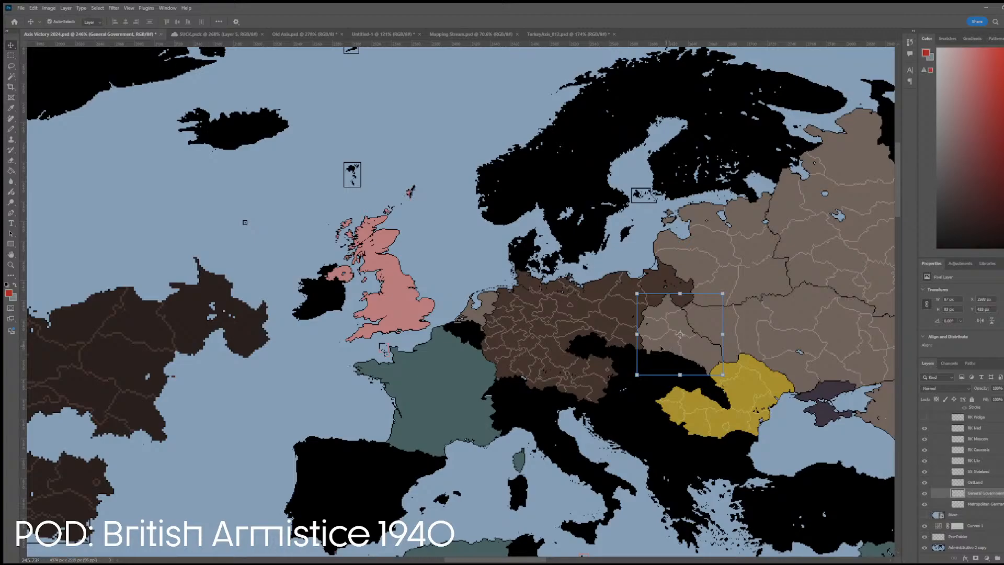
pyautogui.scroll(-5, 580, 392)
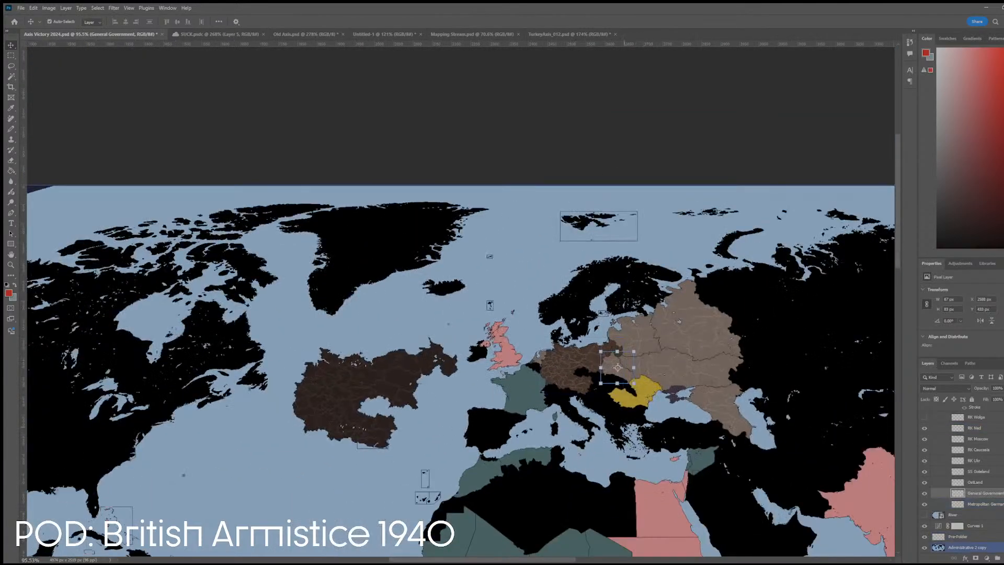
pyautogui.scroll(3, 654, 399)
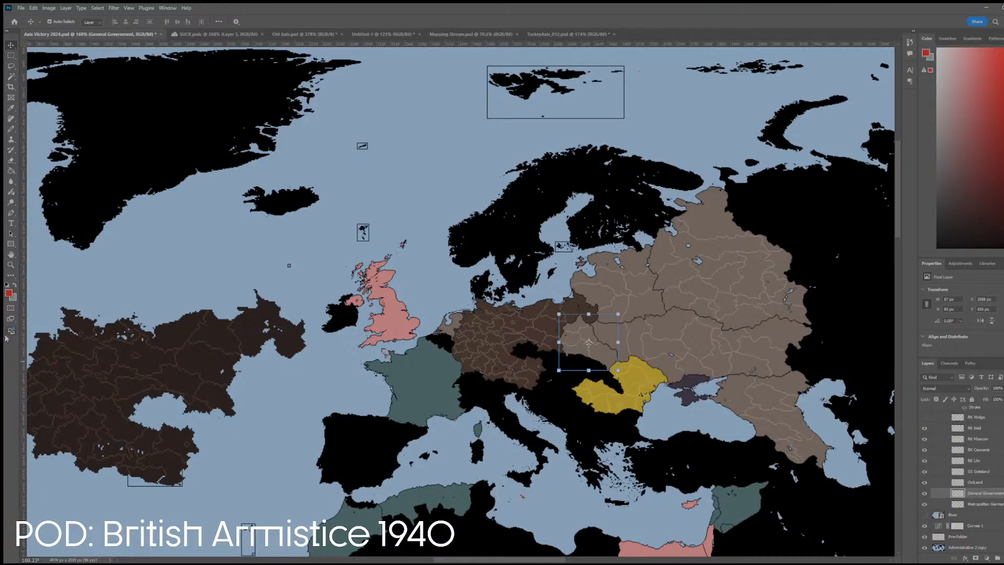
pyautogui.scroll(4, 525, 348)
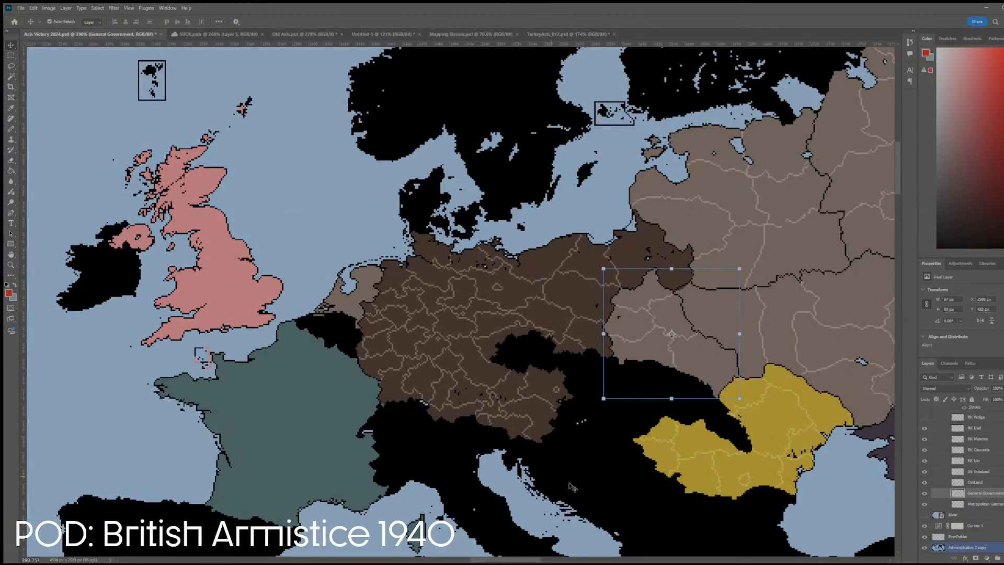
# - Examine central Europe around Germany's southern border, Hungary and the Adriatic, and select the Greater Romania layer
pyautogui.click(593, 472)
pyautogui.scroll(-4, 574, 465)
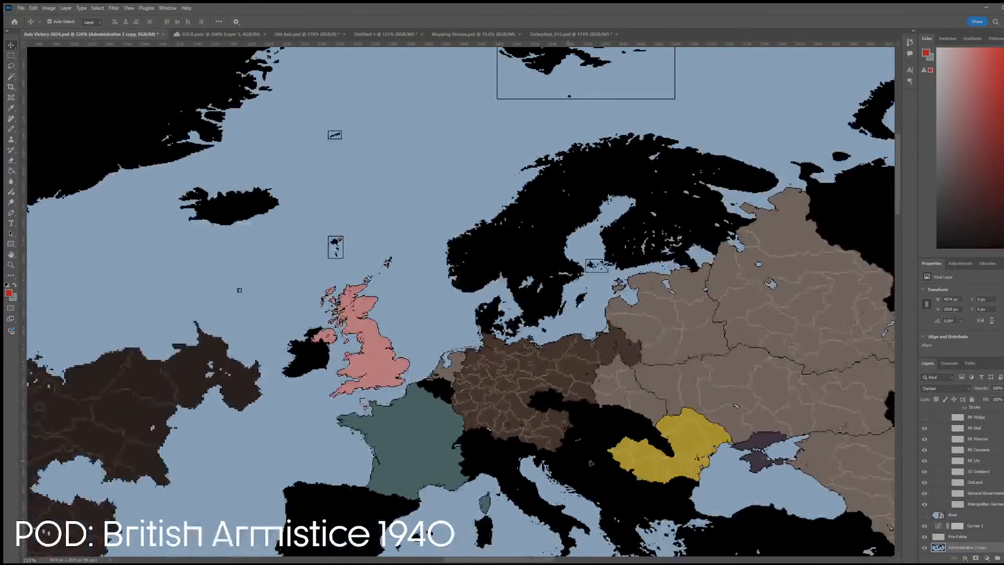
pyautogui.scroll(-2, 653, 418)
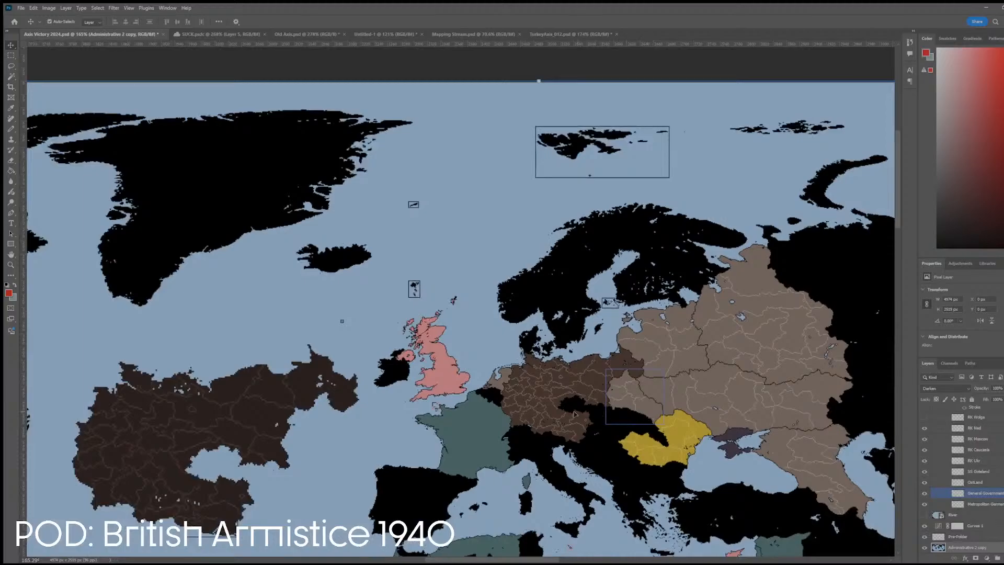
pyautogui.scroll(12, 574, 413)
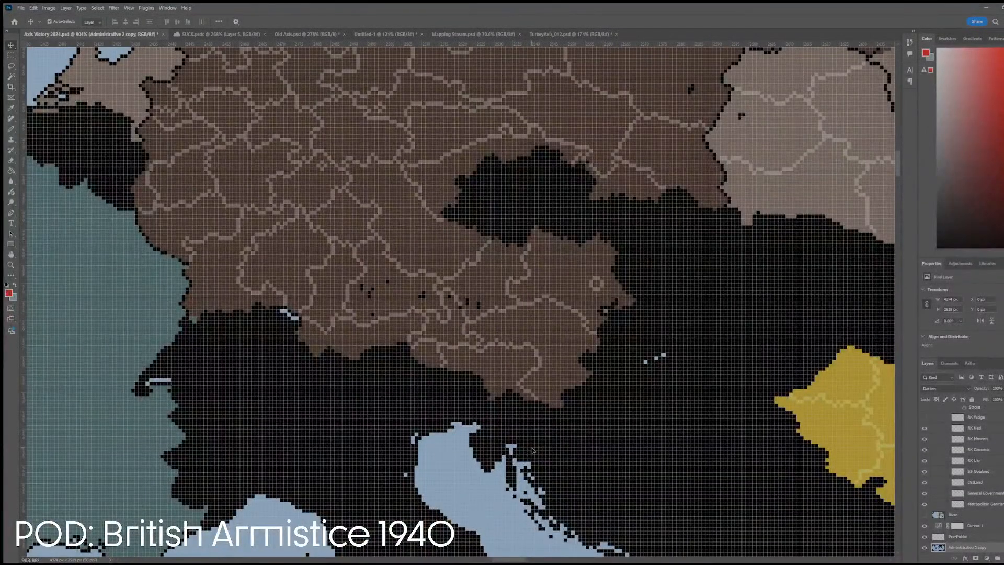
pyautogui.scroll(-3, 532, 450)
pyautogui.scroll(-2, 571, 372)
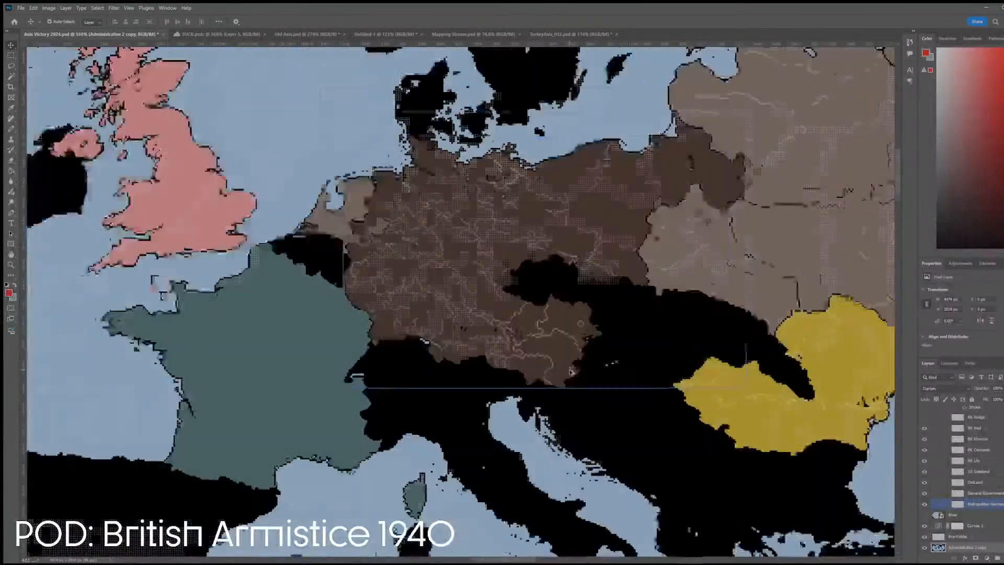
pyautogui.scroll(-2, 571, 372)
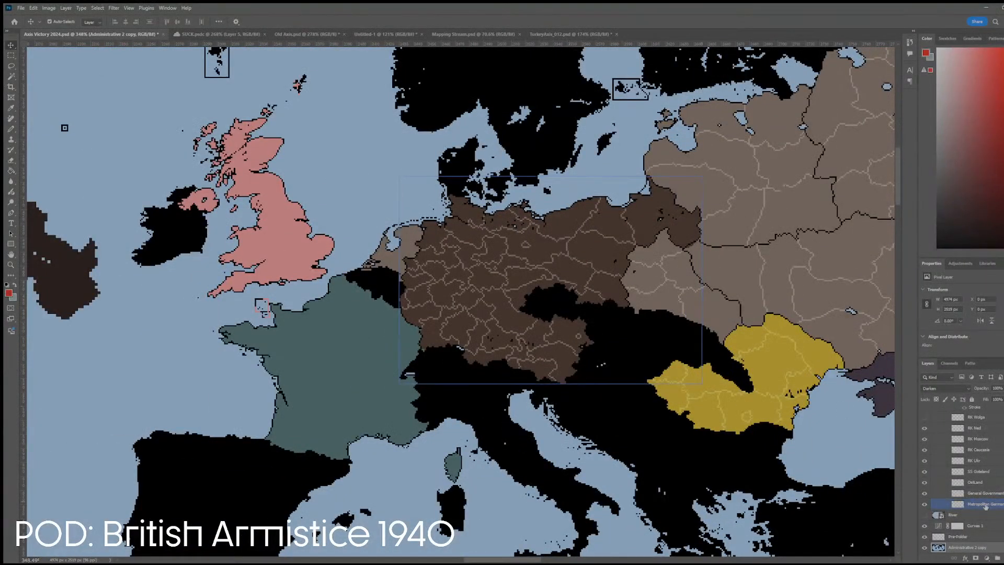
pyautogui.scroll(-1, 585, 380)
pyautogui.click(640, 384)
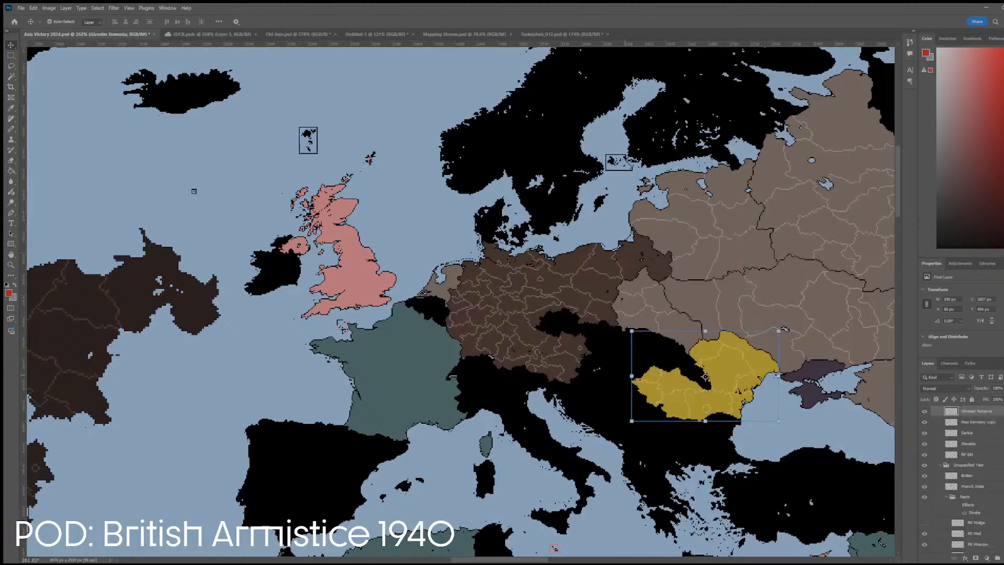
pyautogui.hscroll(1, 663, 390)
pyautogui.scroll(1, 662, 388)
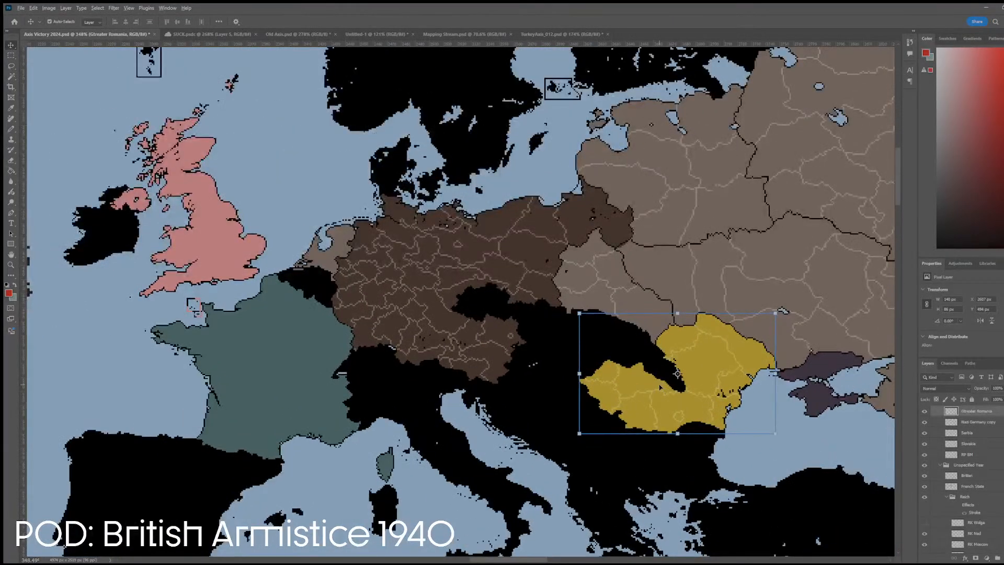
pyautogui.scroll(-2, 662, 388)
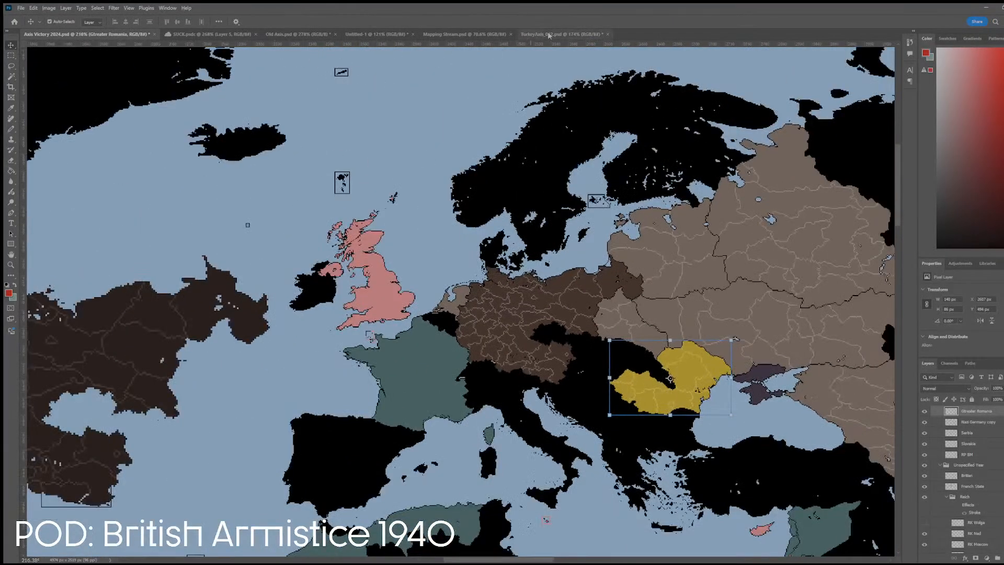
# - Switch to the TurkeyAxis_012.psd map and collapse its What Germany Wants layer group
pyautogui.click(549, 35)
pyautogui.click(944, 487)
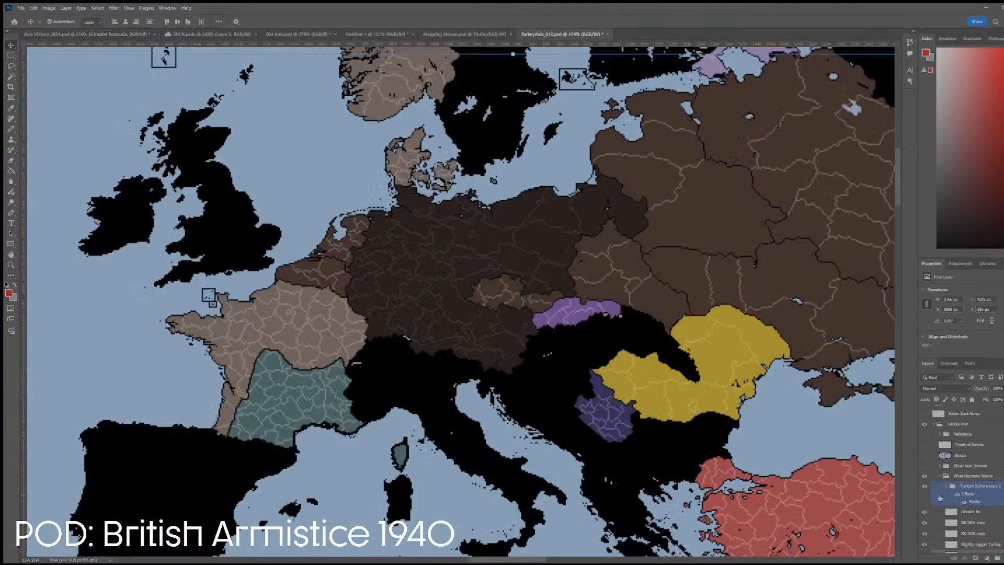
pyautogui.click(957, 476)
pyautogui.click(939, 476)
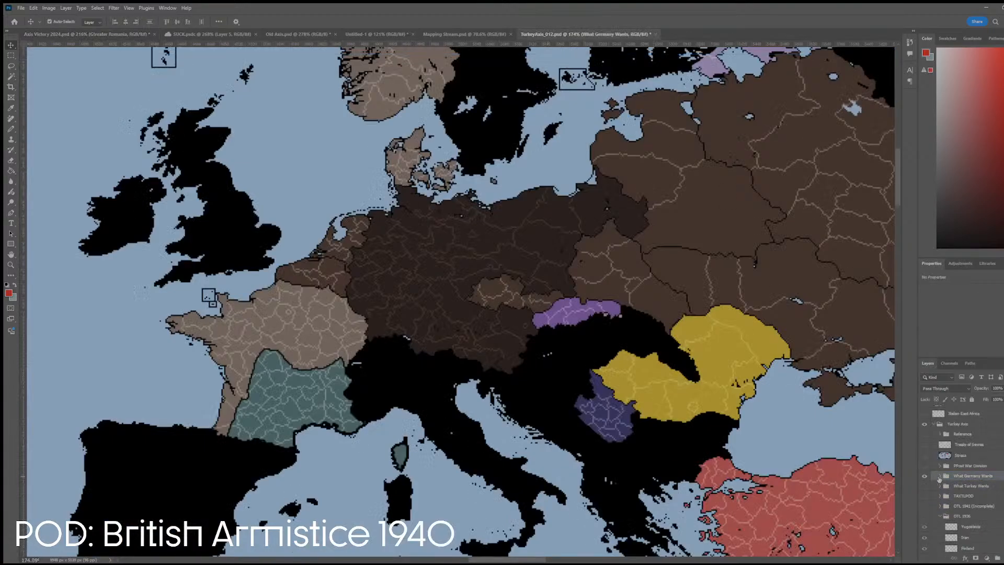
# - Hide the What Germany Wants group, check the OTL 1936 map, and display the incomplete OTL group in its place
pyautogui.click(924, 475)
pyautogui.click(924, 516)
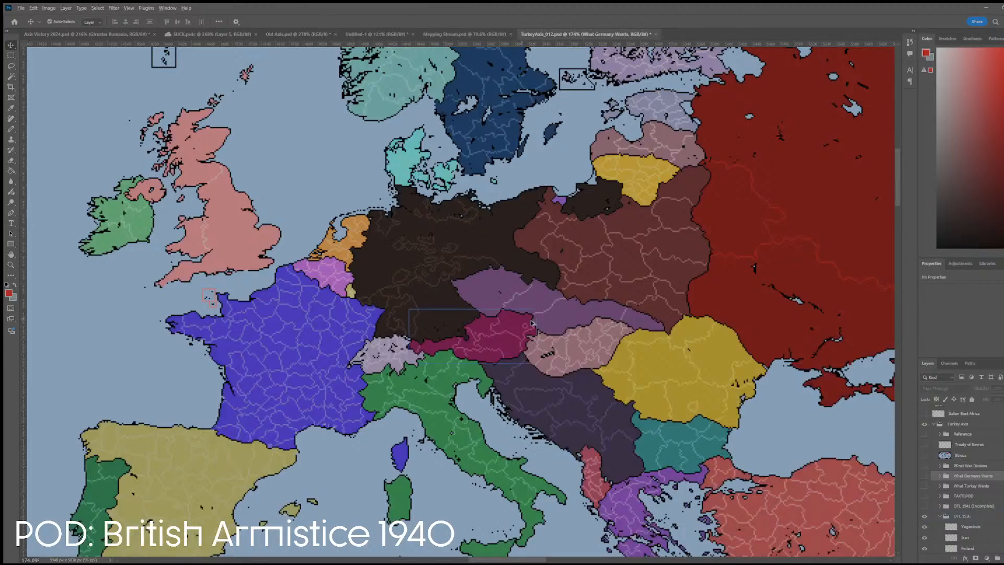
pyautogui.scroll(-5, 534, 328)
pyautogui.scroll(-2, 517, 337)
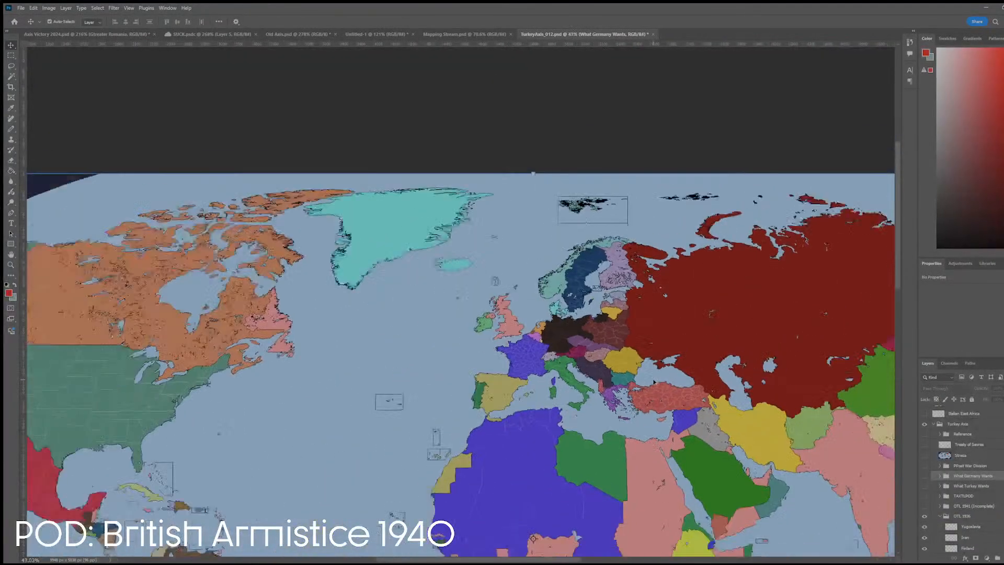
pyautogui.scroll(6, 518, 337)
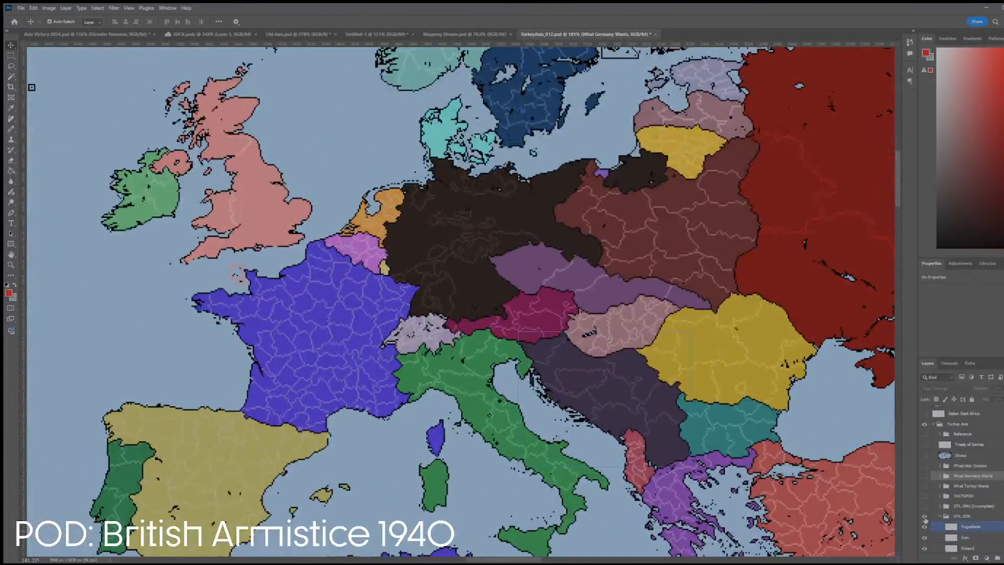
pyautogui.click(924, 516)
pyautogui.click(924, 506)
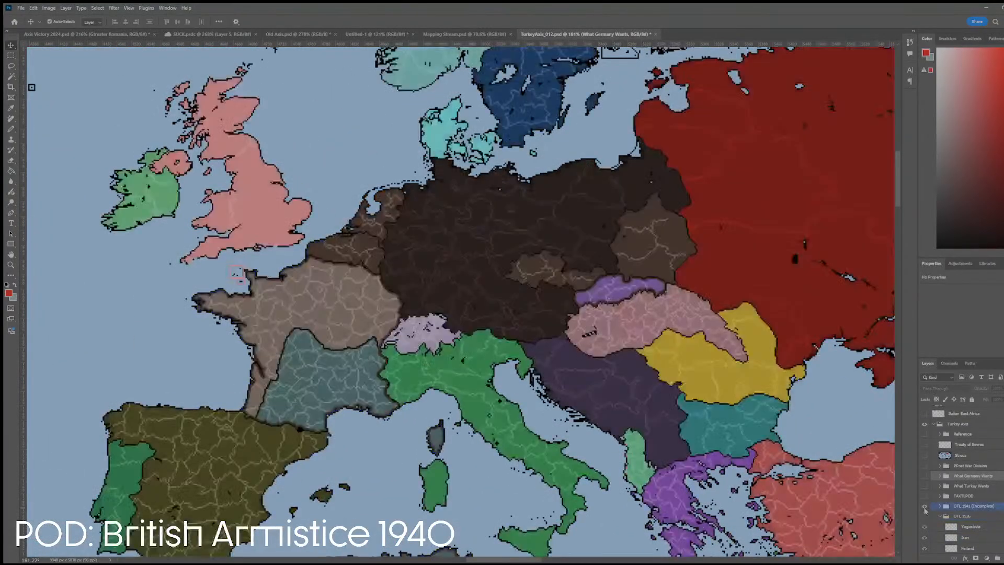
# - Select the Hungary, Yugoslavia, Bulgaria, Greece, Albania, Italy and Iraq layers together
pyautogui.click(585, 335)
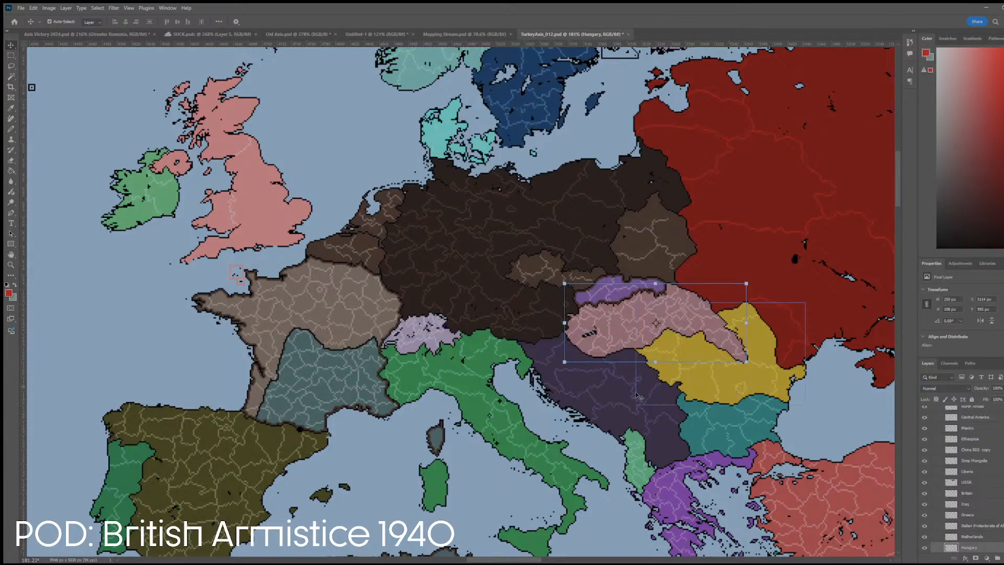
pyautogui.keyDown('shift'); pyautogui.click(603, 398); pyautogui.keyUp('shift')
pyautogui.keyDown('shift'); pyautogui.click(724, 417); pyautogui.keyUp('shift')
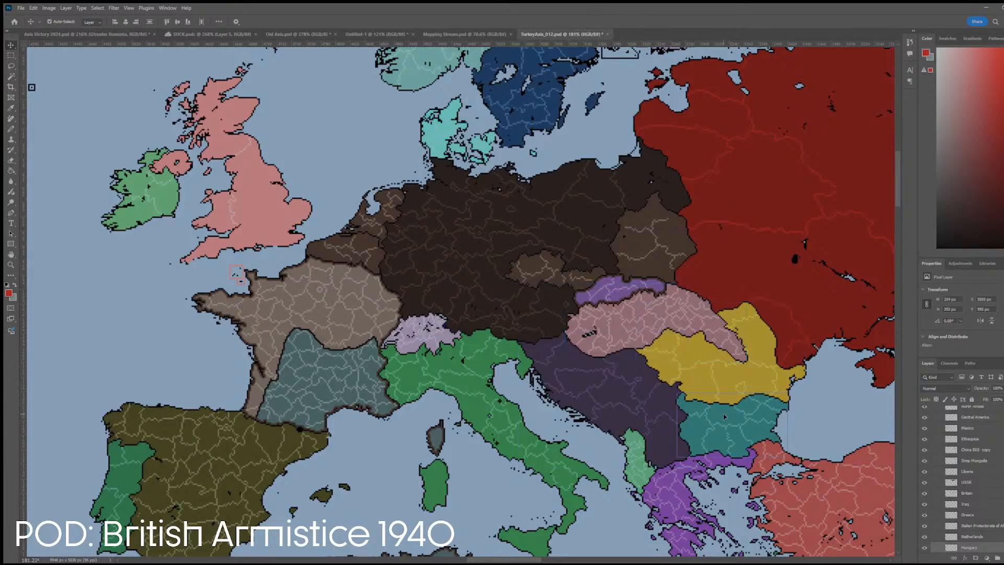
pyautogui.keyDown('shift'); pyautogui.click(665, 494); pyautogui.keyUp('shift')
pyautogui.keyDown('shift'); pyautogui.click(653, 442); pyautogui.keyUp('shift')
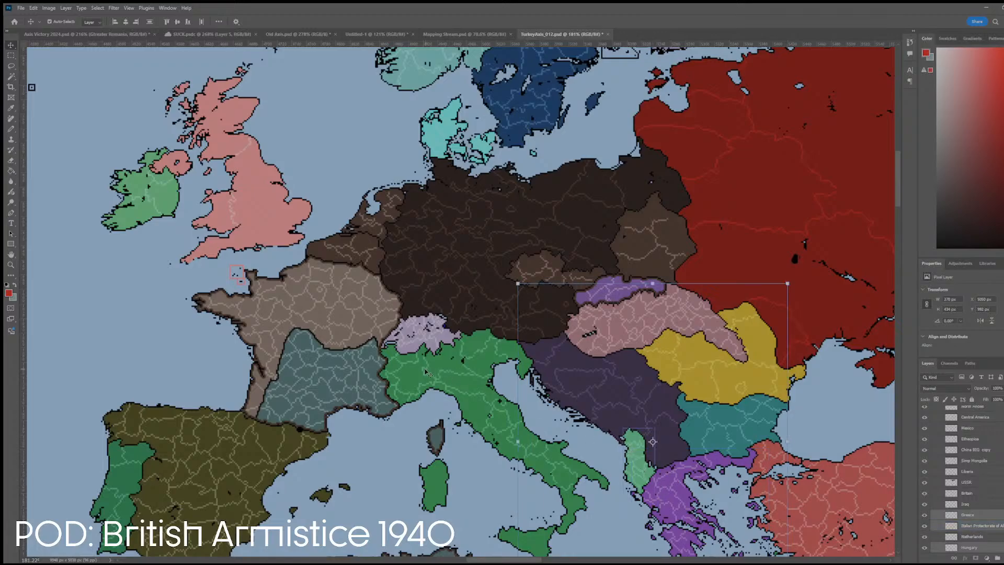
pyautogui.keyDown('shift'); pyautogui.click(489, 380); pyautogui.keyUp('shift')
pyautogui.scroll(-3, 488, 380)
pyautogui.scroll(-2, 480, 408)
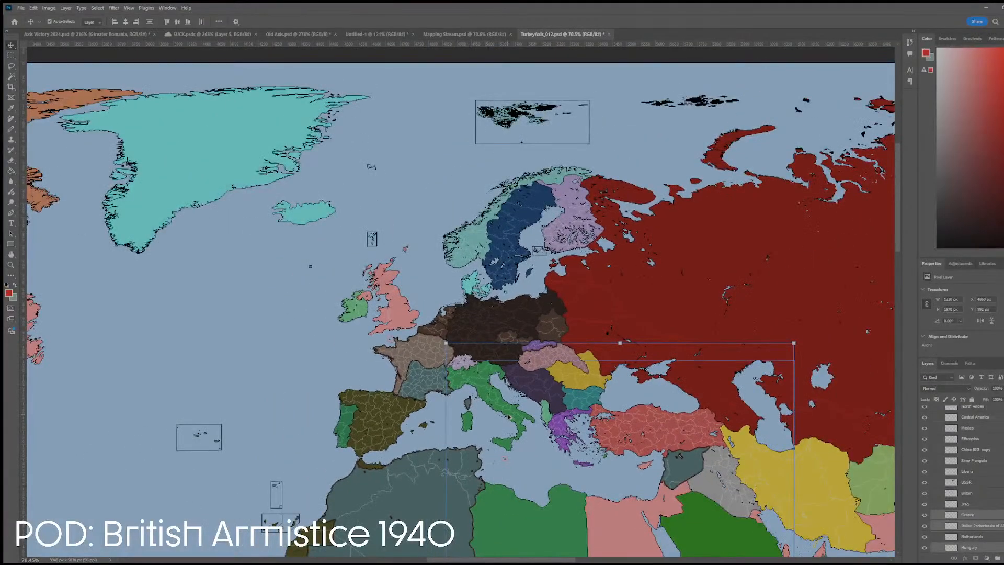
pyautogui.scroll(-3, 479, 407)
pyautogui.scroll(-3, 533, 437)
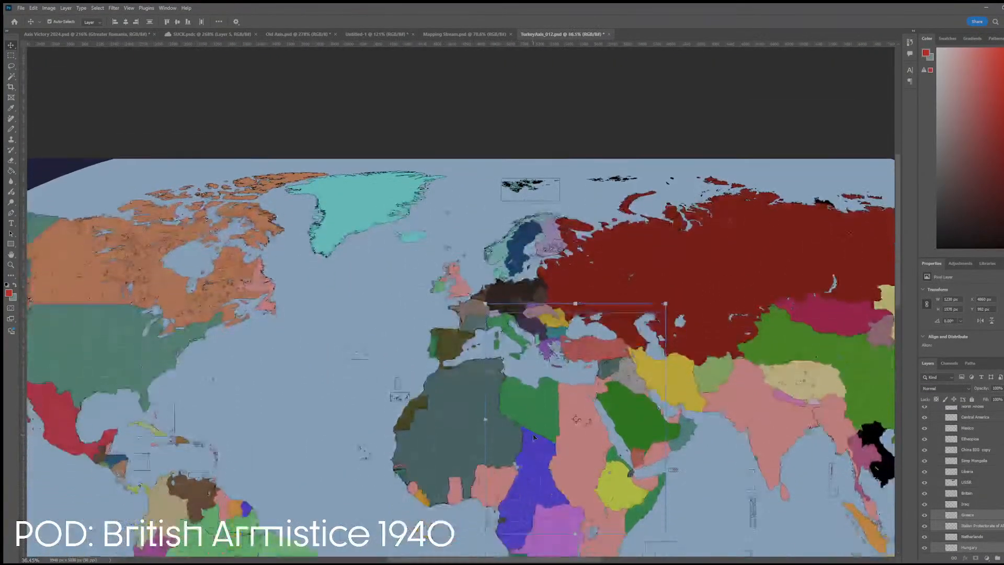
pyautogui.click(654, 506)
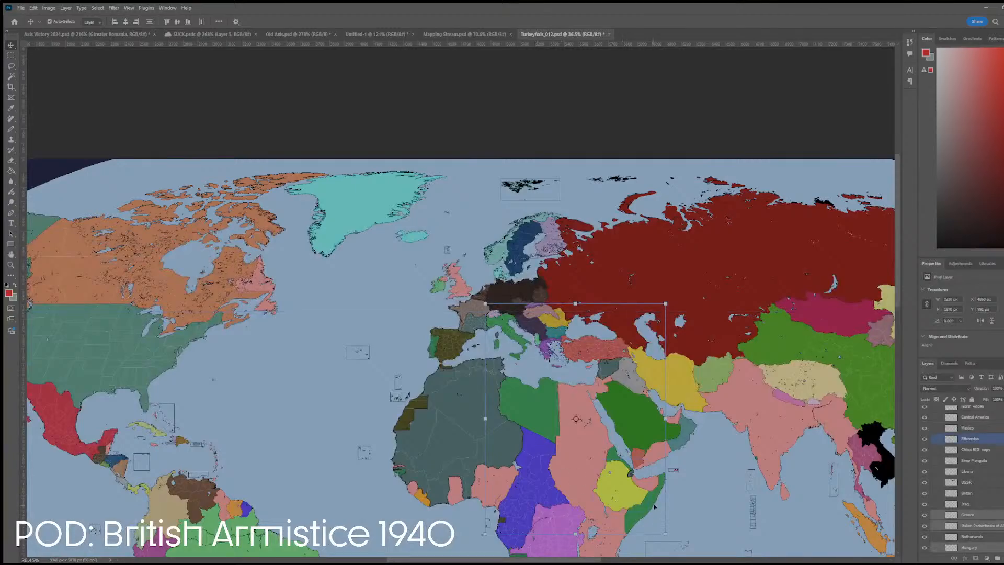
pyautogui.click(635, 385)
pyautogui.hotkey('ctrl', 't')
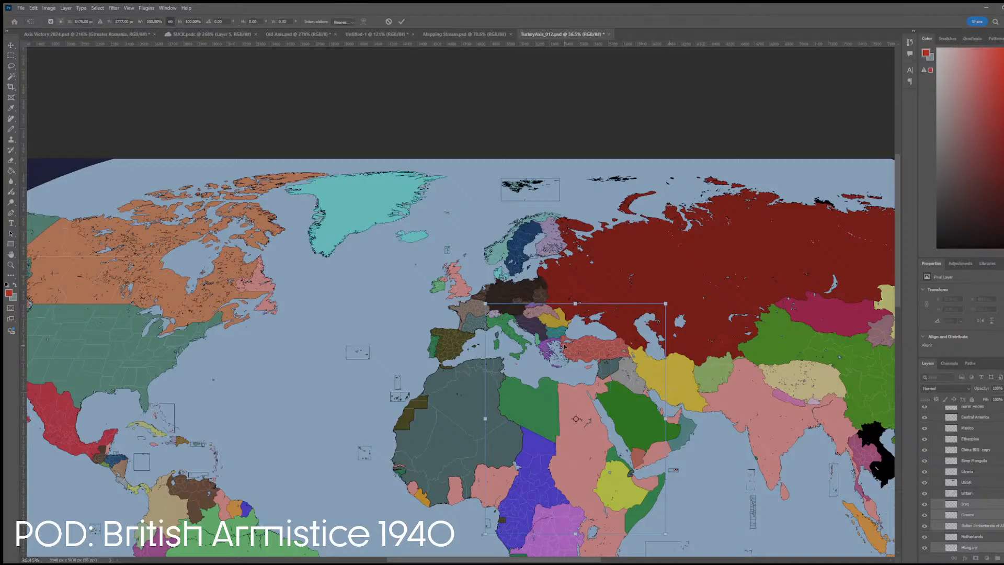
pyautogui.moveTo(506, 335); pyautogui.dragTo(452, 340)
pyautogui.hotkey('ctrl', 'z')
pyautogui.click(18, 47)
# - Add the Iran, Afghanistan and Turkey layers to the selection, checking what is selected with trial moves that are undone
pyautogui.keyDown('shift'); pyautogui.click(685, 384); pyautogui.keyUp('shift')
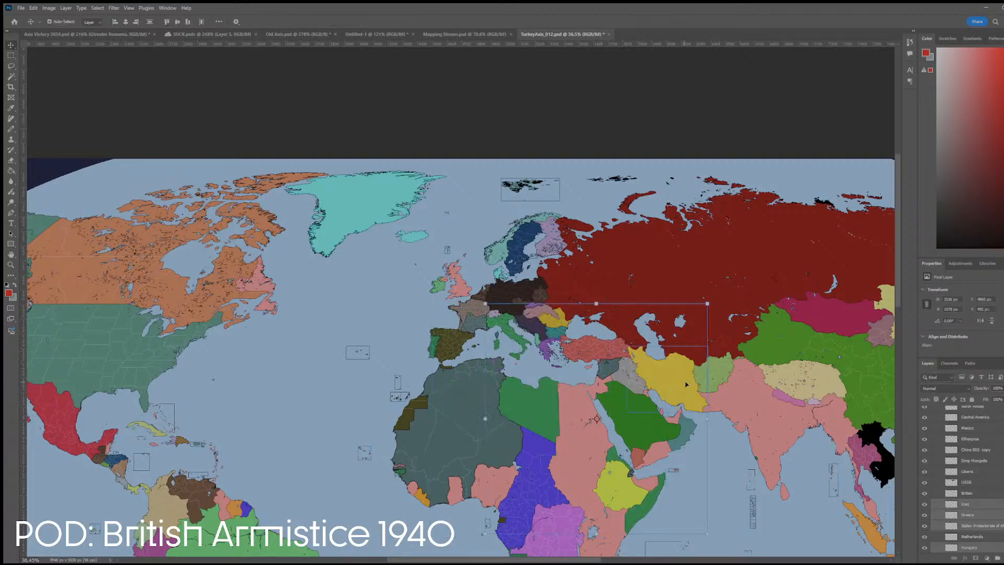
pyautogui.keyDown('shift'); pyautogui.click(722, 367); pyautogui.keyUp('shift')
pyautogui.moveTo(672, 380); pyautogui.dragTo(704, 385)
pyautogui.hotkey('ctrl', 'z')
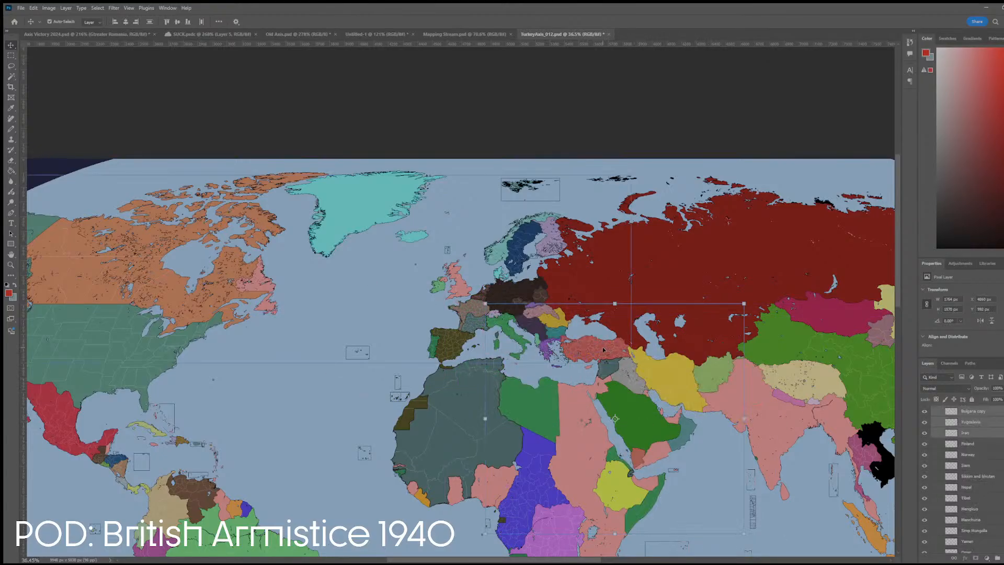
pyautogui.moveTo(603, 350); pyautogui.dragTo(502, 368)
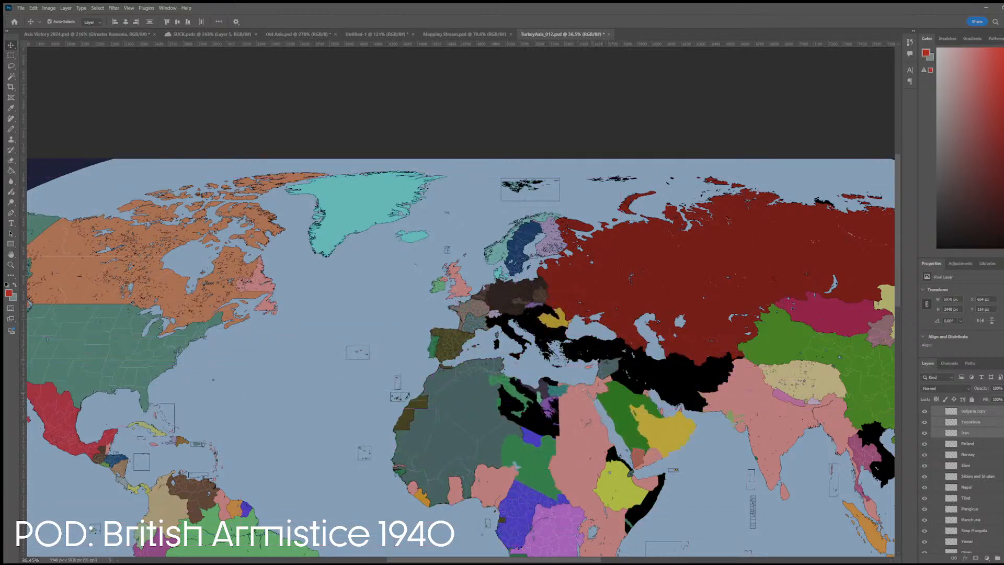
pyautogui.hotkey('ctrl', 'z')
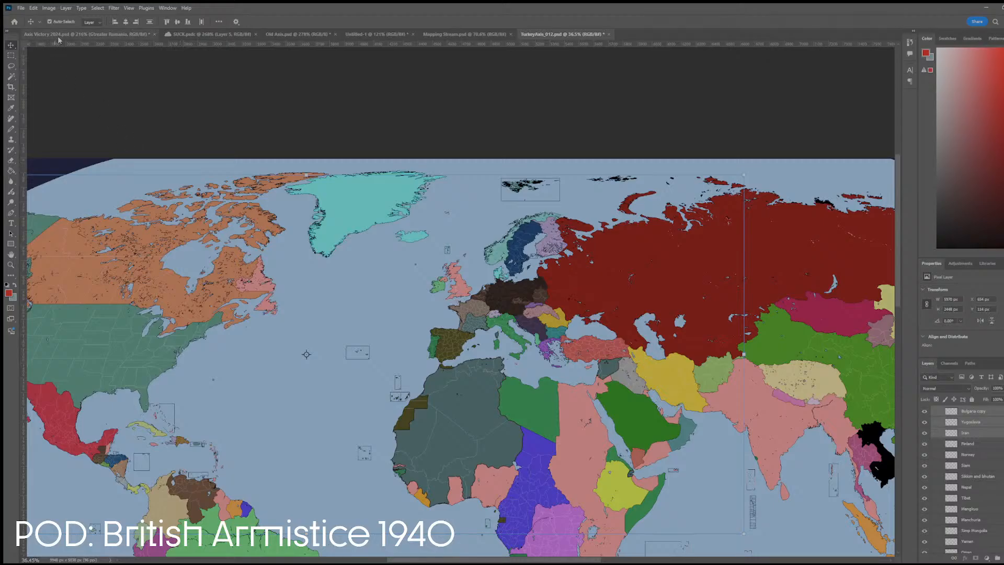
# - Copy the selected country layers from TurkeyAxis_012.psd into Group 1 of the Axis Victory 2024.psd map
pyautogui.click(86, 34)
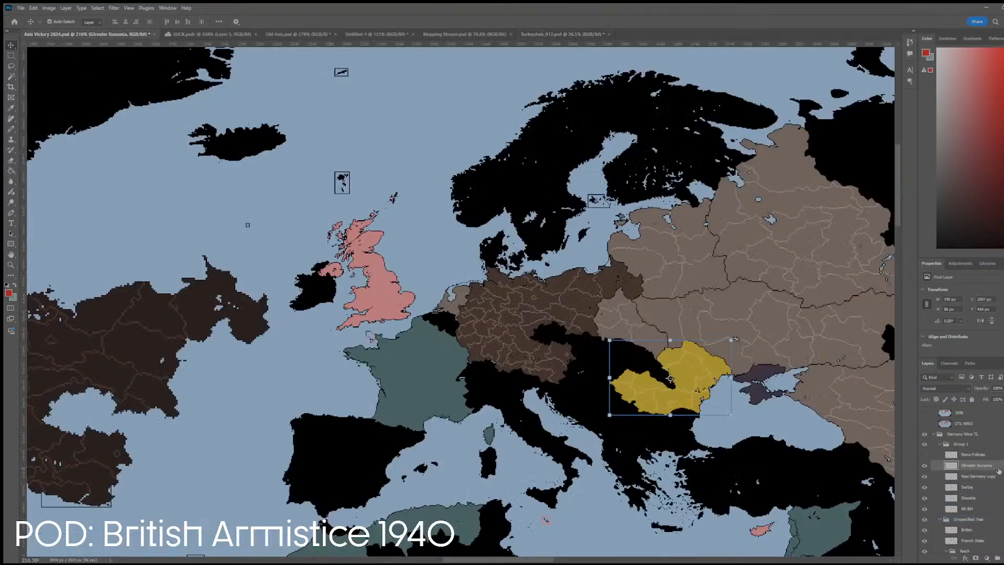
pyautogui.click(964, 445)
pyautogui.click(528, 34)
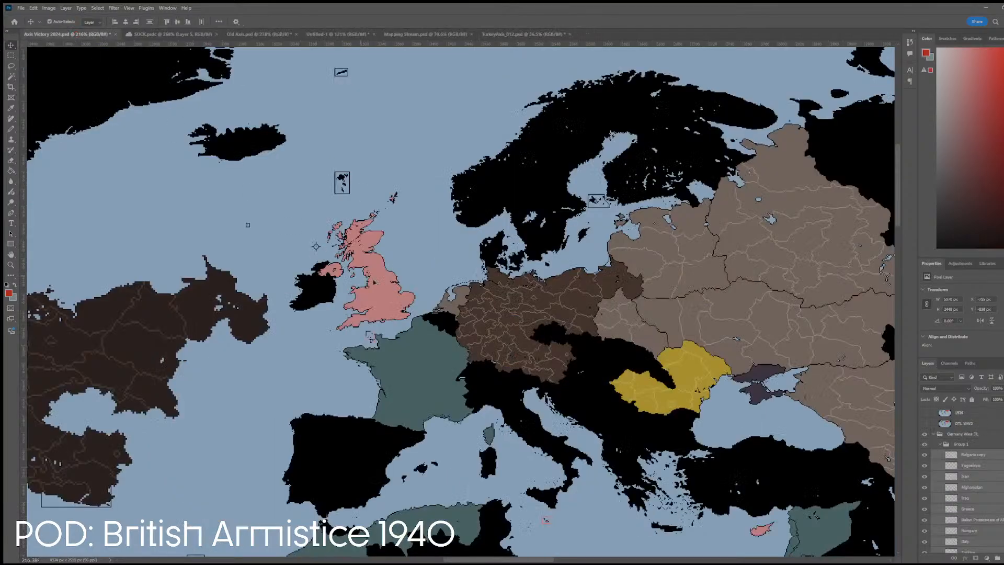
# - Scale the copied country layers to 50% in width and height
pyautogui.scroll(-5, 380, 277)
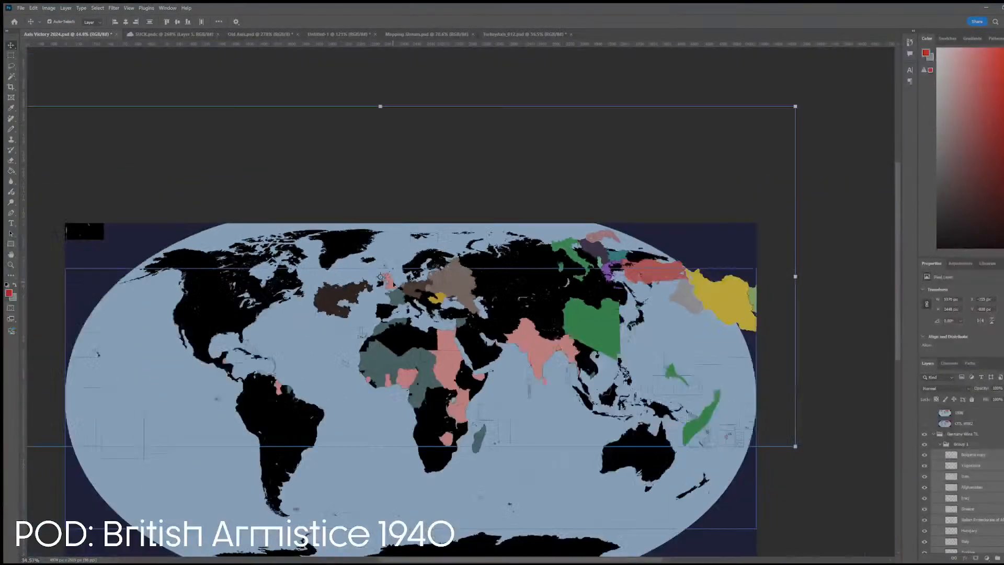
pyautogui.scroll(-3, 381, 278)
pyautogui.moveTo(536, 288); pyautogui.dragTo(486, 349)
pyautogui.hotkey('ctrl', 't')
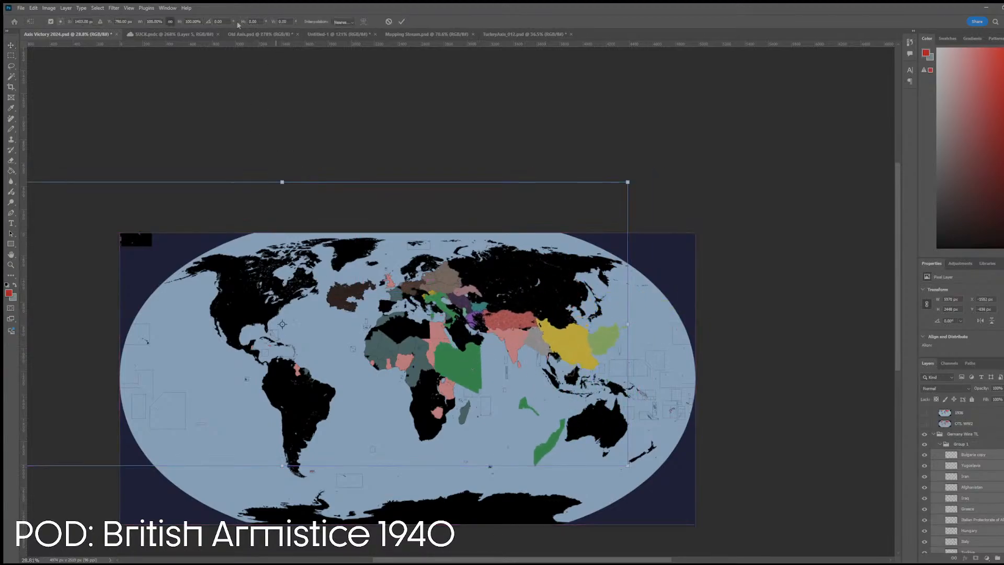
pyautogui.doubleClick(197, 22)
pyautogui.write('50')
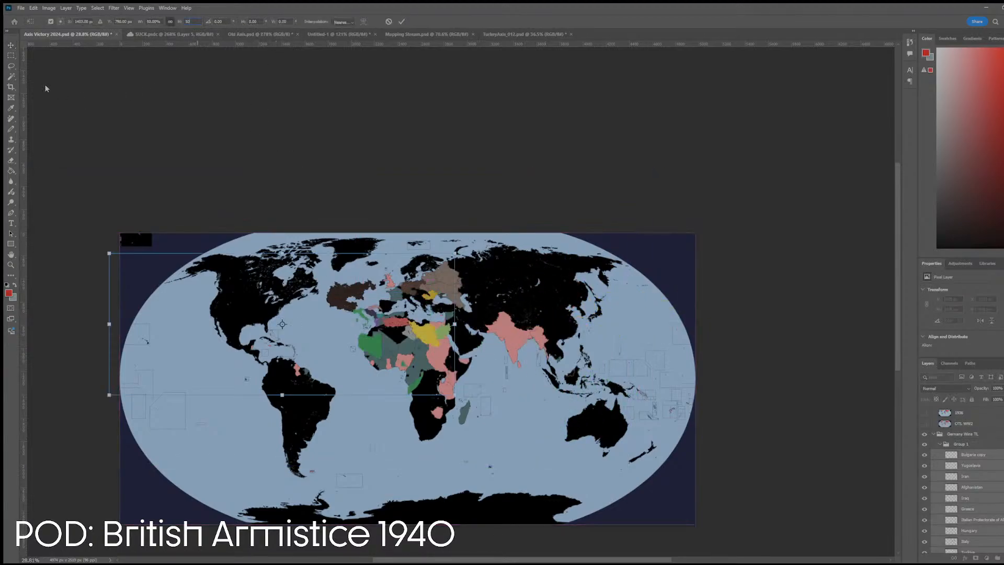
pyautogui.press('Return')
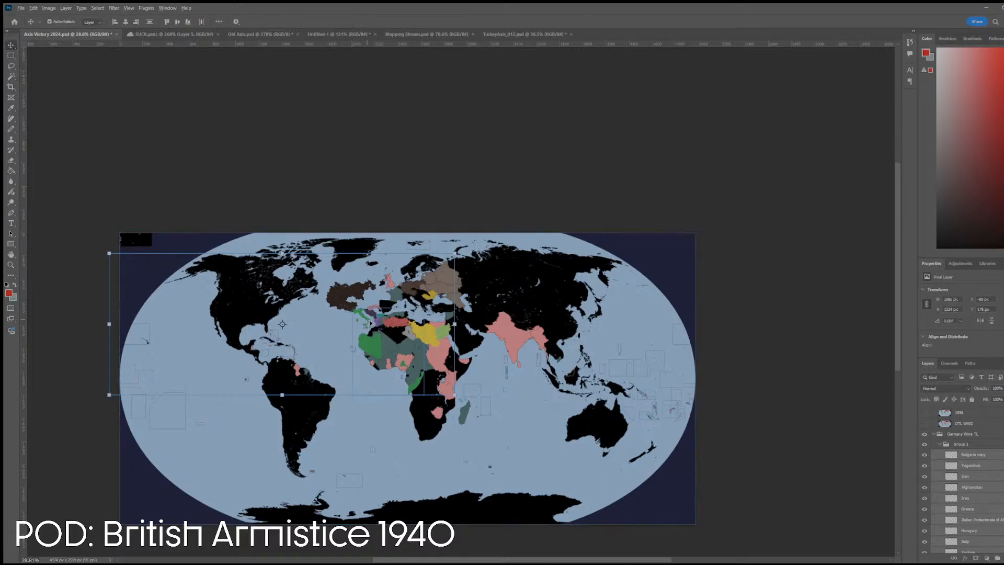
# - Move the scaled country layers into place over Europe and the Middle East, aligning them with the map's coastlines
pyautogui.scroll(5, 345, 307)
pyautogui.moveTo(343, 306); pyautogui.dragTo(599, 231)
pyautogui.scroll(10, 599, 230)
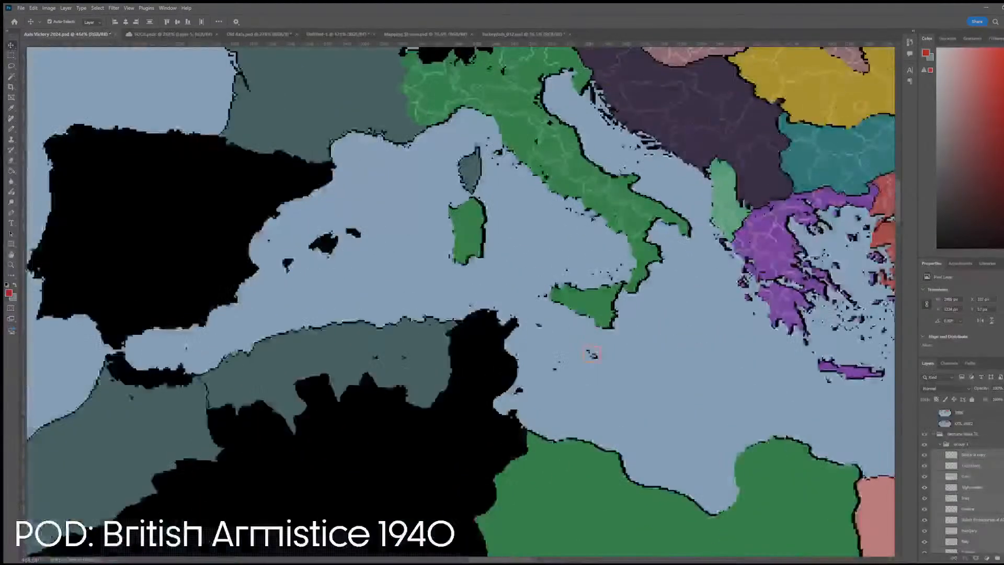
pyautogui.scroll(-10, 608, 194)
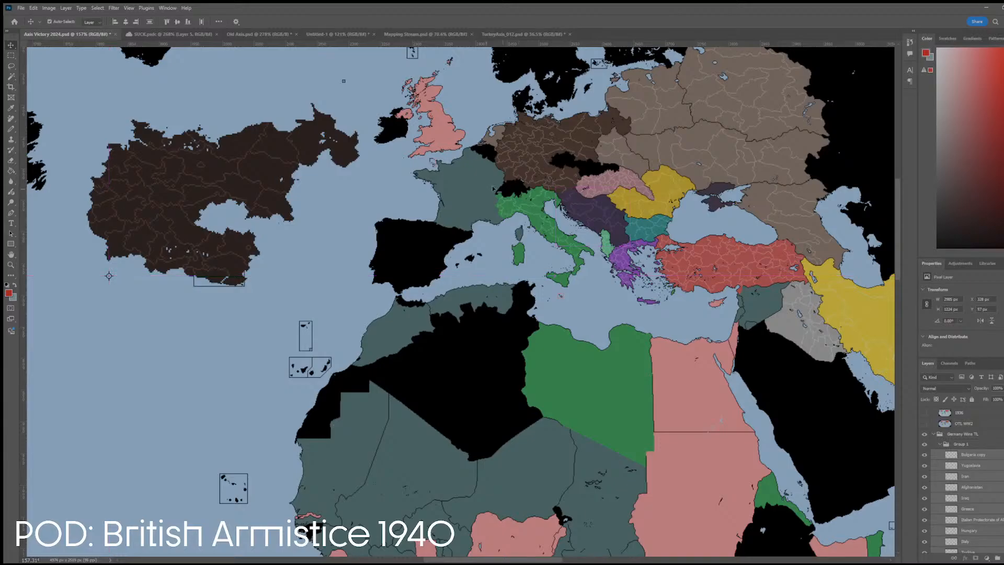
# - Erase the stray teal pixels from the French State layer along the German and Swiss border with a one-pixel eraser
pyautogui.scroll(4, 512, 167)
pyautogui.scroll(10, 512, 168)
pyautogui.click(414, 197)
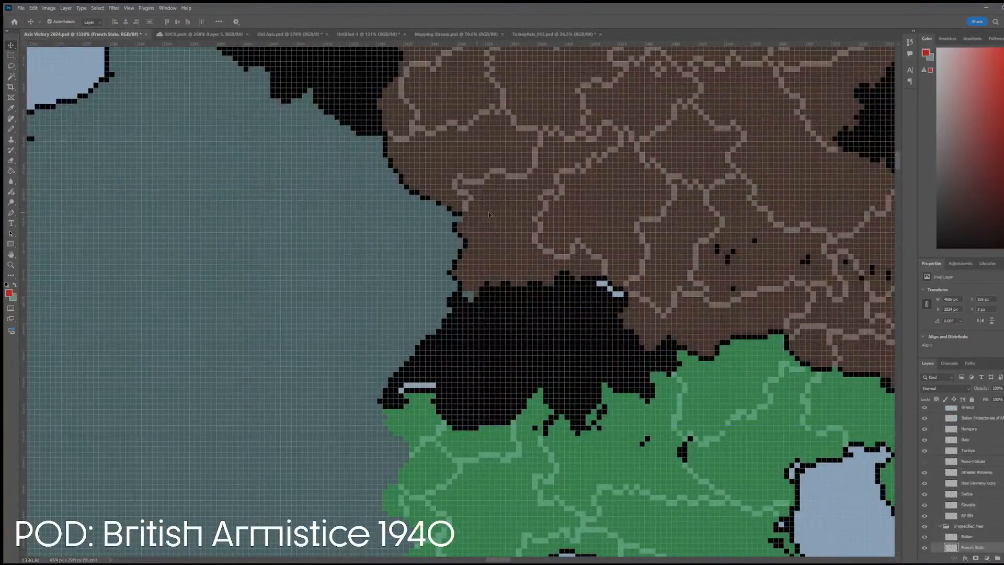
pyautogui.scroll(1, 413, 196)
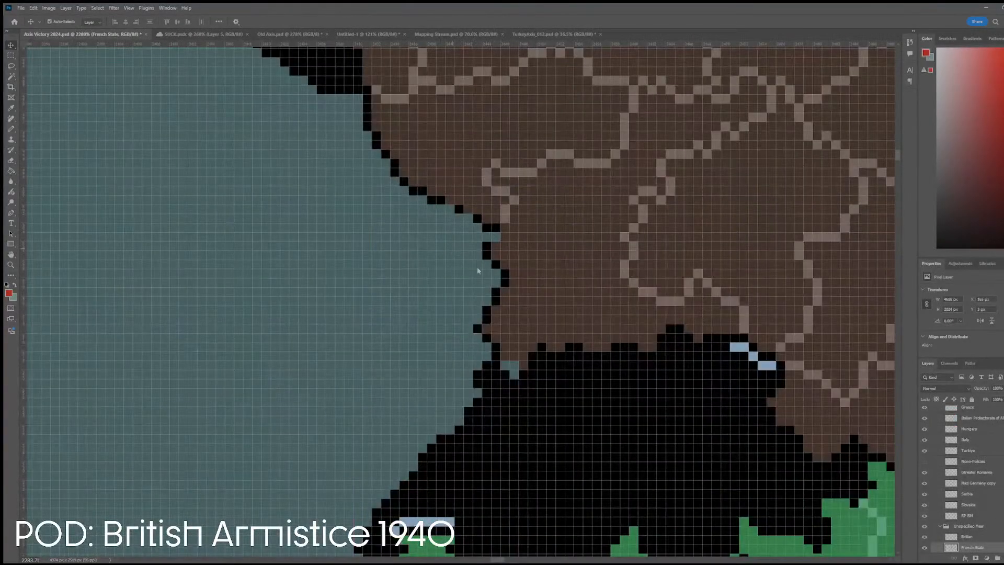
pyautogui.press('e')
pyautogui.press('[')
pyautogui.press('[')
pyautogui.press('[')
pyautogui.press('[')
pyautogui.press('[')
pyautogui.press('[')
pyautogui.press('[')
pyautogui.press('[')
pyautogui.press('[')
pyautogui.press('[')
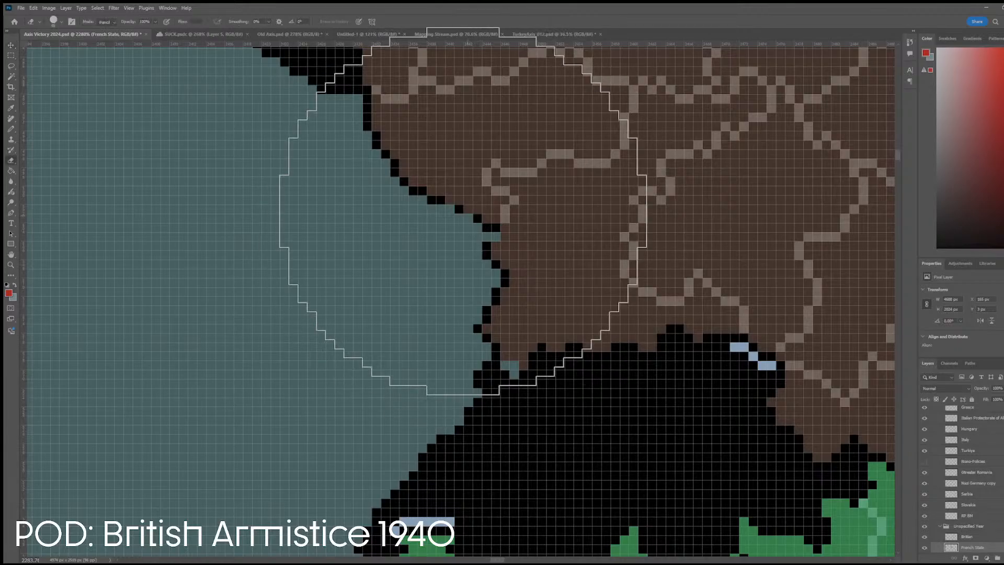
pyautogui.click(469, 218)
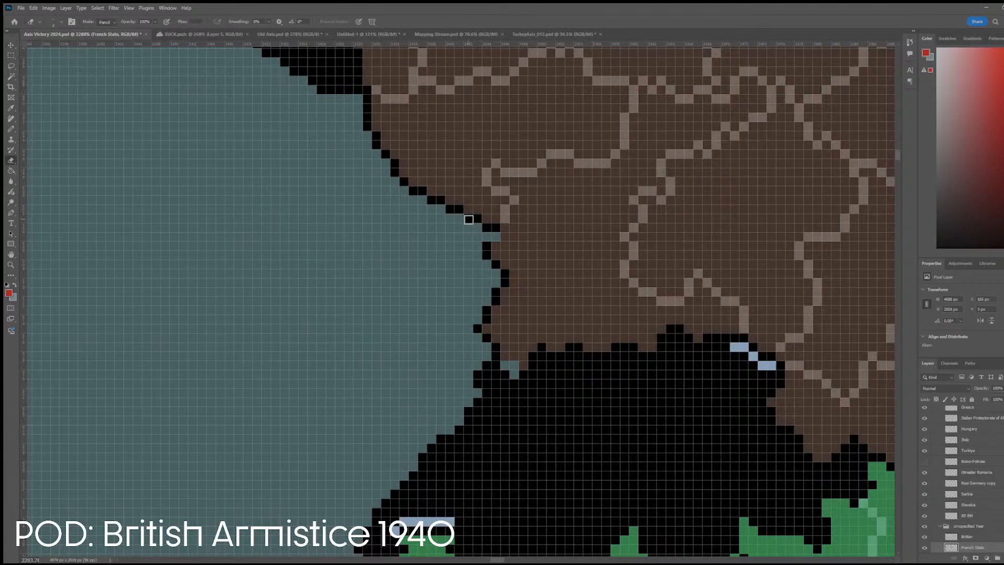
pyautogui.click(497, 236)
pyautogui.click(513, 372)
# - Select Italy's green territory with the Magic Wand and invert the selection, ready to erase on the French State layer
pyautogui.scroll(-10, 511, 383)
pyautogui.scroll(2, 475, 451)
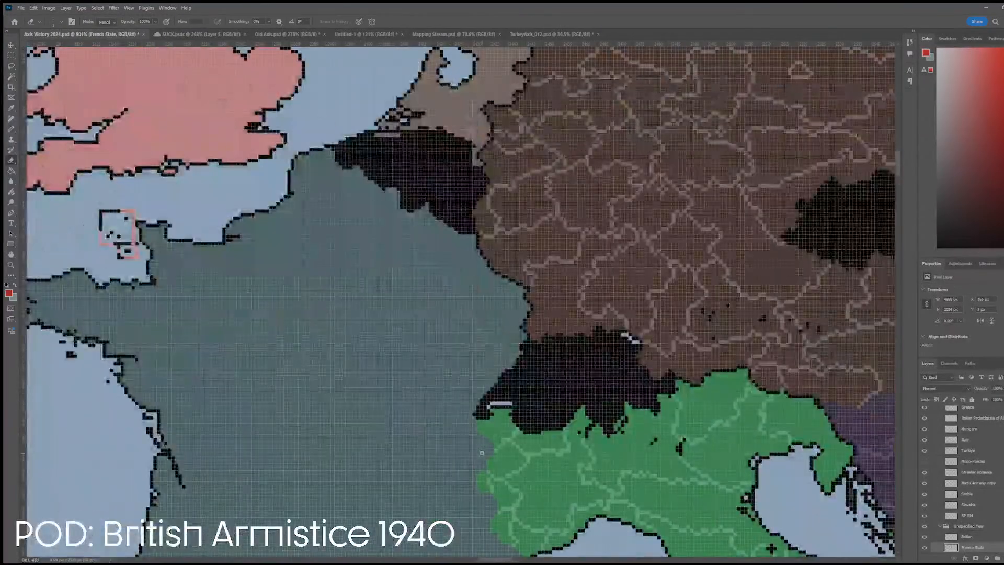
pyautogui.press('w')
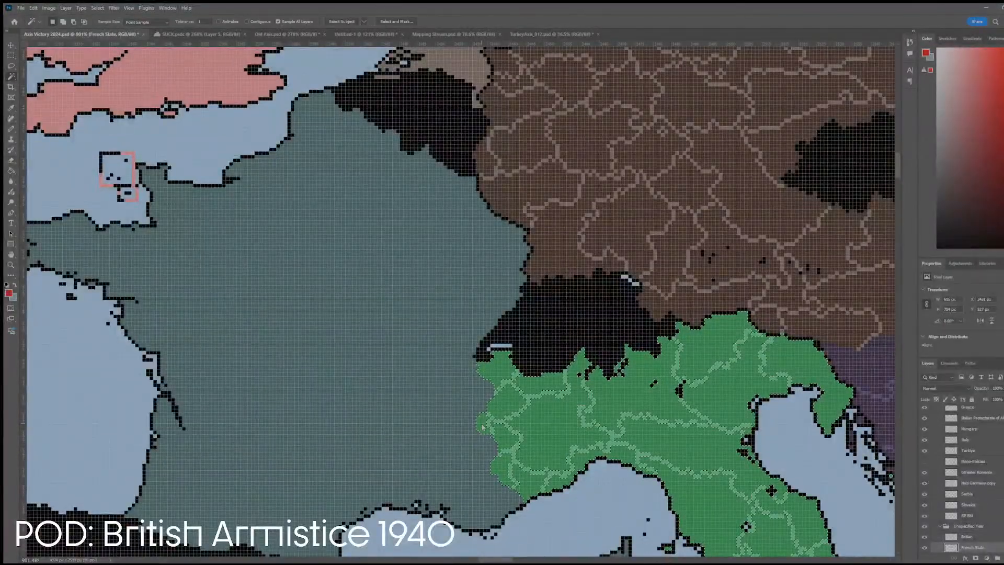
pyautogui.click(483, 426)
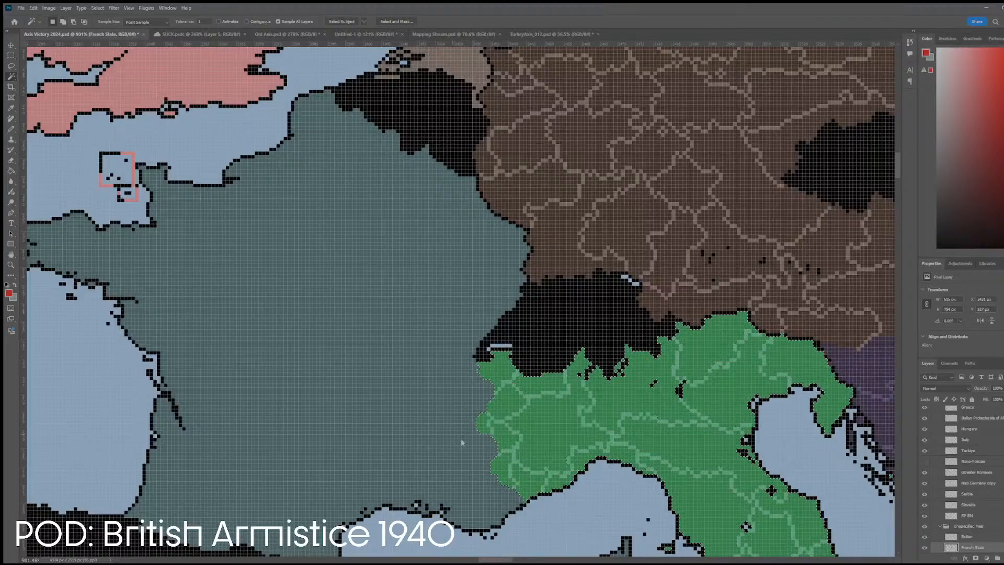
pyautogui.scroll(-5, 482, 438)
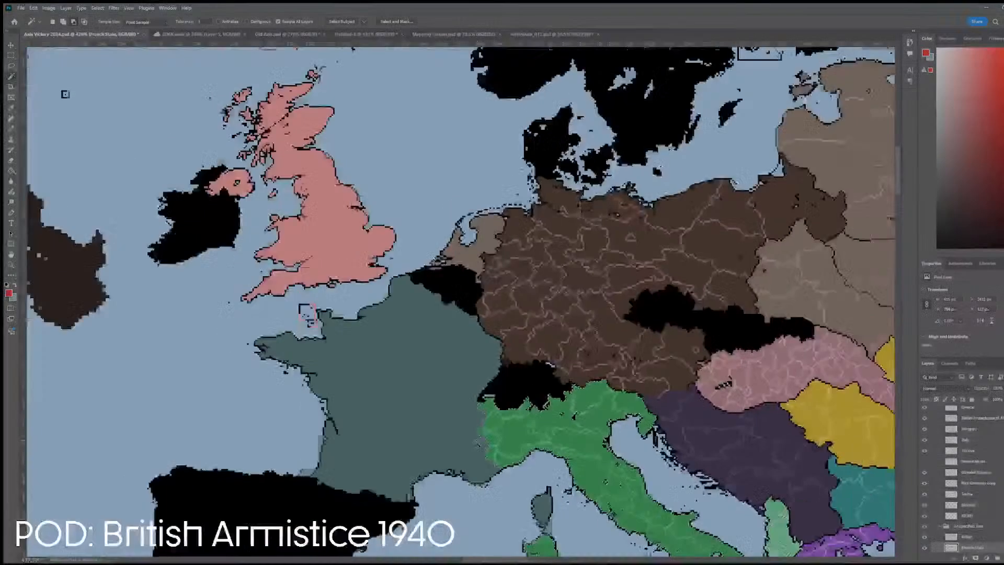
pyautogui.scroll(5, 523, 472)
pyautogui.press('b')
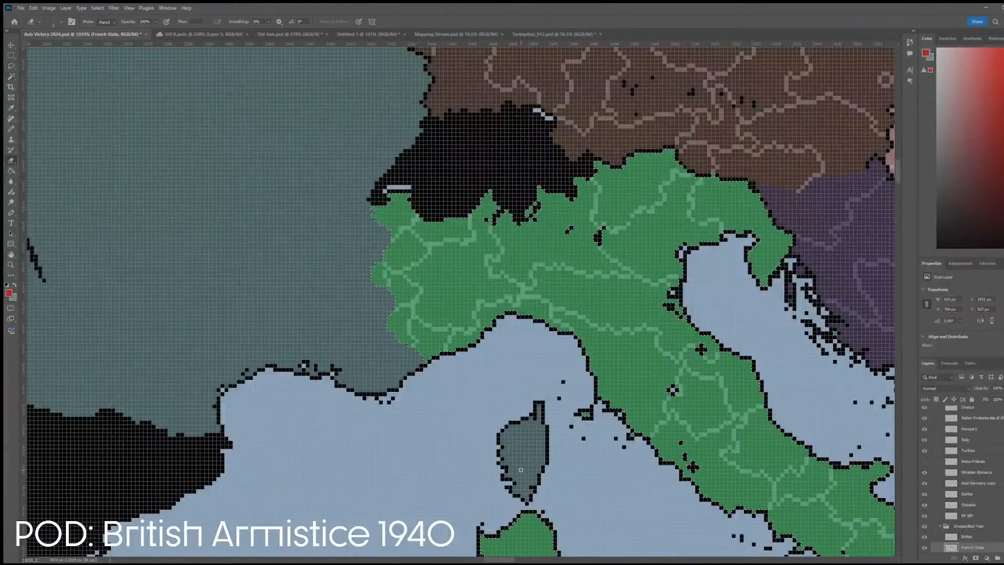
pyautogui.hotkey('ctrl', 'd')
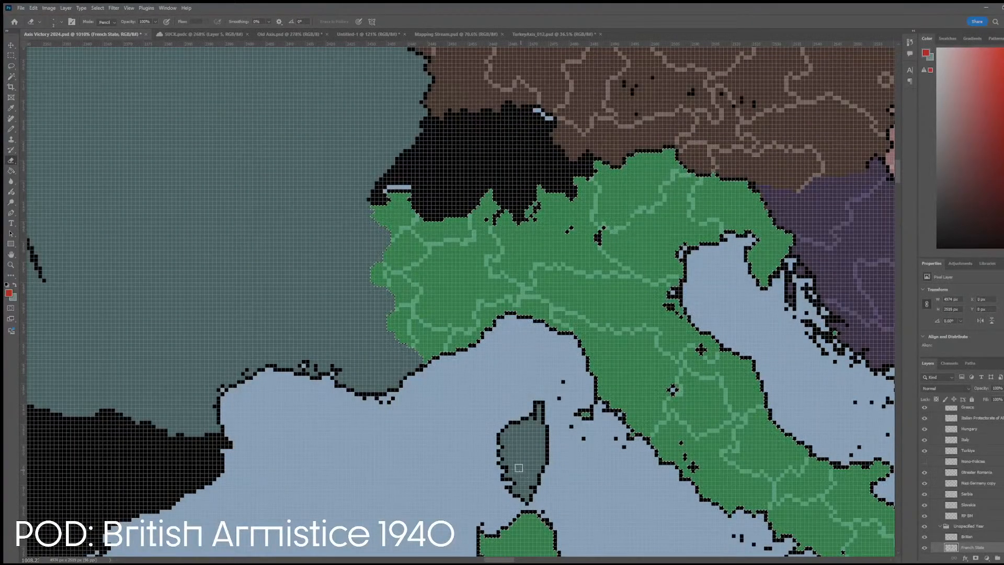
pyautogui.press(']')
pyautogui.press(']')
pyautogui.press(']')
pyautogui.press(']')
pyautogui.press(']')
pyautogui.press(']')
pyautogui.press(']')
pyautogui.press(']')
pyautogui.press(']')
pyautogui.press(']')
pyautogui.press(']')
pyautogui.press(']')
pyautogui.press('[')
pyautogui.press('[')
pyautogui.press('[')
pyautogui.press('[')
pyautogui.press('[')
pyautogui.press('[')
pyautogui.press('[')
pyautogui.press('[')
pyautogui.press('[')
pyautogui.press('[')
pyautogui.press('[')
pyautogui.press('[')
# - Erase a one-pixel black border line from the French State layer along the Italian frontier, starting southwest of Switzerland
pyautogui.scroll(3, 373, 358)
pyautogui.scroll(1, 373, 358)
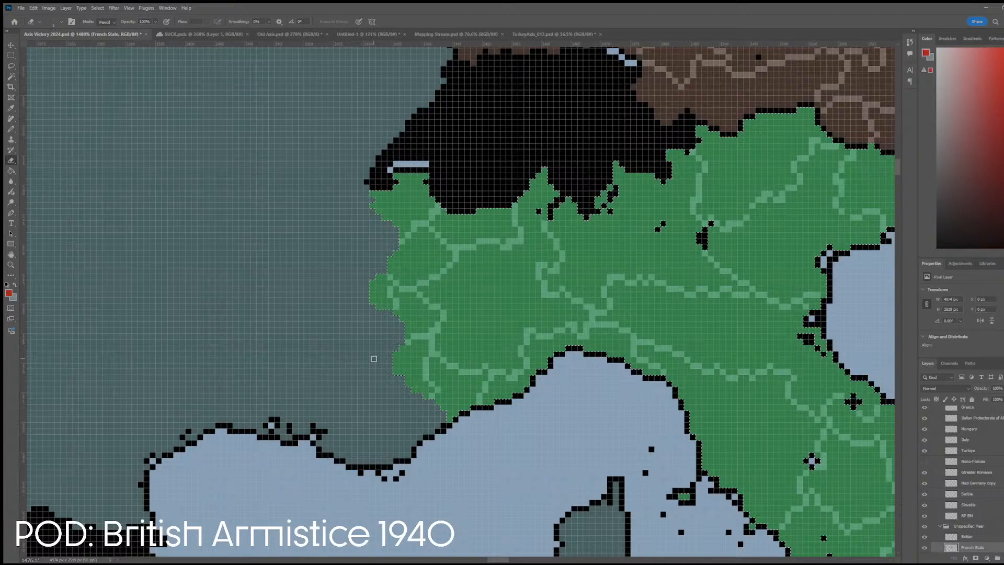
pyautogui.scroll(5, 368, 244)
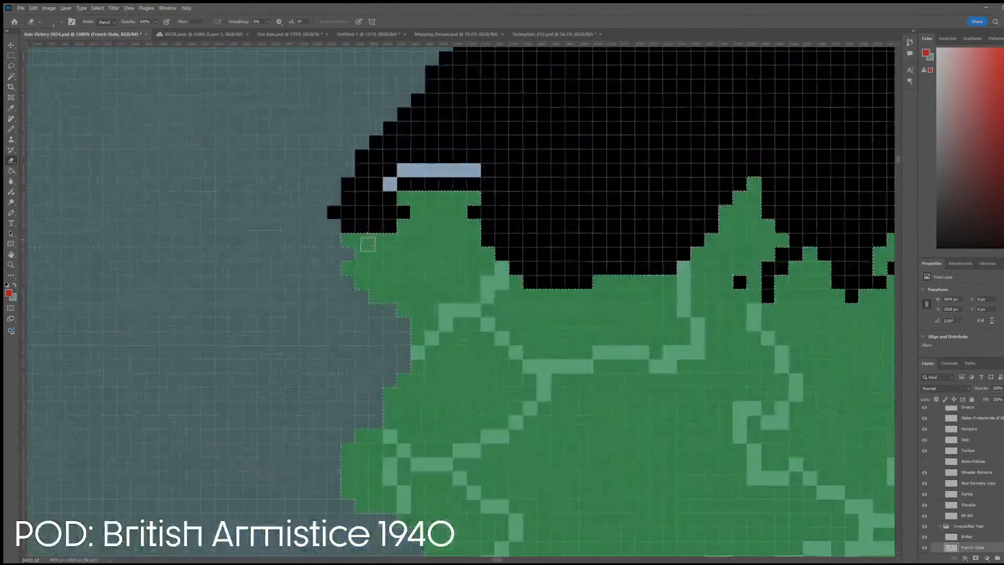
pyautogui.click(333, 252)
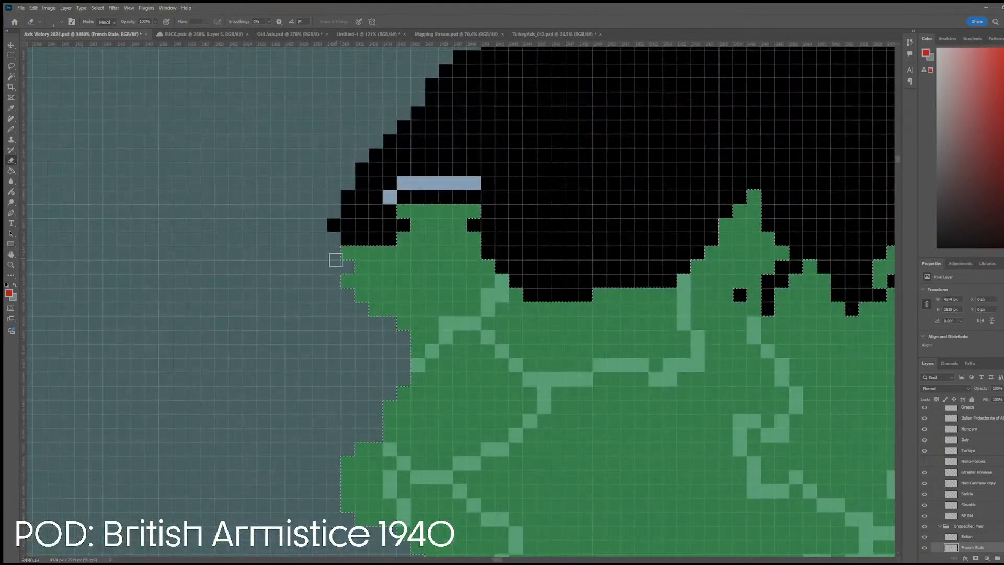
pyautogui.click(348, 267)
pyautogui.click(331, 284)
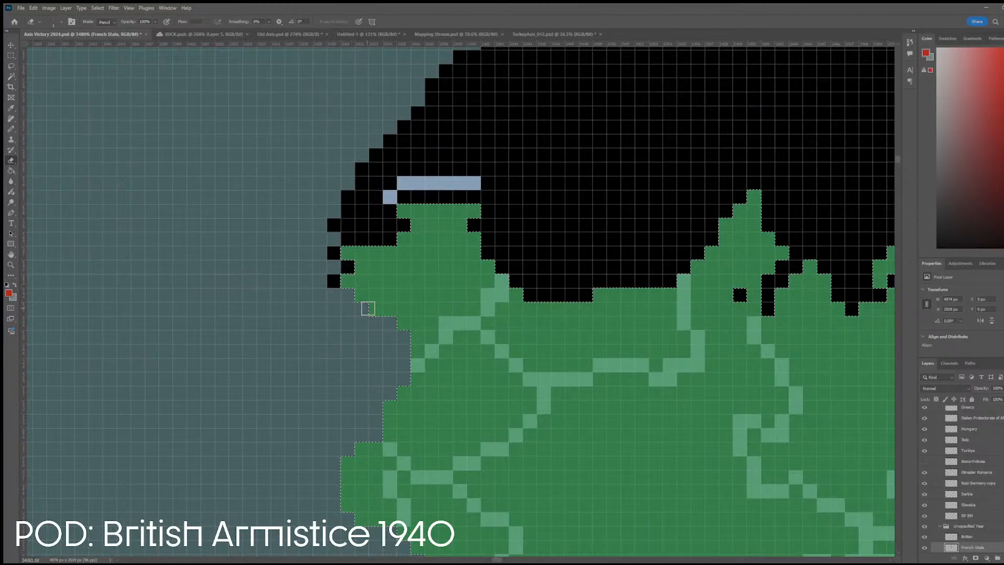
pyautogui.keyDown('shift'); pyautogui.click(375, 323); pyautogui.keyUp('shift')
pyautogui.click(389, 323)
pyautogui.moveTo(407, 333)
pyautogui.mouseDown()
pyautogui.moveTo(414, 407)
pyautogui.moveTo(393, 394)
pyautogui.moveTo(382, 404)
pyautogui.moveTo(358, 437)
pyautogui.mouseUp()
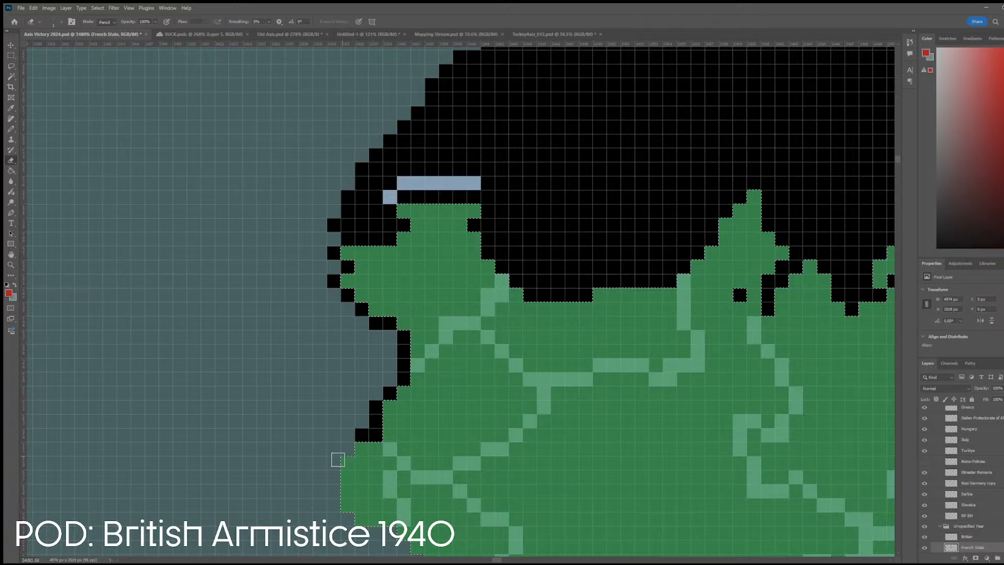
pyautogui.scroll(-5, 355, 454)
pyautogui.scroll(4, 353, 451)
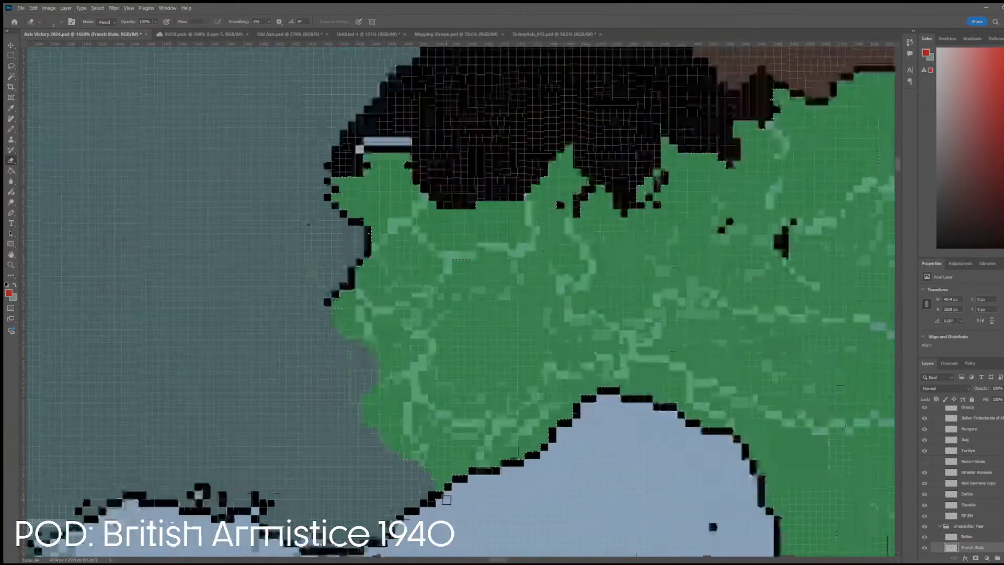
# - Erase the French State pixels along the France–Italy border to uncover the black border line down to the coast
pyautogui.moveTo(426, 473)
pyautogui.mouseDown()
pyautogui.moveTo(323, 391)
pyautogui.moveTo(319, 350)
pyautogui.moveTo(331, 351)
pyautogui.moveTo(343, 329)
pyautogui.mouseUp()
pyautogui.moveTo(343, 283)
pyautogui.mouseDown()
pyautogui.moveTo(286, 259)
pyautogui.moveTo(273, 246)
pyautogui.moveTo(273, 214)
pyautogui.mouseUp()
pyautogui.scroll(-5, 296, 264)
# - Select Corsica alone with a contiguous Magic Wand selection and delete its fill from the French State layer
pyautogui.press('w')
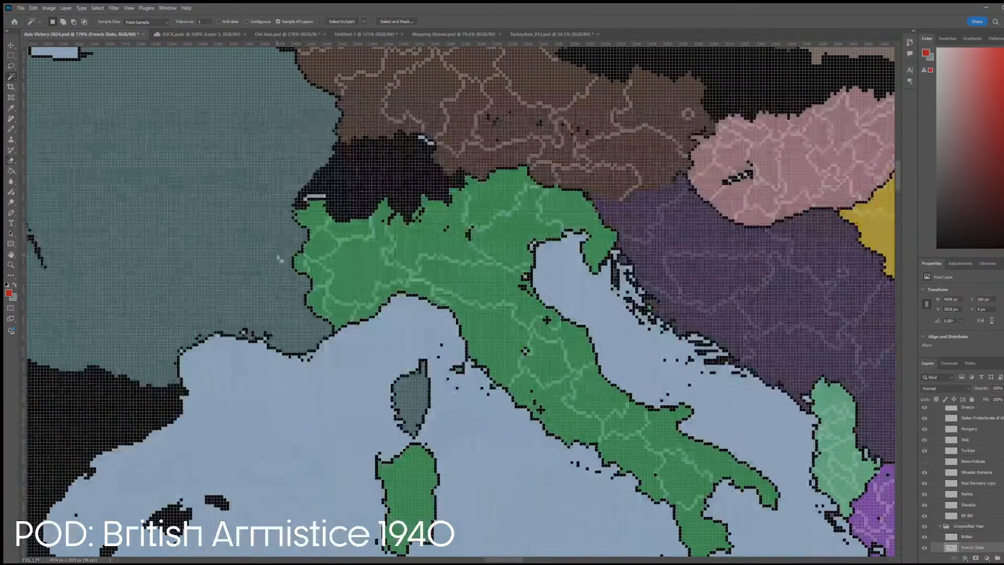
pyautogui.scroll(-5, 482, 355)
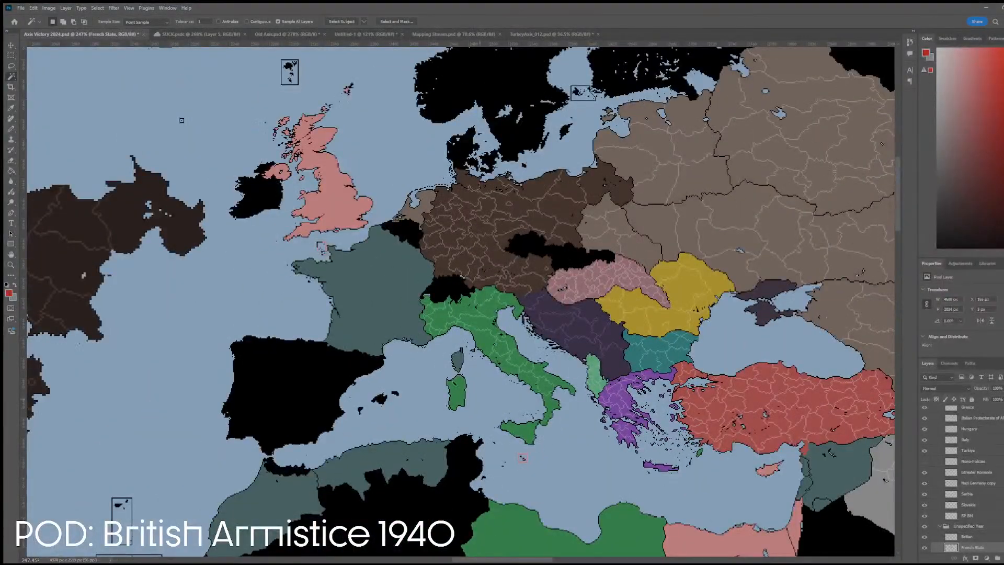
pyautogui.scroll(8, 459, 367)
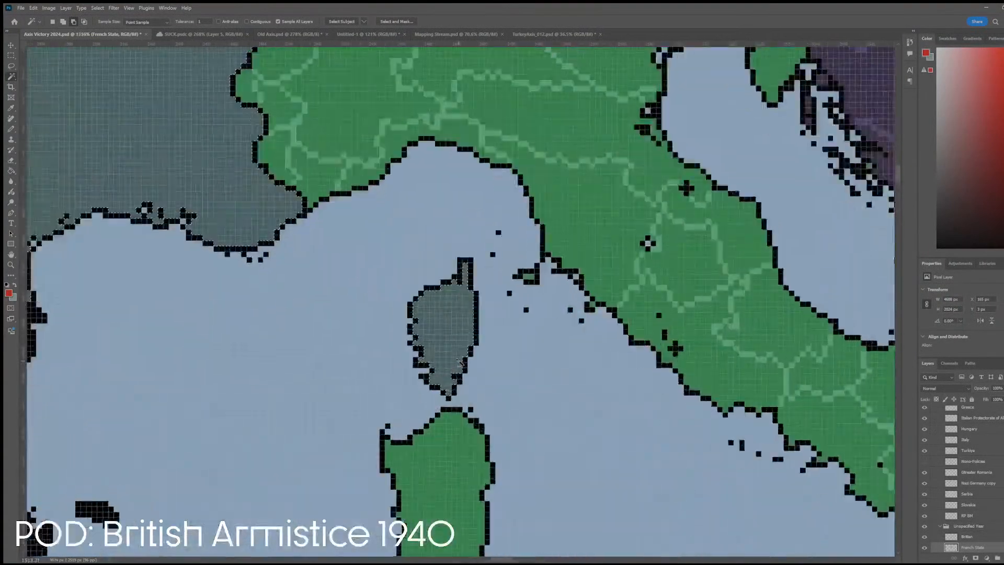
pyautogui.click(247, 21)
pyautogui.click(447, 309)
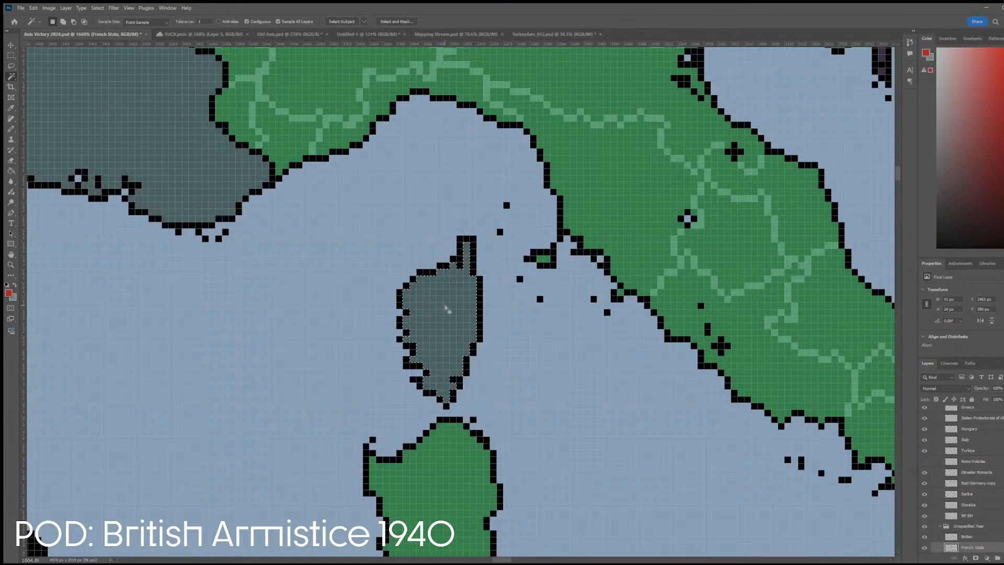
pyautogui.press('Delete')
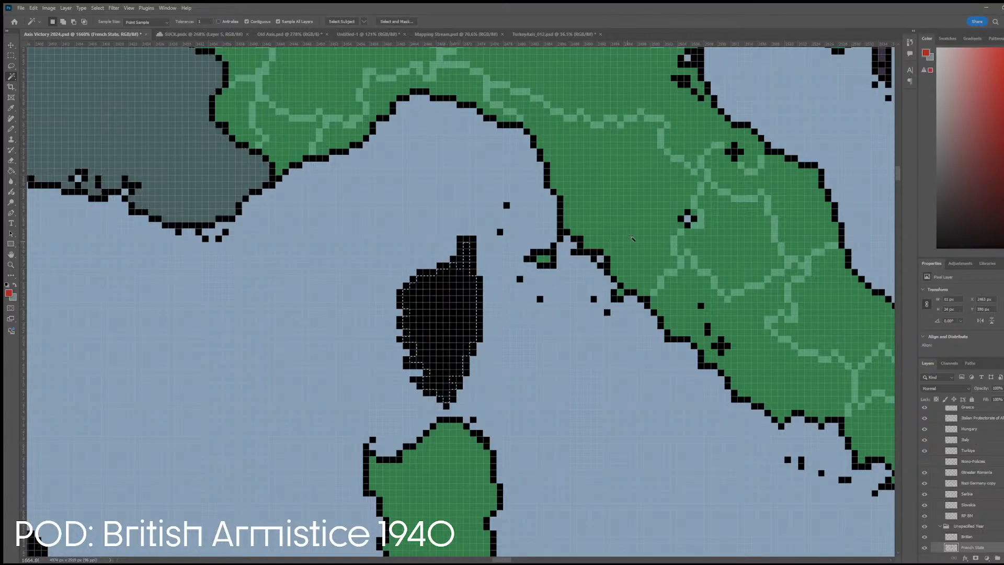
# - Fill the Corsica selection with Italy's sampled green on the Italy layer and clear the selection
pyautogui.keyDown('ctrl'); pyautogui.click(544, 260); pyautogui.keyUp('ctrl')
pyautogui.press('i')
pyautogui.click(543, 261)
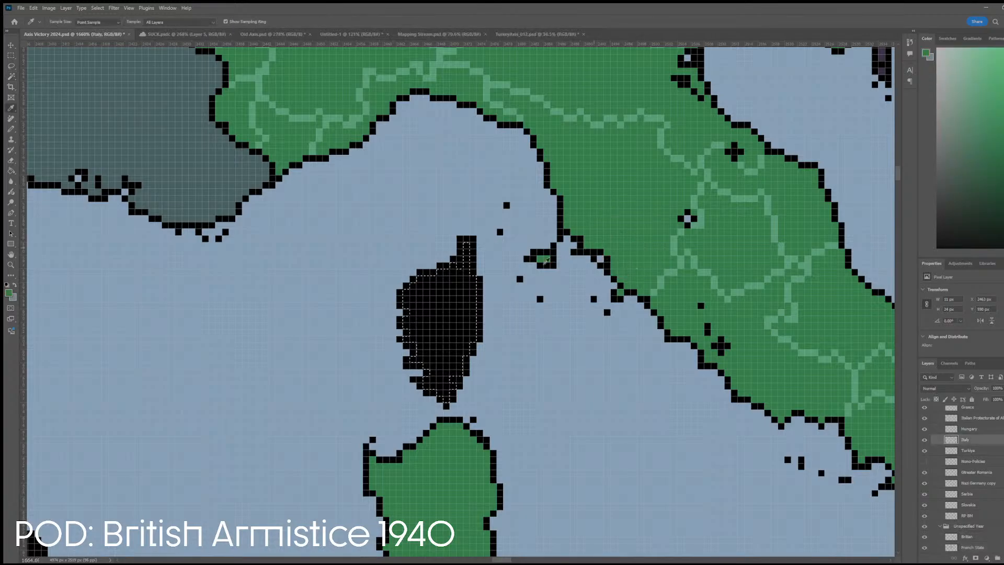
pyautogui.press('w')
pyautogui.hotkey('alt', 'BackSpace')
pyautogui.scroll(-6, 444, 340)
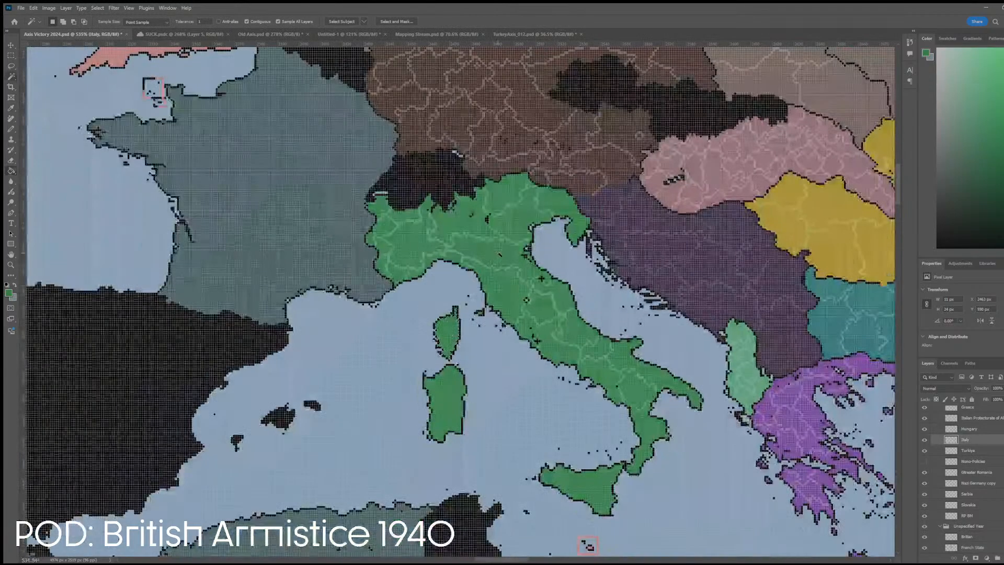
pyautogui.hotkey('ctrl', 'd')
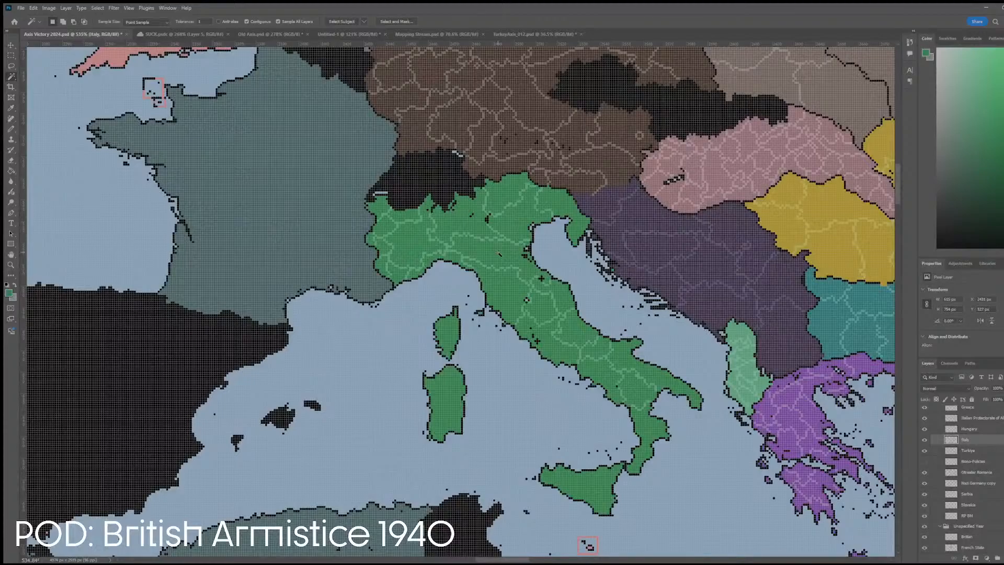
# - Look over western and central Europe and check the Group 1, Nazi Germany copy and Greater Romania layers
pyautogui.scroll(-5, 460, 314)
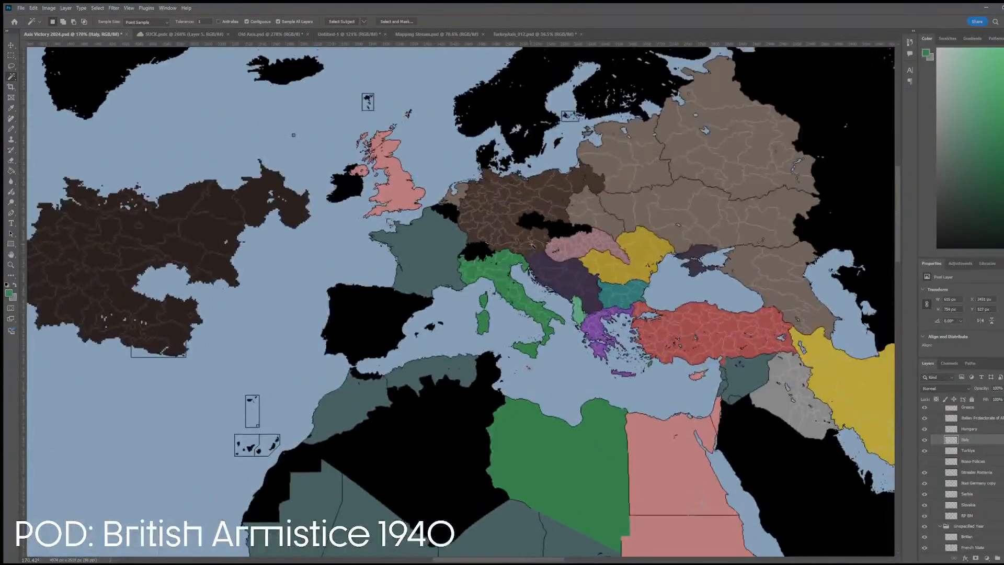
pyautogui.scroll(2, 460, 314)
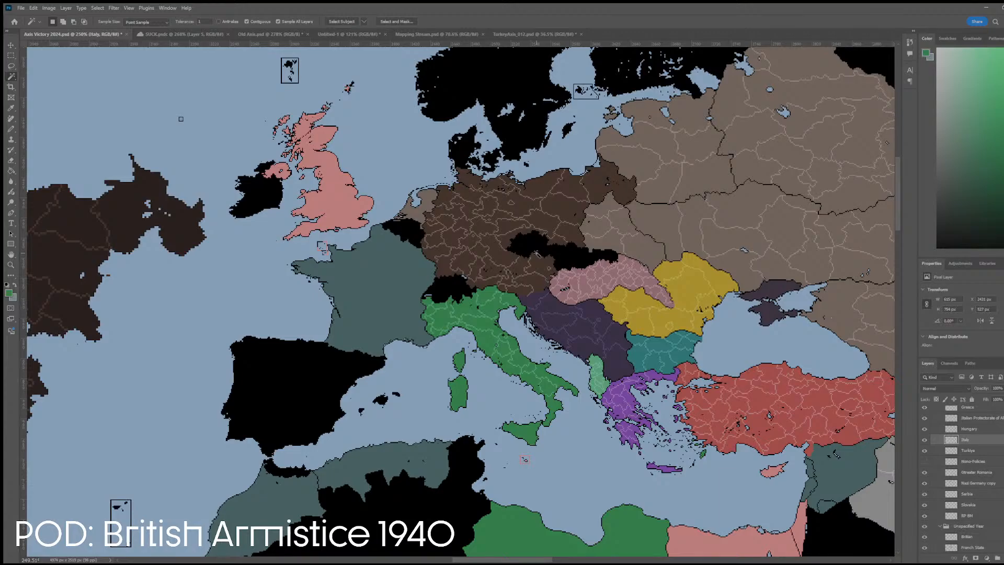
pyautogui.scroll(5, 372, 245)
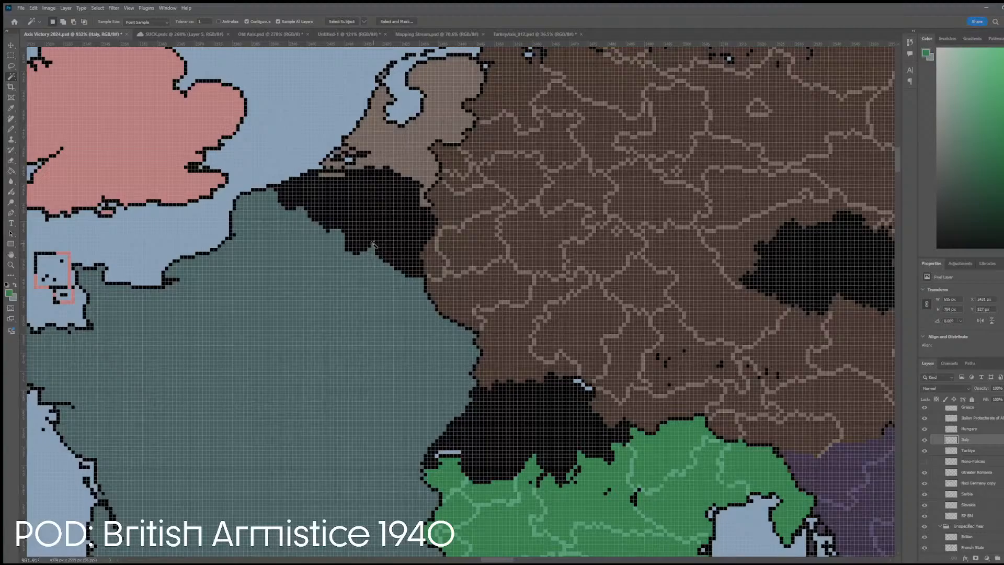
pyautogui.scroll(-3, 752, 396)
pyautogui.scroll(5, 998, 481)
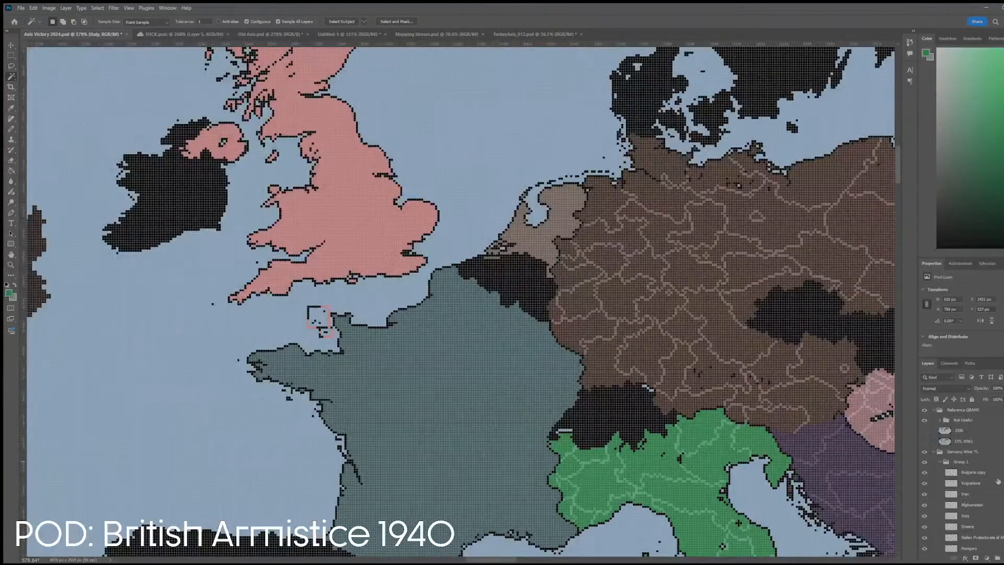
pyautogui.scroll(2, 997, 481)
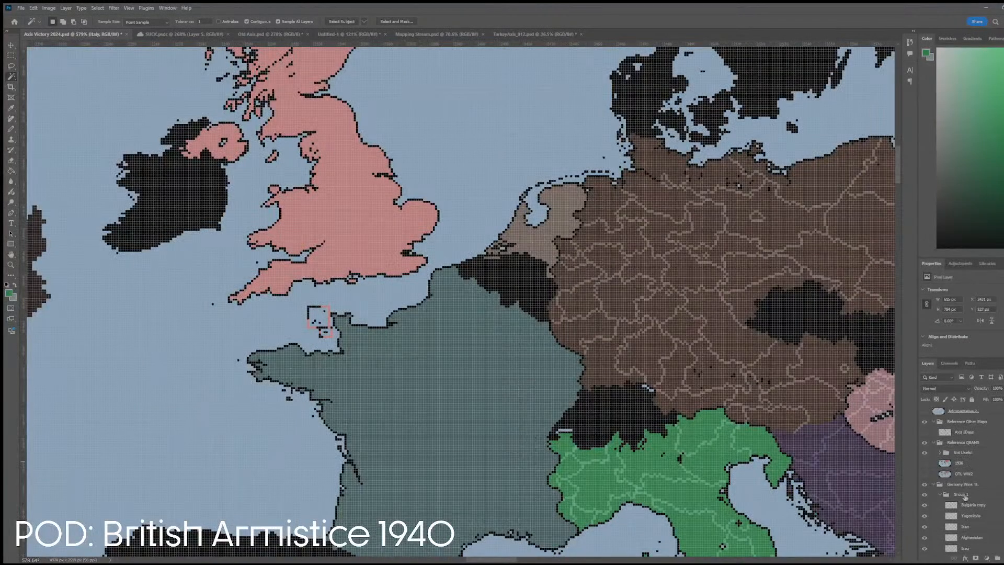
pyautogui.click(964, 496)
pyautogui.scroll(-2, 982, 514)
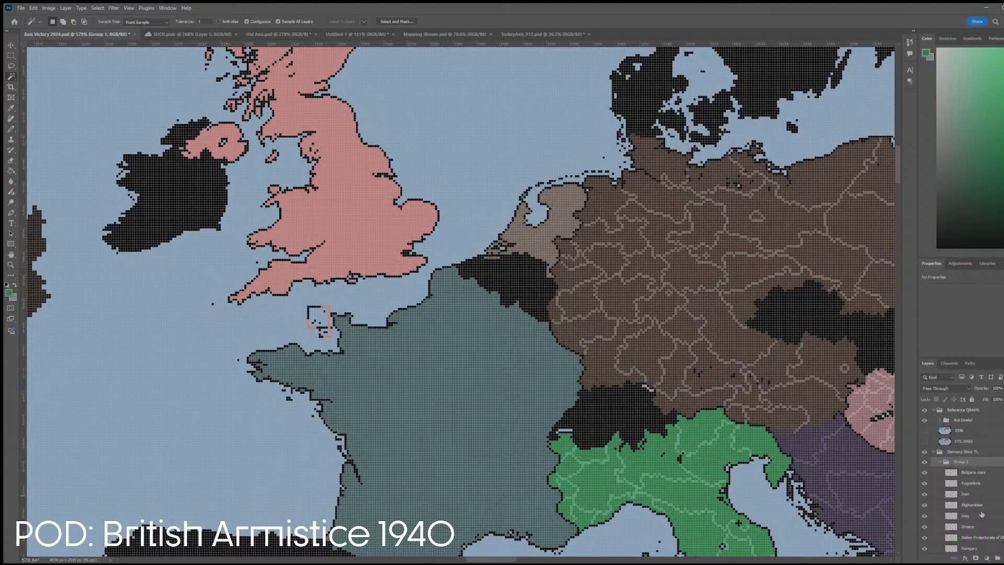
pyautogui.scroll(-5, 976, 486)
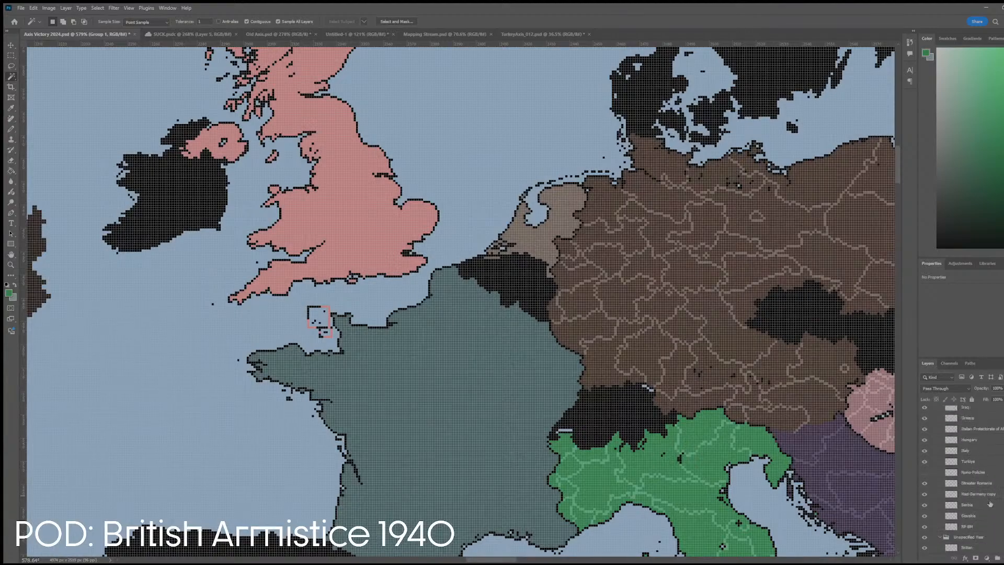
pyautogui.click(986, 495)
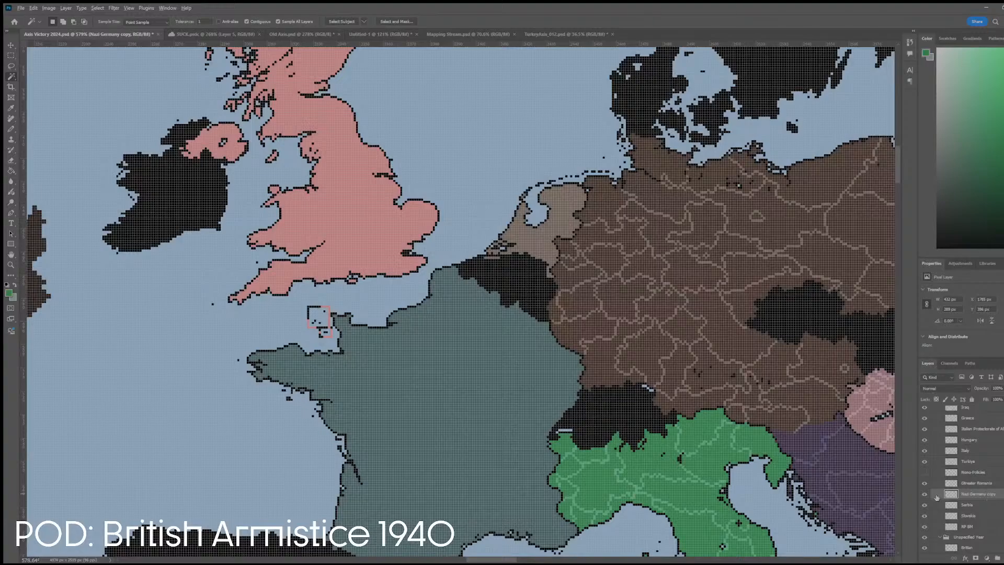
pyautogui.click(976, 483)
pyautogui.click(978, 473)
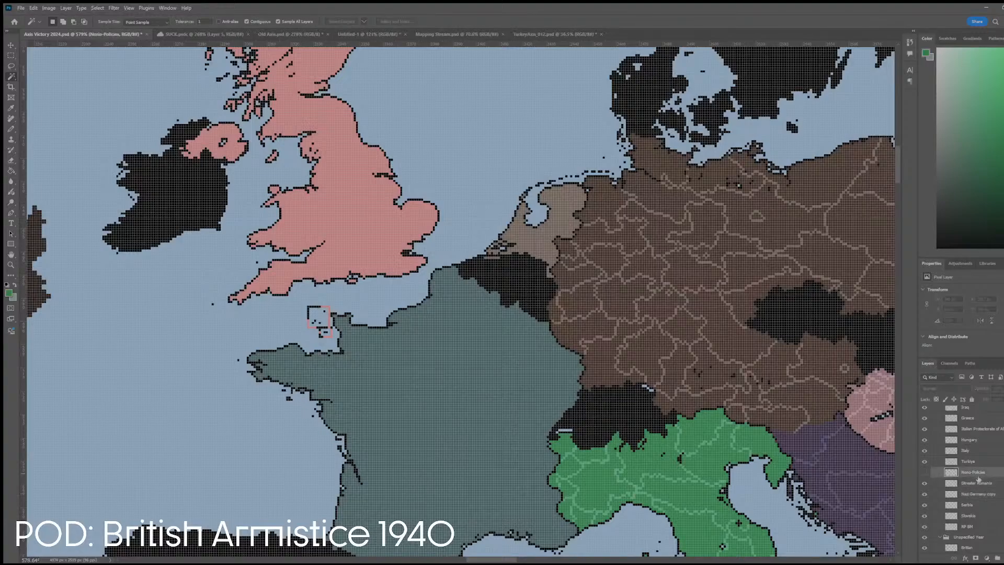
# - Isolate the RP BM layer by hiding all other layers, and locate its artwork outside the canvas
pyautogui.click(977, 526)
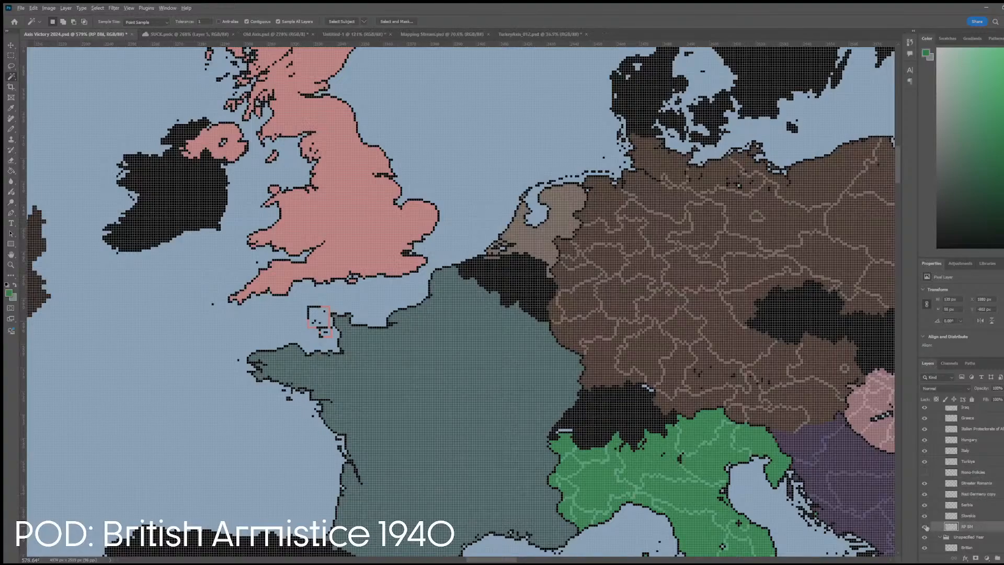
pyautogui.hotkey('ctrl', '0')
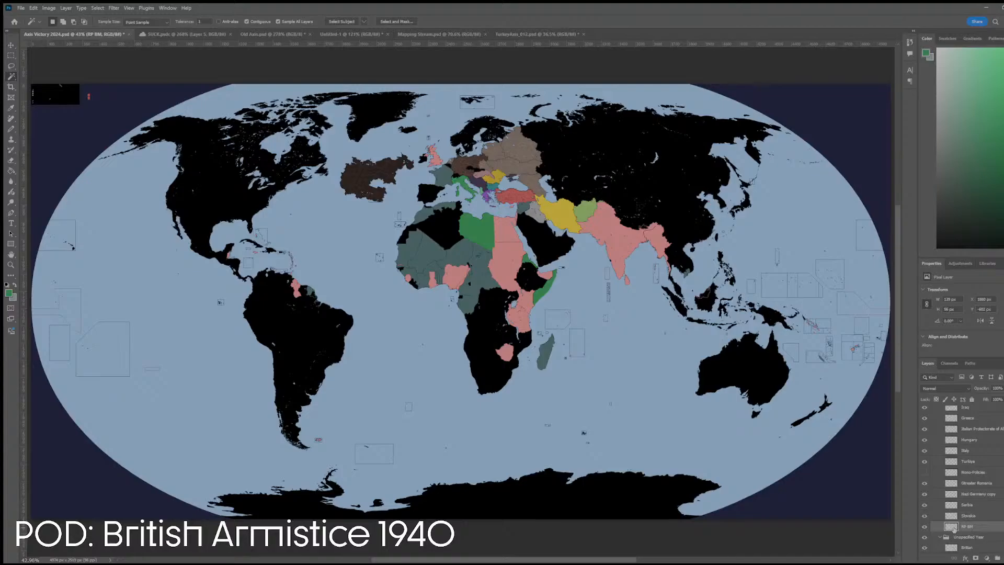
pyautogui.keyDown('alt'); pyautogui.click(924, 526); pyautogui.keyUp('alt')
pyautogui.keyDown('alt'); pyautogui.click(924, 526); pyautogui.keyUp('alt')
pyautogui.press('v')
pyautogui.keyDown('alt'); pyautogui.click(924, 527); pyautogui.keyUp('alt')
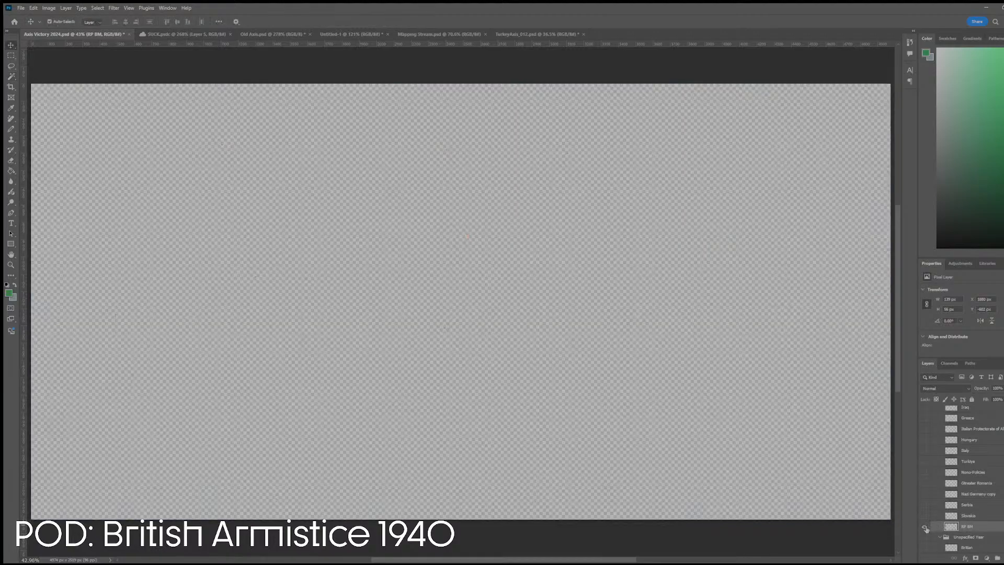
pyautogui.scroll(4, 802, 469)
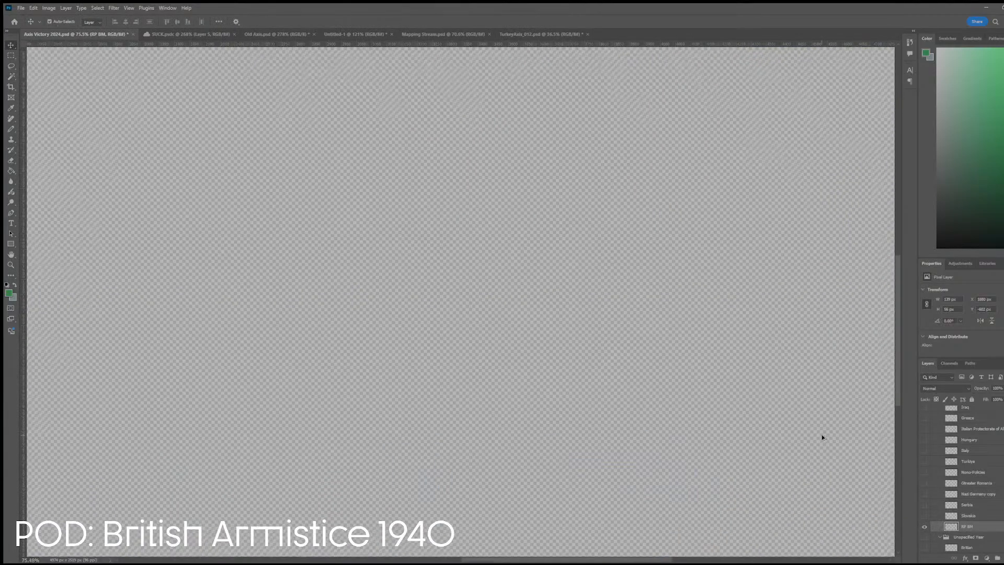
pyautogui.scroll(-7, 822, 437)
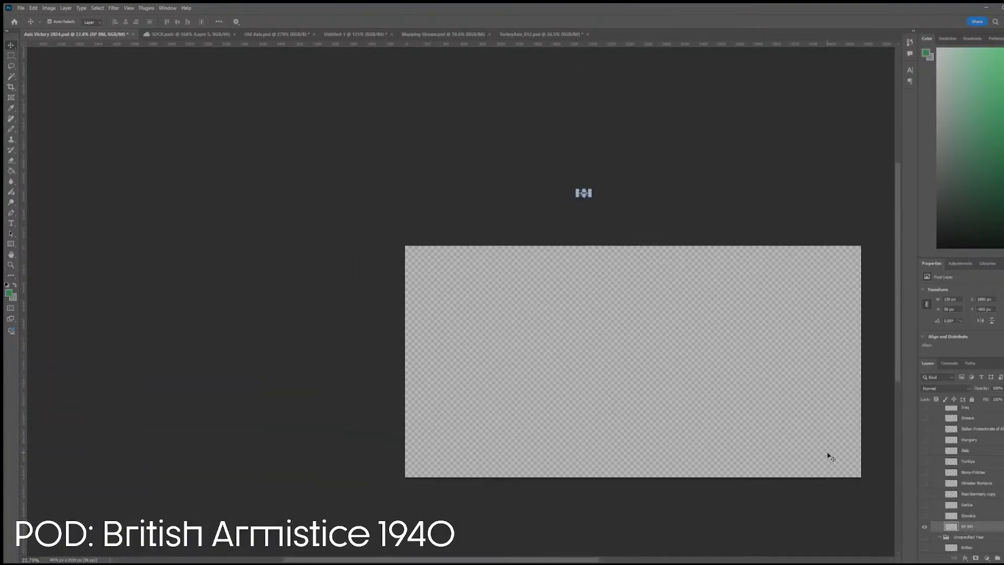
pyautogui.scroll(3, 565, 192)
pyautogui.scroll(1, 760, 108)
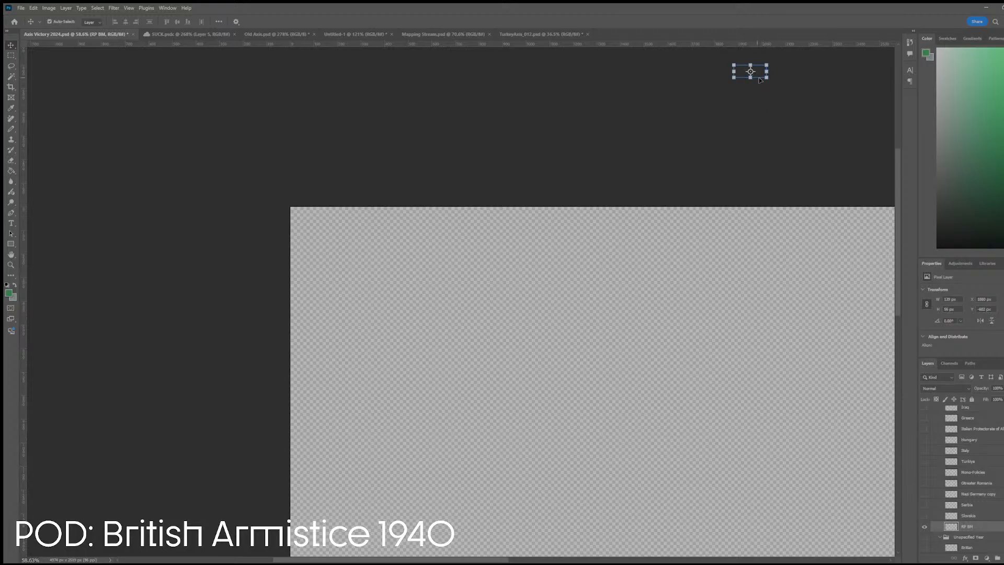
# - Try to grab the RP BM artwork above the canvas and move it down directly
pyautogui.click(762, 82)
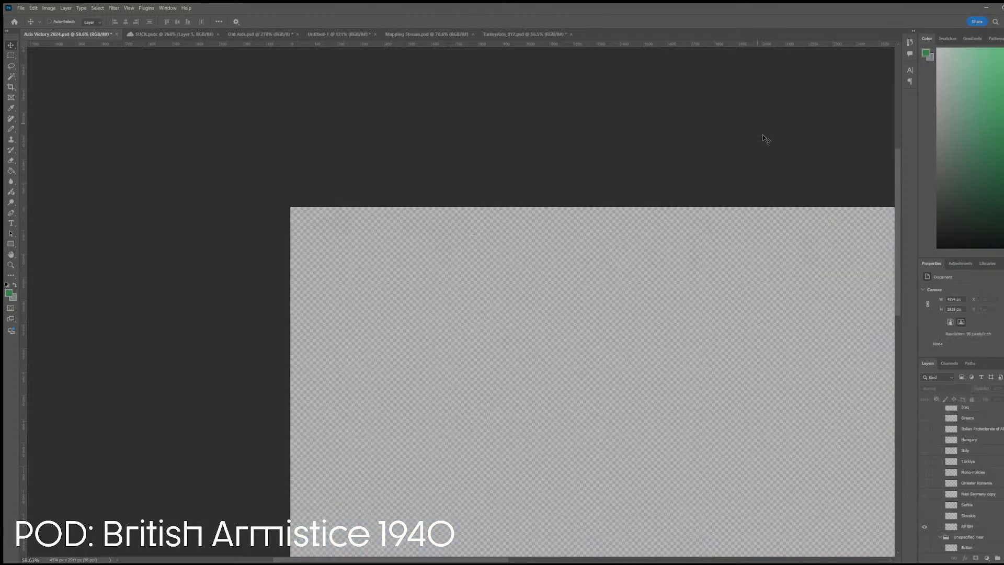
pyautogui.click(750, 72)
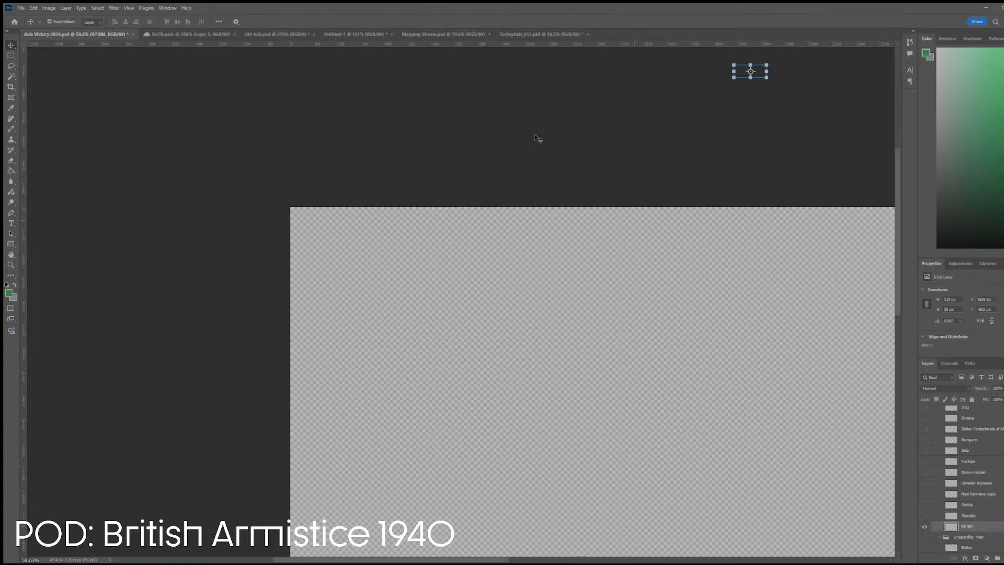
pyautogui.hotkey('shift', 'Down')
pyautogui.click(761, 84)
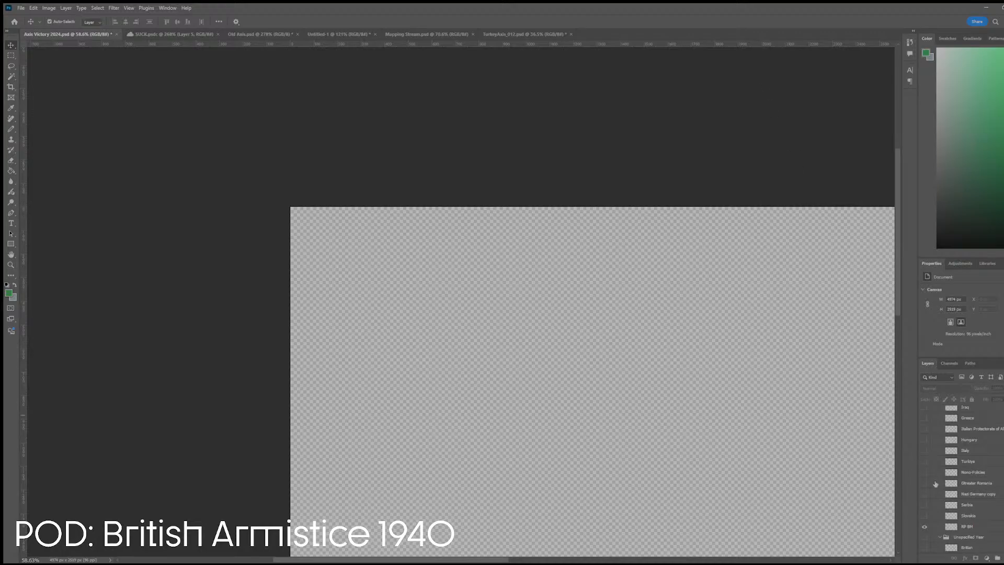
# - Select the RP BM layer and nudge its off-canvas artwork straight down towards the top edge of the canvas
pyautogui.click(968, 526)
pyautogui.hotkey('shift', 'Down')
pyautogui.press('Down')
pyautogui.press('Down')
pyautogui.press('Down')
pyautogui.press('Down')
pyautogui.press('Down')
pyautogui.press('Down')
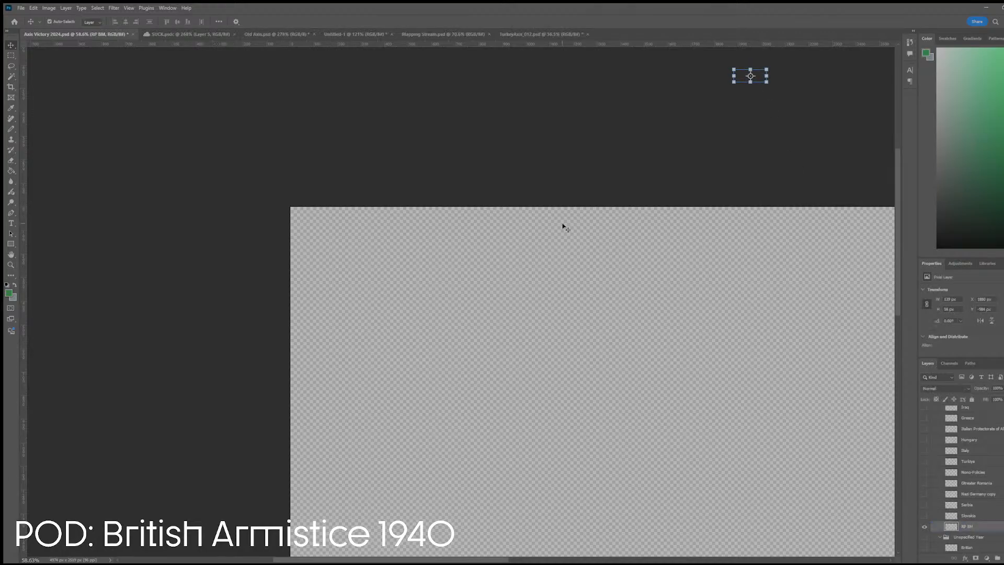
pyautogui.press('Down')
pyautogui.press('Down')
pyautogui.press('Down')
pyautogui.press('Down')
pyautogui.press('Down')
pyautogui.press('Down')
pyautogui.press('Down')
pyautogui.press('Down')
pyautogui.press('Down')
pyautogui.press('Down')
pyautogui.press('Down')
pyautogui.press('Down')
pyautogui.press('Down')
pyautogui.press('Down')
pyautogui.press('Down')
pyautogui.press('Down')
pyautogui.press('Down')
pyautogui.press('Down')
pyautogui.press('Down')
pyautogui.press('Down')
pyautogui.press('Down')
pyautogui.press('Down')
pyautogui.press('Down')
pyautogui.press('Down')
pyautogui.press('Down')
pyautogui.press('Down')
pyautogui.press('Down')
pyautogui.press('Down')
pyautogui.press('Down')
pyautogui.press('Down')
pyautogui.press('Down')
pyautogui.press('Down')
pyautogui.press('Down')
pyautogui.press('Down')
pyautogui.press('Down')
pyautogui.press('Down')
pyautogui.press('Down')
pyautogui.press('Down')
pyautogui.press('Down')
pyautogui.press('Down')
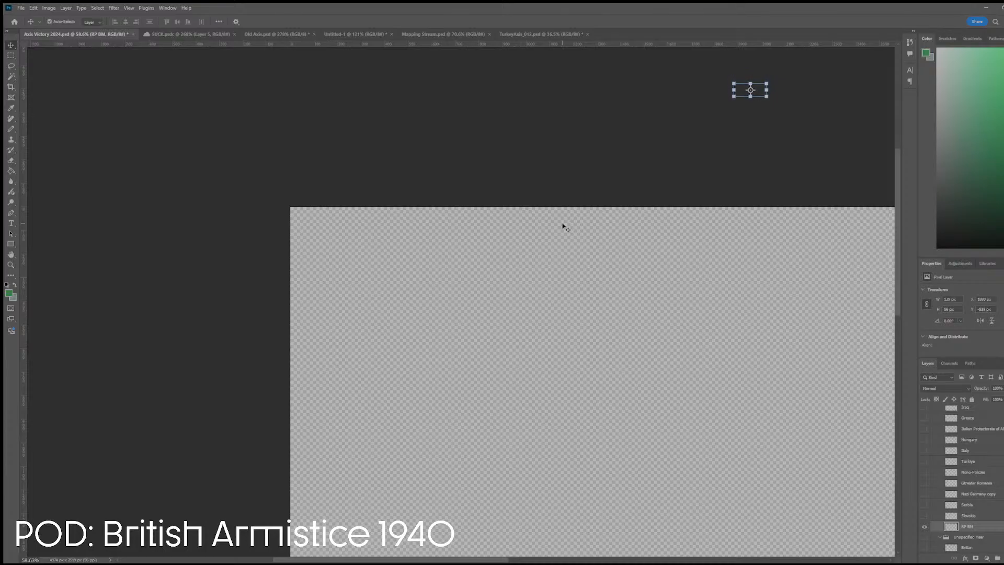
pyautogui.press('Down')
pyautogui.press('Down')
pyautogui.press('Down')
pyautogui.press('Down')
pyautogui.press('Down')
pyautogui.press('Down')
pyautogui.press('Down')
pyautogui.press('Down')
pyautogui.press('Down')
pyautogui.press('Down')
pyautogui.press('Down')
pyautogui.press('Down')
pyautogui.press('Down')
pyautogui.press('Down')
pyautogui.press('Down')
pyautogui.press('Down')
pyautogui.press('Down')
pyautogui.press('Down')
pyautogui.press('Down')
pyautogui.press('Down')
pyautogui.press('Down')
pyautogui.press('Down')
pyautogui.press('Down')
pyautogui.press('Down')
pyautogui.press('Down')
pyautogui.press('Down')
pyautogui.press('Down')
pyautogui.press('Down')
pyautogui.press('Down')
pyautogui.press('Down')
pyautogui.press('Down')
pyautogui.press('Down')
pyautogui.press('Down')
pyautogui.press('Down')
pyautogui.press('Down')
pyautogui.press('Down')
pyautogui.press('Down')
pyautogui.press('Down')
pyautogui.press('Down')
pyautogui.press('Down')
pyautogui.press('Down')
pyautogui.press('Down')
pyautogui.press('Down')
pyautogui.press('Down')
pyautogui.press('Down')
pyautogui.press('Down')
pyautogui.press('Down')
pyautogui.press('Down')
pyautogui.press('Down')
pyautogui.press('Down')
pyautogui.press('Down')
pyautogui.press('Down')
pyautogui.press('Down')
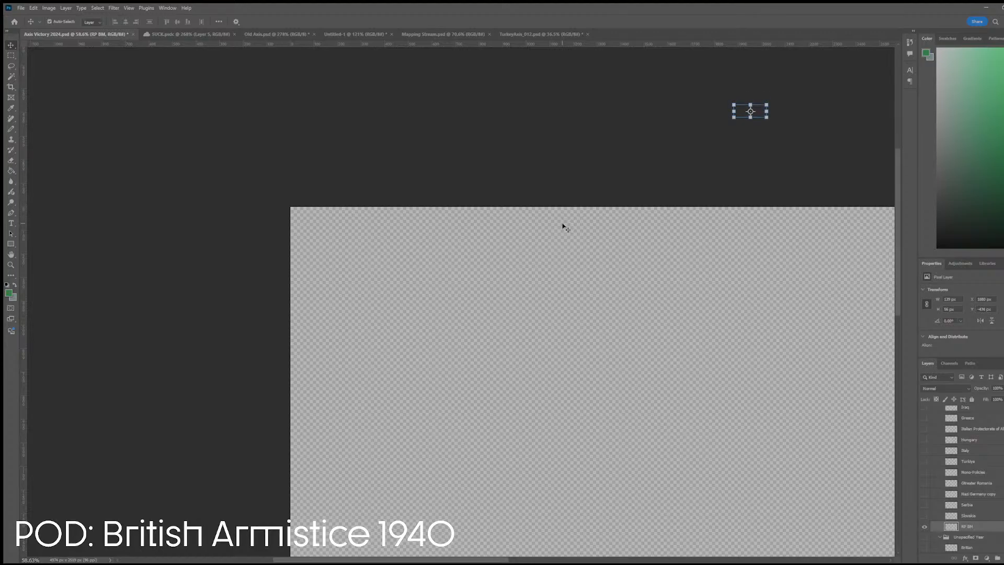
pyautogui.press('Down')
pyautogui.press('Down')
pyautogui.press('Down')
pyautogui.press('Down')
pyautogui.press('Down')
pyautogui.press('Down')
pyautogui.press('Down')
pyautogui.press('Down')
pyautogui.press('Down')
pyautogui.press('Down')
pyautogui.press('Down')
pyautogui.press('Down')
pyautogui.press('Down')
pyautogui.press('Down')
pyautogui.press('Down')
pyautogui.press('Down')
pyautogui.press('Down')
pyautogui.press('Down')
pyautogui.press('Down')
pyautogui.press('Down')
pyautogui.press('Down')
pyautogui.press('Down')
pyautogui.press('Down')
pyautogui.press('Down')
pyautogui.press('Down')
pyautogui.press('Down')
pyautogui.press('Down')
pyautogui.press('Down')
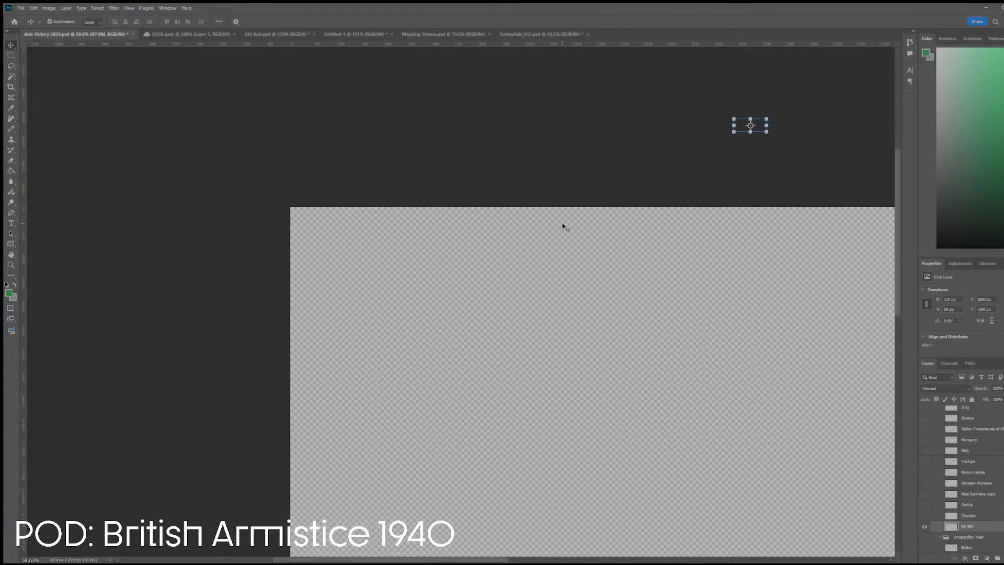
# - Keep nudging the RP BM layer's artwork straight down until it sits just above the canvas's upper edge
pyautogui.press('Down')
pyautogui.press('Down')
pyautogui.press('Down')
pyautogui.press('Down')
pyautogui.press('Down')
pyautogui.press('Down')
pyautogui.press('Down')
pyautogui.press('Down')
pyautogui.press('Down')
pyautogui.press('Down')
pyautogui.press('Down')
pyautogui.press('Down')
pyautogui.press('Down')
pyautogui.press('Down')
pyautogui.press('Down')
pyautogui.press('Down')
pyautogui.press('Down')
pyautogui.press('Down')
pyautogui.press('Down')
pyautogui.press('Down')
pyautogui.press('Down')
pyautogui.press('Down')
pyautogui.press('Down')
pyautogui.press('Down')
pyautogui.press('Down')
pyautogui.press('Down')
pyautogui.press('Down')
pyautogui.press('Down')
pyautogui.press('Down')
pyautogui.press('Down')
pyautogui.press('Down')
pyautogui.press('Down')
pyautogui.press('Down')
pyautogui.press('Down')
pyautogui.press('Down')
pyautogui.press('Down')
pyautogui.press('Down')
pyautogui.press('Down')
pyautogui.press('Down')
pyautogui.press('Down')
pyautogui.press('Down')
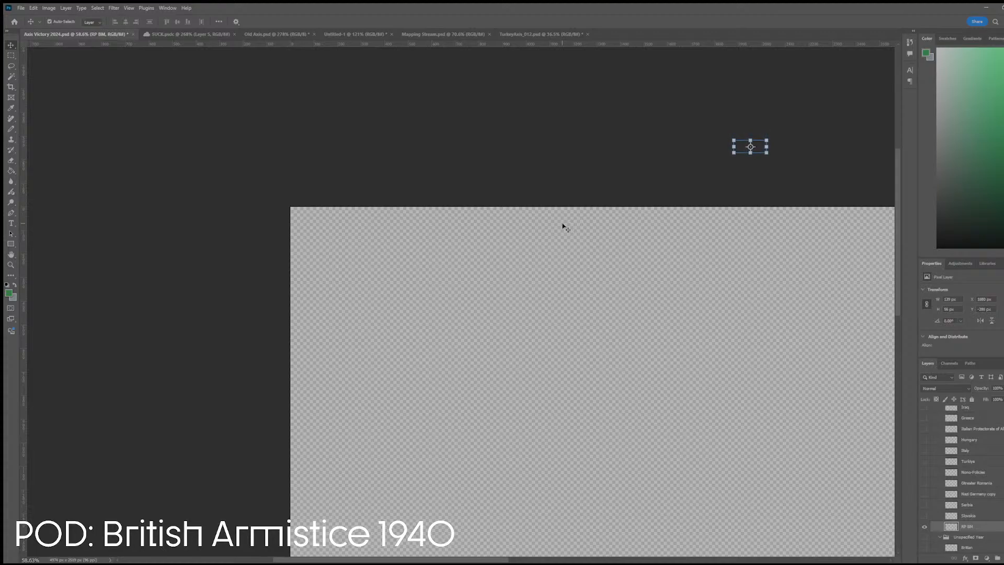
pyautogui.press('Down')
pyautogui.press('Down')
pyautogui.press('Down')
pyautogui.press('Down')
pyautogui.press('Down')
pyautogui.press('Down')
pyautogui.press('Down')
pyautogui.press('Down')
pyautogui.press('Down')
pyautogui.press('Down')
pyautogui.press('Down')
pyautogui.press('Down')
pyautogui.press('Down')
pyautogui.press('Down')
pyautogui.press('Down')
pyautogui.press('Down')
pyautogui.press('Down')
pyautogui.press('Down')
pyautogui.press('Down')
pyautogui.press('Down')
pyautogui.press('Down')
pyautogui.press('Down')
pyautogui.press('Down')
pyautogui.press('Down')
pyautogui.press('Down')
pyautogui.press('Down')
pyautogui.press('Down')
pyautogui.press('Down')
pyautogui.press('Down')
pyautogui.press('Down')
pyautogui.press('Down')
pyautogui.press('Down')
pyautogui.press('Down')
pyautogui.press('Down')
pyautogui.press('Down')
pyautogui.press('Down')
pyautogui.press('Down')
pyautogui.press('Down')
pyautogui.press('Down')
pyautogui.press('Down')
pyautogui.press('Down')
pyautogui.press('Down')
pyautogui.press('Down')
pyautogui.press('Down')
pyautogui.press('Down')
pyautogui.press('Down')
pyautogui.press('Down')
pyautogui.press('Down')
pyautogui.press('Down')
pyautogui.press('Down')
pyautogui.press('Down')
pyautogui.press('Down')
pyautogui.press('Down')
pyautogui.press('Down')
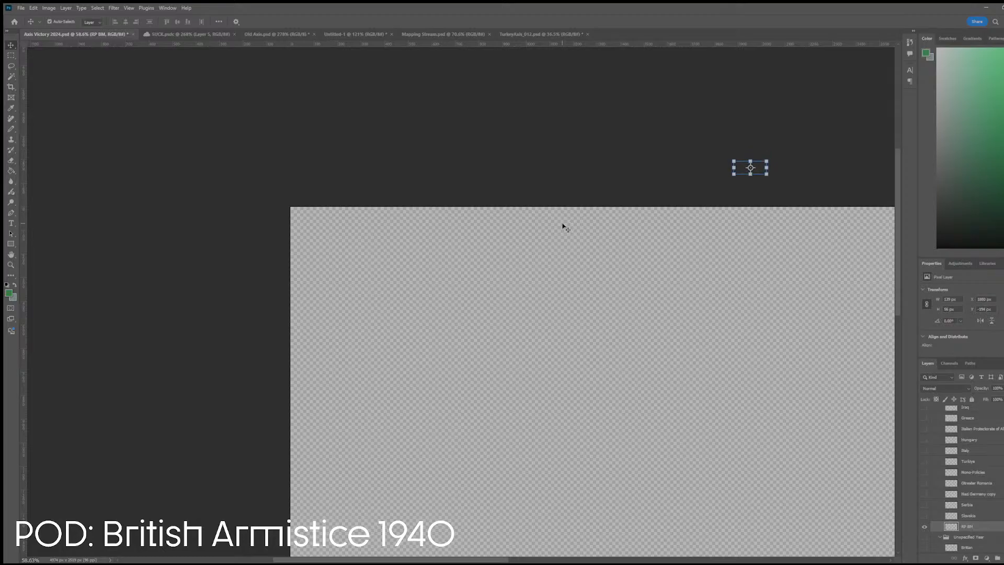
pyautogui.press('Down')
pyautogui.press('Down')
pyautogui.press('Down')
pyautogui.press('Down')
pyautogui.press('Down')
pyautogui.press('Down')
pyautogui.press('Down')
pyautogui.press('Down')
pyautogui.press('Down')
pyautogui.press('Down')
pyautogui.press('Down')
pyautogui.press('Down')
pyautogui.press('Down')
pyautogui.press('Down')
pyautogui.press('Down')
pyautogui.press('Down')
pyautogui.press('Down')
pyautogui.press('Down')
pyautogui.press('Down')
pyautogui.press('Down')
pyautogui.press('Down')
pyautogui.press('Down')
pyautogui.press('Down')
pyautogui.press('Down')
pyautogui.press('Down')
pyautogui.press('Down')
pyautogui.press('Down')
pyautogui.press('Down')
pyautogui.press('Down')
pyautogui.press('Down')
pyautogui.press('Down')
pyautogui.press('Down')
pyautogui.press('Down')
pyautogui.press('Down')
pyautogui.press('Down')
pyautogui.press('Down')
pyautogui.press('Down')
pyautogui.press('Down')
pyautogui.press('Down')
pyautogui.press('Down')
pyautogui.press('Down')
pyautogui.press('Down')
pyautogui.press('Down')
pyautogui.press('Down')
pyautogui.press('Down')
pyautogui.press('Down')
pyautogui.press('Down')
pyautogui.press('Down')
pyautogui.press('Down')
pyautogui.press('Down')
pyautogui.press('Down')
pyautogui.press('Down')
pyautogui.press('Down')
pyautogui.press('Down')
pyautogui.press('Down')
pyautogui.press('Down')
pyautogui.press('Down')
pyautogui.press('Down')
pyautogui.press('Down')
pyautogui.press('Down')
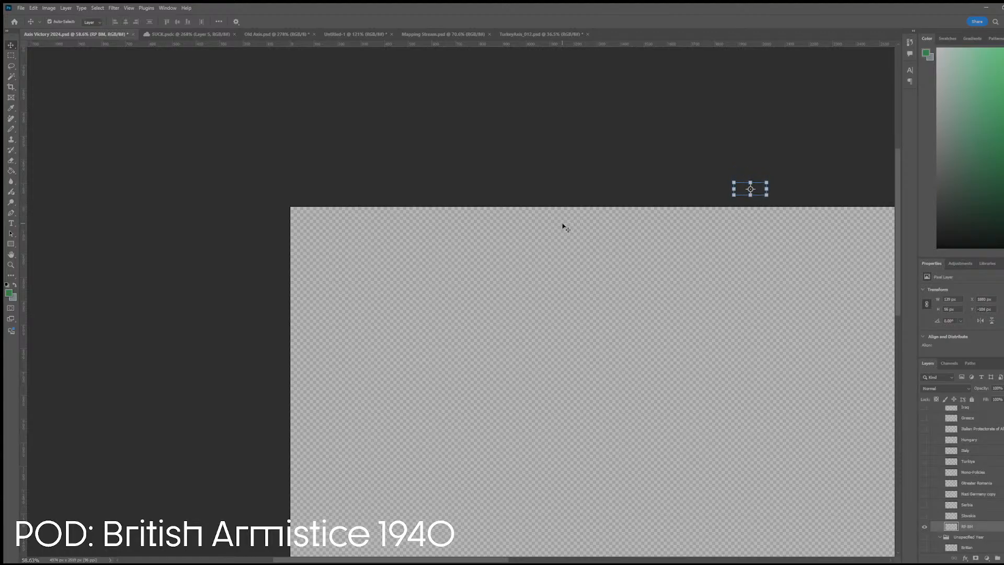
# - Nudge the RP BM layer's artwork straight down across the upper edge until it lies on the canvas
pyautogui.press('Down')
pyautogui.press('Down')
pyautogui.press('Down')
pyautogui.press('Down')
pyautogui.press('Down')
pyautogui.press('Down')
pyautogui.press('Down')
pyautogui.press('Down')
pyautogui.press('Down')
pyautogui.press('Down')
pyautogui.press('Down')
pyautogui.press('Down')
pyautogui.press('Down')
pyautogui.press('Down')
pyautogui.press('Down')
pyautogui.press('Down')
pyautogui.press('Down')
pyautogui.press('Down')
pyautogui.press('Down')
pyautogui.press('Down')
pyautogui.press('Down')
pyautogui.press('Down')
pyautogui.press('Down')
pyautogui.press('Down')
pyautogui.press('Down')
pyautogui.press('Down')
pyautogui.press('Down')
pyautogui.press('Down')
pyautogui.press('Down')
pyautogui.press('Down')
pyautogui.press('Down')
pyautogui.press('Down')
pyautogui.press('Down')
pyautogui.press('Down')
pyautogui.press('Down')
pyautogui.press('Down')
pyautogui.press('Down')
pyautogui.press('Down')
pyautogui.press('Down')
pyautogui.press('Down')
pyautogui.press('Down')
pyautogui.press('Down')
pyautogui.press('Down')
pyautogui.press('Down')
pyautogui.press('Down')
pyautogui.press('Down')
pyautogui.press('Down')
pyautogui.press('Down')
pyautogui.press('Down')
pyautogui.press('Down')
pyautogui.press('Down')
pyautogui.press('Down')
pyautogui.press('Down')
pyautogui.press('Down')
pyautogui.press('Down')
pyautogui.press('Down')
pyautogui.press('Down')
pyautogui.press('Down')
pyautogui.press('Down')
pyautogui.press('Down')
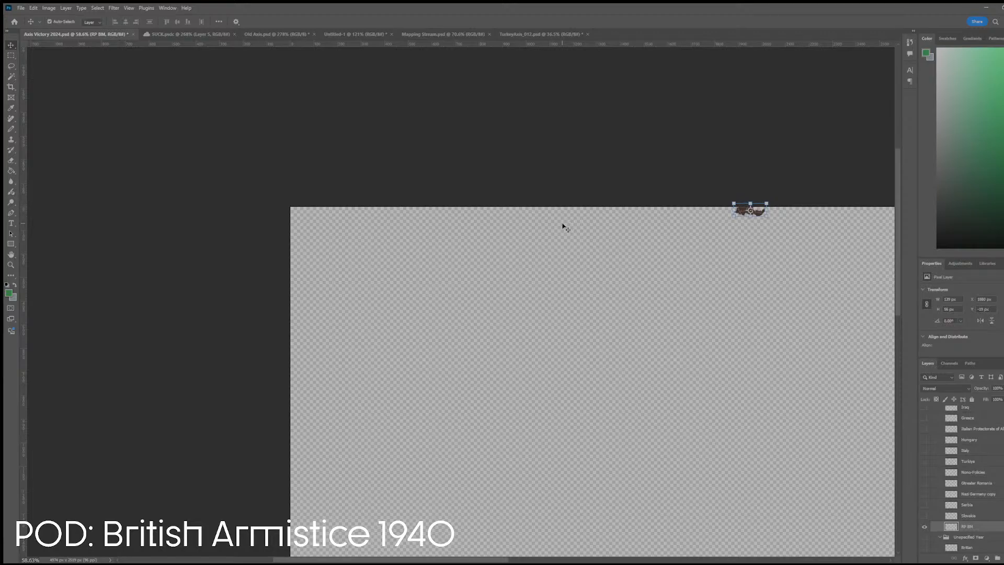
pyautogui.press('Down')
pyautogui.press('Down')
pyautogui.press('Down')
pyautogui.press('Down')
pyautogui.press('Down')
pyautogui.press('Down')
pyautogui.press('Down')
pyautogui.press('Down')
pyautogui.press('Down')
pyautogui.press('Down')
pyautogui.press('Down')
pyautogui.press('Down')
pyautogui.press('Down')
pyautogui.press('Down')
pyautogui.press('Down')
pyautogui.press('Down')
pyautogui.press('Down')
pyautogui.press('Down')
pyautogui.press('Down')
pyautogui.press('Down')
# - Move the RP BM artwork well down into the canvas and show all the other map layers again
pyautogui.moveTo(748, 216); pyautogui.dragTo(698, 391)
pyautogui.keyDown('alt'); pyautogui.click(925, 527); pyautogui.keyUp('alt')
pyautogui.scroll(12, 769, 435)
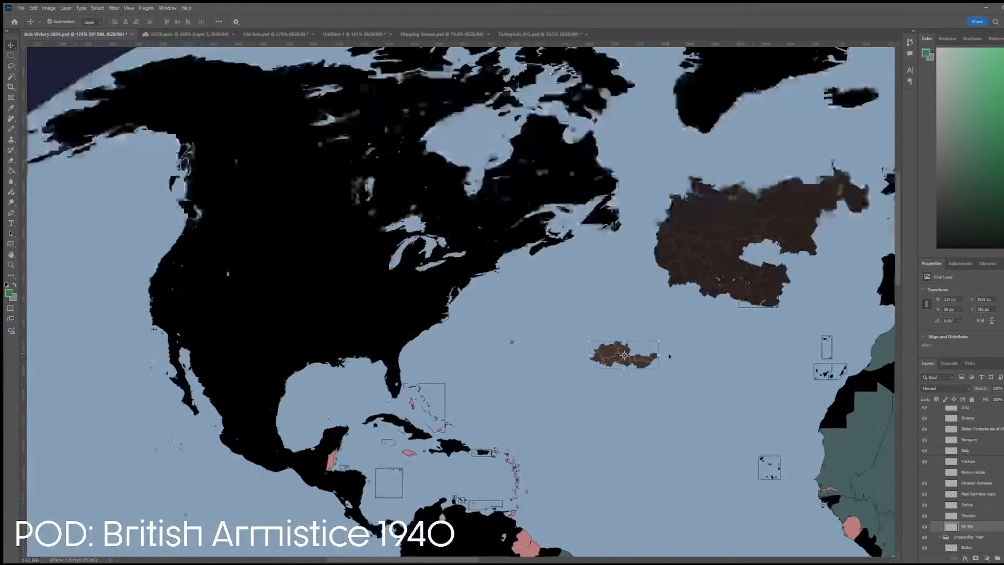
pyautogui.scroll(-8, 672, 358)
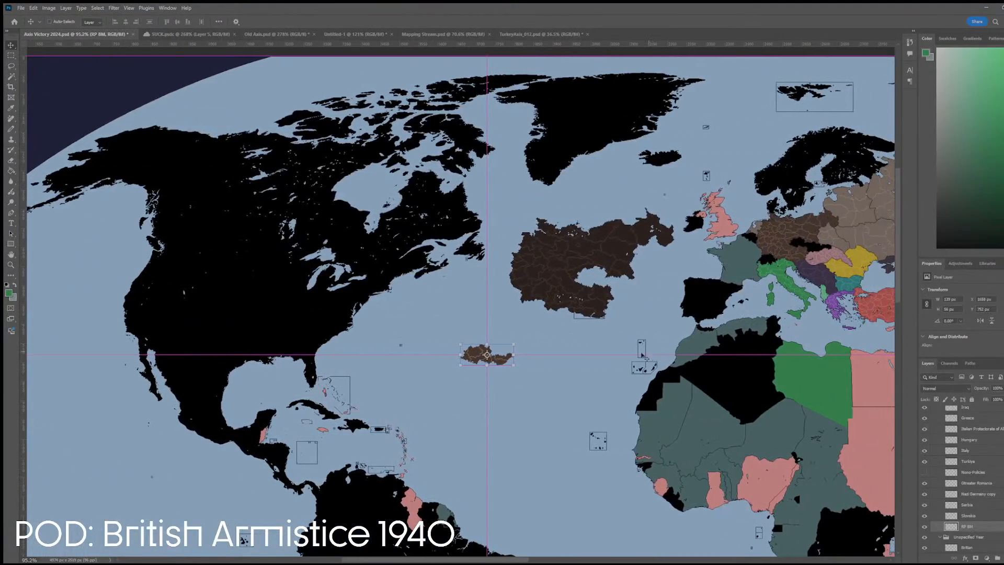
# - Move the RP BM artwork to the Atlantic just west of Iberia and scale it to 50%
pyautogui.moveTo(473, 357); pyautogui.dragTo(639, 290)
pyautogui.hotkey('ctrl', 't')
pyautogui.click(201, 21)
pyautogui.write('50')
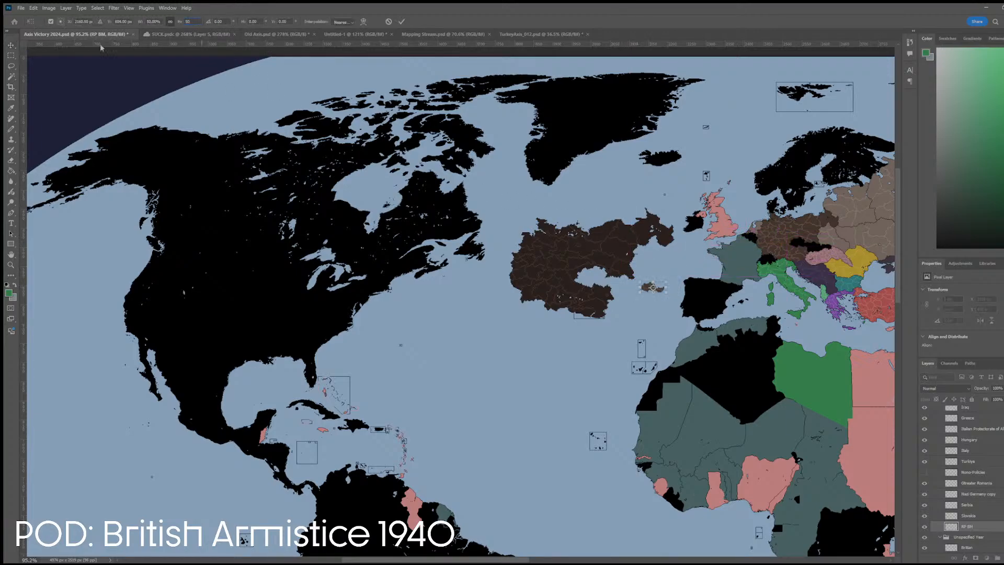
pyautogui.press('Return')
pyautogui.scroll(1, 460, 306)
pyautogui.scroll(5, 728, 249)
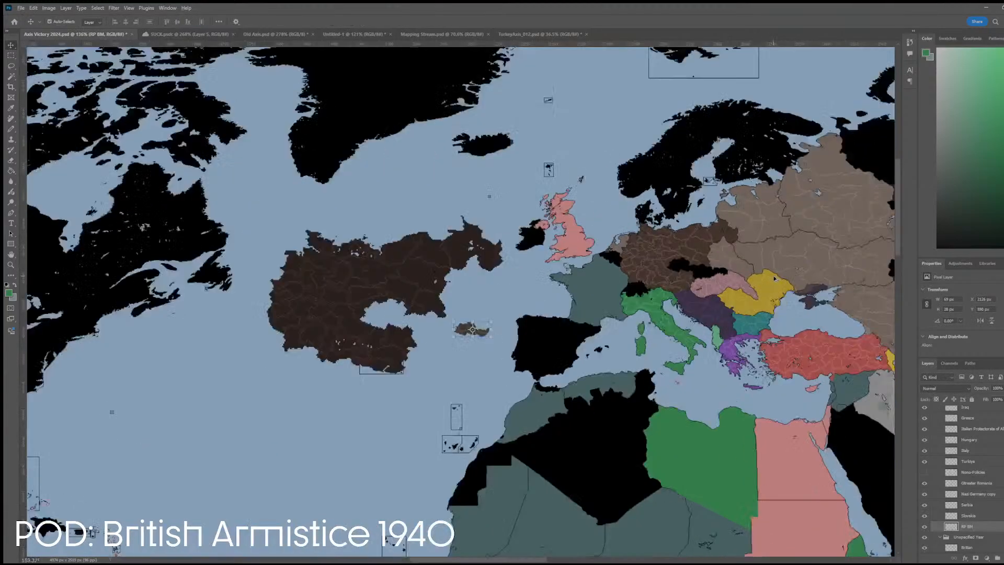
# - Place the scaled RP BM artwork over the black Bohemia-Moravia gap inside Germany
pyautogui.moveTo(571, 251); pyautogui.dragTo(619, 241)
pyautogui.scroll(5, 625, 250)
pyautogui.scroll(-5, 619, 241)
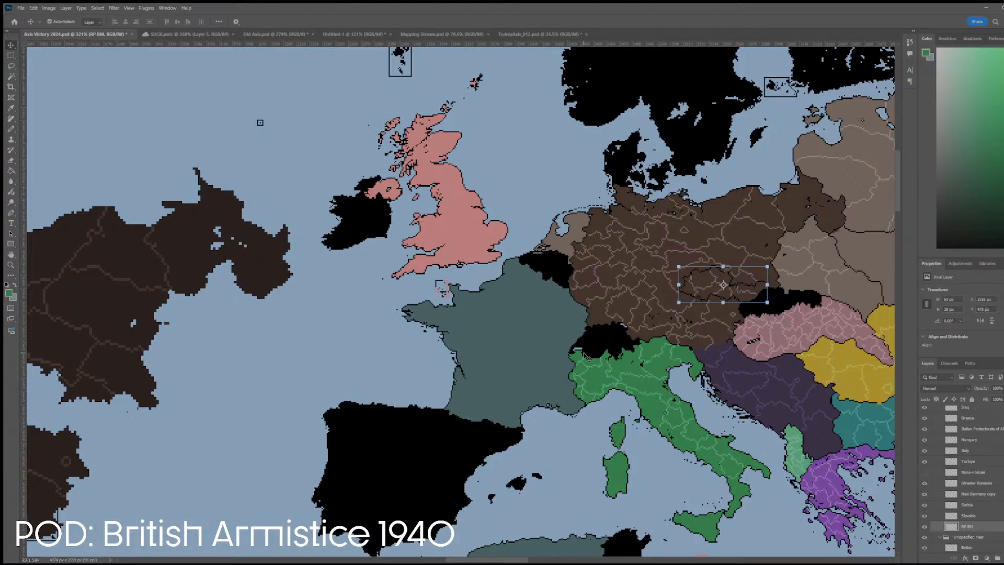
pyautogui.scroll(-4, 585, 356)
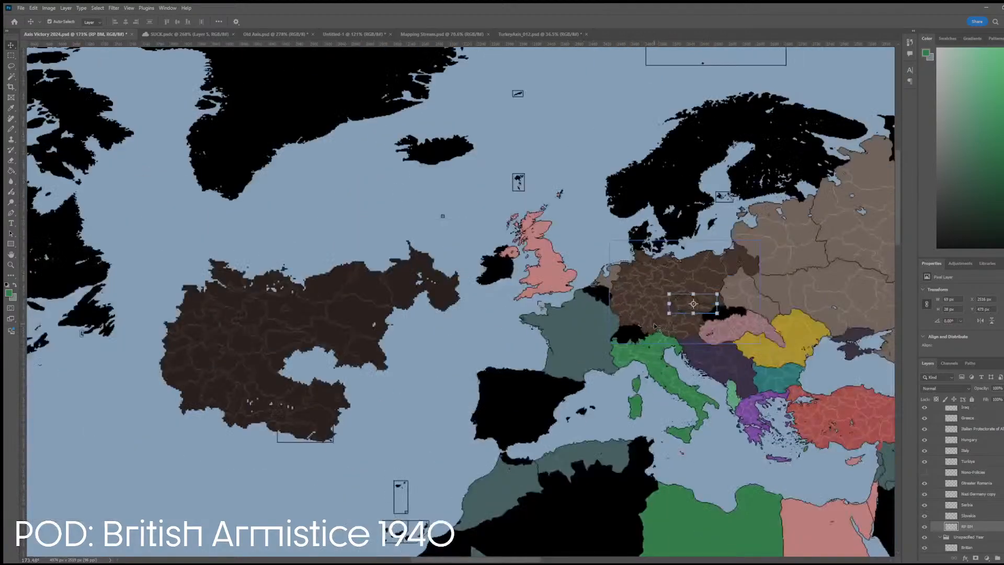
pyautogui.hscroll(3, 460, 303)
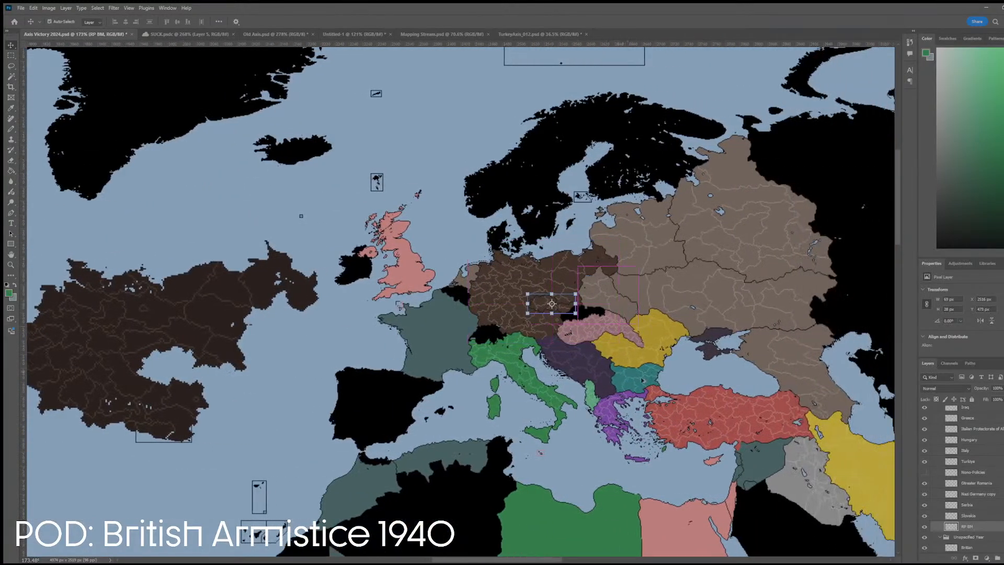
# - On the French State layer, erase the pixels along Hatay's edge to give it a black border with Syria
pyautogui.scroll(2, 626, 405)
pyautogui.click(811, 494)
pyautogui.scroll(-3, 812, 494)
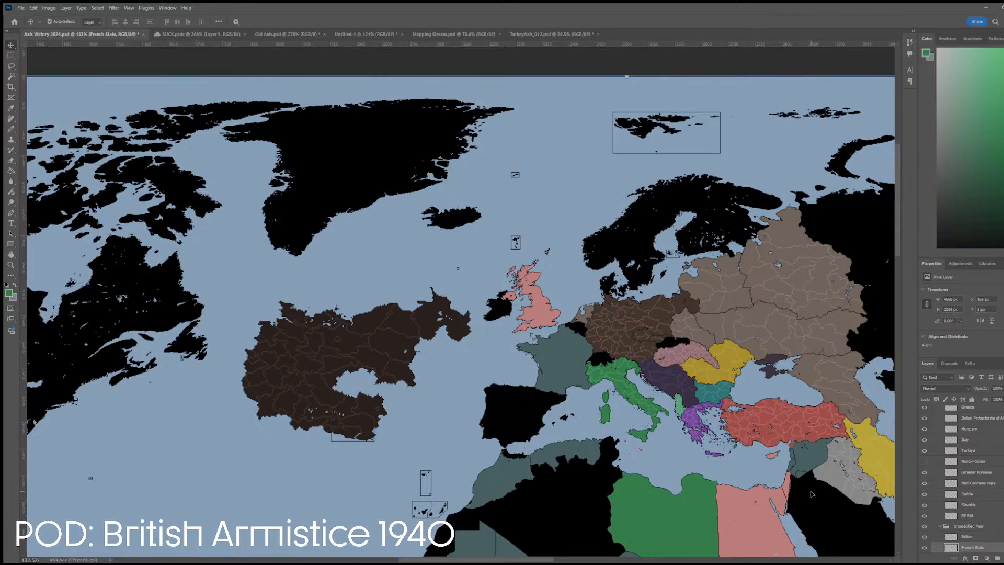
pyautogui.scroll(5, 812, 494)
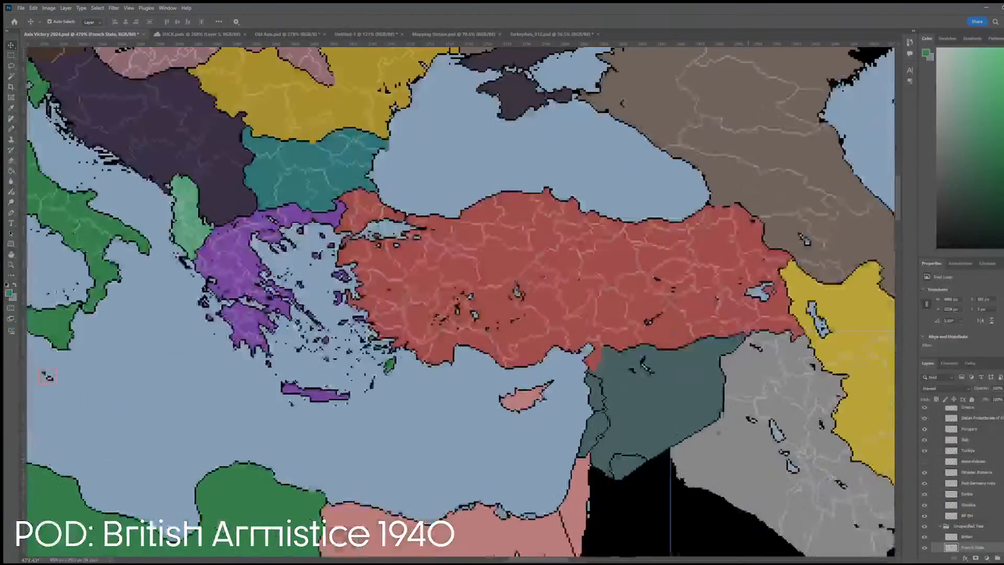
pyautogui.scroll(3, 684, 418)
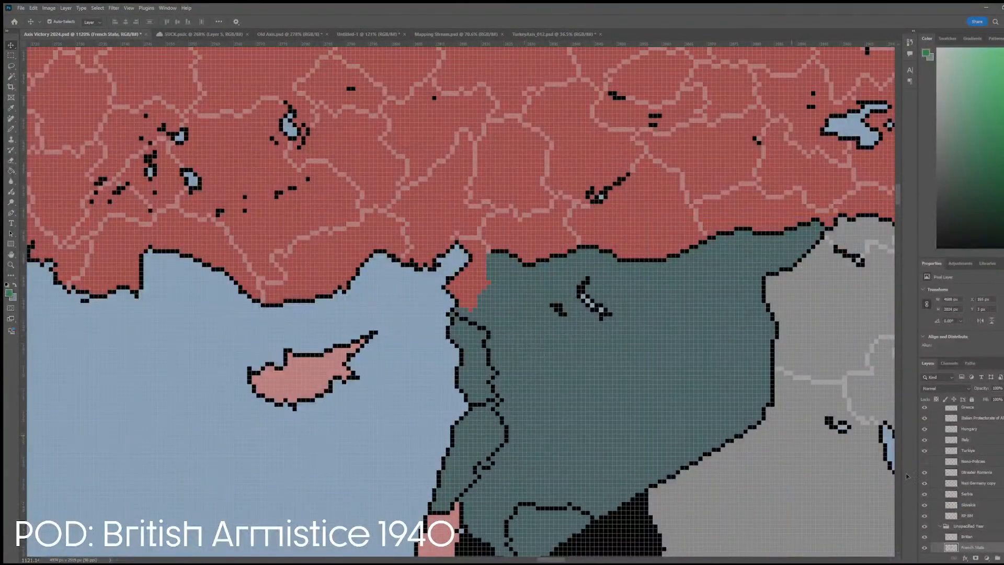
pyautogui.keyDown('alt'); pyautogui.click(924, 548); pyautogui.keyUp('alt')
pyautogui.press('w')
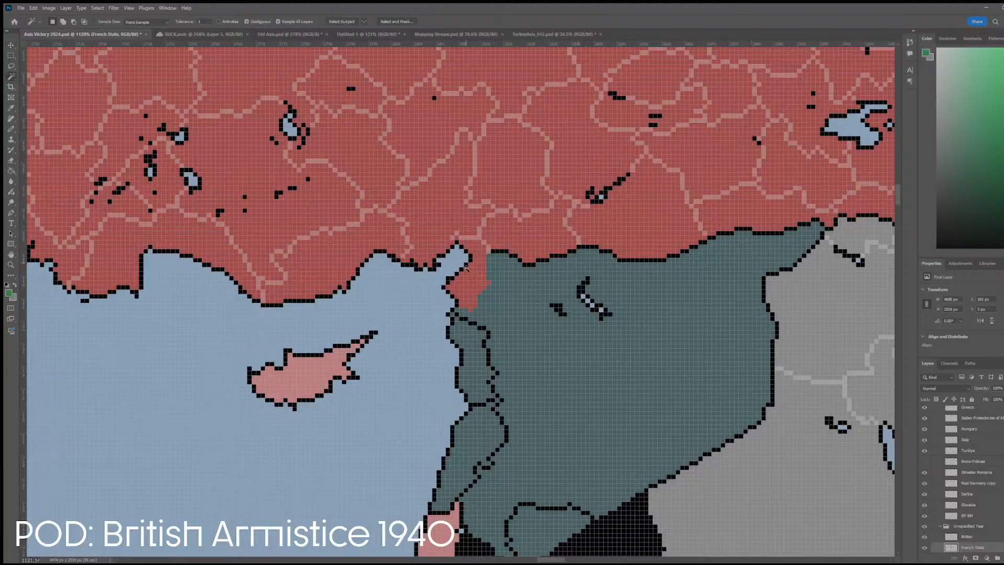
pyautogui.click(470, 277)
pyautogui.scroll(3, 487, 284)
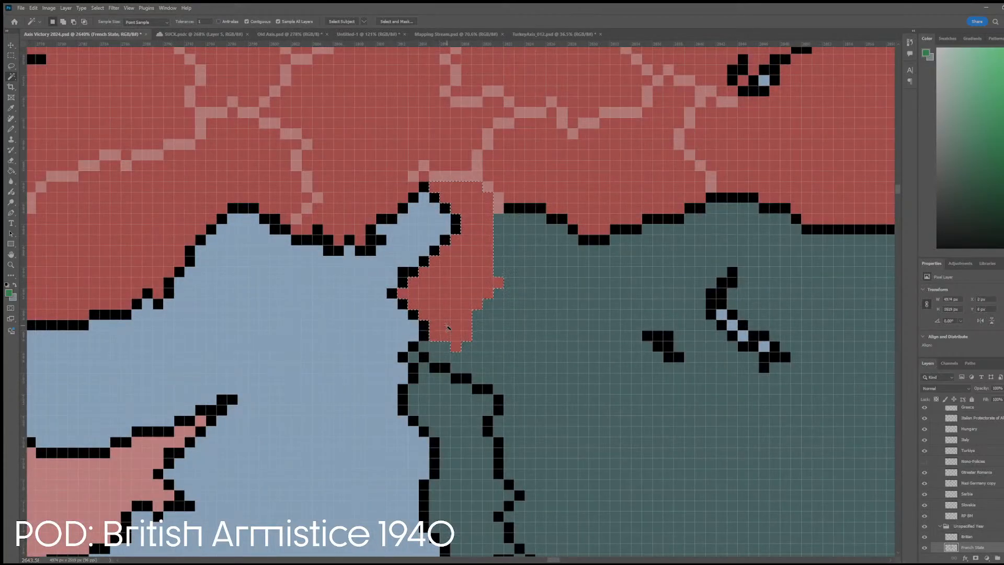
pyautogui.press('e')
pyautogui.scroll(2, 438, 352)
pyautogui.moveTo(438, 353)
pyautogui.mouseDown()
pyautogui.moveTo(485, 338)
pyautogui.moveTo(477, 333)
pyautogui.moveTo(482, 290)
pyautogui.moveTo(493, 295)
pyautogui.moveTo(522, 262)
pyautogui.moveTo(502, 252)
pyautogui.moveTo(512, 157)
pyautogui.moveTo(521, 188)
pyautogui.mouseUp()
pyautogui.scroll(-5, 522, 188)
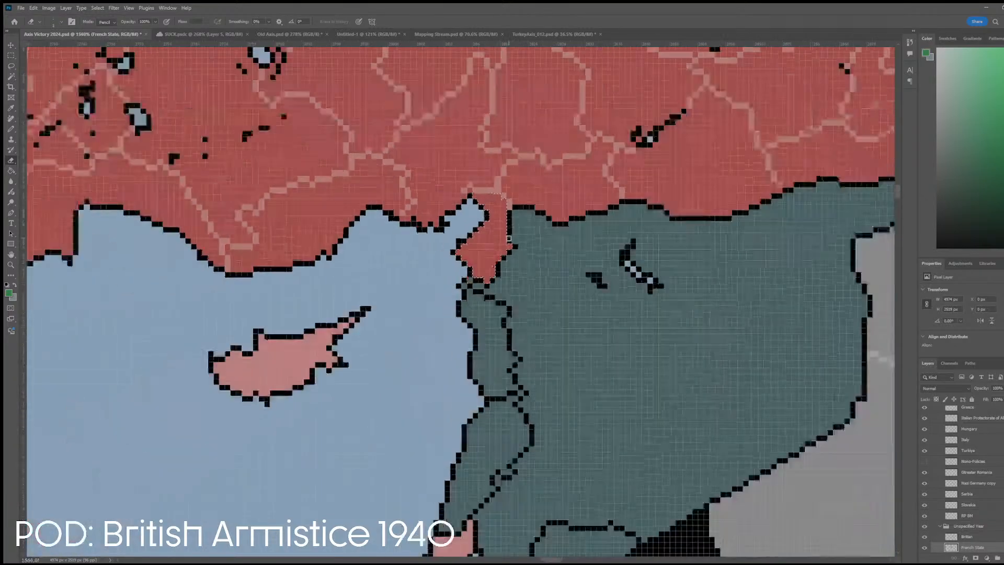
# - Sample Syria's teal and paint over the black internal border along its northwest coast, using a smaller brush just below Hatay
pyautogui.press('w')
pyautogui.scroll(-6, 536, 177)
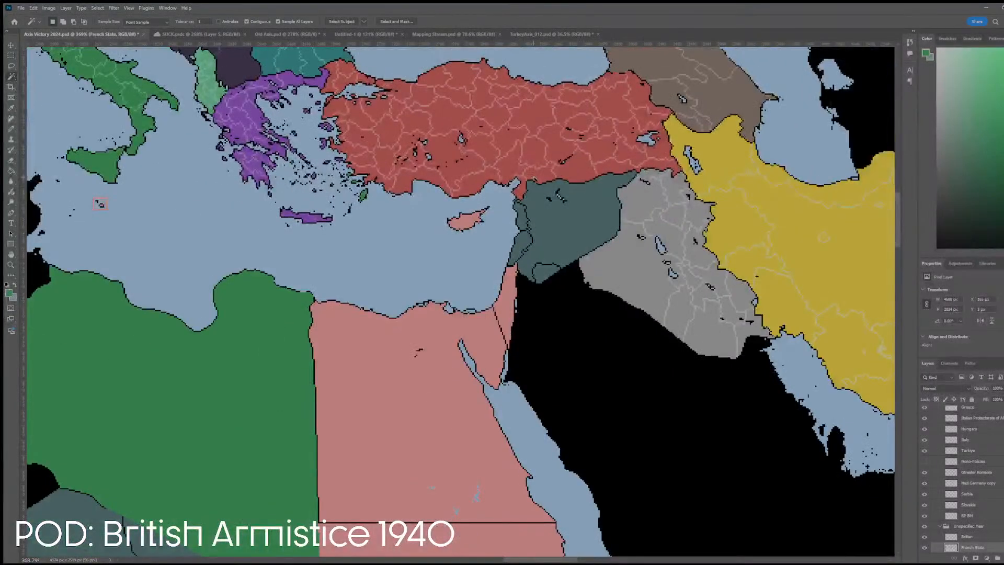
pyautogui.scroll(6, 536, 196)
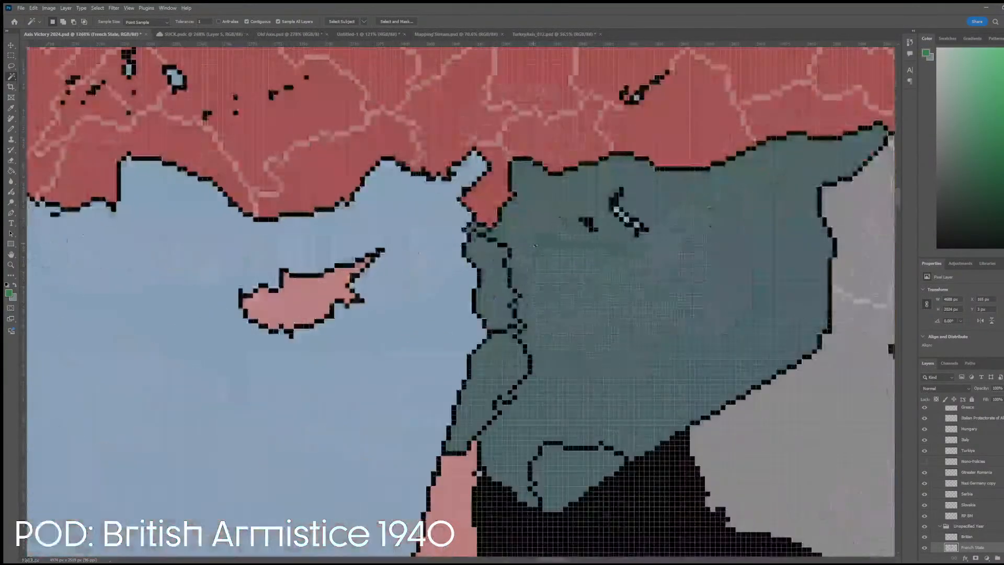
pyautogui.press('i')
pyautogui.click(539, 262)
pyautogui.press('b')
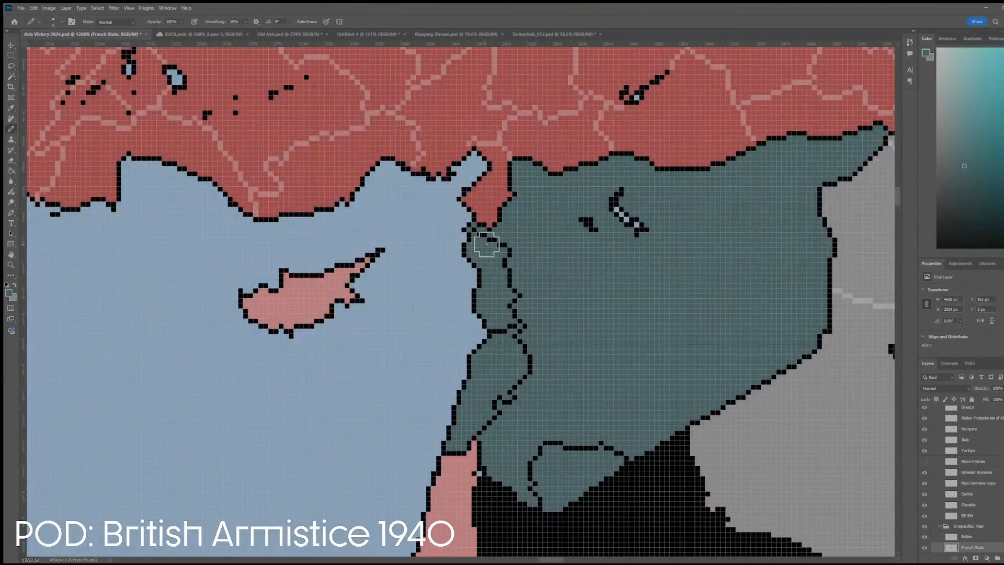
pyautogui.scroll(3, 504, 246)
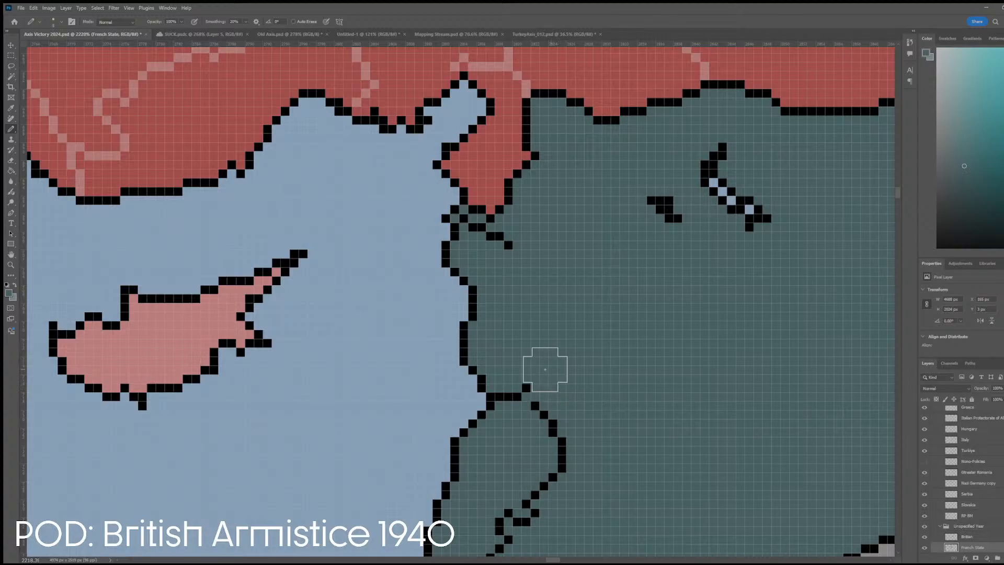
pyautogui.moveTo(513, 244)
pyautogui.mouseDown()
pyautogui.moveTo(553, 387)
pyautogui.moveTo(560, 358)
pyautogui.moveTo(540, 347)
pyautogui.moveTo(513, 260)
pyautogui.moveTo(497, 246)
pyautogui.mouseUp()
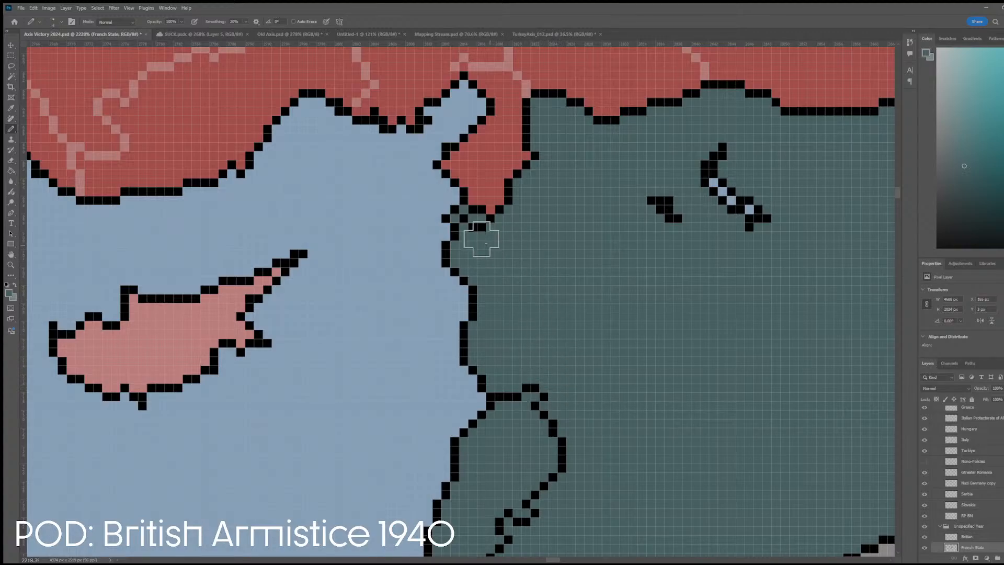
pyautogui.press('[')
pyautogui.press('[')
pyautogui.press('[')
pyautogui.click(470, 224)
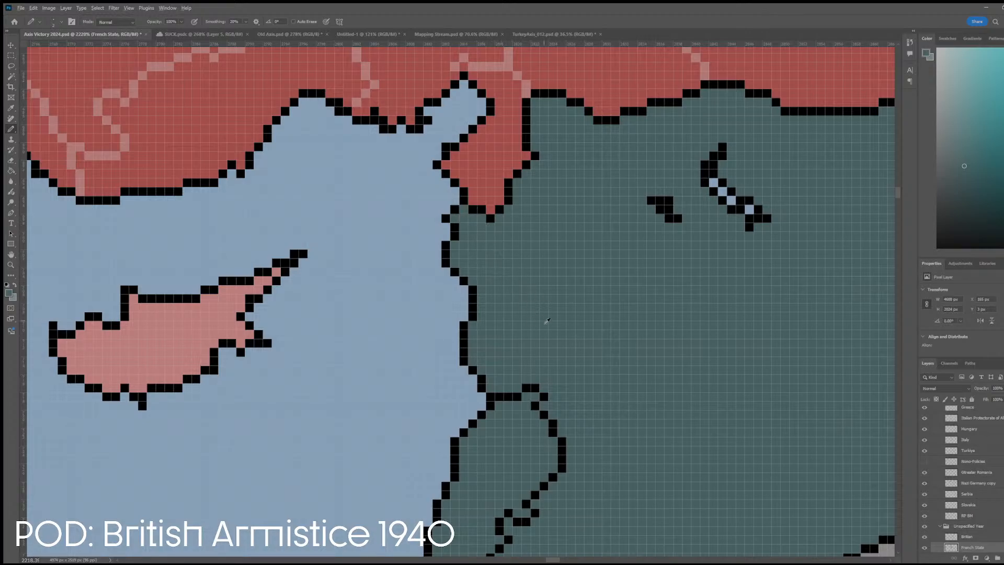
# - Paint over the black internal border of the small region in southern Syria with the same teal
pyautogui.scroll(-10, 546, 320)
pyautogui.scroll(10, 545, 429)
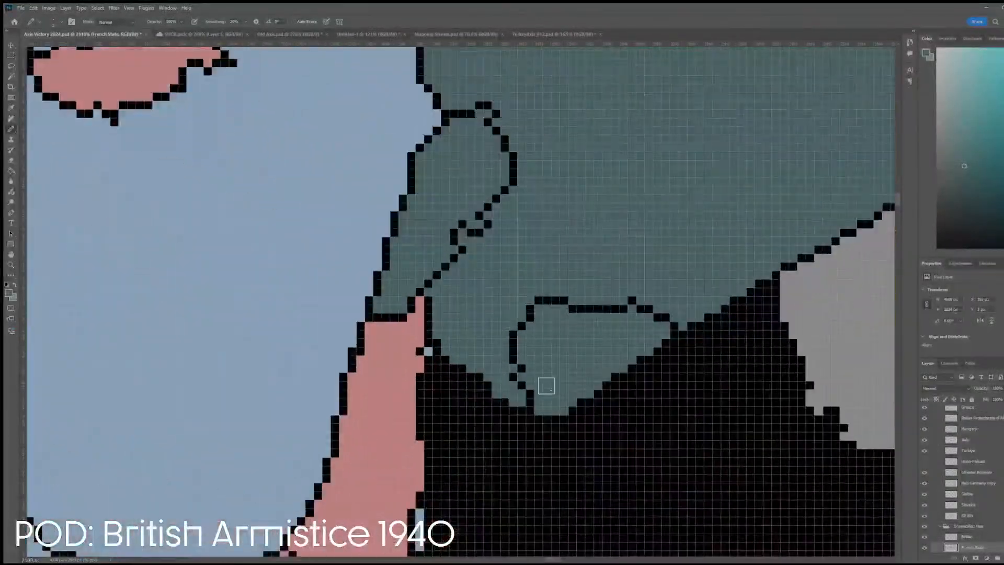
pyautogui.moveTo(517, 366)
pyautogui.mouseDown()
pyautogui.moveTo(524, 333)
pyautogui.moveTo(552, 305)
pyautogui.moveTo(667, 317)
pyautogui.mouseUp()
pyautogui.scroll(-10, 666, 318)
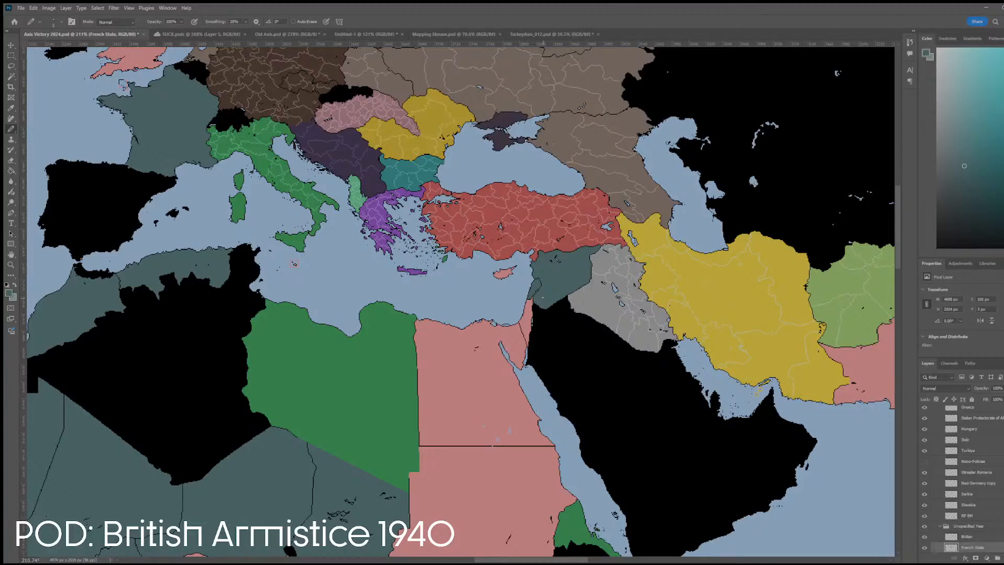
pyautogui.scroll(-5, 295, 263)
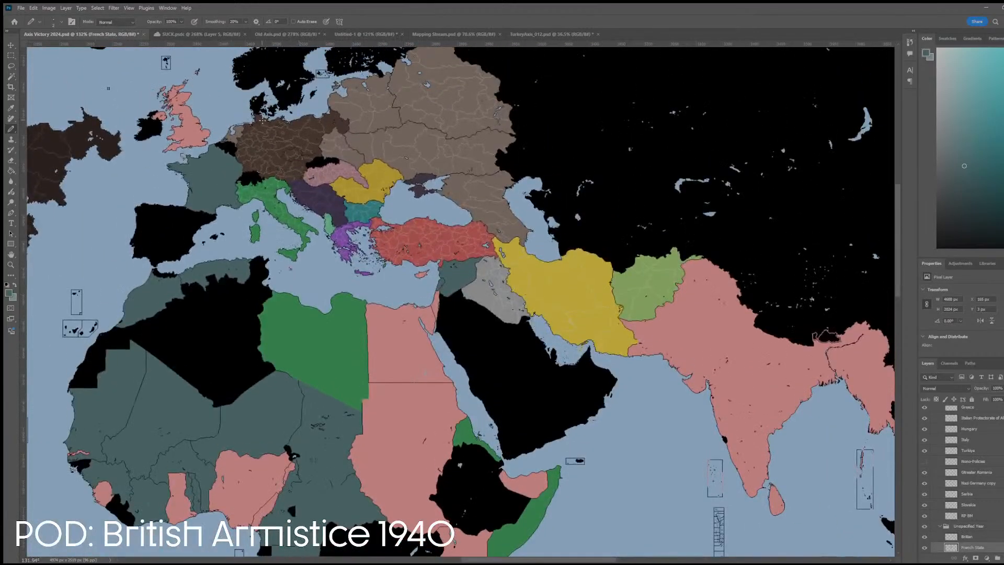
pyautogui.scroll(-5, 296, 159)
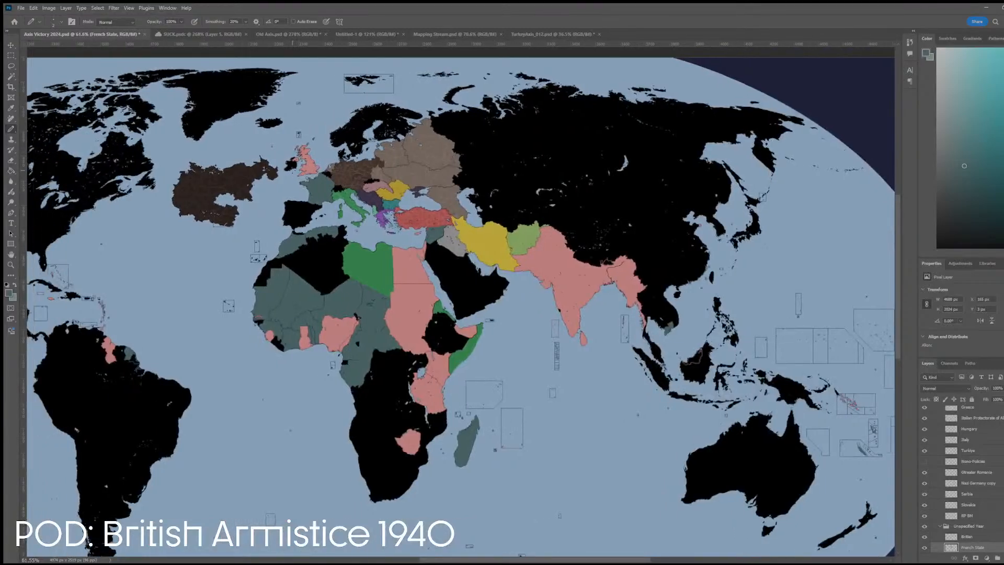
pyautogui.scroll(3, 293, 190)
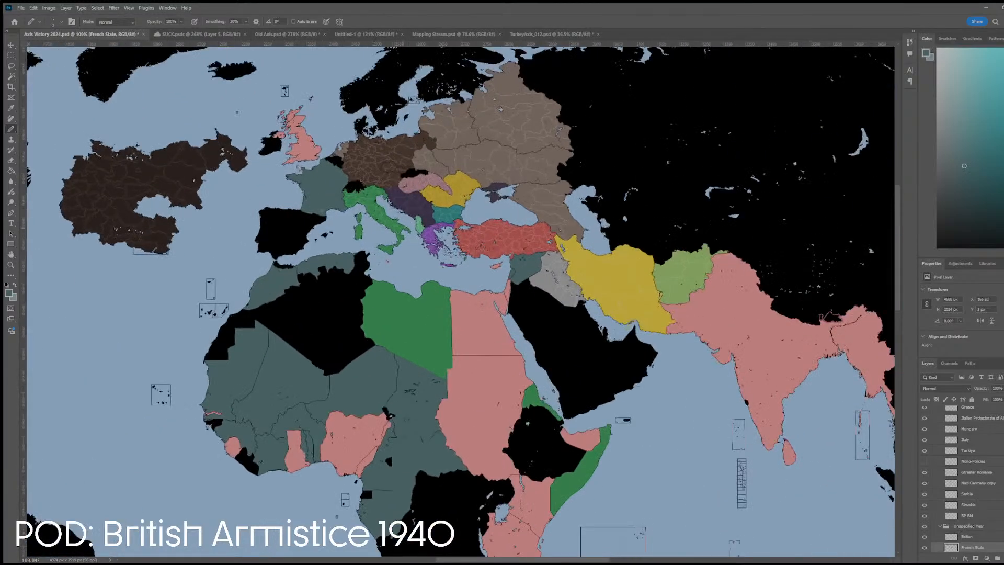
pyautogui.scroll(3, 293, 189)
pyautogui.press('v')
pyautogui.moveTo(144, 176)
pyautogui.mouseDown()
pyautogui.moveTo(321, 181)
pyautogui.moveTo(143, 188)
pyautogui.mouseUp()
pyautogui.scroll(-2, 199, 240)
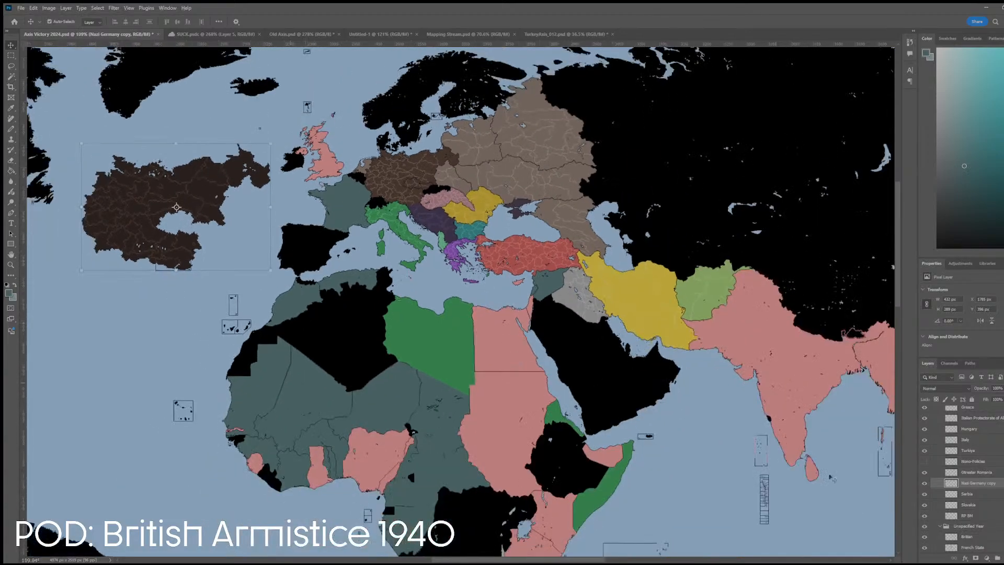
# - Select the Italy, Turkiye and Hungary layers together and move them into the Unspecified Year group
pyautogui.click(968, 450)
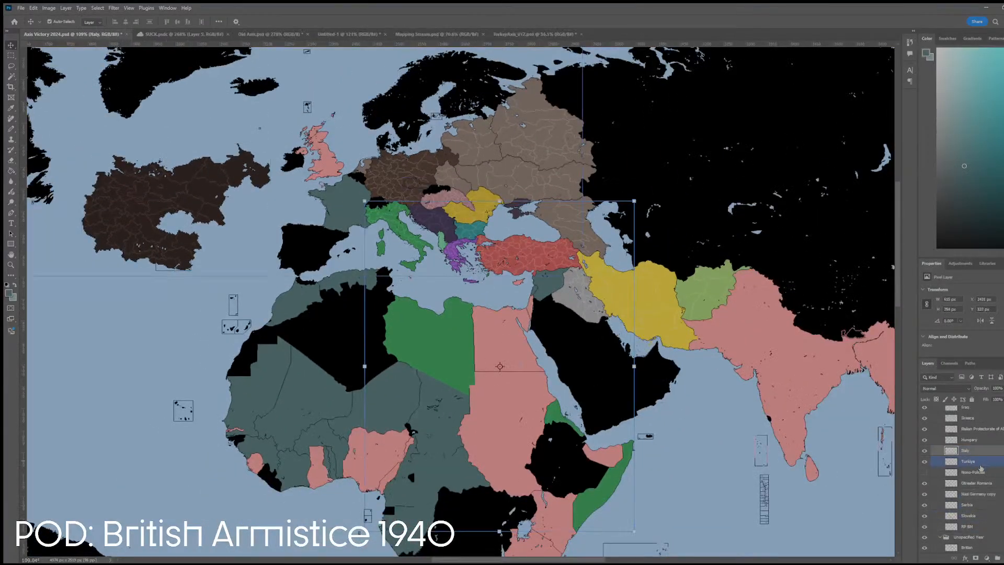
pyautogui.keyDown('shift'); pyautogui.click(980, 462); pyautogui.keyUp('shift')
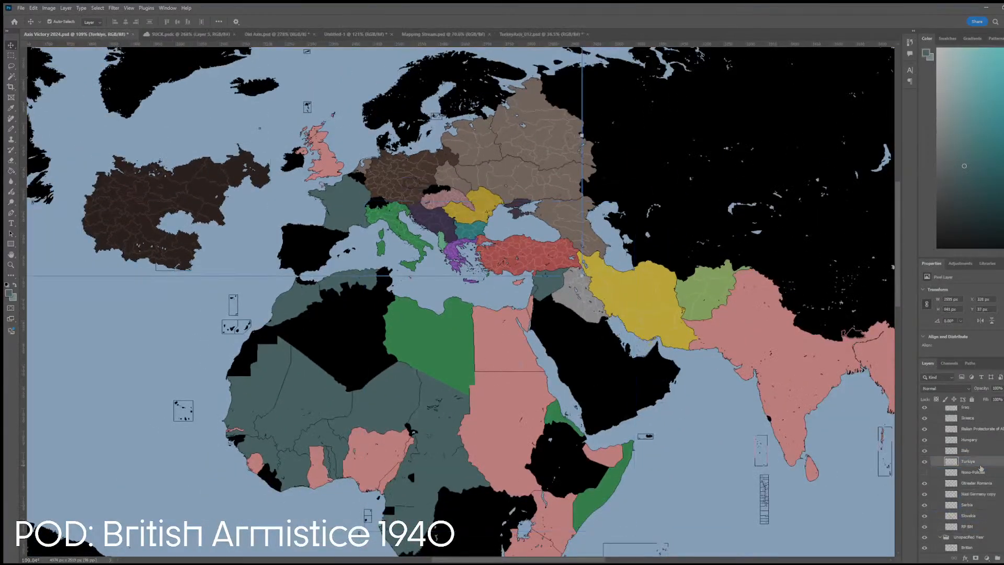
pyautogui.keyDown('shift'); pyautogui.click(977, 429); pyautogui.keyUp('shift')
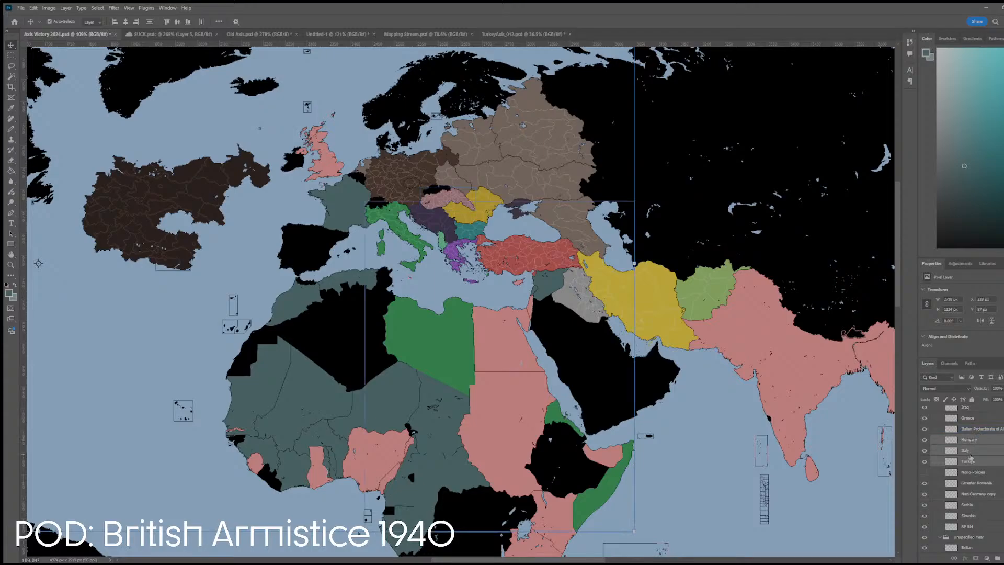
pyautogui.moveTo(976, 472); pyautogui.dragTo(982, 538)
# - Select the Bulgaria copy, Yugoslavia, Iran, Afghanistan, Iraq and Greece layers together and move them into the Unspecified Year group
pyautogui.scroll(2, 980, 501)
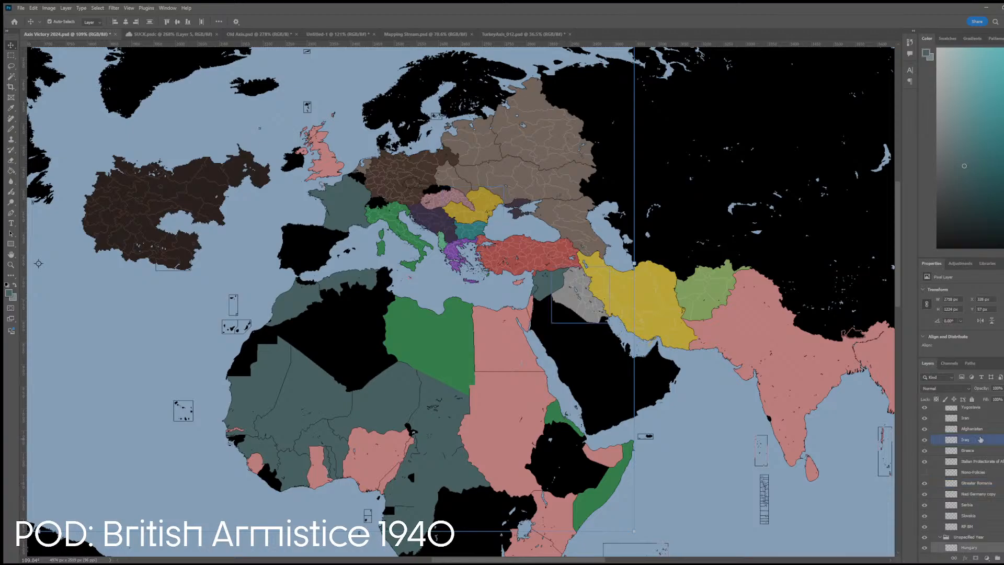
pyautogui.click(987, 420)
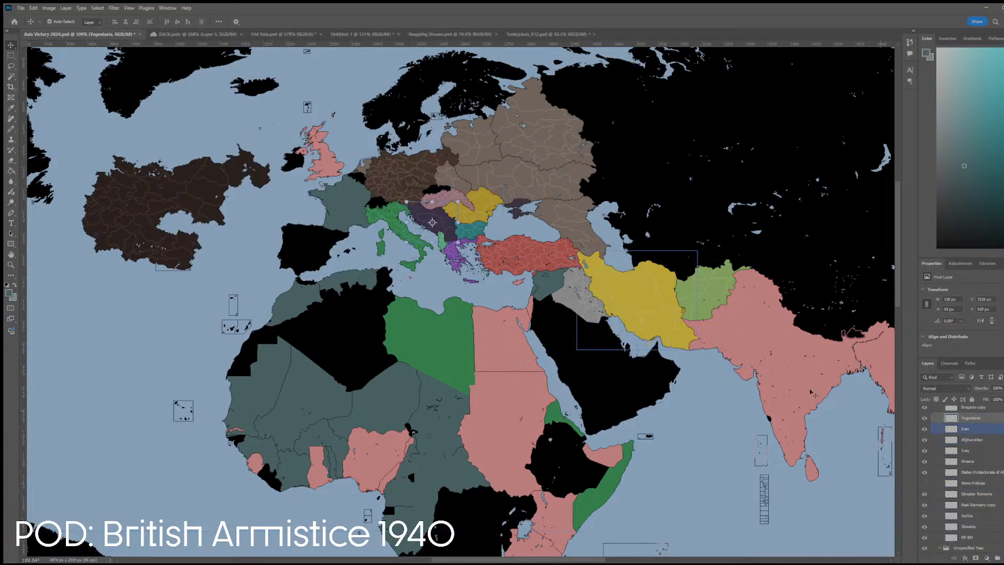
pyautogui.scroll(5, 449, 222)
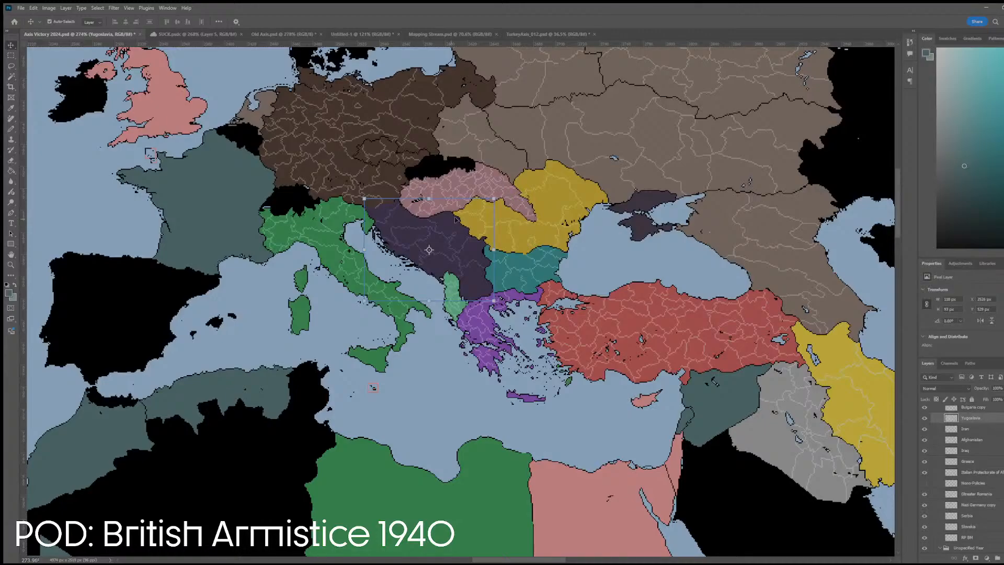
pyautogui.scroll(1, 968, 440)
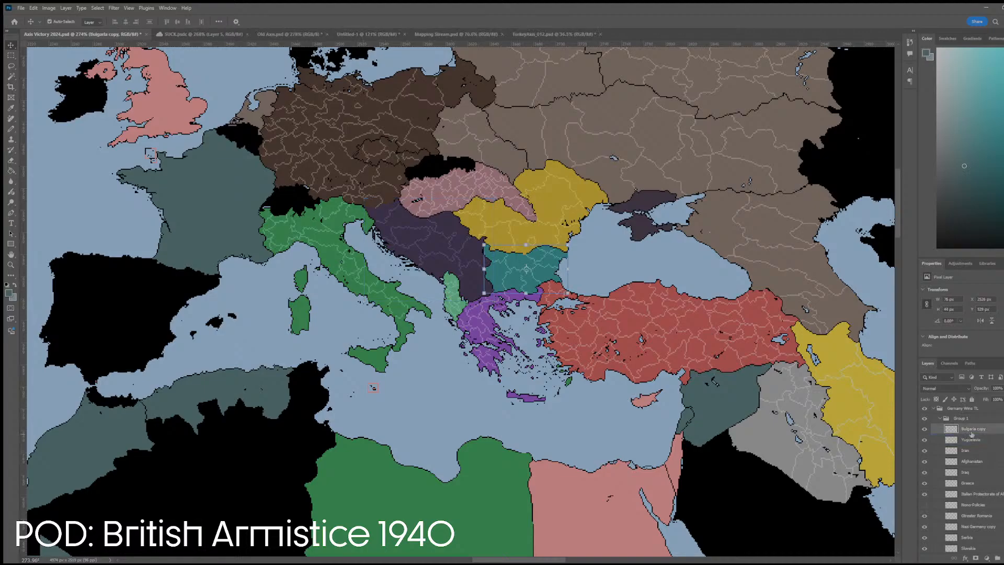
pyautogui.keyDown('ctrl'); pyautogui.click(987, 461); pyautogui.keyUp('ctrl')
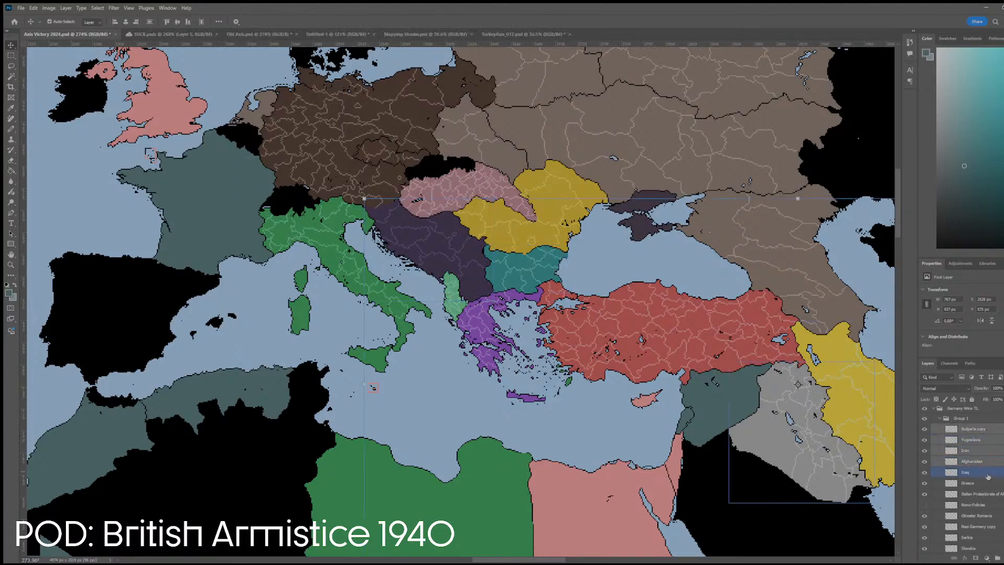
pyautogui.keyDown('ctrl'); pyautogui.click(987, 472); pyautogui.keyUp('ctrl')
pyautogui.keyDown('ctrl'); pyautogui.click(987, 483); pyautogui.keyUp('ctrl')
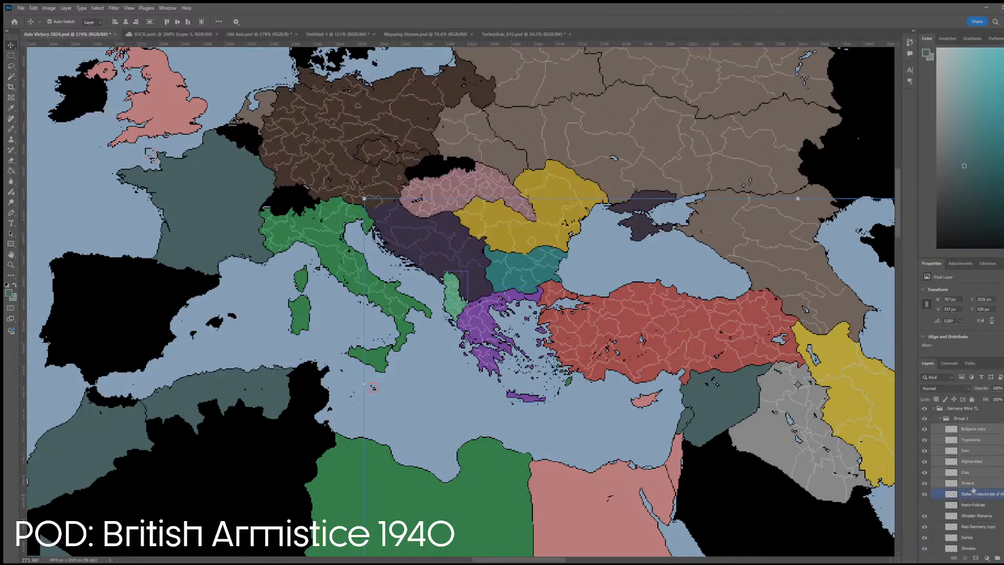
pyautogui.scroll(-2, 976, 495)
pyautogui.keyDown('ctrl'); pyautogui.click(975, 451); pyautogui.keyUp('ctrl')
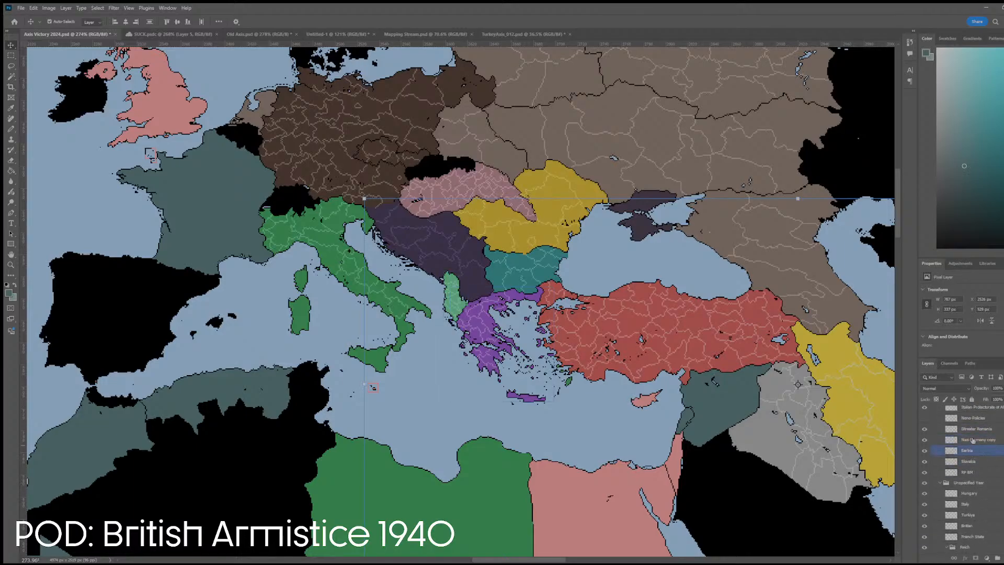
pyautogui.scroll(-2, 974, 451)
pyautogui.moveTo(972, 468)
pyautogui.mouseDown()
pyautogui.moveTo(978, 511)
pyautogui.moveTo(977, 434)
pyautogui.moveTo(980, 463)
pyautogui.mouseUp()
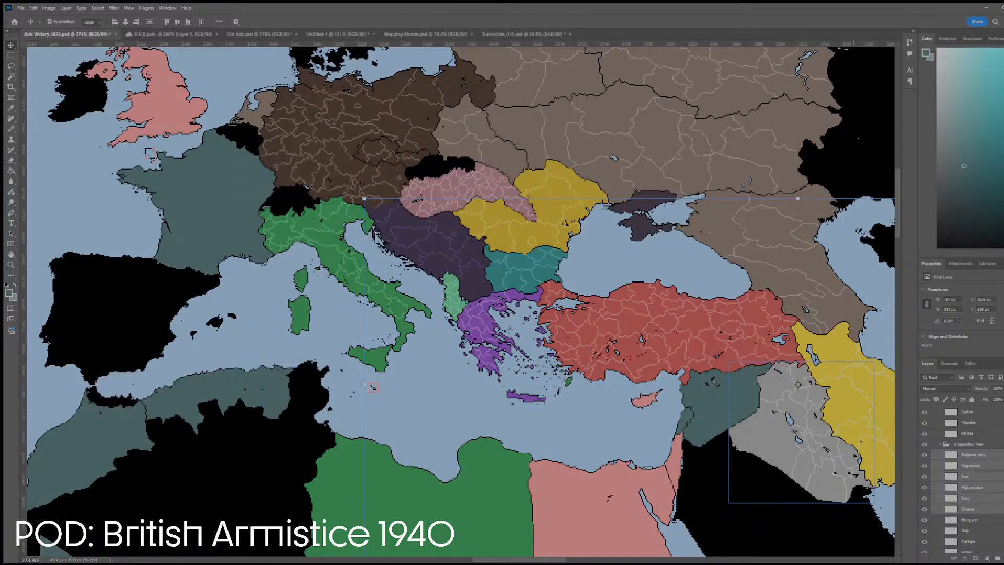
# - Rename the Yugoslavia layer in the Unspecified Year group as Whole Yugo and hide it
pyautogui.hotkey('ctrl', 'z')
pyautogui.press('z')
pyautogui.moveTo(480, 252); pyautogui.dragTo(466, 219)
pyautogui.keyDown('alt'); pyautogui.click(466, 220); pyautogui.keyUp('alt')
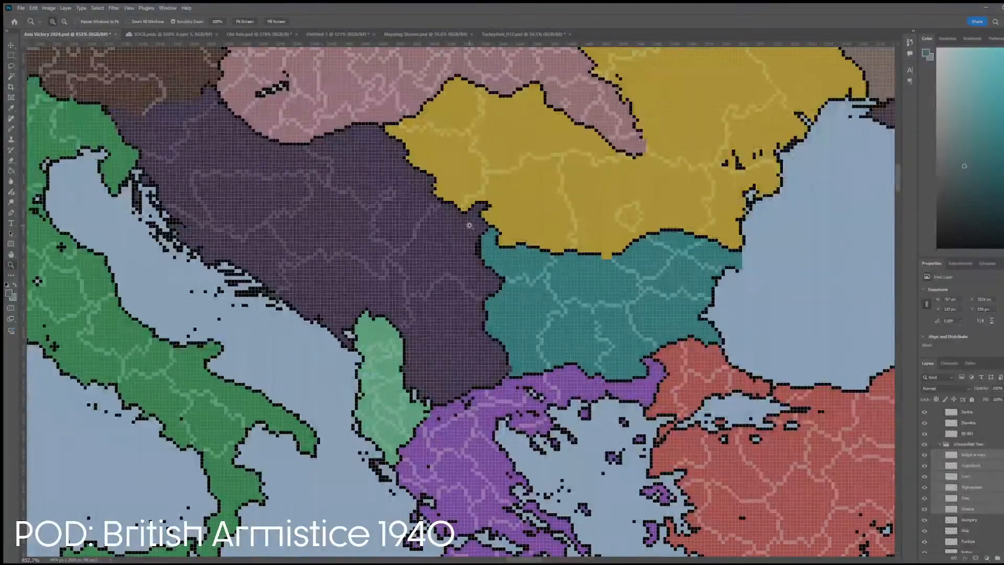
pyautogui.keyDown('alt'); pyautogui.click(281, 230); pyautogui.keyUp('alt')
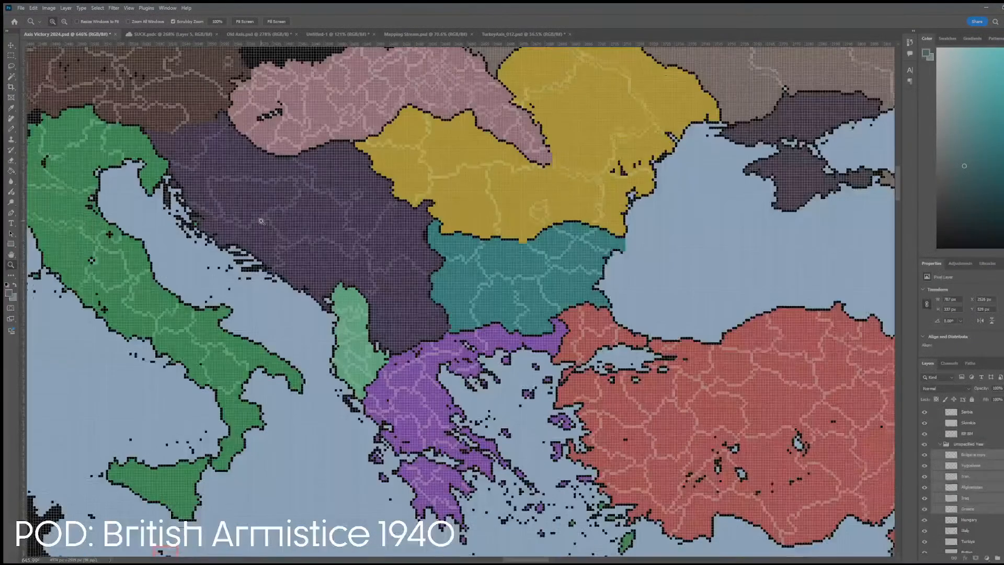
pyautogui.scroll(1, 270, 229)
pyautogui.press('v')
pyautogui.scroll(-1, 270, 229)
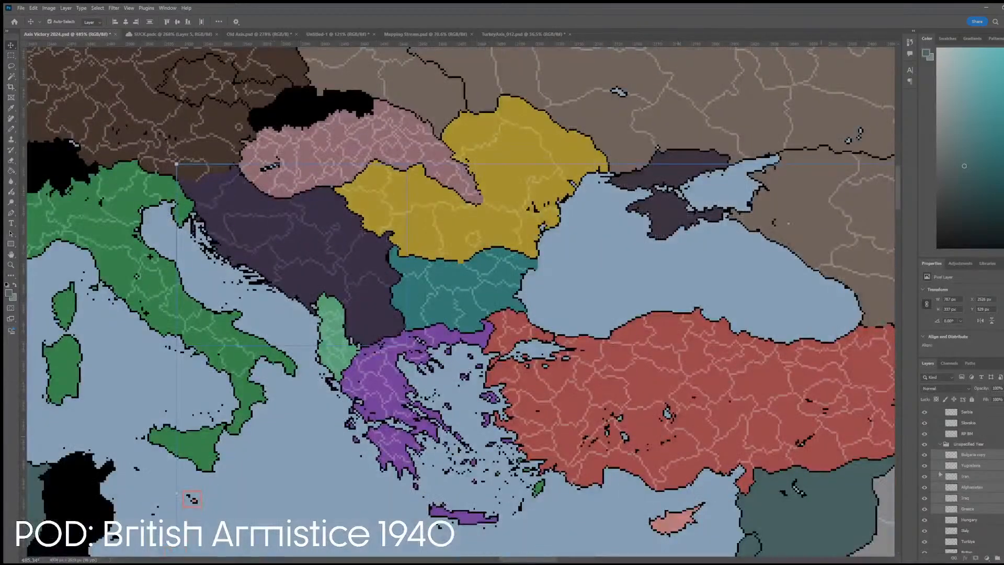
pyautogui.click(982, 454)
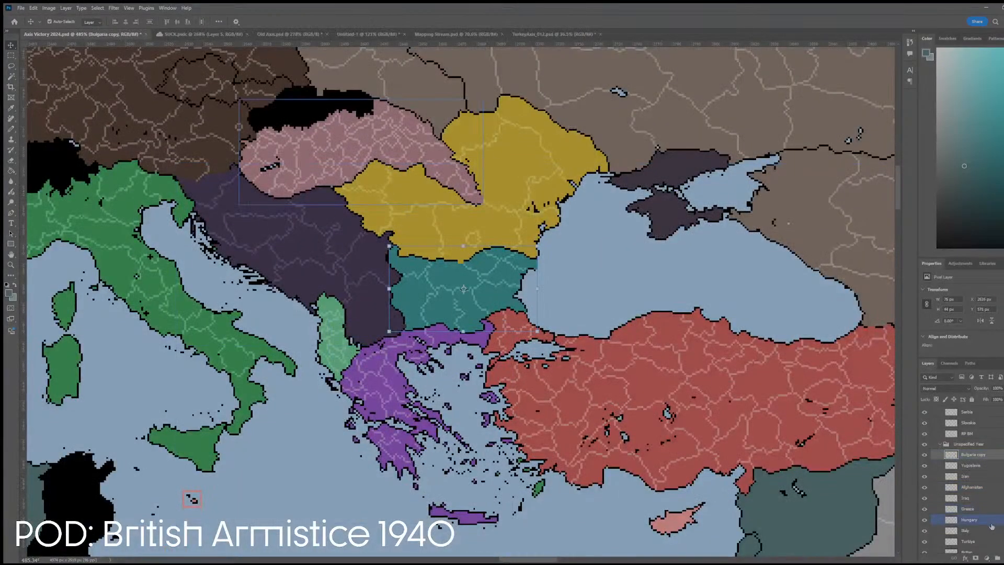
pyautogui.click(986, 466)
pyautogui.doubleClick(980, 468)
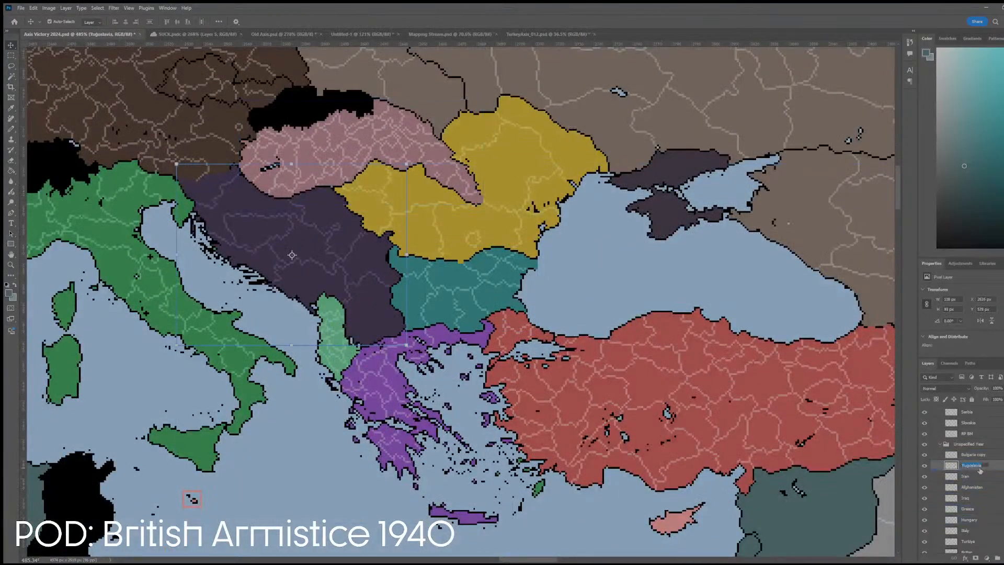
pyautogui.write('Whole Yugo')
pyautogui.press('Return')
pyautogui.click(924, 465)
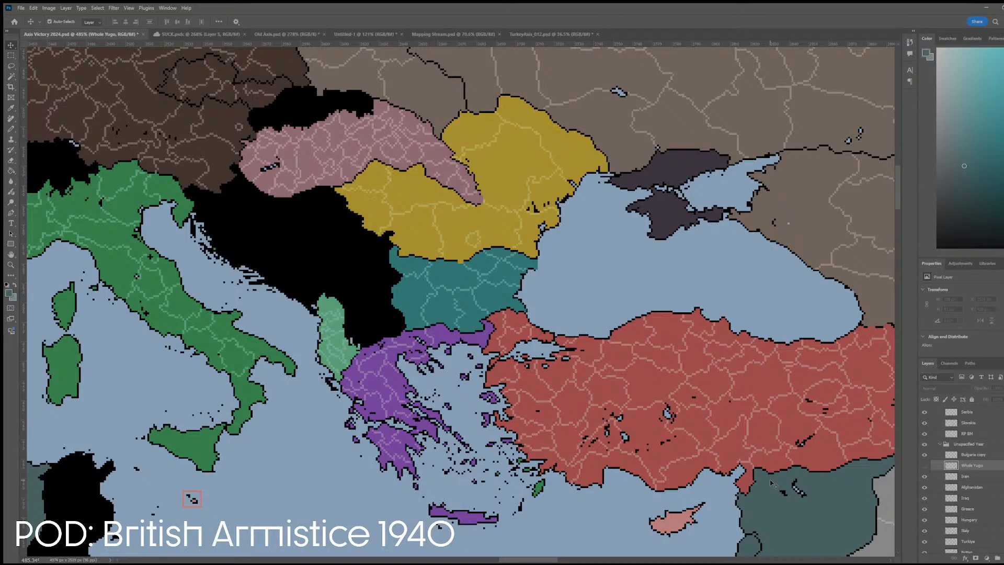
# - Switch to the TurkeyAxis_012 document, collapse and hide the OTL 1941 (Incomplete) group, and show the group directly above it
pyautogui.click(516, 35)
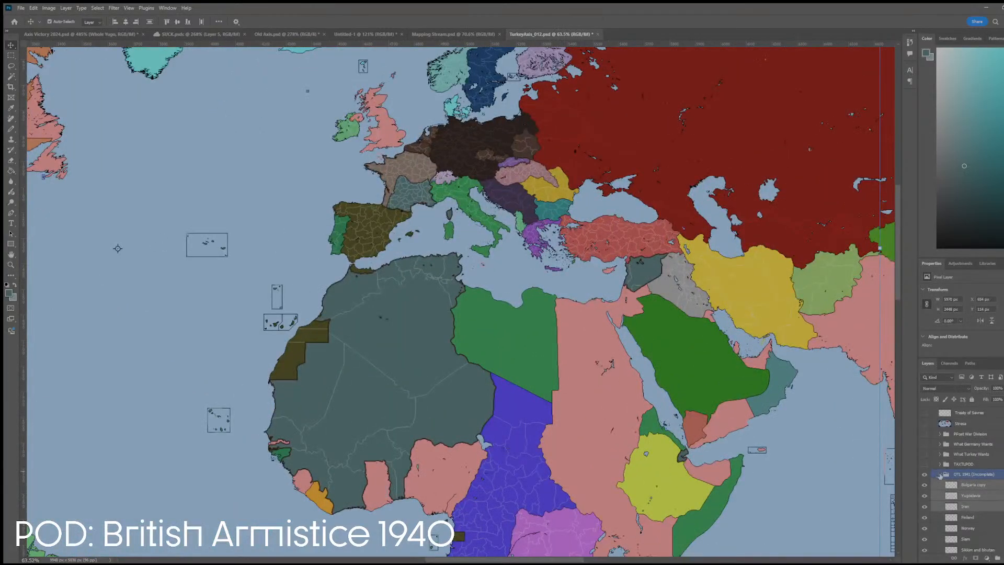
pyautogui.click(940, 474)
pyautogui.click(924, 473)
pyautogui.click(924, 464)
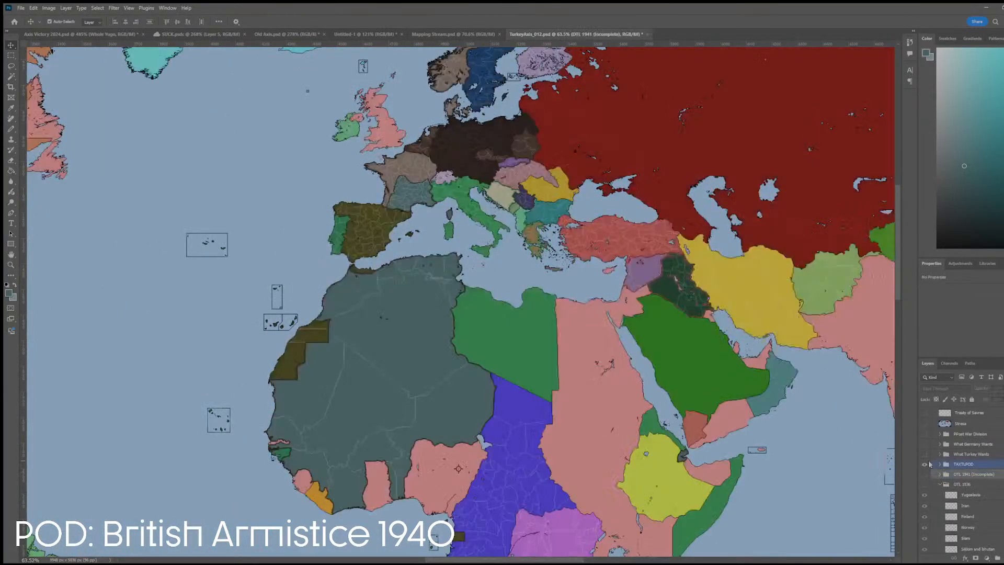
# - Examine the Italian Croatia, Albania and Serbia layers in the Balkans, then return to the Axis Victory 2024 document
pyautogui.scroll(10, 525, 239)
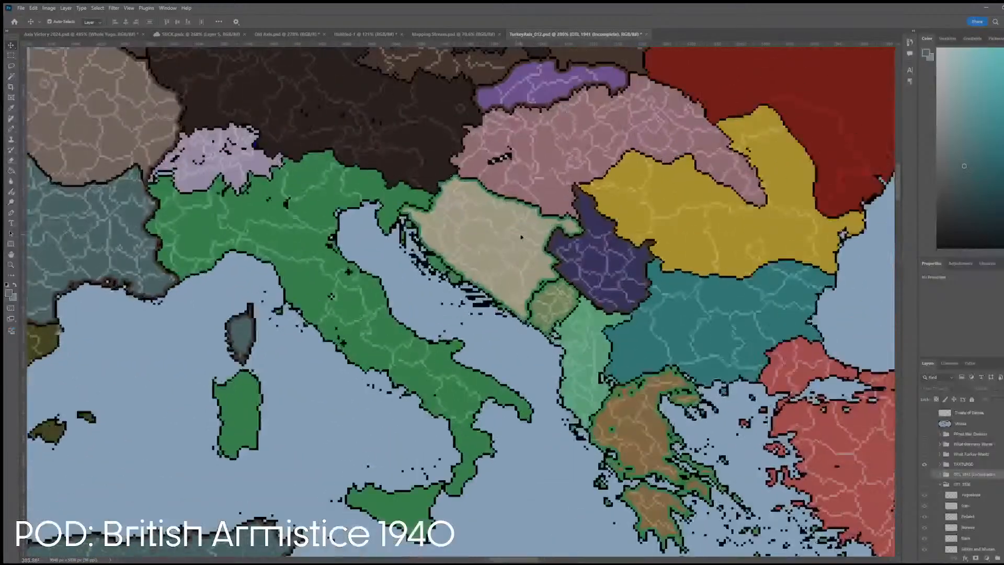
pyautogui.click(524, 239)
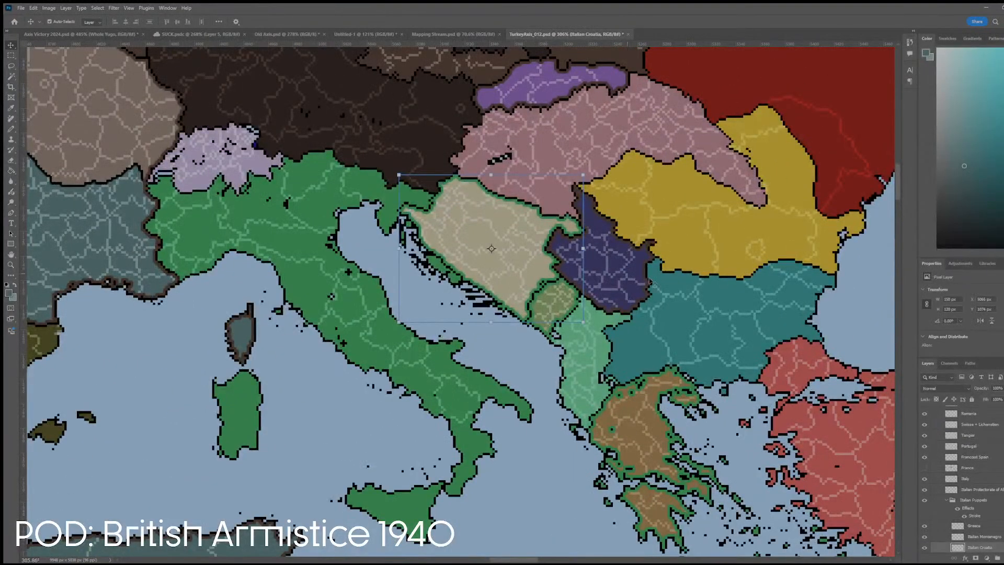
pyautogui.click(590, 357)
pyautogui.hotkey('ctrl', 't')
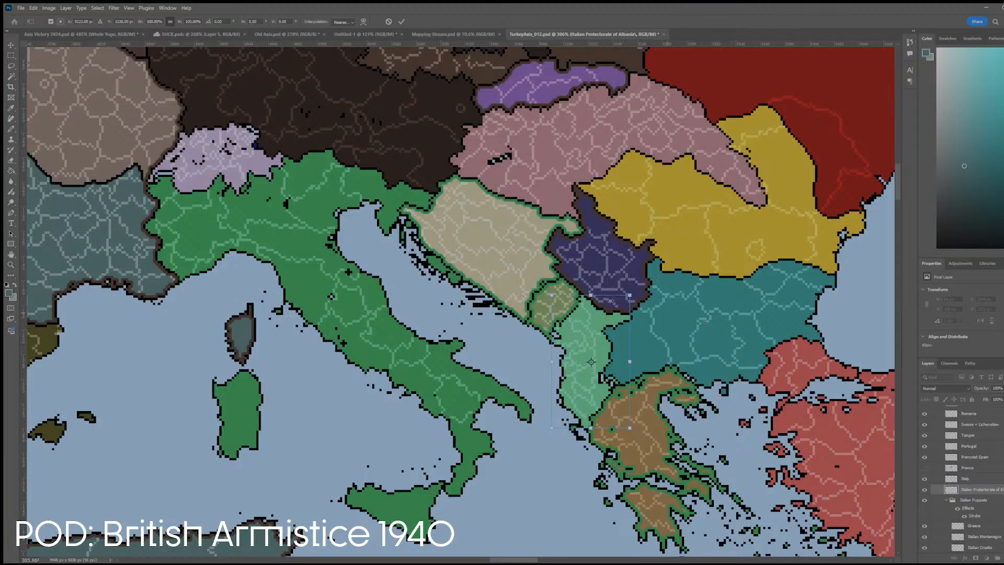
pyautogui.press('Return')
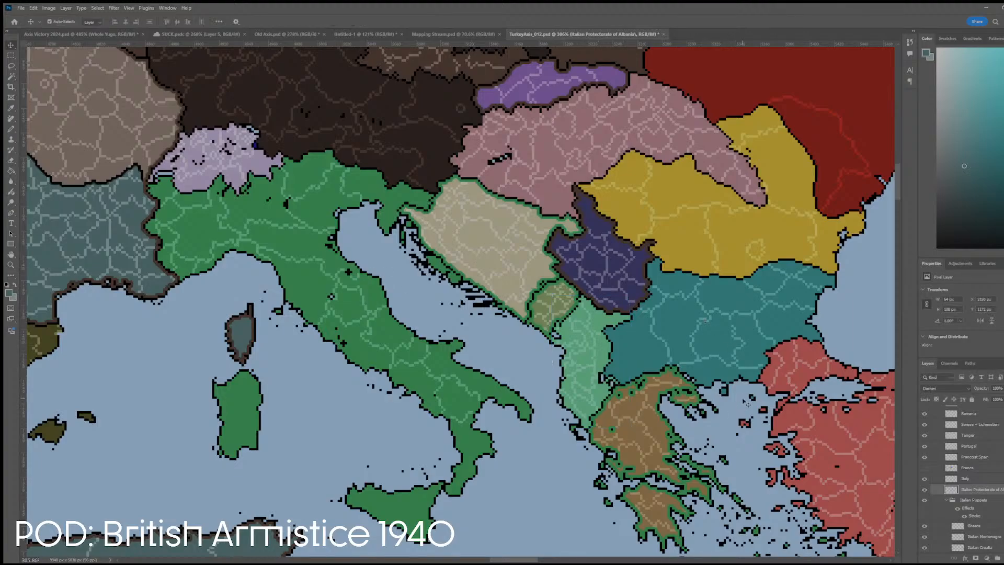
pyautogui.click(552, 361)
pyautogui.scroll(3, 690, 368)
pyautogui.click(528, 157)
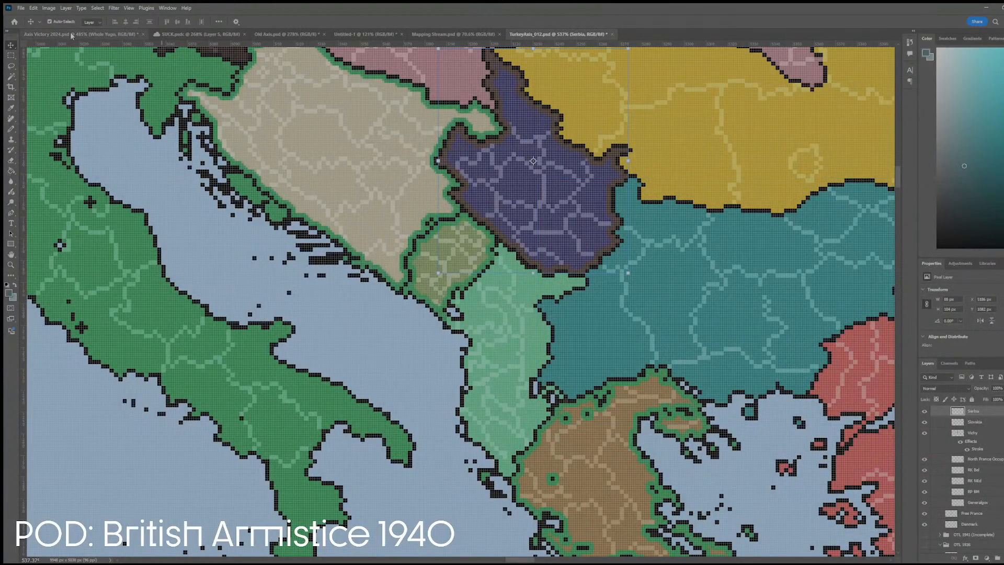
pyautogui.click(72, 36)
# - Try deleting the Bulgaria copy and Whole Yugo layers, and undo both deletions
pyautogui.click(440, 296)
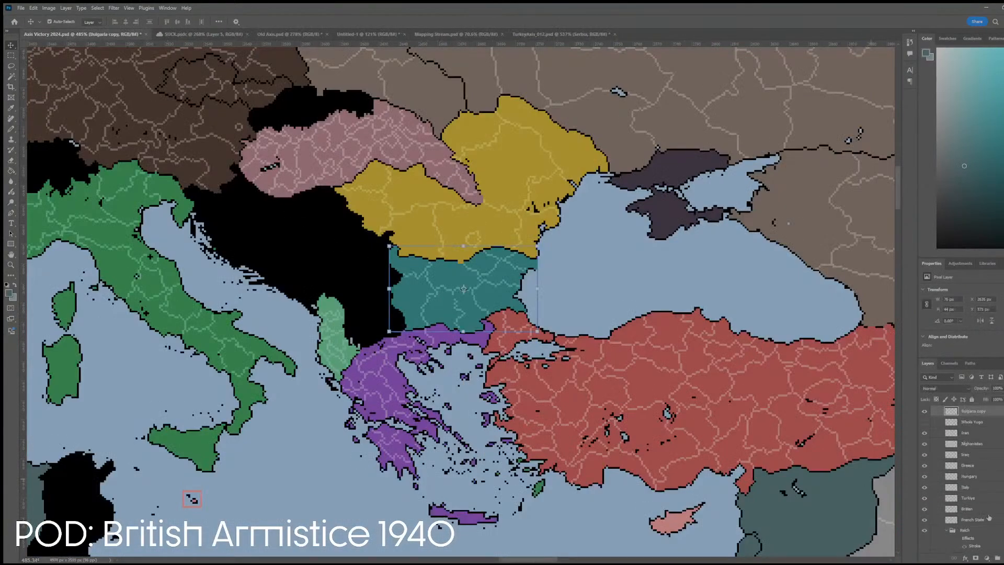
pyautogui.press('Delete')
pyautogui.press('Delete')
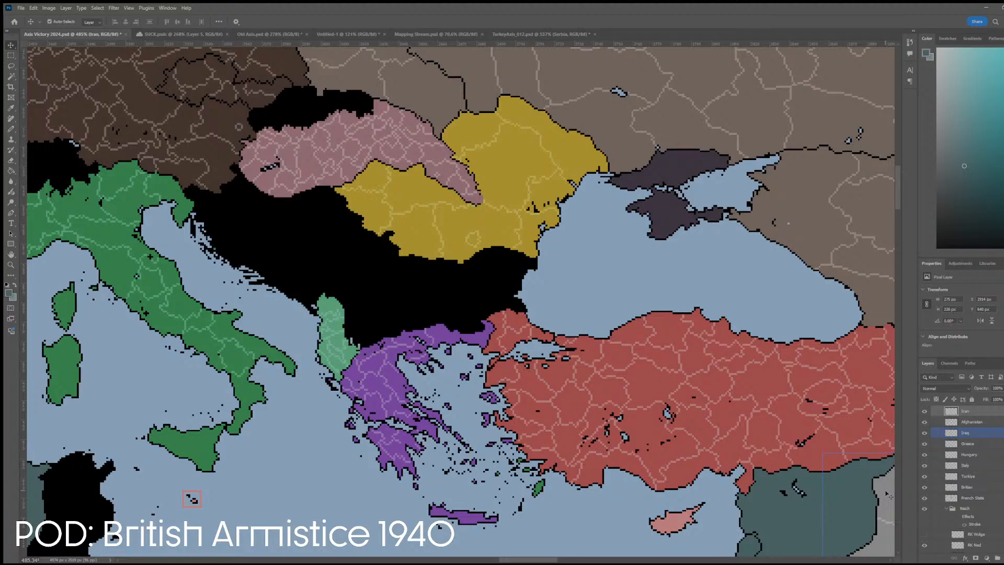
pyautogui.hotkey('ctrl', 'z')
pyautogui.hotkey('ctrl', 'z')
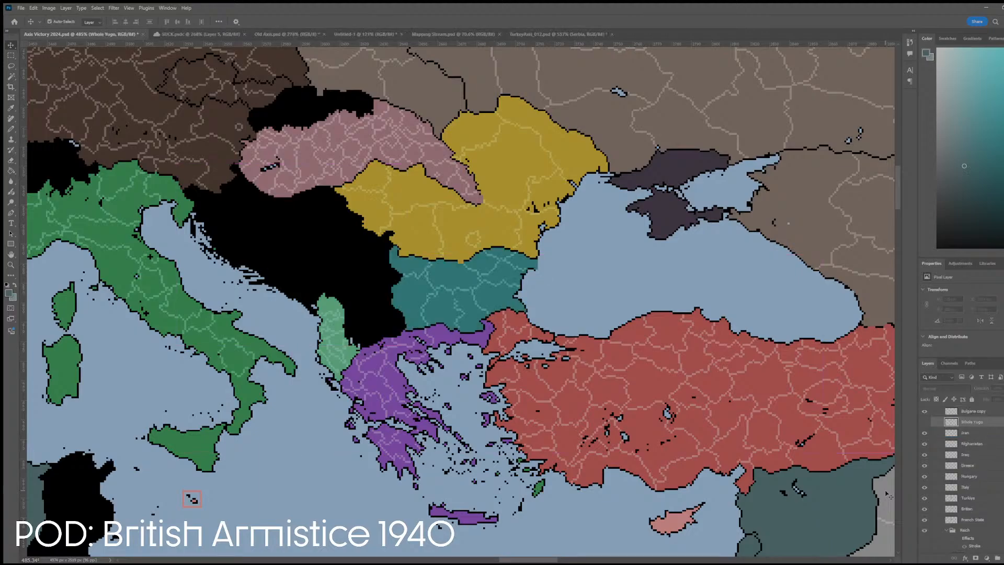
# - Rename the Bulgaria copy layer as Bulgaria 1936 and hide it
pyautogui.doubleClick(976, 412)
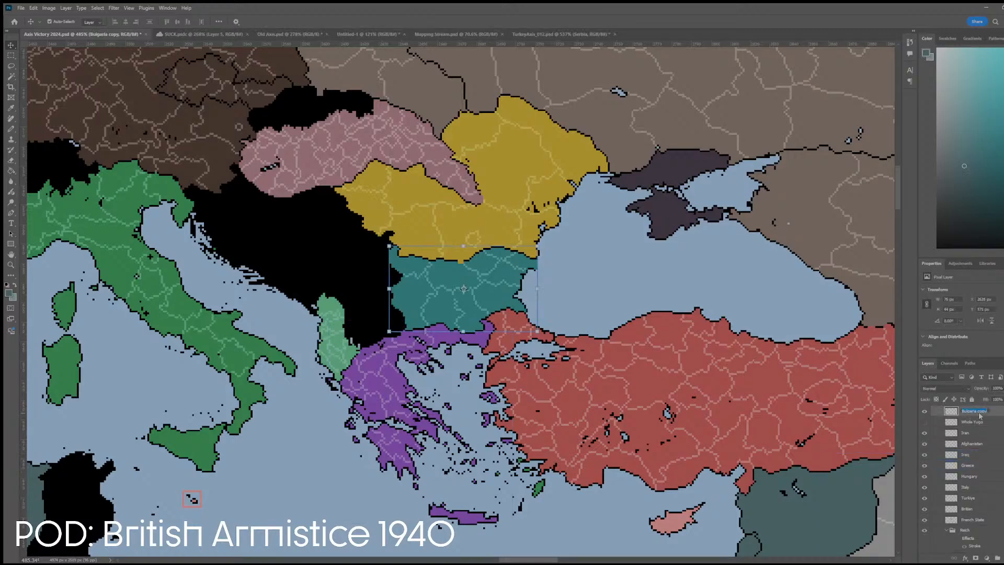
pyautogui.write('Bulgaria S')
pyautogui.write('936')
pyautogui.press('Return')
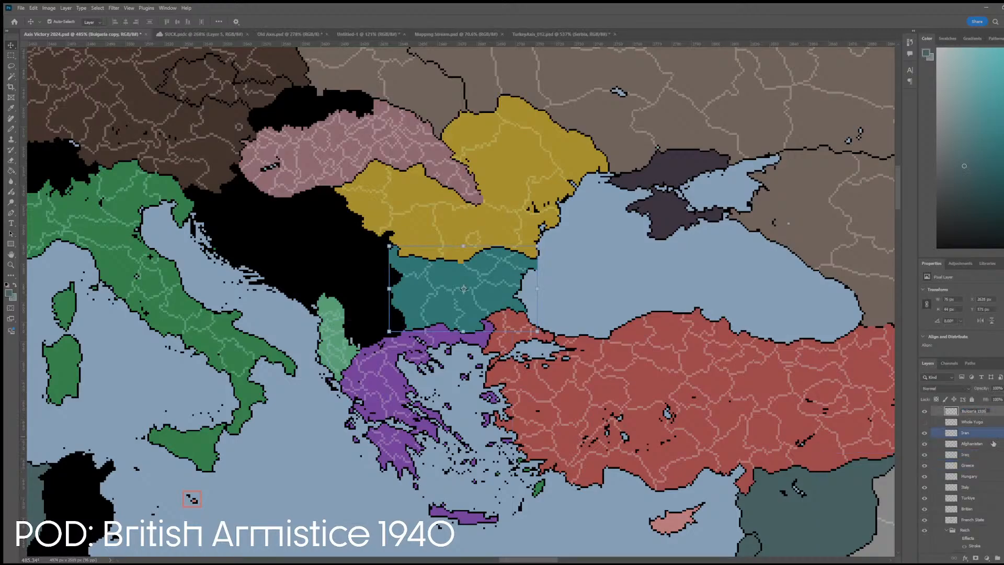
pyautogui.click(924, 412)
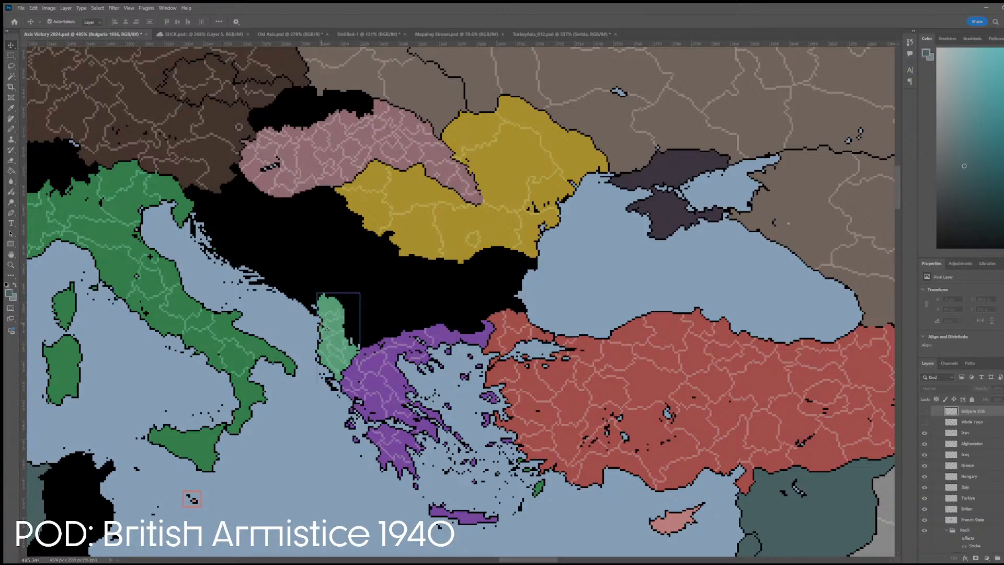
# - On the Greater Romania layer, erase the pixels around Hungary's southeastern tip to give it a black border
pyautogui.click(422, 196)
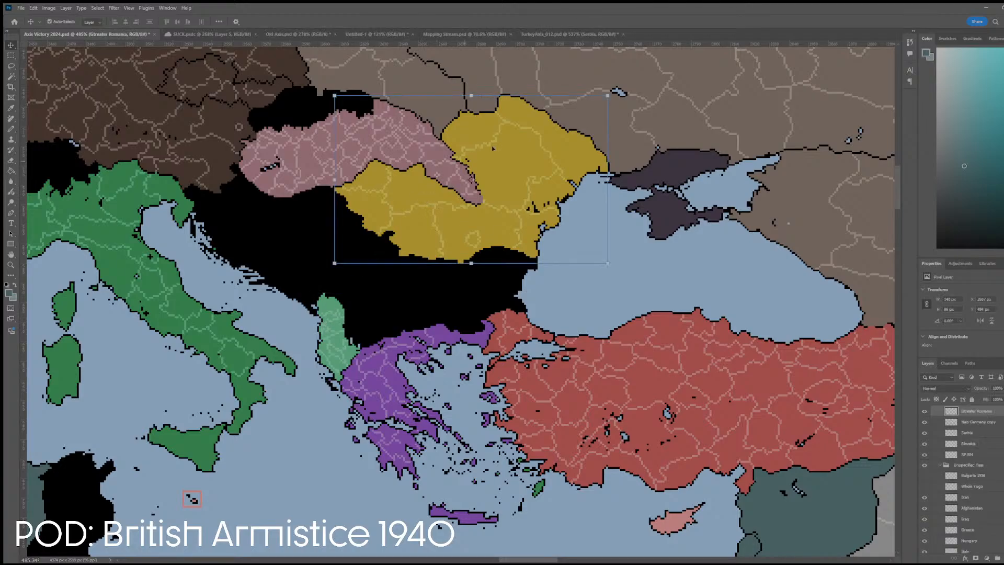
pyautogui.scroll(10, 493, 148)
pyautogui.press('e')
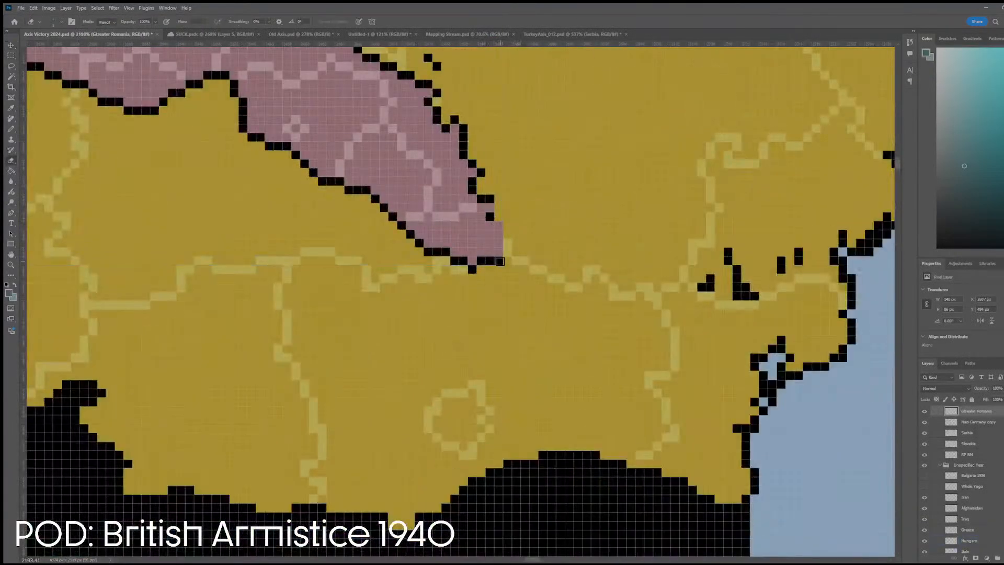
pyautogui.moveTo(499, 262)
pyautogui.mouseDown()
pyautogui.moveTo(508, 226)
pyautogui.moveTo(499, 218)
pyautogui.mouseUp()
pyautogui.scroll(-4, 473, 159)
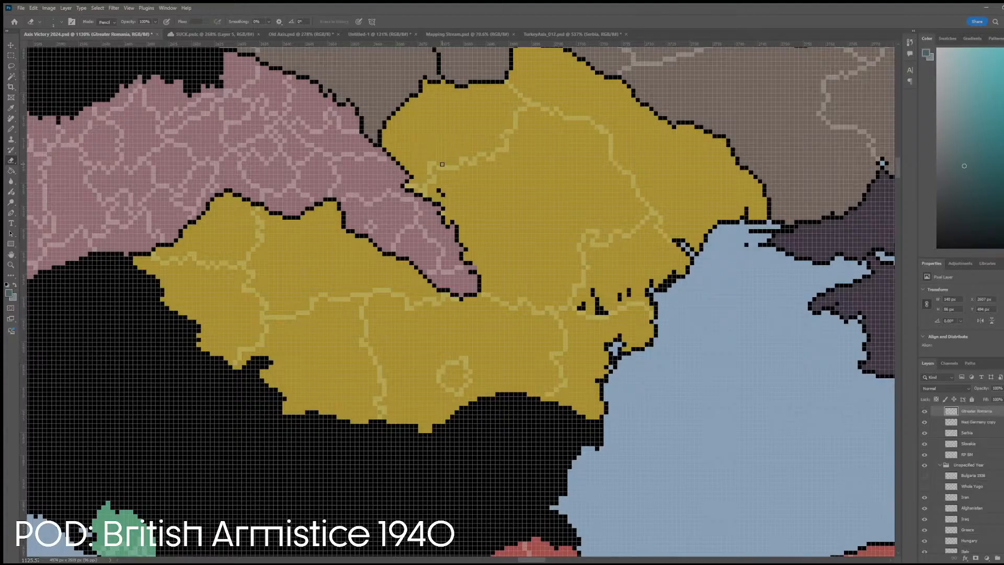
# - On the Metropolitan Germany layer, erase the stray pixel on the border with northeastern Italy
pyautogui.scroll(-6, 336, 235)
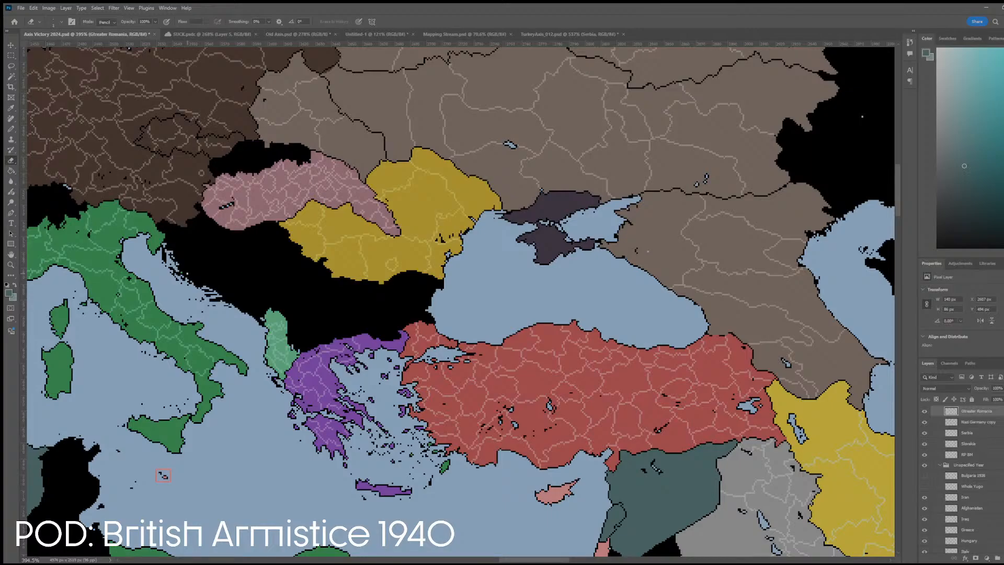
pyautogui.scroll(10, 186, 225)
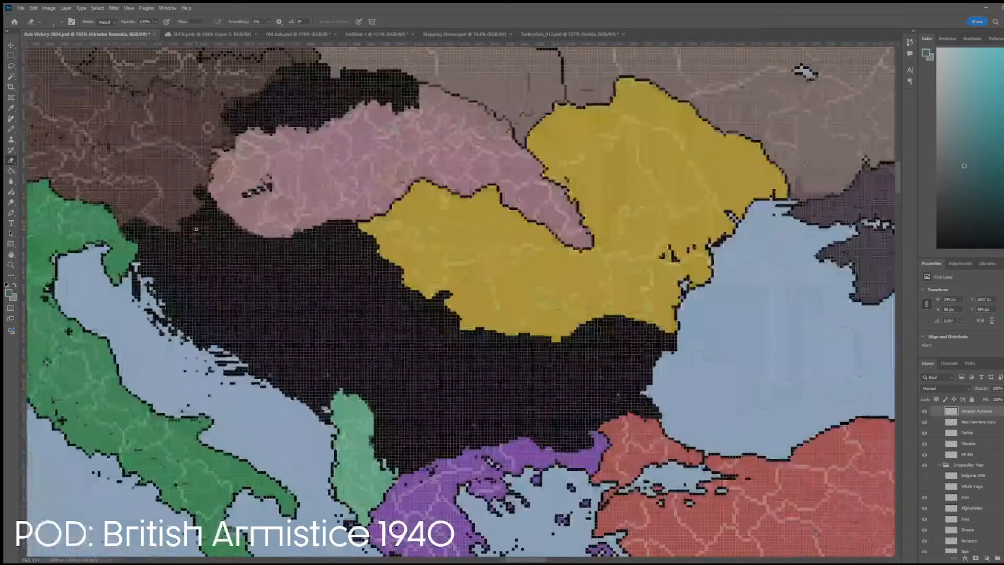
pyautogui.scroll(-6, 110, 227)
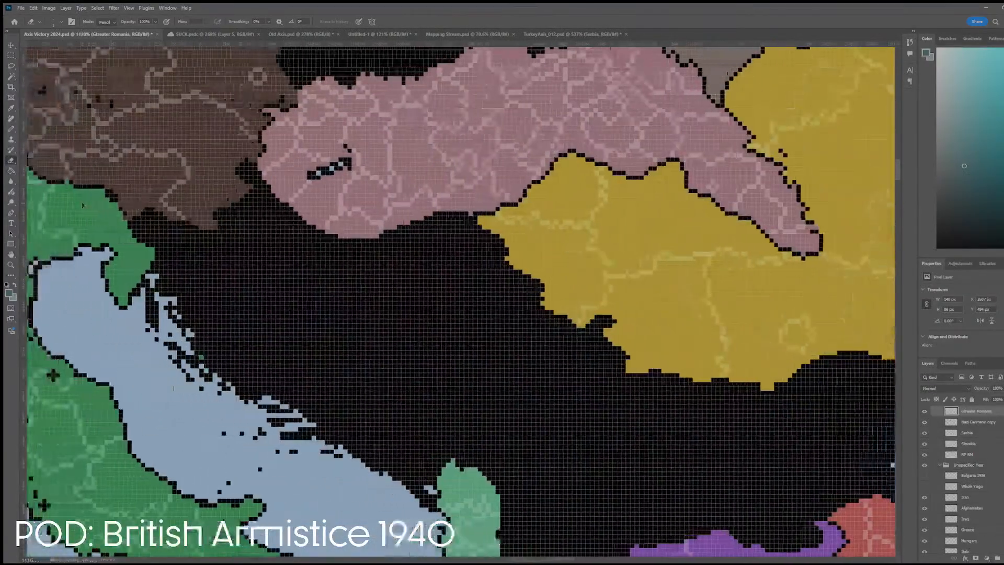
pyautogui.scroll(10, 163, 153)
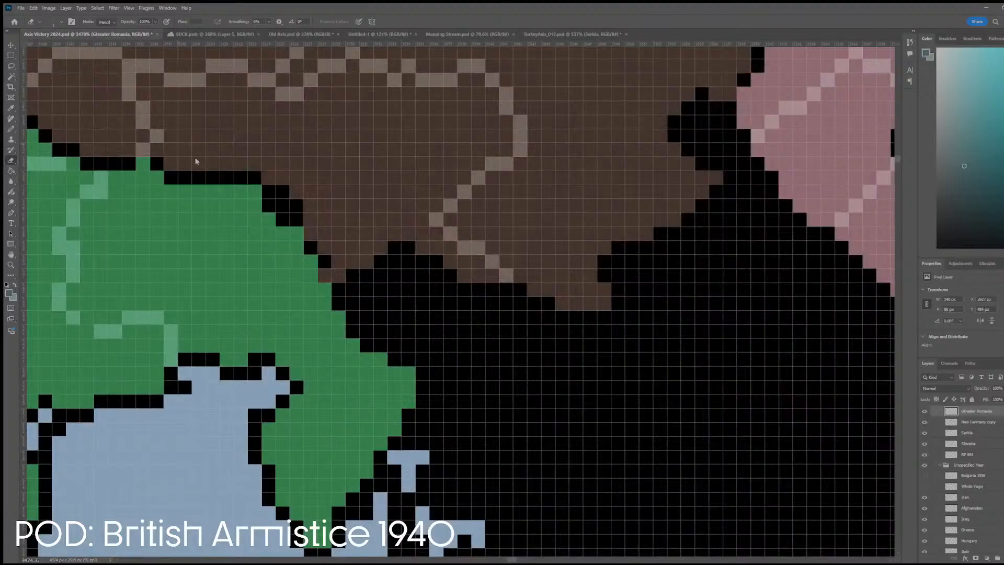
pyautogui.keyDown('ctrl'); pyautogui.click(209, 169); pyautogui.keyUp('ctrl')
pyautogui.click(149, 156)
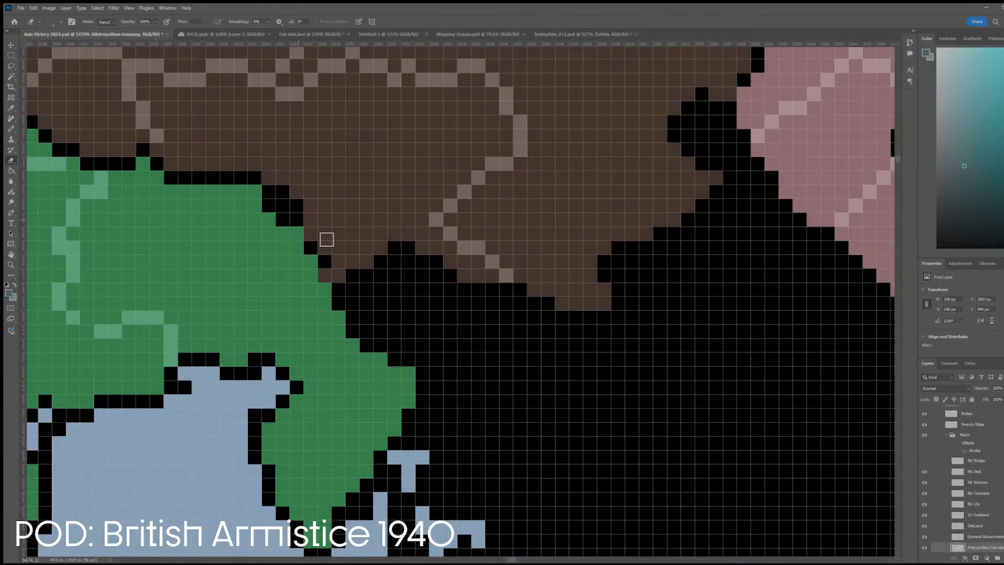
pyautogui.click(324, 275)
pyautogui.scroll(-5, 360, 289)
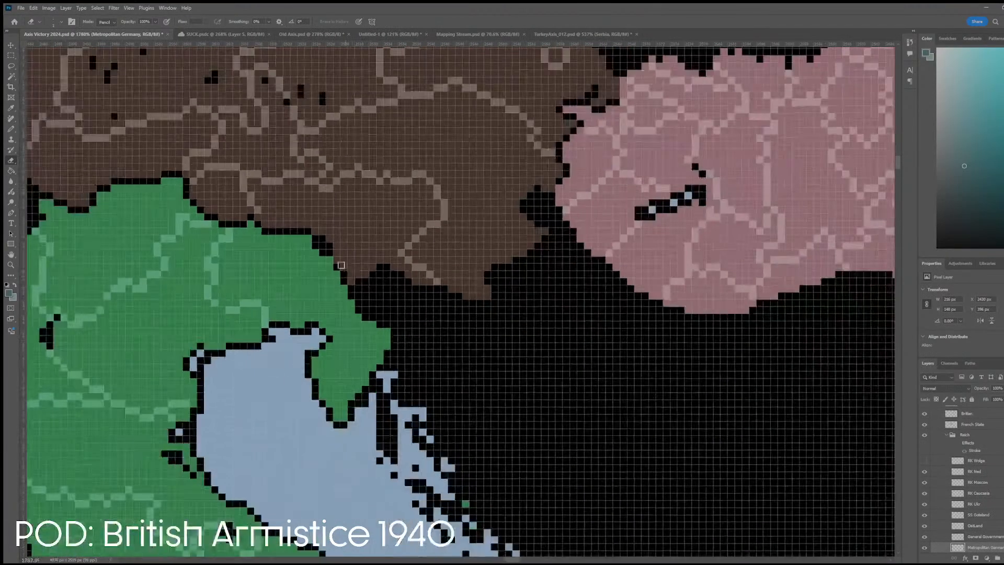
pyautogui.scroll(-5, 359, 289)
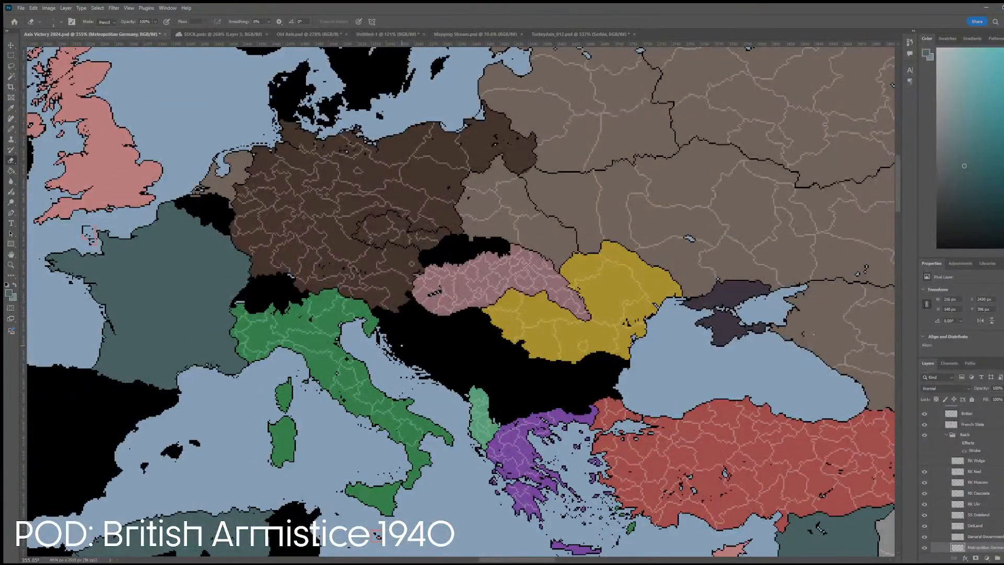
# - Rename the existing Albania layer as Italian Protectorate of Albania 1939
pyautogui.press('v')
pyautogui.click(484, 417)
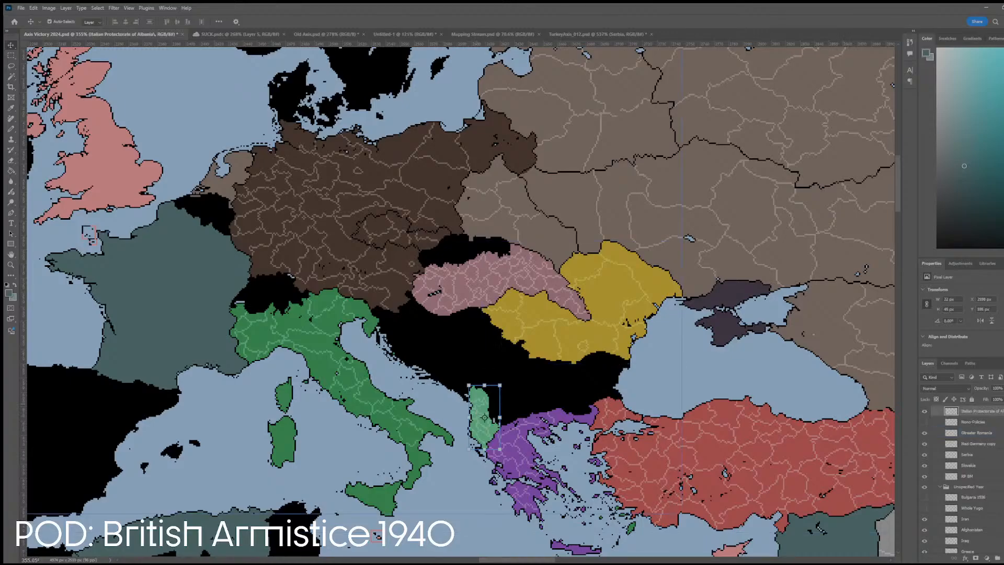
pyautogui.doubleClick(980, 411)
pyautogui.press('Return')
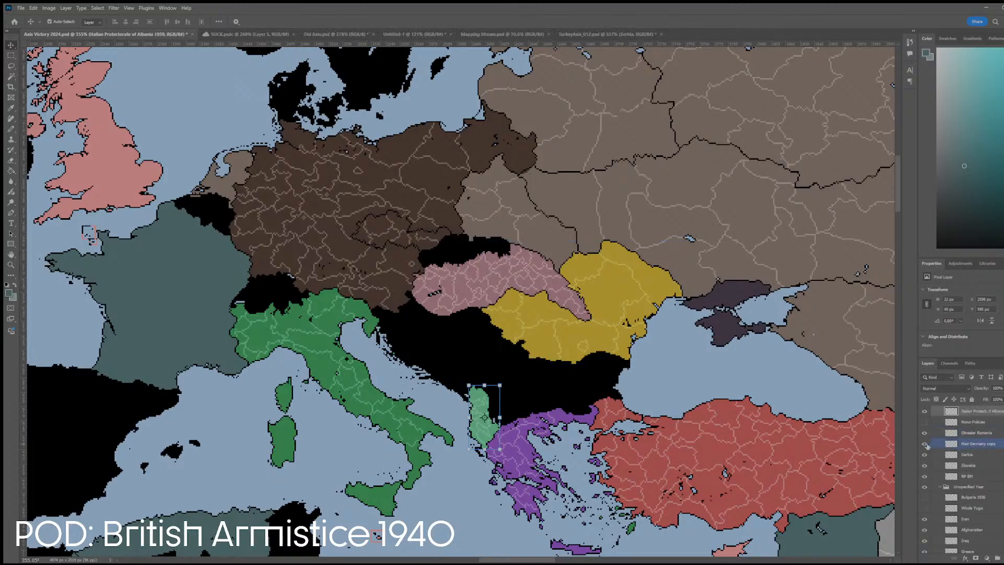
# - Switch to the TurkeyAxis_012 document and select the Italian Protectorate of Albania, Italian Montenegro and Italian Croatia layers
pyautogui.click(242, 35)
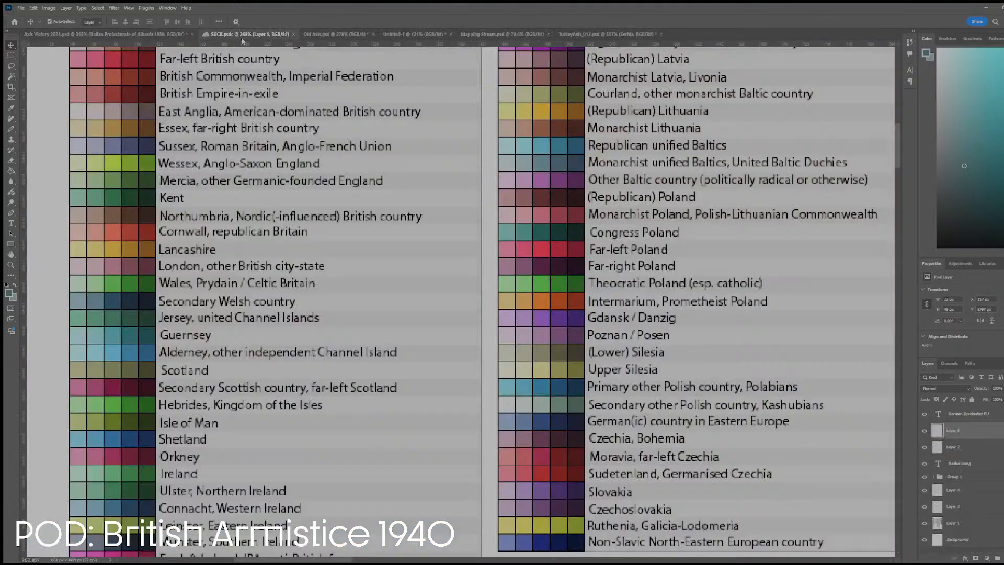
pyautogui.click(585, 34)
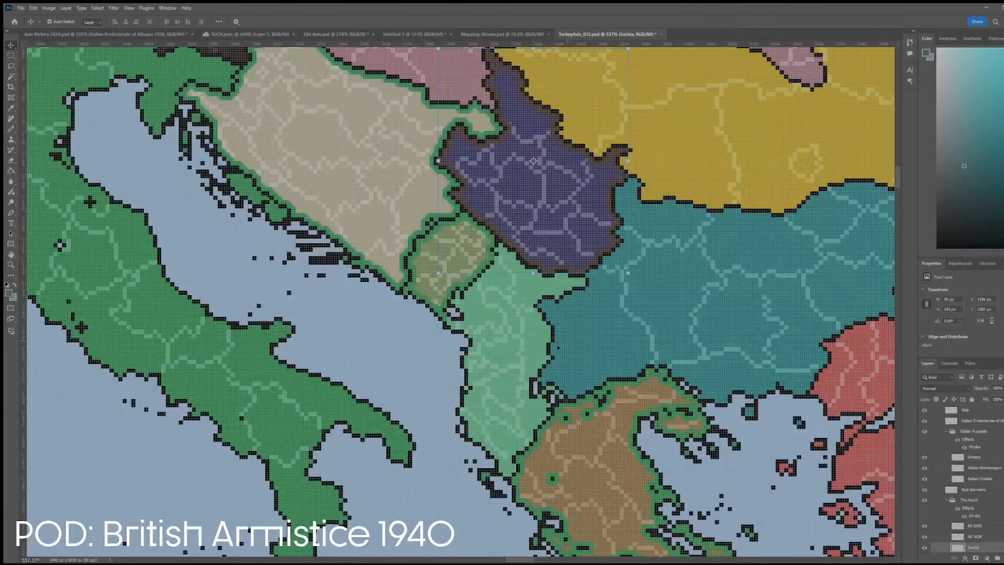
pyautogui.moveTo(513, 357)
pyautogui.mouseDown()
pyautogui.moveTo(509, 335)
pyautogui.moveTo(511, 358)
pyautogui.mouseUp()
pyautogui.scroll(1, 983, 449)
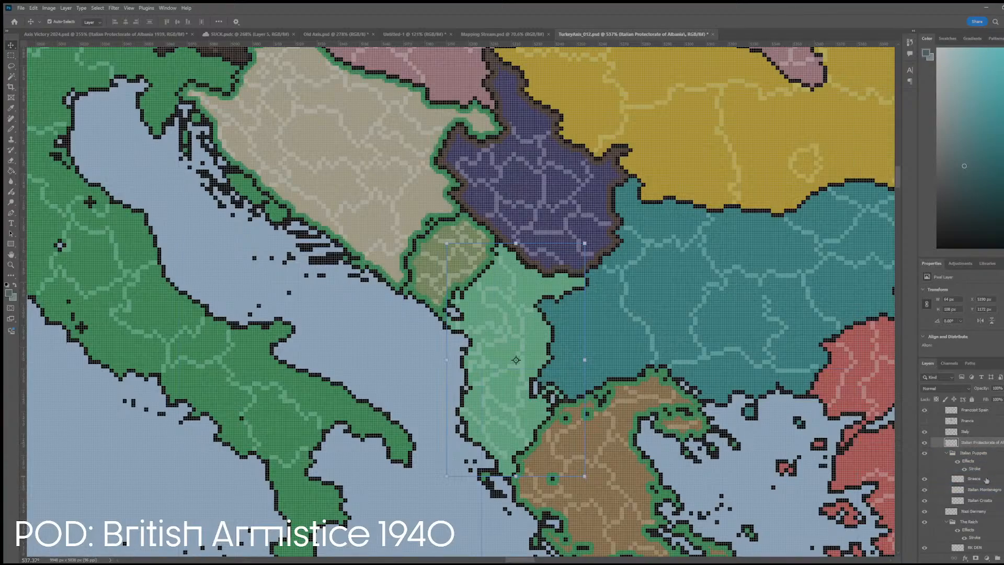
pyautogui.click(991, 492)
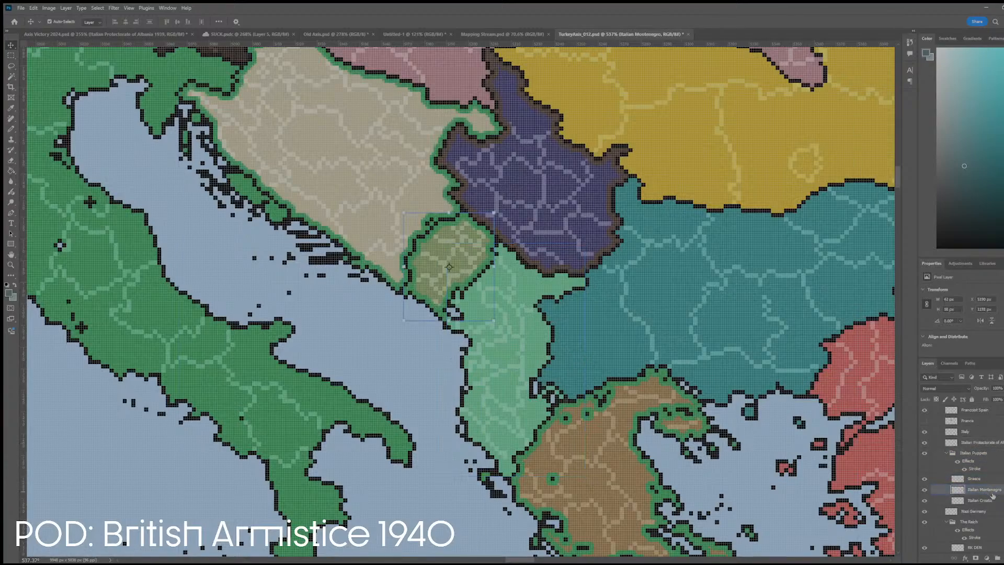
pyautogui.keyDown('ctrl'); pyautogui.click(993, 501); pyautogui.keyUp('ctrl')
pyautogui.keyDown('ctrl'); pyautogui.click(991, 443); pyautogui.keyUp('ctrl')
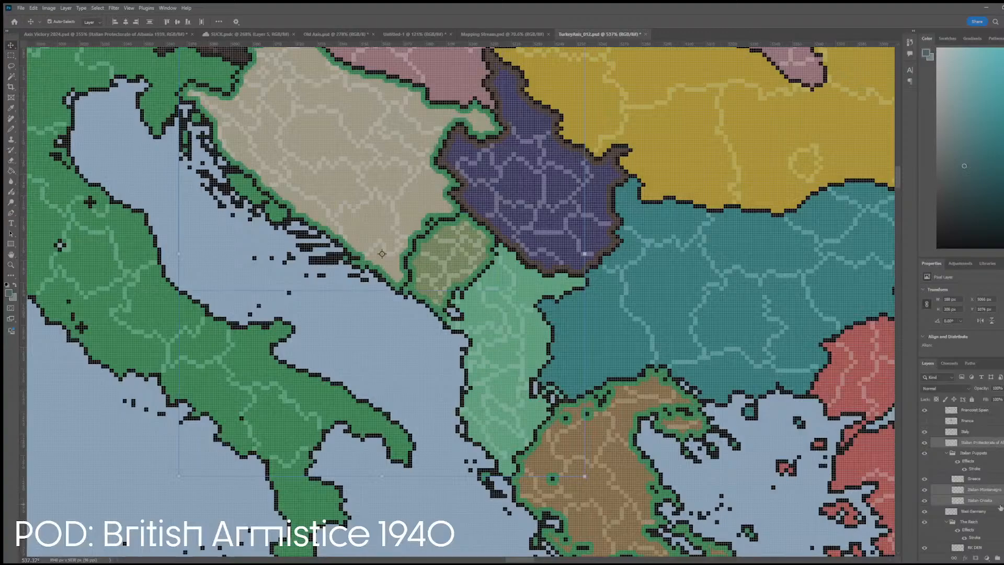
# - Copy the selected Albania, Montenegro and Croatia layers into the Axis Victory 2024 document
pyautogui.scroll(-3, 1000, 507)
pyautogui.click(527, 192)
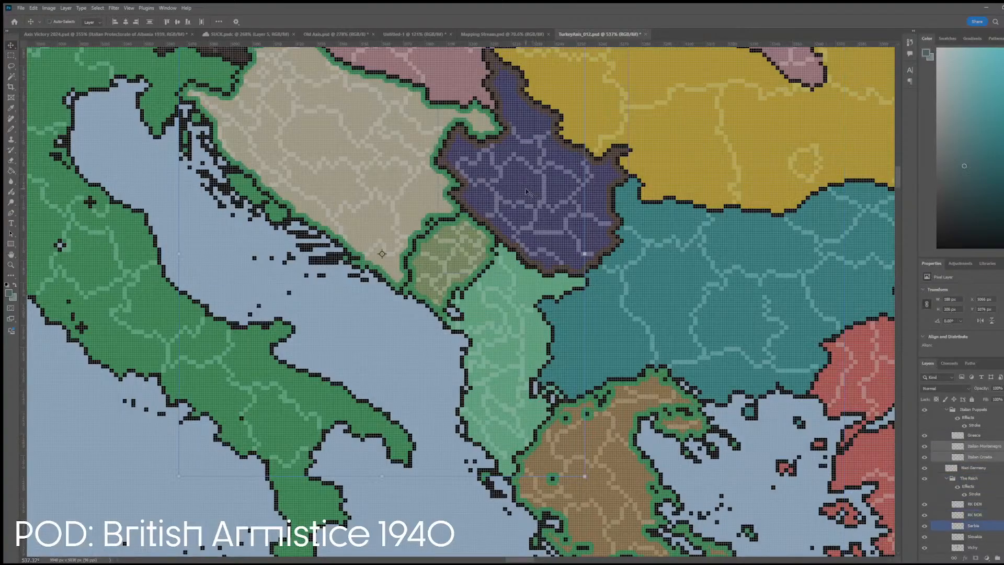
pyautogui.scroll(-5, 962, 470)
pyautogui.click(973, 450)
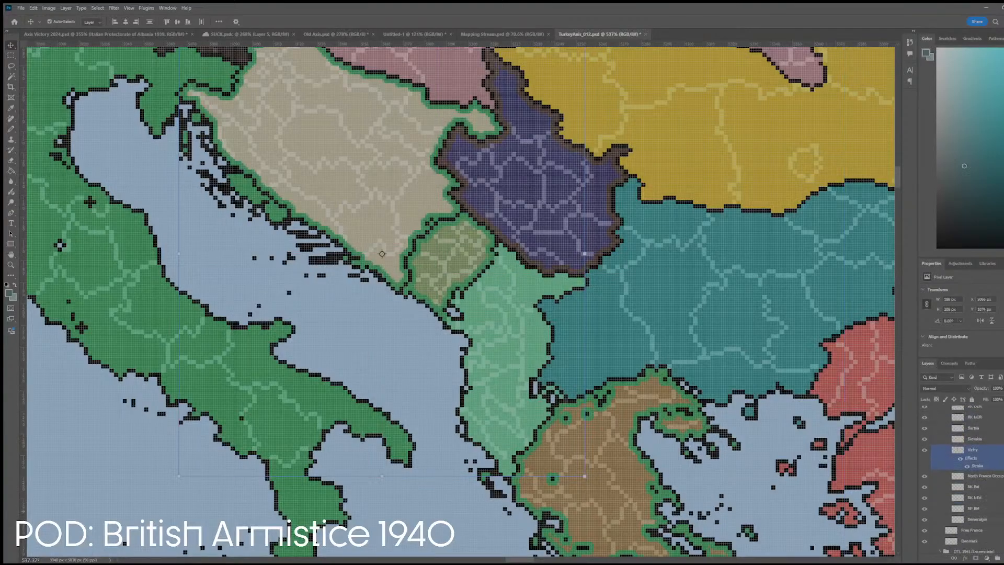
pyautogui.scroll(6, 979, 518)
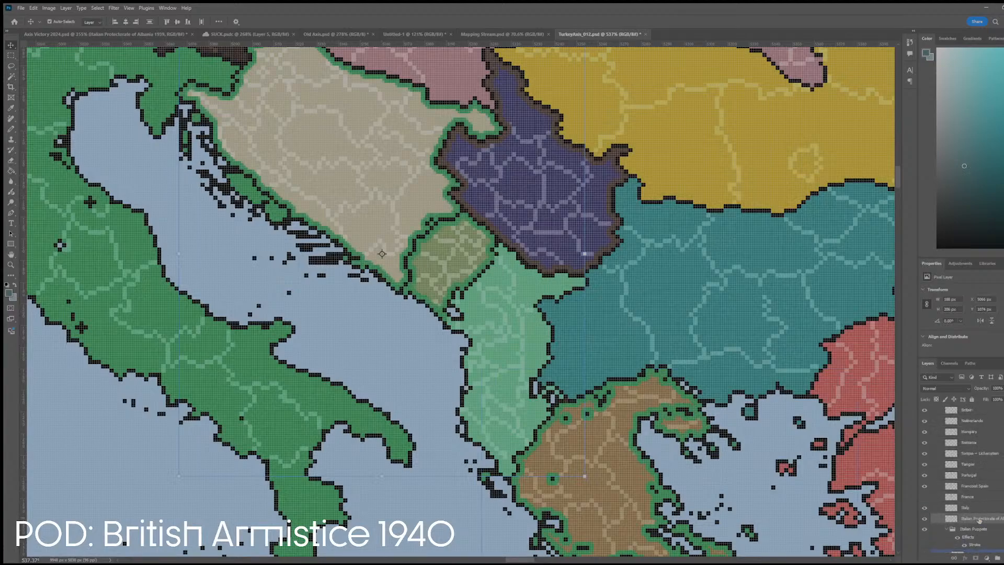
pyautogui.scroll(5, 979, 518)
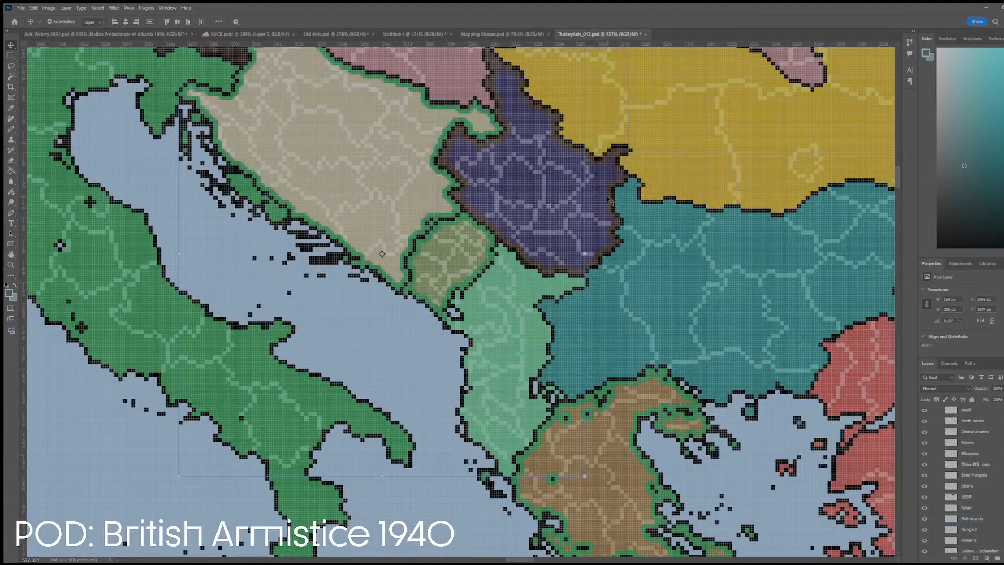
pyautogui.scroll(-5, 979, 476)
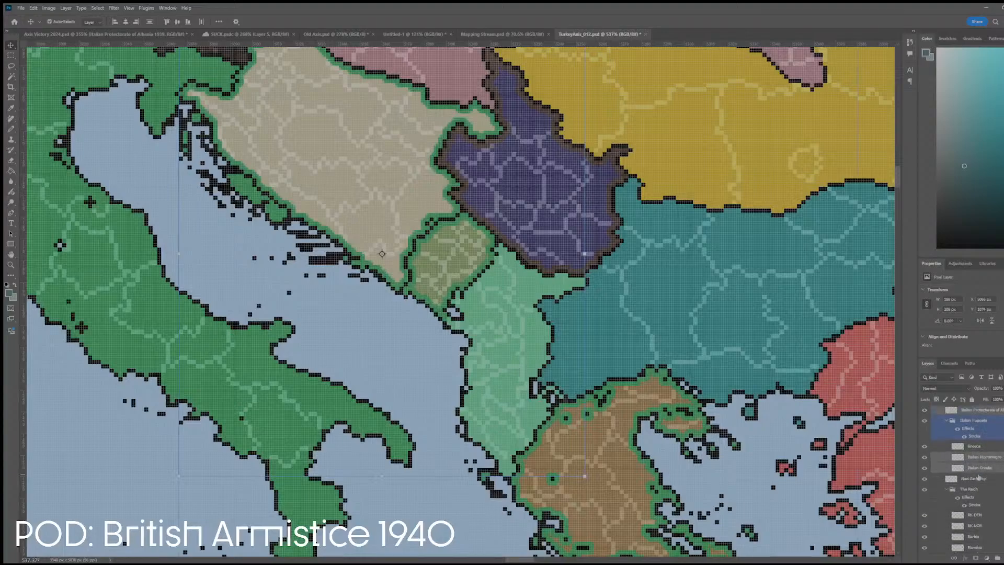
pyautogui.scroll(2, 962, 506)
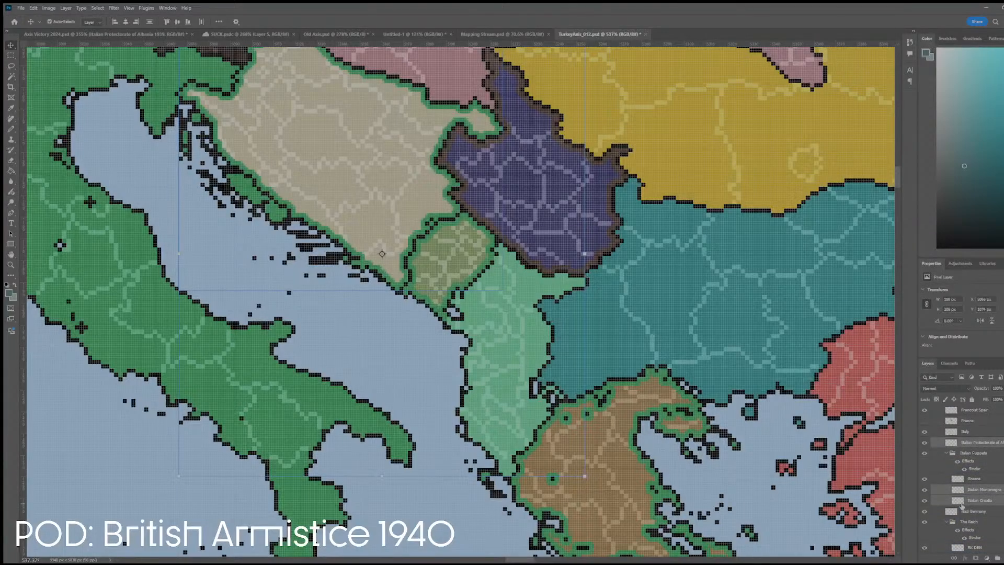
pyautogui.scroll(-7, 962, 506)
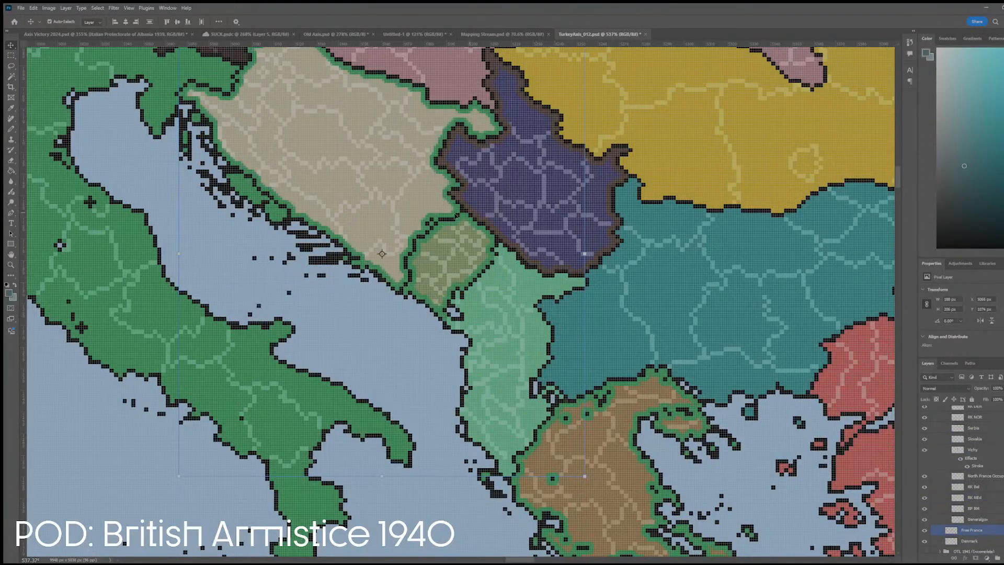
pyautogui.moveTo(381, 253); pyautogui.dragTo(473, 358)
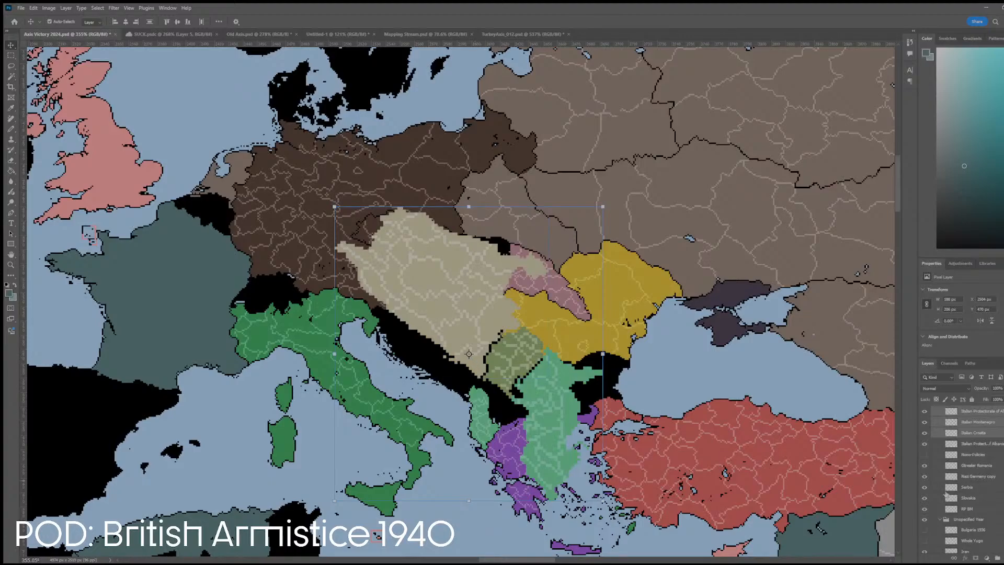
# - Scale the copied Albania, Montenegro and Croatia layers down to 50%
pyautogui.scroll(2, 961, 486)
pyautogui.hotkey('ctrl', 't')
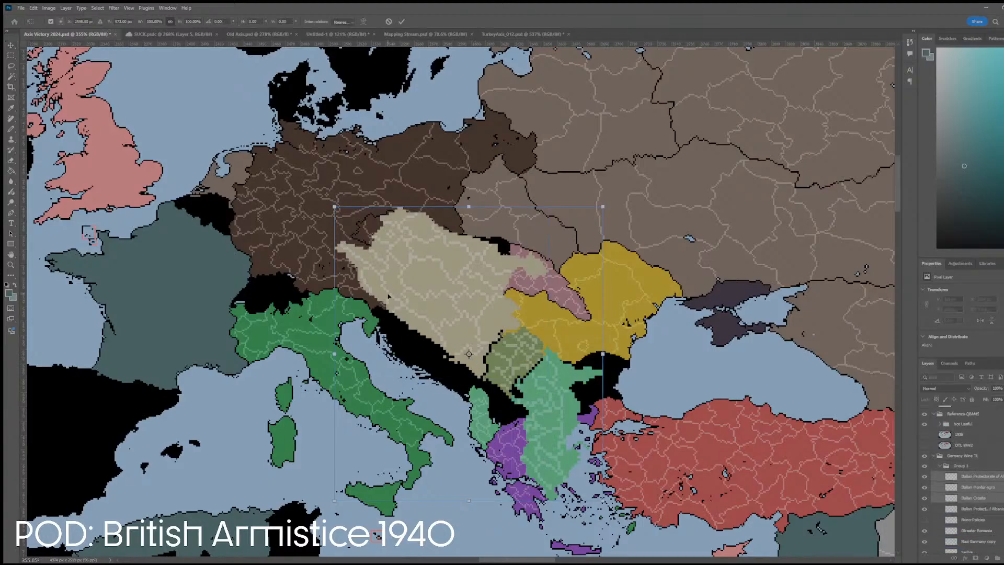
pyautogui.click(193, 21)
pyautogui.write('50')
pyautogui.press('Return')
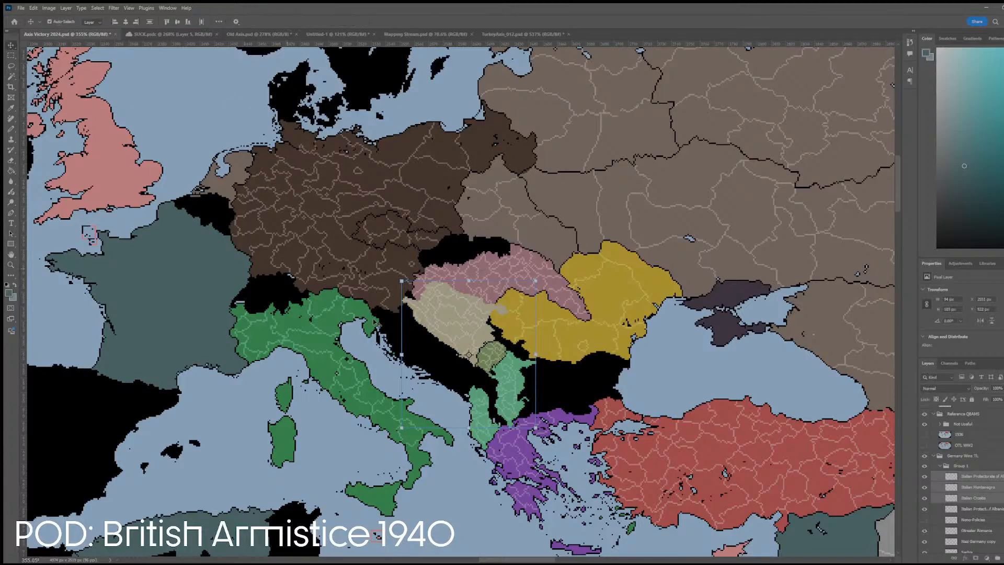
# - Move the three scaled Balkan layers together into place along the Adriatic coast, aligning them with the black borders
pyautogui.scroll(5, 404, 330)
pyautogui.moveTo(404, 330); pyautogui.dragTo(423, 355)
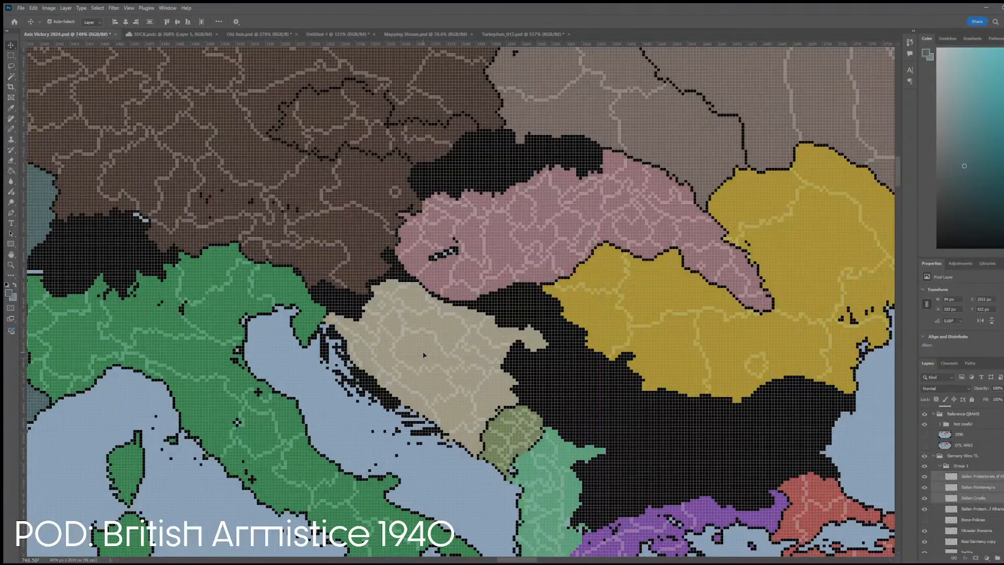
pyautogui.scroll(5, 426, 360)
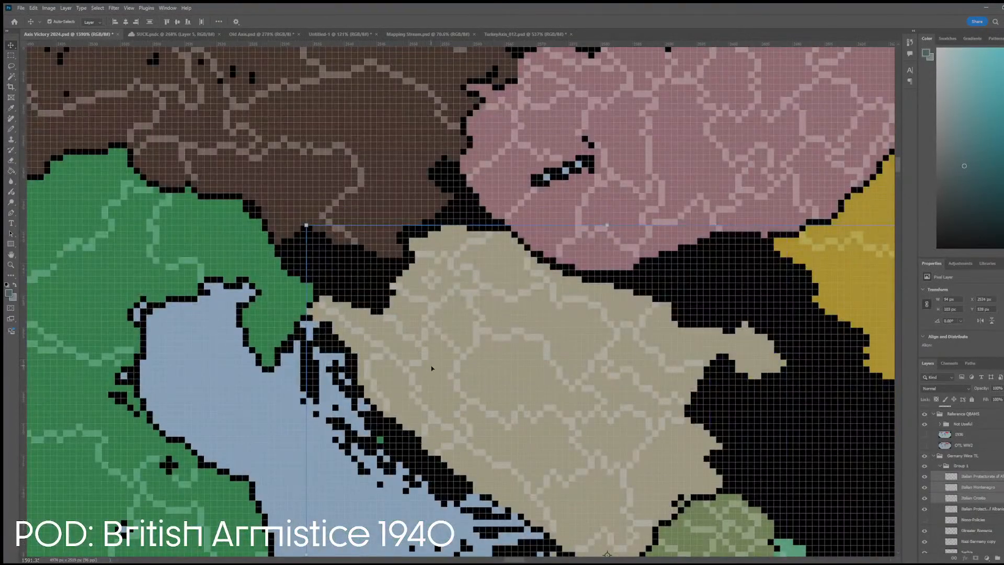
pyautogui.moveTo(432, 368); pyautogui.dragTo(431, 363)
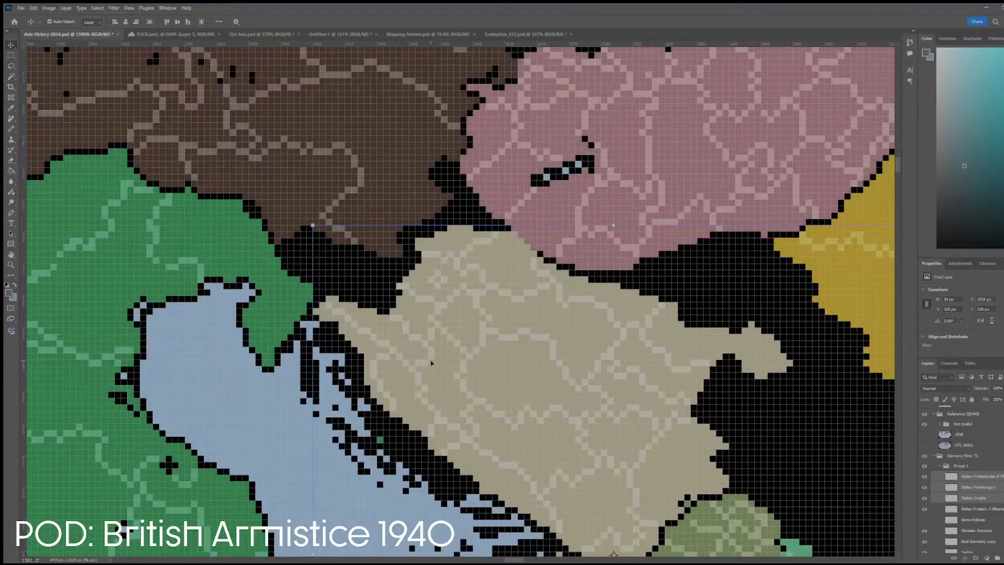
pyautogui.scroll(-4, 431, 362)
pyautogui.scroll(6, 531, 421)
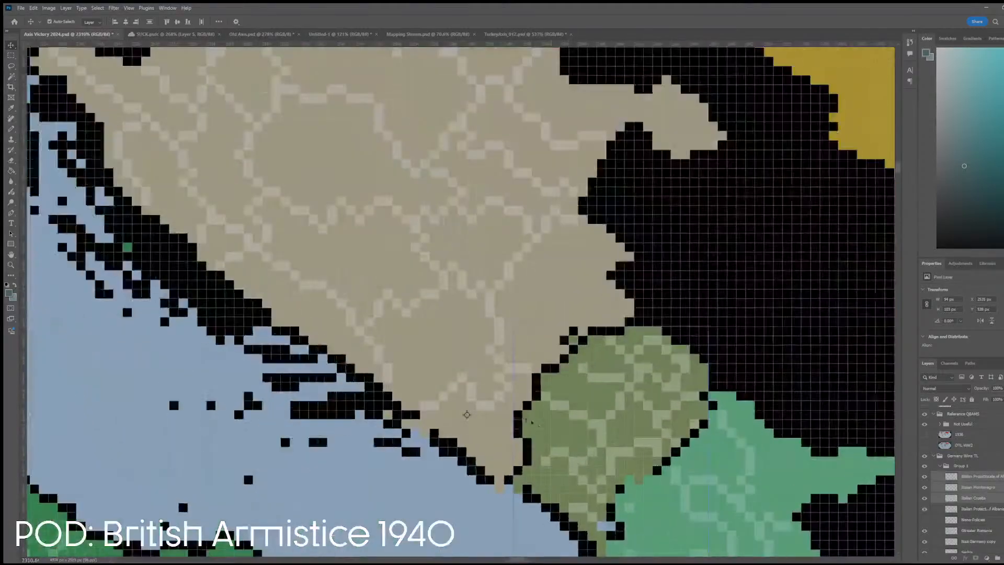
pyautogui.moveTo(529, 420); pyautogui.dragTo(519, 406)
pyautogui.scroll(-5, 521, 411)
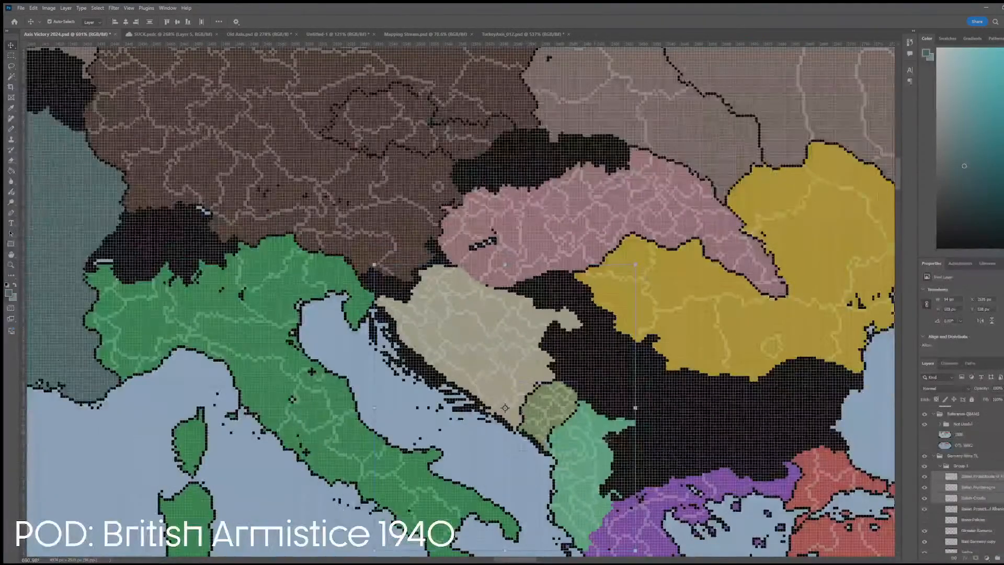
# - Select the copied Albania layer and toggle its visibility to compare its shape with the 1939 Albania layer
pyautogui.click(692, 424)
pyautogui.scroll(4, 634, 465)
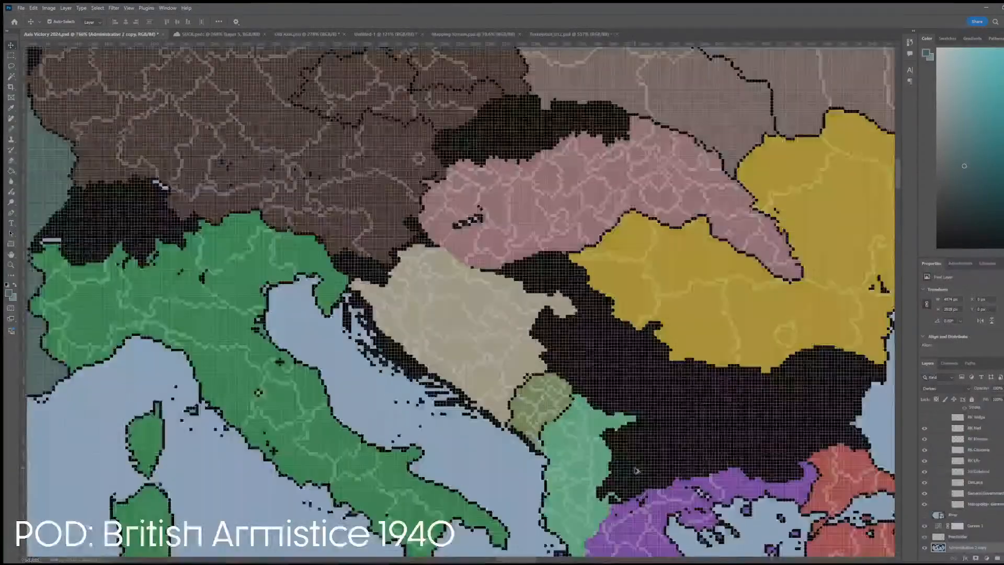
pyautogui.click(597, 462)
pyautogui.scroll(-4, 698, 487)
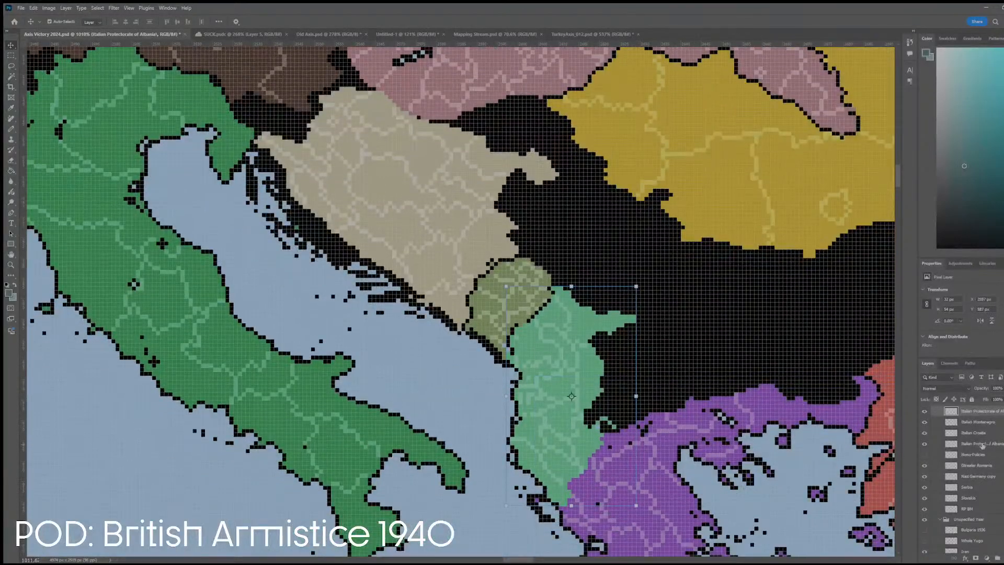
pyautogui.click(925, 412)
pyautogui.click(924, 412)
pyautogui.click(925, 411)
pyautogui.click(925, 412)
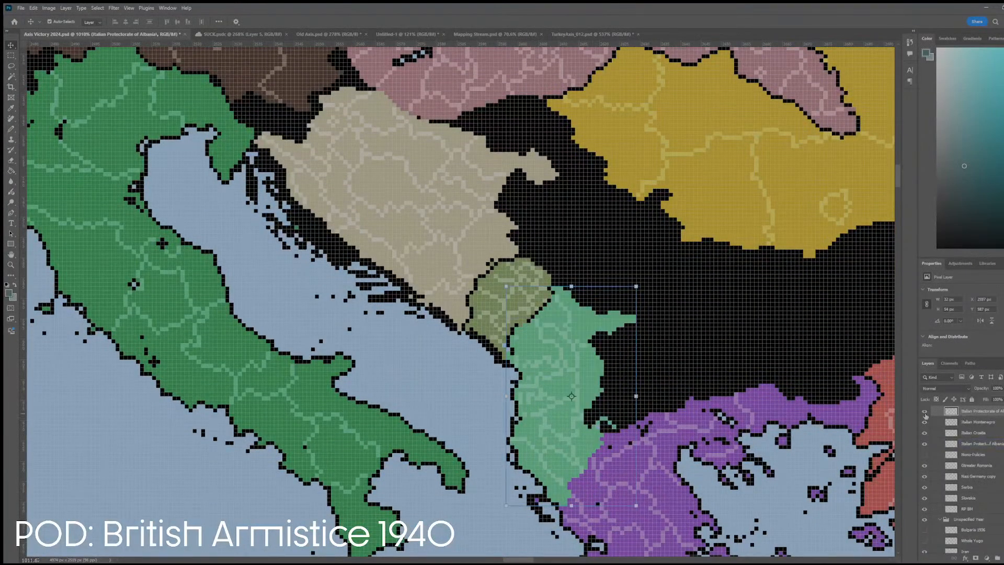
pyautogui.click(925, 412)
pyautogui.click(925, 412)
pyautogui.click(925, 411)
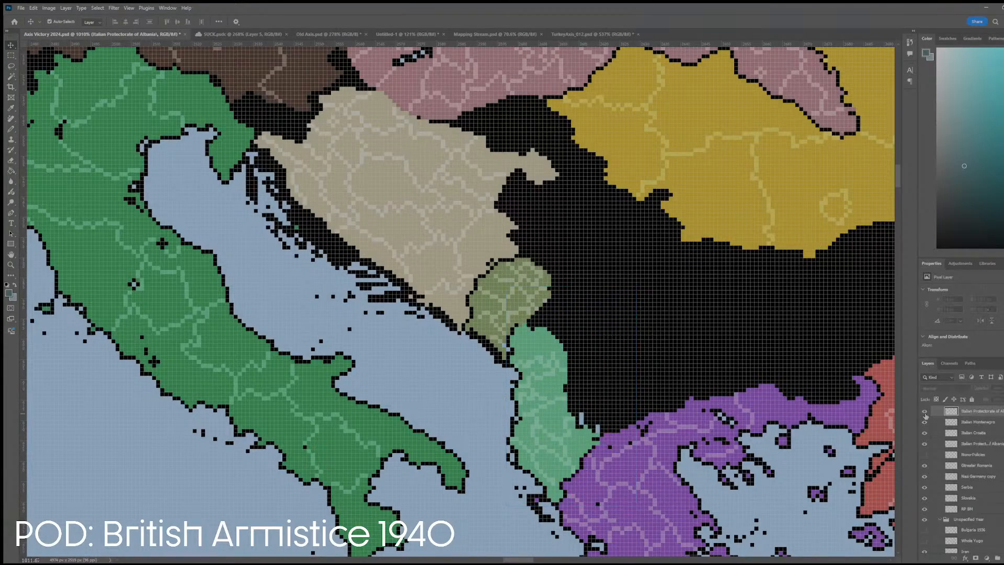
pyautogui.click(925, 411)
pyautogui.click(924, 412)
pyautogui.click(924, 411)
pyautogui.click(925, 412)
pyautogui.click(925, 412)
# - Show the copied Albania layer on its own to inspect its outline, and restore the other layers' visibility
pyautogui.keyDown('alt'); pyautogui.click(924, 412); pyautogui.keyUp('alt')
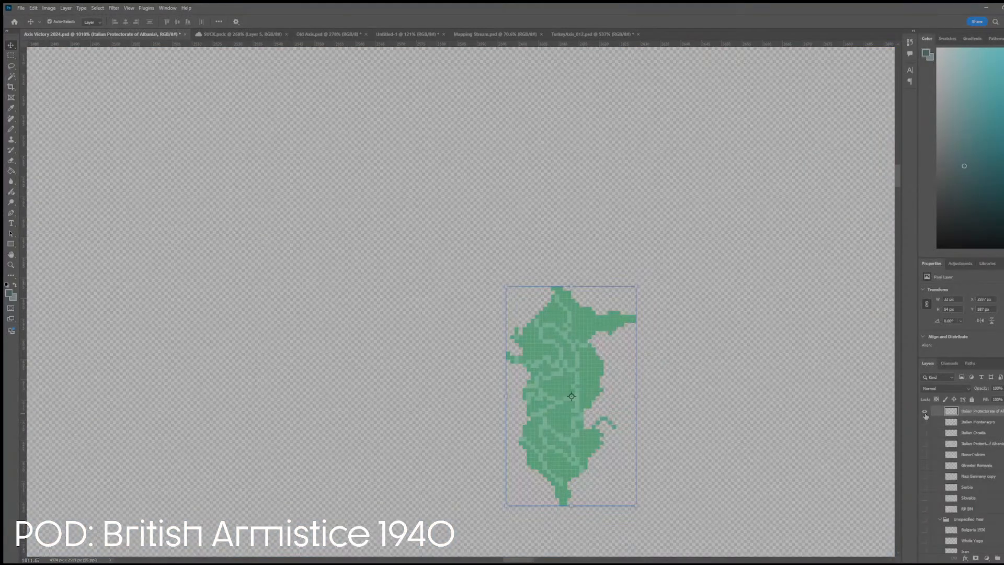
pyautogui.keyDown('alt'); pyautogui.click(925, 411); pyautogui.keyUp('alt')
pyautogui.scroll(2, 580, 455)
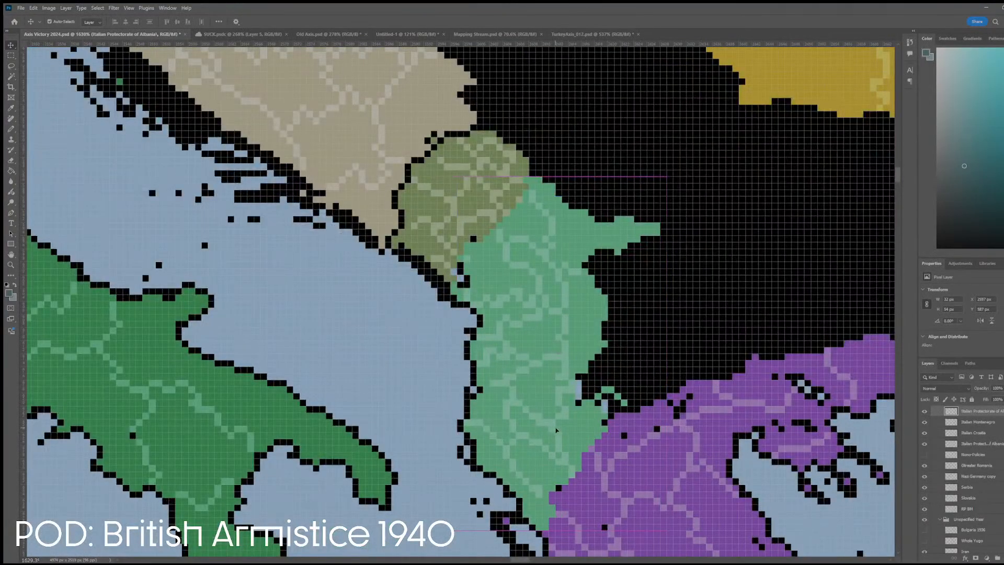
# - Compare the copied Albania layer with the 1939 Albania layer and undo the last moves of the copied Balkan layers
pyautogui.hotkey('ctrl', ',')
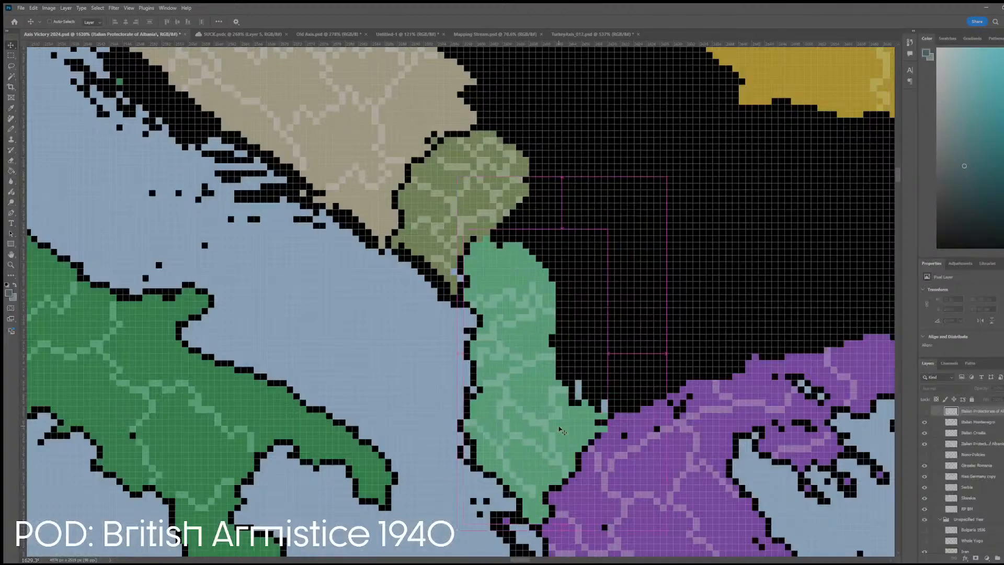
pyautogui.hotkey('ctrl', ',')
pyautogui.hotkey('ctrl', ',')
pyautogui.hotkey('ctrl', ',')
pyautogui.hotkey('ctrl', ',')
pyautogui.hotkey('ctrl', ',')
pyautogui.hotkey('ctrl', ',')
pyautogui.hotkey('ctrl', ',')
pyautogui.hotkey('ctrl', ',')
pyautogui.hotkey('ctrl', ',')
pyautogui.hotkey('ctrl', ',')
pyautogui.hotkey('ctrl', ',')
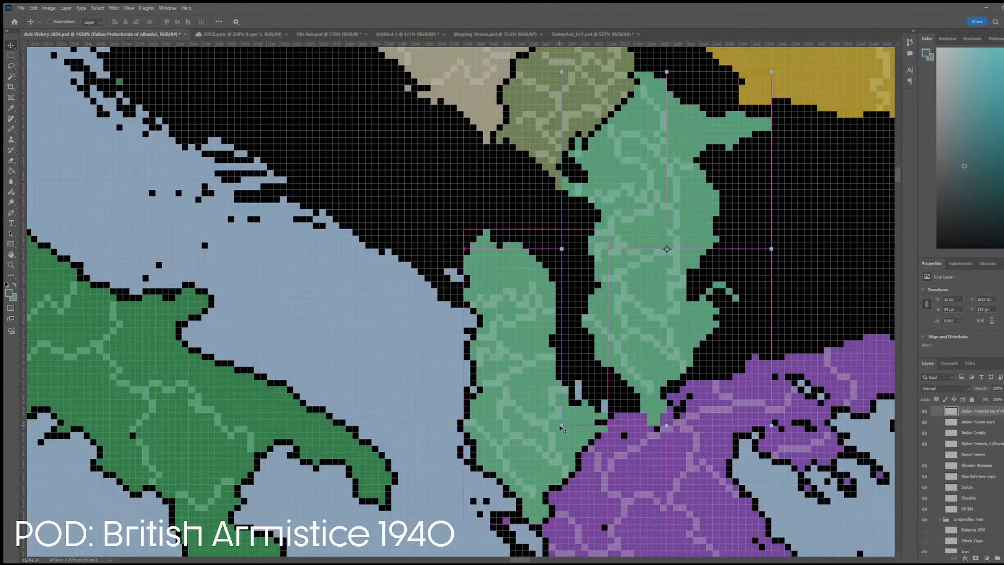
# - Select the copied Albania, Montenegro and Croatia layers and move them together along the Adriatic coast, nudging them to match the black coastline
pyautogui.hotkey('ctrl', ',')
pyautogui.hotkey('ctrl', ',')
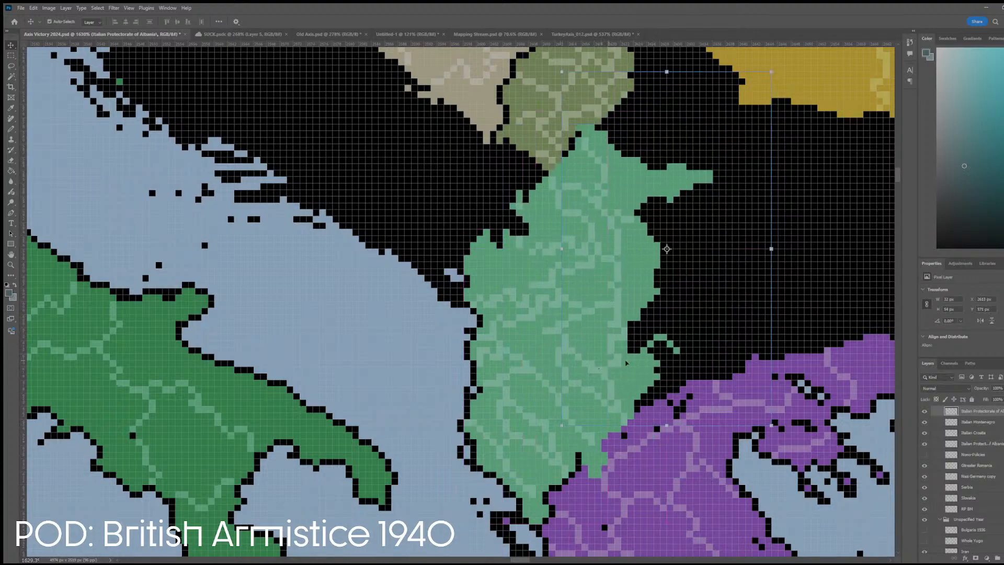
pyautogui.scroll(2, 989, 463)
pyautogui.keyDown('shift'); pyautogui.click(989, 463); pyautogui.keyUp('shift')
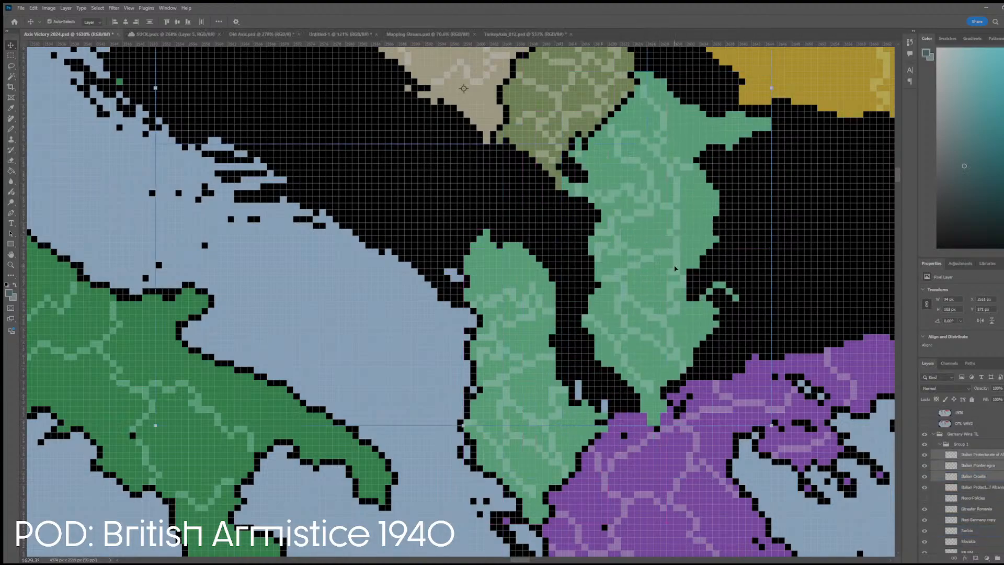
pyautogui.hotkey('ctrl', ',')
pyautogui.hotkey('ctrl', ',')
pyautogui.hotkey('ctrl', ',')
pyautogui.hotkey('ctrl', ',')
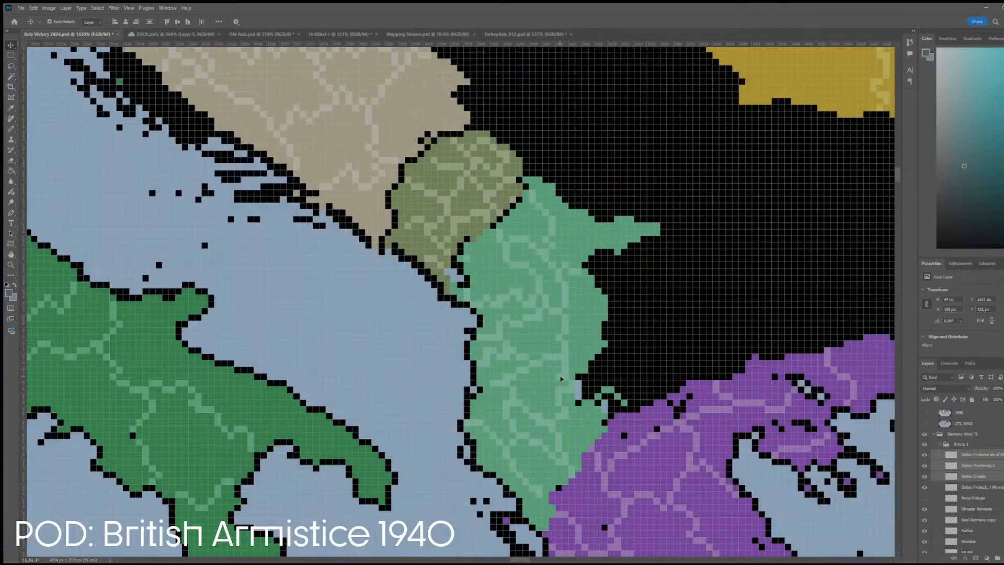
pyautogui.hotkey('ctrl', ',')
pyautogui.hotkey('ctrl', ',')
pyautogui.hotkey('ctrl', ',')
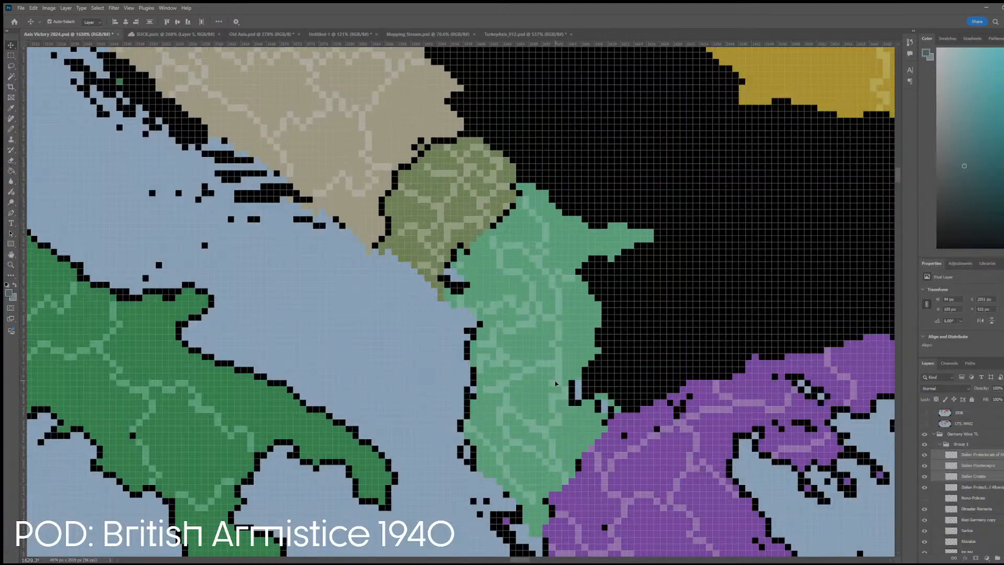
pyautogui.hotkey('ctrl', ',')
pyautogui.hotkey('ctrl', ',')
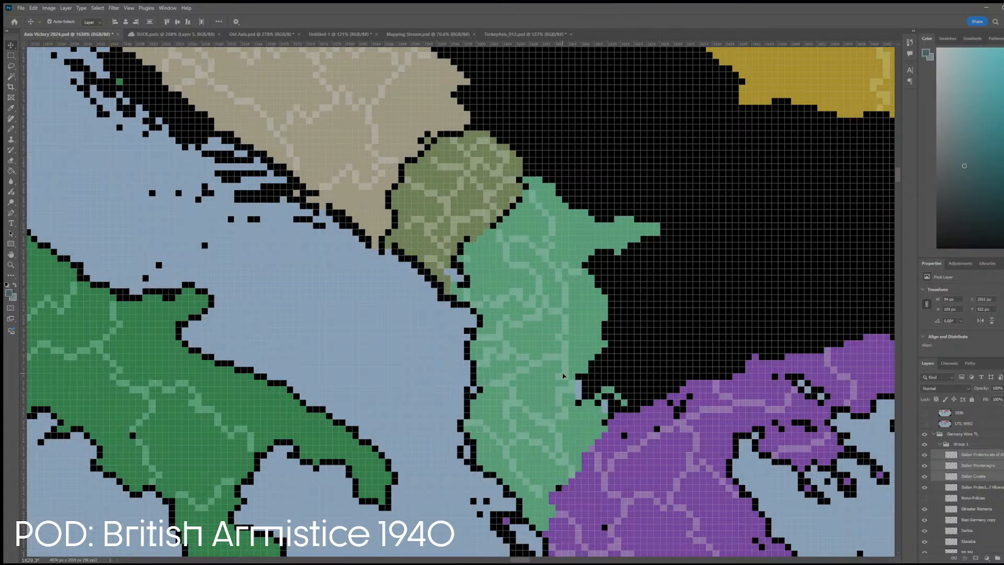
pyautogui.hotkey('ctrl', ',')
pyautogui.hotkey('ctrl', ',')
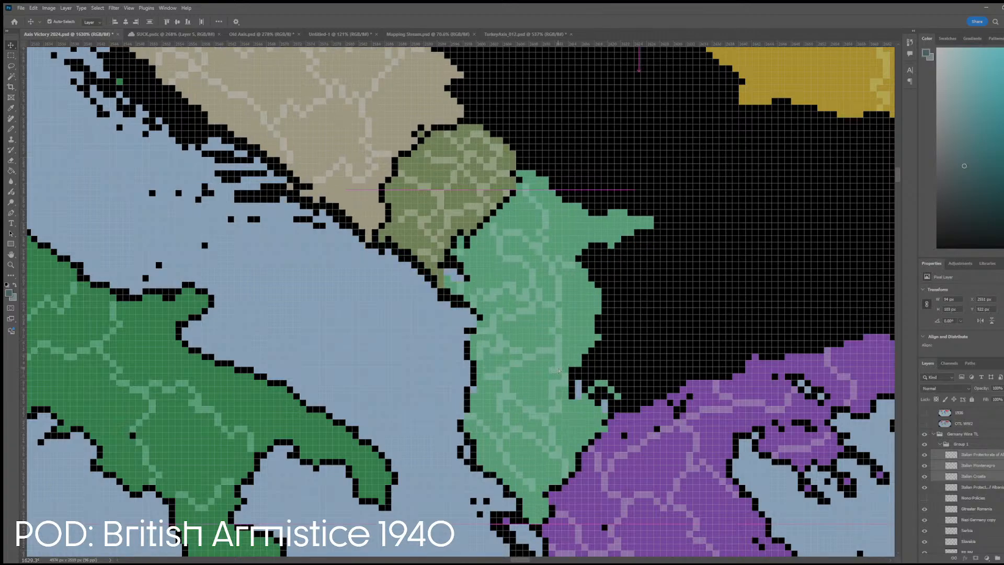
pyautogui.hotkey('ctrl', ',')
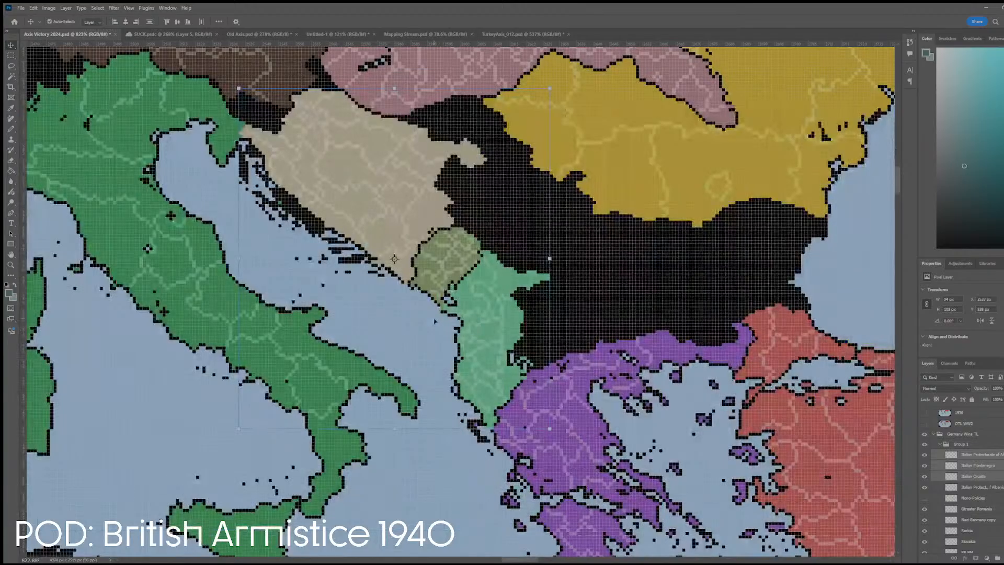
# - Group the Italian Croatia, Montenegro and both Albania layers, and place the new group above Group 1
pyautogui.scroll(3, 427, 297)
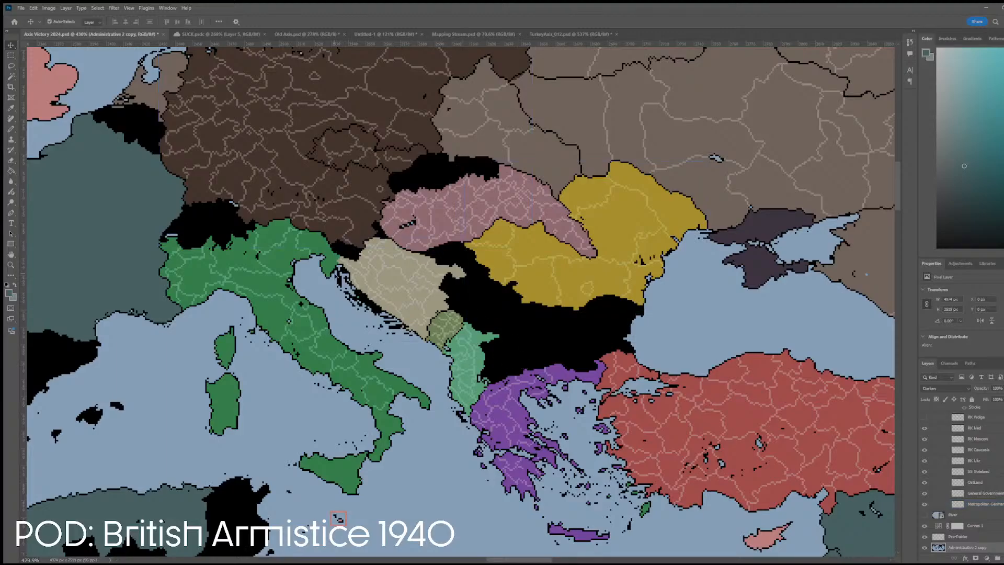
pyautogui.scroll(5, 340, 264)
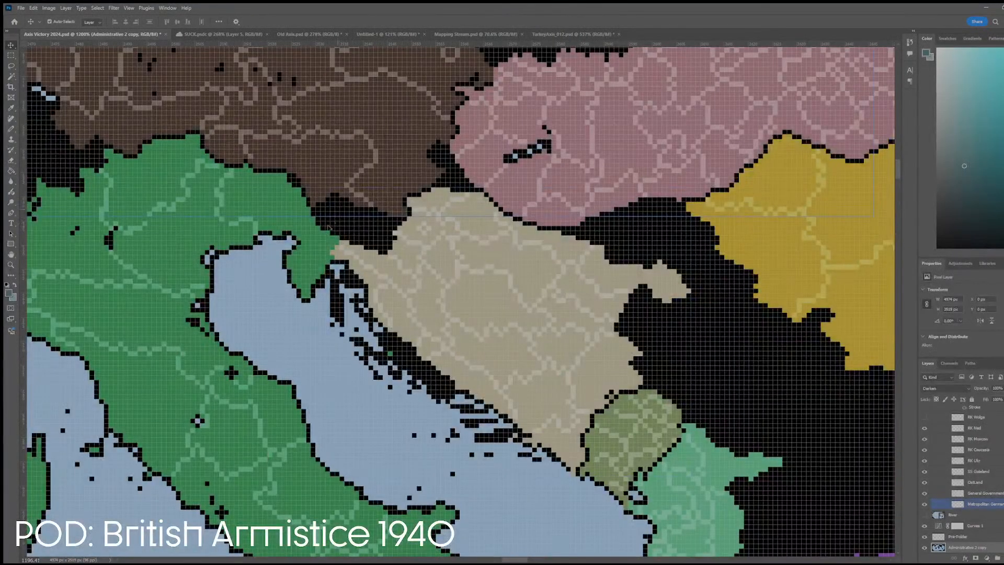
pyautogui.scroll(-5, 329, 227)
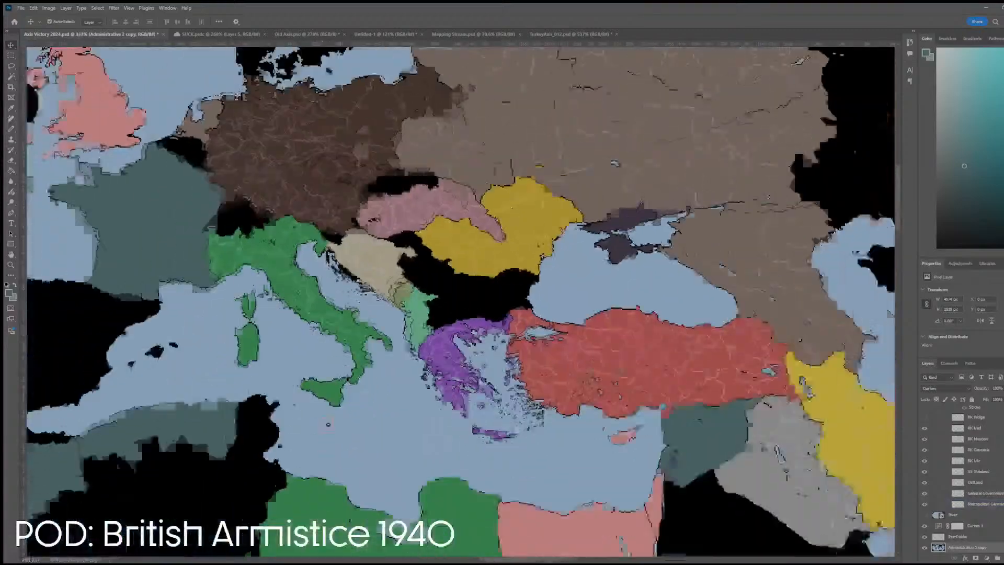
pyautogui.scroll(-2, 333, 246)
pyautogui.scroll(2, 346, 272)
pyautogui.click(346, 272)
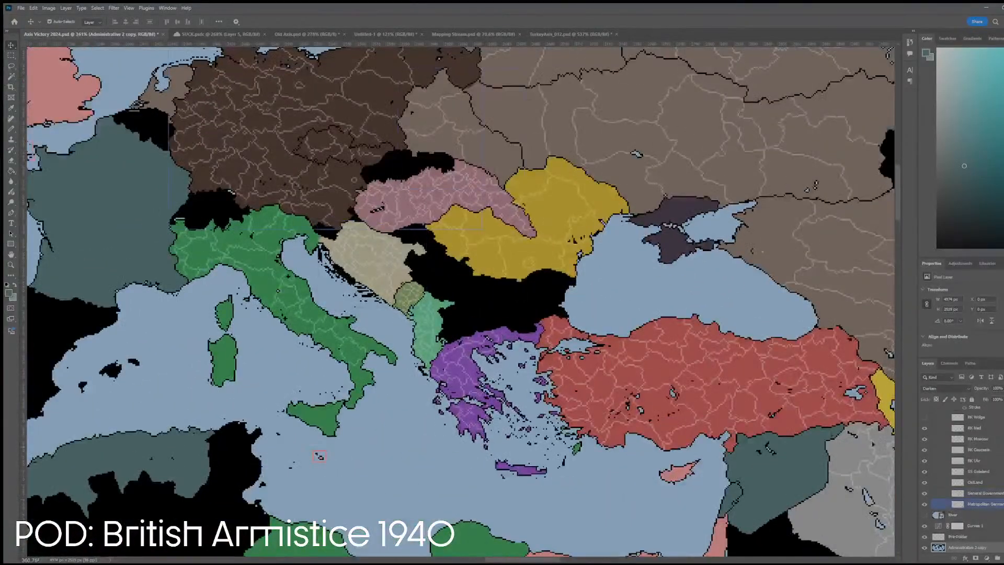
pyautogui.scroll(3, 935, 429)
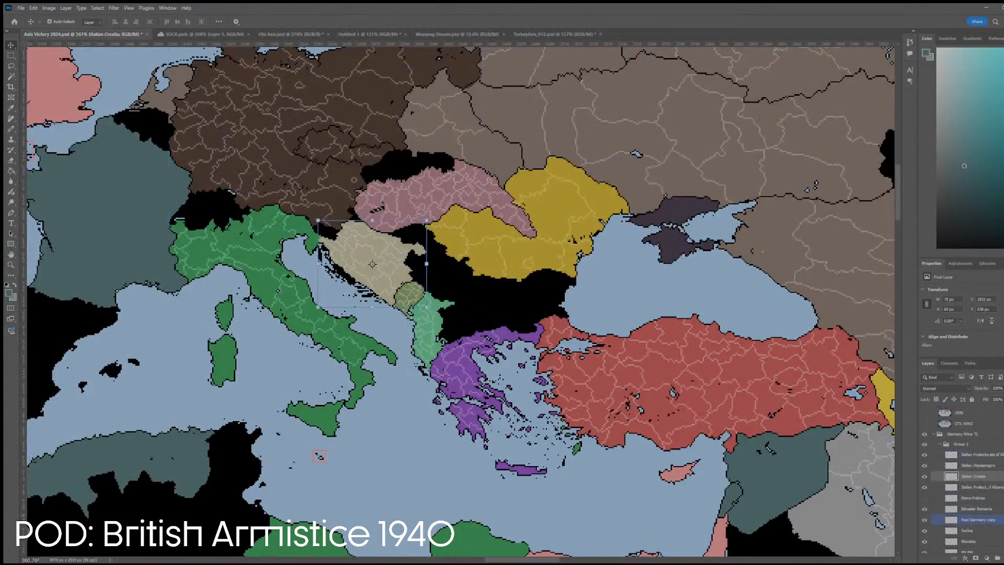
pyautogui.click(983, 455)
pyautogui.keyDown('shift'); pyautogui.click(972, 476); pyautogui.keyUp('shift')
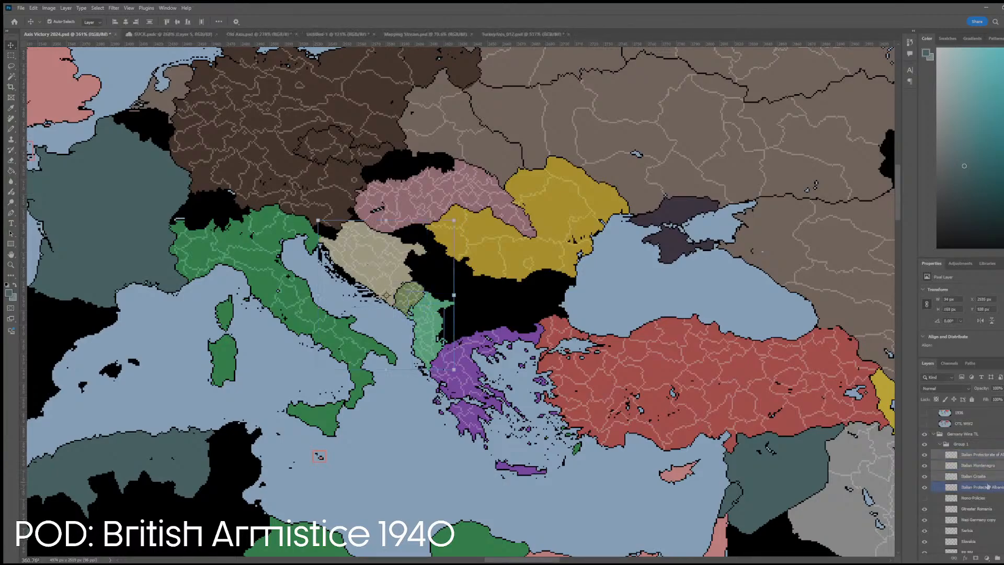
pyautogui.keyDown('ctrl'); pyautogui.click(990, 510); pyautogui.keyUp('ctrl')
pyautogui.keyDown('ctrl'); pyautogui.click(990, 509); pyautogui.keyUp('ctrl')
pyautogui.click(997, 559)
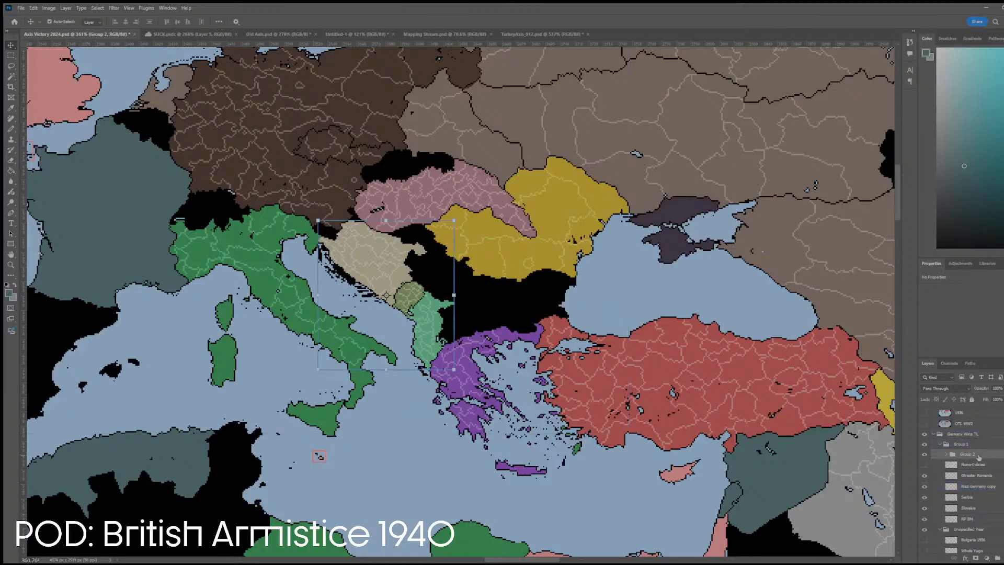
pyautogui.moveTo(971, 441); pyautogui.dragTo(987, 455)
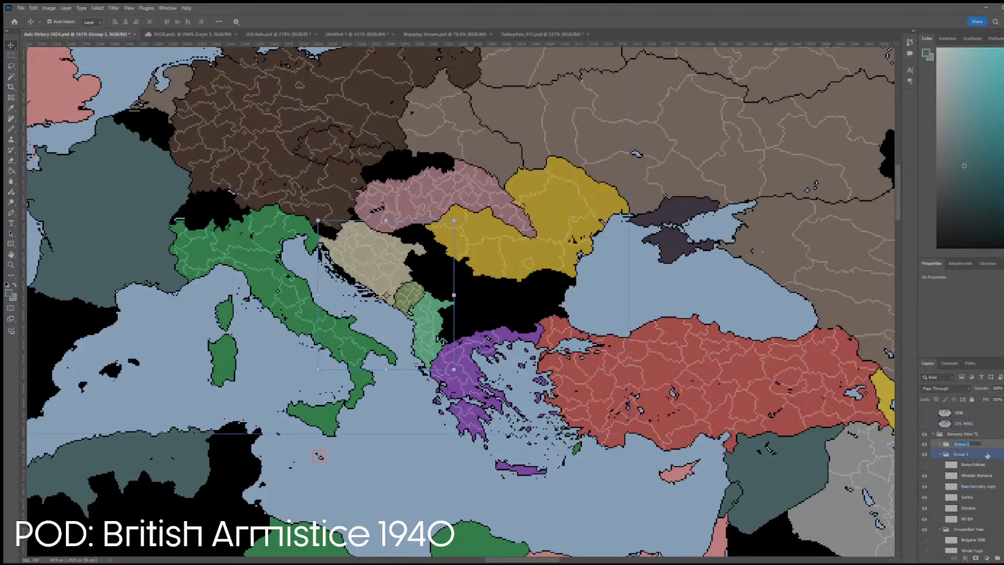
# - Rename the new group "Balkan Mess" and hide it
pyautogui.write('I')
pyautogui.write('alkan Mess')
pyautogui.press('Return')
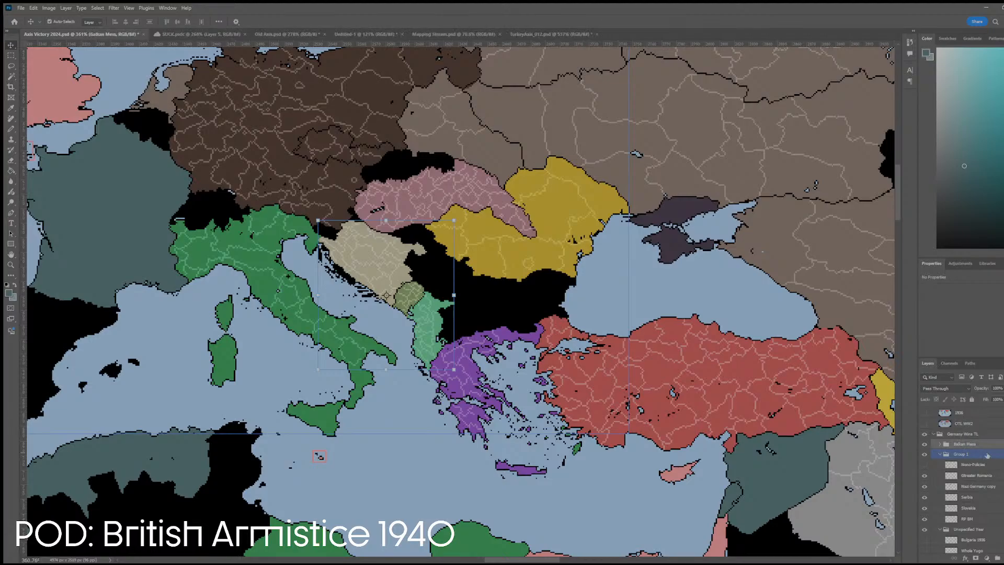
pyautogui.click(965, 444)
pyautogui.click(924, 444)
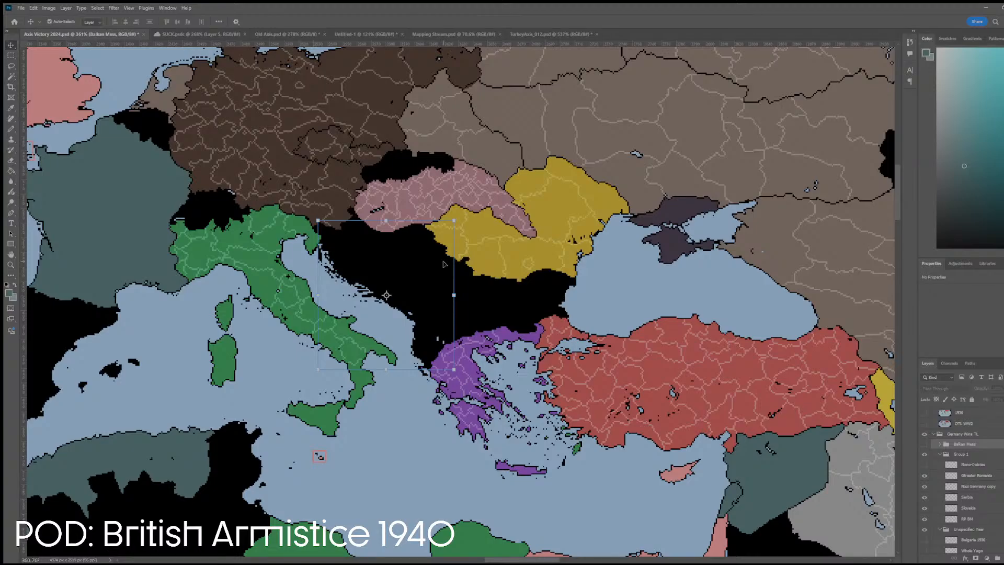
# - Switch to the TurkeyAxis document and copy its purple Slovakia layer into the Axis Victory 2024 map
pyautogui.click(523, 34)
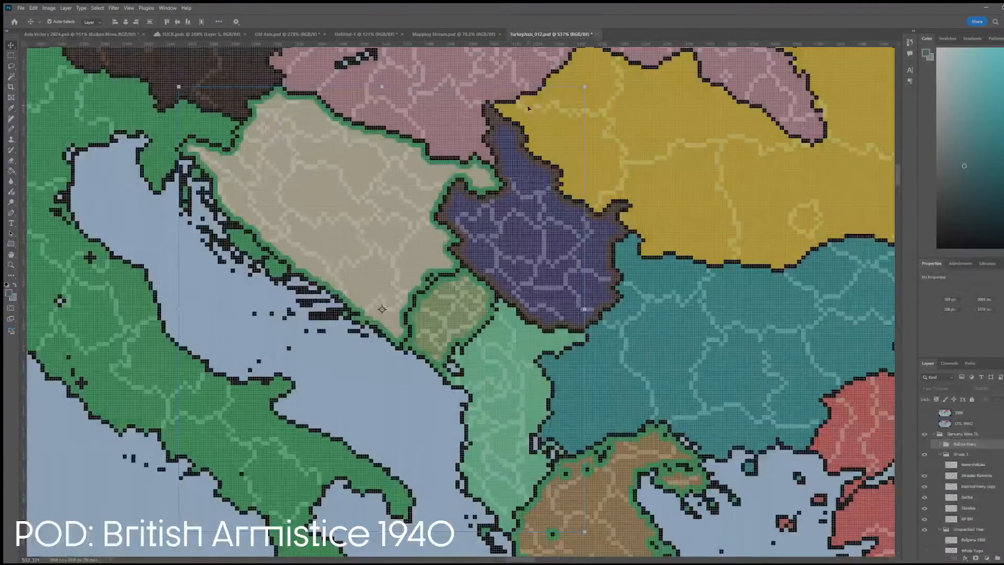
pyautogui.scroll(-3, 530, 183)
pyautogui.scroll(2, 530, 183)
pyautogui.click(452, 91)
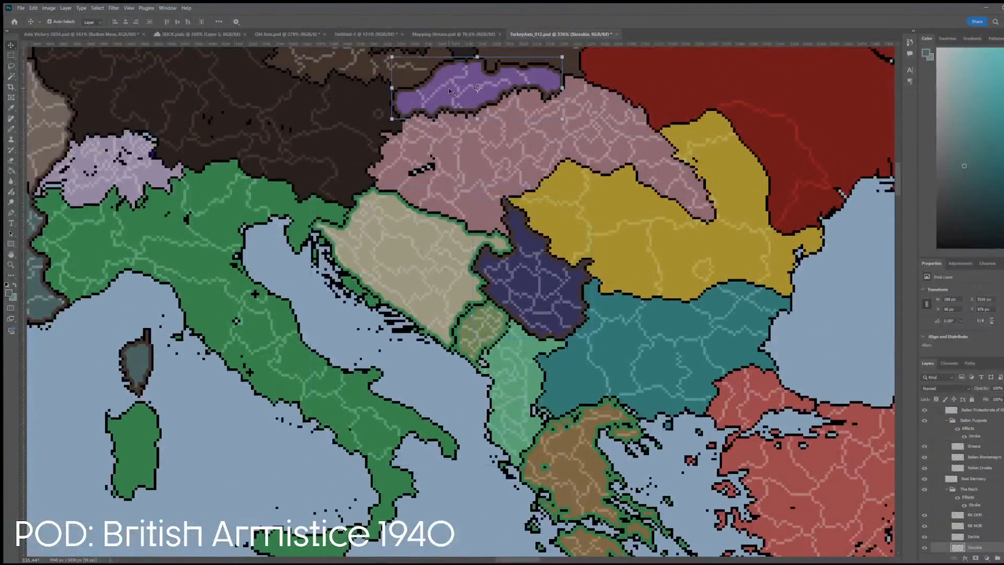
pyautogui.moveTo(452, 92); pyautogui.dragTo(231, 56)
# - Scale the copied Slovakia layer to 50% and fit it into the black gap north of Hungary
pyautogui.hotkey('ctrl', 't')
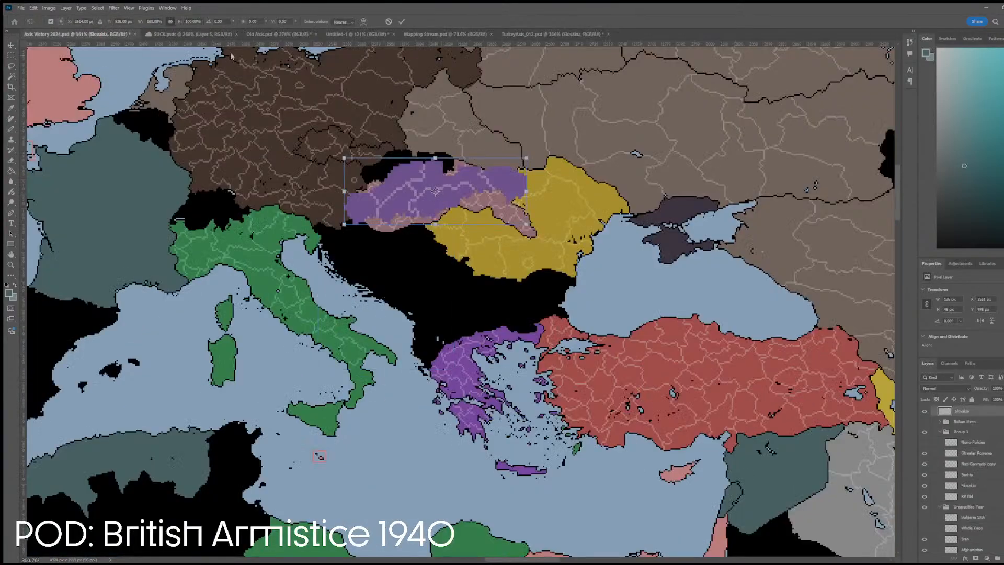
pyautogui.click(189, 21)
pyautogui.write('50')
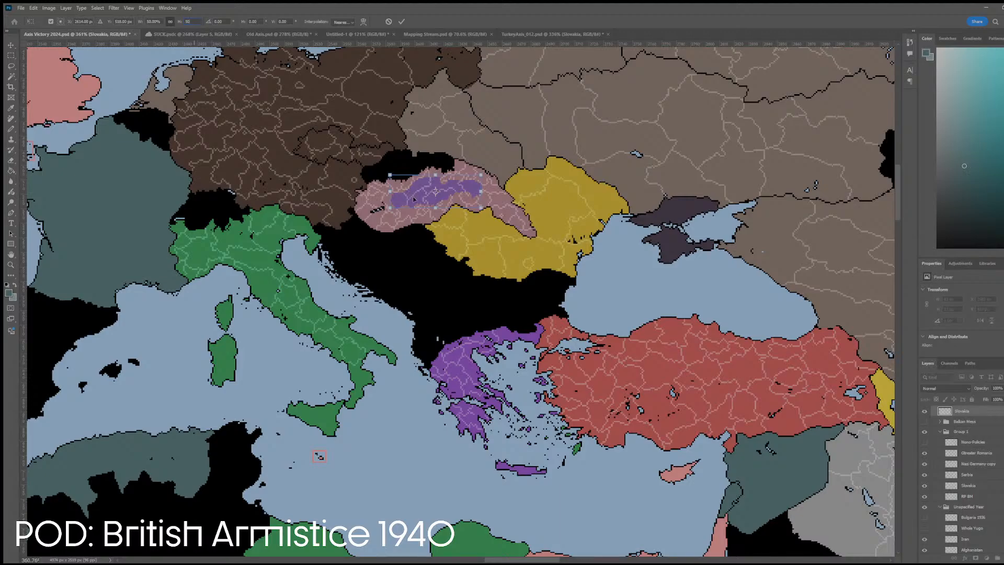
pyautogui.moveTo(414, 200); pyautogui.dragTo(377, 169)
pyautogui.scroll(3, 379, 170)
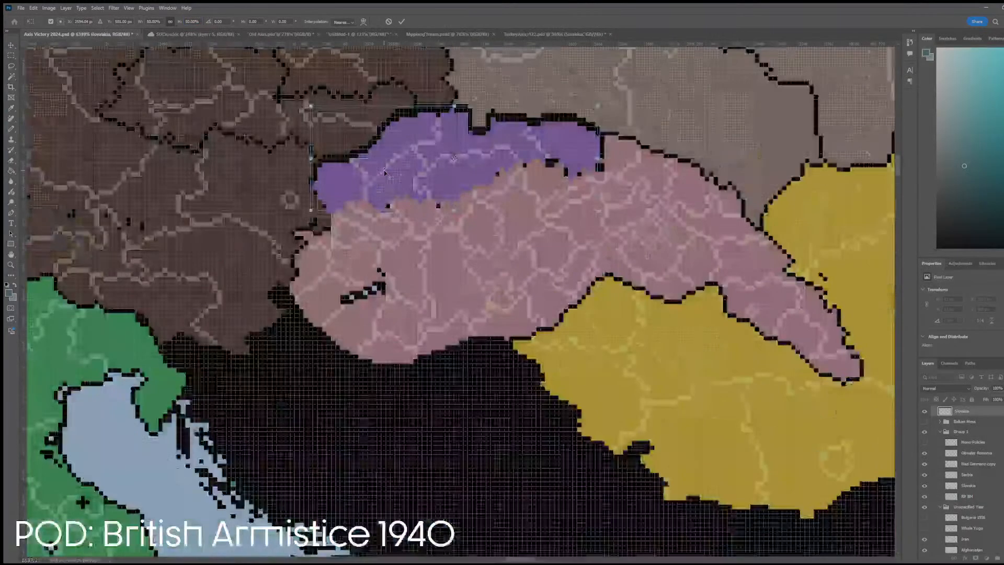
pyautogui.scroll(2, 384, 171)
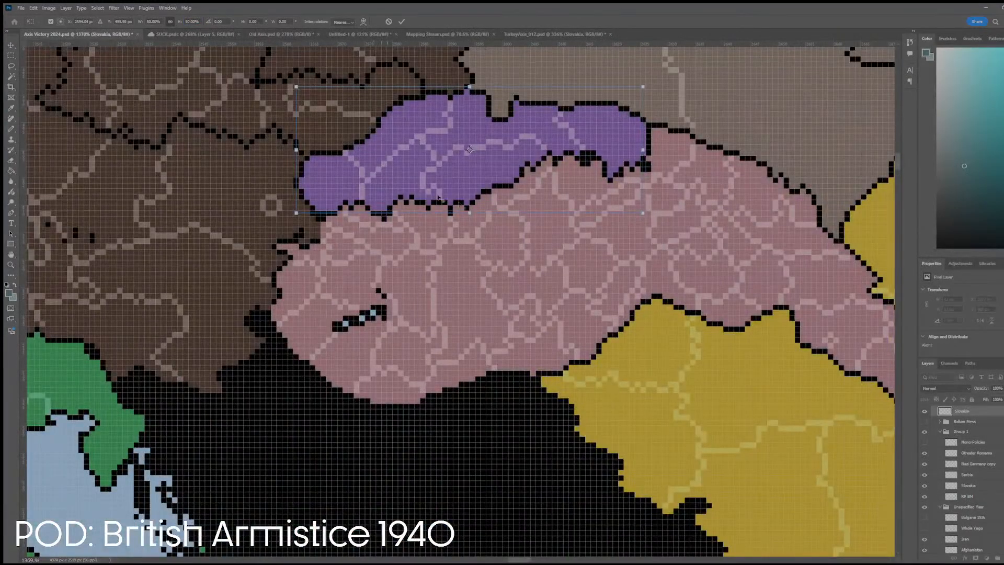
pyautogui.scroll(-2, 487, 211)
pyautogui.scroll(-2, 478, 177)
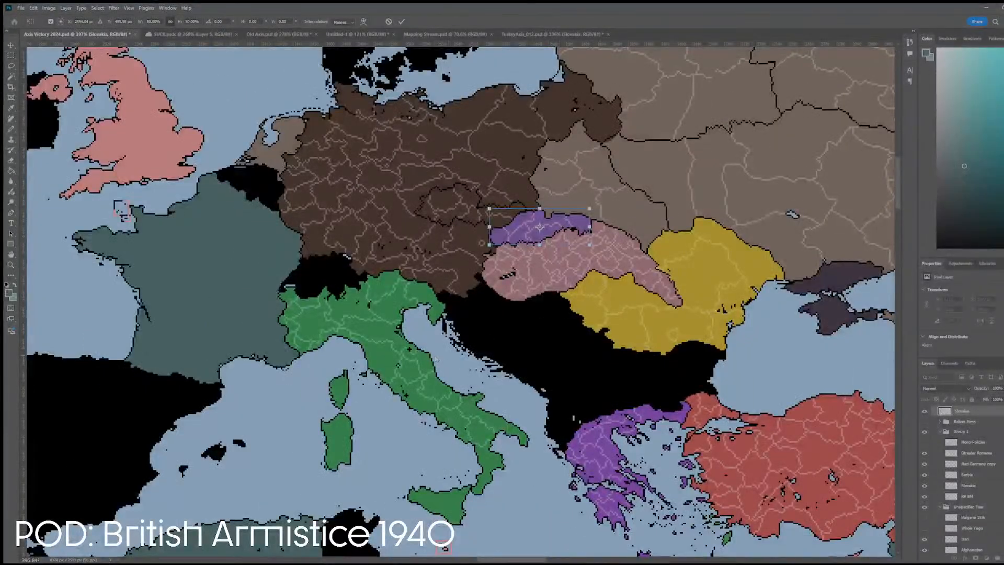
pyautogui.press('Return')
pyautogui.hotkey('ctrl', 'z')
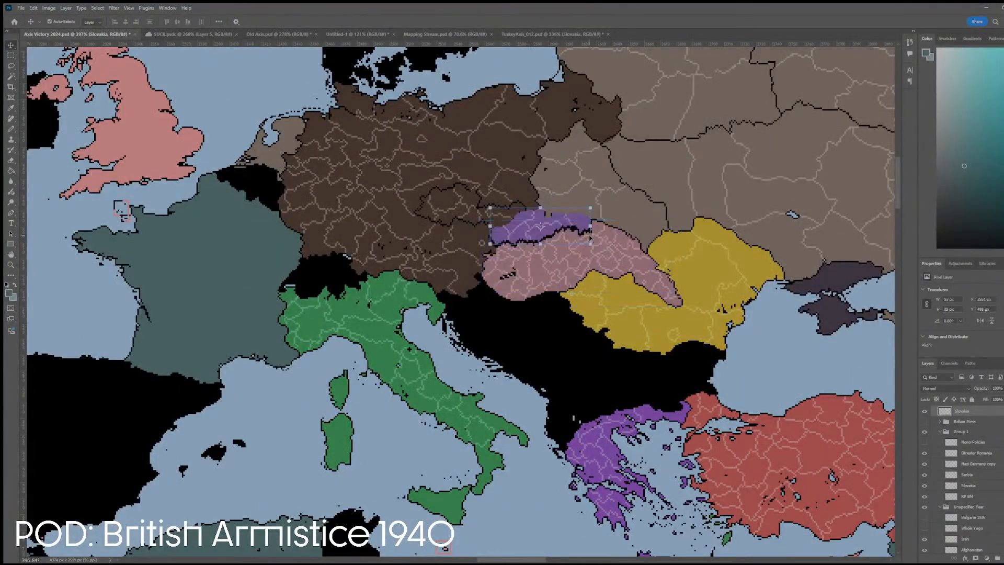
# - Paint over the stray black pixels along the Slovakia–Hungary border on the Hungary layer, using Hungary's sampled pink
pyautogui.scroll(5, 568, 230)
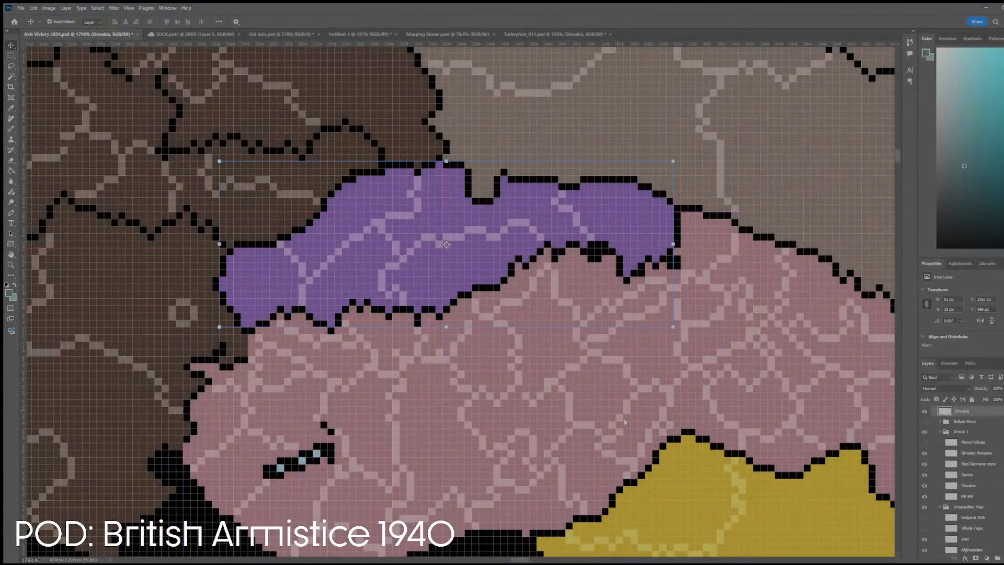
pyautogui.click(555, 346)
pyautogui.press('o')
pyautogui.press('b')
pyautogui.keyDown('alt'); pyautogui.click(555, 346); pyautogui.keyUp('alt')
pyautogui.scroll(4, 600, 256)
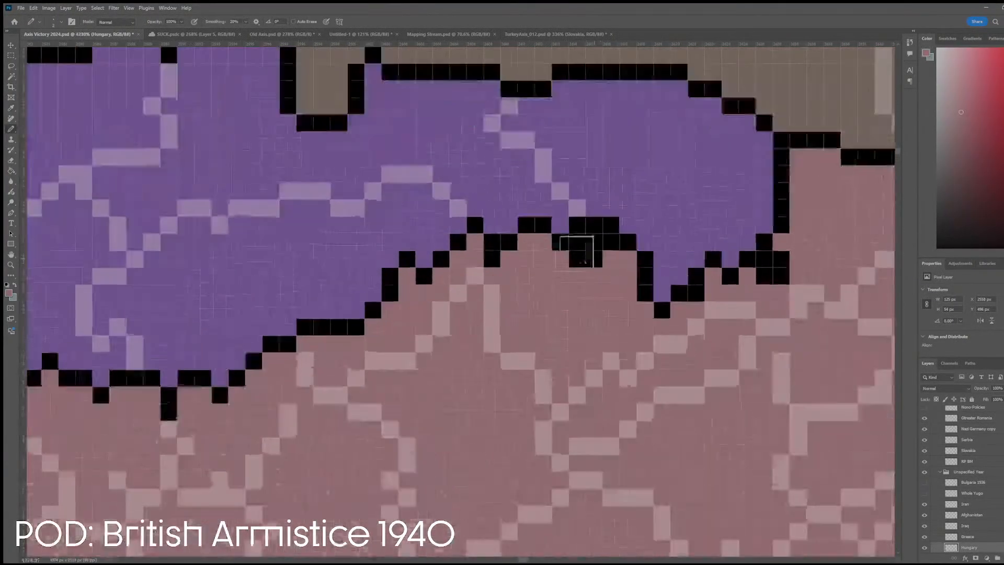
pyautogui.click(559, 242)
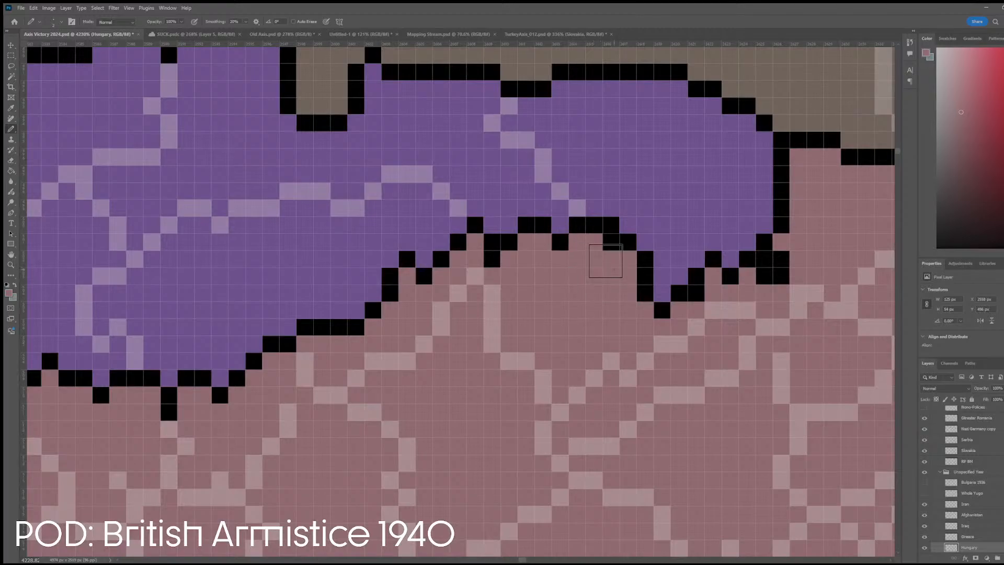
pyautogui.click(611, 242)
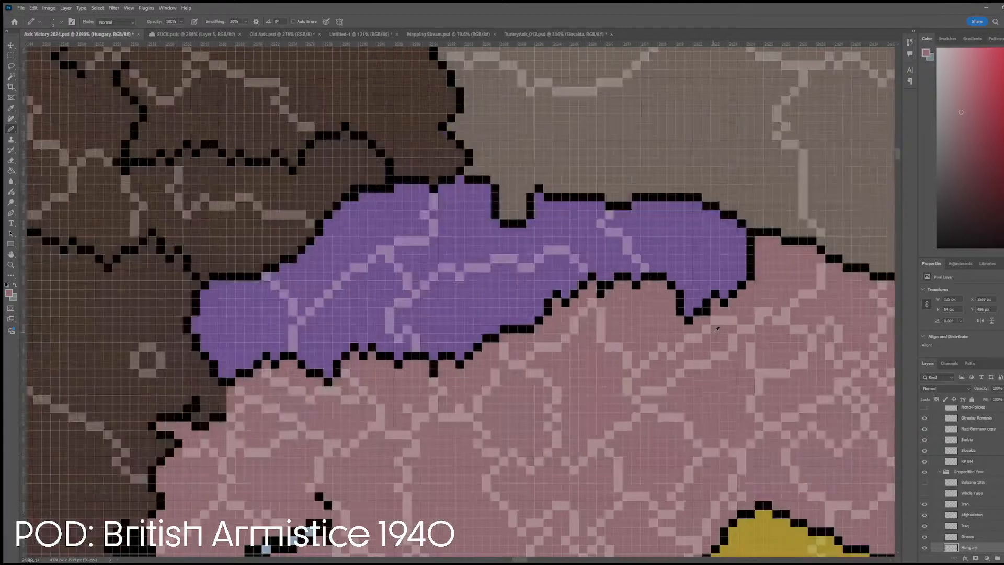
pyautogui.scroll(-4, 715, 329)
pyautogui.scroll(-2, 715, 329)
pyautogui.scroll(4, 711, 322)
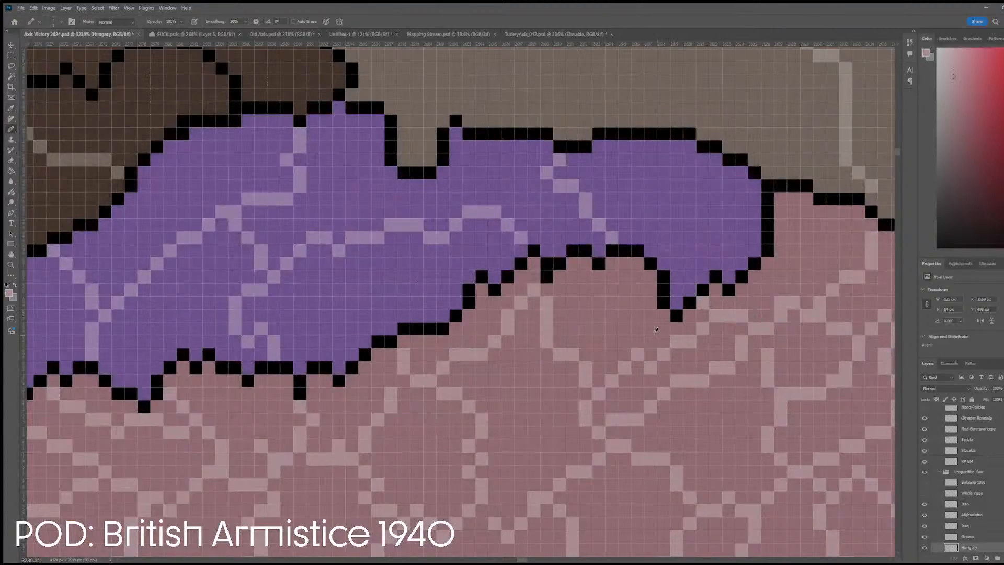
pyautogui.scroll(-2, 706, 335)
pyautogui.scroll(-6, 588, 320)
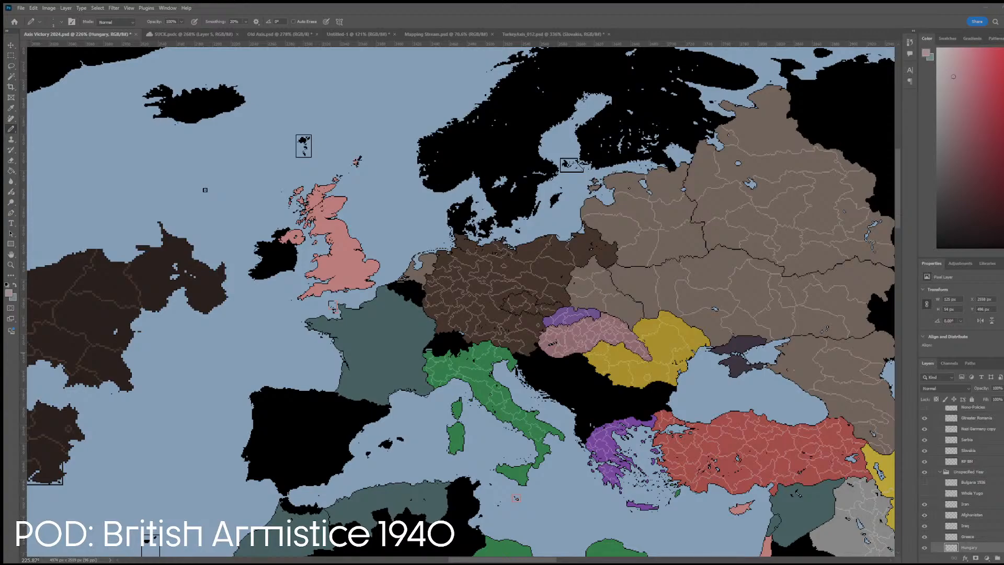
pyautogui.scroll(5, 560, 403)
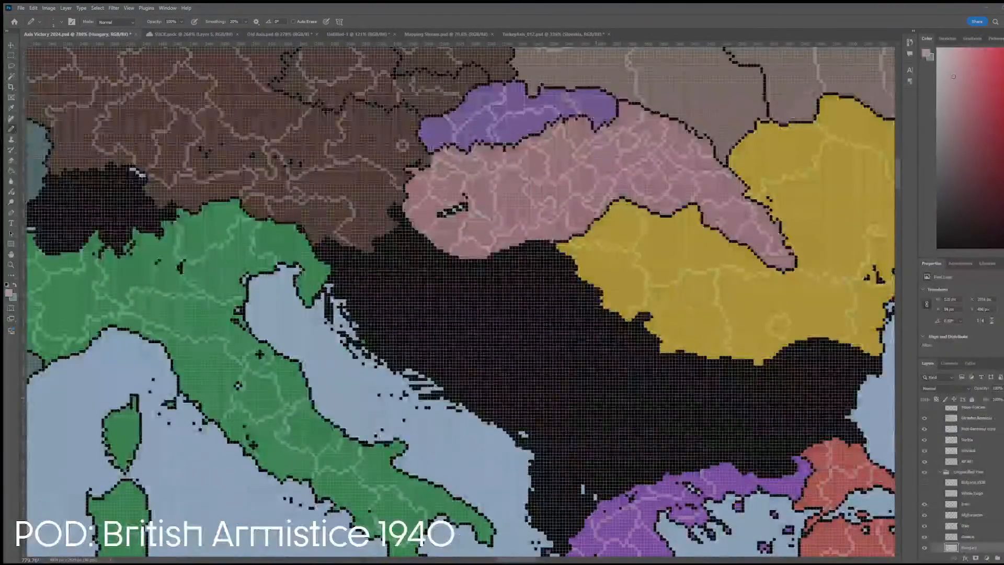
pyautogui.scroll(-5, 706, 308)
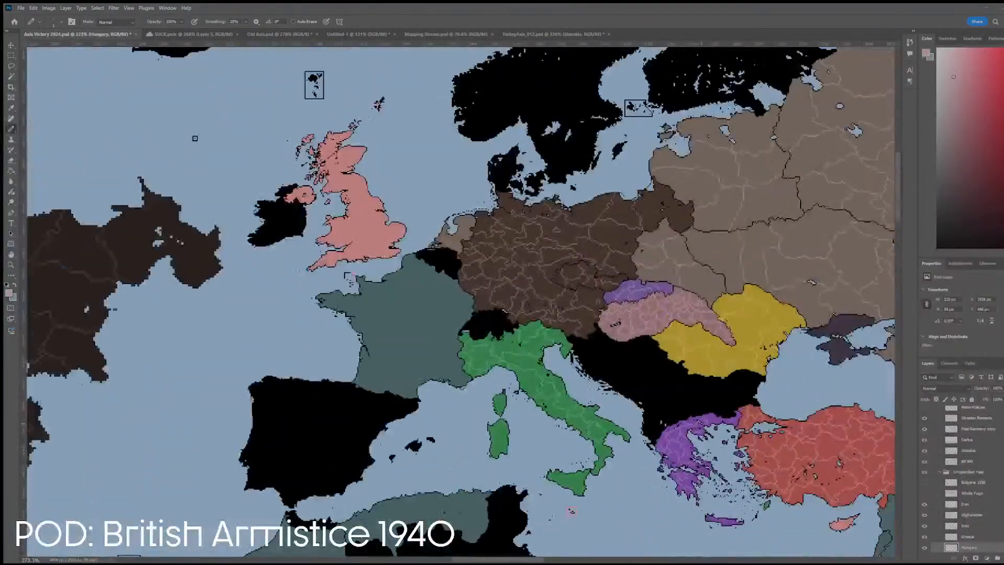
# - Review the map's colored countries from Europe through Iran and Afghanistan, comparing close and whole-world views
pyautogui.scroll(-4, 572, 473)
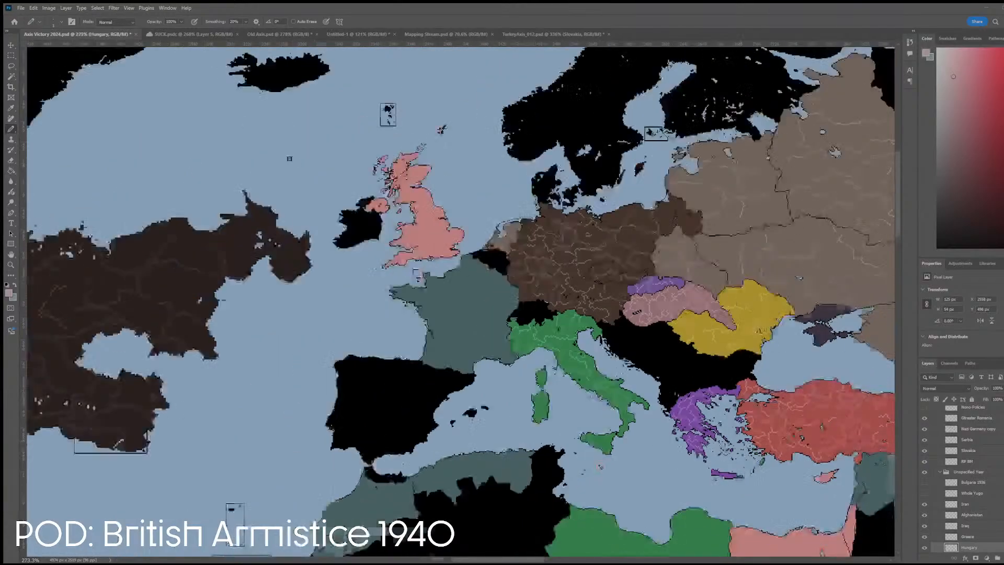
pyautogui.scroll(-4, 597, 217)
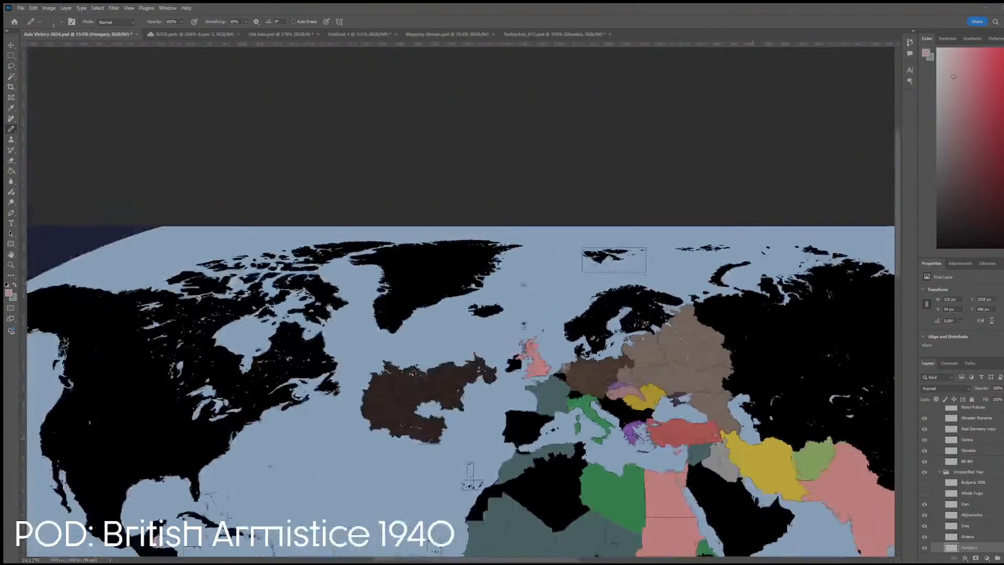
pyautogui.scroll(6, 803, 342)
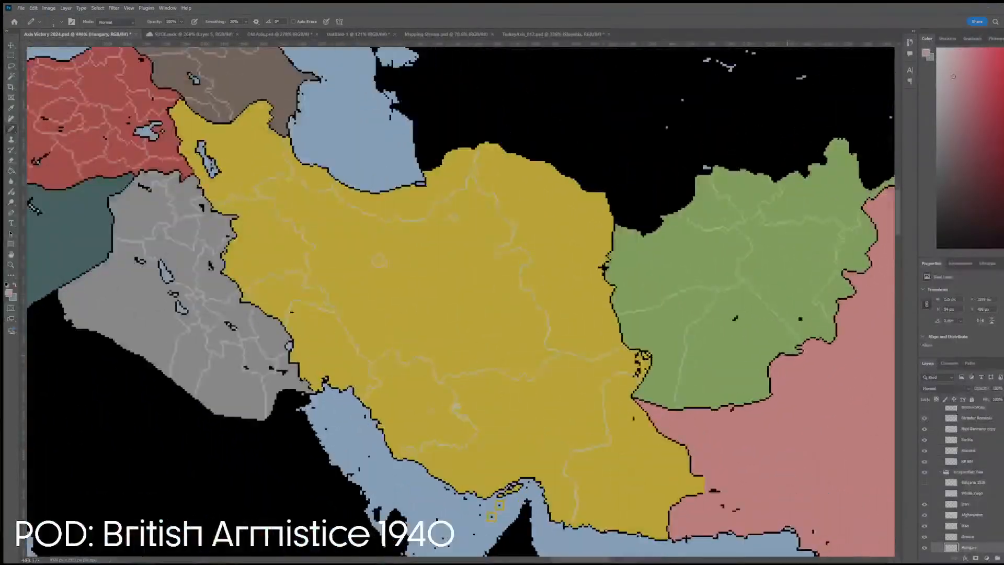
pyautogui.scroll(-1, 743, 350)
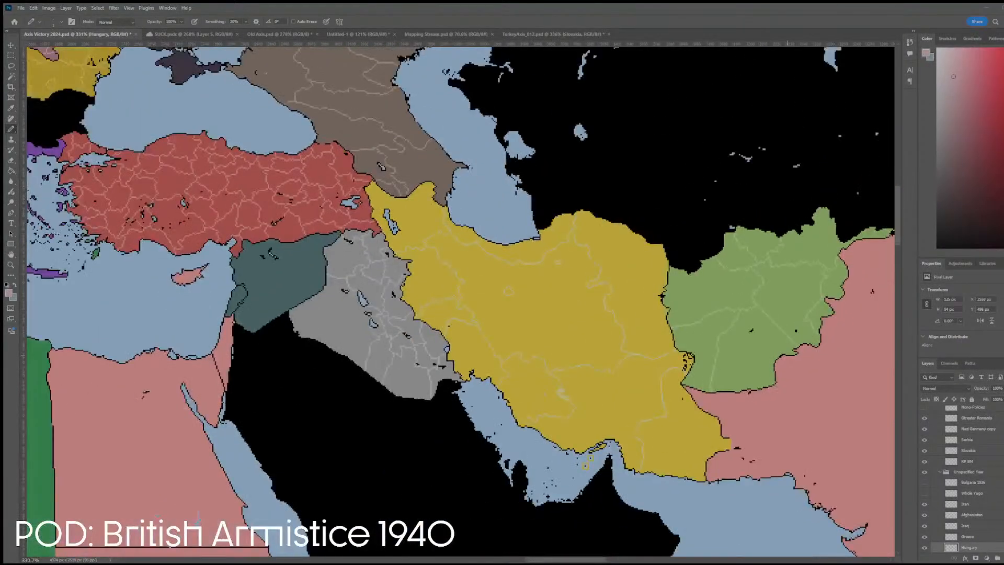
pyautogui.scroll(-2, 793, 353)
pyautogui.scroll(-4, 784, 339)
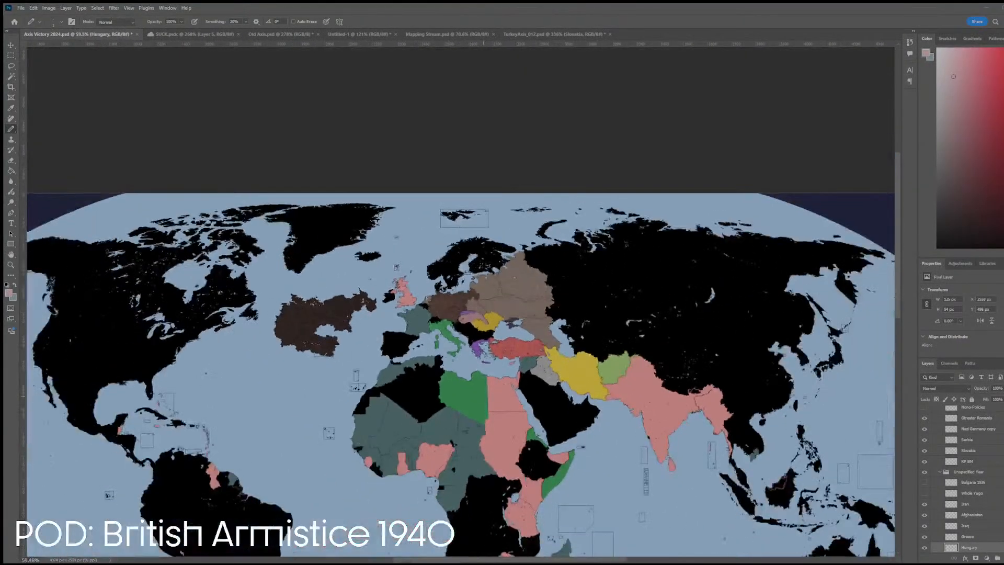
pyautogui.scroll(3, 784, 340)
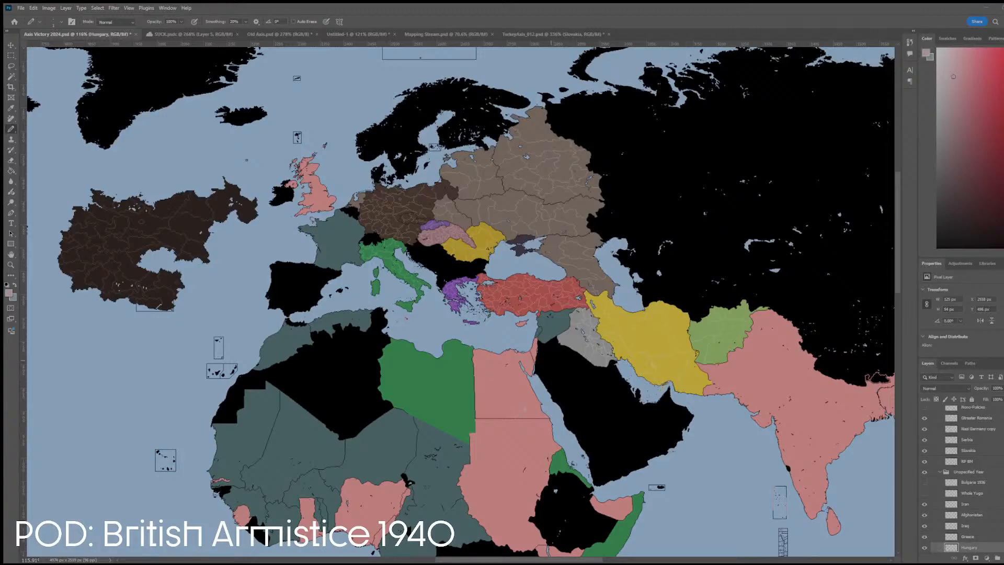
pyautogui.scroll(2, 525, 329)
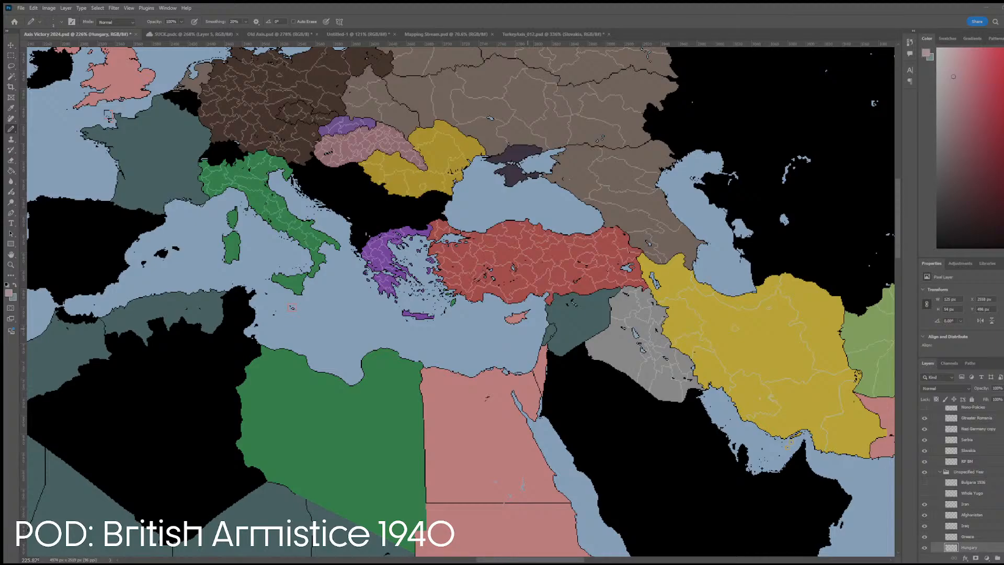
pyautogui.scroll(-6, 220, 329)
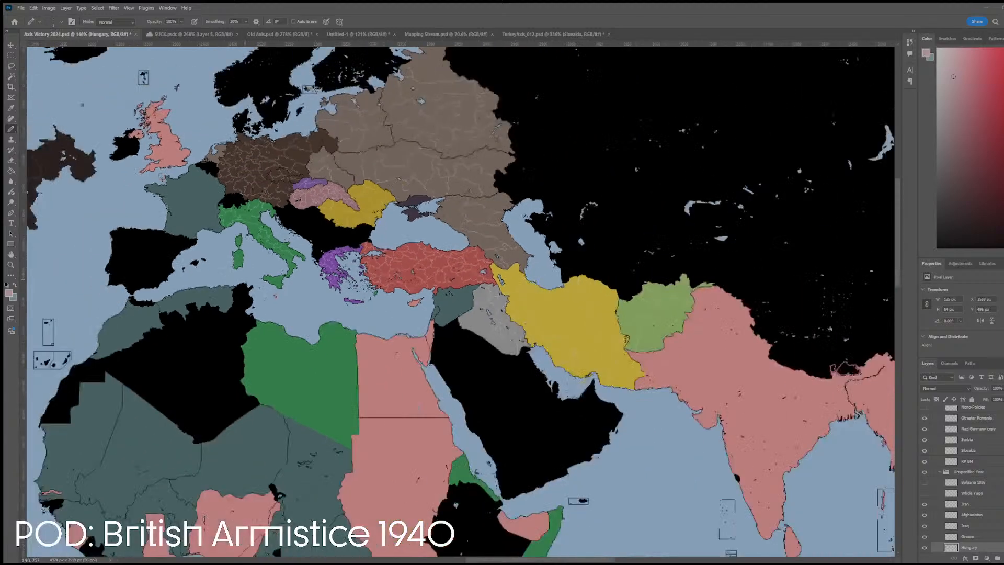
pyautogui.scroll(3, 50, 496)
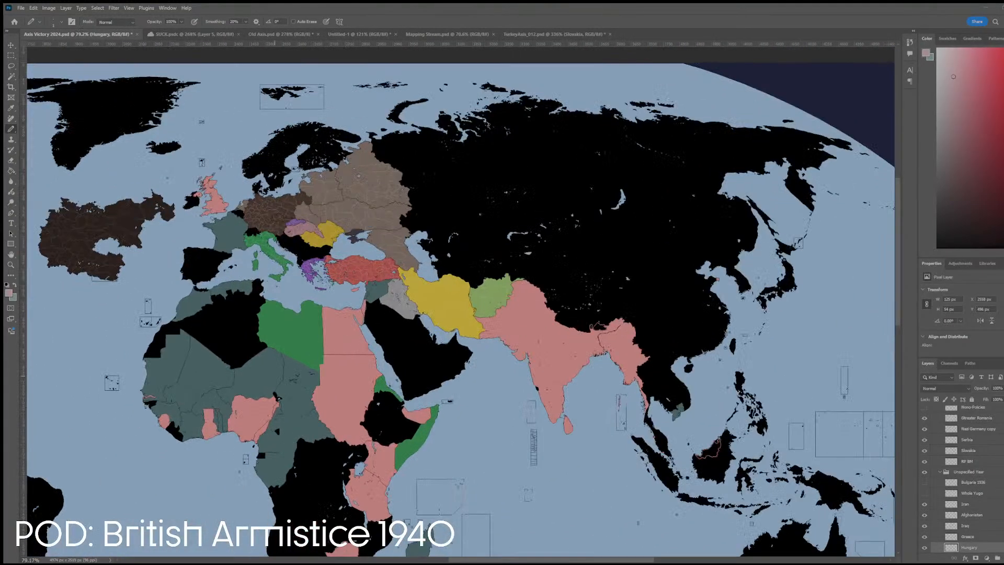
pyautogui.scroll(-3, 416, 246)
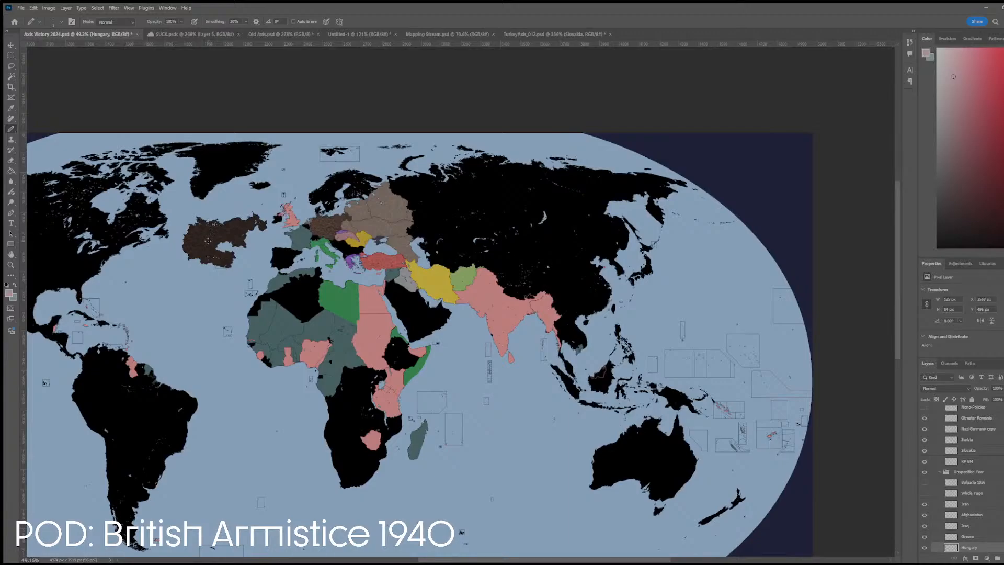
# - Delete the stray Nazi Germany copy layer lying in the Atlantic Ocean
pyautogui.press('v')
pyautogui.click(194, 243)
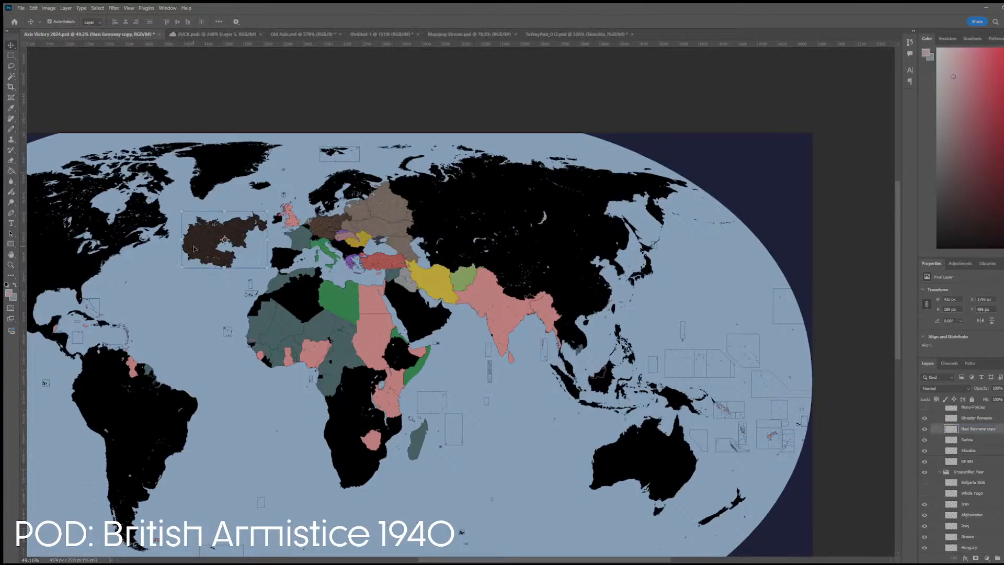
pyautogui.press('Delete')
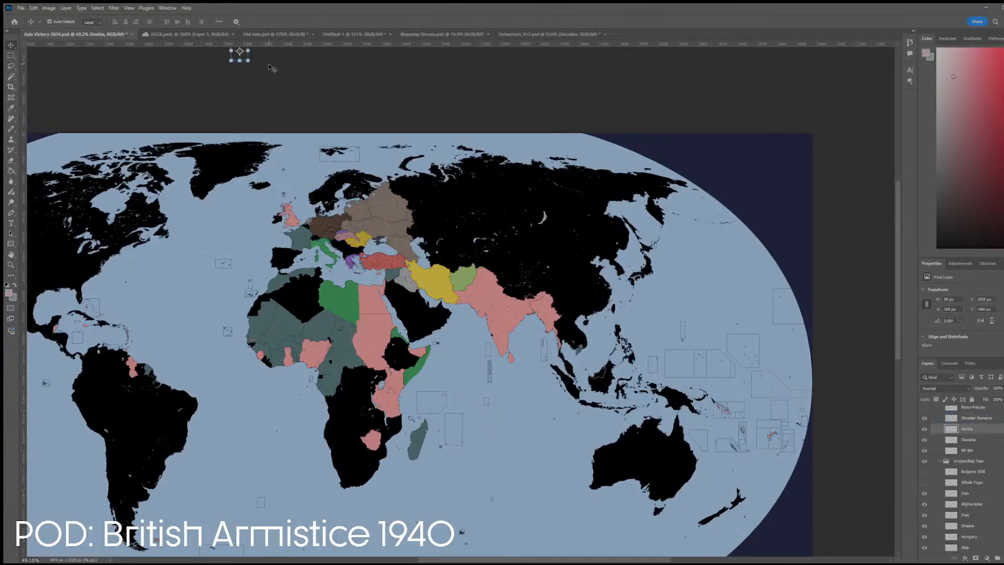
# - Move the Serbia layer from above the map into the black Balkan area beside the Adriatic
pyautogui.scroll(2, 249, 68)
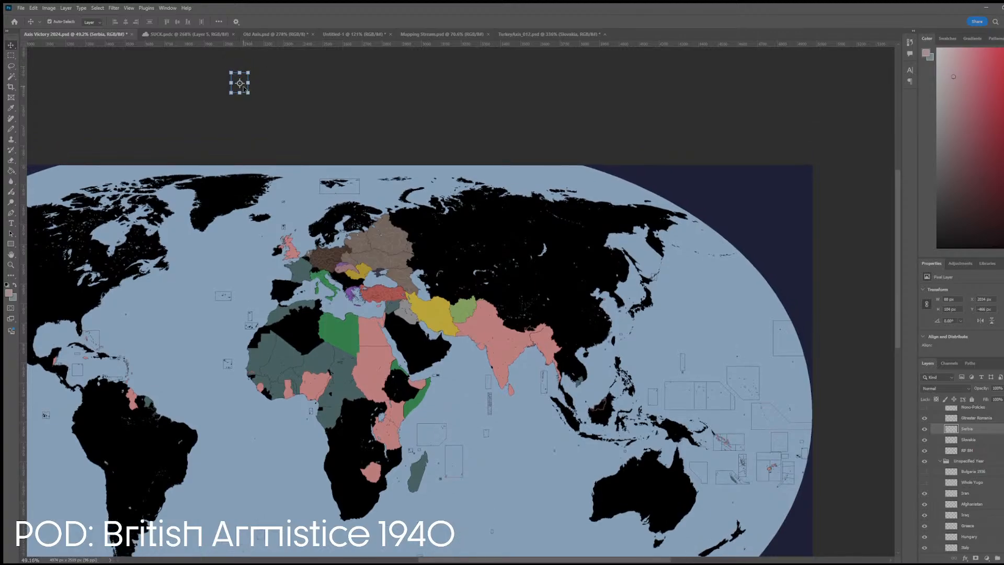
pyautogui.moveTo(243, 89)
pyautogui.mouseDown()
pyautogui.moveTo(303, 224)
pyautogui.moveTo(244, 88)
pyautogui.mouseUp()
pyautogui.hotkey('ctrl', 't')
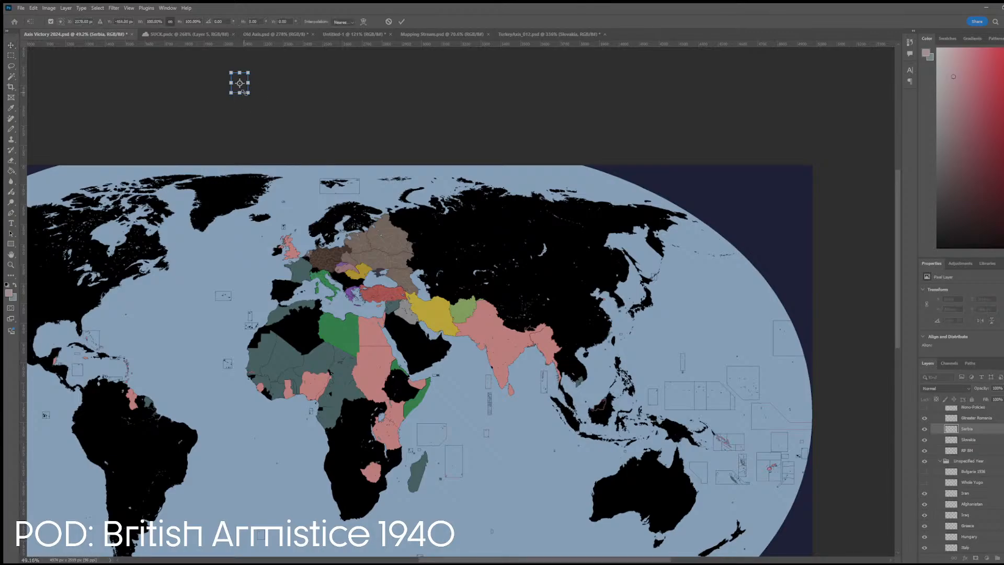
pyautogui.moveTo(246, 95); pyautogui.dragTo(345, 288)
pyautogui.scroll(10, 345, 287)
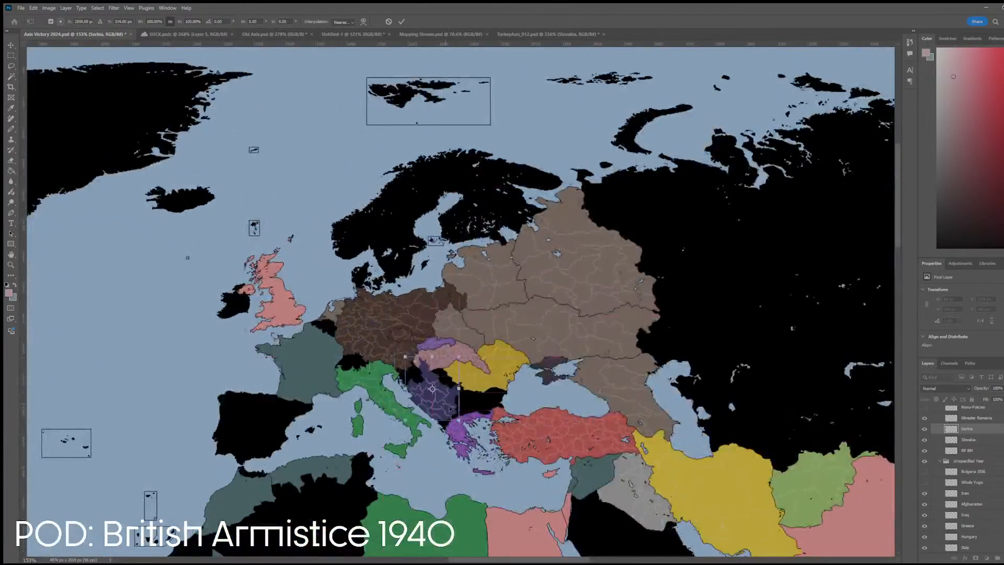
pyautogui.moveTo(451, 409); pyautogui.dragTo(443, 422)
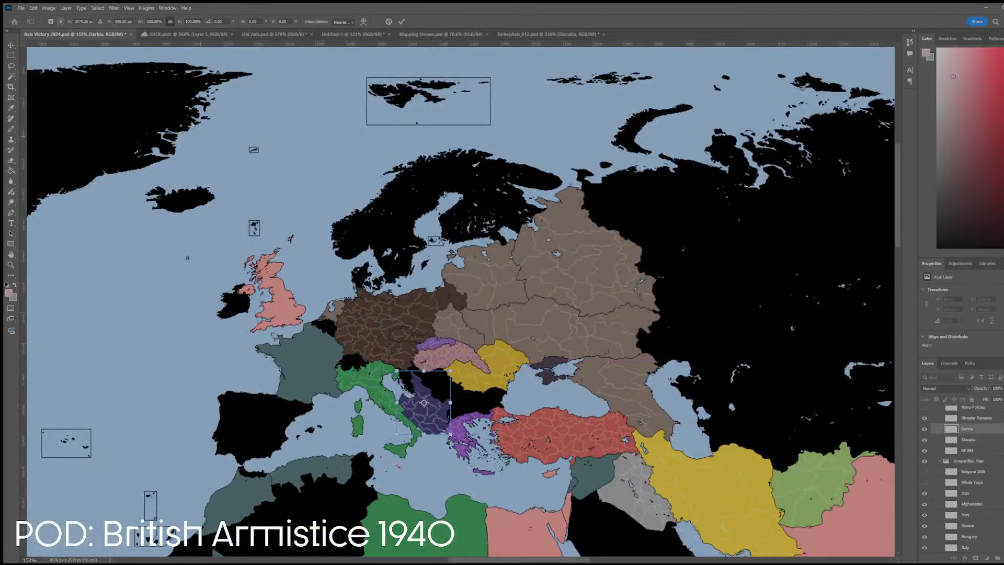
# - Scale the Serbia layer to 50% and fit it against Romania's southwestern border below Hungary
pyautogui.doubleClick(156, 21)
pyautogui.write('50')
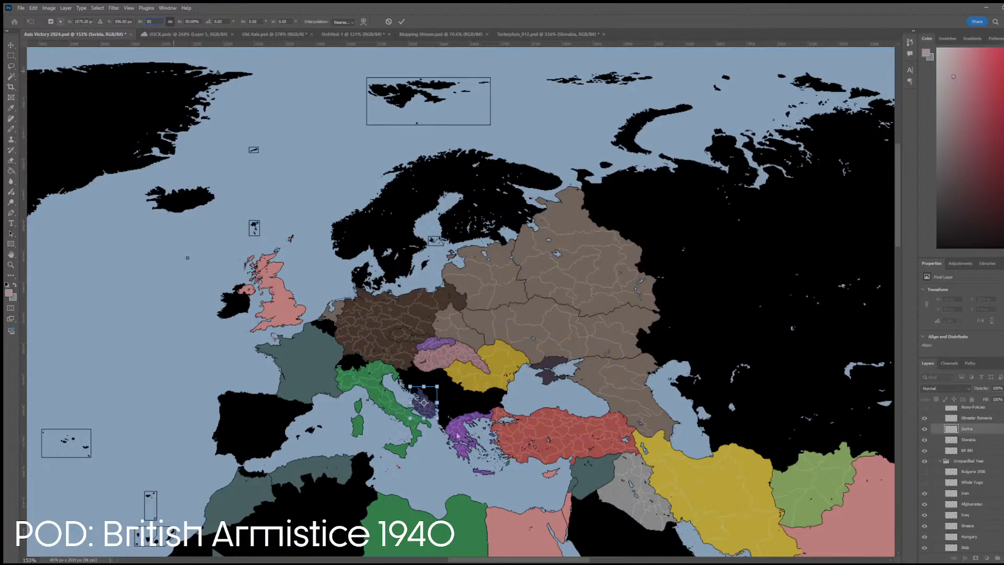
pyautogui.moveTo(424, 402); pyautogui.dragTo(464, 391)
pyautogui.scroll(5, 449, 382)
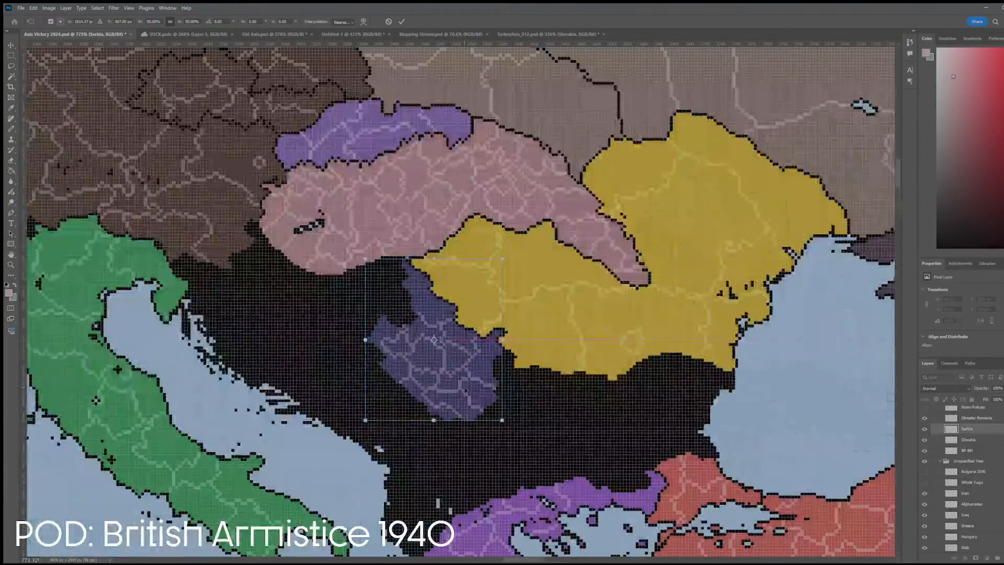
pyautogui.scroll(-5, 465, 391)
pyautogui.scroll(4, 465, 391)
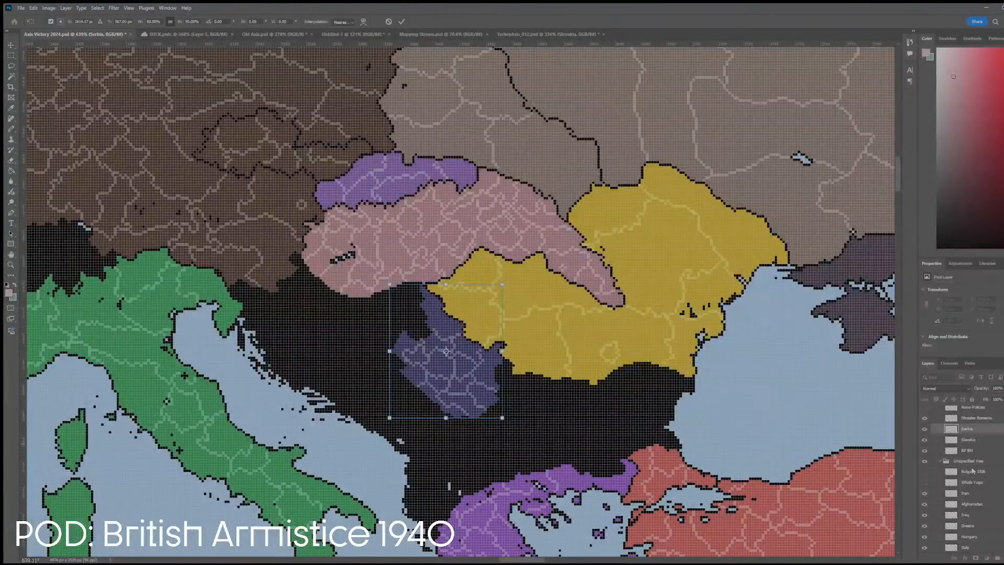
pyautogui.press('Return')
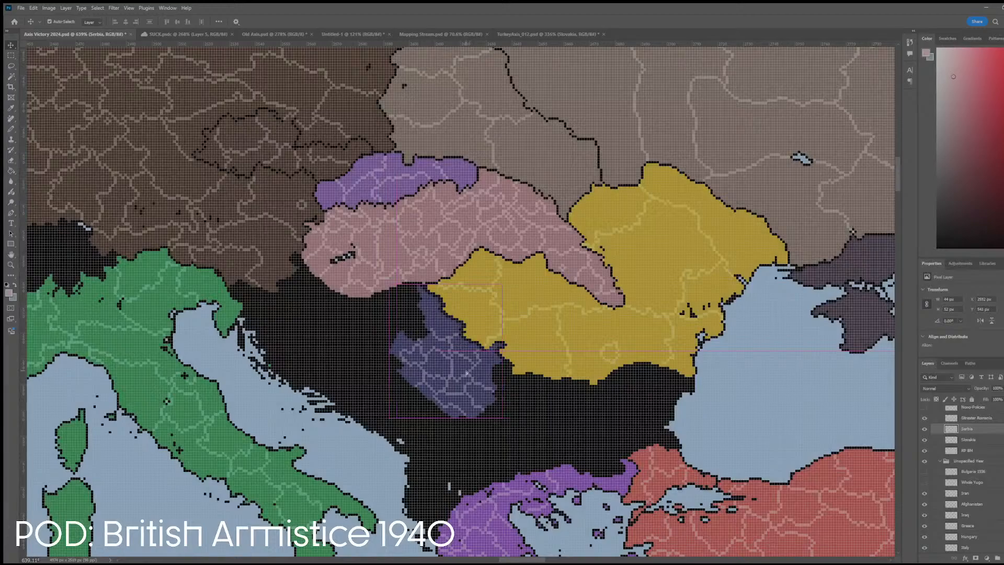
pyautogui.click(517, 399)
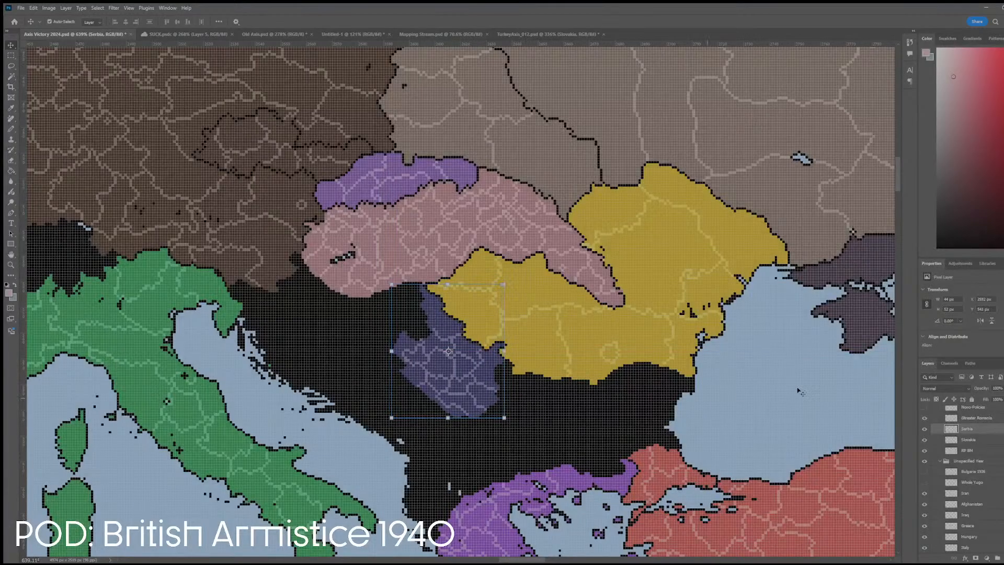
# - Check Group 1 by toggling its visibility, and delete its Serbia layer
pyautogui.scroll(5, 993, 450)
pyautogui.click(996, 465)
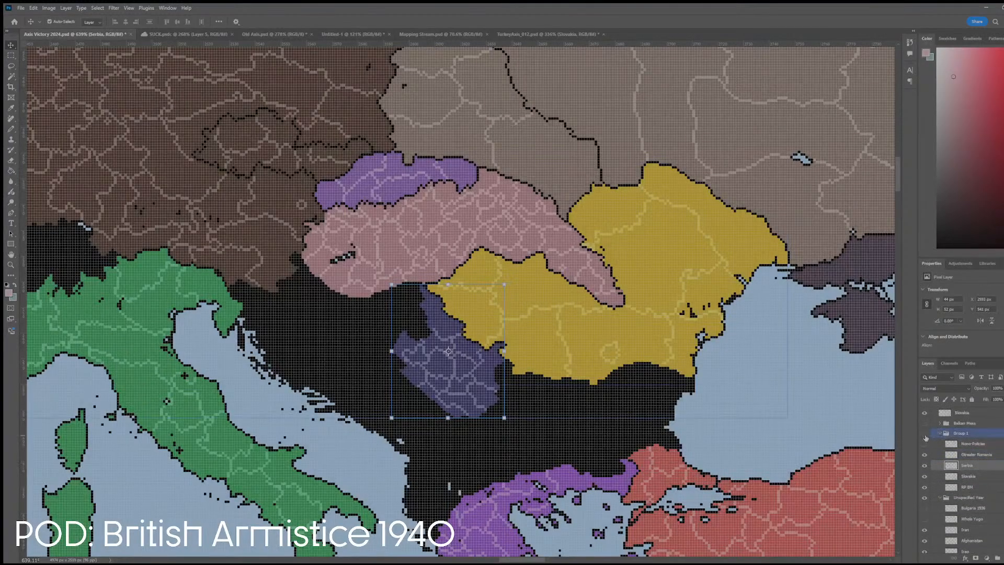
pyautogui.click(924, 434)
pyautogui.click(924, 435)
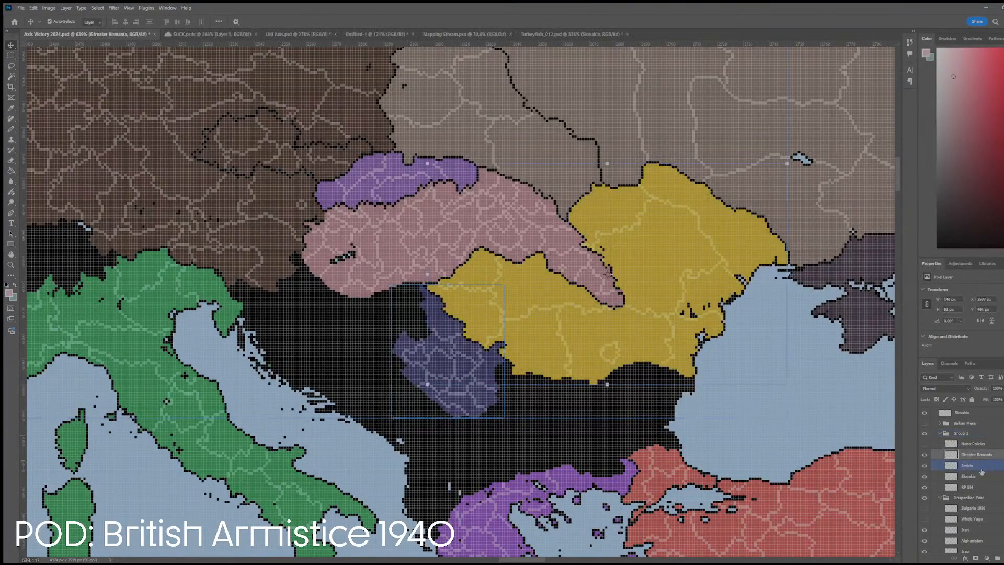
pyautogui.press('Delete')
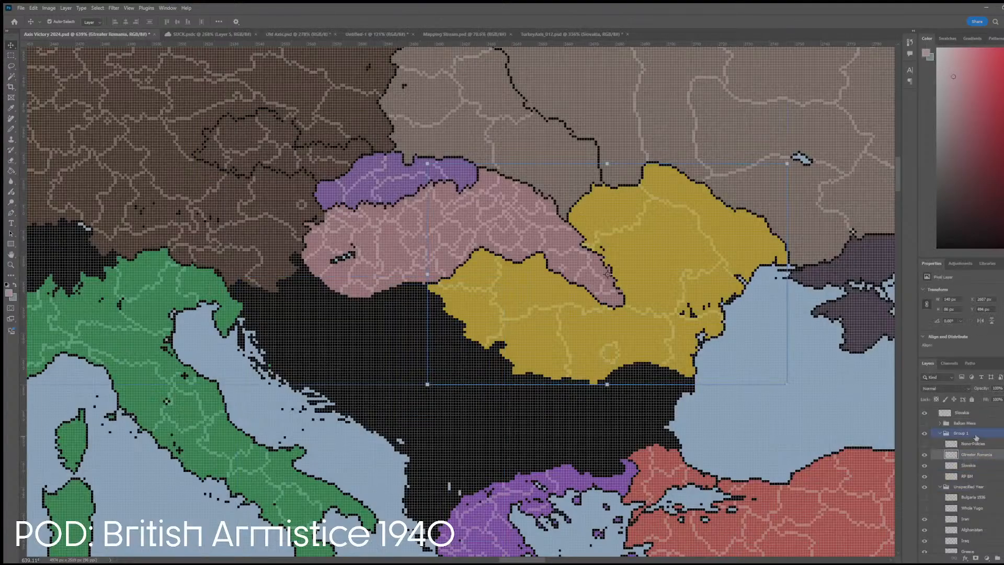
# - Locate the leftover off-canvas Slovakia layer in Group 1 and delete it
pyautogui.click(980, 465)
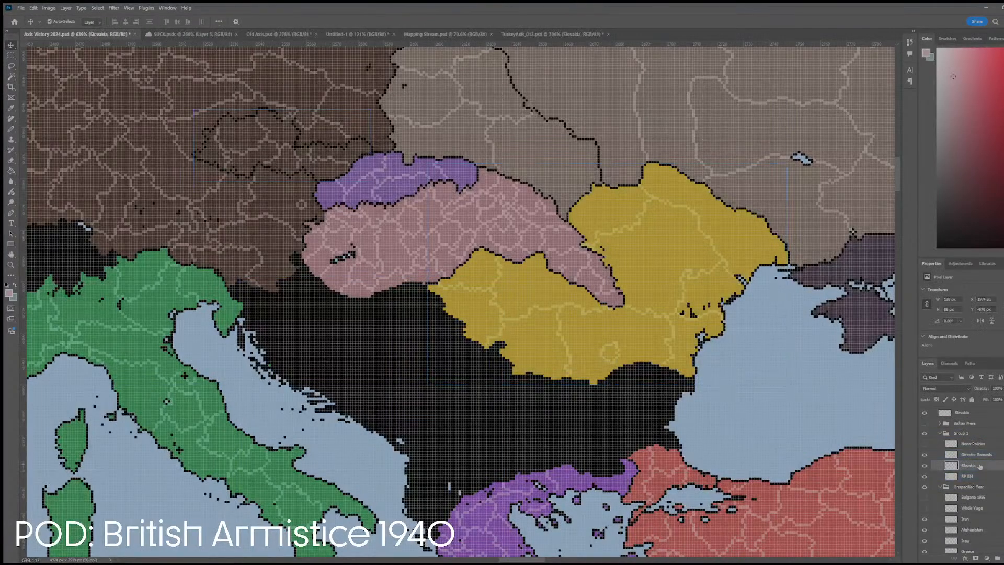
pyautogui.keyDown('alt'); pyautogui.click(955, 466); pyautogui.keyUp('alt')
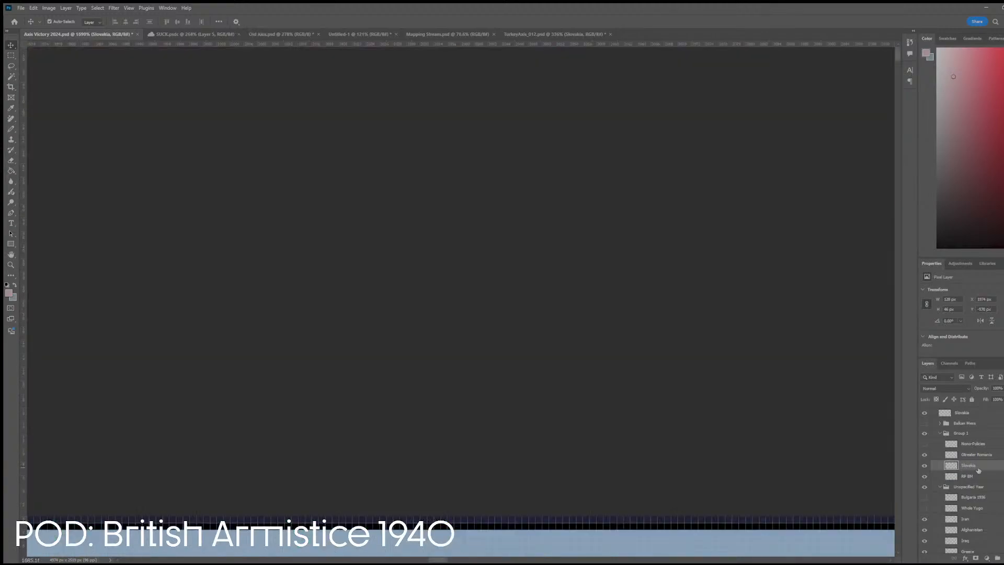
pyautogui.press('Delete')
# - Locate the Bohemia and Moravia outline layer and rename it "Reichsprotektorat Bohmen and Mahren"
pyautogui.keyDown('alt'); pyautogui.click(966, 467); pyautogui.keyUp('alt')
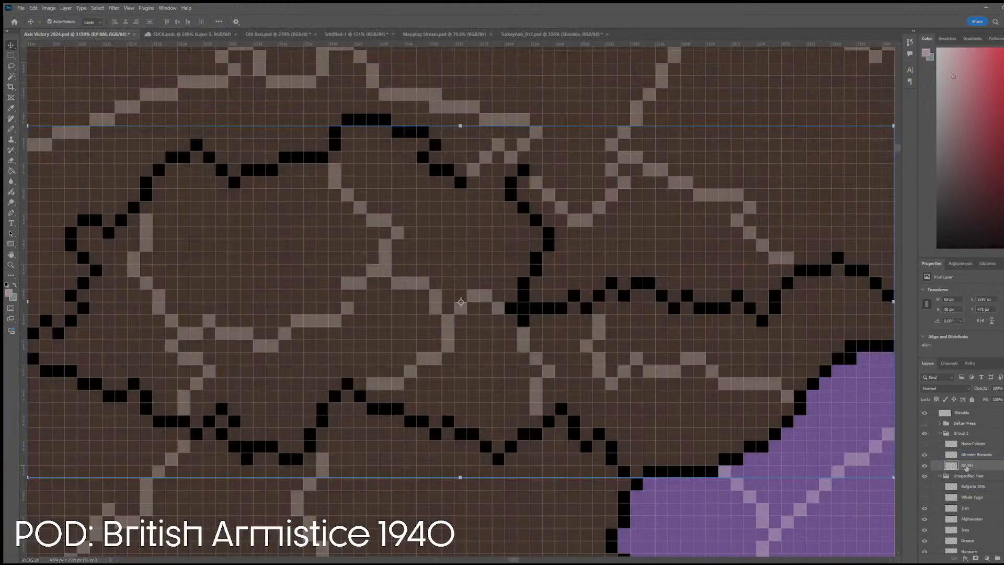
pyautogui.doubleClick(965, 465)
pyautogui.write('Reichsprotektorat Bohmen and Mahren')
pyautogui.press('Return')
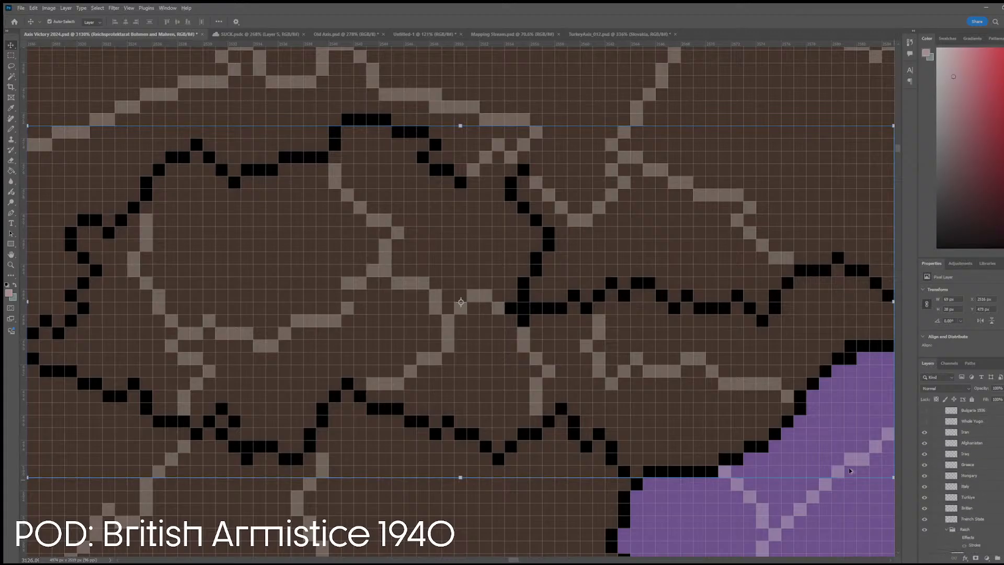
# - Select the Greater Romania layer and examine its border with Hungary up close with the Eraser ready
pyautogui.scroll(-15, 649, 432)
pyautogui.scroll(3, 763, 413)
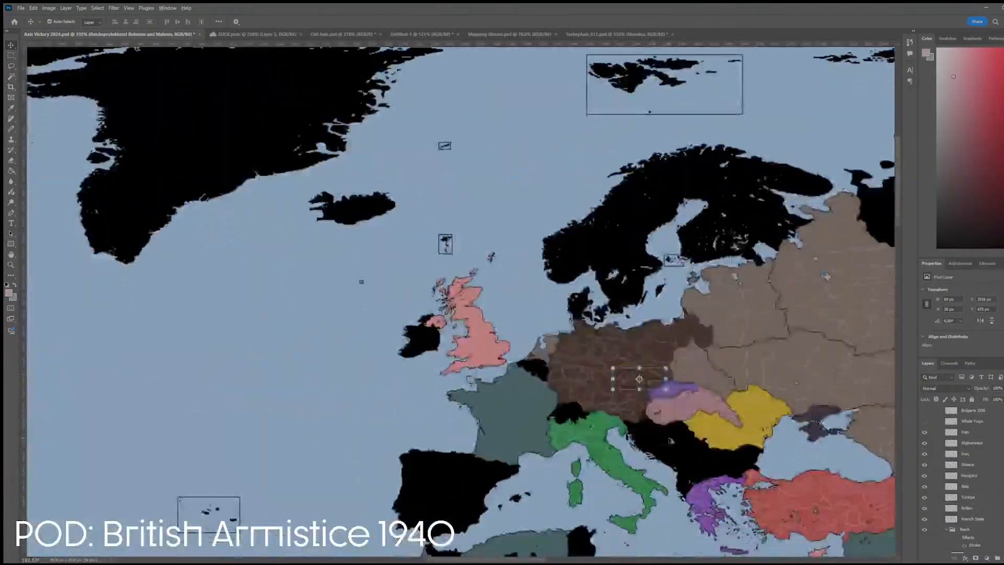
pyautogui.click(763, 413)
pyautogui.scroll(3, 763, 413)
pyautogui.scroll(3, 711, 406)
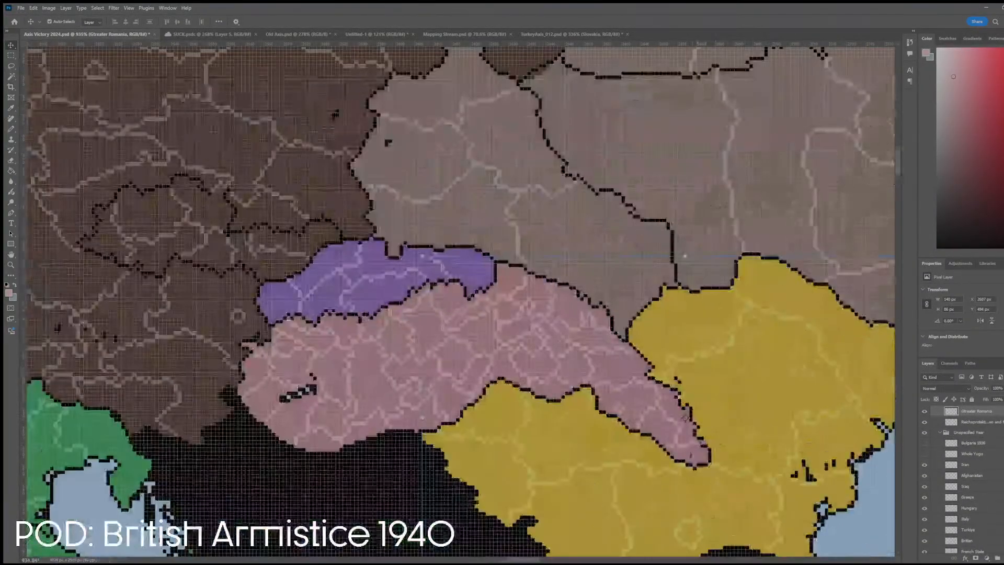
pyautogui.scroll(5, 711, 405)
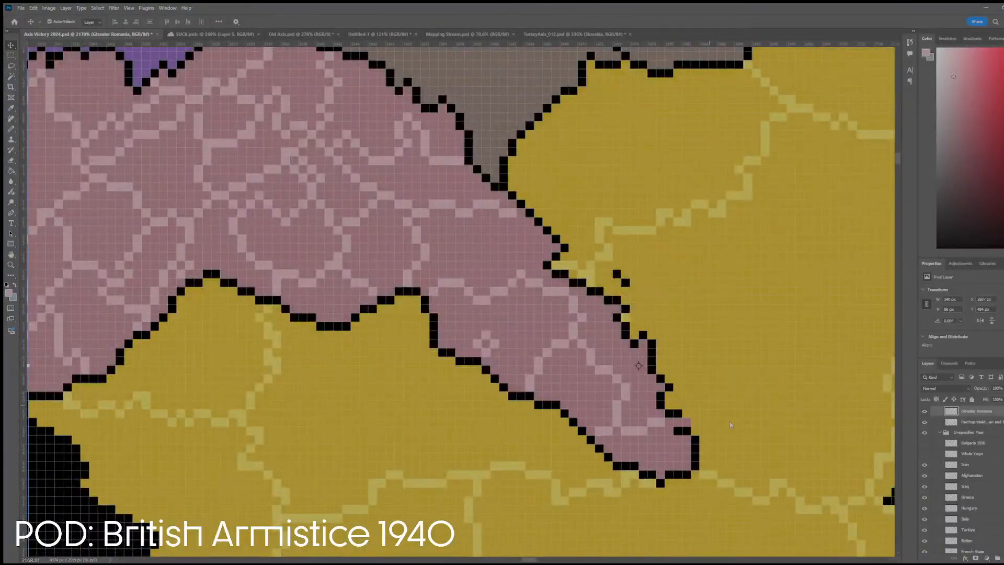
pyautogui.press('e')
pyautogui.scroll(-12, 686, 414)
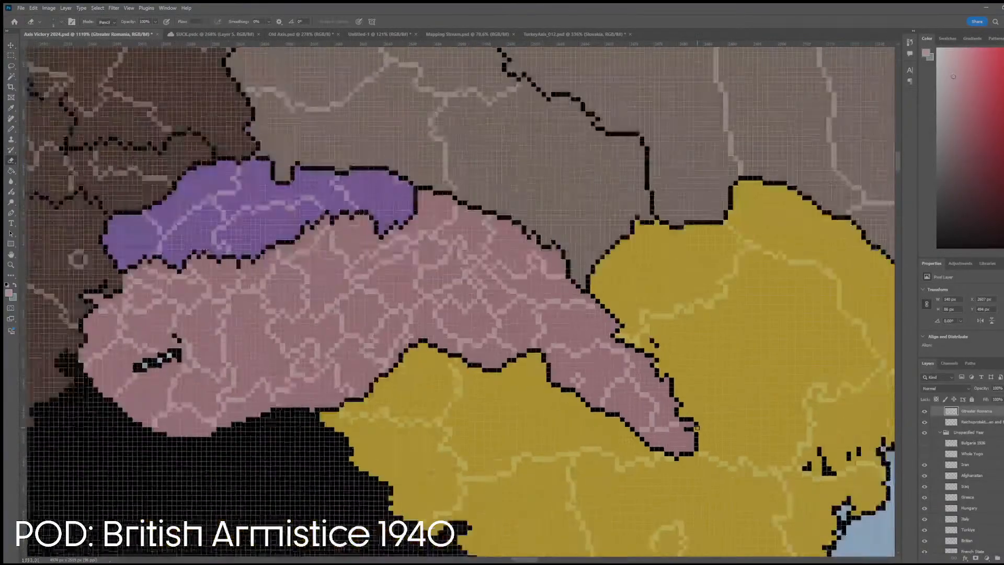
pyautogui.scroll(-5, 397, 271)
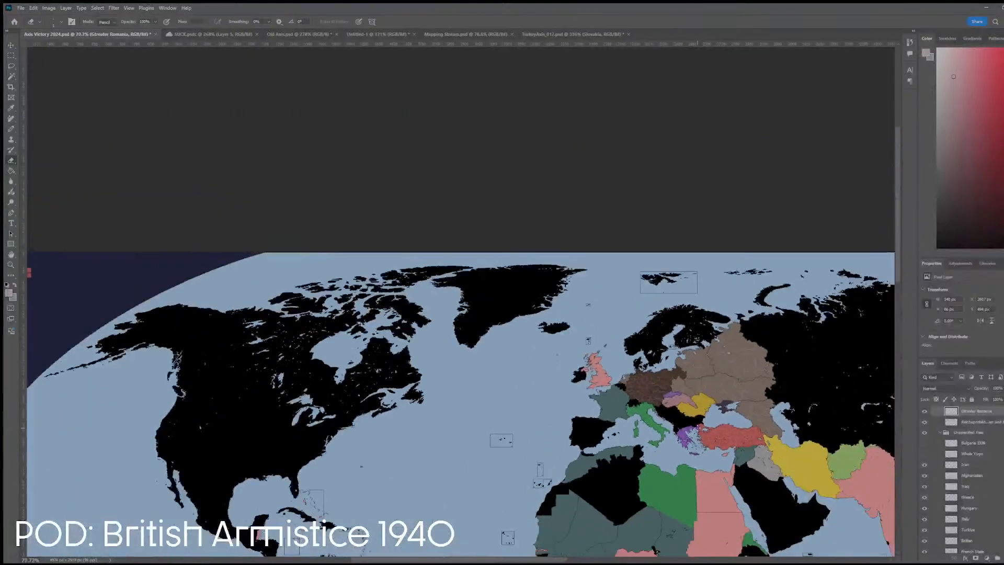
pyautogui.scroll(-2, 710, 436)
pyautogui.scroll(3, 709, 436)
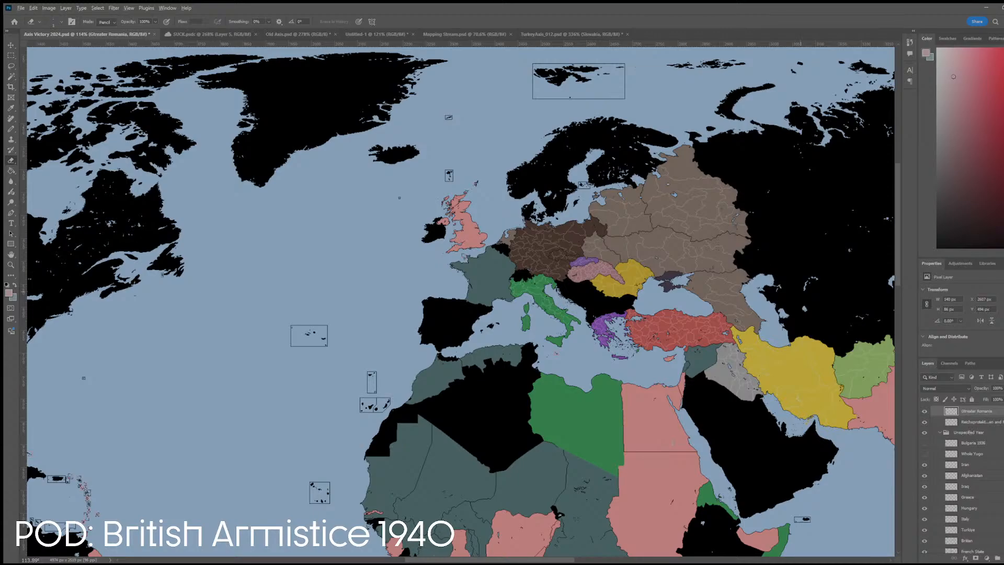
pyautogui.scroll(5, 783, 182)
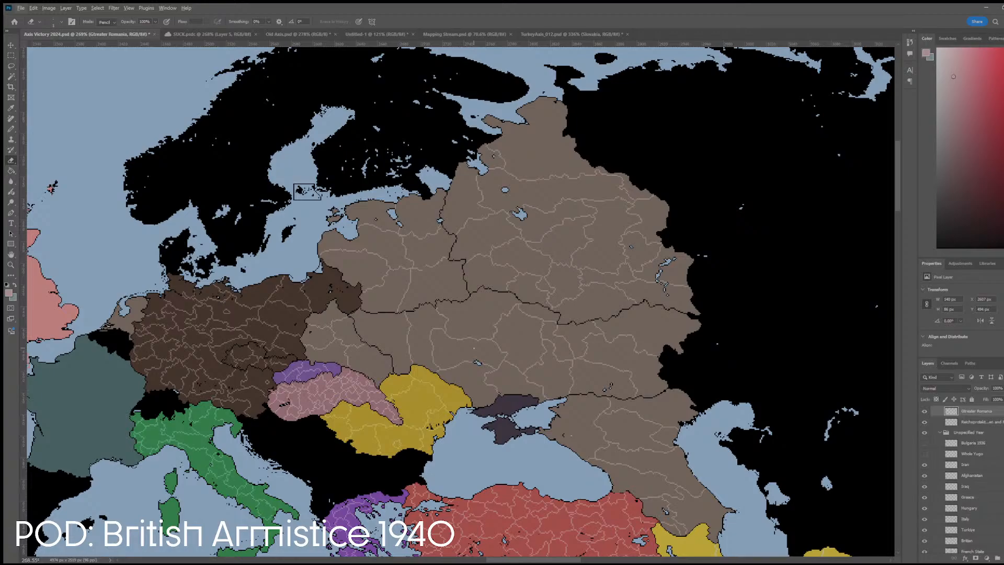
# - On the Ostland layer, sample the light internal border colour and pencil in the gap in its eastern province border
pyautogui.scroll(5, 447, 194)
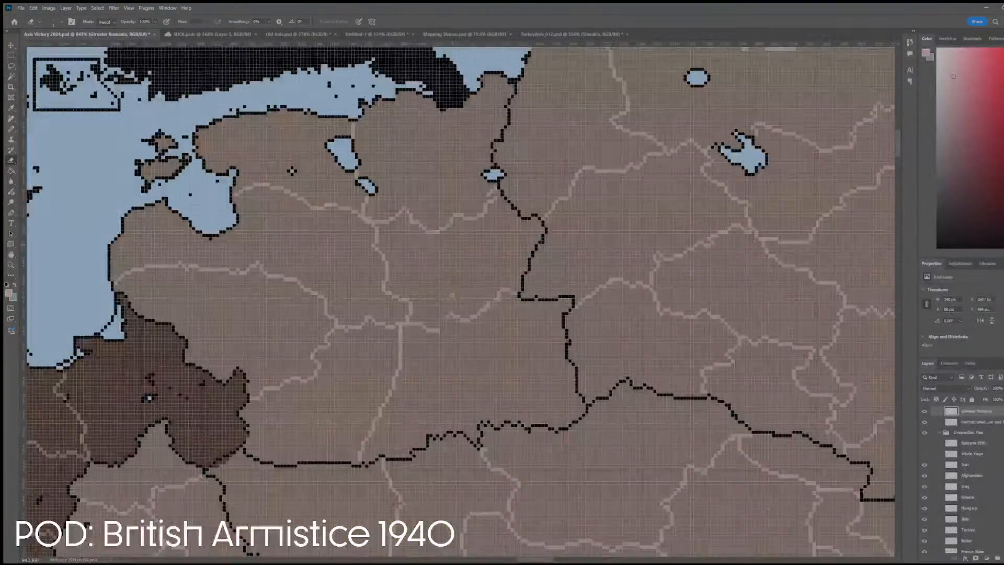
pyautogui.scroll(2, 448, 285)
pyautogui.keyDown('ctrl'); pyautogui.click(439, 365); pyautogui.keyUp('ctrl')
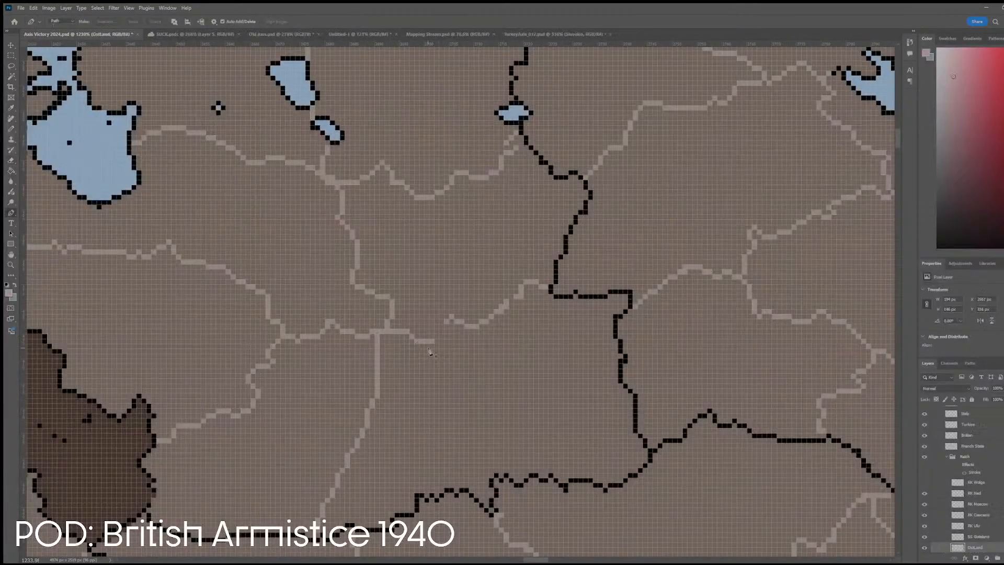
pyautogui.press('o')
pyautogui.press('i')
pyautogui.click(427, 342)
pyautogui.press('b')
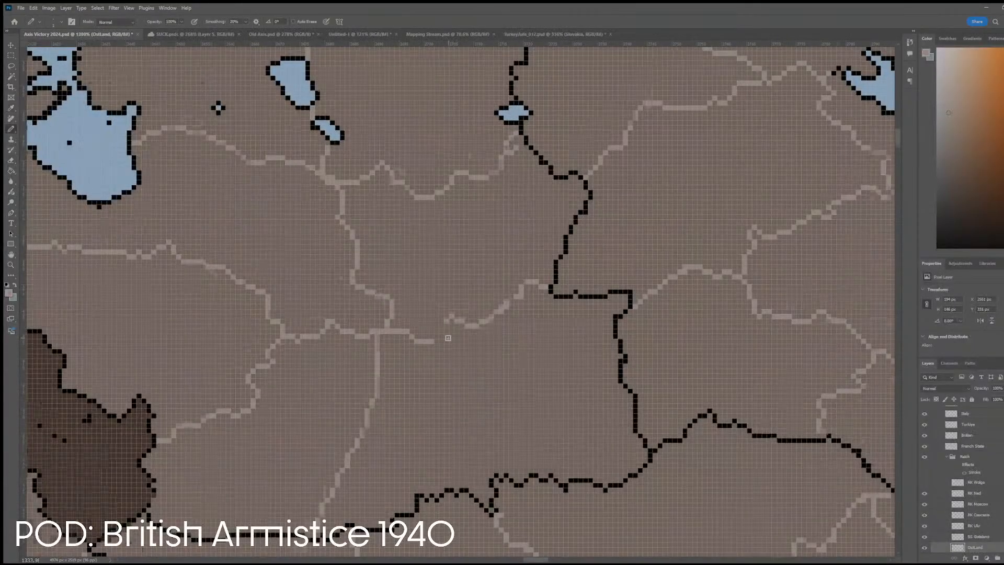
pyautogui.scroll(2, 441, 339)
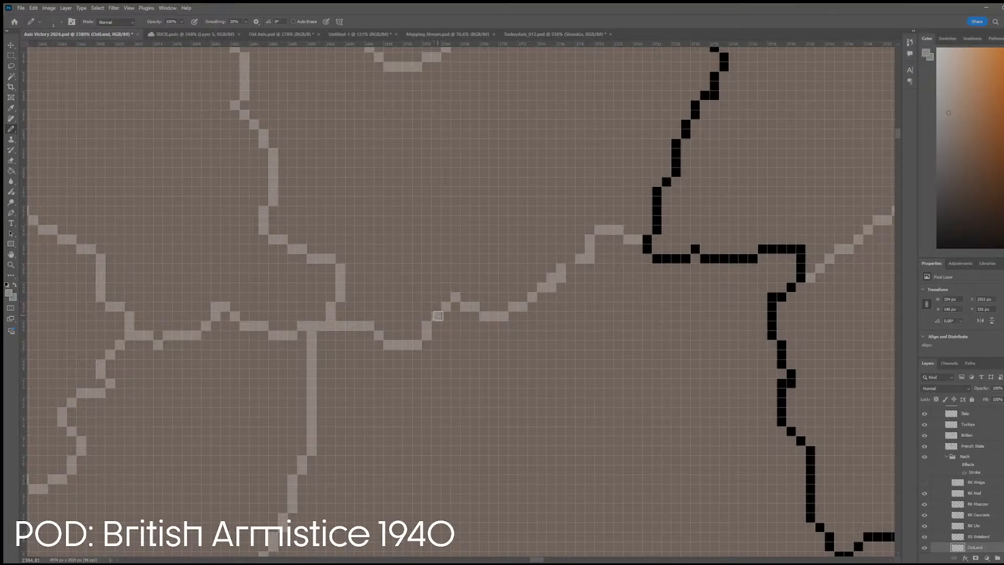
# - Select the hidden policies layer above Greater Romania in Group 1 and make it visible over the world map
pyautogui.scroll(-8, 431, 316)
pyautogui.scroll(-3, 440, 354)
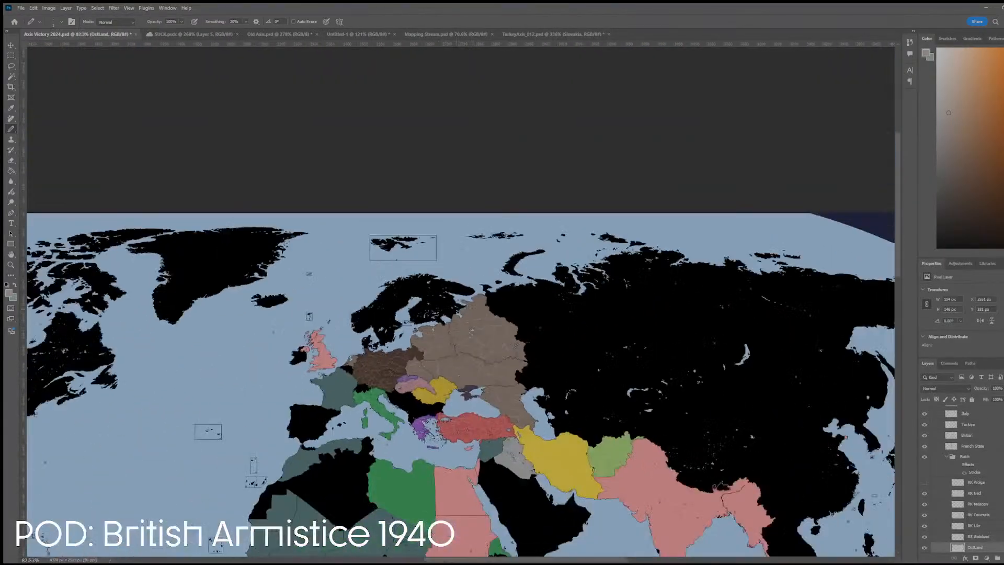
pyautogui.scroll(-3, 439, 354)
pyautogui.hscroll(-5, 212, 452)
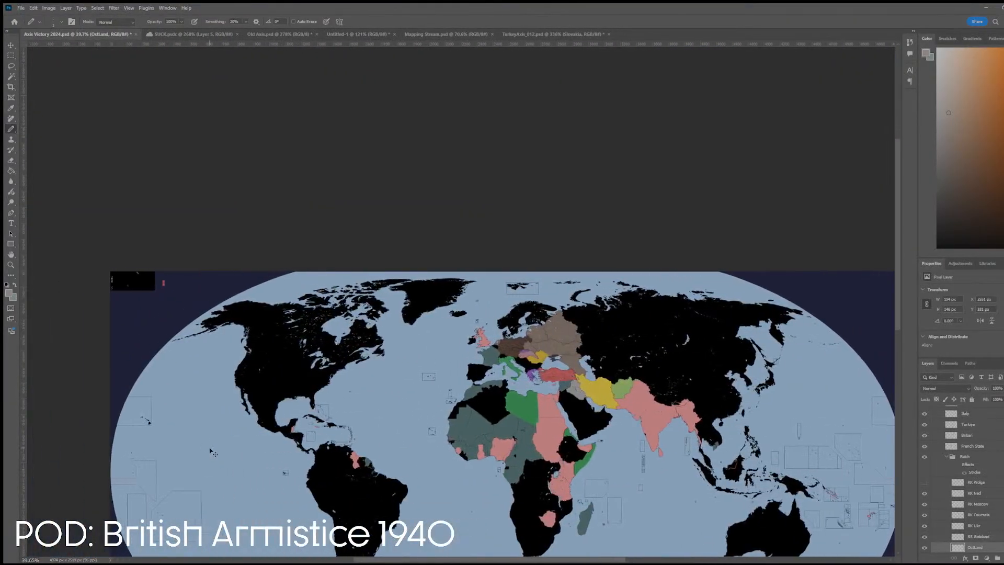
pyautogui.scroll(5, 266, 437)
pyautogui.scroll(-5, 978, 443)
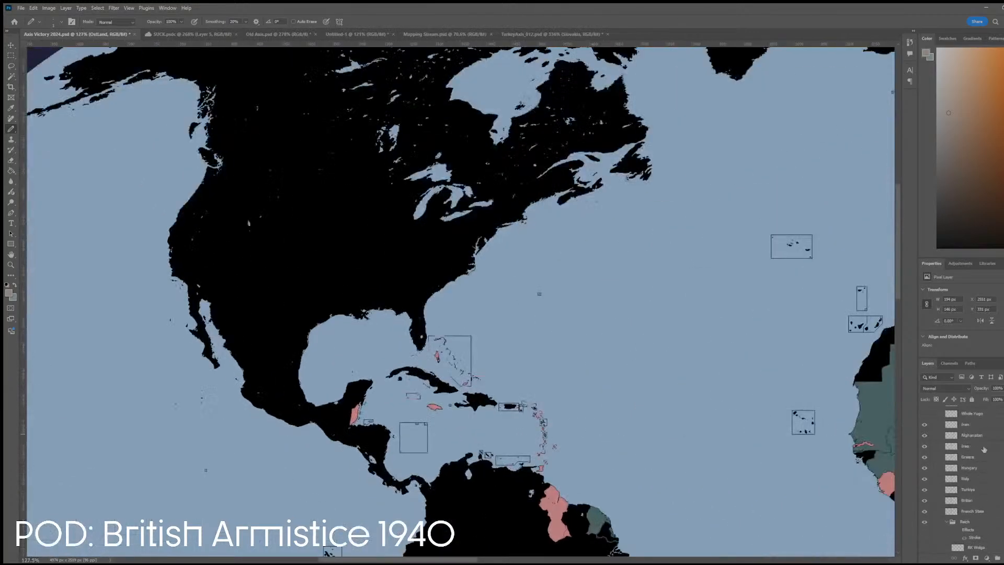
pyautogui.click(976, 440)
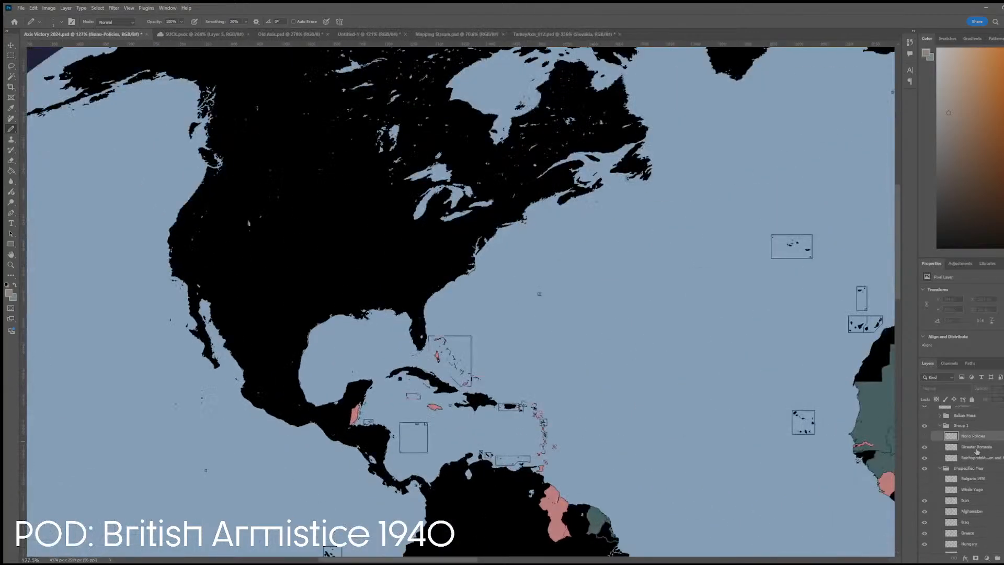
pyautogui.click(924, 436)
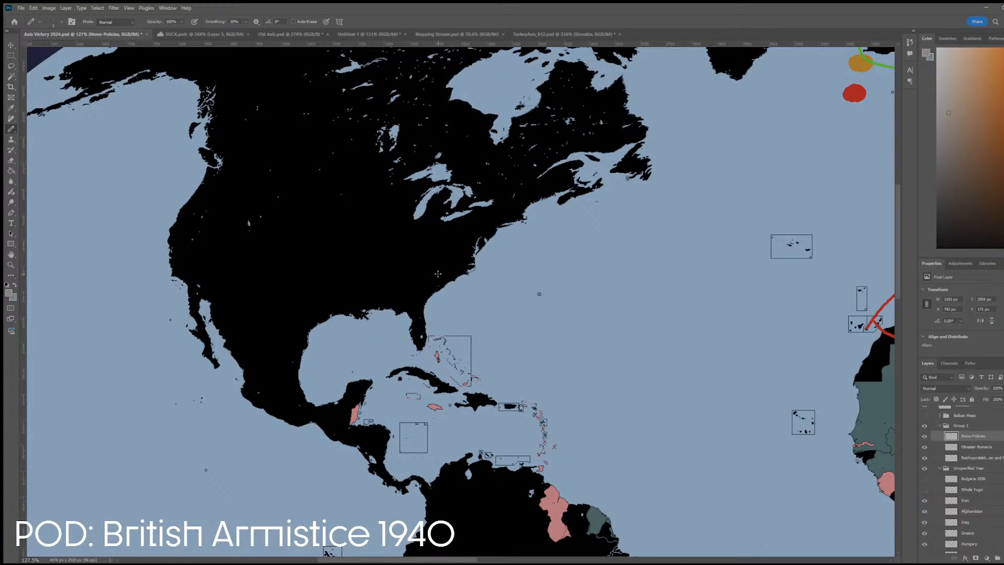
# - Enlarge the pencil, choose a dark teal, and paint a broad band along the United States' east coast
pyautogui.press(']')
pyautogui.press(']')
pyautogui.press(']')
pyautogui.press(']')
pyautogui.press('i')
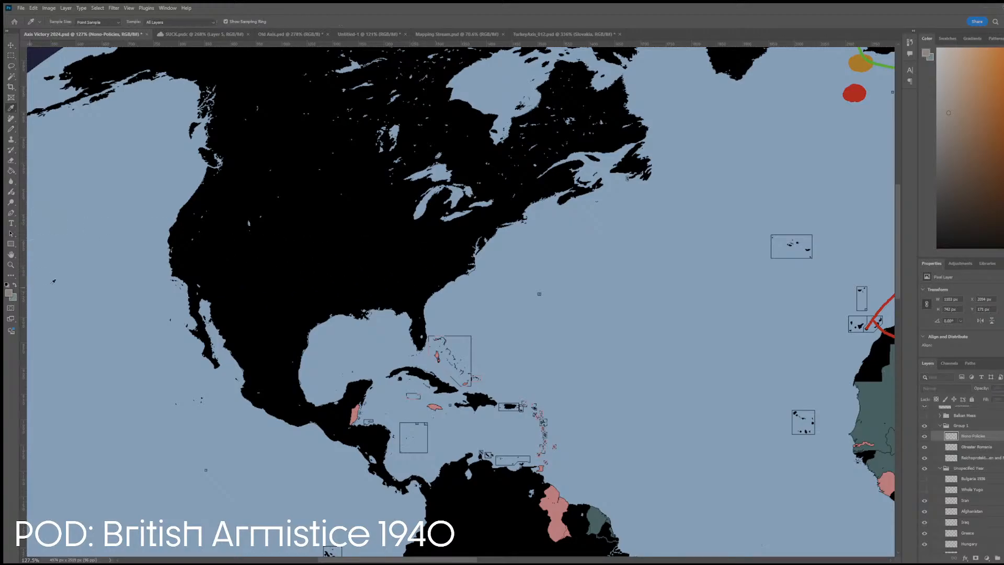
pyautogui.press('b')
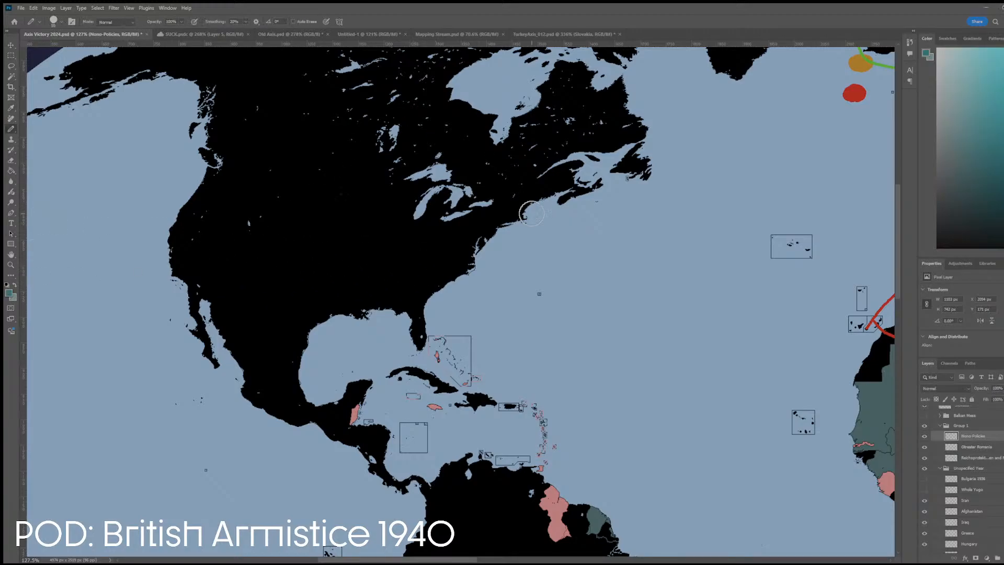
pyautogui.moveTo(528, 201)
pyautogui.mouseDown()
pyautogui.moveTo(478, 231)
pyautogui.moveTo(421, 296)
pyautogui.moveTo(418, 339)
pyautogui.mouseUp()
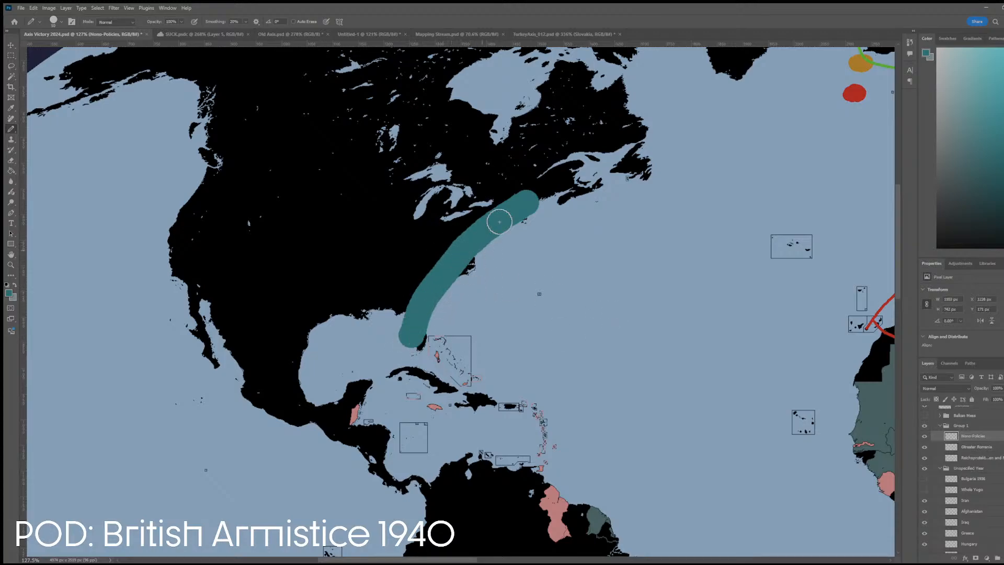
pyautogui.moveTo(516, 197); pyautogui.dragTo(400, 293)
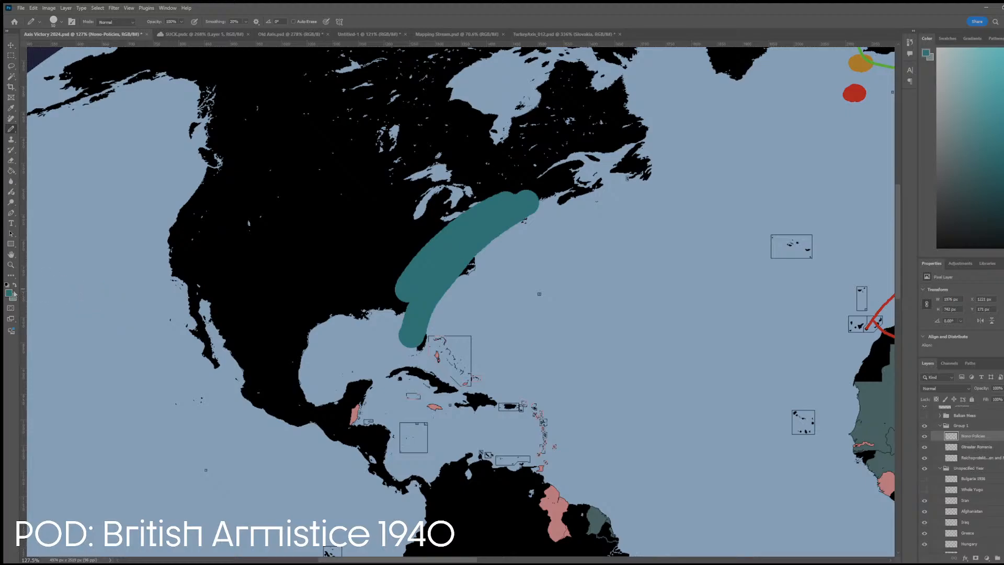
# - Switch to a lighter teal and paint over the central and western United States
pyautogui.press('i')
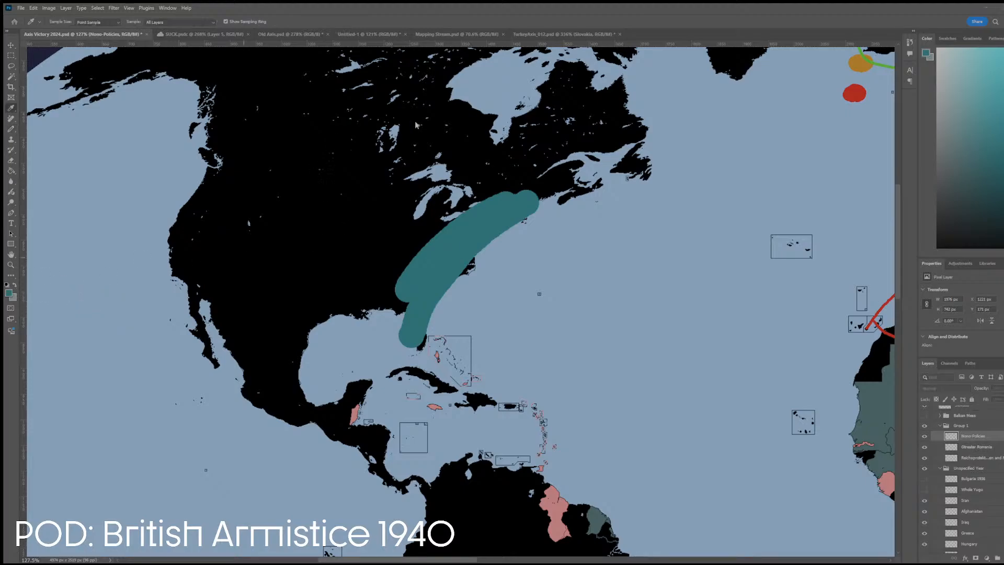
pyautogui.press('b')
pyautogui.moveTo(435, 203)
pyautogui.mouseDown()
pyautogui.moveTo(356, 275)
pyautogui.moveTo(427, 172)
pyautogui.moveTo(377, 191)
pyautogui.moveTo(387, 179)
pyautogui.moveTo(269, 255)
pyautogui.moveTo(222, 213)
pyautogui.moveTo(194, 220)
pyautogui.moveTo(281, 222)
pyautogui.moveTo(178, 225)
pyautogui.moveTo(247, 265)
pyautogui.moveTo(228, 254)
pyautogui.moveTo(318, 264)
pyautogui.moveTo(379, 293)
pyautogui.moveTo(340, 262)
pyautogui.moveTo(338, 226)
pyautogui.moveTo(289, 224)
pyautogui.moveTo(329, 219)
pyautogui.moveTo(270, 207)
pyautogui.moveTo(313, 166)
pyautogui.moveTo(202, 187)
pyautogui.moveTo(391, 198)
pyautogui.moveTo(236, 219)
pyautogui.moveTo(281, 256)
pyautogui.moveTo(188, 258)
pyautogui.mouseUp()
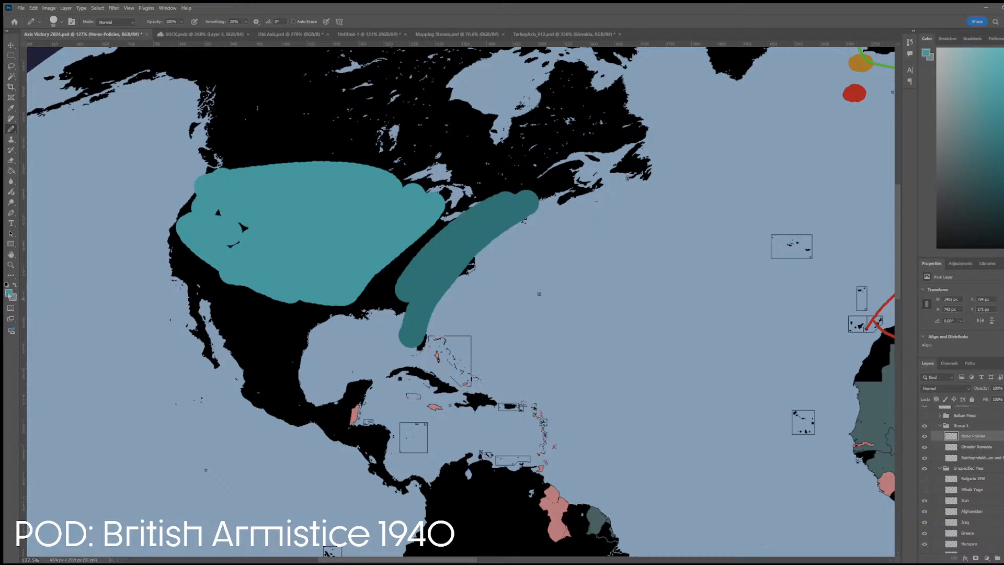
# - With a thin black pencil, outline and subdivide an area southwest of the Great Lakes on the teal region
pyautogui.press('i')
pyautogui.press('d')
pyautogui.press('b')
pyautogui.press('p')
pyautogui.press('b')
pyautogui.moveTo(390, 172)
pyautogui.mouseDown()
pyautogui.moveTo(367, 233)
pyautogui.moveTo(416, 246)
pyautogui.mouseUp()
pyautogui.moveTo(400, 184)
pyautogui.mouseDown()
pyautogui.moveTo(398, 207)
pyautogui.moveTo(418, 206)
pyautogui.moveTo(426, 192)
pyautogui.moveTo(415, 225)
pyautogui.moveTo(429, 233)
pyautogui.moveTo(365, 226)
pyautogui.mouseUp()
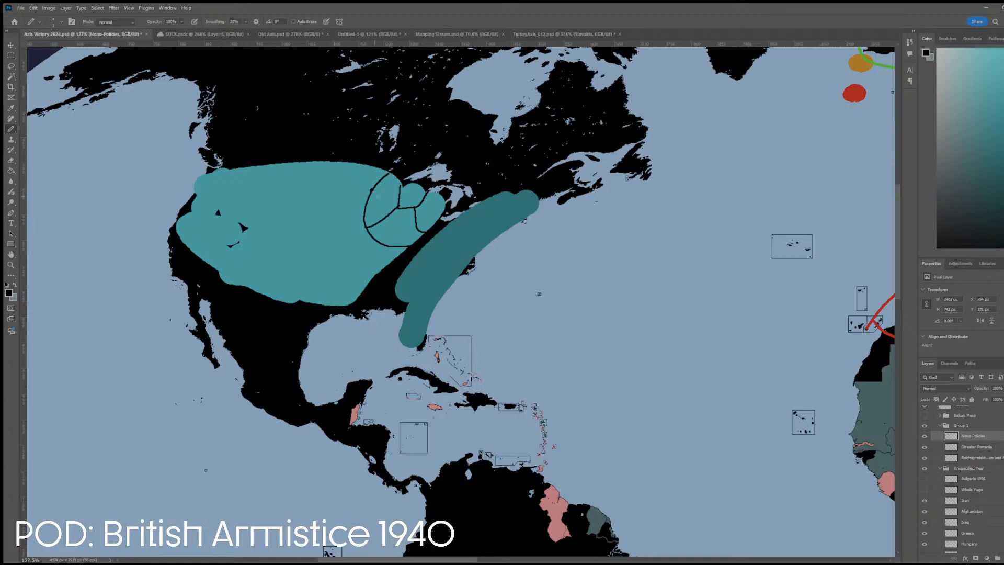
pyautogui.moveTo(370, 190); pyautogui.dragTo(397, 207)
pyautogui.scroll(-5, 486, 280)
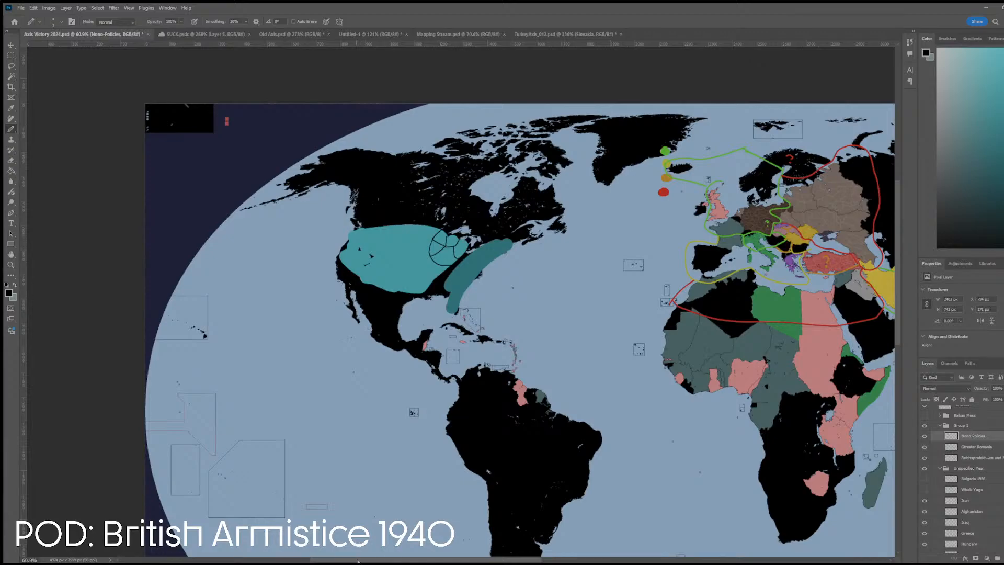
# - Show the hidden Volga territory layer in the Reich group and select it on the map
pyautogui.scroll(10, 883, 220)
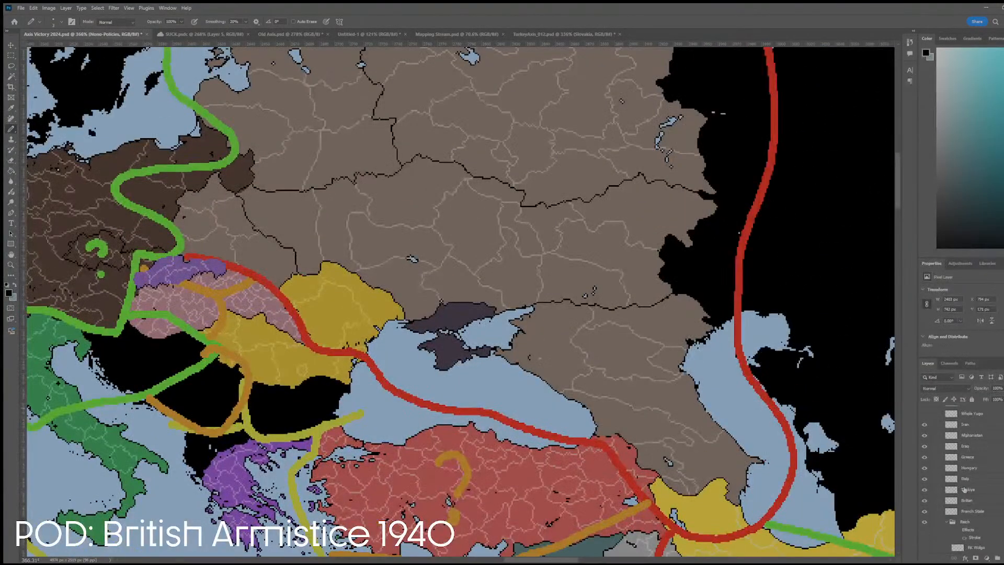
pyautogui.scroll(-5, 966, 489)
pyautogui.scroll(1, 966, 489)
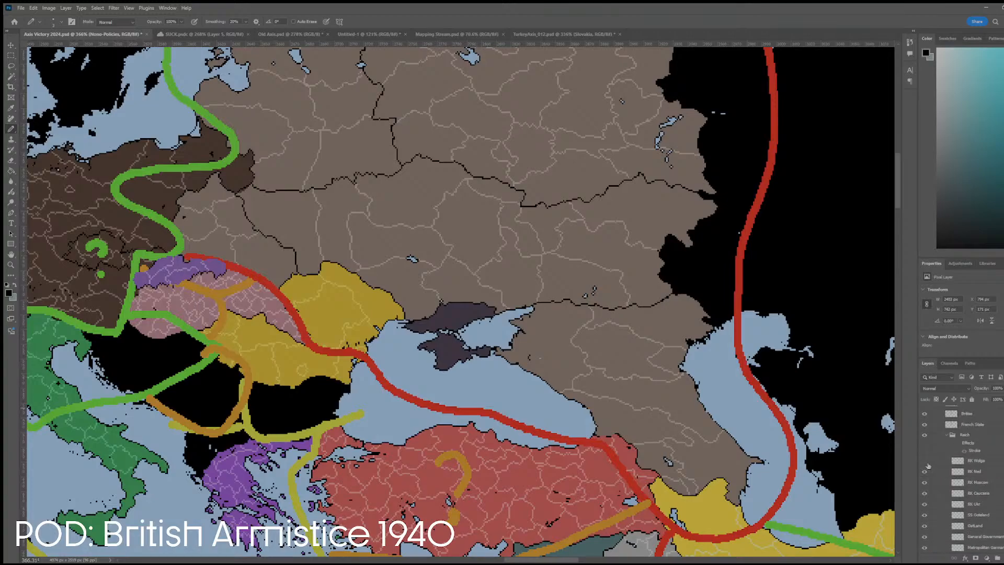
pyautogui.click(925, 461)
pyautogui.press('v')
pyautogui.click(614, 252)
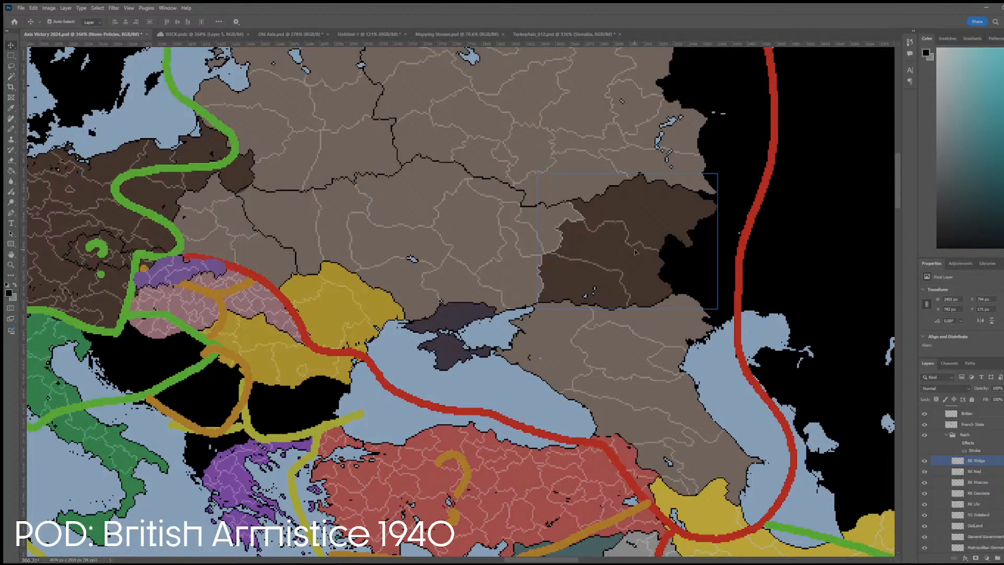
# - Examine the extents of the eastern Reich territories by selecting the Moscow, Ukraine, Ostland and Volga layers on the map
pyautogui.scroll(-4, 361, 167)
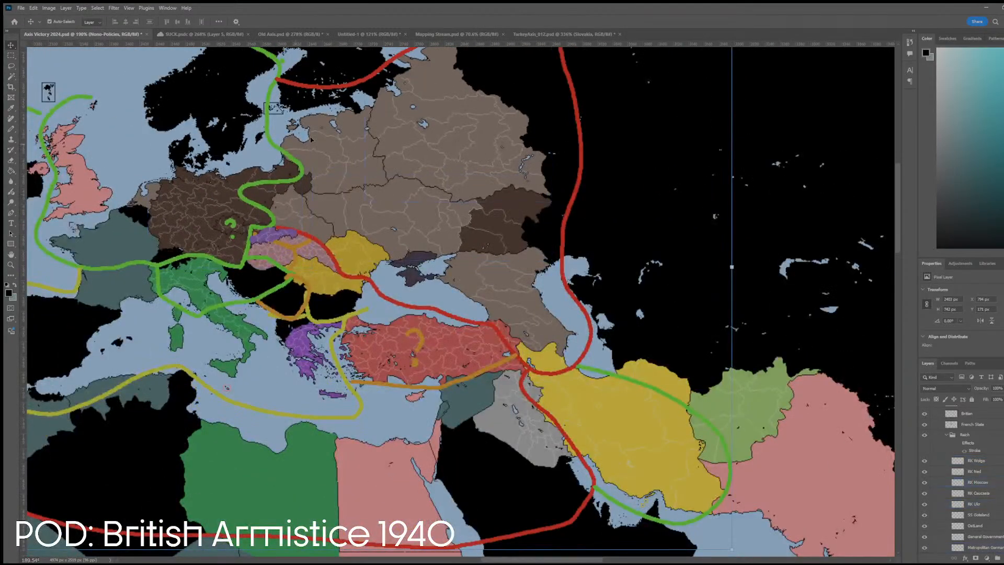
pyautogui.click(329, 150)
pyautogui.click(458, 156)
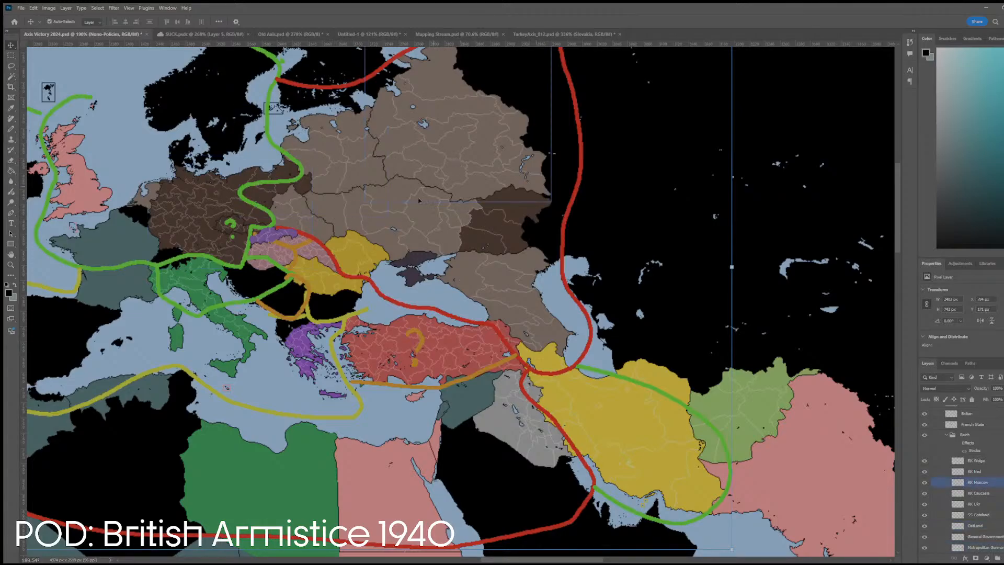
pyautogui.click(408, 234)
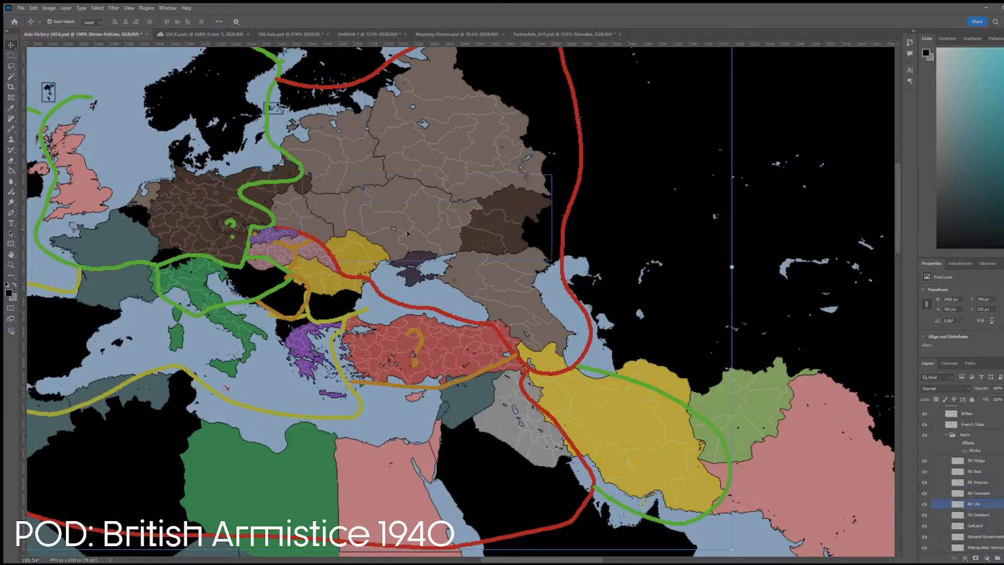
pyautogui.click(308, 189)
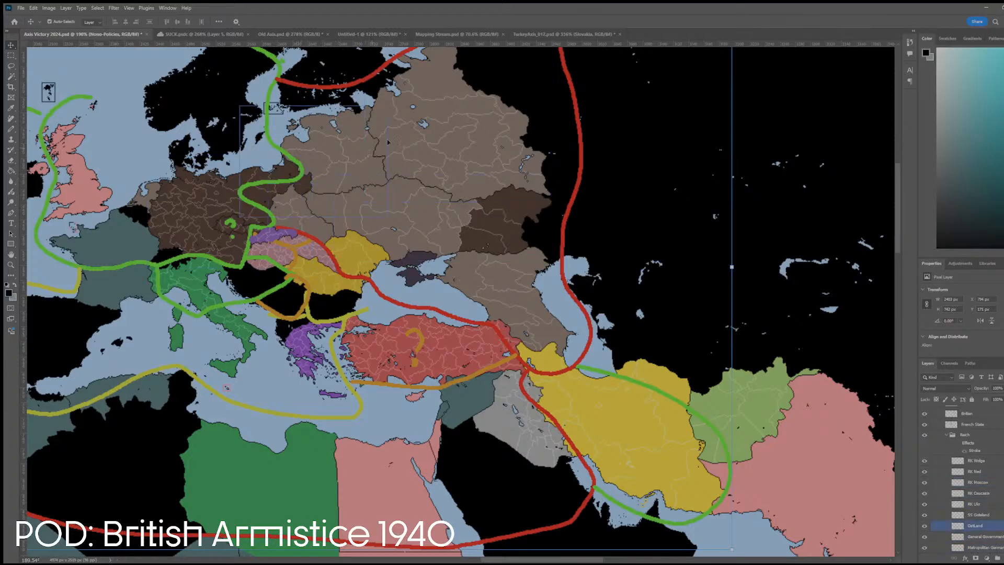
pyautogui.click(532, 230)
pyautogui.scroll(3, 532, 230)
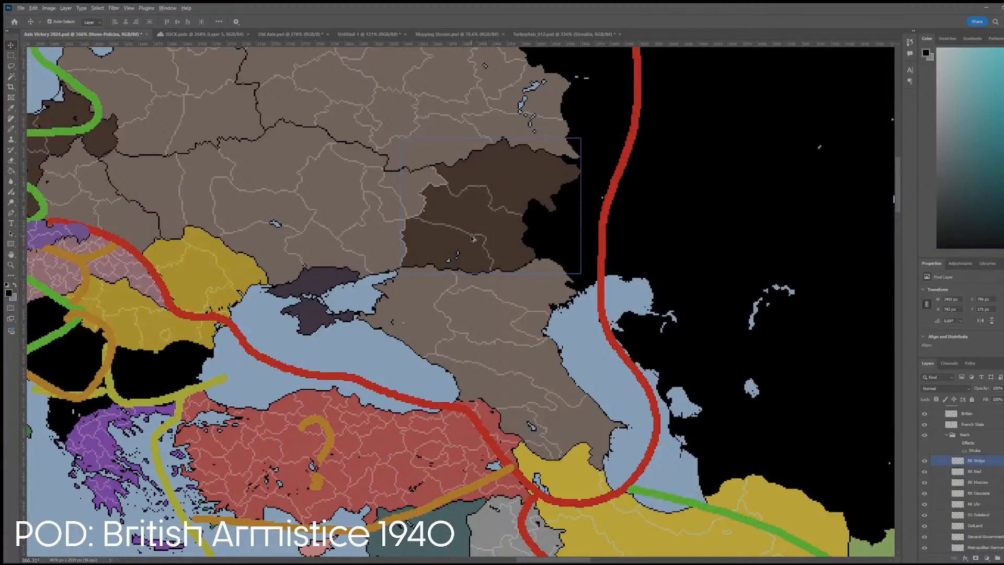
pyautogui.scroll(-3, 477, 233)
pyautogui.click(388, 239)
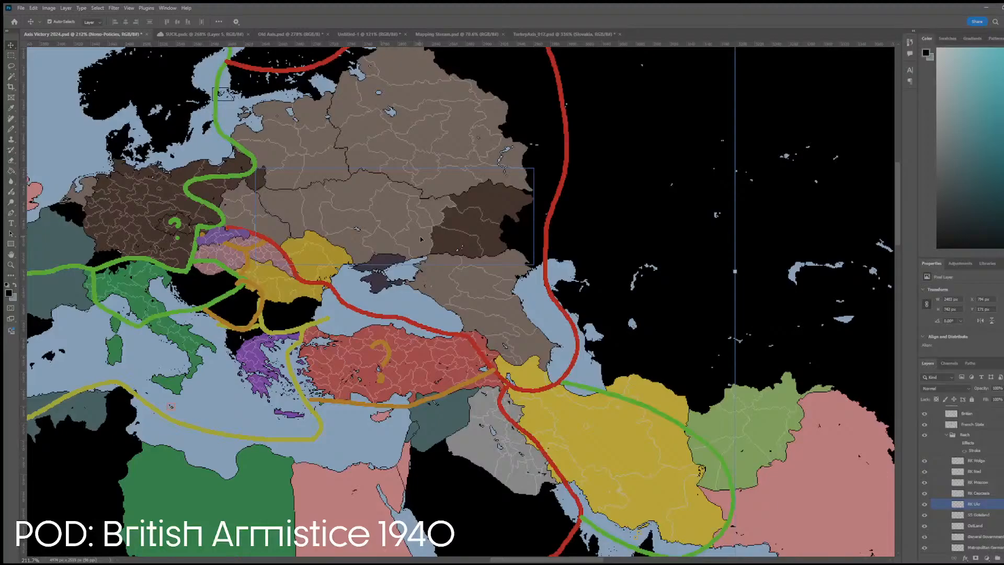
pyautogui.click(470, 220)
pyautogui.scroll(4, 472, 222)
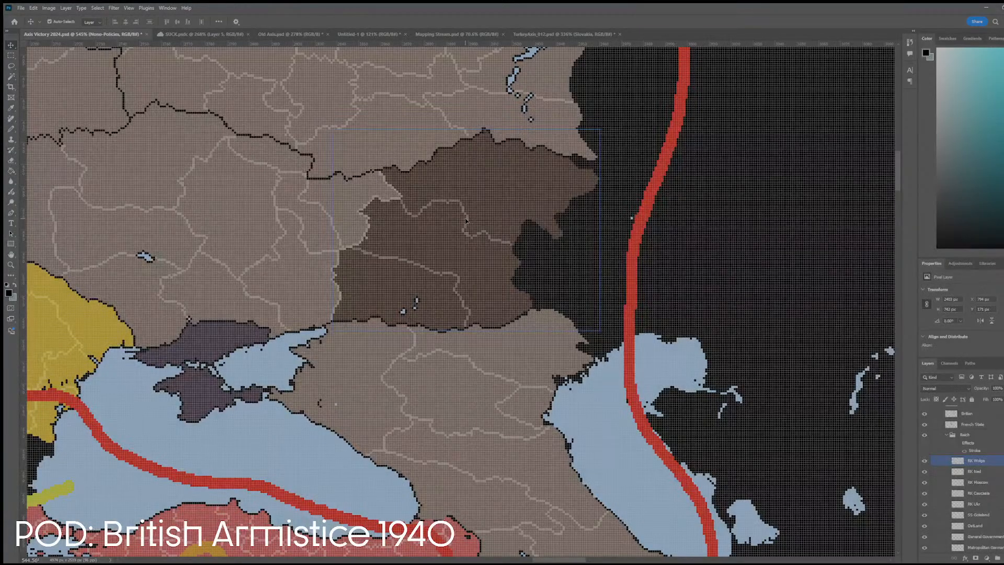
# - Hide the Volga territory layer again and select the Ukraine territory to check its full extent
pyautogui.click(923, 461)
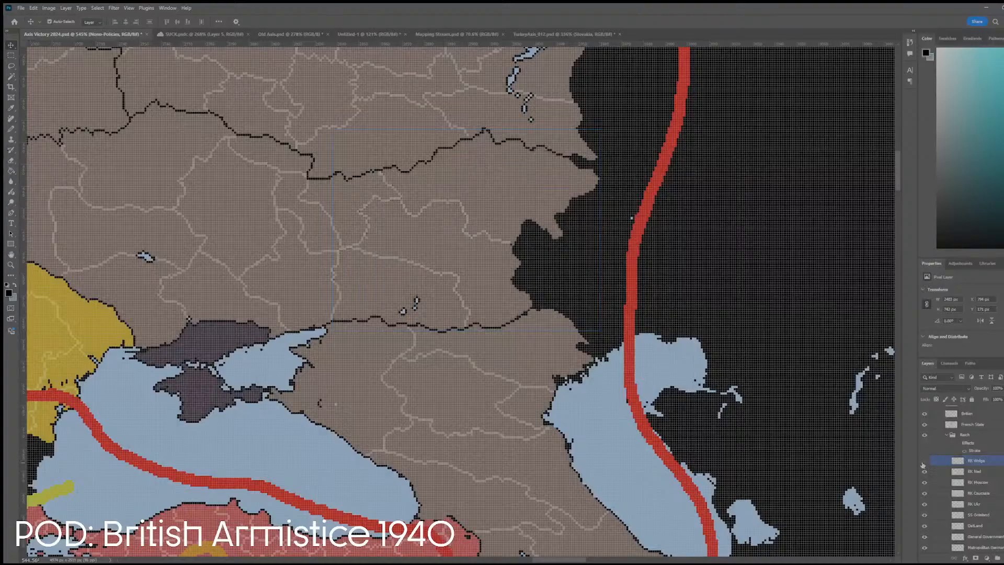
pyautogui.scroll(-5, 303, 245)
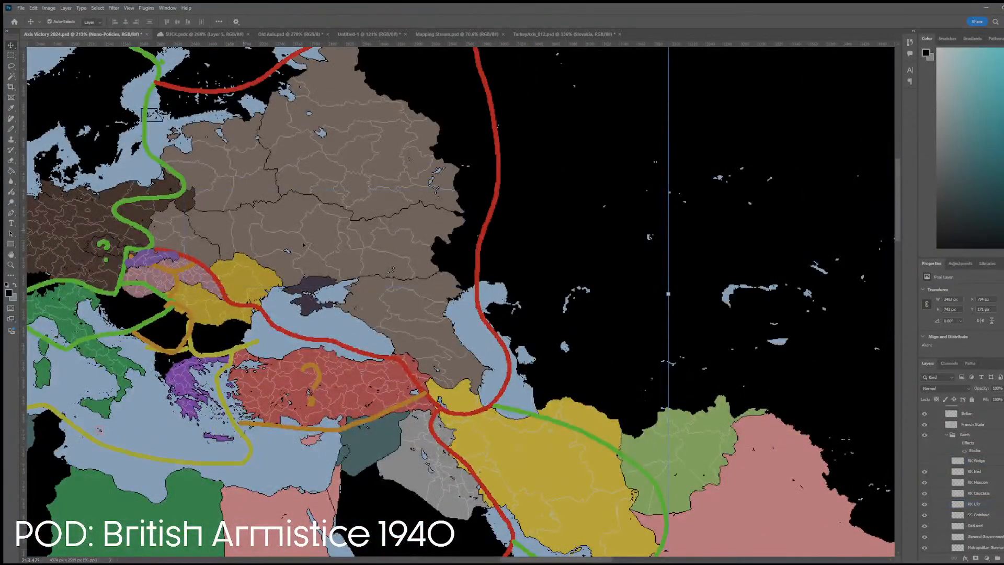
pyautogui.click(393, 250)
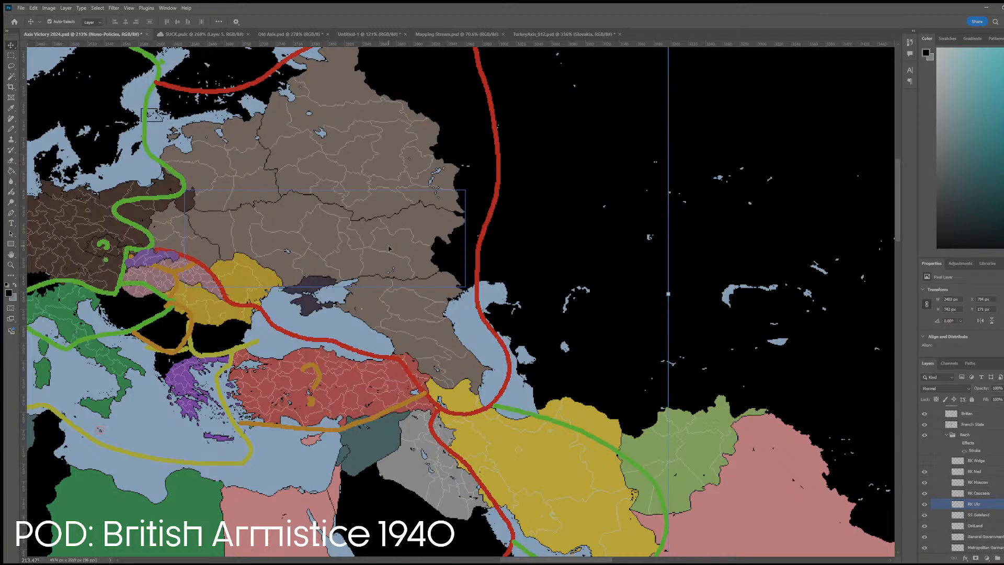
# - Review the policy outlines across the whole world map, and hide the policies layer
pyautogui.scroll(-5, 365, 243)
pyautogui.scroll(3, 294, 248)
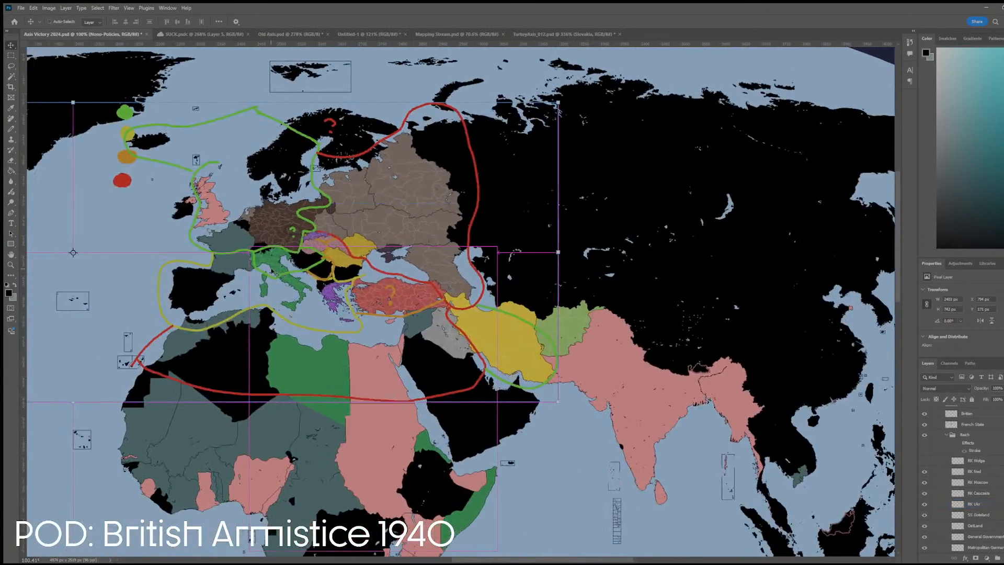
pyautogui.scroll(2, 293, 248)
pyautogui.scroll(-5, 285, 171)
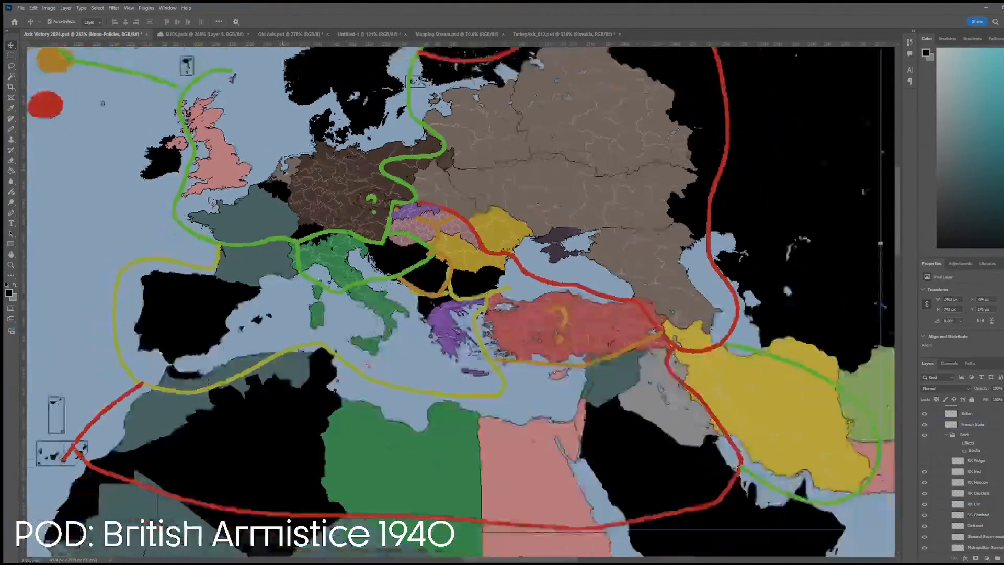
pyautogui.scroll(-4, 285, 172)
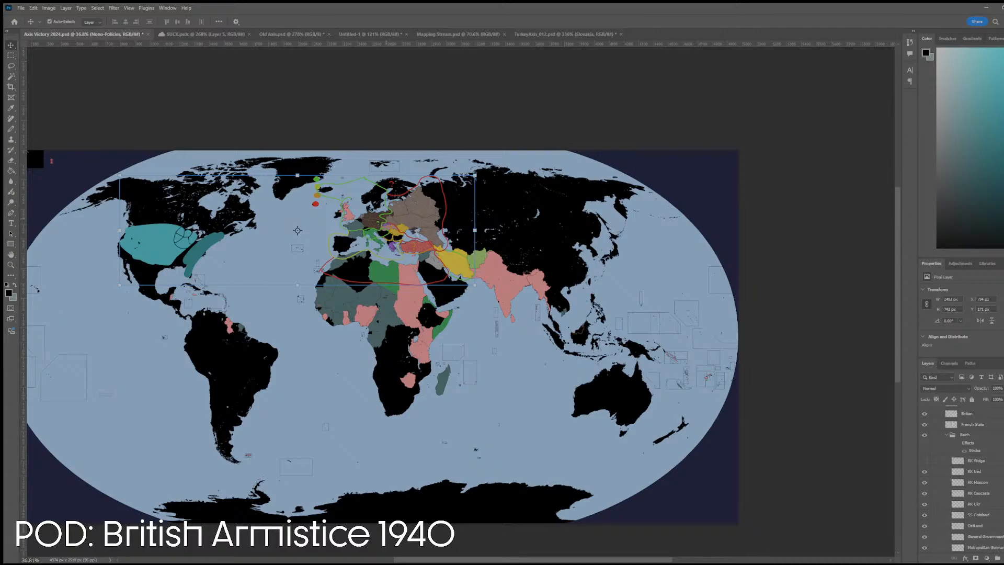
pyautogui.click(323, 195)
pyautogui.click(924, 411)
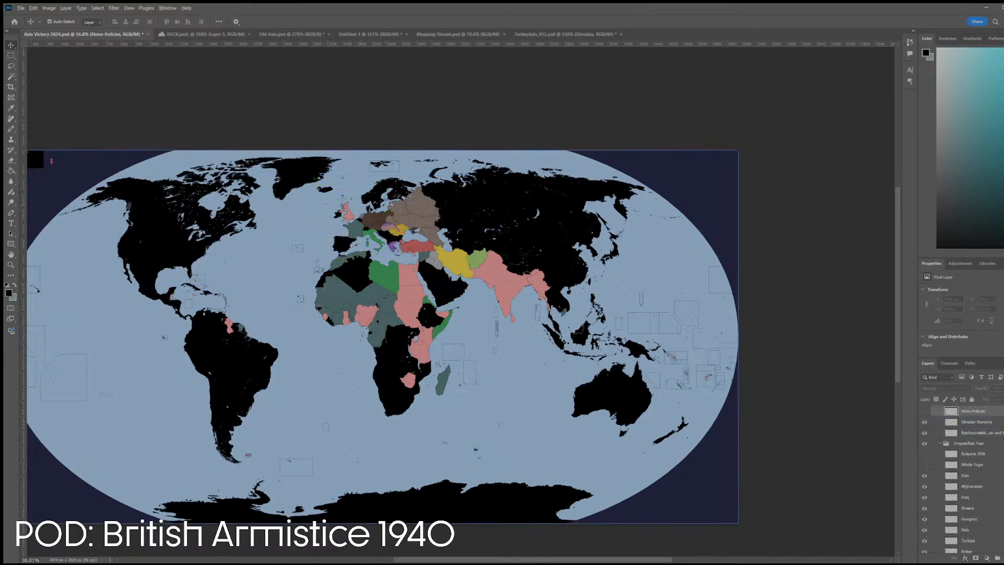
pyautogui.scroll(5, 412, 223)
pyautogui.scroll(3, 326, 246)
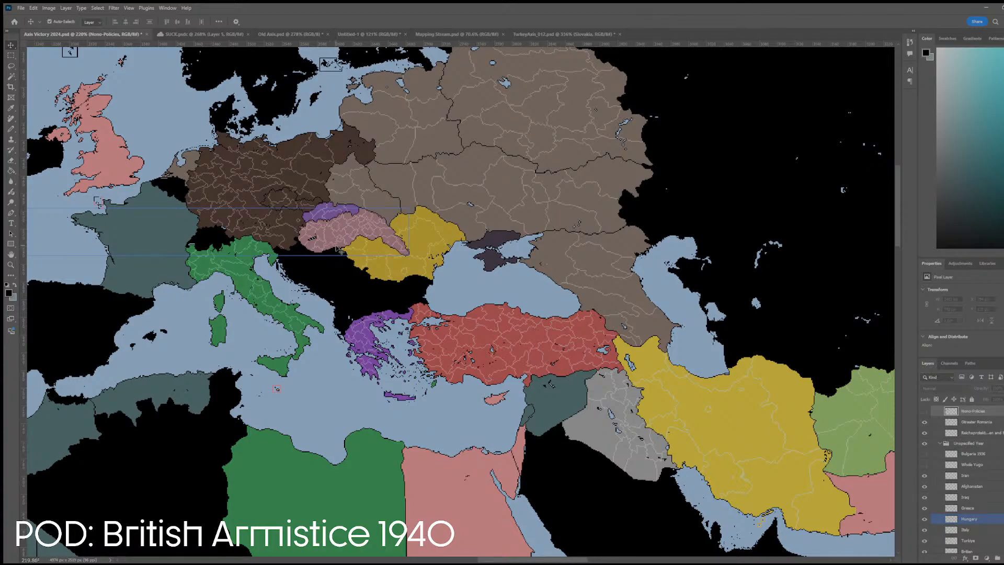
# - Examine the map from Central Europe and the Balkans down to North and East Africa
pyautogui.click(350, 293)
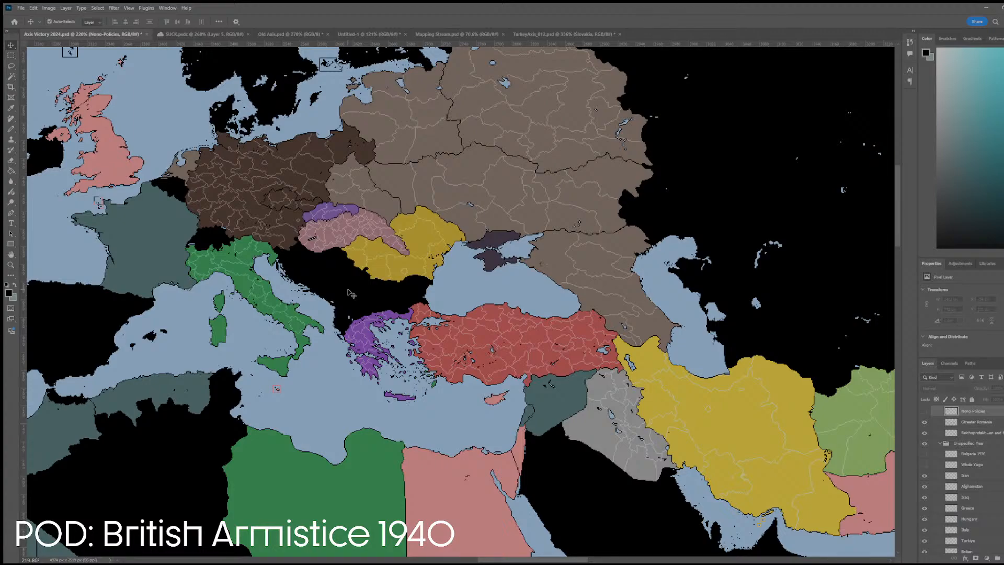
pyautogui.scroll(6, 288, 217)
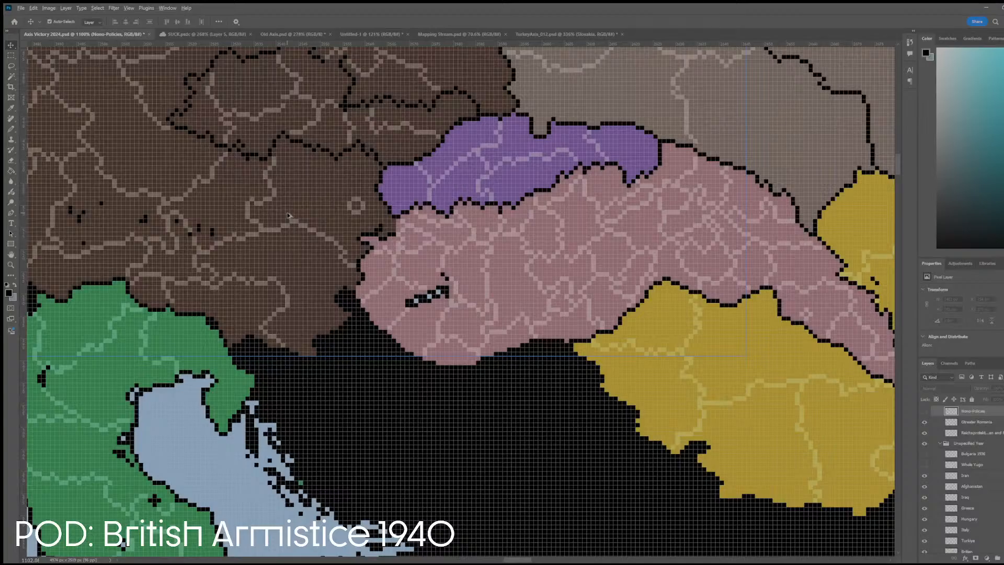
pyautogui.scroll(-6, 288, 215)
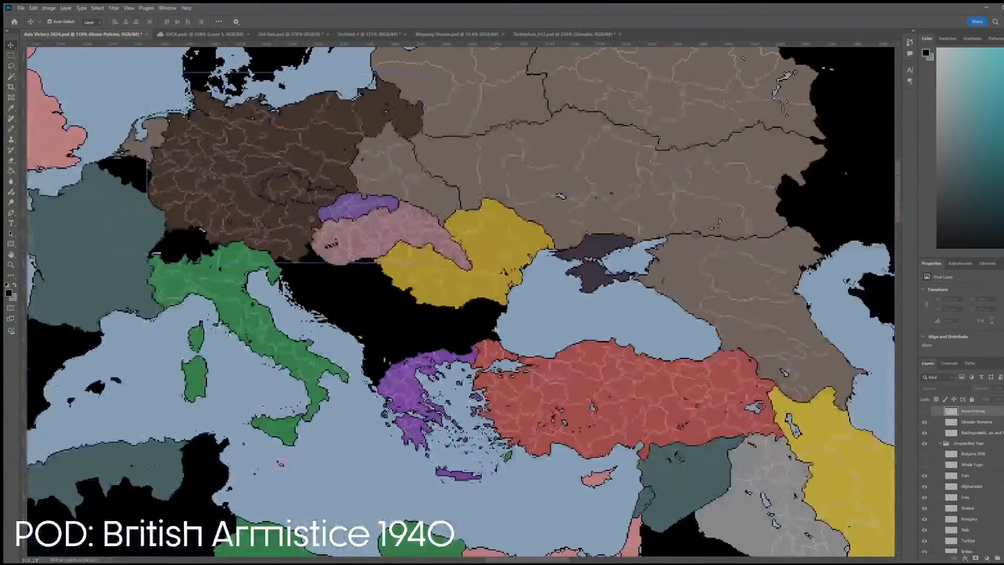
pyautogui.scroll(-3, 460, 301)
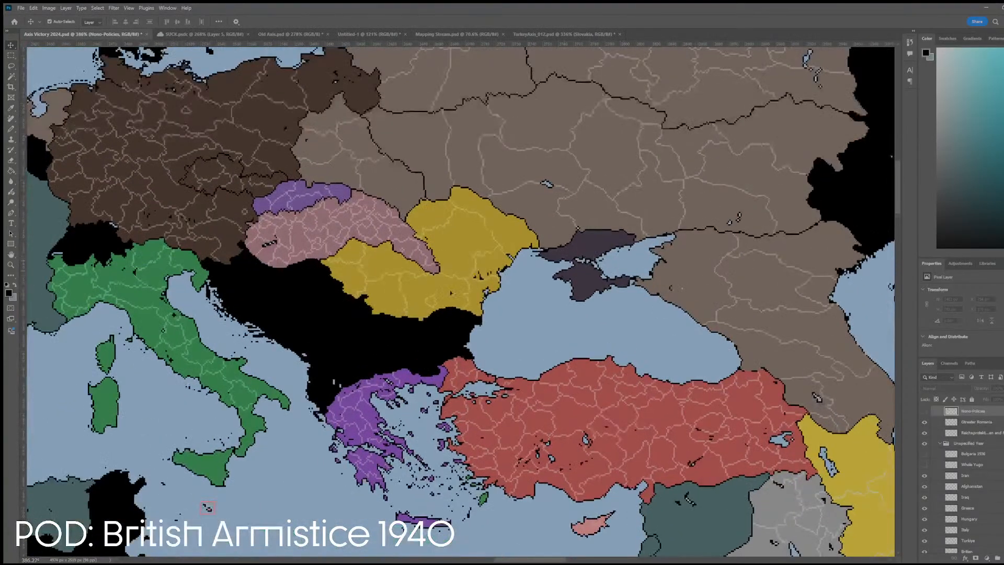
pyautogui.scroll(-3, 438, 380)
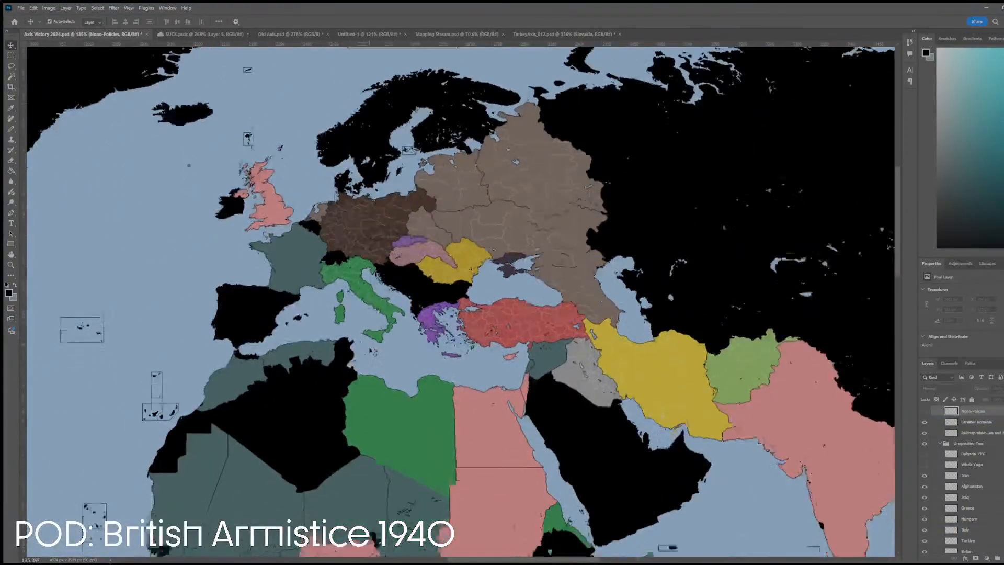
pyautogui.scroll(-3, 438, 380)
pyautogui.scroll(-3, 437, 380)
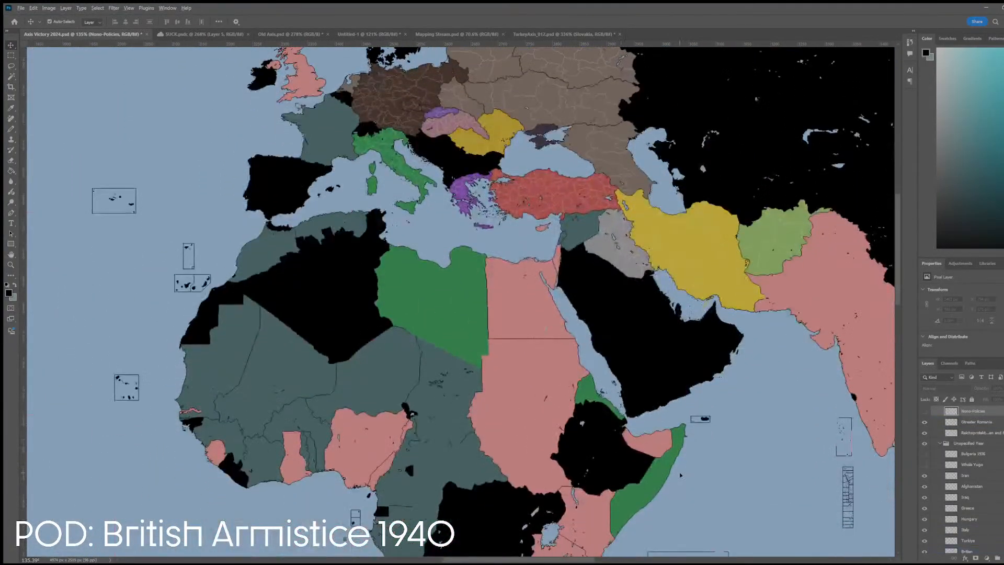
# - Activate the Italy layer and select French Somaliland's area using the reference map, hiding the reference once the area is selected
pyautogui.scroll(4, 644, 408)
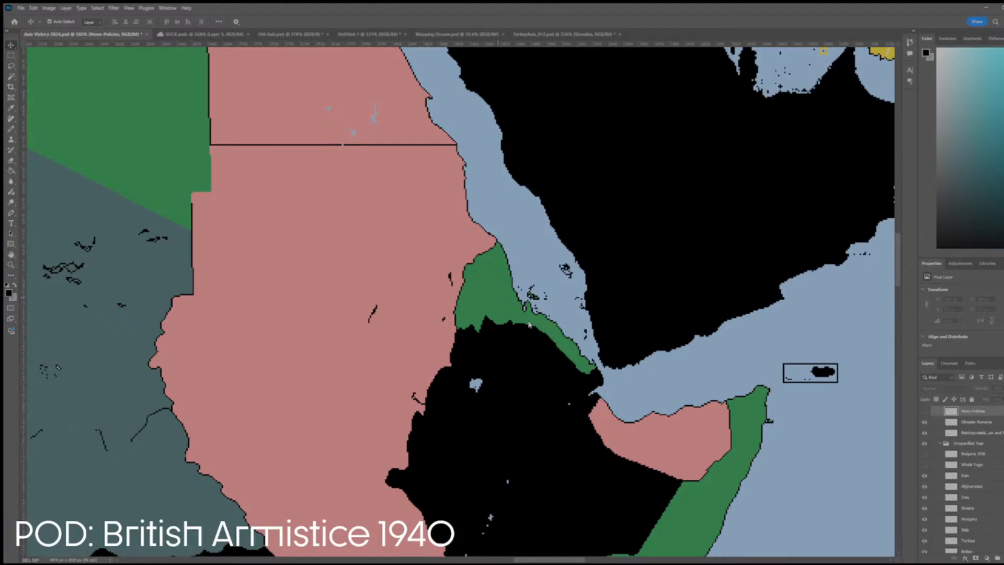
pyautogui.click(529, 320)
pyautogui.scroll(2, 635, 417)
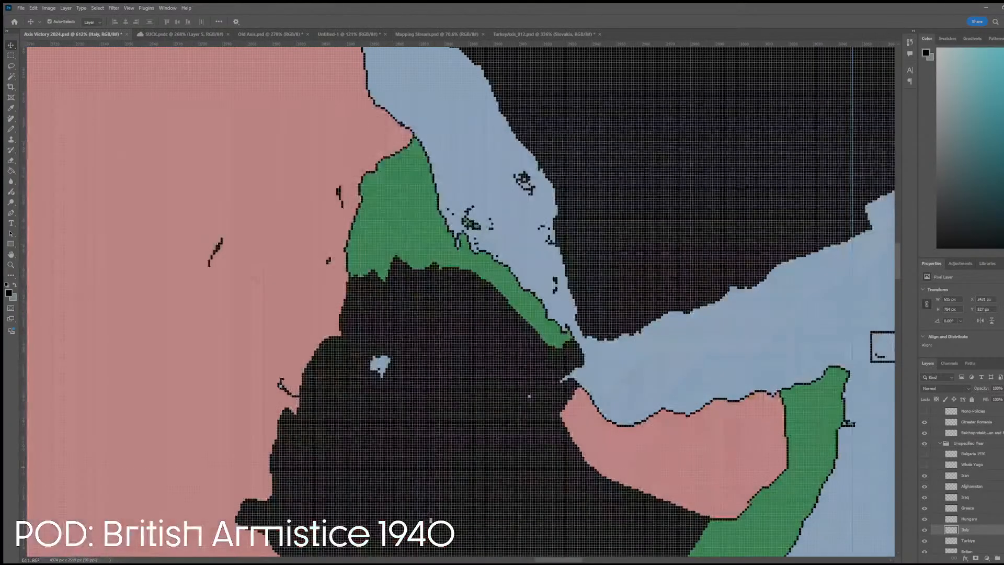
pyautogui.click(923, 505)
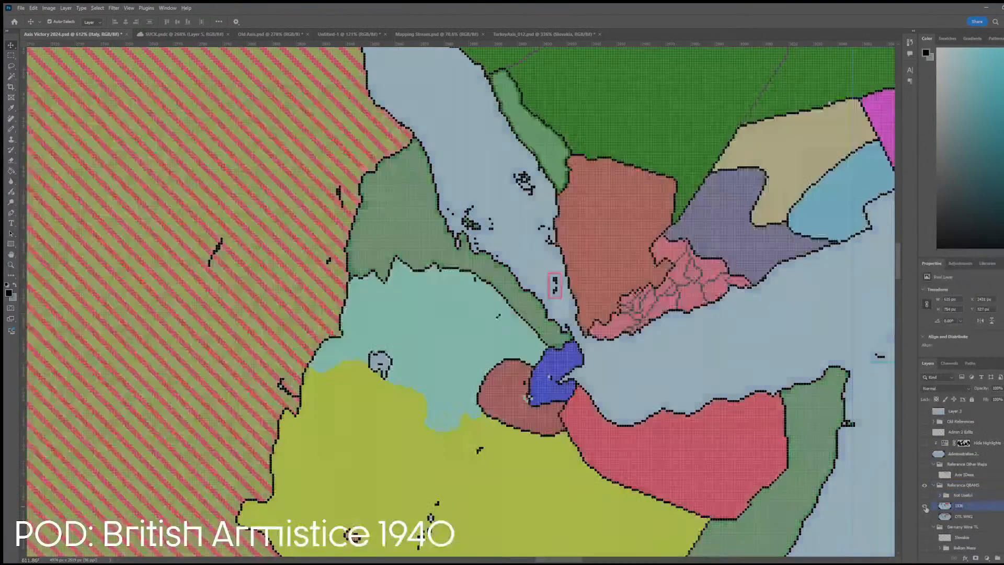
pyautogui.press('w')
pyautogui.scroll(2, 525, 396)
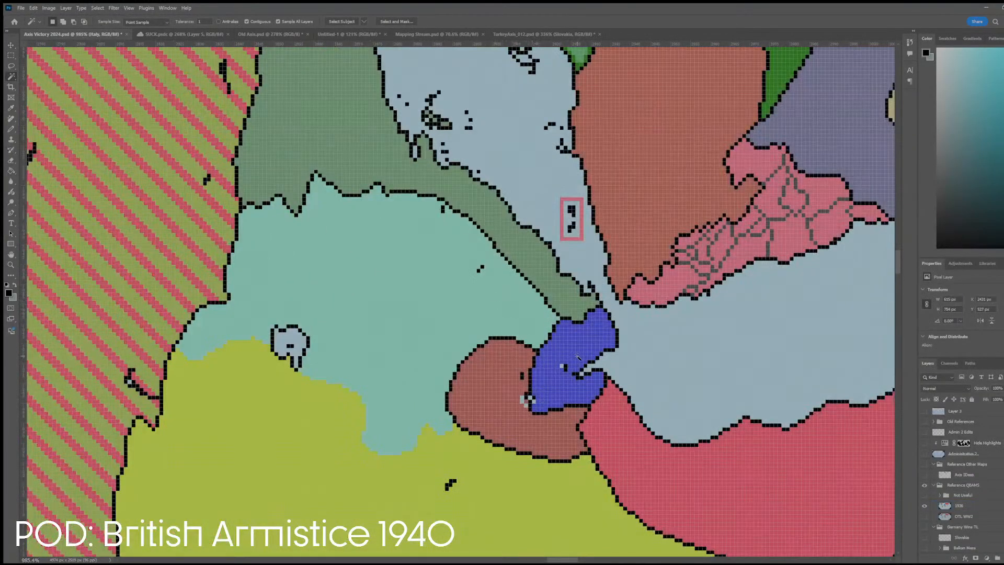
pyautogui.keyDown('alt'); pyautogui.click(924, 505); pyautogui.keyUp('alt')
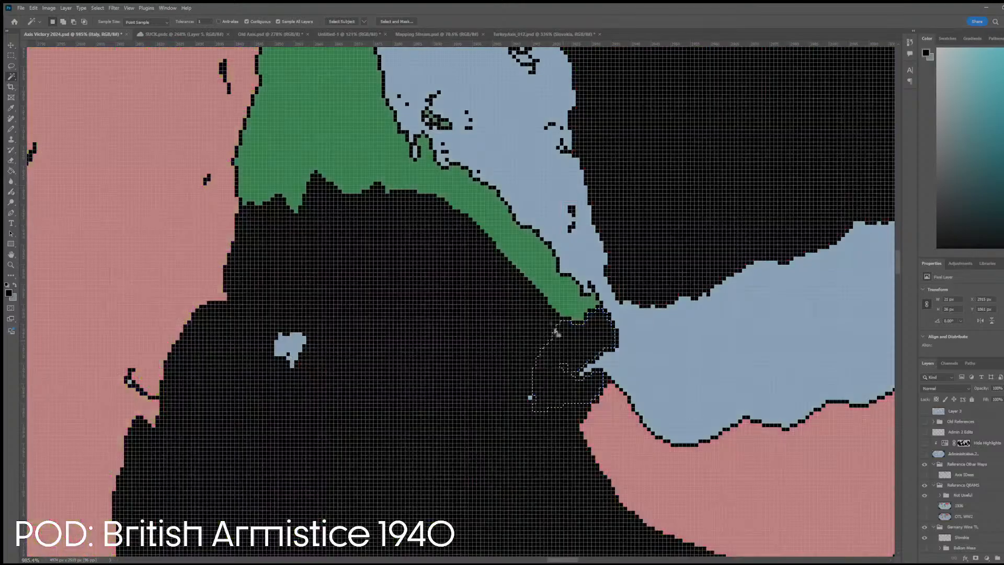
# - Sample the Italian green and paint the selected French Somaliland area with an enlarged Pencil brush
pyautogui.press('i')
pyautogui.click(572, 305)
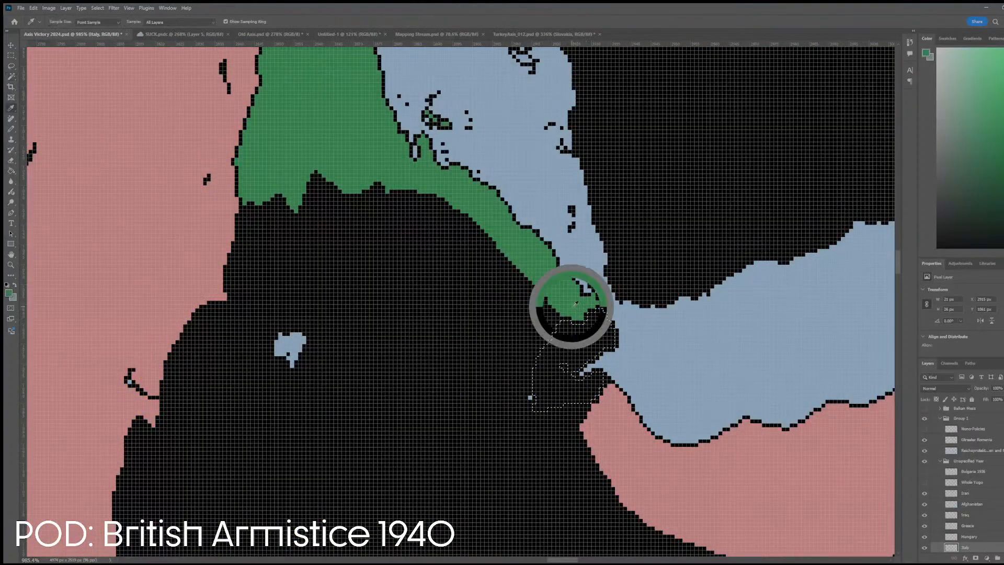
pyautogui.press('g')
pyautogui.press('b')
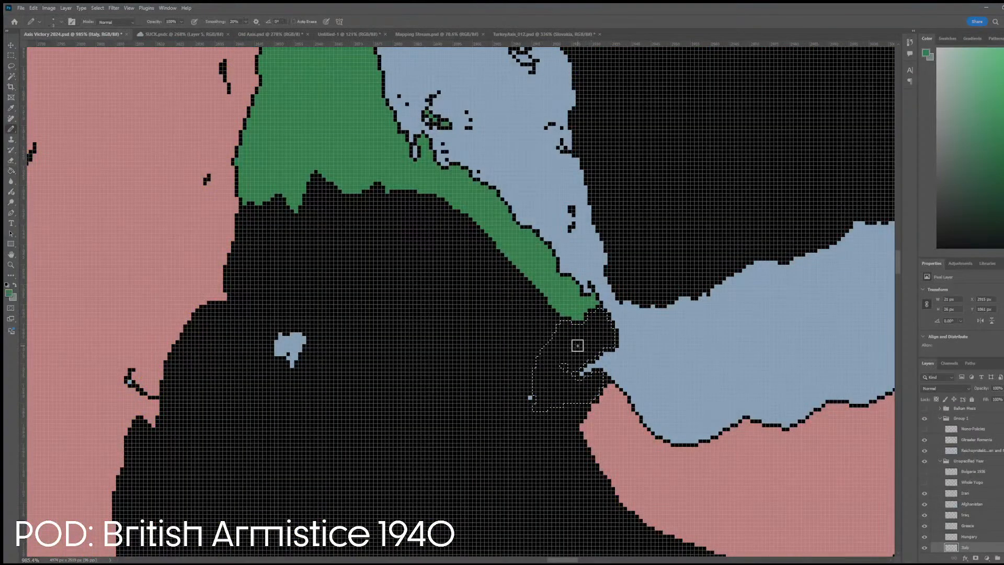
pyautogui.press(']')
pyautogui.press(']')
pyautogui.press(']')
pyautogui.press(']')
pyautogui.click(559, 368)
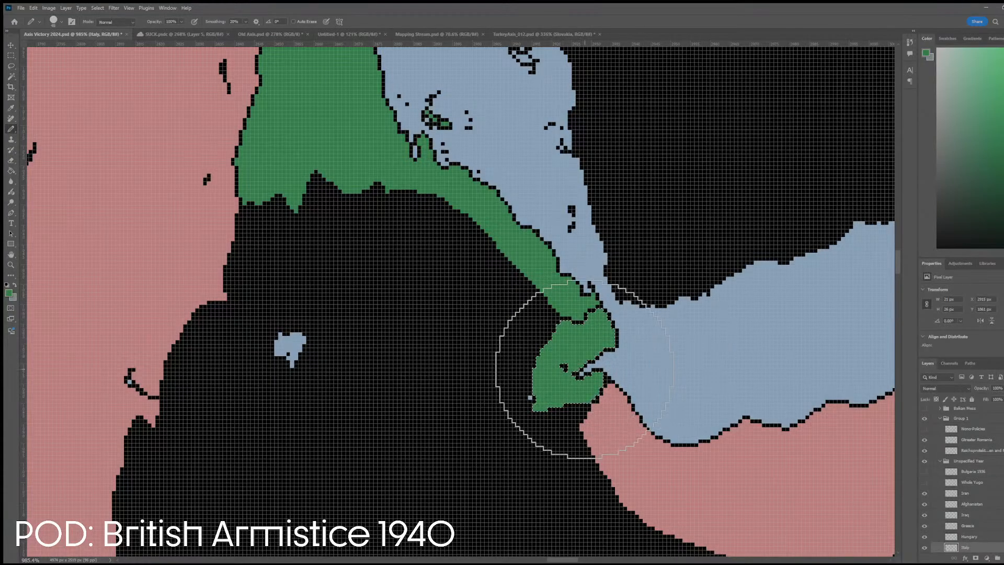
# - Compare the two reference maps, select Ethiopia's regions from one of them, and fill the selection with the Italian green
pyautogui.press('w')
pyautogui.scroll(-10, 582, 345)
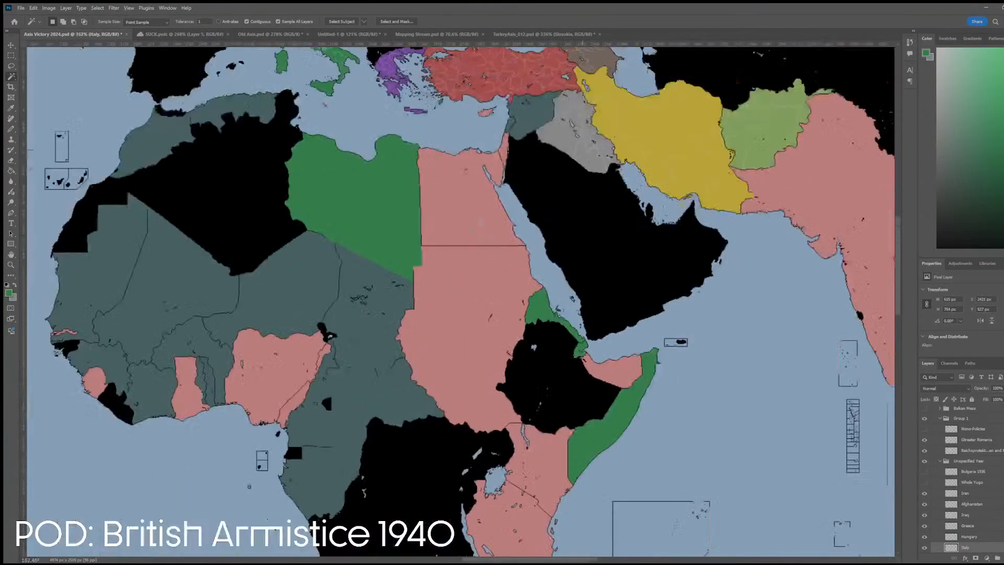
pyautogui.scroll(4, 590, 415)
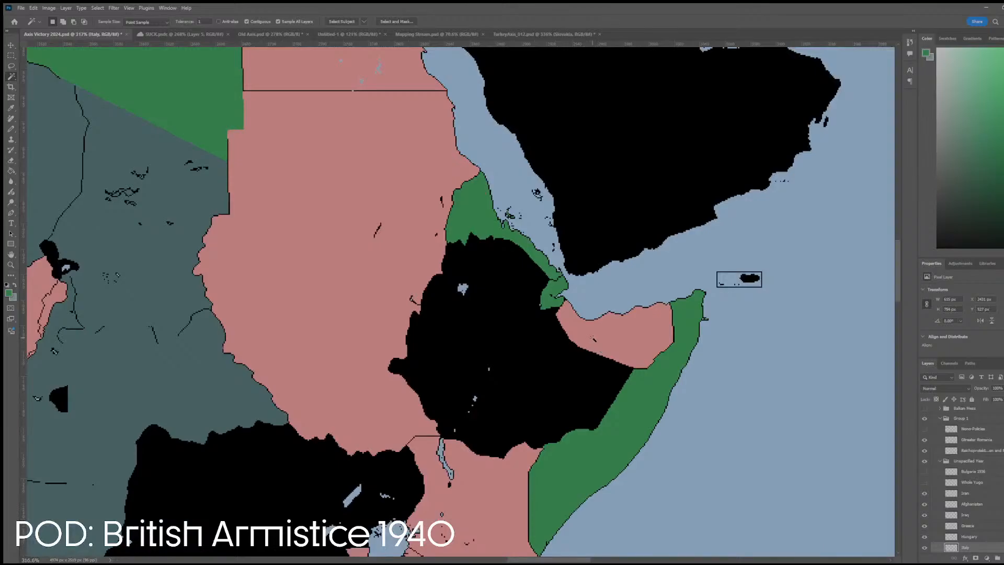
pyautogui.scroll(4, 972, 486)
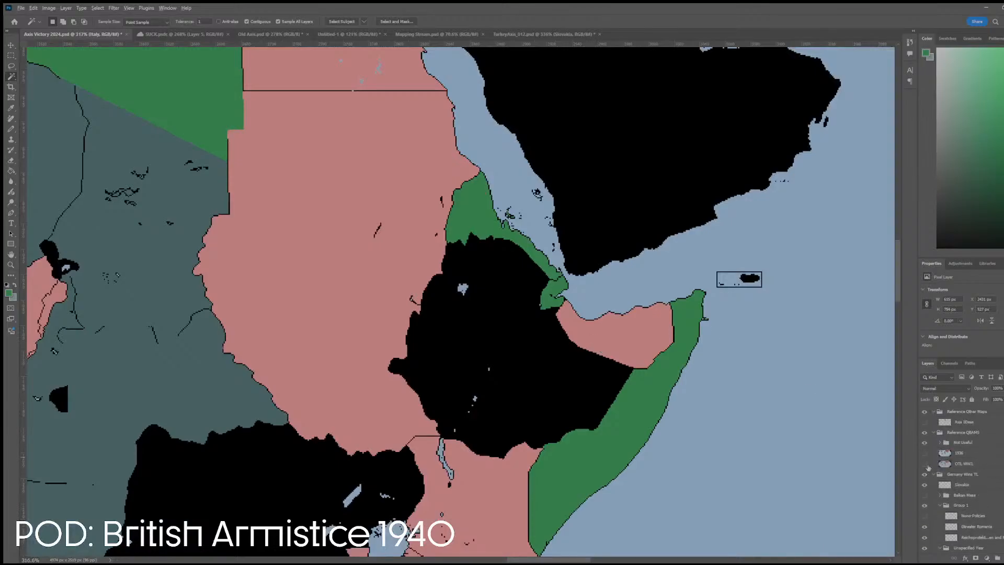
pyautogui.click(925, 464)
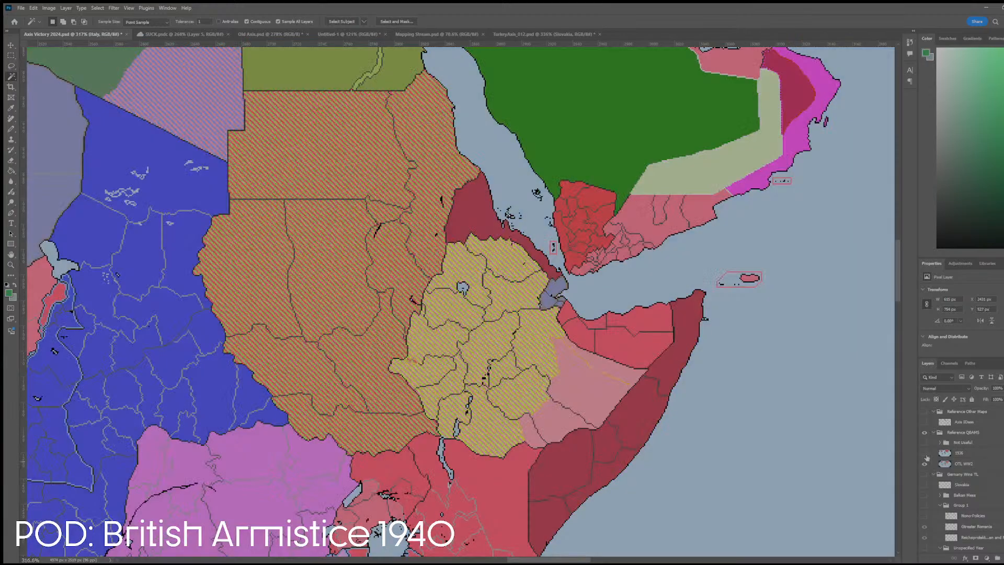
pyautogui.click(924, 454)
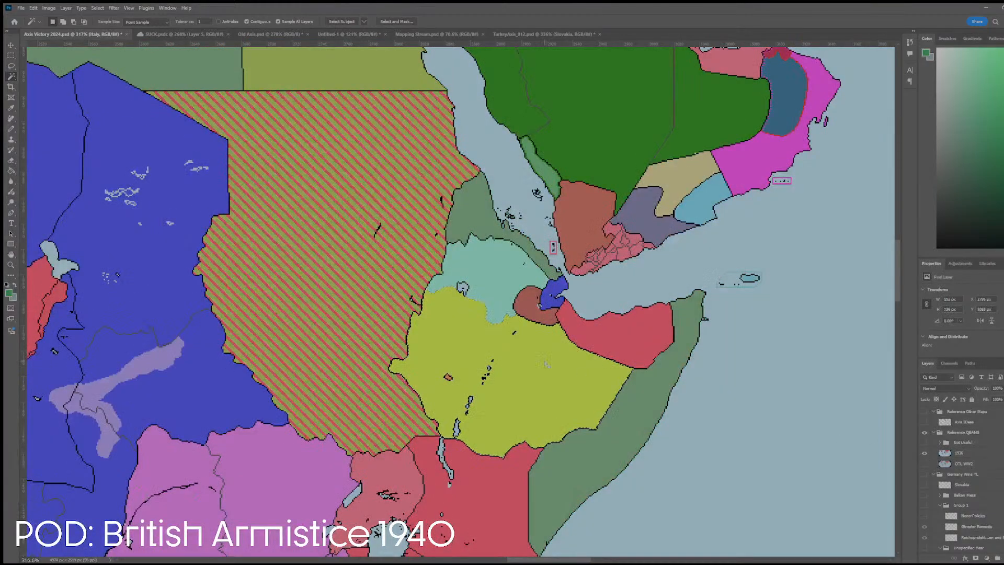
pyautogui.keyDown('shift'); pyautogui.click(526, 306); pyautogui.keyUp('shift')
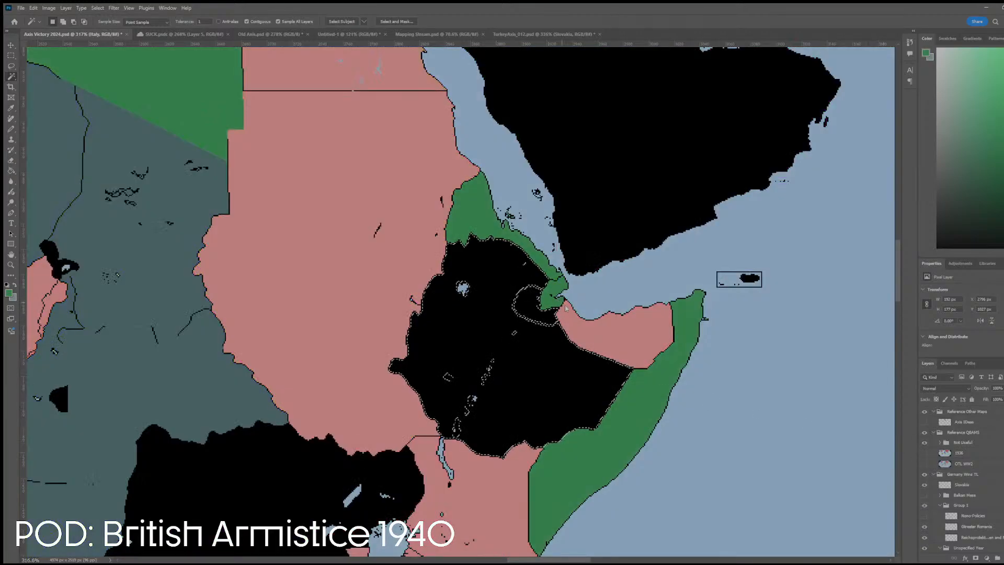
pyautogui.press('g')
pyautogui.click(498, 331)
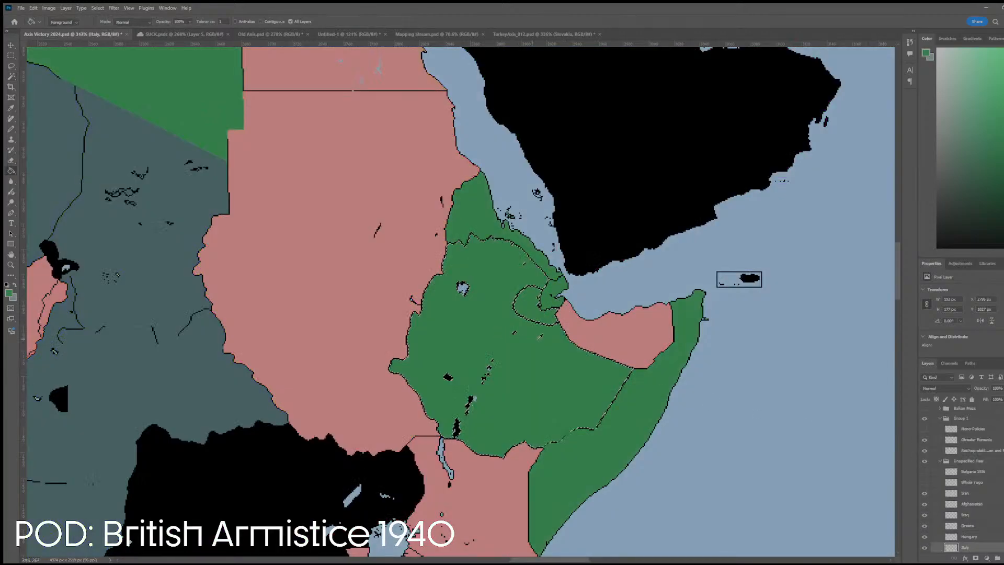
# - Deselect and paint over the internal borders around French Somaliland and eastern Ethiopia in green with a small Pencil brush
pyautogui.scroll(3, 539, 336)
pyautogui.scroll(3, 539, 336)
pyautogui.press('b')
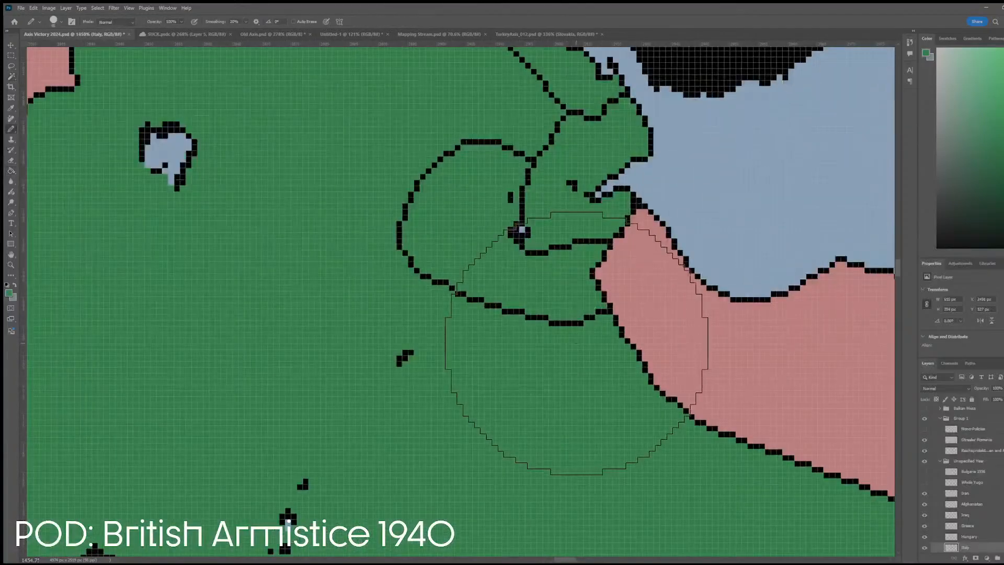
pyautogui.hotkey('ctrl', 'd')
pyautogui.press('[')
pyautogui.press('[')
pyautogui.press('[')
pyautogui.press('[')
pyautogui.press('[')
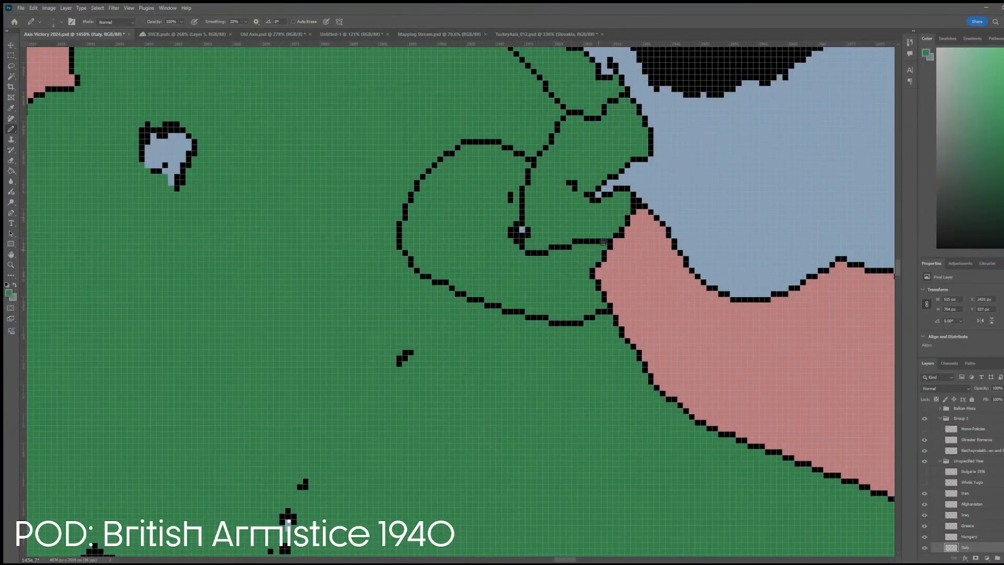
pyautogui.moveTo(603, 242); pyautogui.dragTo(574, 242)
pyautogui.moveTo(583, 310)
pyautogui.mouseDown()
pyautogui.moveTo(560, 332)
pyautogui.moveTo(544, 318)
pyautogui.moveTo(484, 304)
pyautogui.moveTo(429, 275)
pyautogui.moveTo(404, 245)
pyautogui.moveTo(411, 206)
pyautogui.moveTo(445, 162)
pyautogui.moveTo(503, 150)
pyautogui.moveTo(532, 172)
pyautogui.mouseUp()
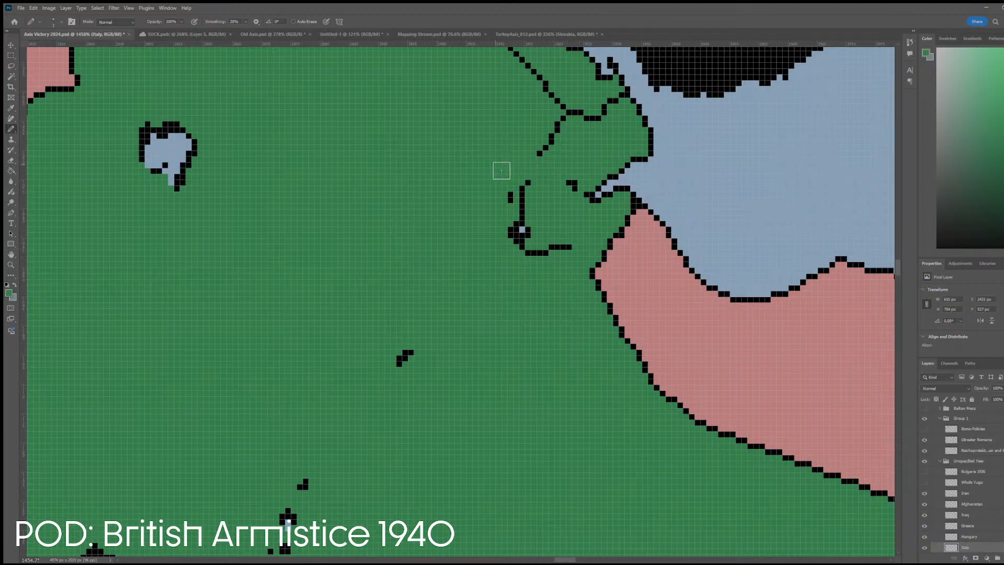
pyautogui.moveTo(570, 248)
pyautogui.mouseDown()
pyautogui.moveTo(538, 257)
pyautogui.moveTo(523, 248)
pyautogui.moveTo(539, 197)
pyautogui.moveTo(535, 219)
pyautogui.moveTo(573, 191)
pyautogui.moveTo(615, 179)
pyautogui.moveTo(538, 228)
pyautogui.moveTo(553, 210)
pyautogui.moveTo(543, 167)
pyautogui.moveTo(513, 129)
pyautogui.mouseUp()
pyautogui.scroll(2, 521, 248)
pyautogui.scroll(2, 544, 193)
pyautogui.click(540, 230)
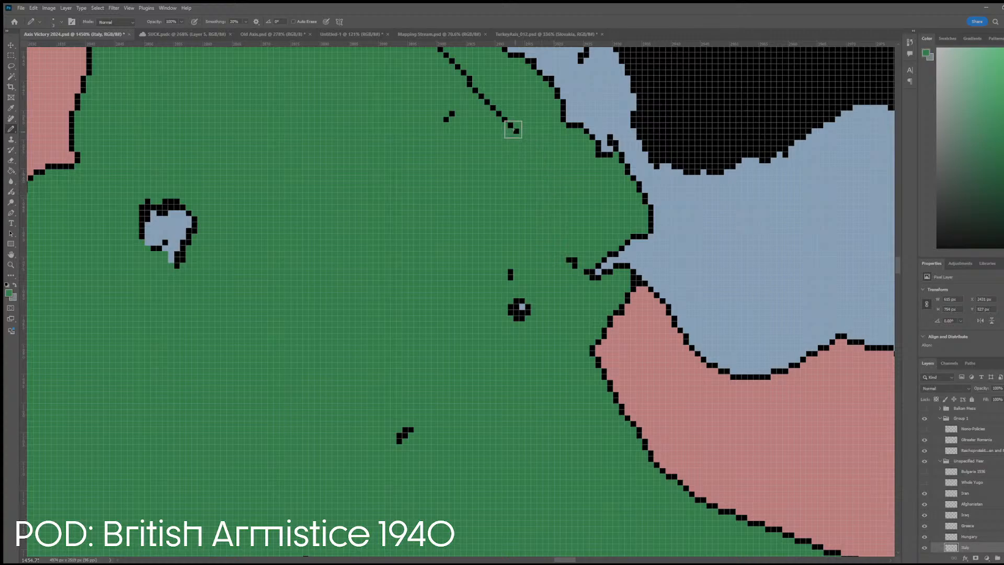
# - Paint over the remaining Eritrea–Ethiopia border line with the Italian green
pyautogui.scroll(-1, 513, 155)
pyautogui.scroll(-3, 514, 155)
pyautogui.scroll(2, 130, 196)
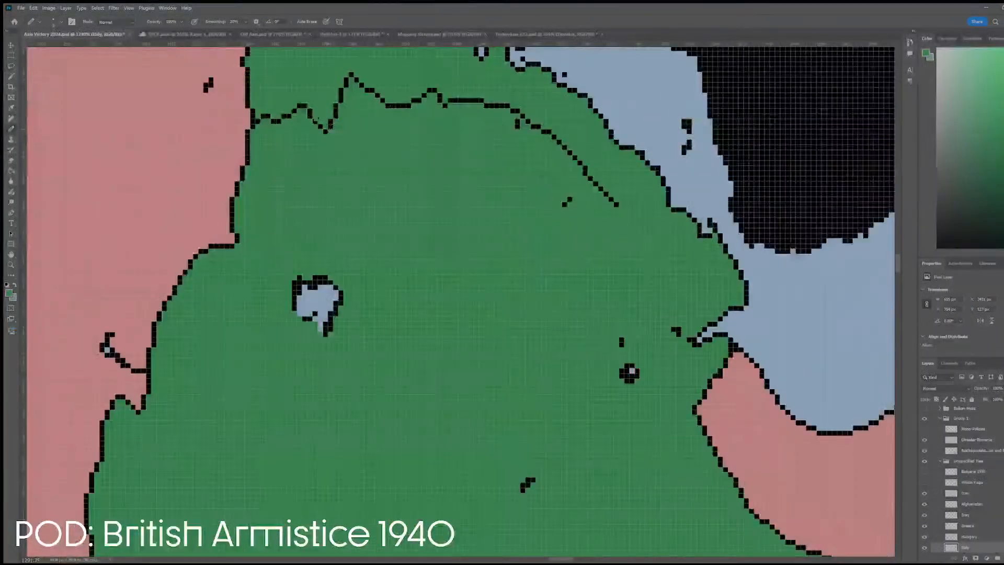
pyautogui.scroll(2, 280, 123)
pyautogui.scroll(-2, 280, 123)
pyautogui.scroll(1, 280, 156)
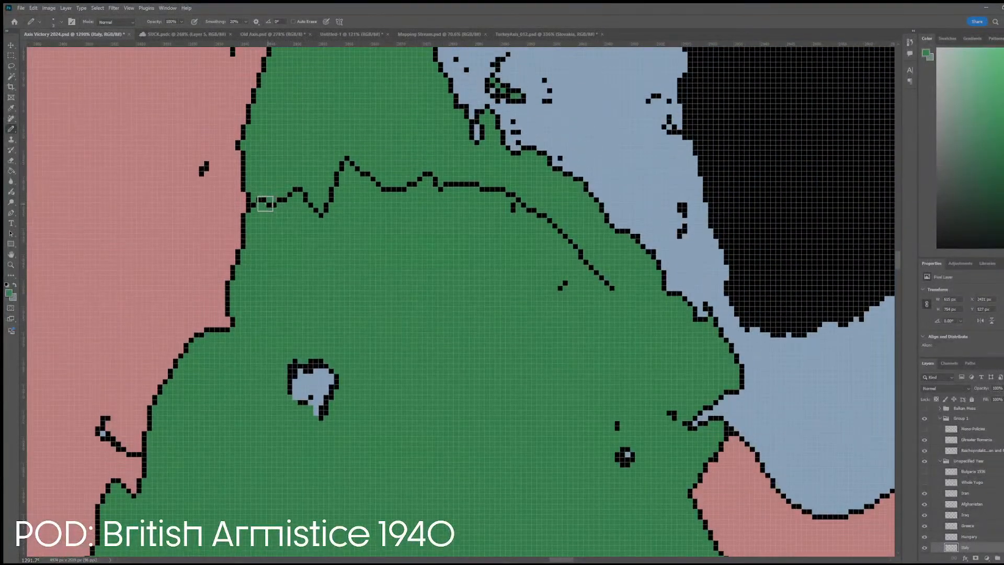
pyautogui.moveTo(265, 204)
pyautogui.mouseDown()
pyautogui.moveTo(315, 214)
pyautogui.moveTo(298, 195)
pyautogui.moveTo(352, 162)
pyautogui.moveTo(535, 205)
pyautogui.moveTo(617, 291)
pyautogui.mouseUp()
# - Erase the green pixels along the lower edge of the large lake in northern Ethiopia to complete its black outline
pyautogui.press('e')
pyautogui.scroll(2, 291, 402)
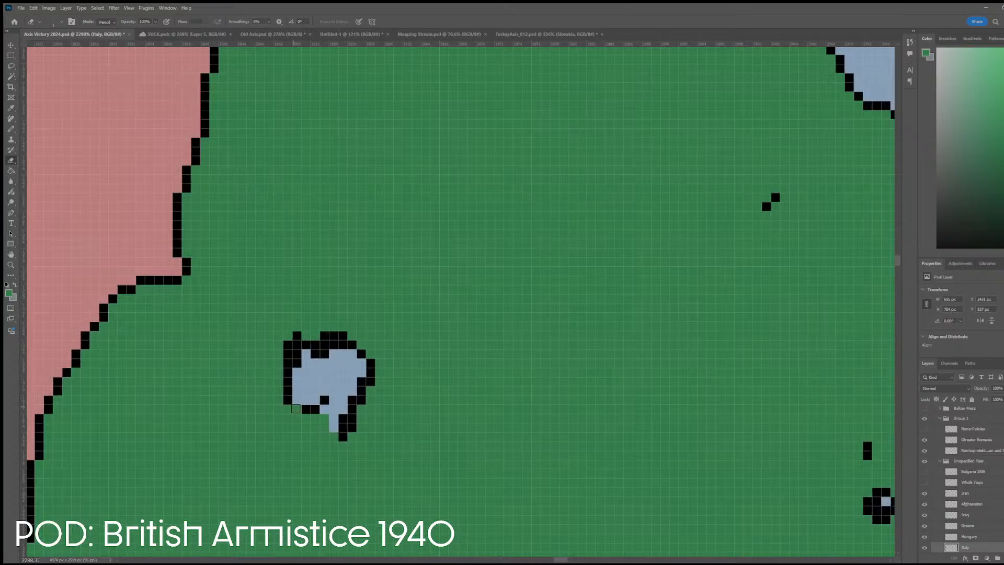
pyautogui.moveTo(296, 407)
pyautogui.mouseDown()
pyautogui.moveTo(336, 437)
pyautogui.moveTo(349, 434)
pyautogui.mouseUp()
pyautogui.scroll(-10, 350, 433)
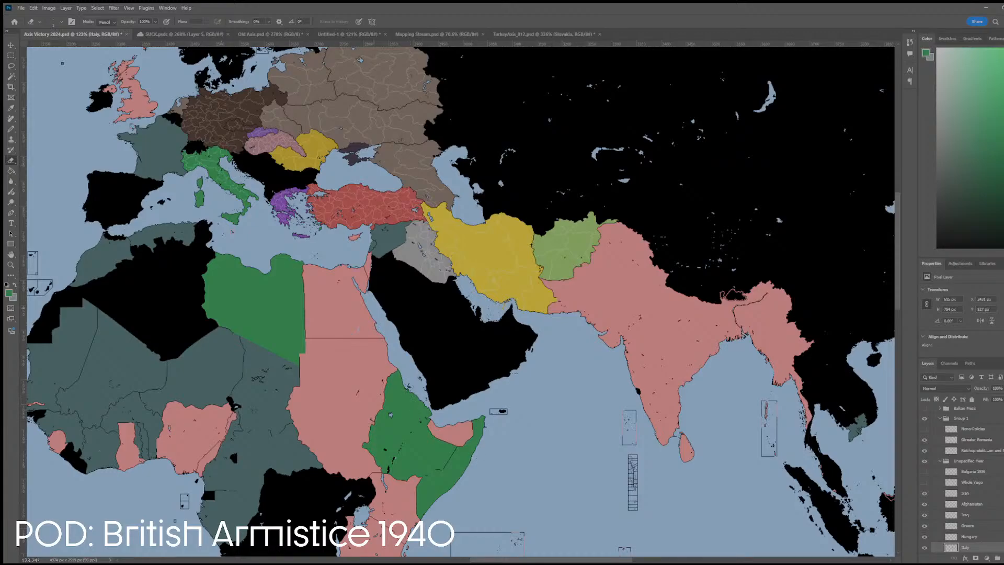
# - Paint over the border line between Ethiopia and Italian Somaliland with the Italian green
pyautogui.scroll(8, 431, 474)
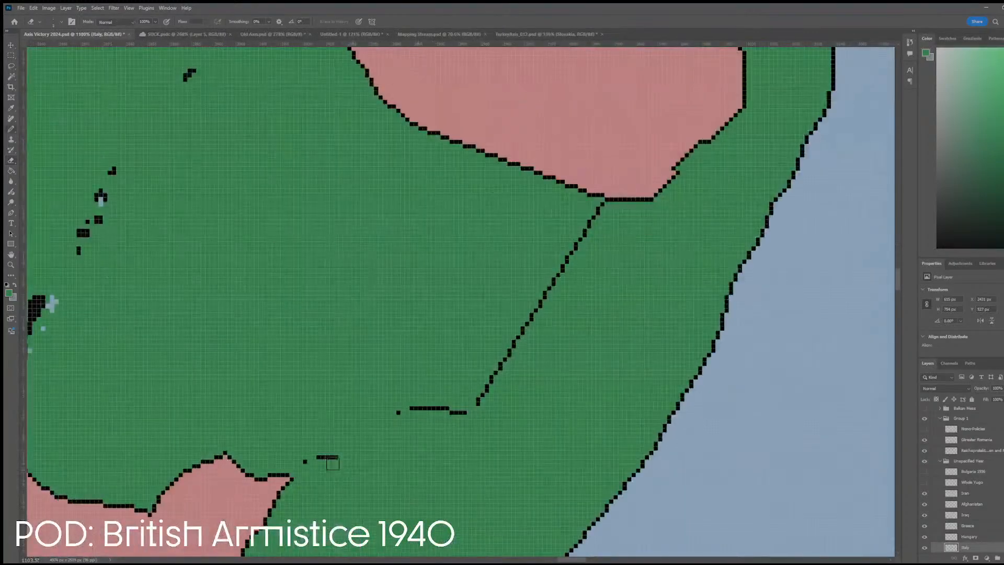
pyautogui.press('b')
pyautogui.moveTo(410, 407)
pyautogui.mouseDown()
pyautogui.moveTo(484, 409)
pyautogui.moveTo(507, 350)
pyautogui.moveTo(596, 219)
pyautogui.mouseUp()
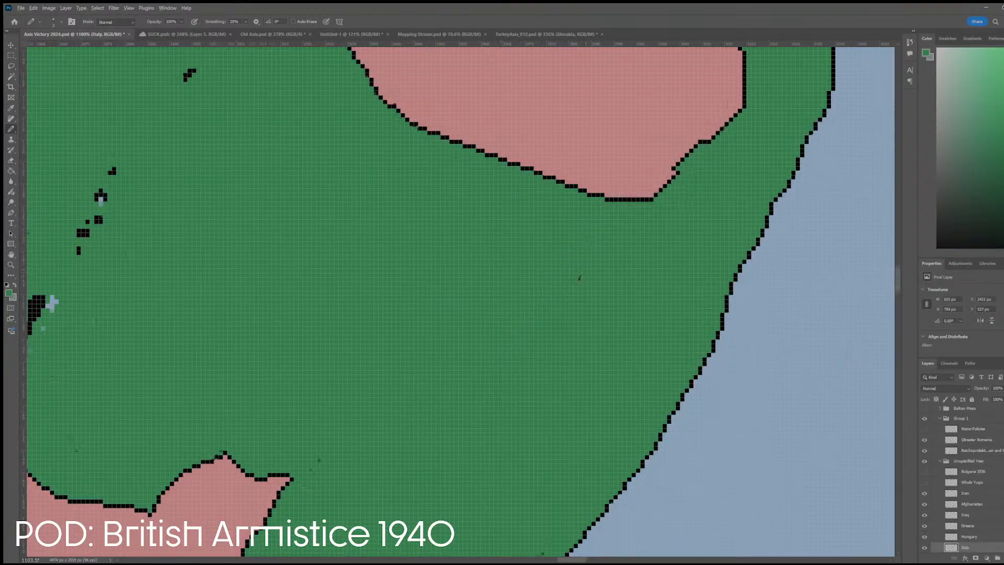
pyautogui.scroll(-6, 579, 273)
pyautogui.scroll(8, 478, 287)
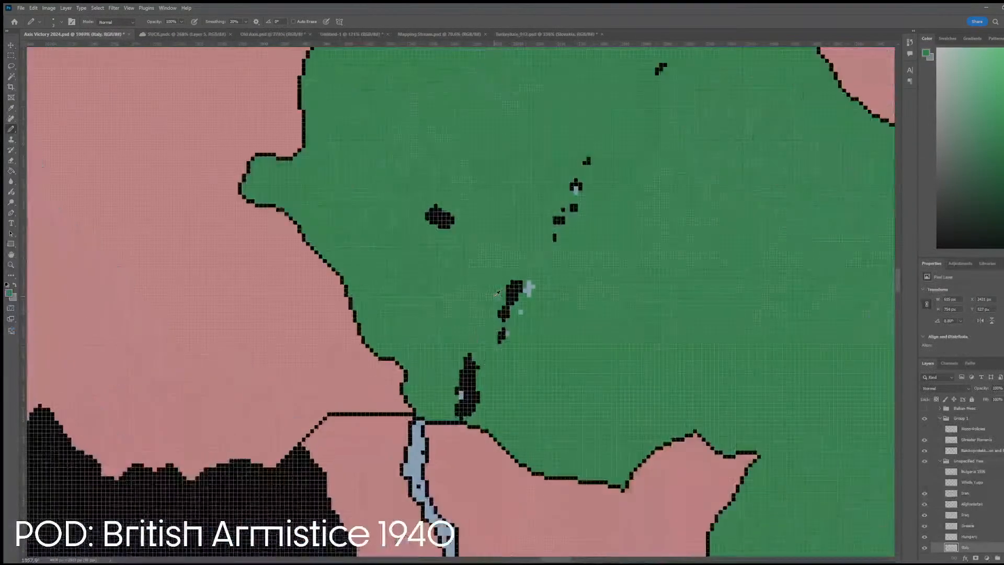
pyautogui.click(923, 547)
pyautogui.press('w')
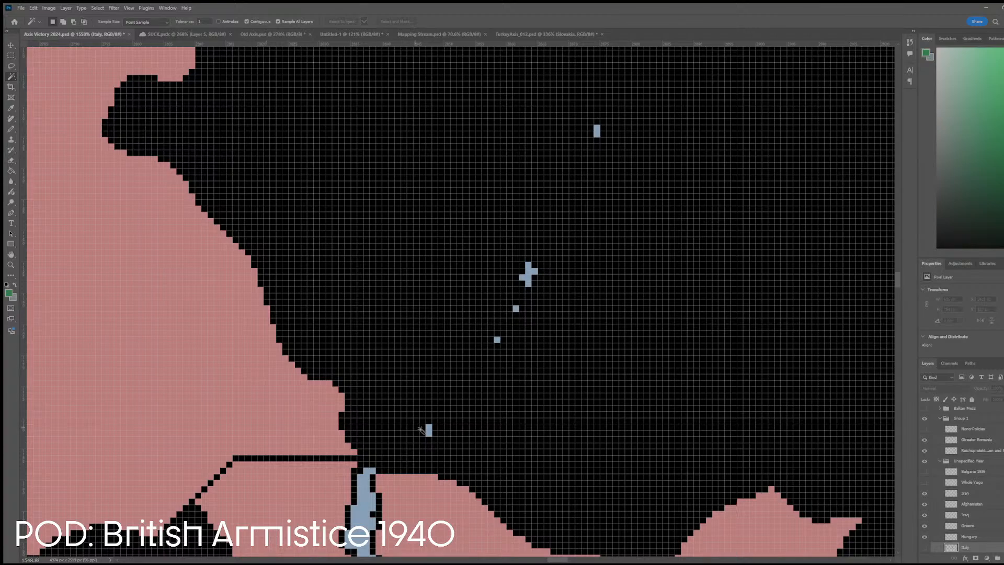
pyautogui.press('alt')
pyautogui.click(925, 548)
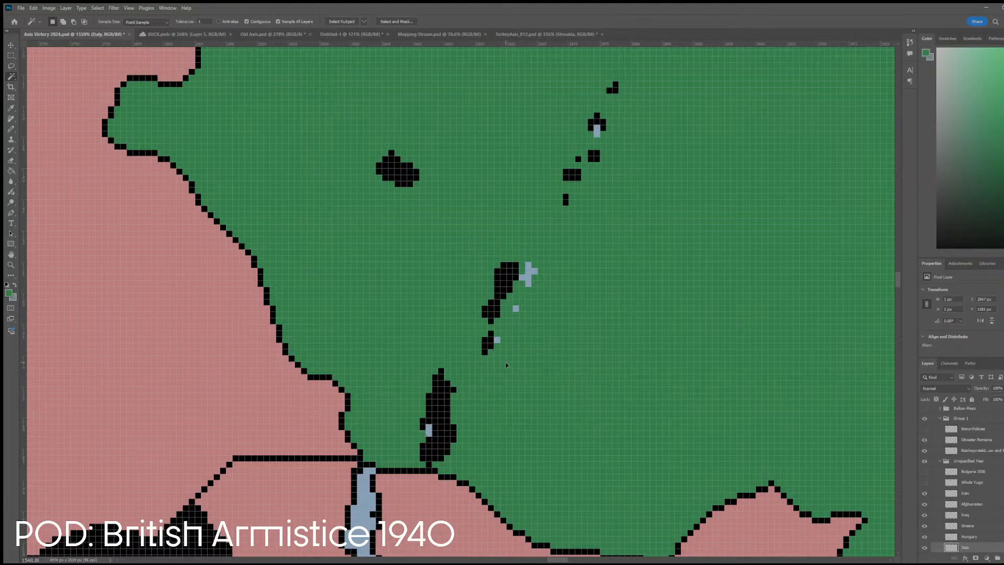
pyautogui.press('e')
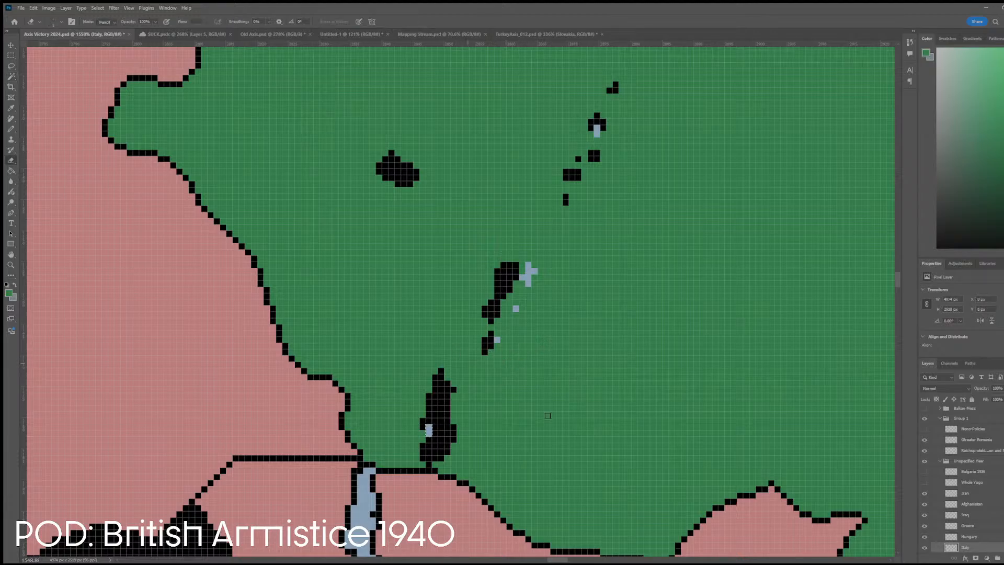
# - Hide the Italy layer, select the light-blue lake pixels with the Magic Wand with Contiguous off, and show the layer again
pyautogui.click(926, 549)
pyautogui.press('w')
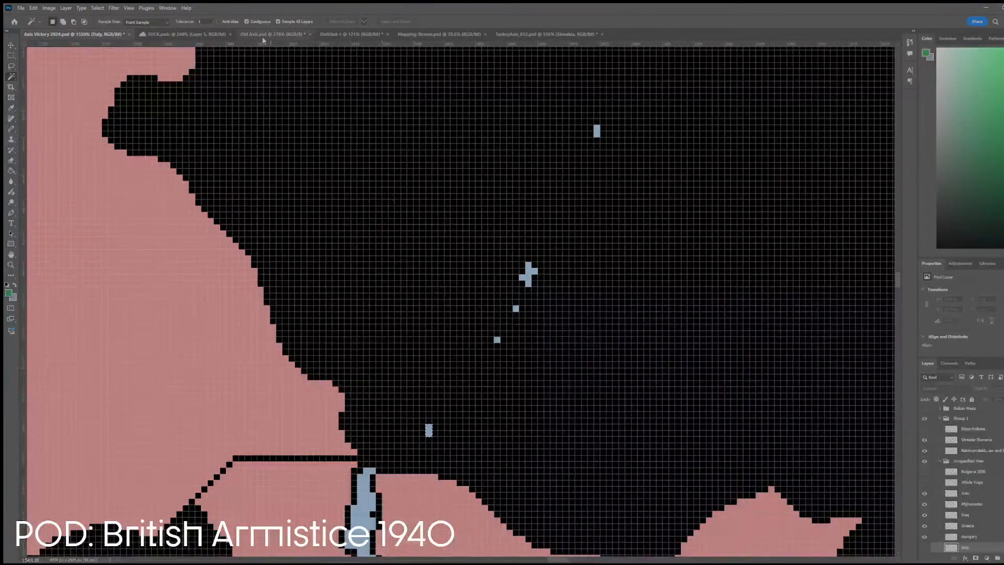
pyautogui.hotkey('ctrl', 'd')
pyautogui.hotkey('ctrl', ',')
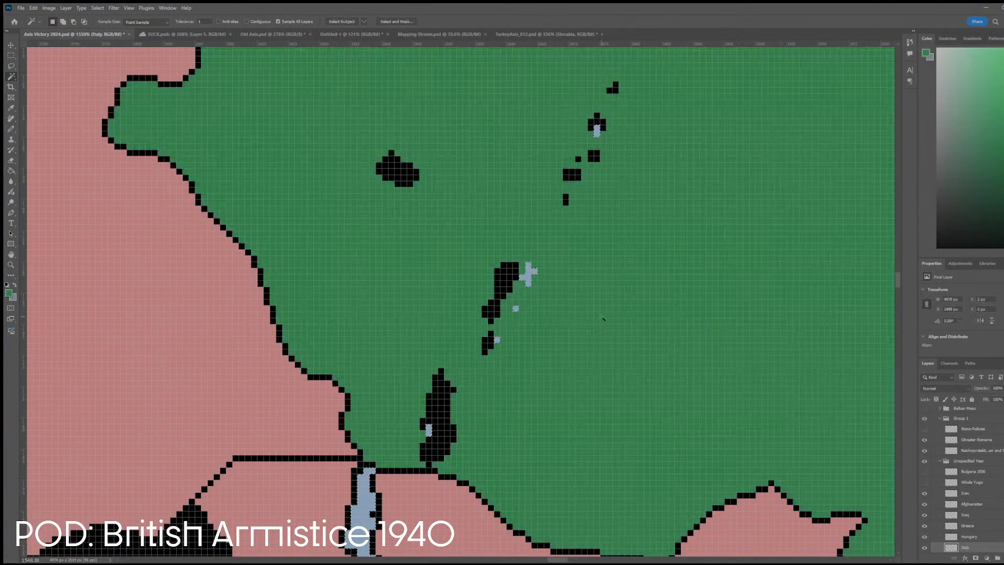
pyautogui.press('e')
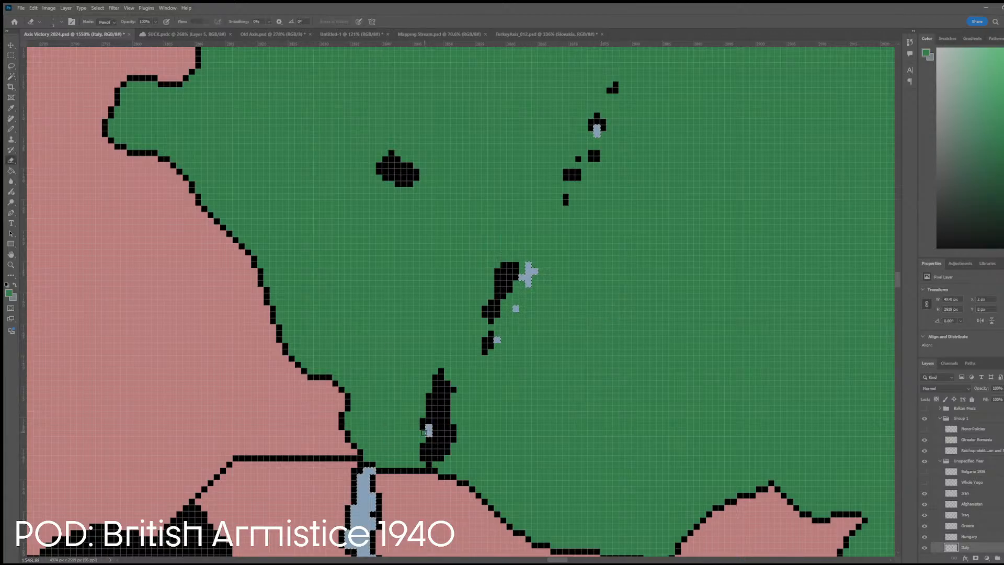
# - Erase single green pixels around the two tiny blue lakes in southern Ethiopia to give them black outlines
pyautogui.scroll(5, 494, 343)
pyautogui.click(499, 345)
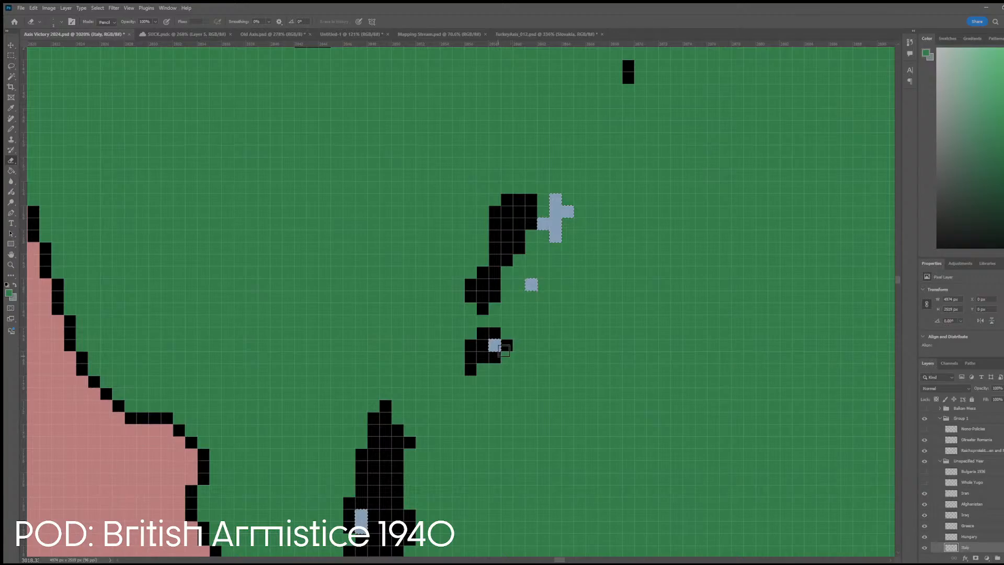
pyautogui.click(531, 296)
pyautogui.click(518, 284)
pyautogui.click(544, 285)
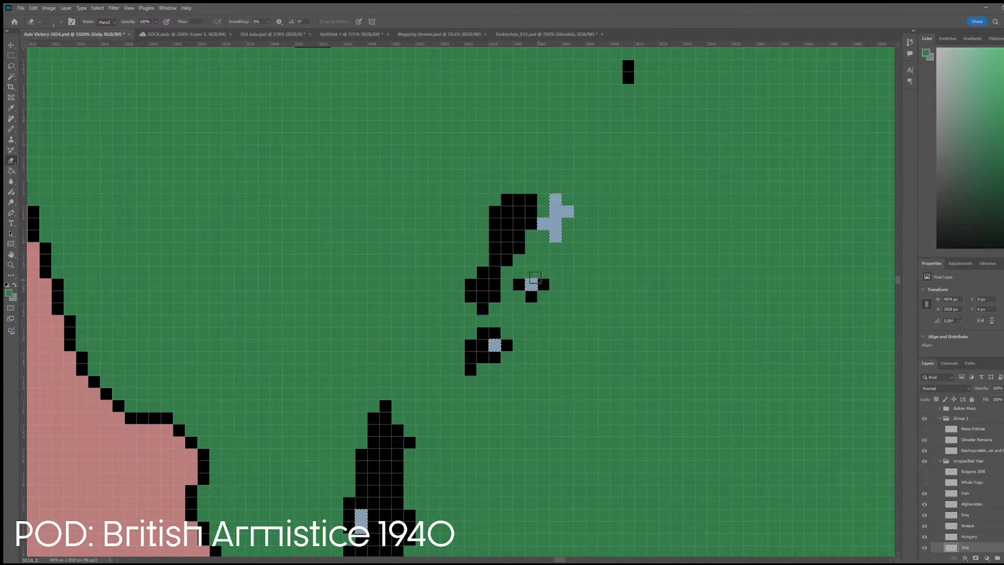
pyautogui.click(531, 273)
# - Erase the green pixels around the cross-shaped blue lake in southern Ethiopia to outline it in black
pyautogui.click(555, 247)
pyautogui.click(556, 176)
pyautogui.click(555, 188)
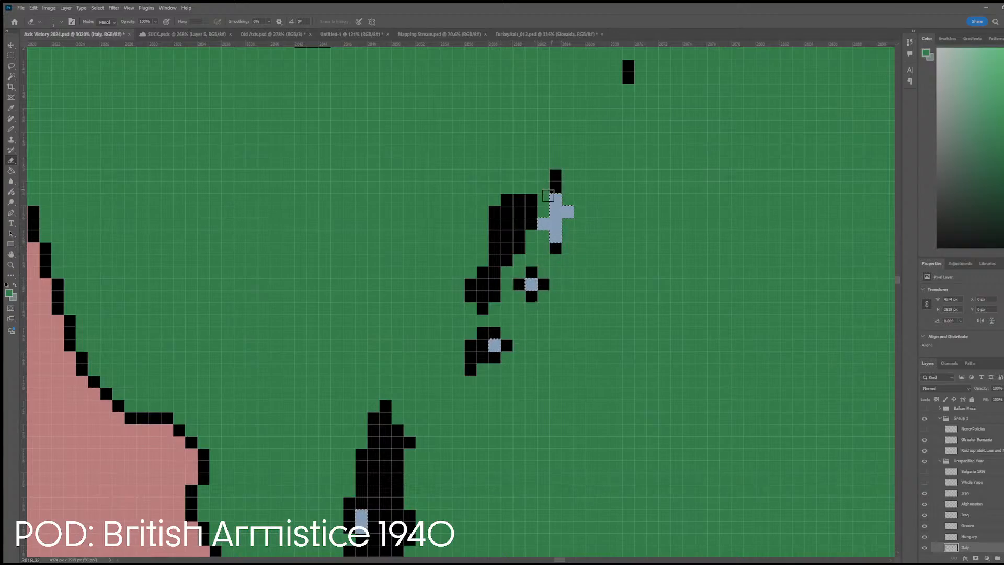
pyautogui.hotkey('ctrl', 'z')
pyautogui.click(544, 200)
pyautogui.click(543, 236)
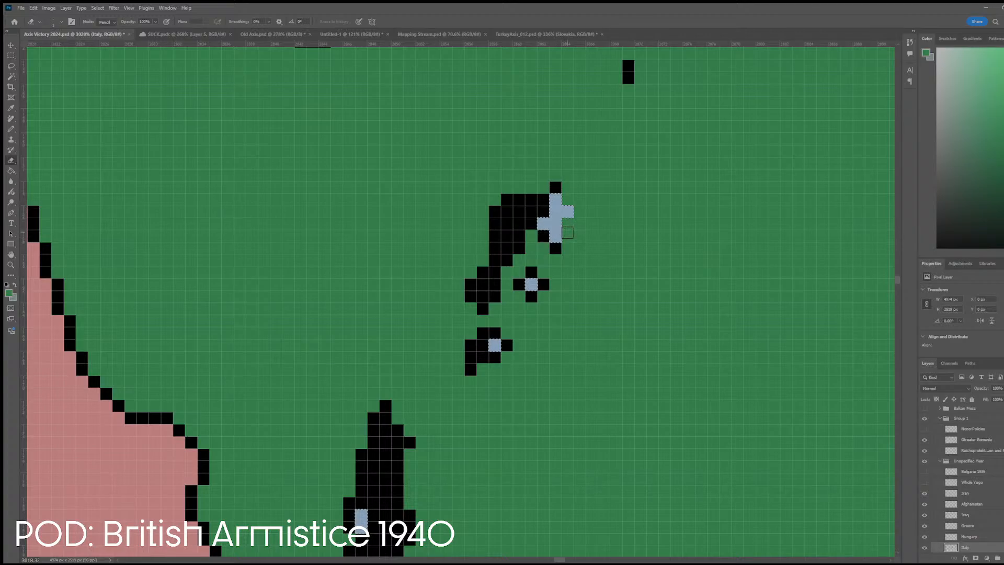
pyautogui.click(567, 236)
pyautogui.click(567, 224)
pyautogui.click(567, 200)
pyautogui.click(579, 212)
pyautogui.scroll(-6, 568, 232)
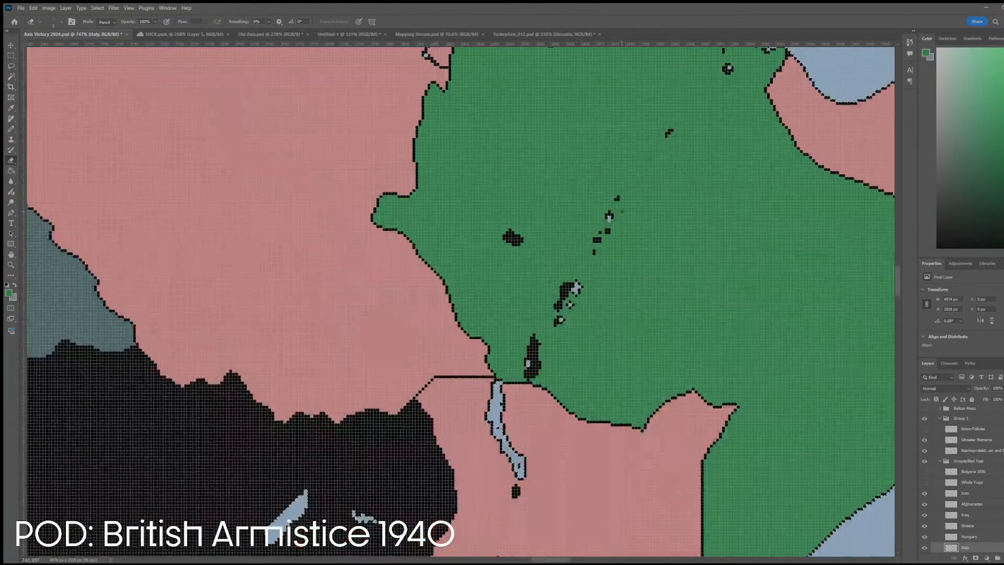
# - Erase the green pixels around the small blue lake farther north in the central Ethiopian lake chain to complete its black outline
pyautogui.scroll(3, 622, 212)
pyautogui.click(591, 231)
pyautogui.click(597, 235)
pyautogui.click(599, 233)
pyautogui.scroll(-2, 600, 239)
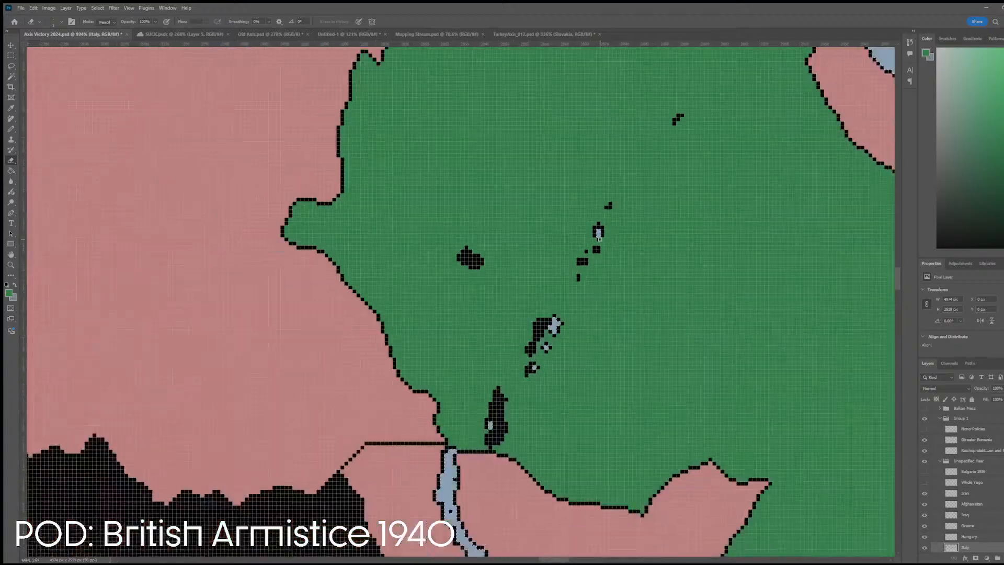
# - Paint over the thick outline of the small lake southwest of French Somaliland in Italian green and erase single pixels for a thin black outline
pyautogui.scroll(-2, 600, 238)
pyautogui.press('i')
pyautogui.click(706, 123)
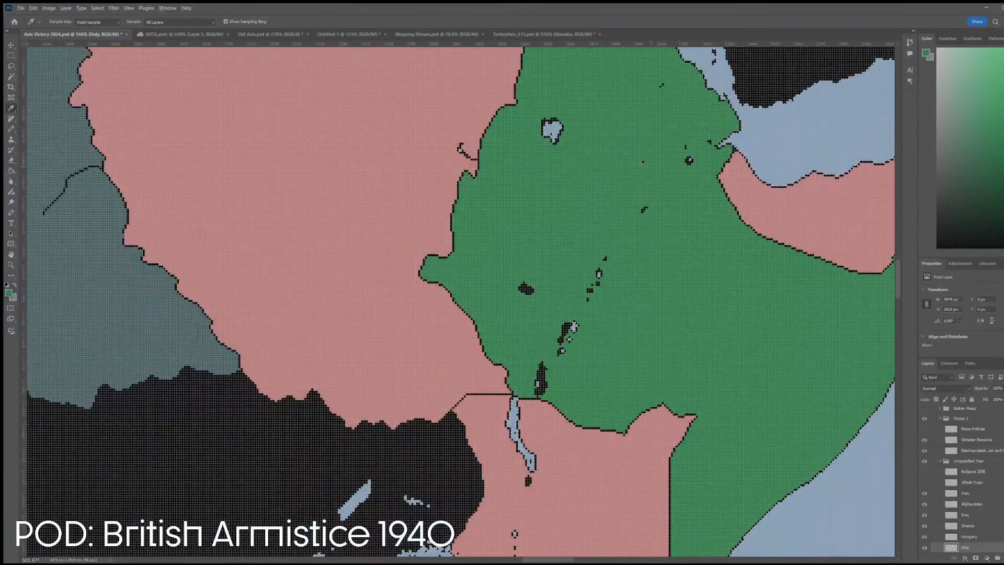
pyautogui.scroll(5, 704, 166)
pyautogui.press('b')
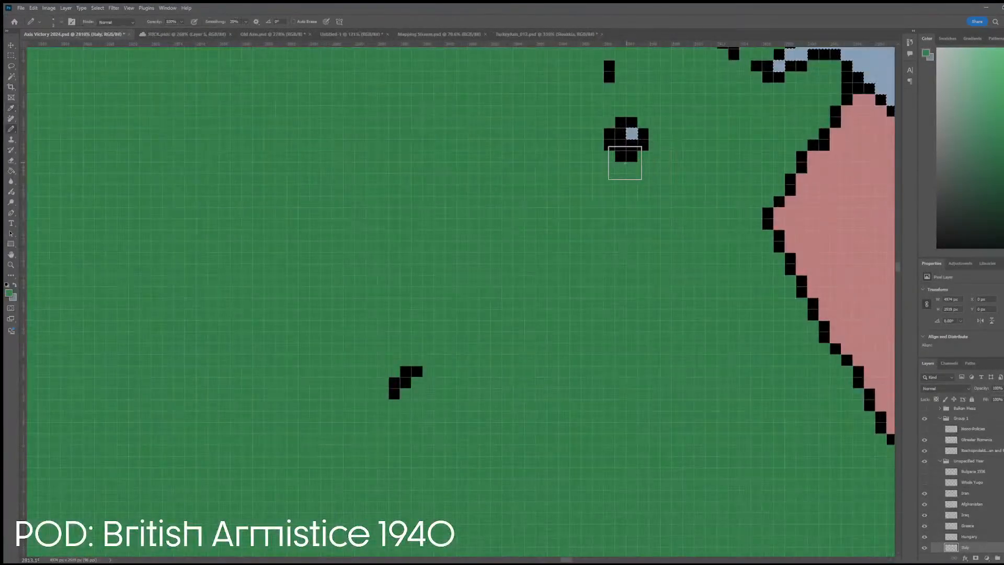
pyautogui.moveTo(598, 149)
pyautogui.mouseDown()
pyautogui.moveTo(620, 125)
pyautogui.moveTo(643, 141)
pyautogui.moveTo(633, 118)
pyautogui.mouseUp()
pyautogui.press('e')
pyautogui.click(621, 134)
pyautogui.click(643, 133)
pyautogui.scroll(-4, 517, 219)
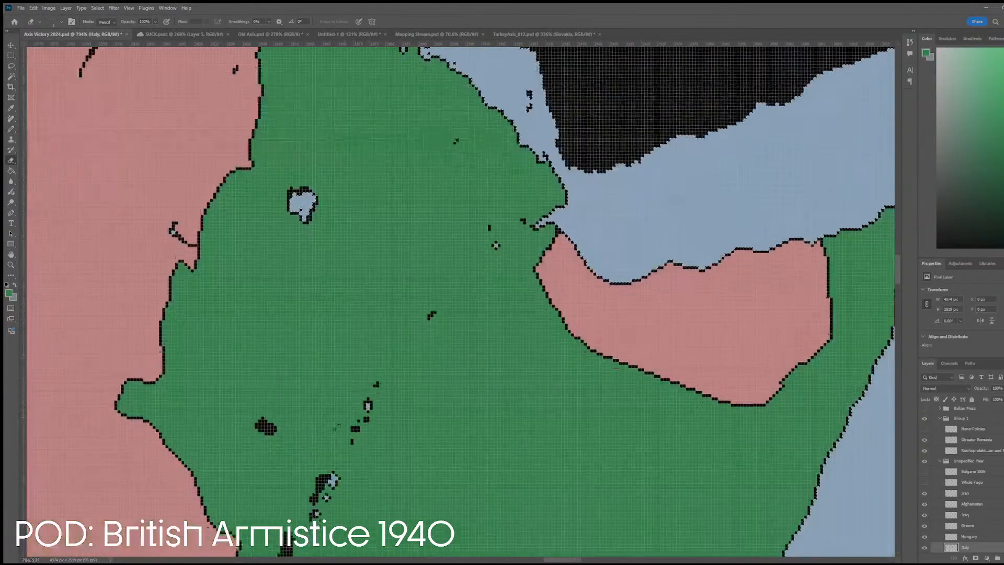
# - Paint green over the black clump around the southernmost small lake in Italian East Africa with the Pencil tool
pyautogui.scroll(2, 356, 420)
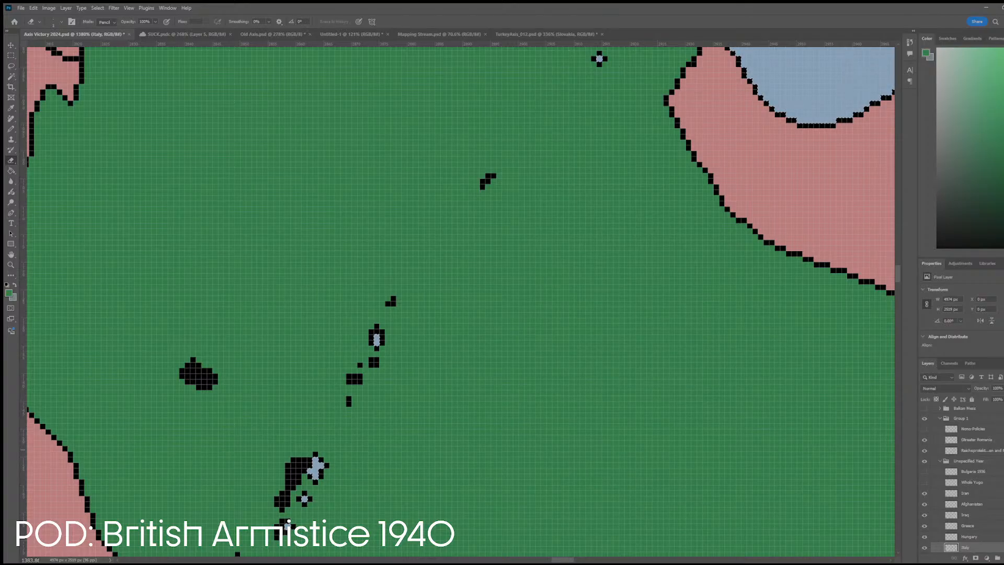
pyautogui.scroll(-5, 258, 455)
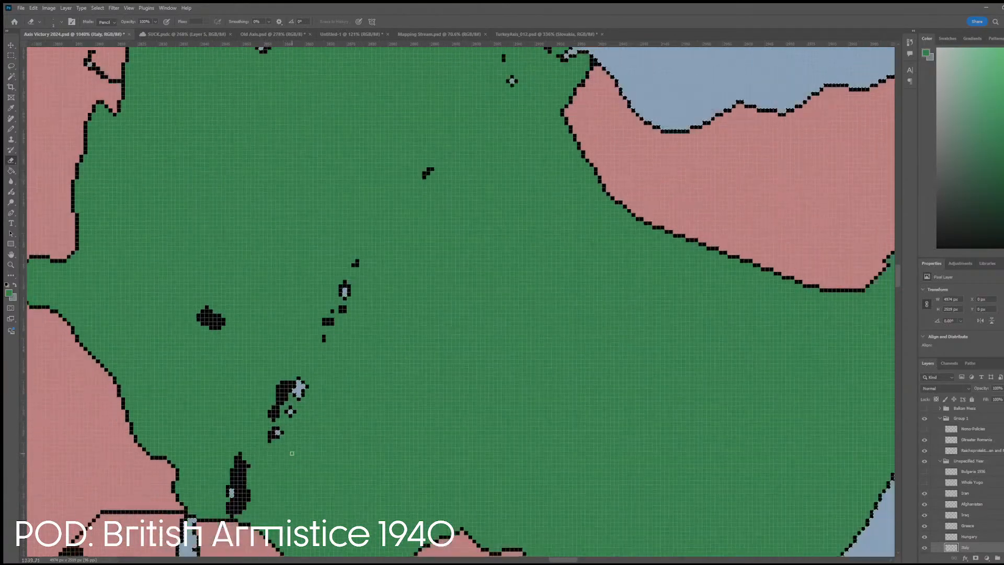
pyautogui.scroll(3, 258, 454)
pyautogui.scroll(3, 257, 455)
pyautogui.press('b')
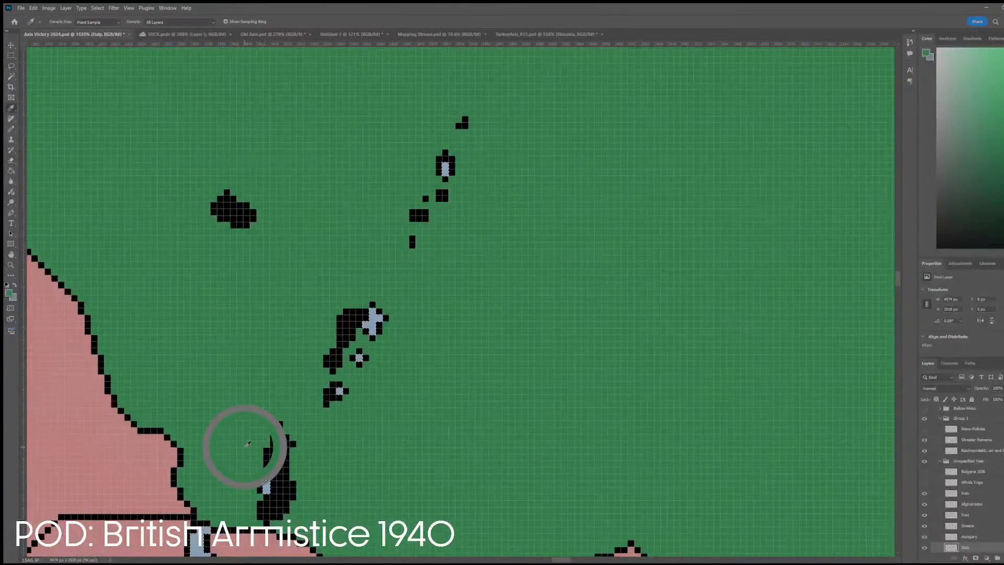
pyautogui.scroll(3, 248, 497)
pyautogui.moveTo(249, 501)
pyautogui.mouseDown()
pyautogui.moveTo(277, 516)
pyautogui.moveTo(269, 519)
pyautogui.moveTo(291, 487)
pyautogui.moveTo(276, 500)
pyautogui.mouseUp()
pyautogui.moveTo(284, 487)
pyautogui.mouseDown()
pyautogui.moveTo(285, 437)
pyautogui.moveTo(260, 417)
pyautogui.moveTo(294, 404)
pyautogui.moveTo(366, 328)
pyautogui.mouseUp()
pyautogui.press('e')
pyautogui.click(369, 328)
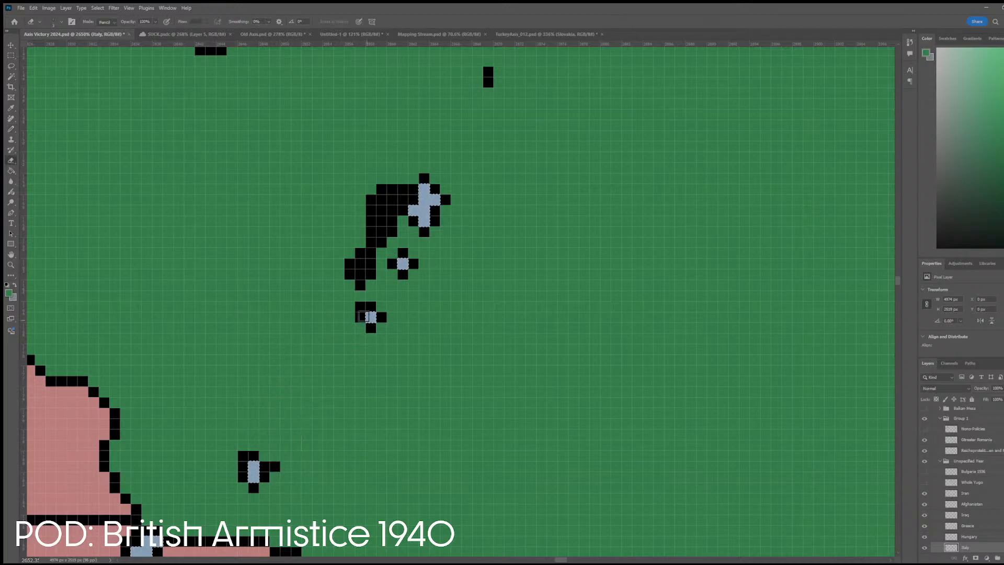
# - Paint green over the excess black pixels west of the three small lakes in southern Ethiopia
pyautogui.press('b')
pyautogui.click(349, 296)
pyautogui.moveTo(349, 295)
pyautogui.mouseDown()
pyautogui.moveTo(365, 232)
pyautogui.moveTo(391, 206)
pyautogui.moveTo(393, 177)
pyautogui.mouseUp()
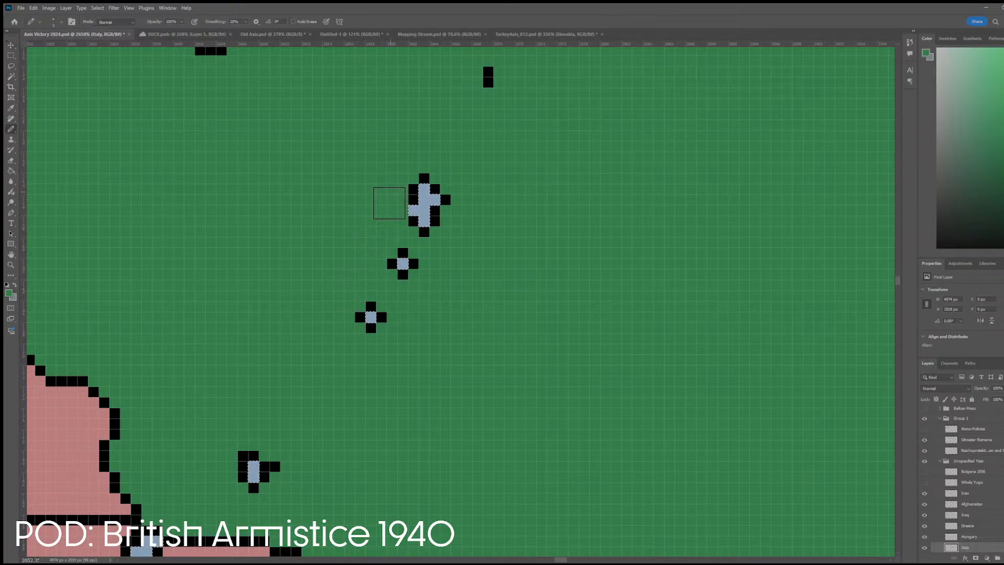
pyautogui.press('e')
# - Paint green over the isolated black patch in western Ethiopia and the black specks around the central lake
pyautogui.scroll(-5, 400, 212)
pyautogui.scroll(-5, 260, 268)
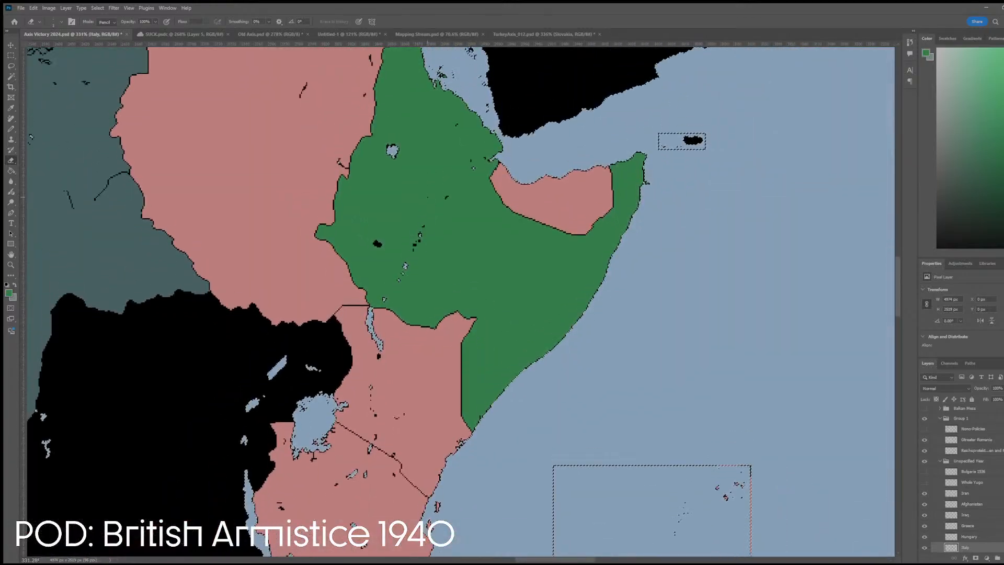
pyautogui.scroll(8, 259, 269)
pyautogui.press('b')
pyautogui.moveTo(260, 268)
pyautogui.mouseDown()
pyautogui.moveTo(287, 259)
pyautogui.moveTo(283, 269)
pyautogui.moveTo(379, 276)
pyautogui.moveTo(395, 250)
pyautogui.moveTo(416, 240)
pyautogui.mouseUp()
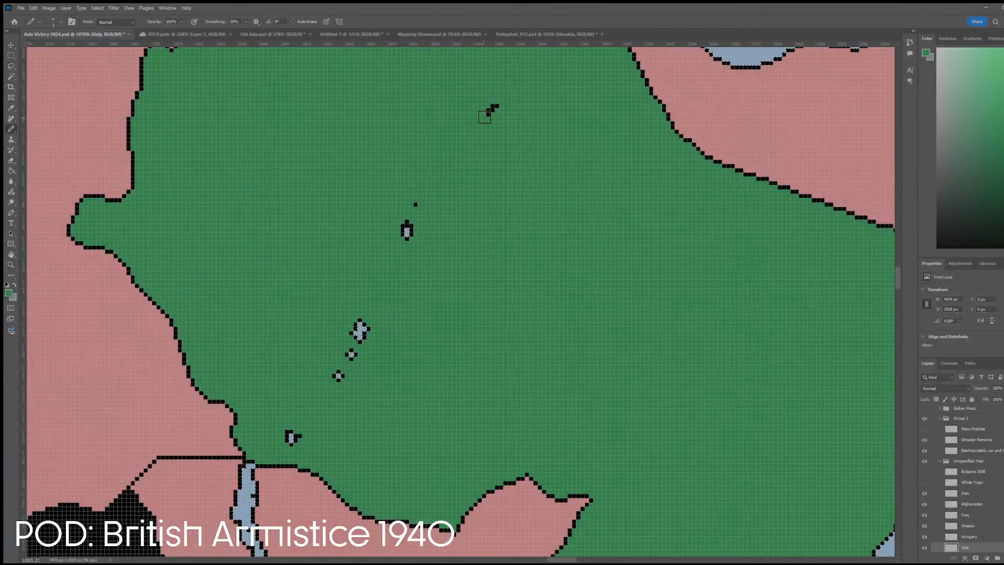
pyautogui.moveTo(485, 116); pyautogui.dragTo(497, 105)
pyautogui.click(419, 202)
# - Thin the black outline of Ethiopia's large northern lake by painting its excess edge pixels green with a one-pixel Pencil
pyautogui.scroll(-3, 426, 199)
pyautogui.scroll(-3, 432, 196)
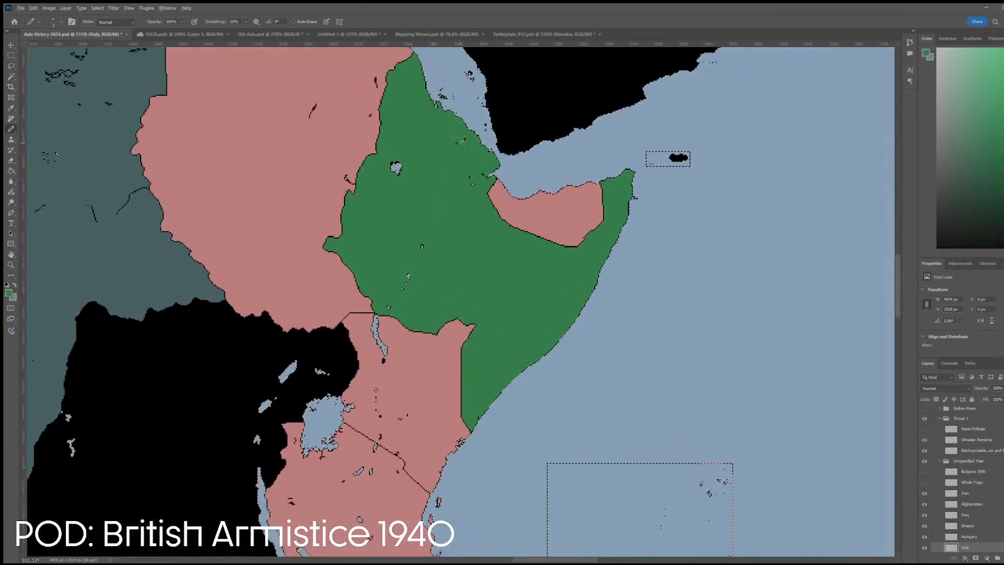
pyautogui.scroll(9, 282, 199)
pyautogui.scroll(1, 276, 181)
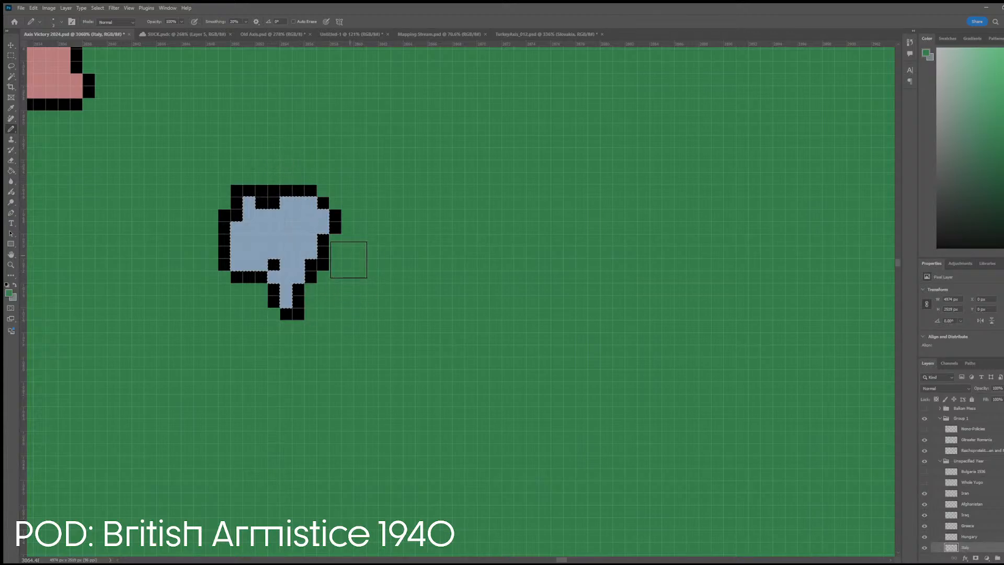
pyautogui.press('[')
pyautogui.press('[')
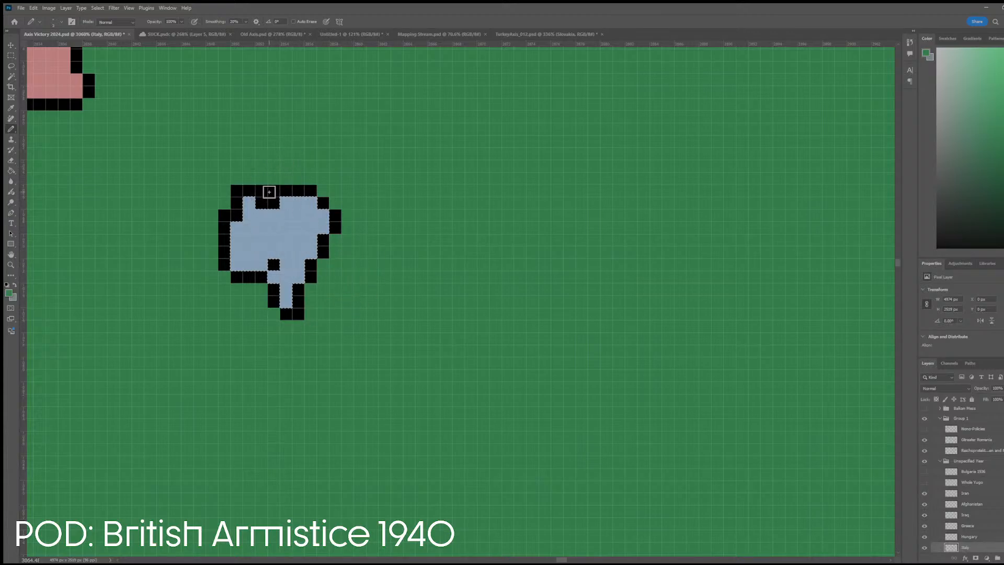
pyautogui.click(274, 191)
pyautogui.click(261, 191)
pyautogui.click(236, 190)
pyautogui.click(225, 215)
# - Examine the coloured territories across Africa, Europe, South Asia and the Pacific on the world map
pyautogui.press('w')
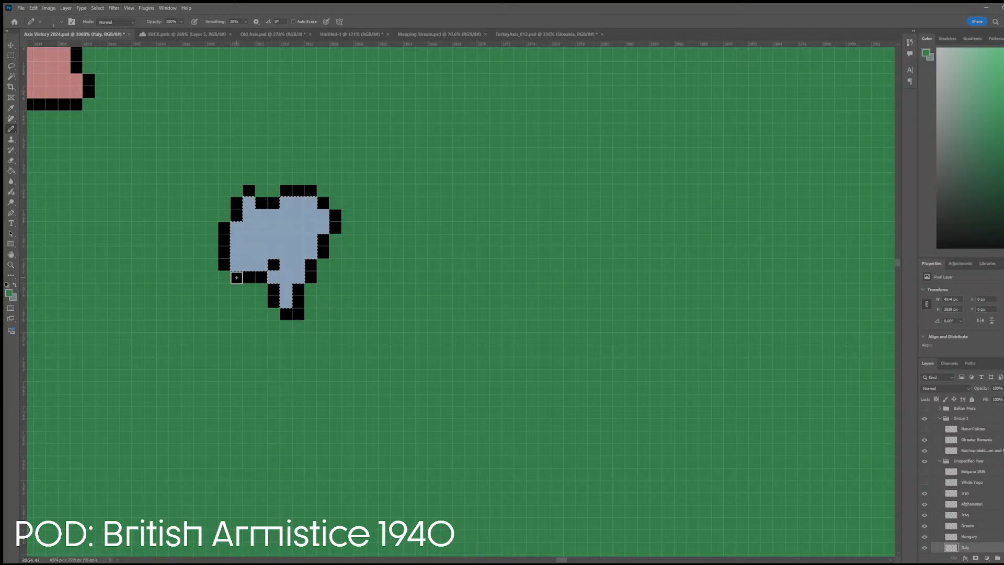
pyautogui.scroll(-6, 246, 282)
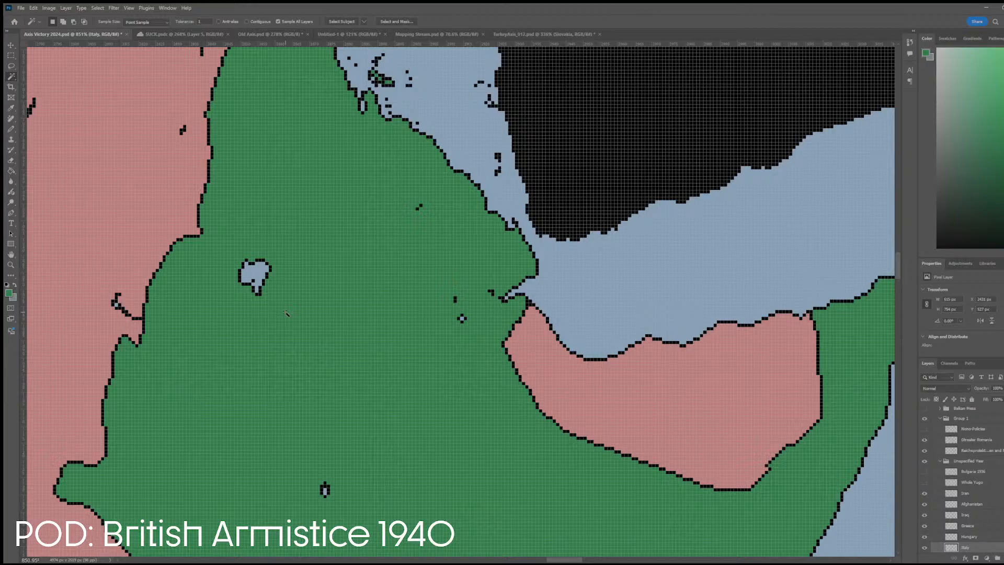
pyautogui.scroll(-10, 271, 238)
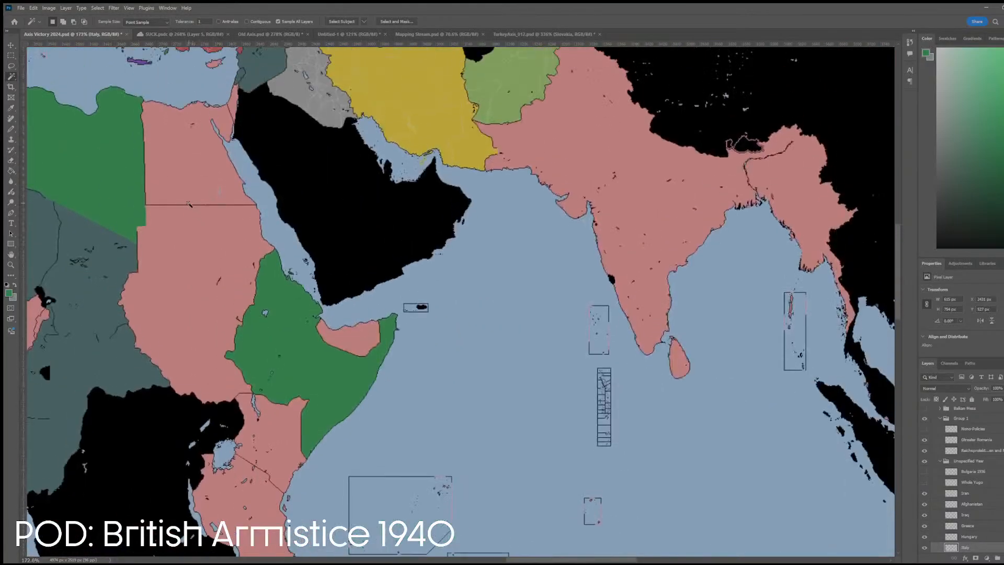
pyautogui.scroll(10, 156, 114)
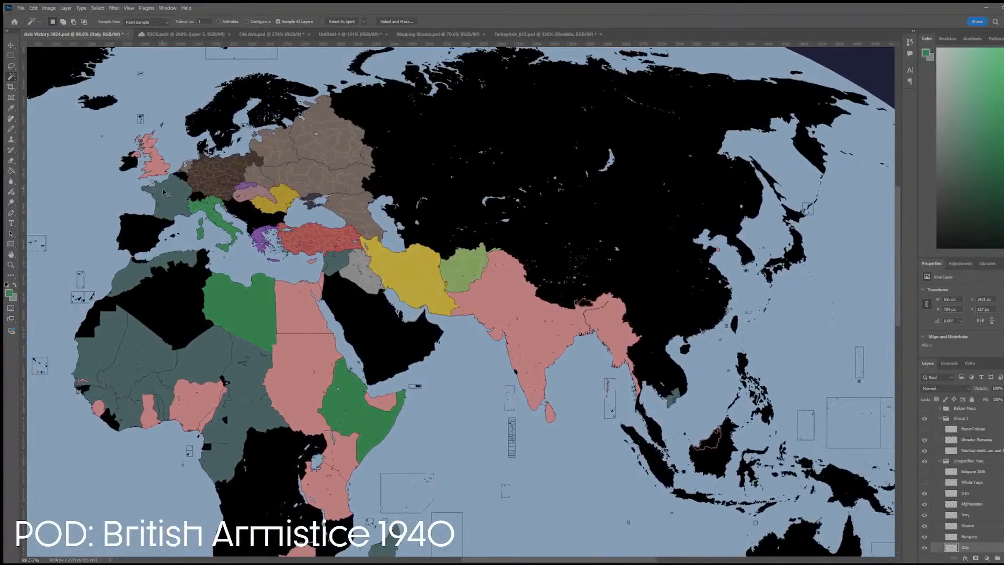
pyautogui.scroll(-5, 249, 264)
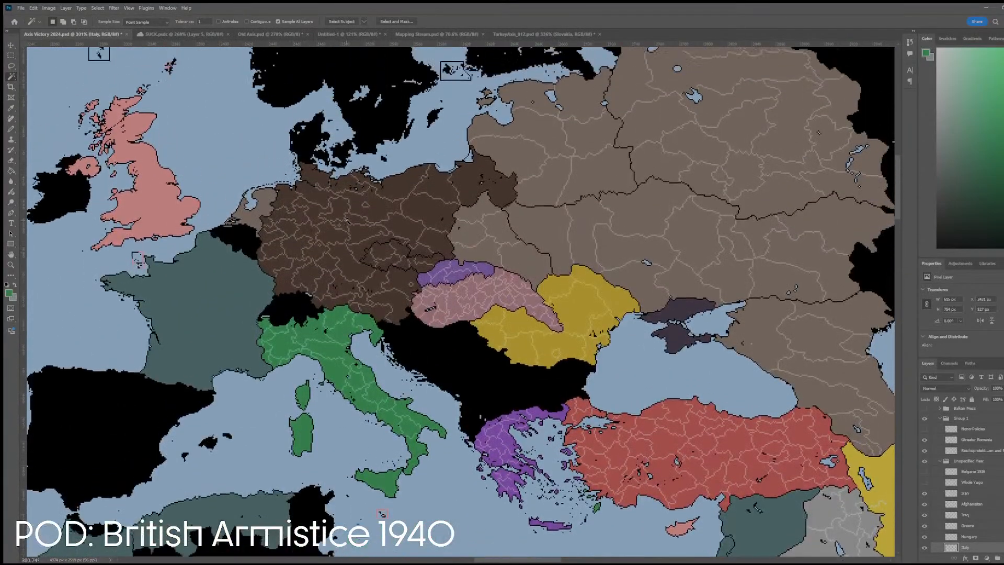
pyautogui.scroll(-5, 245, 258)
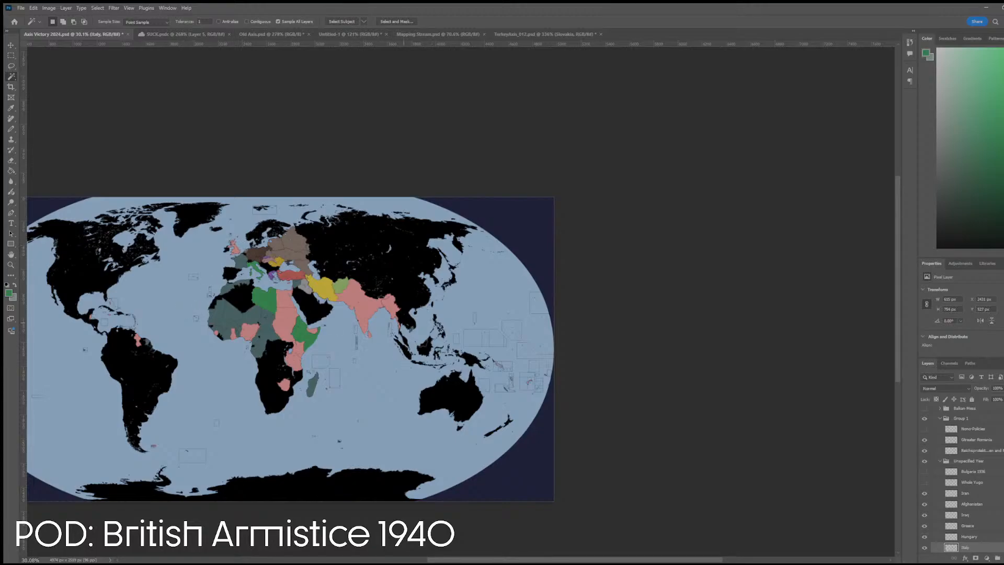
pyautogui.scroll(4, 440, 364)
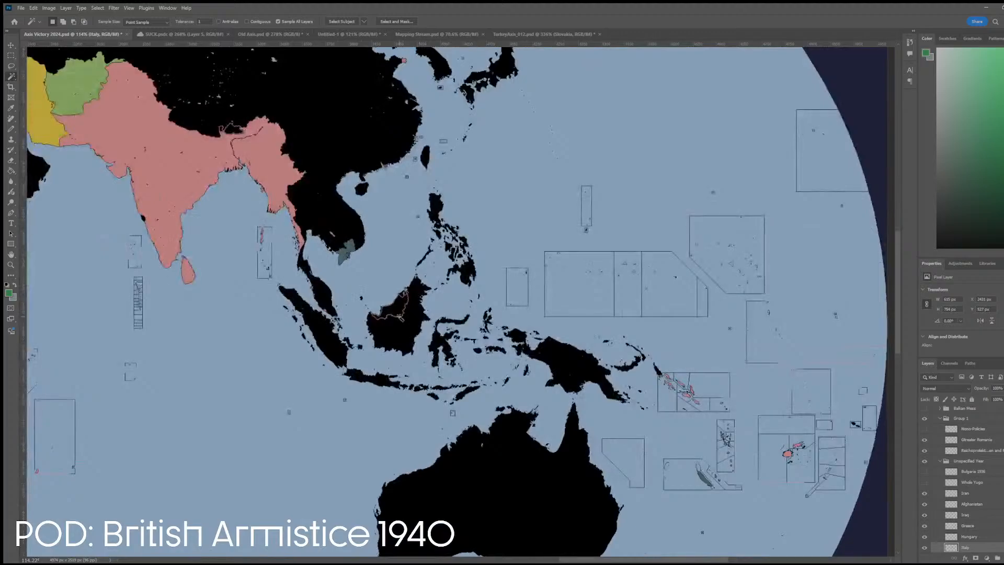
pyautogui.scroll(-2, 400, 319)
pyautogui.scroll(-2, 253, 268)
# - Erase the British outline in northern Borneo from the Britain layer
pyautogui.scroll(2, 346, 276)
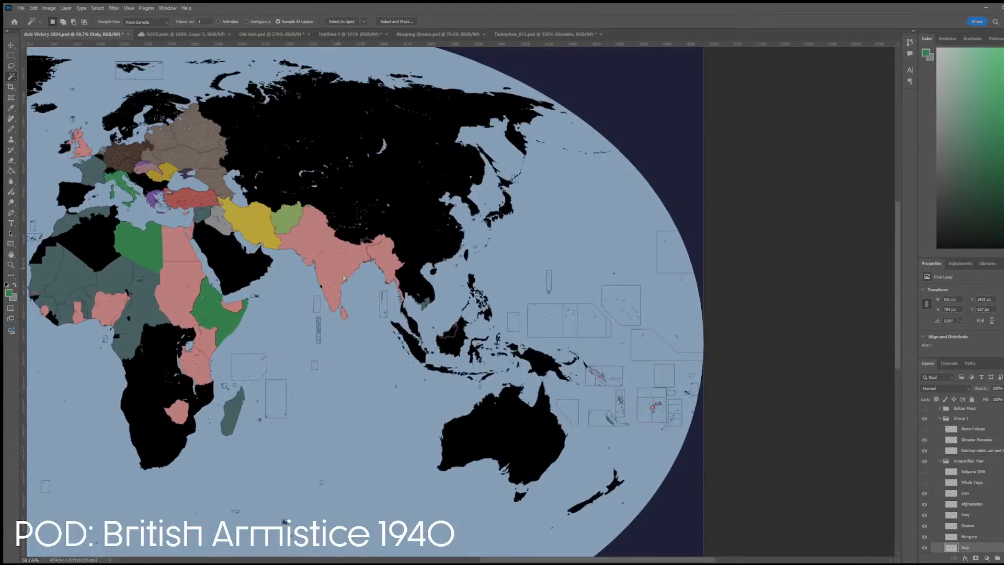
pyautogui.press('e')
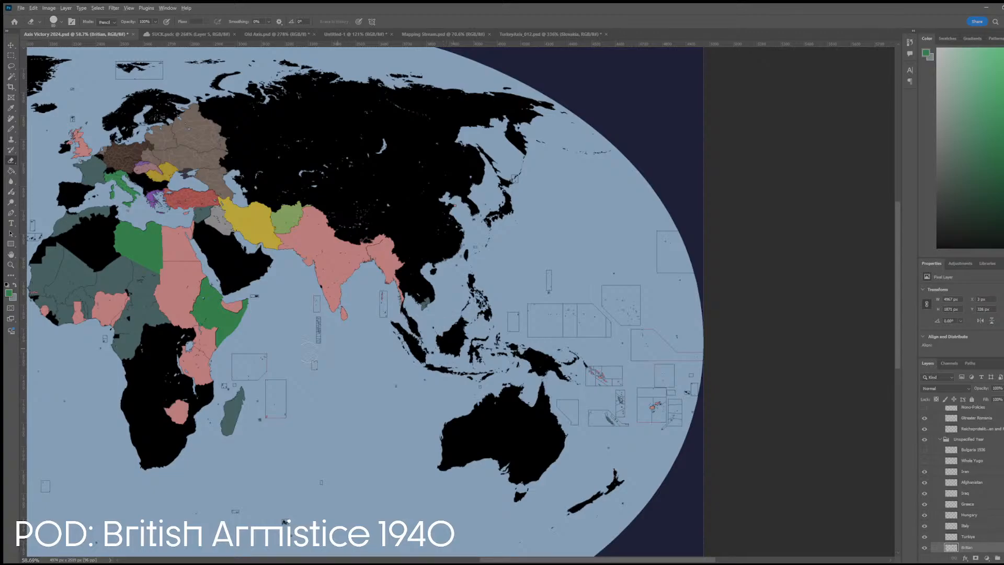
pyautogui.scroll(-2, 178, 306)
pyautogui.scroll(3, 177, 305)
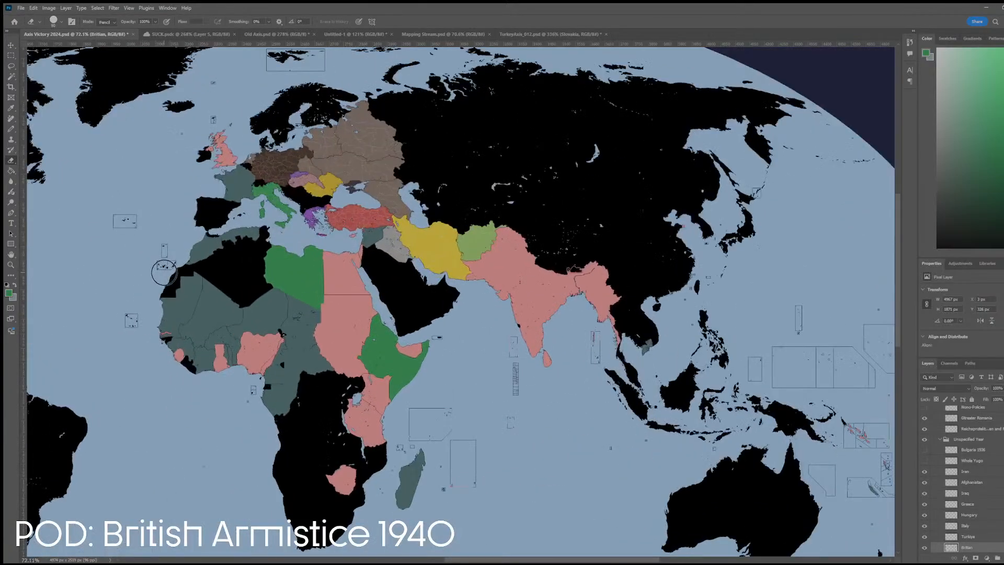
# - Select the French State layer by picking France on the map with the Move tool
pyautogui.scroll(3, 235, 156)
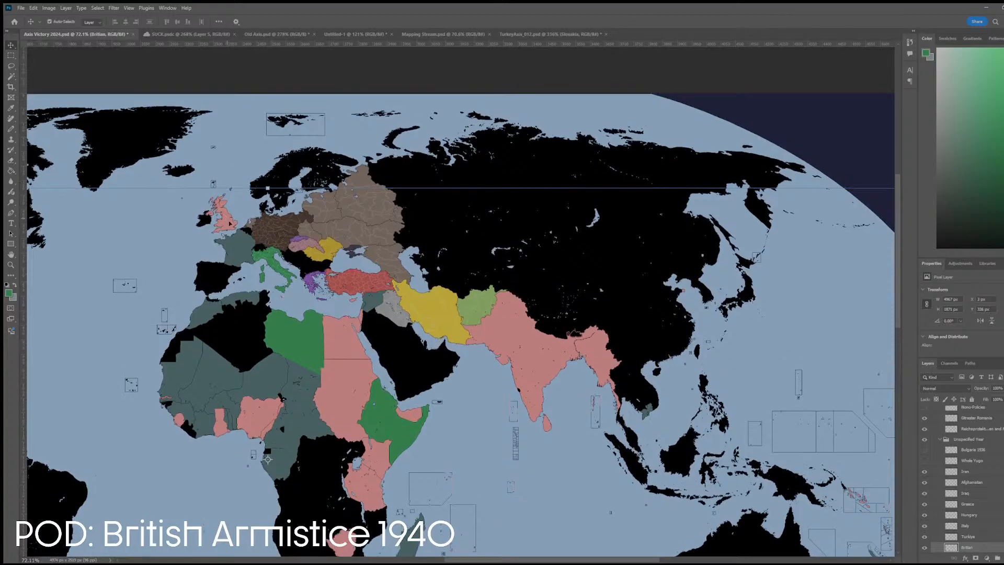
pyautogui.press('v')
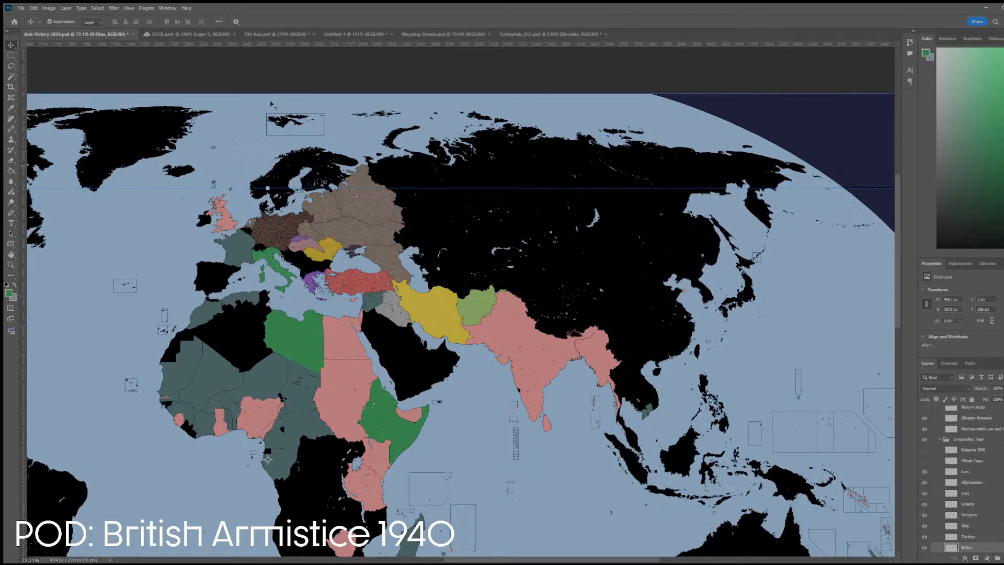
pyautogui.click(307, 250)
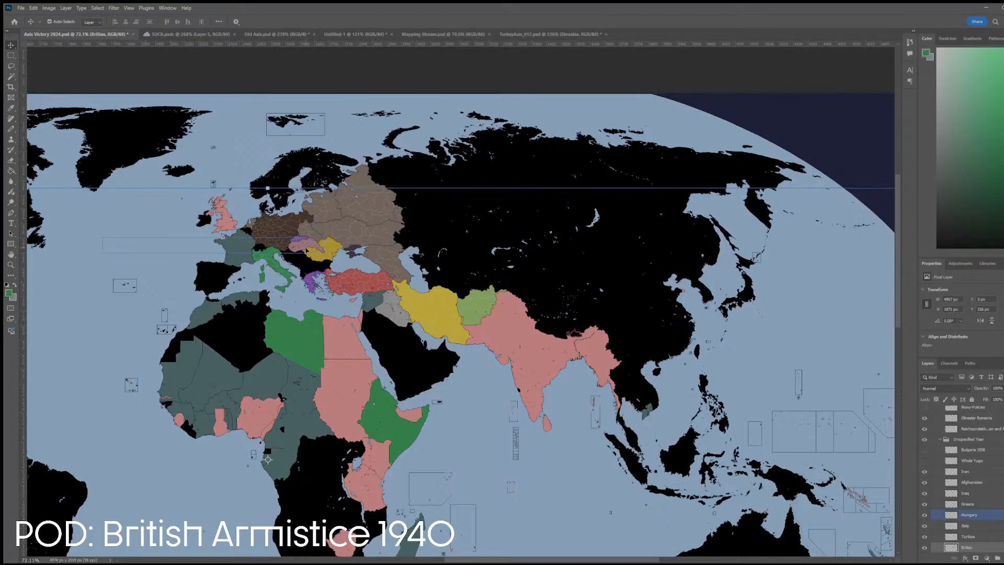
pyautogui.click(252, 241)
pyautogui.click(310, 160)
pyautogui.click(243, 255)
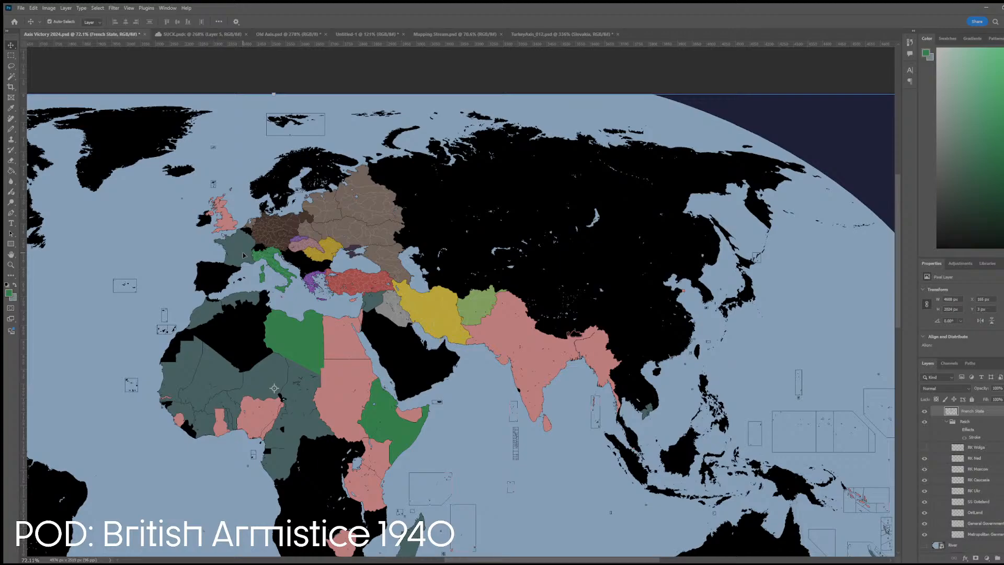
# - Examine Germany and its eastern territories, and their surroundings on the wider world map
pyautogui.scroll(-5, 264, 311)
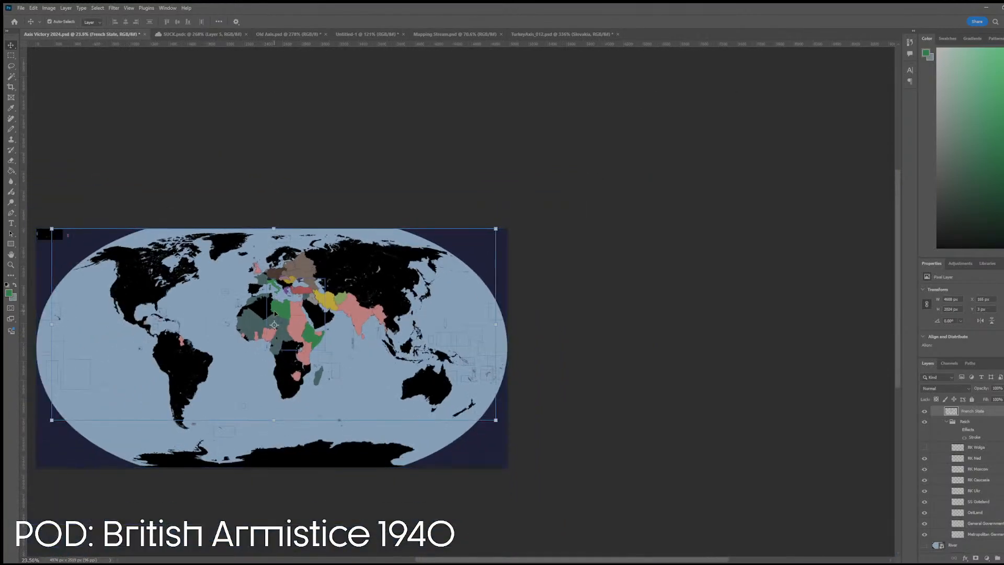
pyautogui.scroll(6, 264, 311)
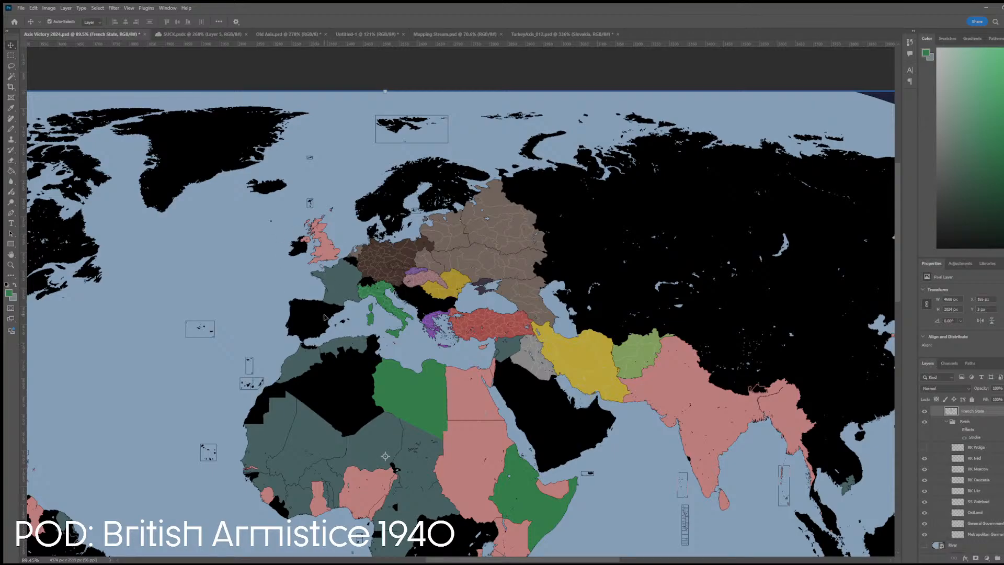
pyautogui.click(391, 264)
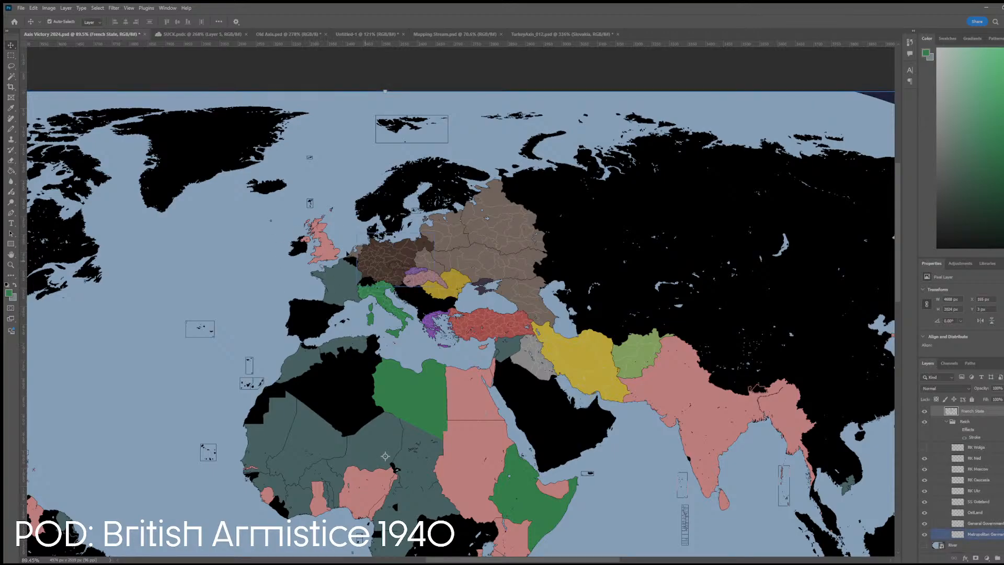
pyautogui.click(323, 228)
pyautogui.click(469, 253)
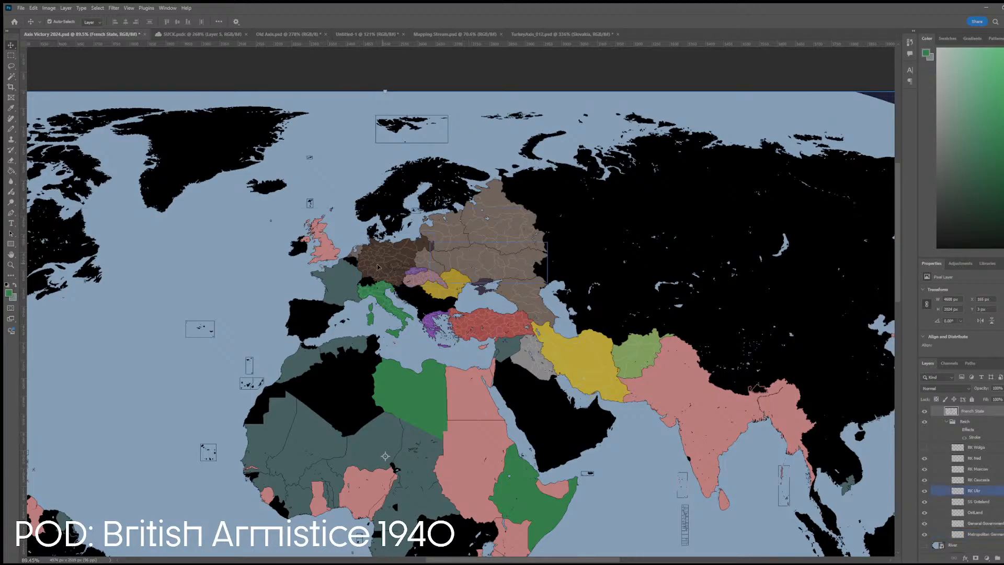
pyautogui.click(450, 255)
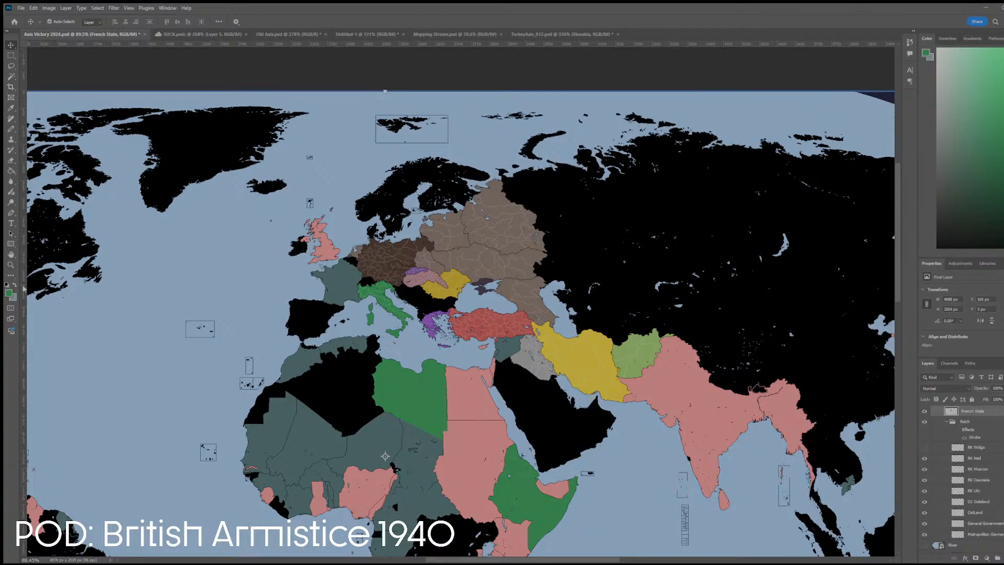
pyautogui.scroll(5, 360, 264)
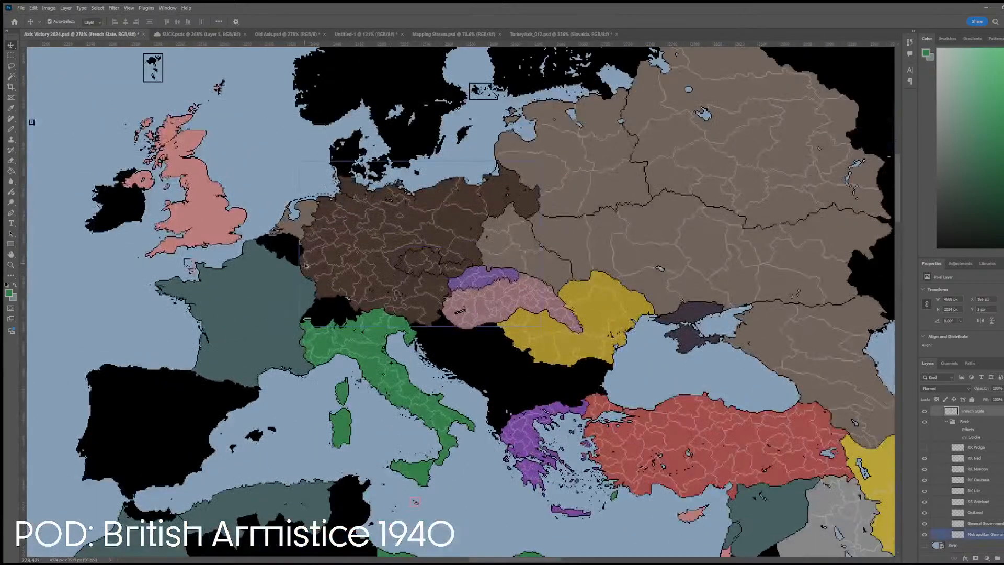
pyautogui.scroll(-5, 306, 265)
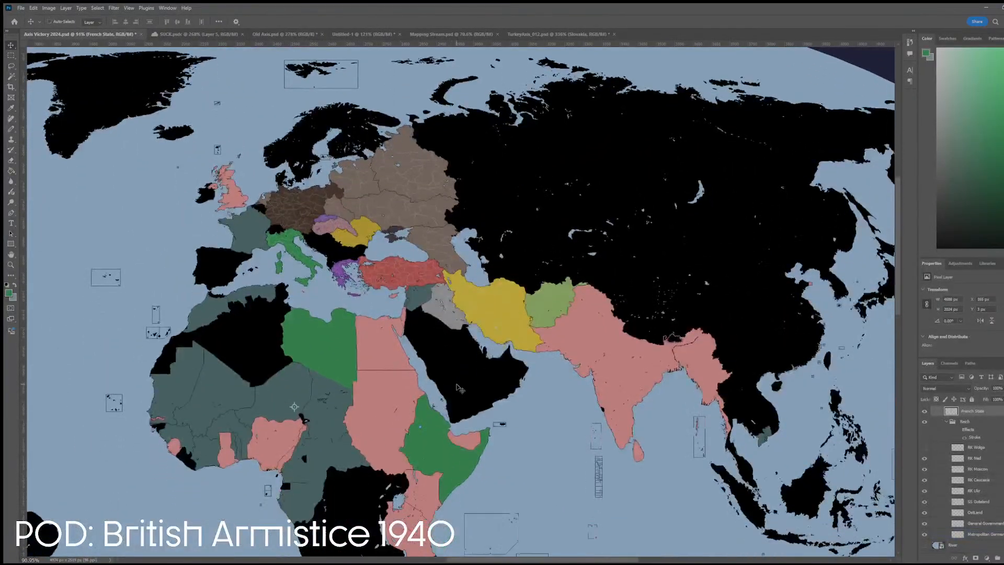
pyautogui.scroll(-4, 458, 388)
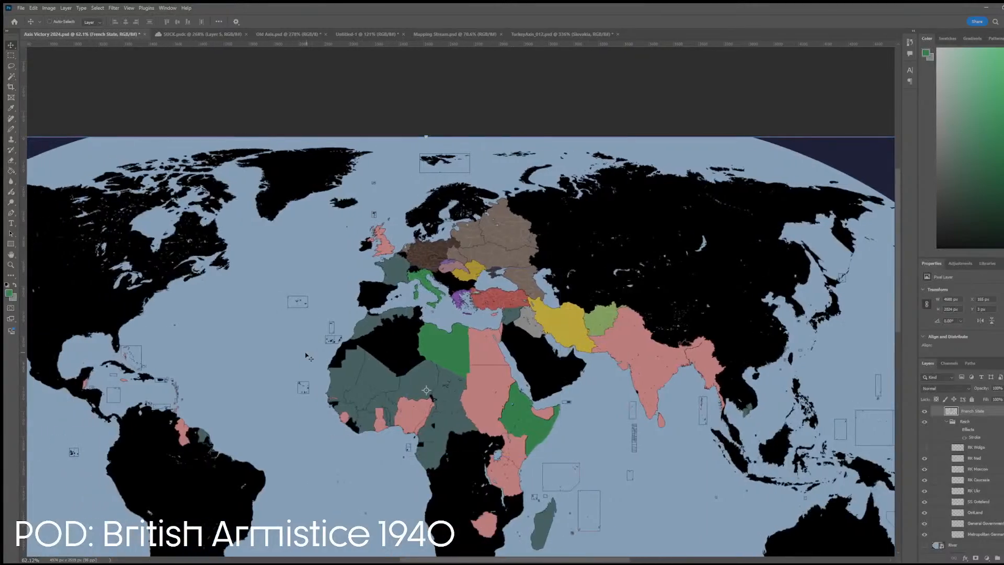
pyautogui.moveTo(309, 357); pyautogui.dragTo(366, 351)
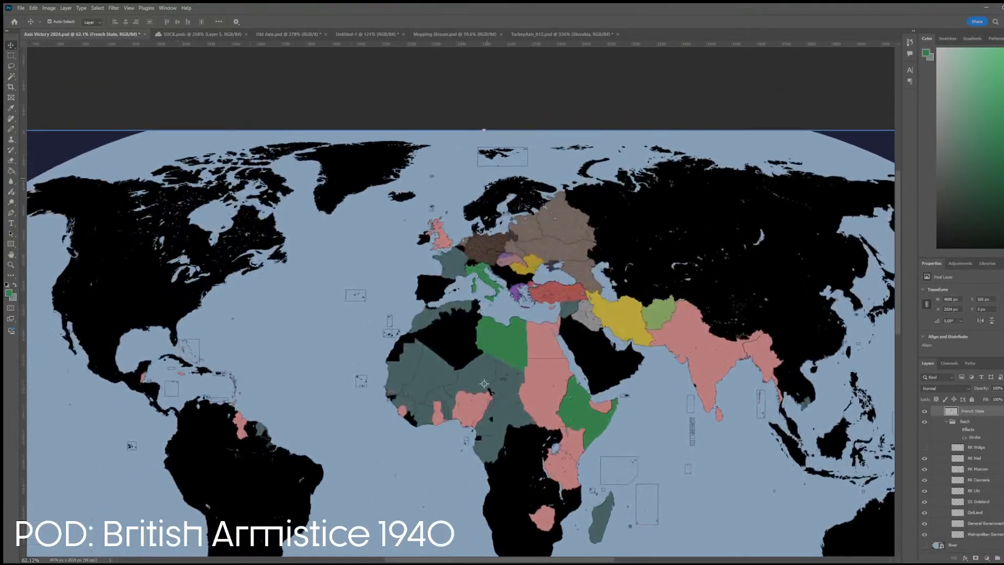
# - Switch to the TurkeyAxis_012.psd document and view its whole world map
pyautogui.click(562, 34)
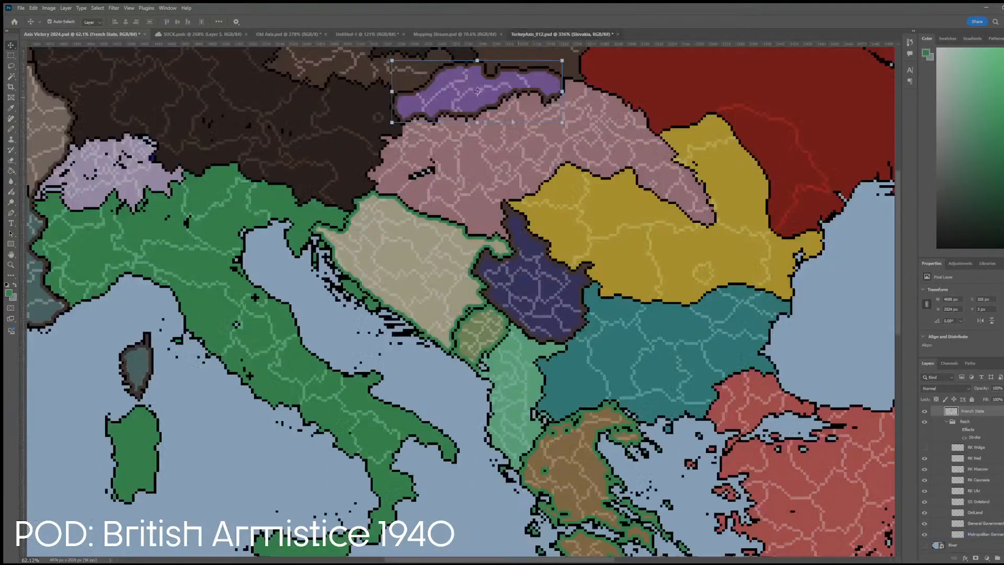
pyautogui.scroll(-10, 402, 273)
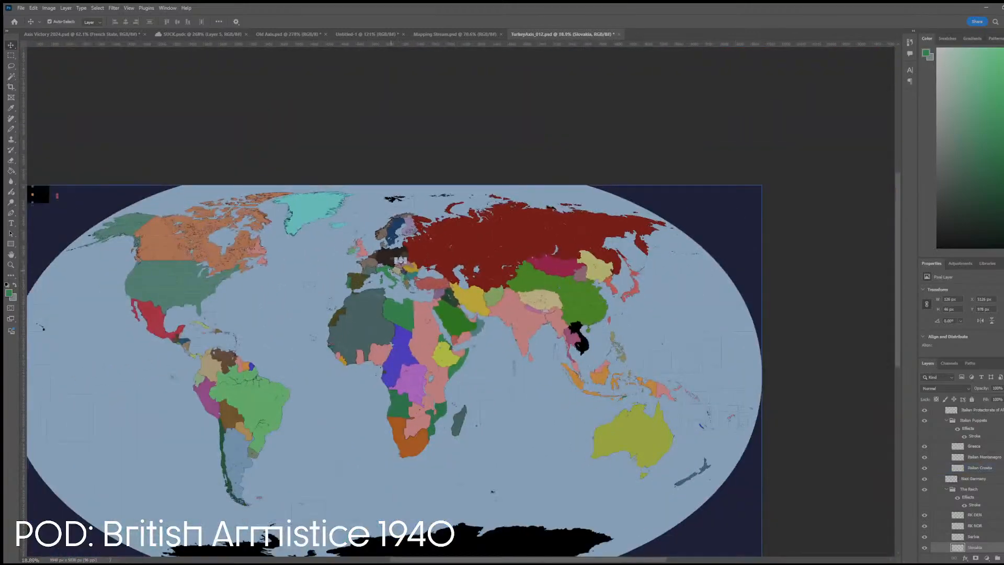
# - Check the extent of the USSR and Britain layers, briefly hiding the Britain layer and showing it again
pyautogui.click(513, 245)
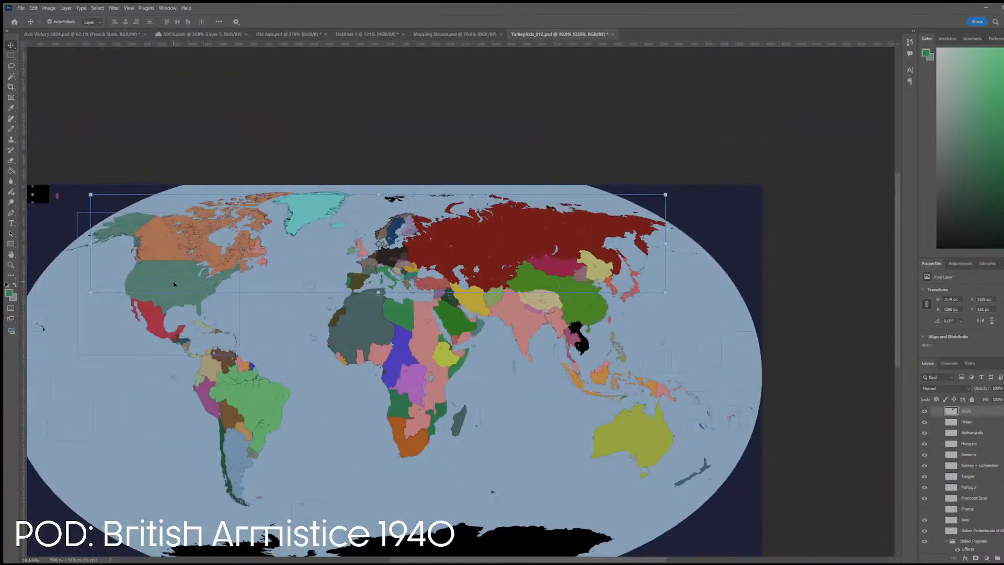
pyautogui.click(194, 246)
pyautogui.click(116, 229)
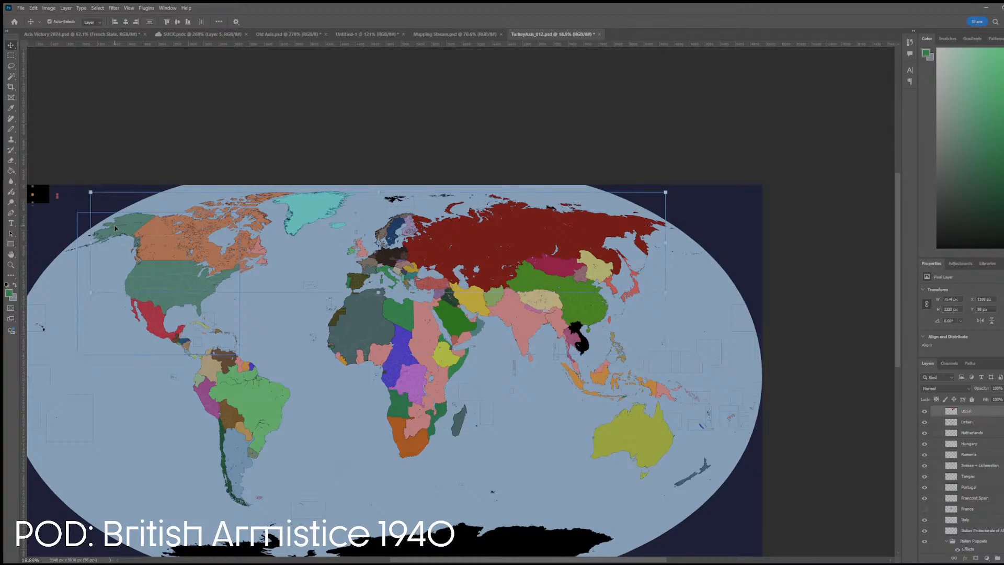
pyautogui.scroll(1, 972, 449)
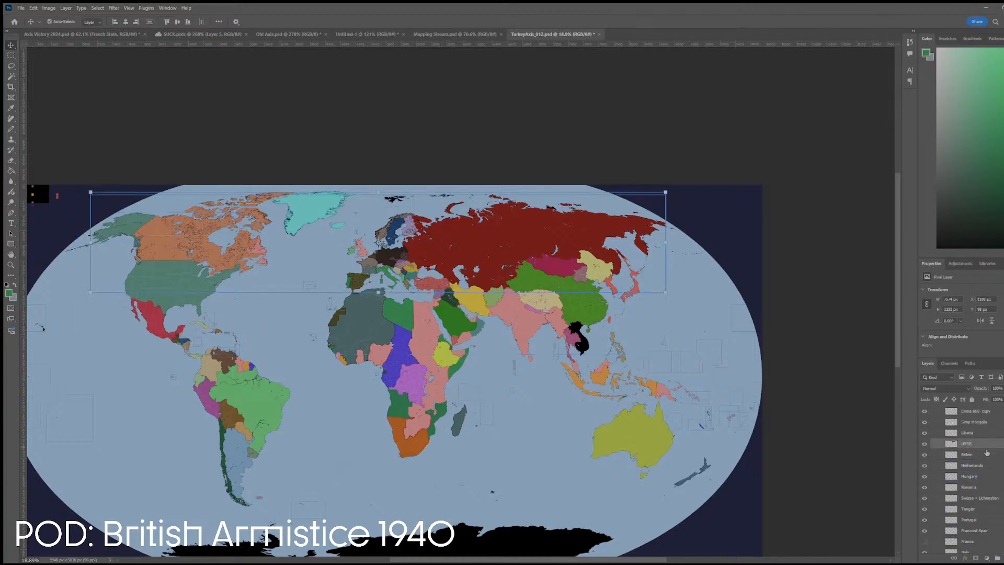
pyautogui.click(977, 454)
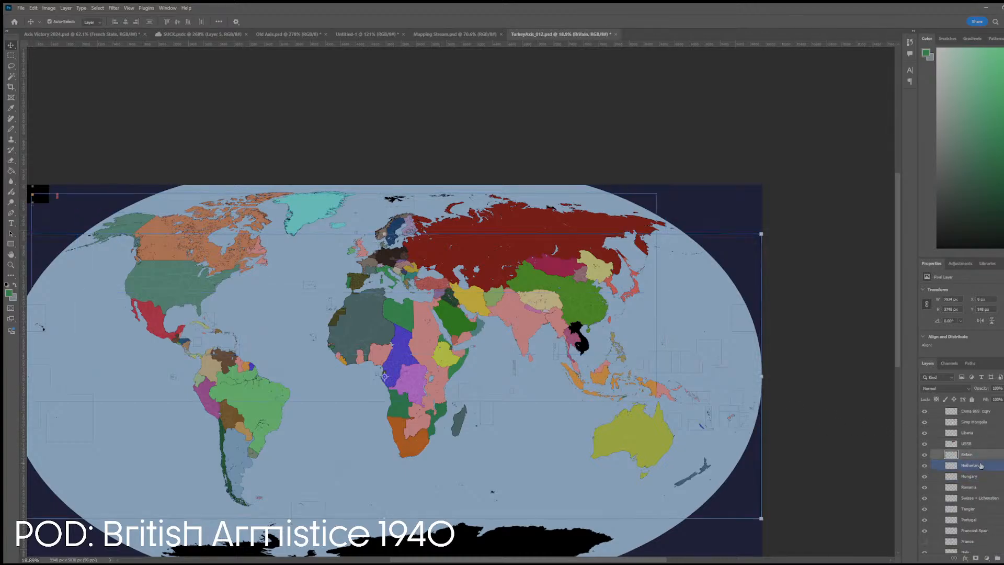
pyautogui.click(924, 454)
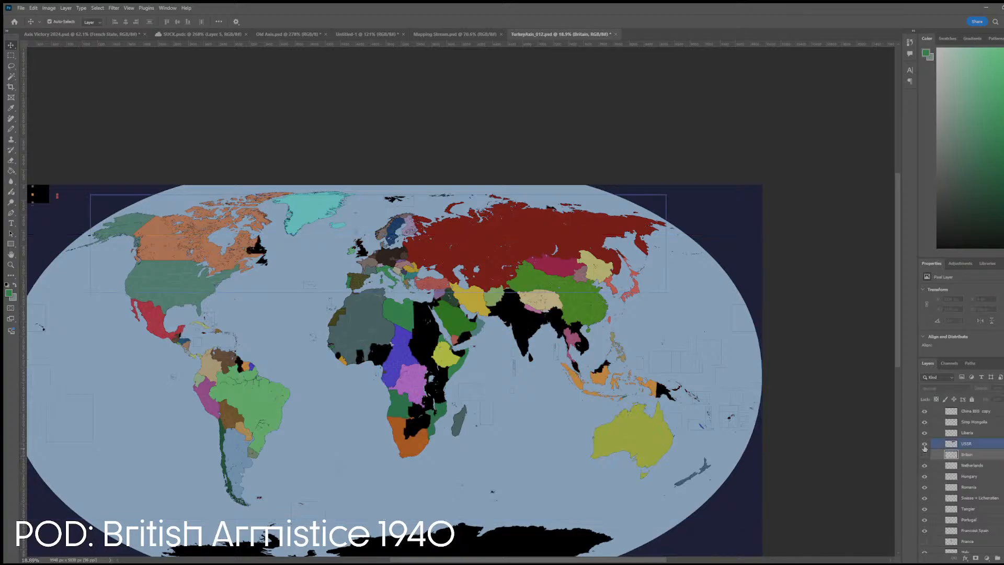
pyautogui.click(924, 451)
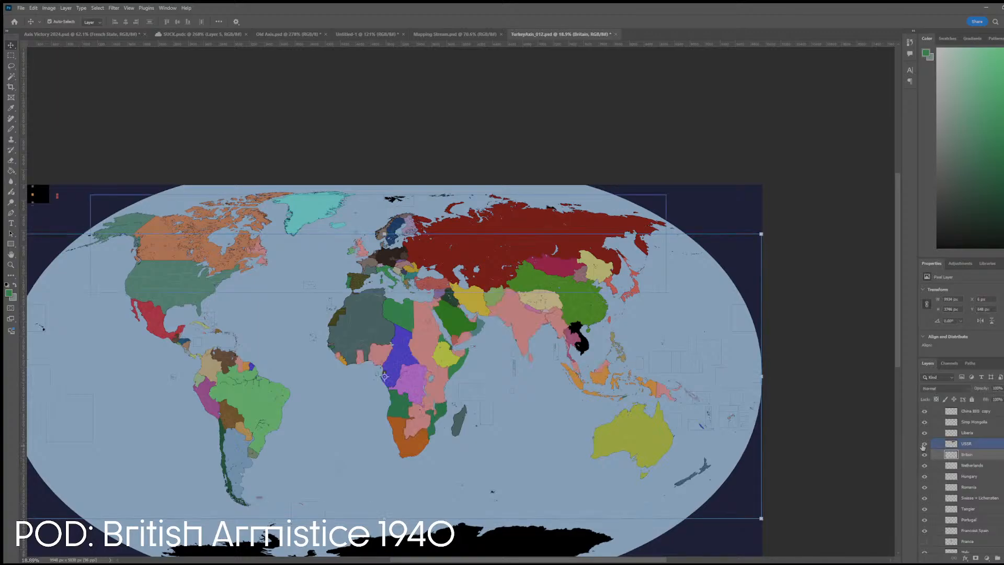
# - Inspect the Mongolia layer by zooming to it and isolating it, then restore the other layers
pyautogui.click(977, 427)
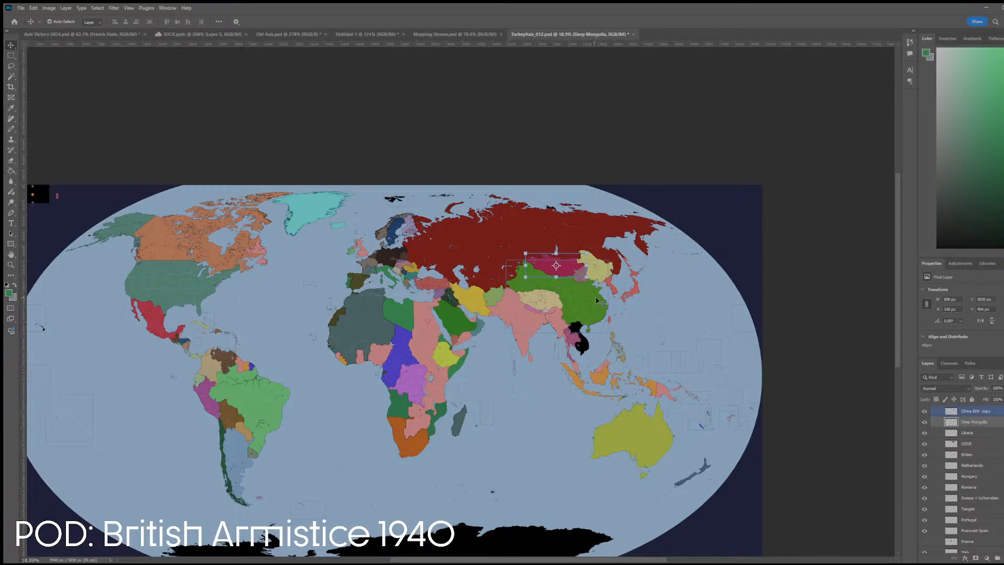
pyautogui.keyDown('alt'); pyautogui.click(952, 424); pyautogui.keyUp('alt')
pyautogui.keyDown('alt'); pyautogui.click(924, 423); pyautogui.keyUp('alt')
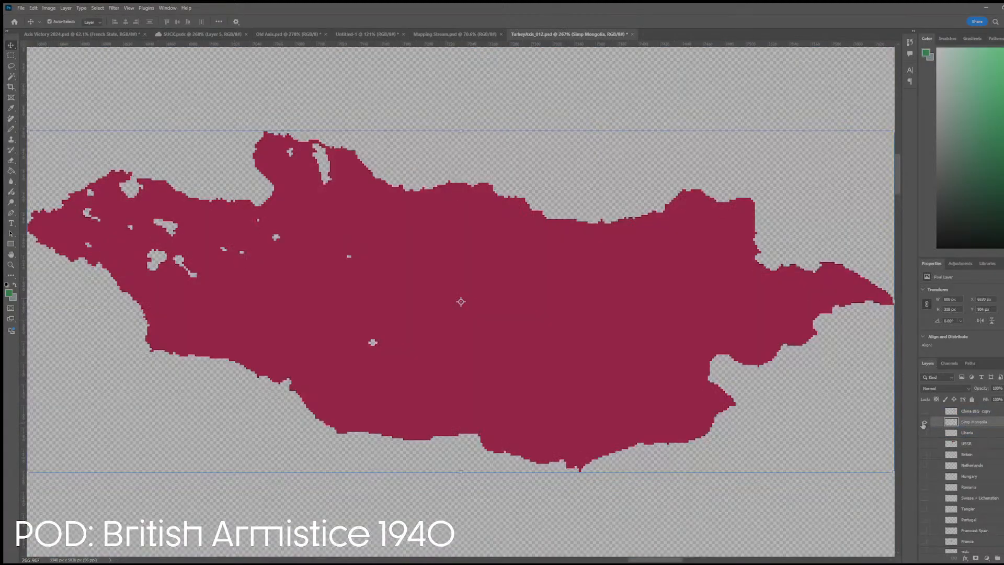
pyautogui.keyDown('alt'); pyautogui.click(924, 423); pyautogui.keyUp('alt')
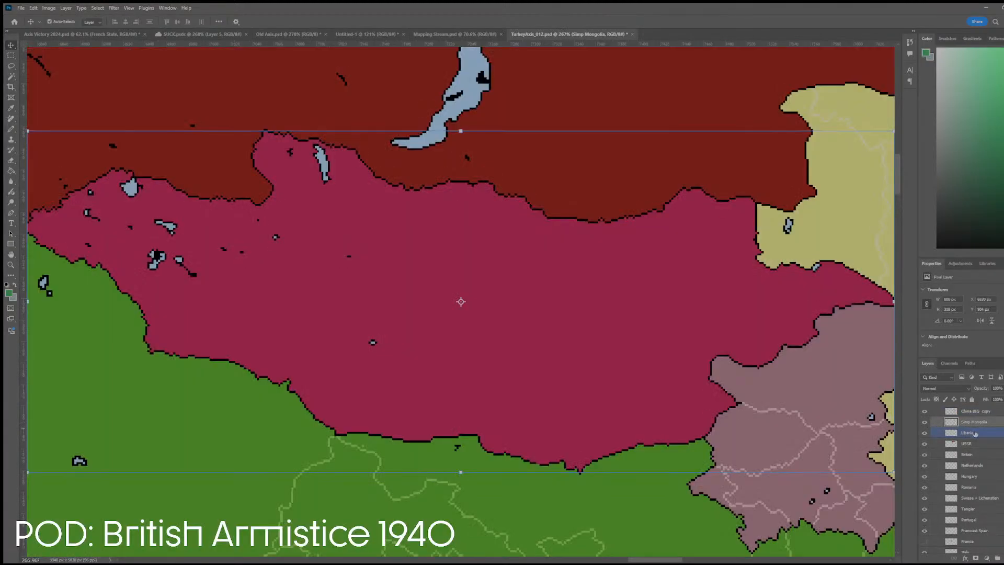
# - Inspect the China BIG copy layer in isolation and restore the visibility of all other layers
pyautogui.click(974, 411)
pyautogui.scroll(-1, 684, 398)
pyautogui.scroll(-4, 684, 399)
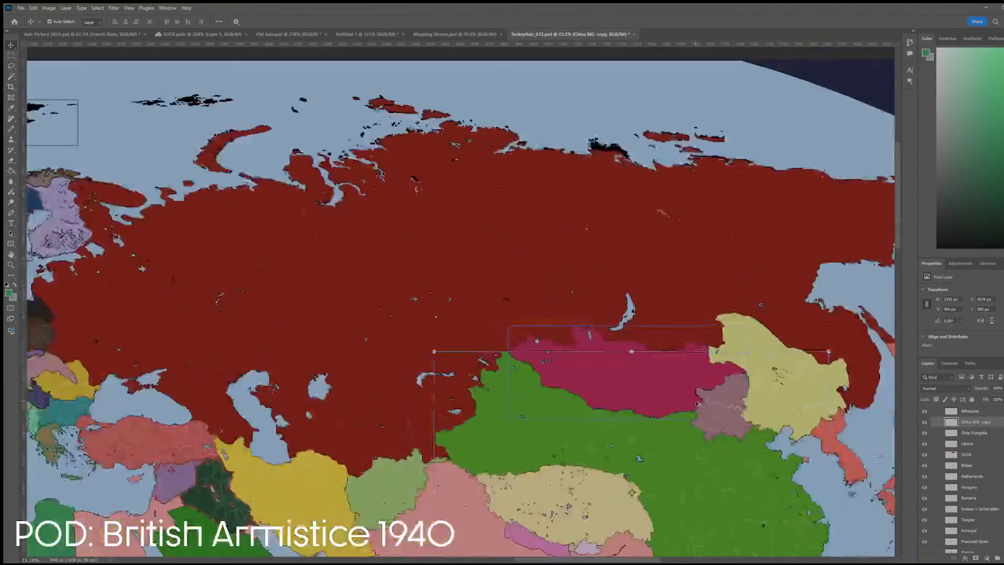
pyautogui.keyDown('alt'); pyautogui.click(951, 422); pyautogui.keyUp('alt')
pyautogui.keyDown('alt'); pyautogui.click(924, 422); pyautogui.keyUp('alt')
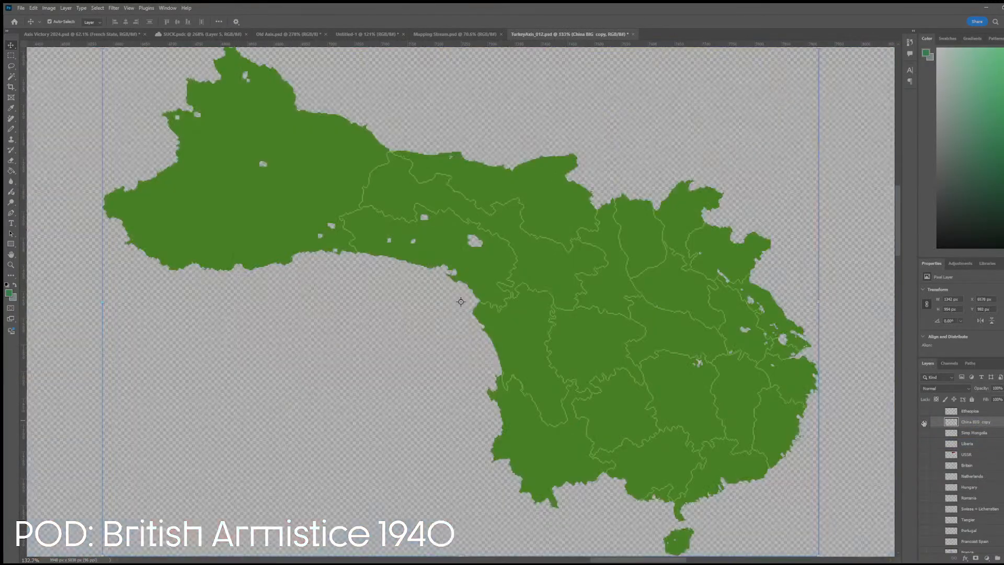
pyautogui.keyDown('alt'); pyautogui.click(924, 423); pyautogui.keyUp('alt')
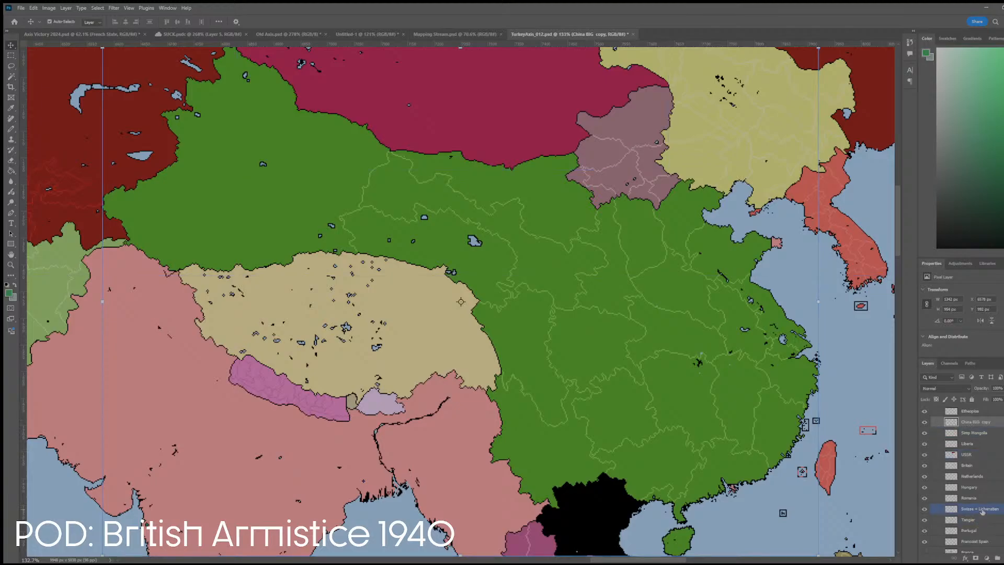
# - Examine the extent of the Switzerland and Liechtenstein, Tangier and Portugal layers on the map
pyautogui.keyDown('alt'); pyautogui.click(951, 510); pyautogui.keyUp('alt')
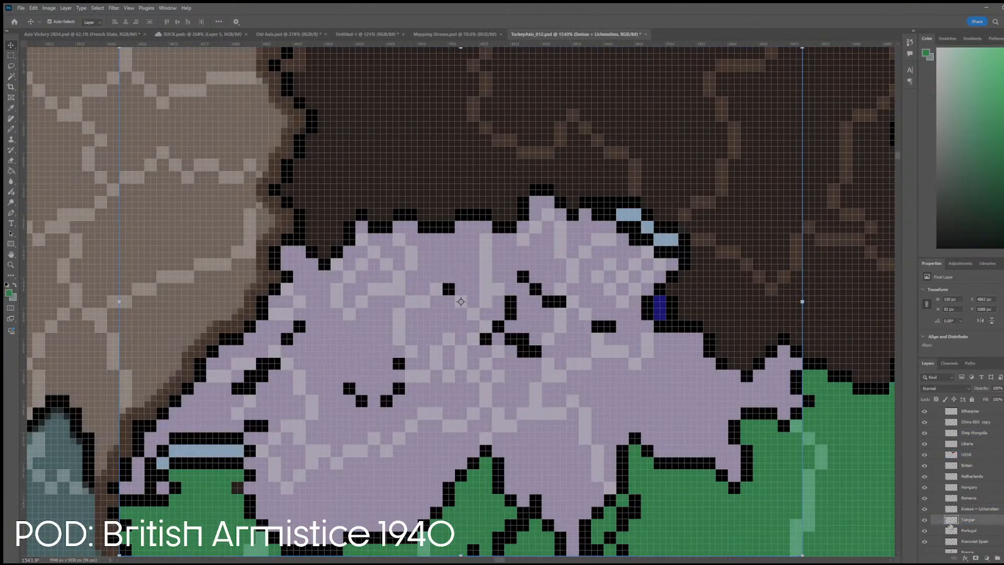
pyautogui.keyDown('alt'); pyautogui.click(950, 520); pyautogui.keyUp('alt')
pyautogui.keyDown('alt'); pyautogui.click(951, 531); pyautogui.keyUp('alt')
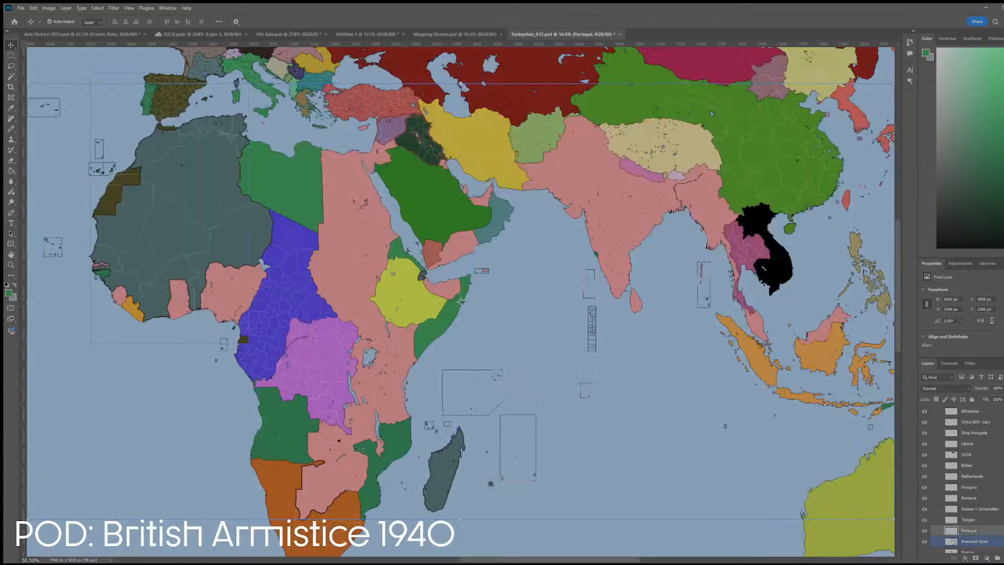
pyautogui.click(951, 542)
pyautogui.scroll(-1, 972, 539)
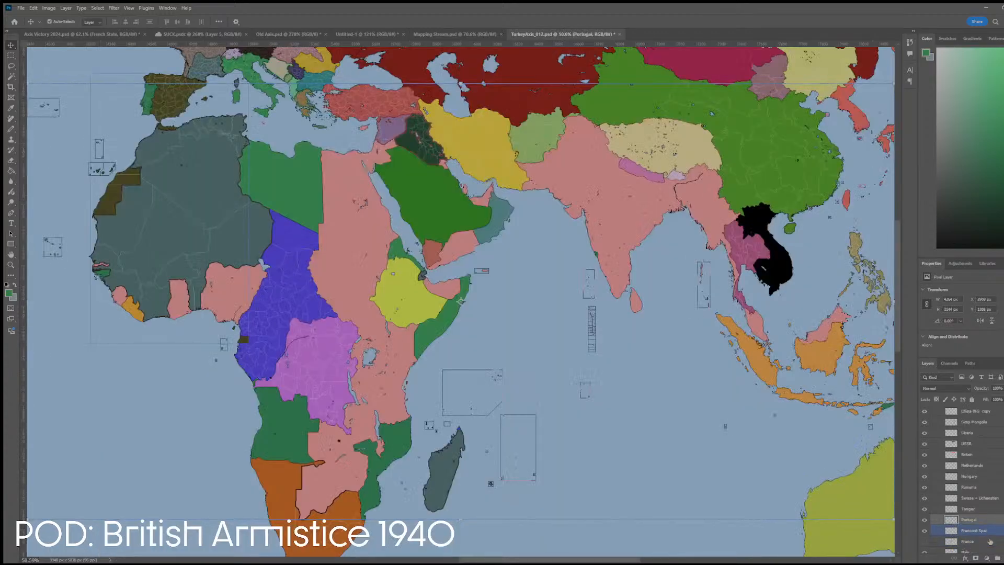
# - Compare the map with Axis Victory 2024.psd and return to the TurkeyAxis_012.psd document
pyautogui.keyDown('ctrl'); pyautogui.click(973, 520); pyautogui.keyUp('ctrl')
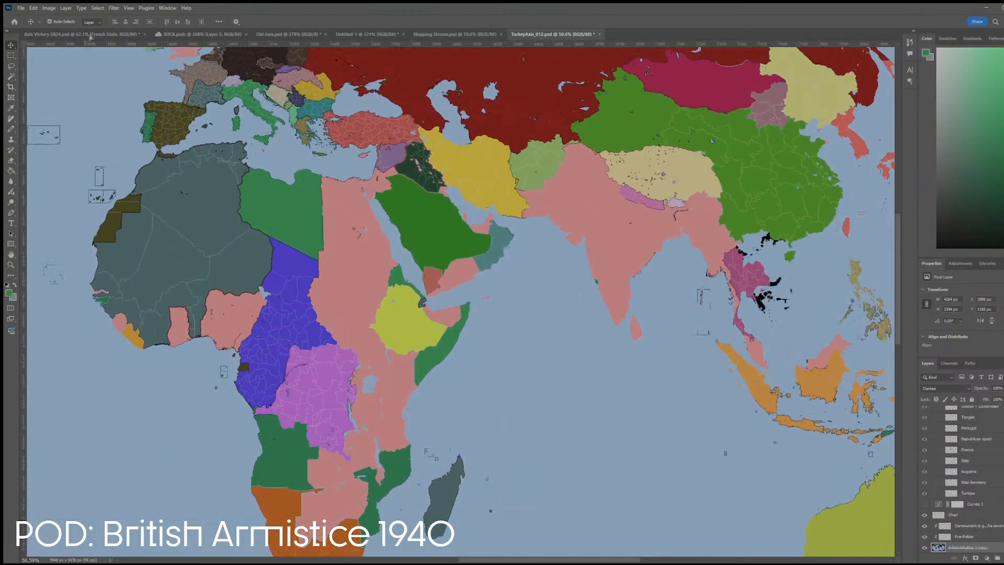
pyautogui.click(91, 35)
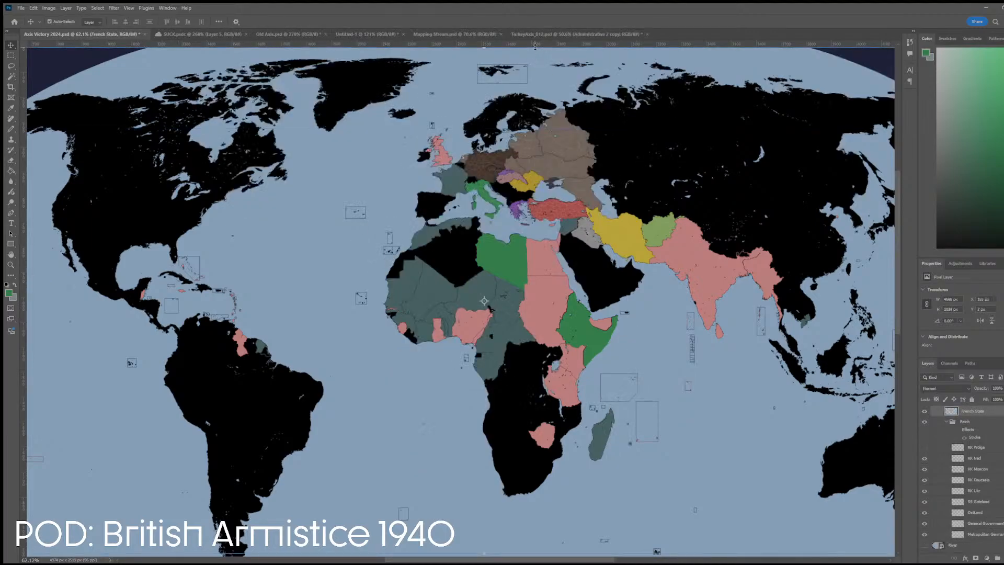
pyautogui.click(596, 34)
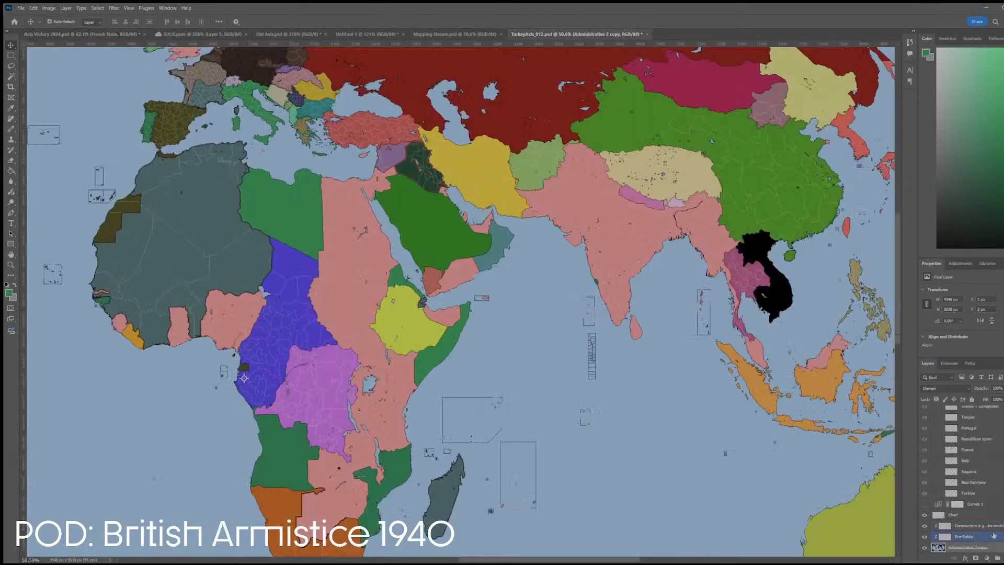
# - Copy the Saudi Arabia, Portugal and Francoist Spain layers into the Axis Victory 2024.psd document
pyautogui.click(401, 208)
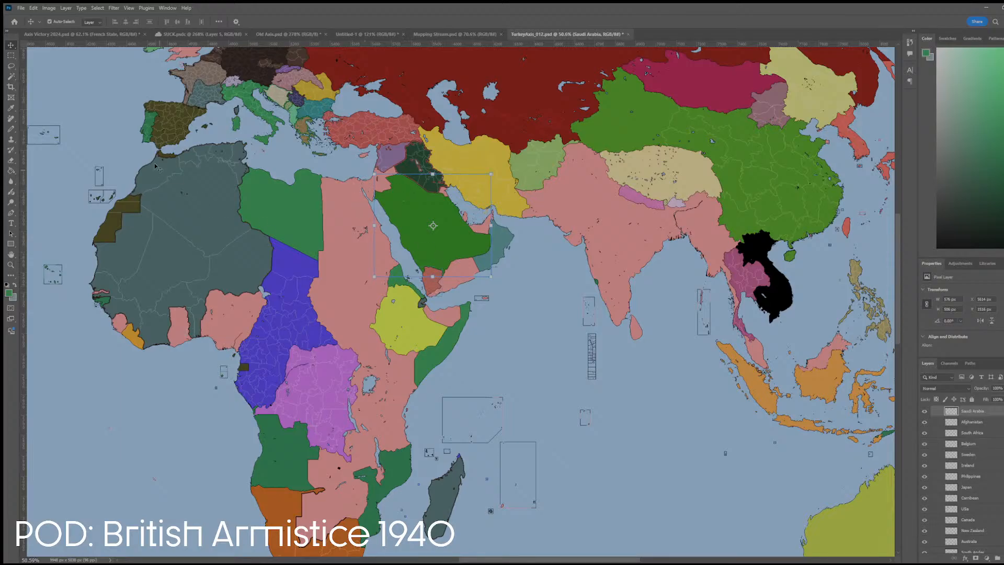
pyautogui.keyDown('shift'); pyautogui.click(147, 134); pyautogui.keyUp('shift')
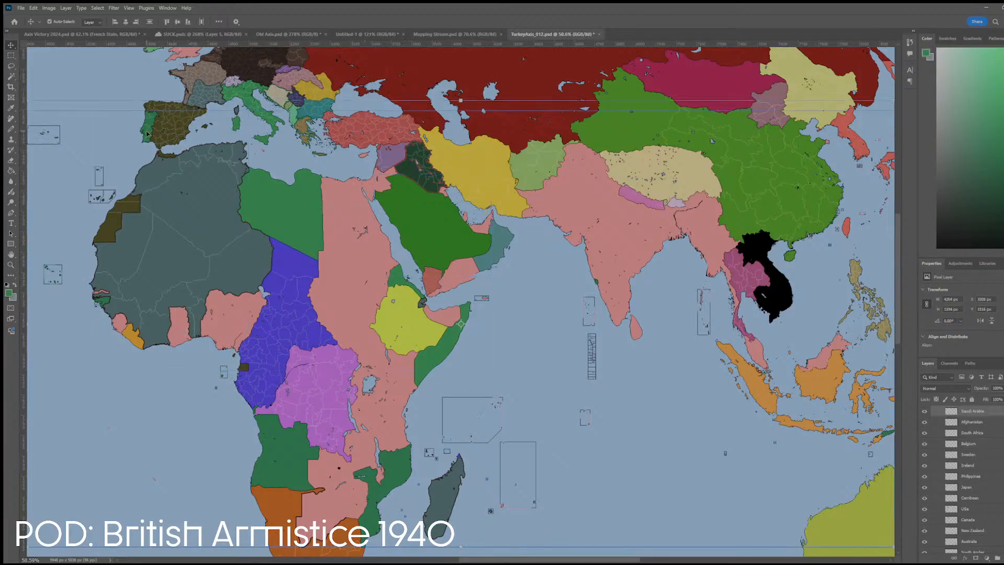
pyautogui.click(441, 244)
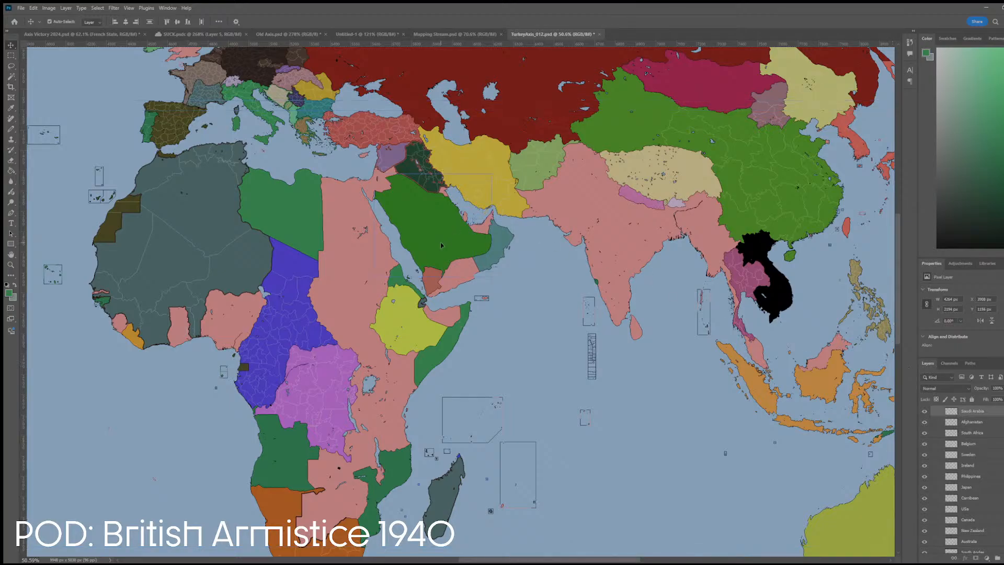
pyautogui.click(81, 33)
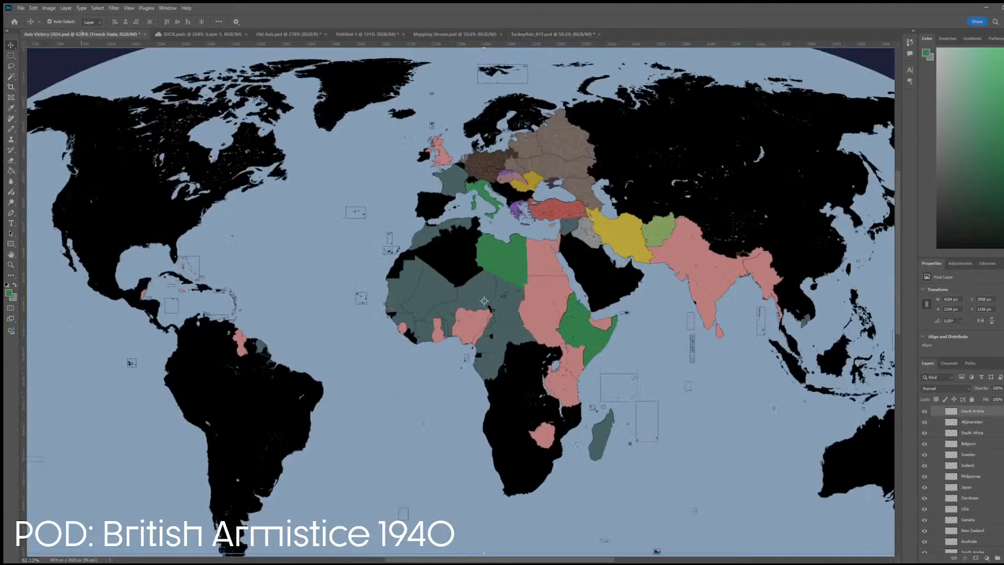
pyautogui.hotkey('ctrl', 'v')
# - Scale the pasted Saudi Arabia, Portugal and Francoist Spain layers to 50% of their size
pyautogui.hotkey('ctrl', 't')
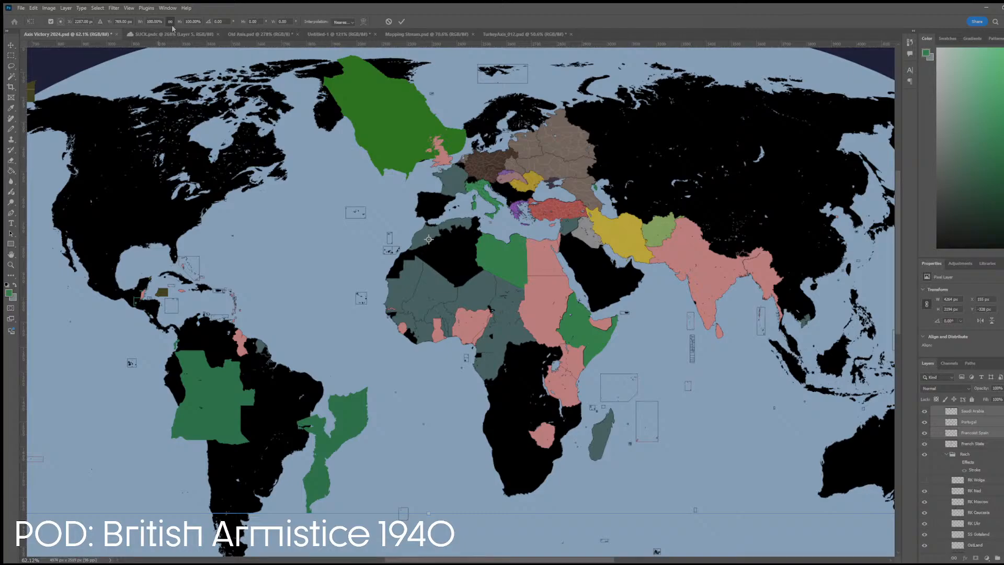
pyautogui.click(152, 21)
pyautogui.write('50')
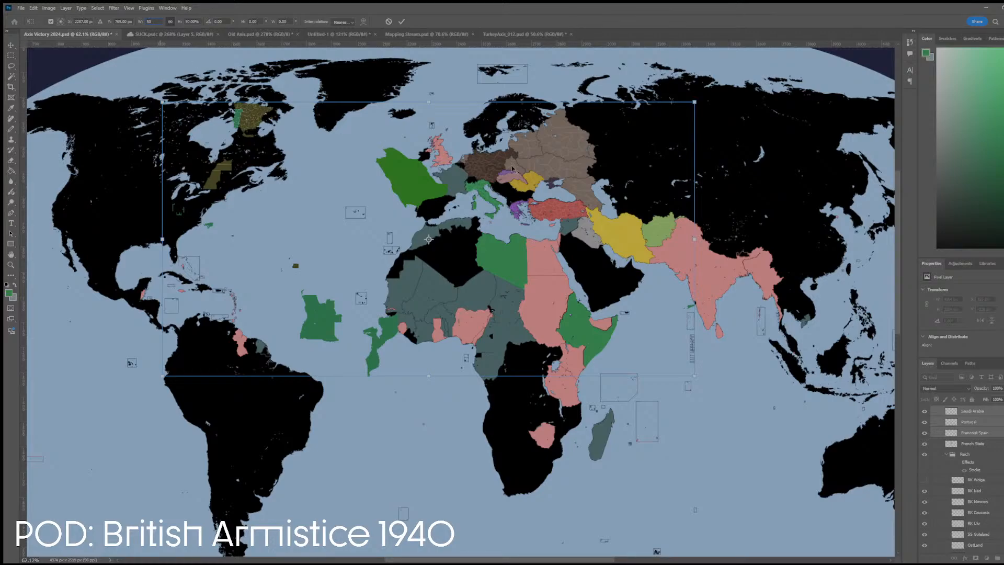
pyautogui.press('Return')
# - Move the scaled layers so Saudi Arabia and Iberia fit their outlines on the world map, and apply the transform
pyautogui.moveTo(413, 180); pyautogui.dragTo(594, 265)
pyautogui.scroll(10, 594, 265)
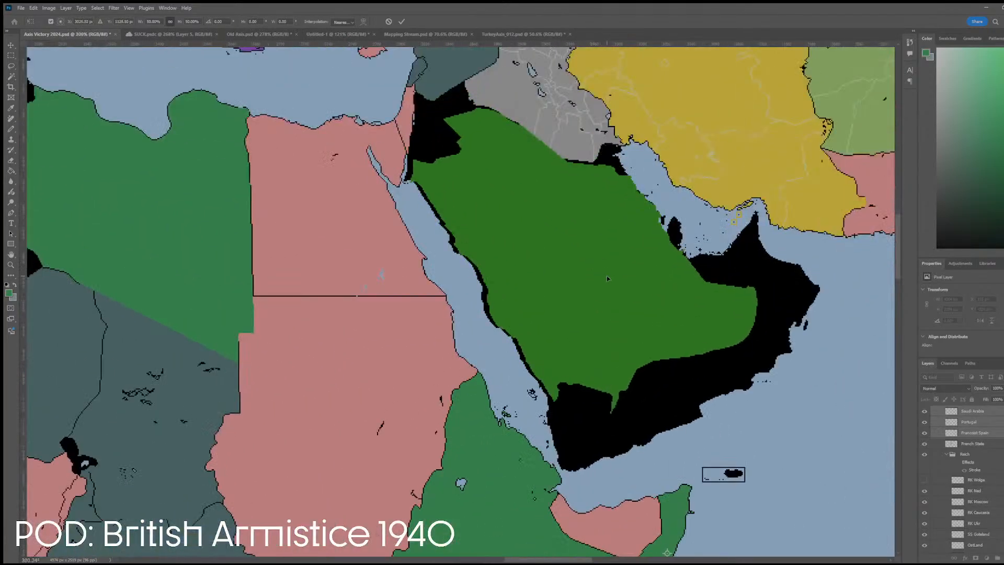
pyautogui.moveTo(606, 277); pyautogui.dragTo(603, 279)
pyautogui.press('Up')
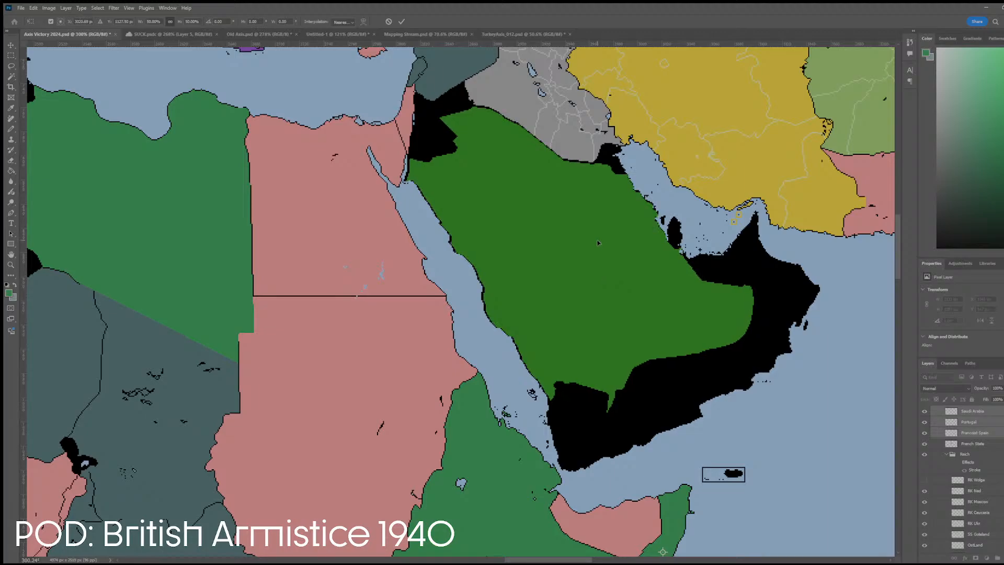
pyautogui.press('Left')
pyautogui.press('Left')
pyautogui.press('Up')
pyautogui.press('Up')
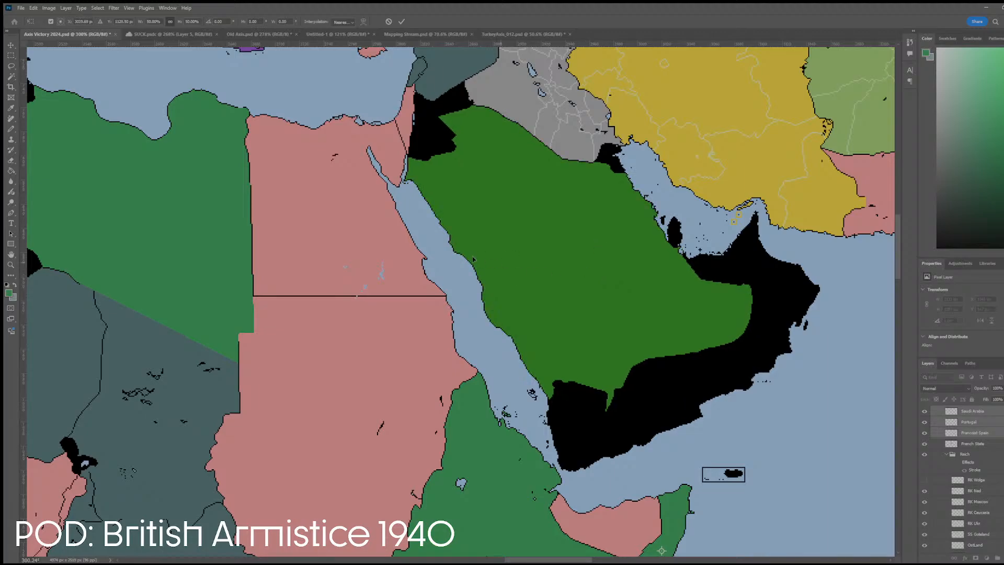
pyautogui.scroll(-5, 463, 271)
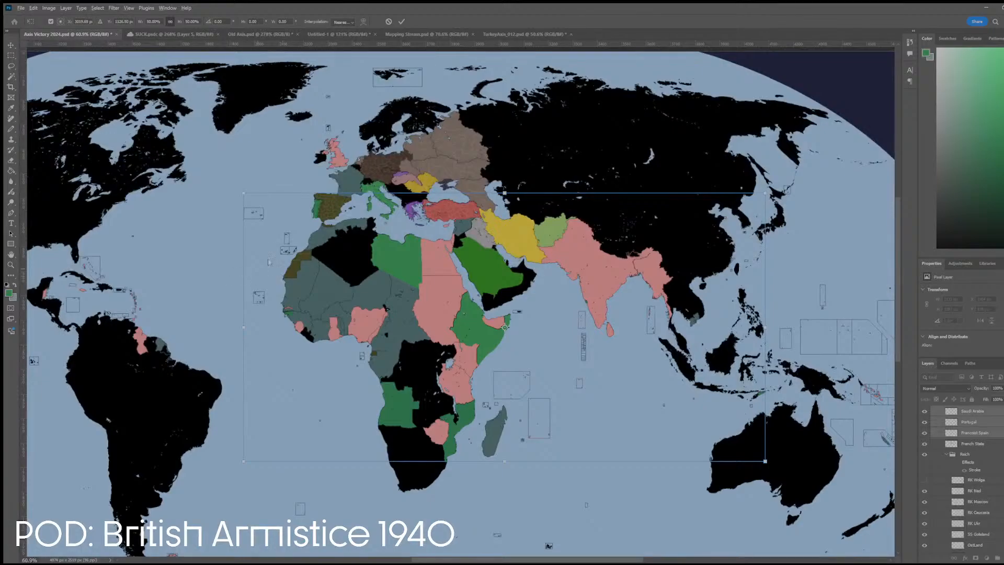
pyautogui.scroll(8, 315, 218)
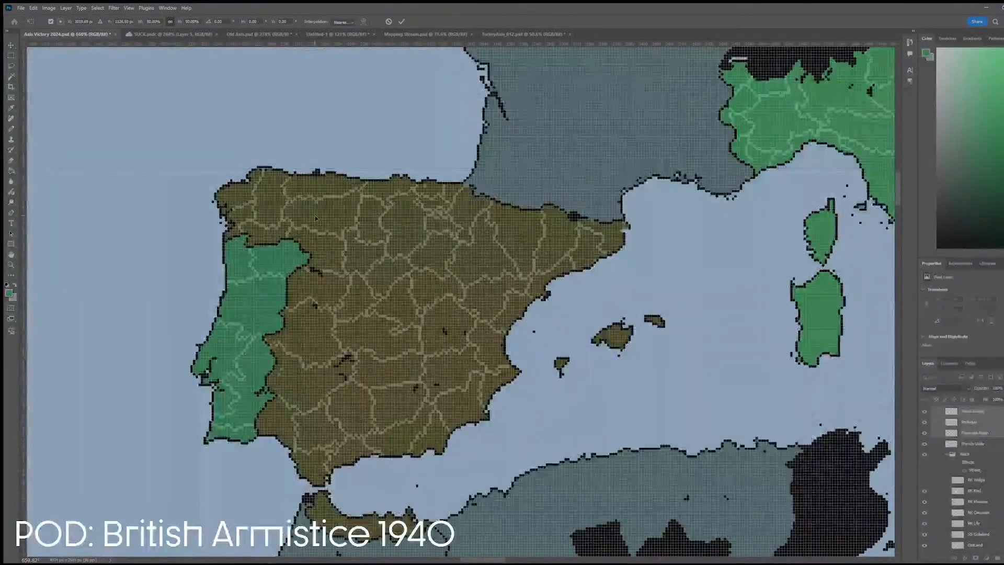
pyautogui.press('Return')
# - Erase stray pixels of the Francoist Spain layer along the Pyrenees border and its Mediterranean end with a very small eraser
pyautogui.click(571, 191)
pyautogui.scroll(3, 571, 191)
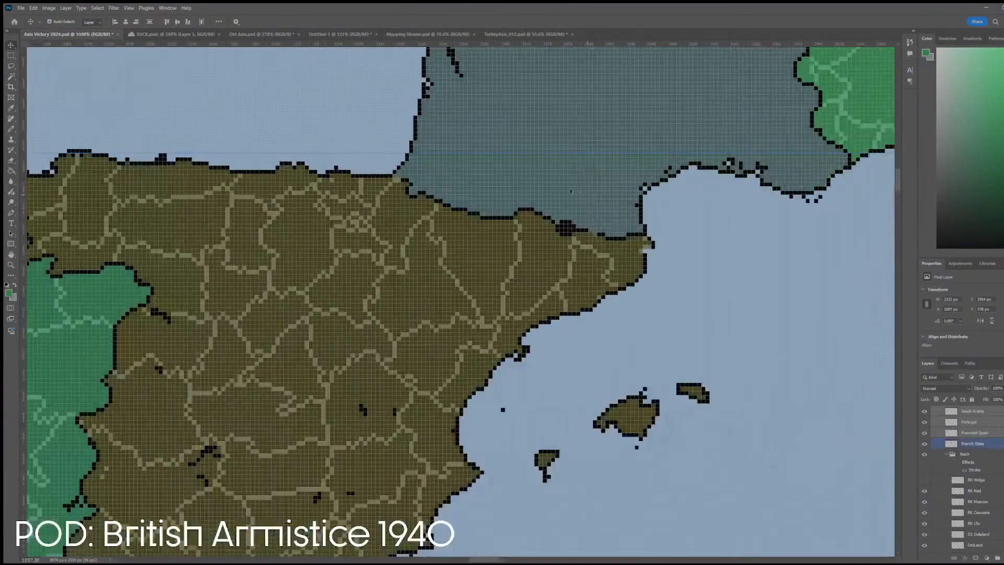
pyautogui.scroll(2, 535, 170)
pyautogui.press('w')
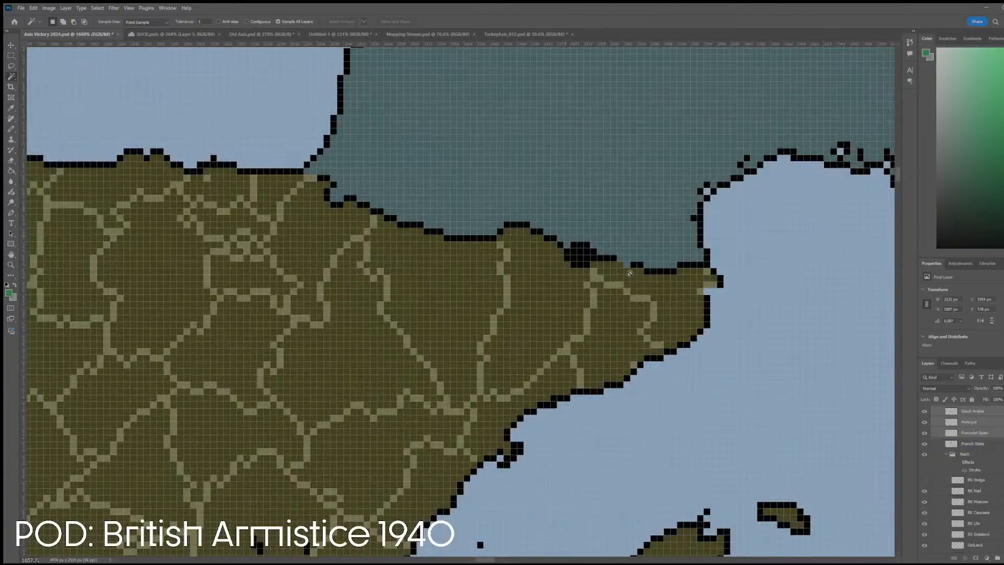
pyautogui.click(974, 432)
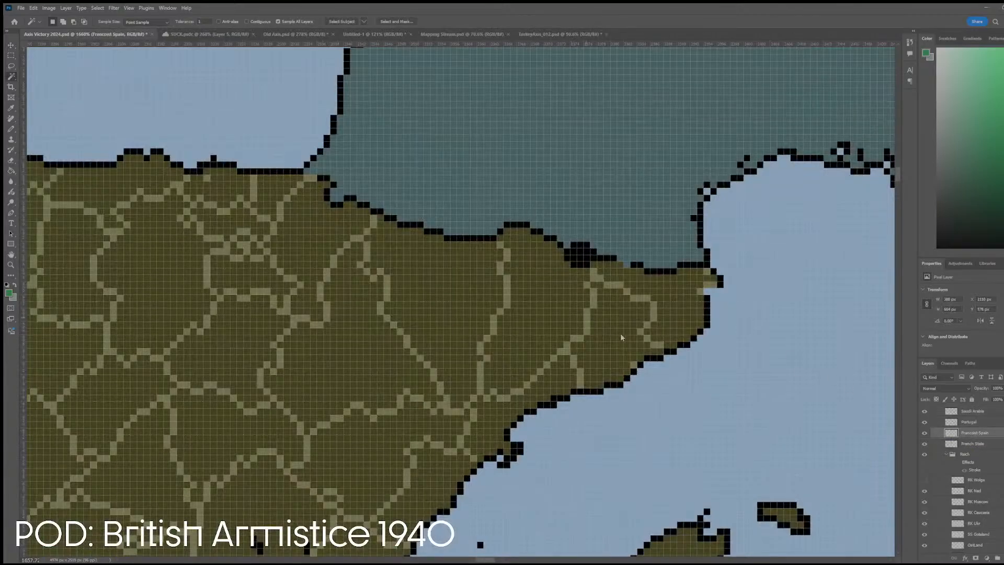
pyautogui.press('e')
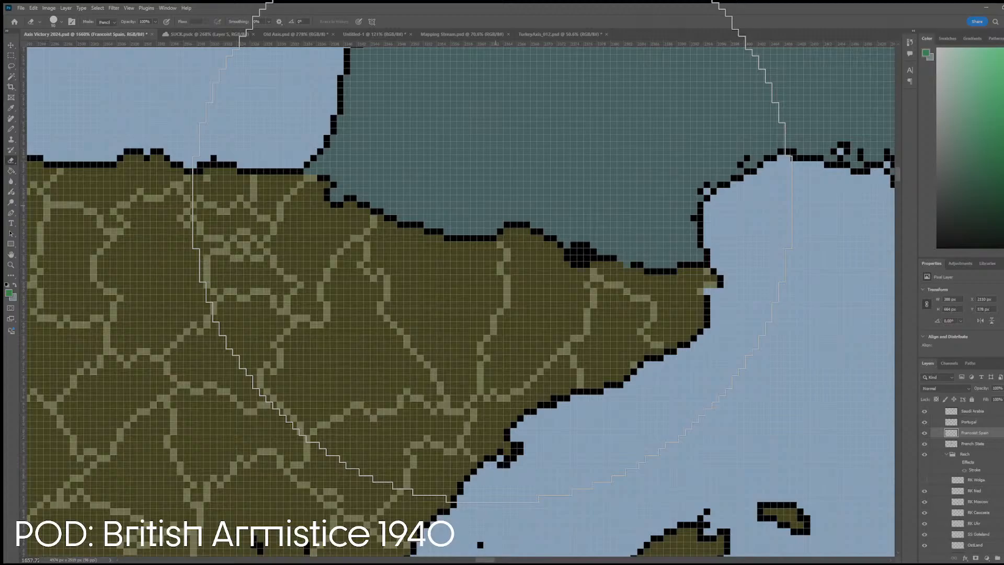
pyautogui.press('[')
pyautogui.press('[')
pyautogui.press('[')
pyautogui.press('[')
pyautogui.press('[')
pyautogui.press('[')
pyautogui.press('[')
pyautogui.press('[')
pyautogui.press('[')
pyautogui.press('[')
pyautogui.press('[')
pyautogui.press('[')
pyautogui.press('[')
pyautogui.press('[')
pyautogui.press('[')
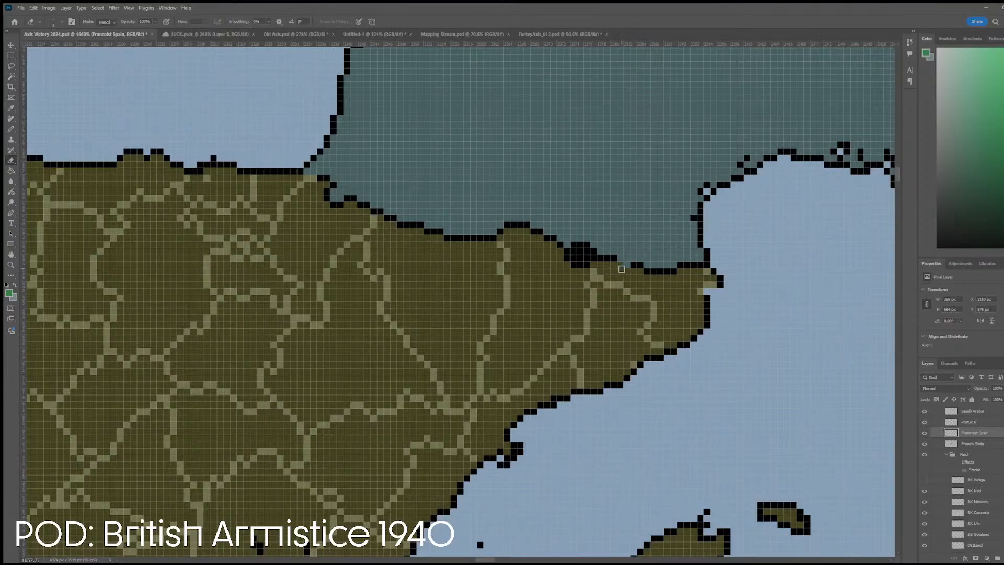
pyautogui.scroll(2, 621, 269)
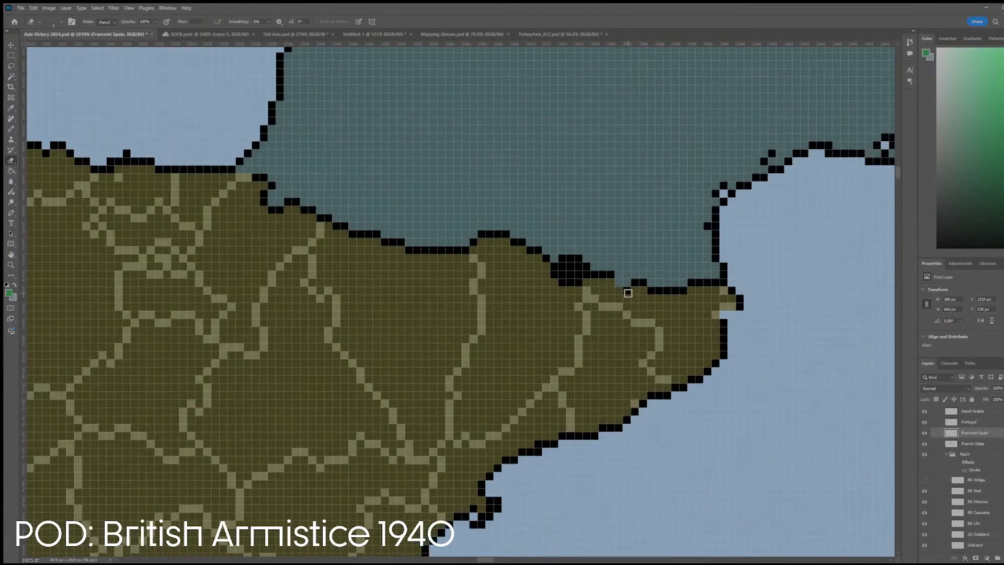
pyautogui.moveTo(627, 292); pyautogui.dragTo(618, 286)
pyautogui.moveTo(253, 177); pyautogui.dragTo(237, 177)
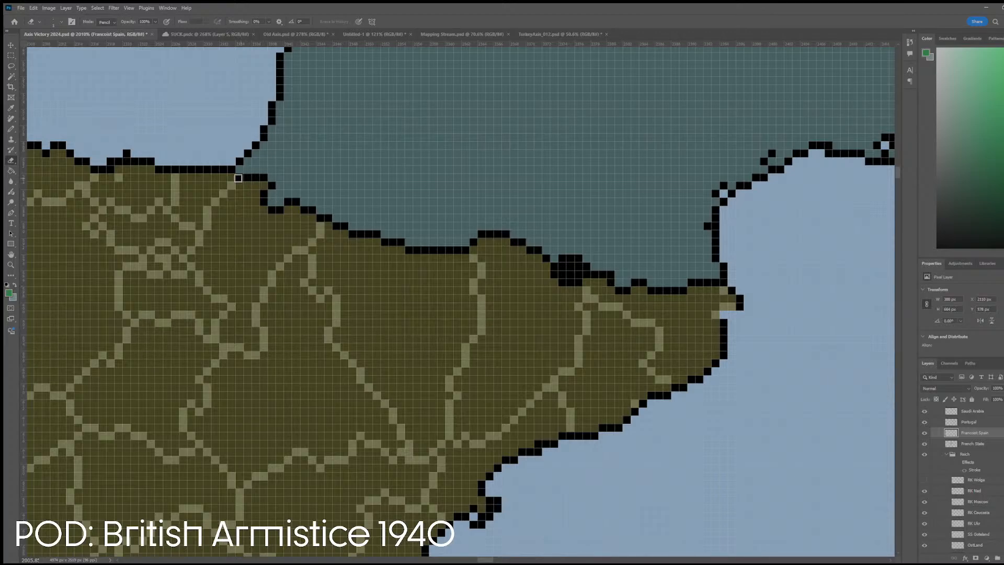
pyautogui.moveTo(737, 305); pyautogui.dragTo(720, 305)
pyautogui.click(715, 313)
pyautogui.scroll(-3, 577, 303)
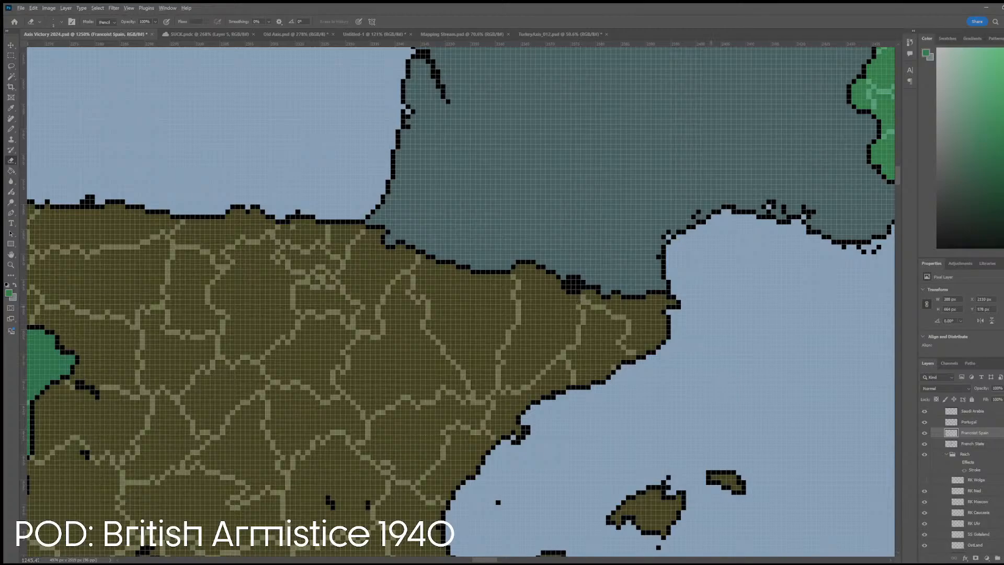
# - Go to the TurkeyAxis_012.psd document, hide the displayed scenario's layer group and show the War Division group instead
pyautogui.scroll(-10, 579, 300)
pyautogui.scroll(-5, 709, 311)
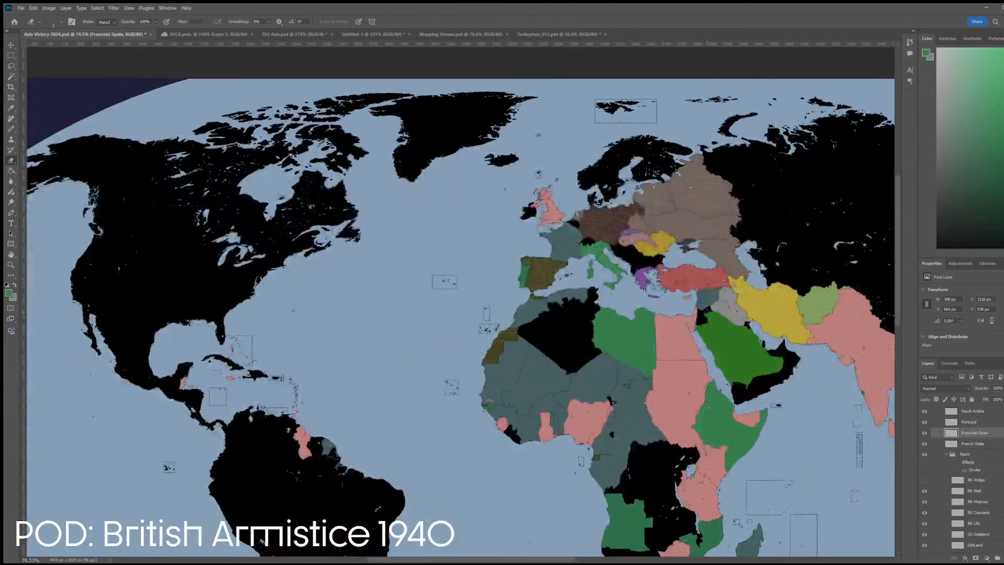
pyautogui.click(198, 35)
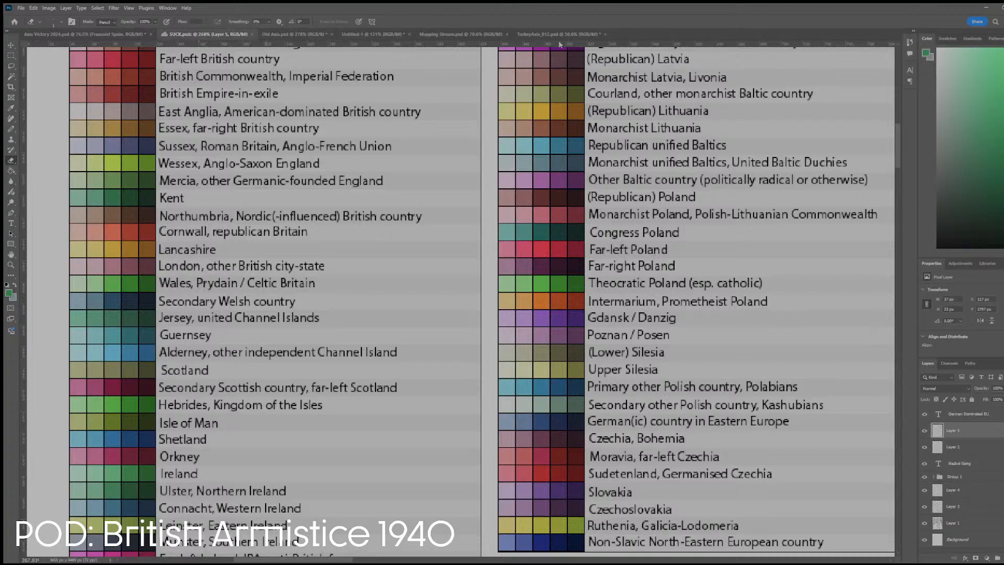
pyautogui.click(560, 34)
pyautogui.press('v')
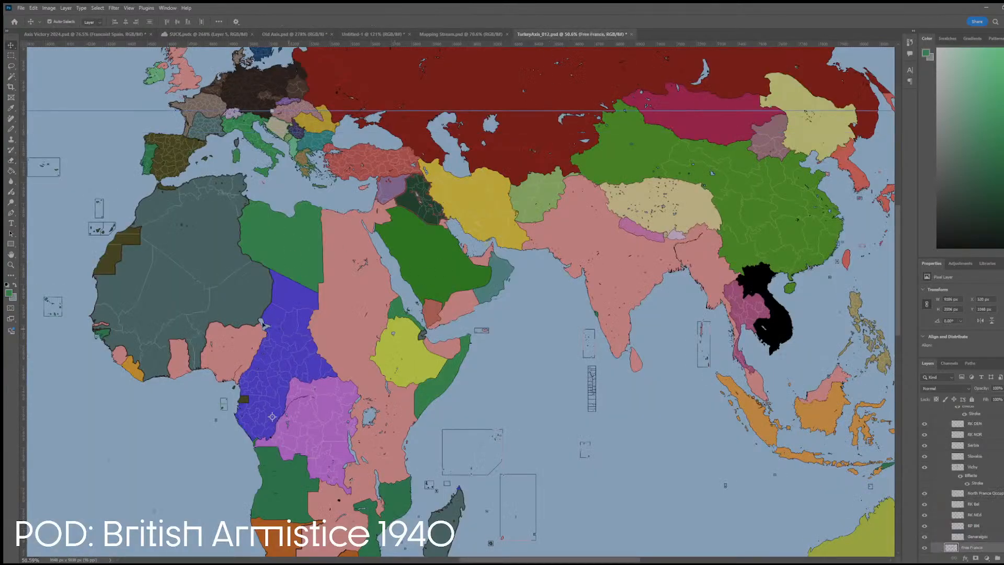
pyautogui.click(213, 235)
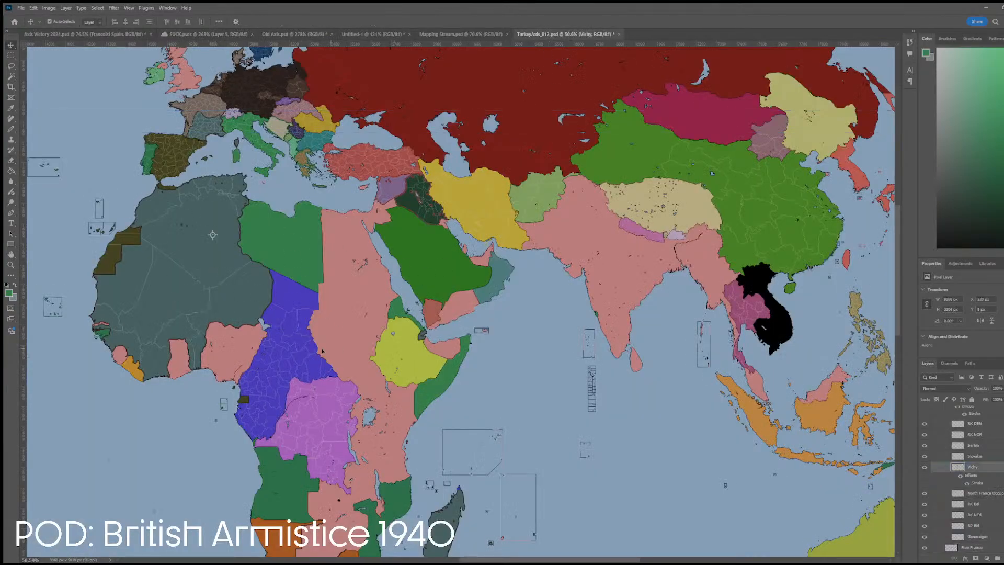
pyautogui.click(301, 347)
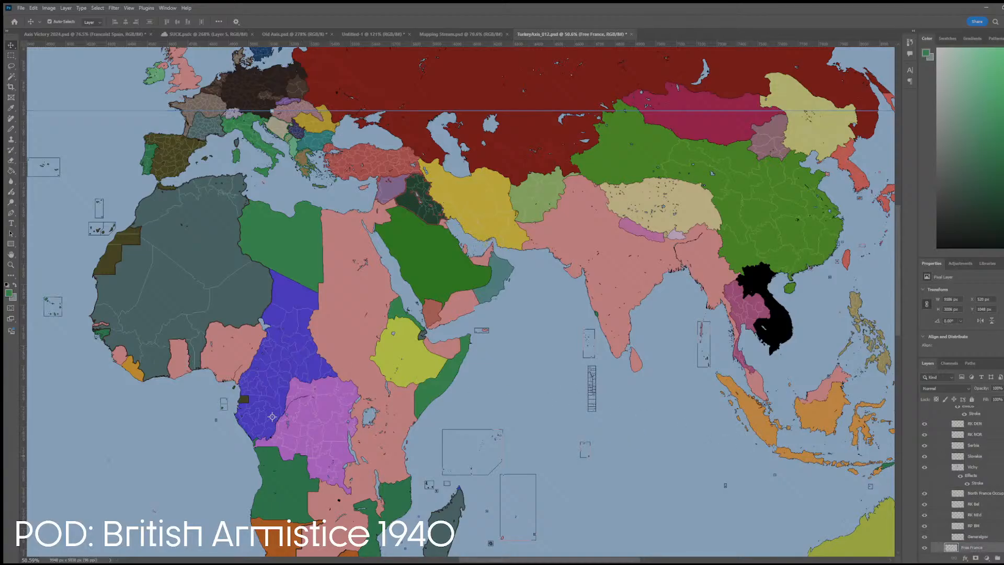
pyautogui.scroll(-10, 962, 481)
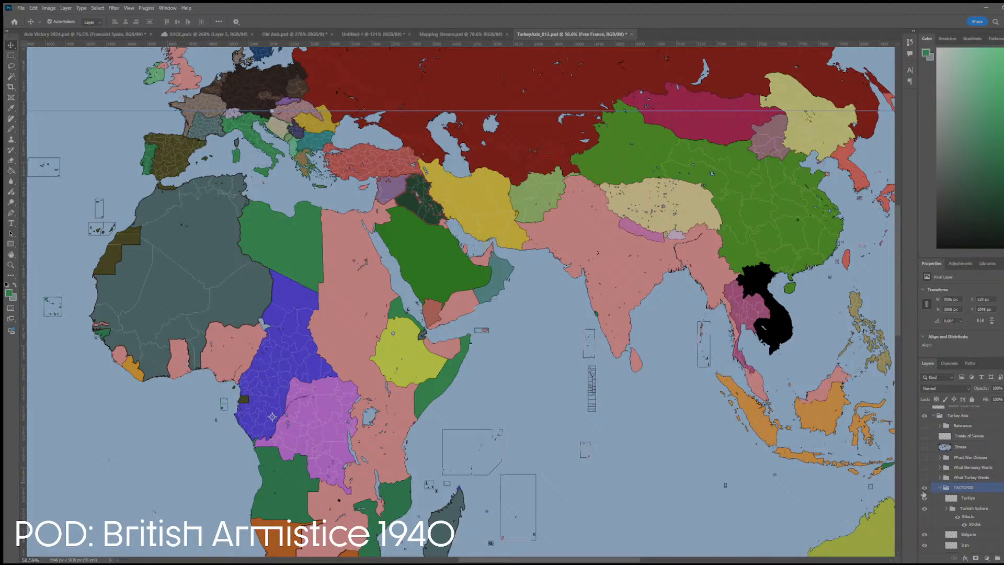
pyautogui.click(924, 487)
pyautogui.click(923, 457)
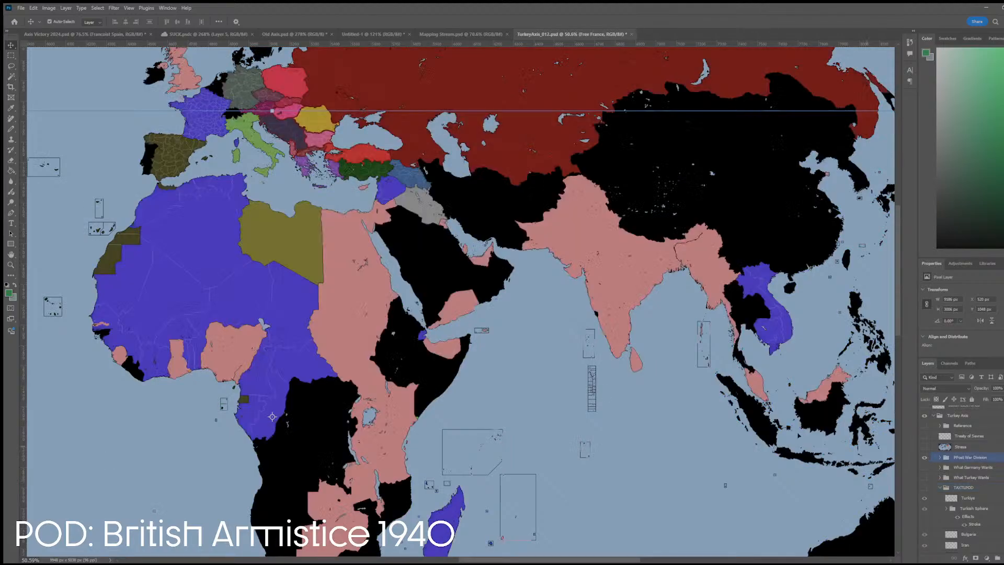
# - Copy the France copy layer into the Axis Victory 2024.psd document and scale it to 50%
pyautogui.click(229, 283)
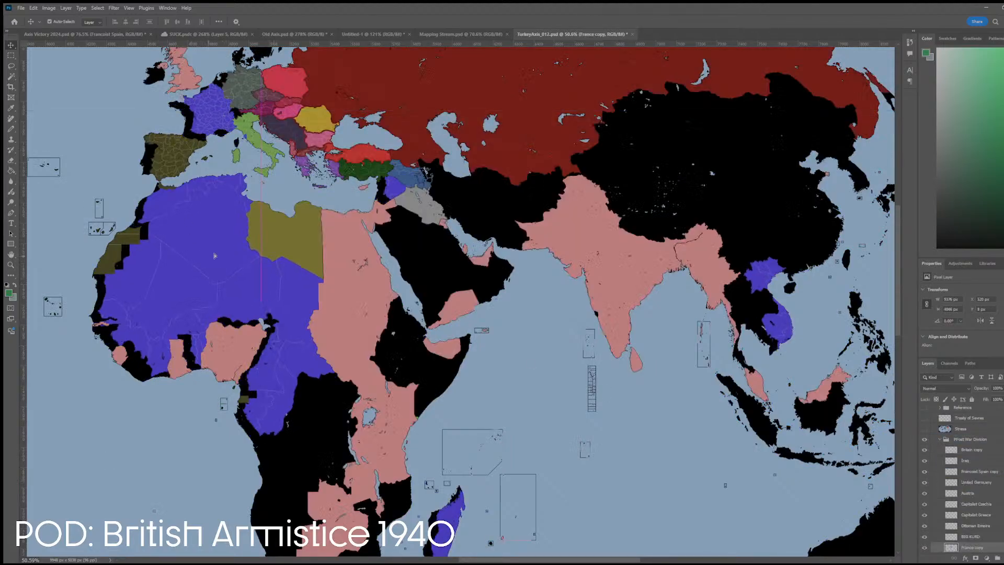
pyautogui.moveTo(215, 255); pyautogui.dragTo(122, 96)
pyautogui.hotkey('ctrl', 't')
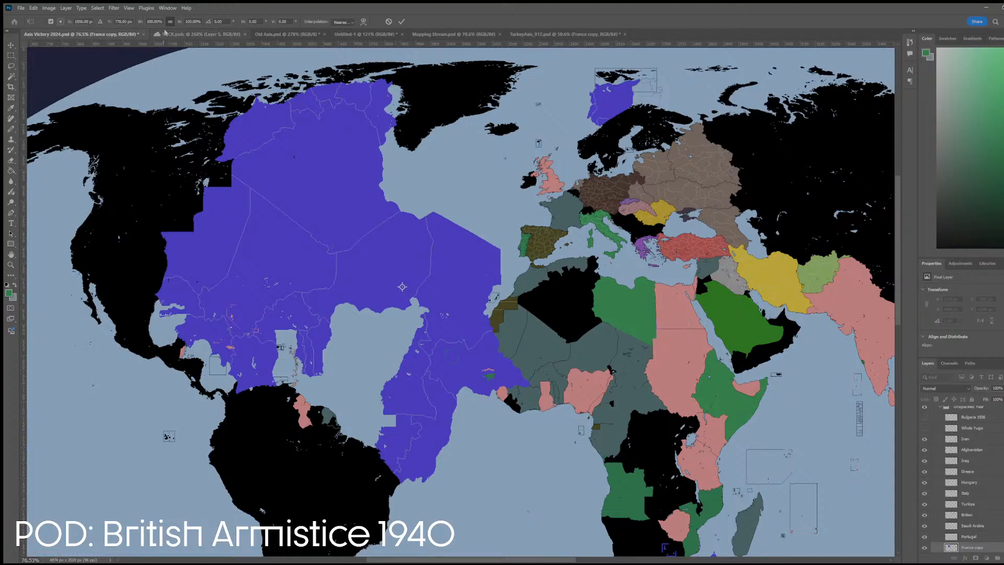
pyautogui.click(152, 21)
pyautogui.write('50')
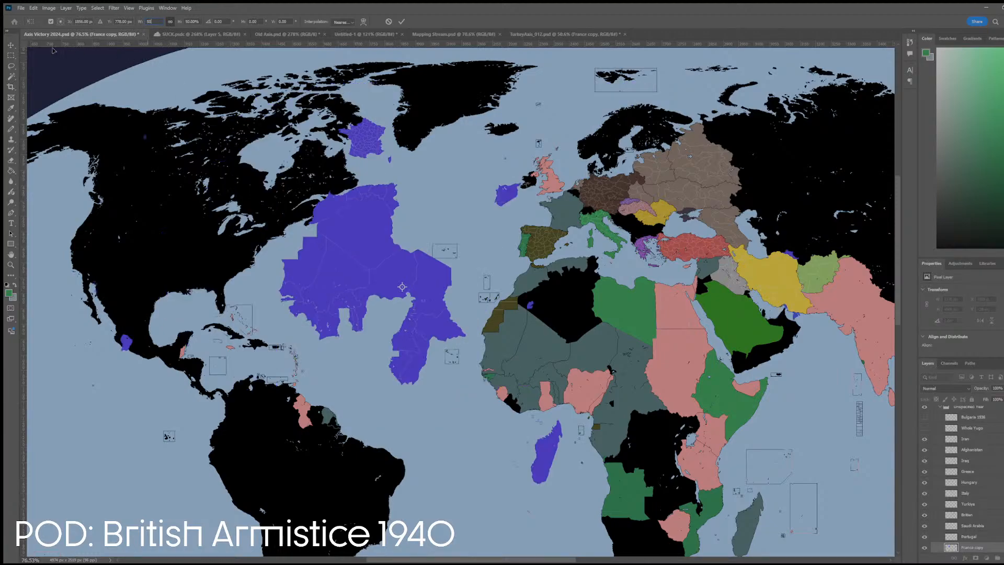
pyautogui.press('Return')
# - Move the scaled France copy layer so France and its African colonies fit their outlines on the world map
pyautogui.moveTo(379, 259); pyautogui.dragTo(576, 331)
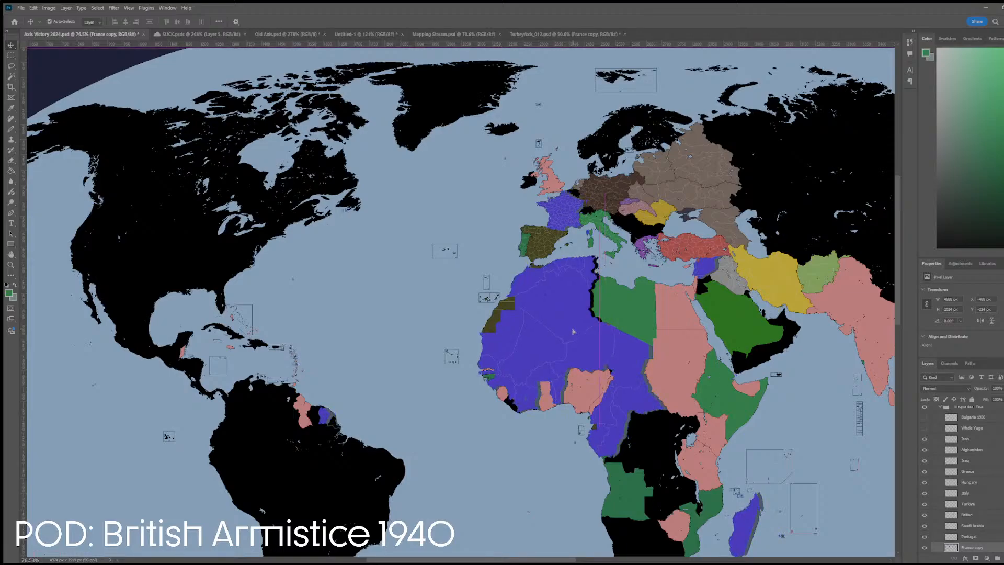
pyautogui.scroll(5, 570, 203)
pyautogui.scroll(6, 567, 215)
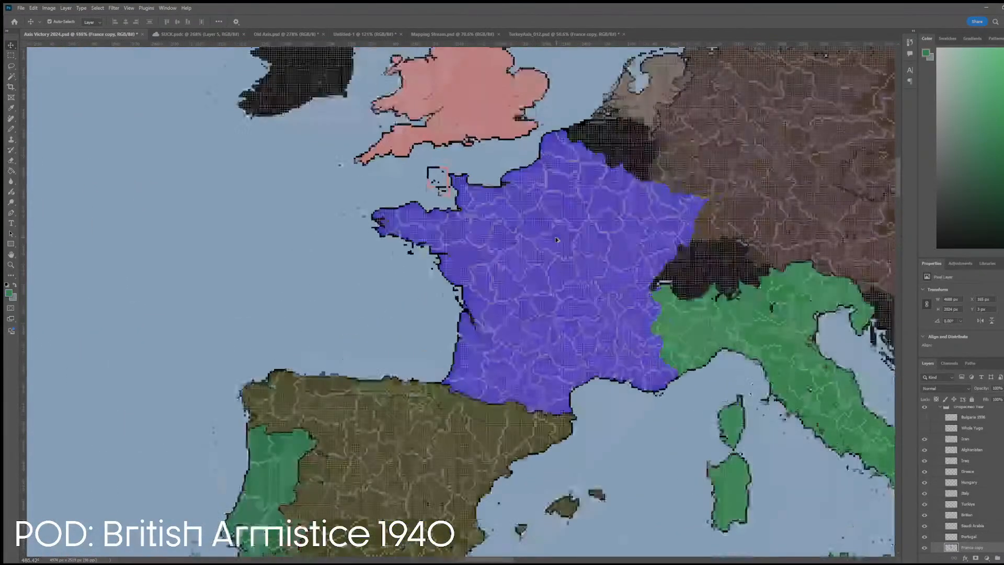
pyautogui.scroll(-6, 572, 266)
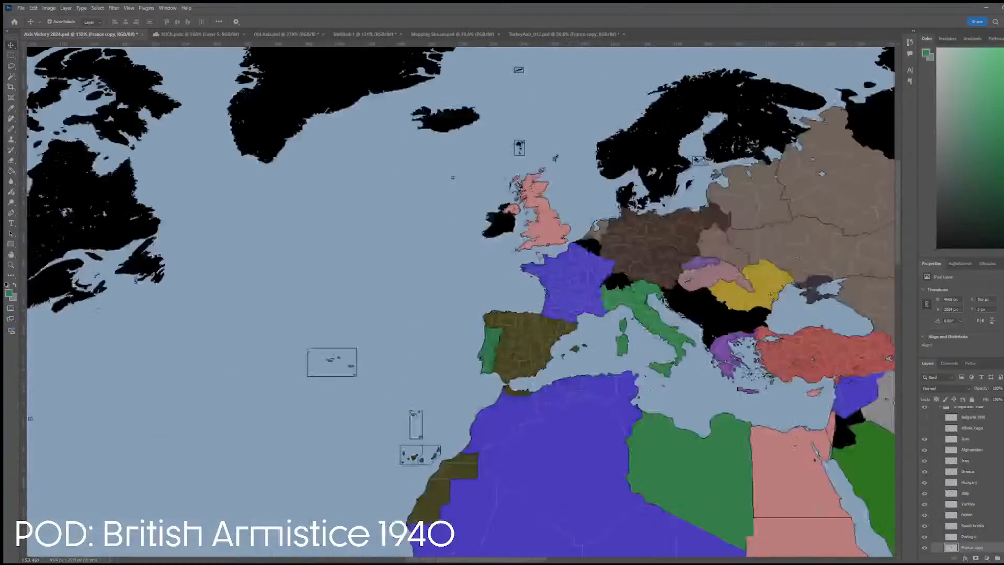
# - Isolate the France copy layer, erase metropolitan France from it with a larger eraser, and show the other layers again
pyautogui.hotkey('ctrl', '0')
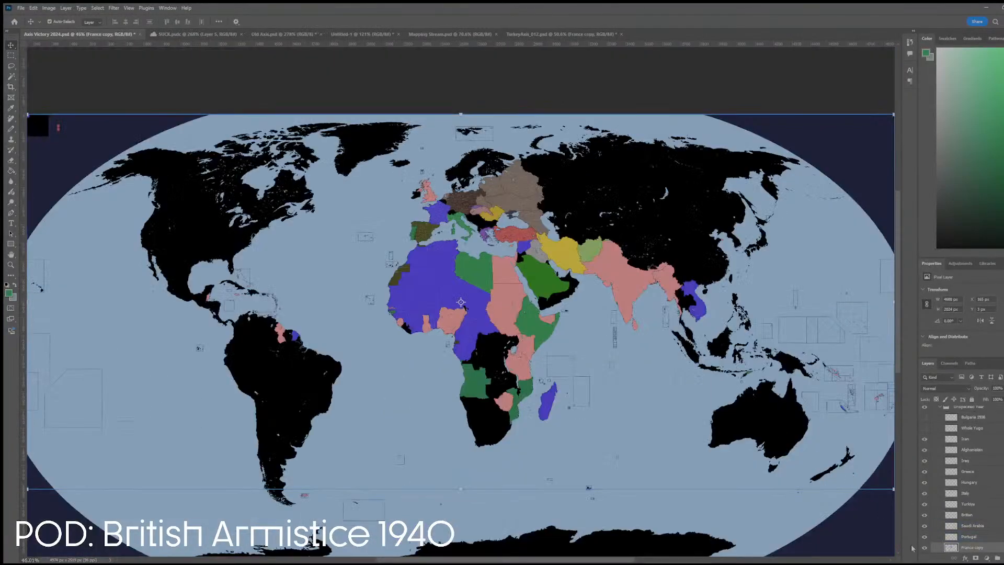
pyautogui.press('e')
pyautogui.keyDown('alt'); pyautogui.click(925, 547); pyautogui.keyUp('alt')
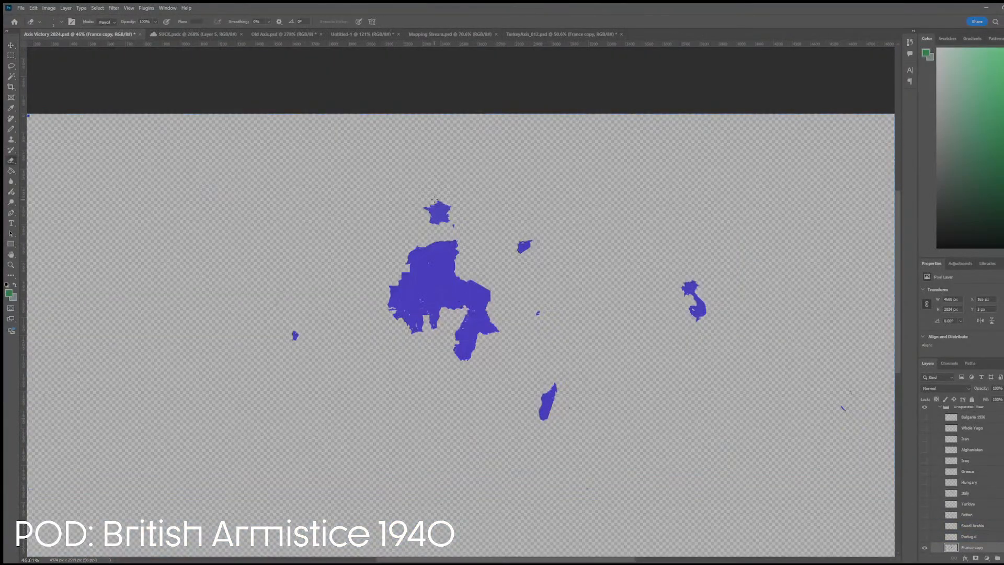
pyautogui.press(']')
pyautogui.press(']')
pyautogui.press(']')
pyautogui.press(']')
pyautogui.press(']')
pyautogui.press(']')
pyautogui.moveTo(432, 206); pyautogui.dragTo(453, 207)
pyautogui.keyDown('alt'); pyautogui.click(924, 548); pyautogui.keyUp('alt')
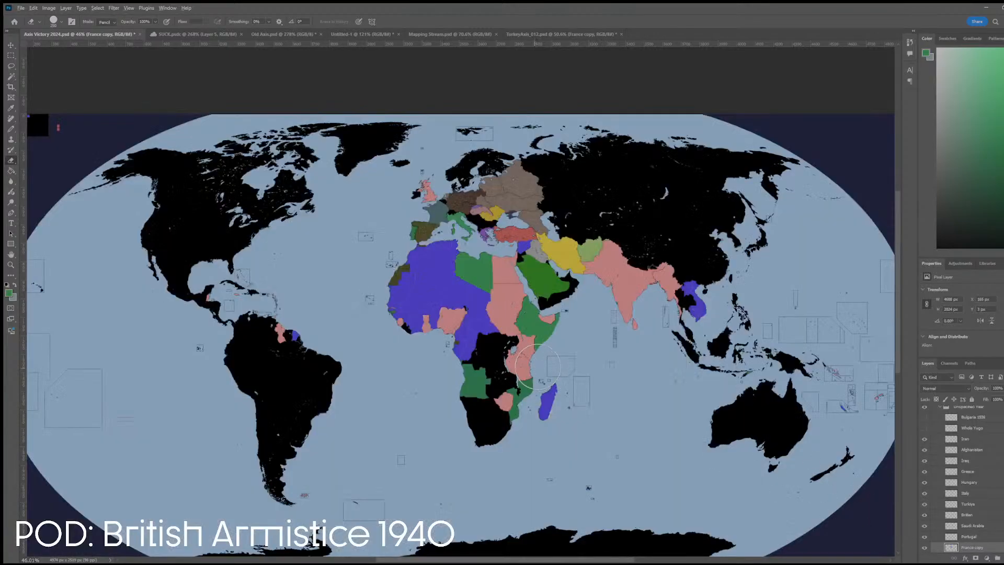
# - Sample the mid-tone "Calais, technocratic France" colour from the SUCK.psdc palette and return to Axis Victory 2024.psd
pyautogui.scroll(3, 523, 366)
pyautogui.scroll(-3, 472, 392)
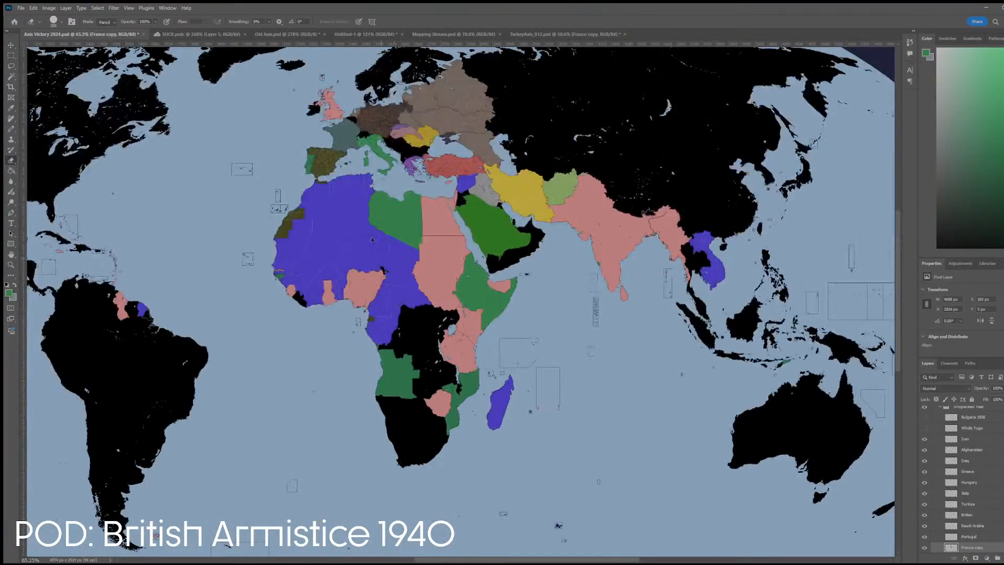
pyautogui.press('v')
pyautogui.scroll(3, 376, 261)
pyautogui.scroll(-3, 388, 287)
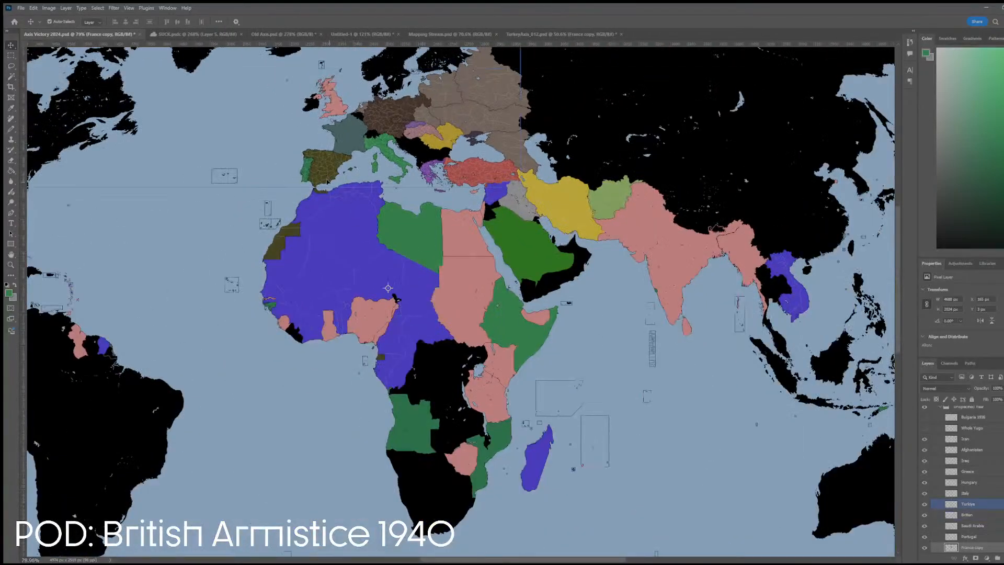
pyautogui.click(205, 34)
pyautogui.press('i')
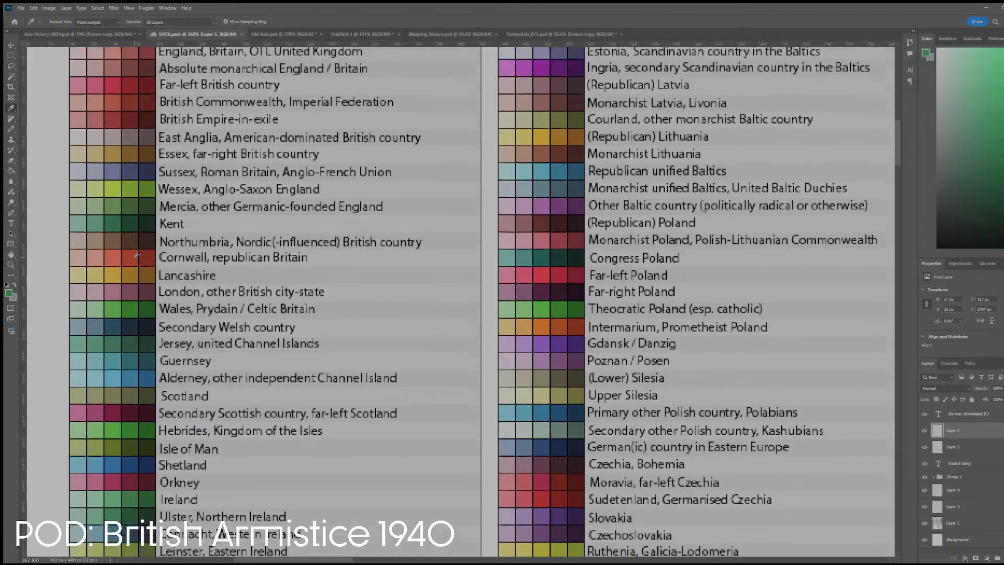
pyautogui.scroll(-3, 460, 303)
pyautogui.scroll(5, 125, 384)
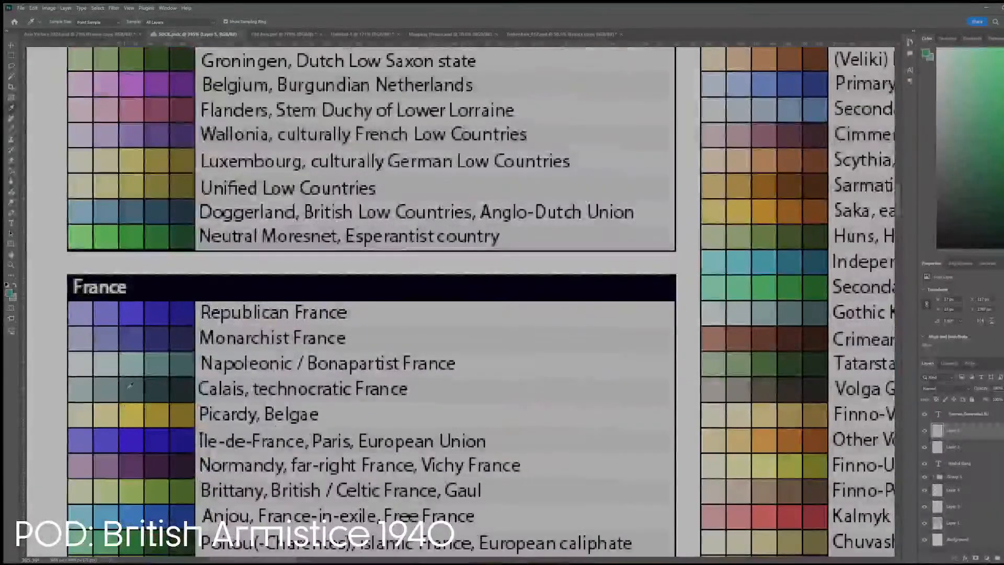
pyautogui.click(126, 384)
pyautogui.click(79, 34)
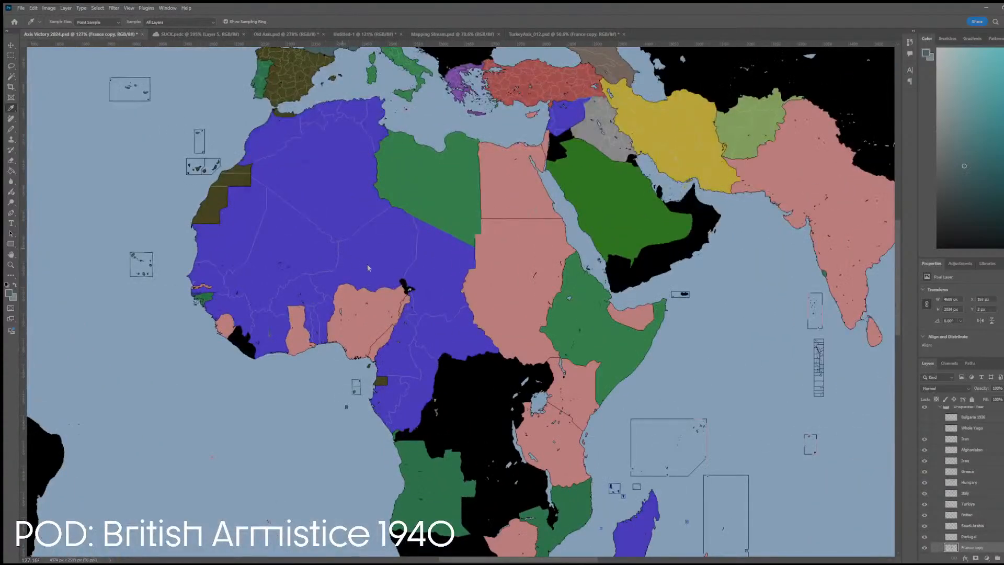
# - Merge the France copy layer with the French State layer and name the merged layer "French State"
pyautogui.hotkey('ctrl', '-')
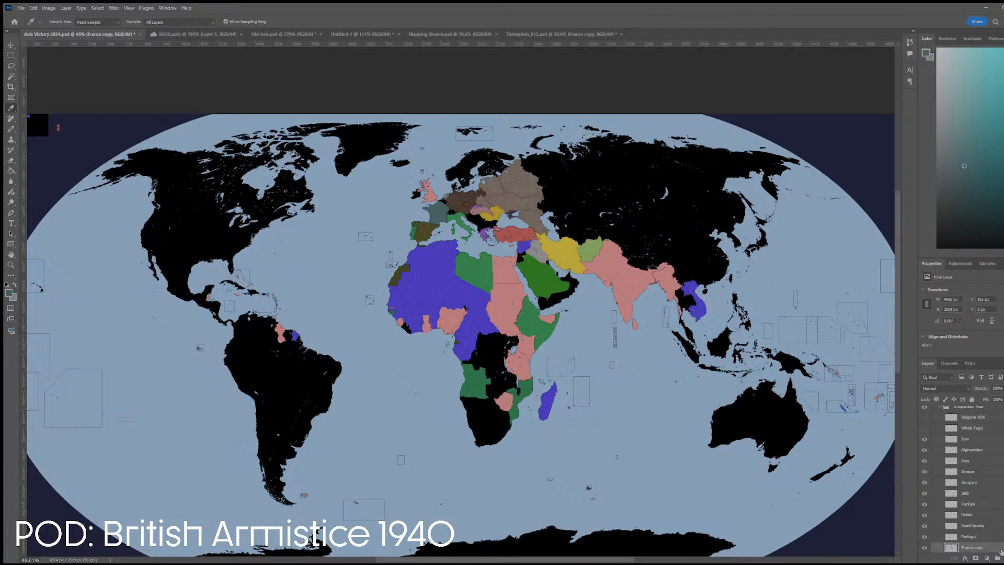
pyautogui.scroll(-3, 973, 523)
pyautogui.keyDown('ctrl'); pyautogui.click(977, 536); pyautogui.keyUp('ctrl')
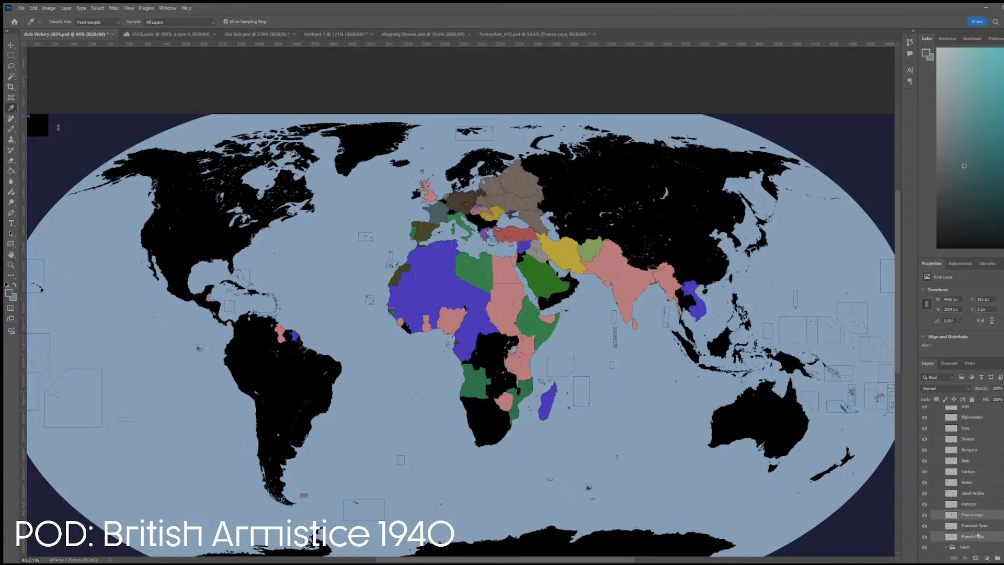
pyautogui.hotkey('ctrl', 'e')
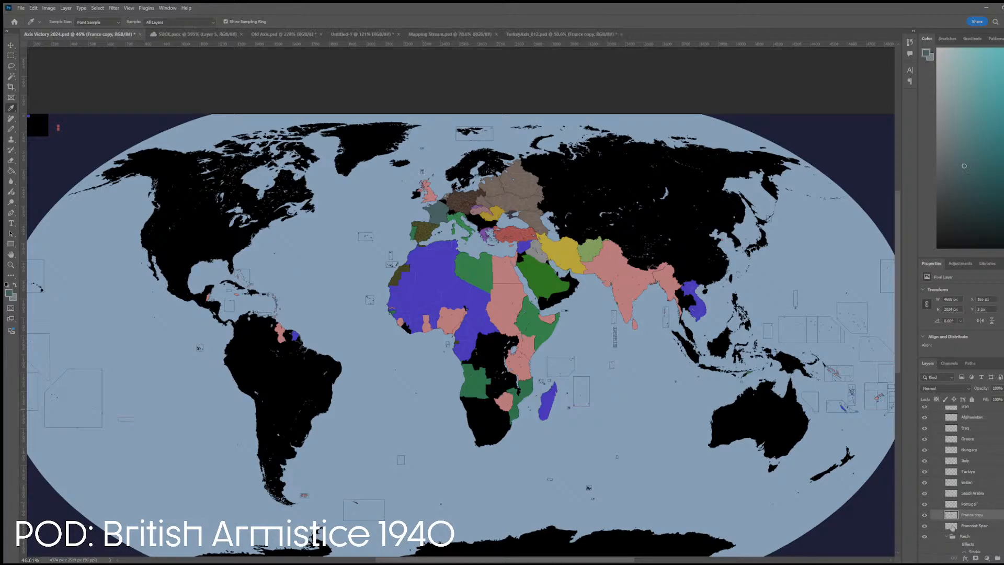
pyautogui.doubleClick(973, 514)
pyautogui.write('Fra')
pyautogui.write('nch State')
pyautogui.press('Return')
# - Isolate the French State layer and fill its blue colonial territories with the sampled teal colour
pyautogui.keyDown('alt'); pyautogui.click(925, 514); pyautogui.keyUp('alt')
pyautogui.scroll(6, 420, 318)
pyautogui.press('g')
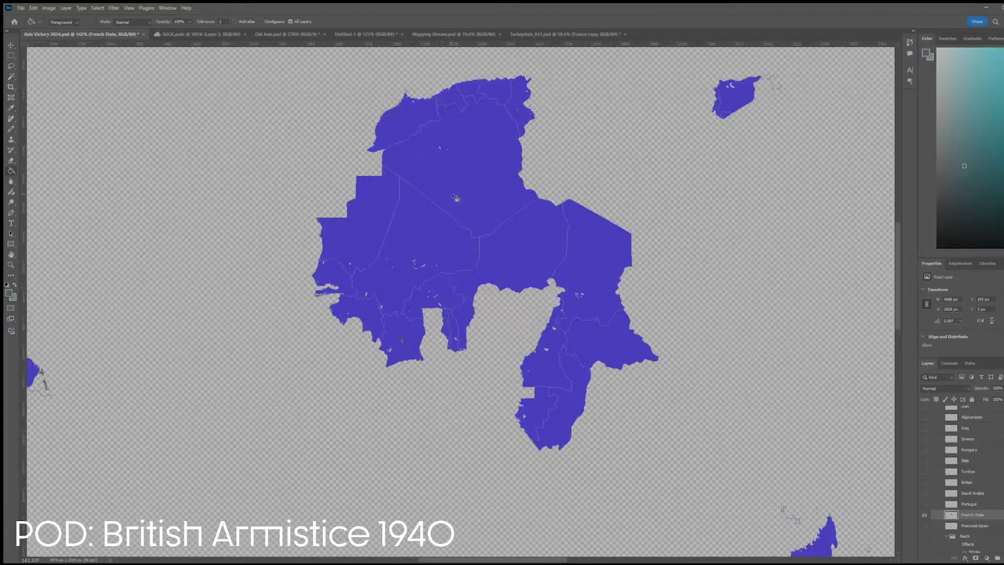
pyautogui.click(454, 197)
pyautogui.scroll(10, 453, 197)
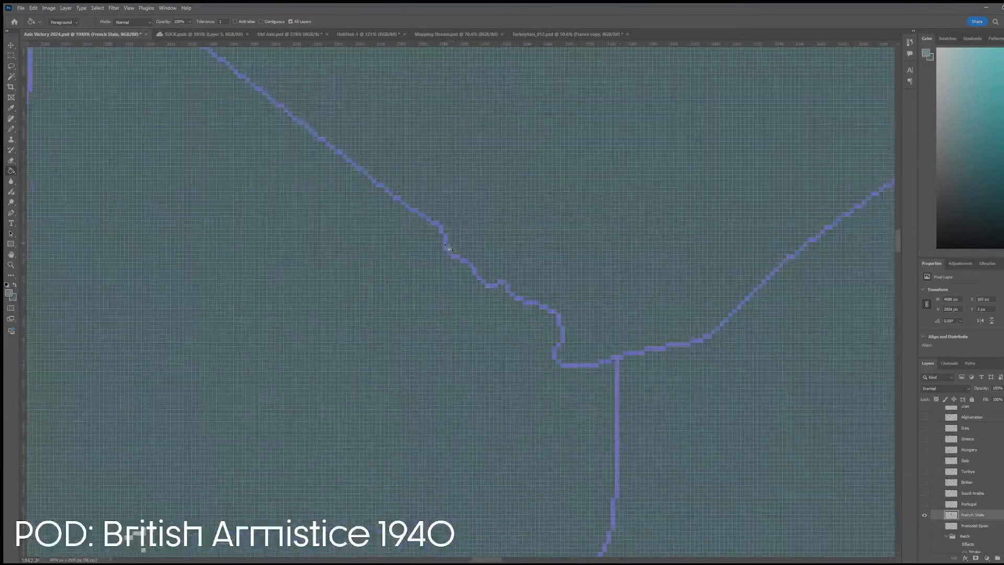
pyautogui.scroll(-15, 449, 248)
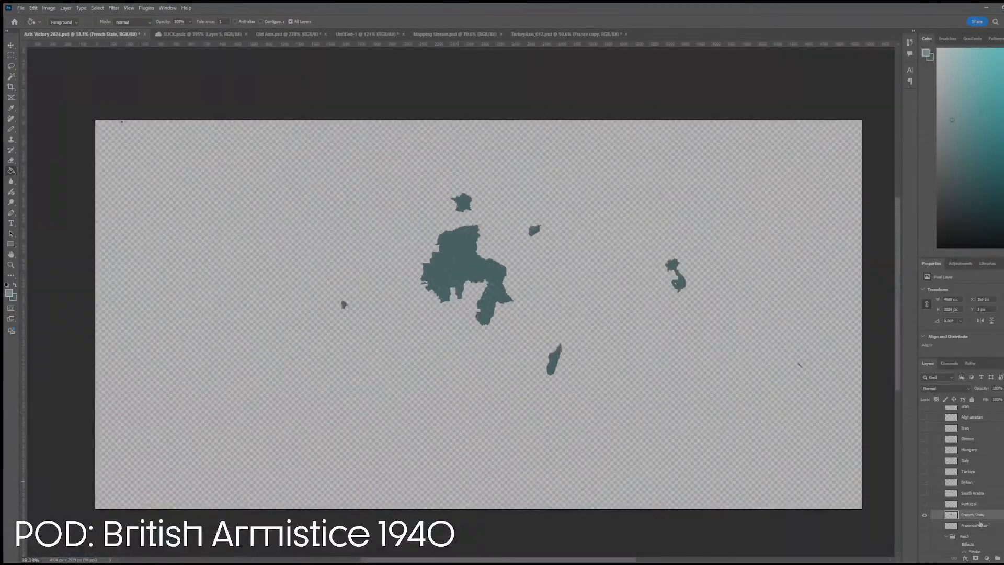
# - Isolate the French State layer, delete its stray blue border lines around Syria and northern Iraq, and show all layers again
pyautogui.keyDown('alt'); pyautogui.click(925, 514); pyautogui.keyUp('alt')
pyautogui.scroll(6, 738, 341)
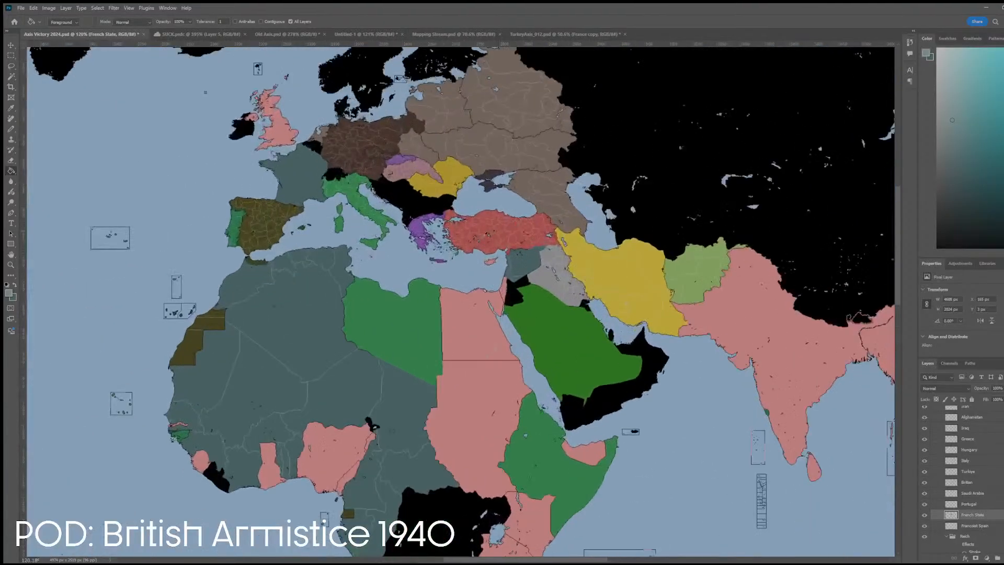
pyautogui.scroll(5, 518, 249)
pyautogui.scroll(6, 521, 258)
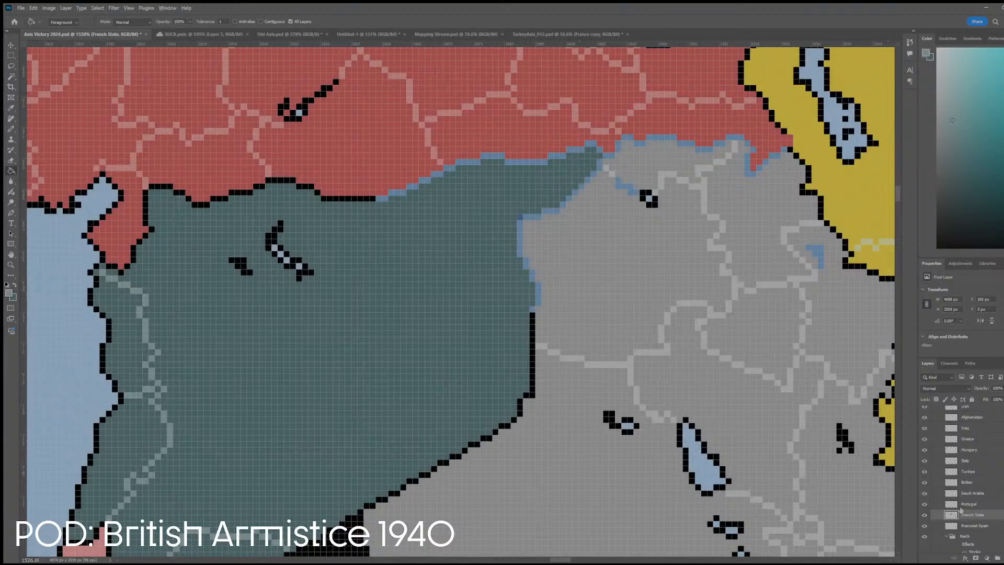
pyautogui.keyDown('alt'); pyautogui.click(925, 514); pyautogui.keyUp('alt')
pyautogui.press('w')
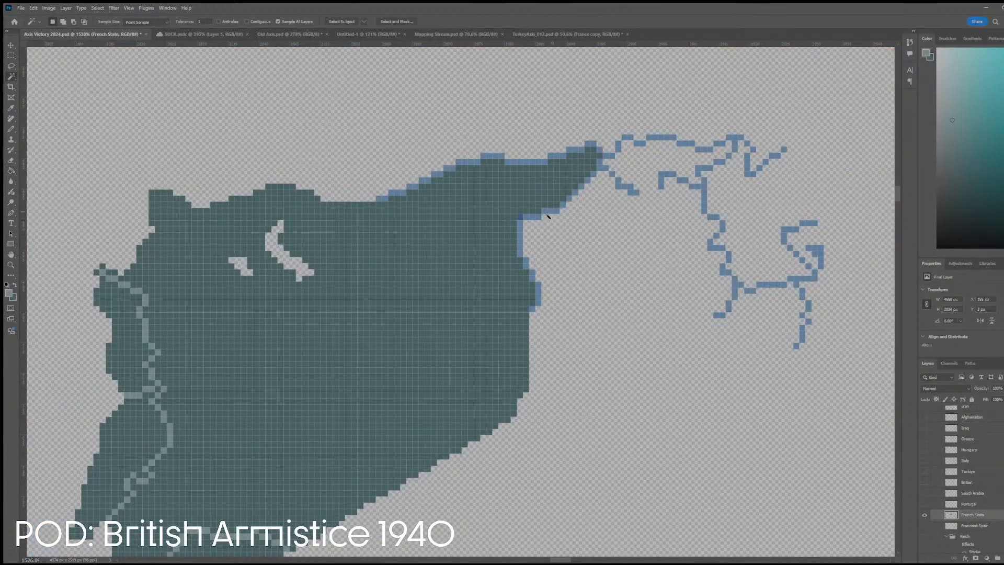
pyautogui.click(539, 220)
pyautogui.press('Delete')
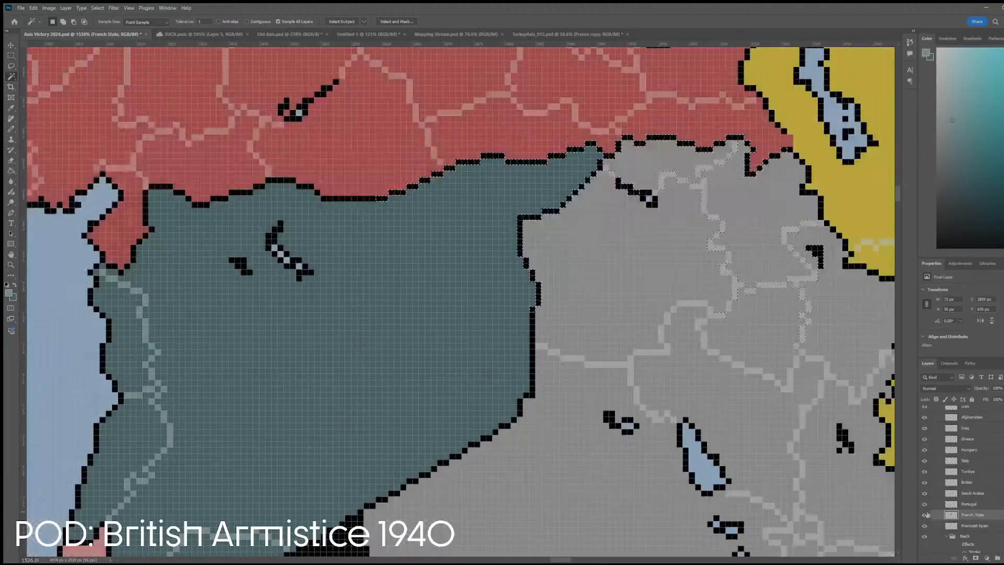
pyautogui.keyDown('alt'); pyautogui.click(924, 514); pyautogui.keyUp('alt')
pyautogui.scroll(-10, 356, 230)
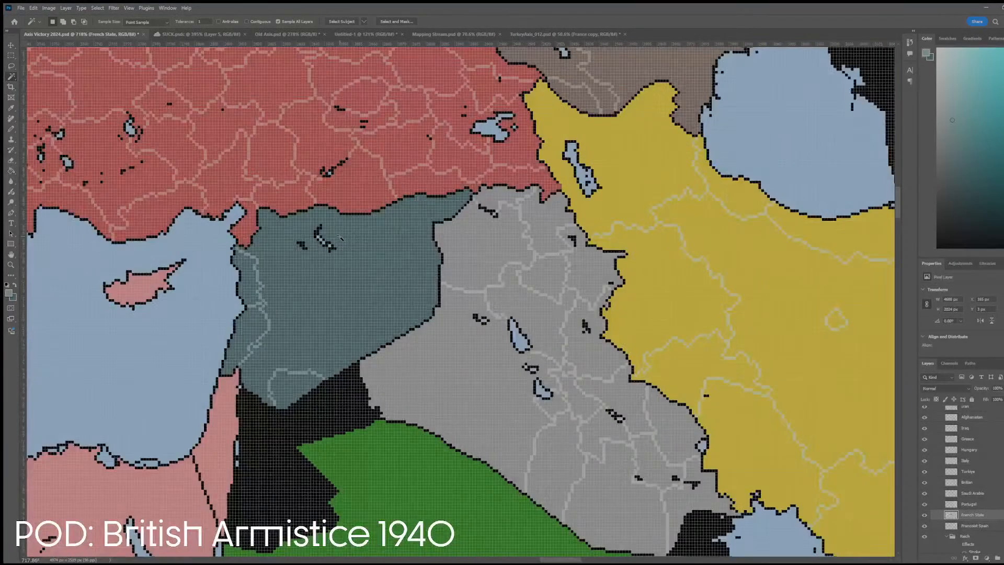
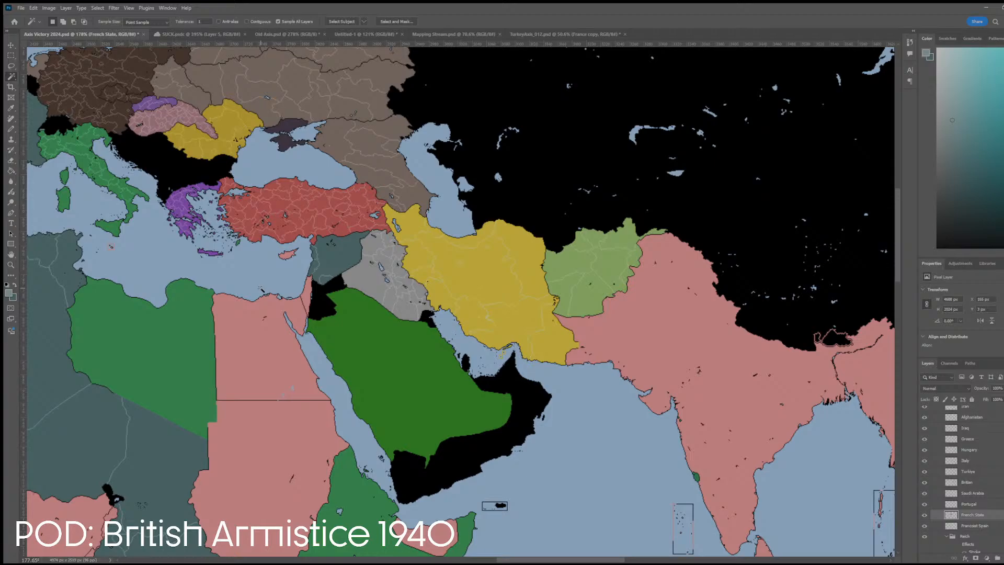
# - Examine the map across Europe, Africa and Asia for territories still left black
pyautogui.scroll(-8, 468, 226)
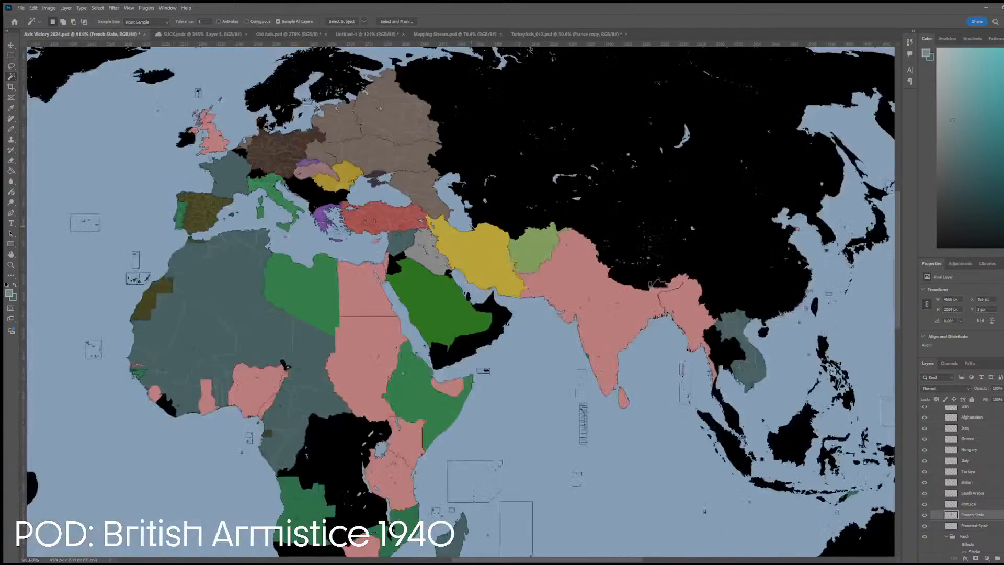
pyautogui.press('v')
pyautogui.scroll(8, 325, 209)
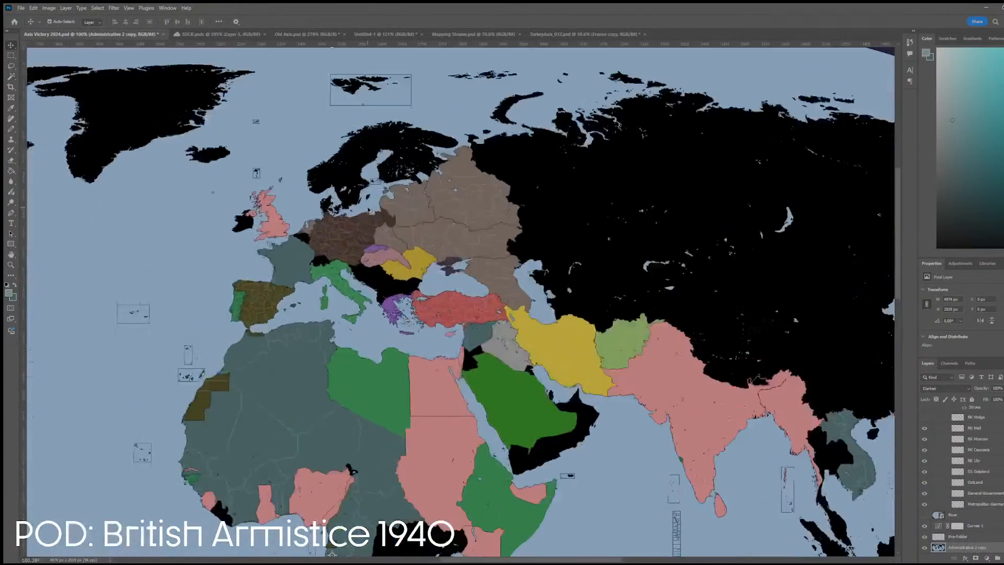
pyautogui.scroll(-5, 315, 278)
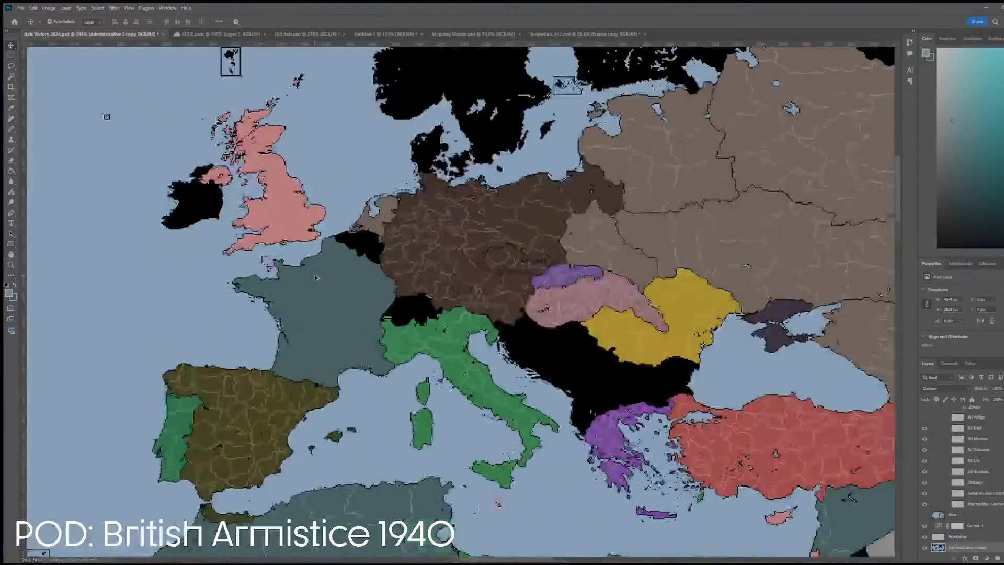
pyautogui.scroll(-3, 347, 312)
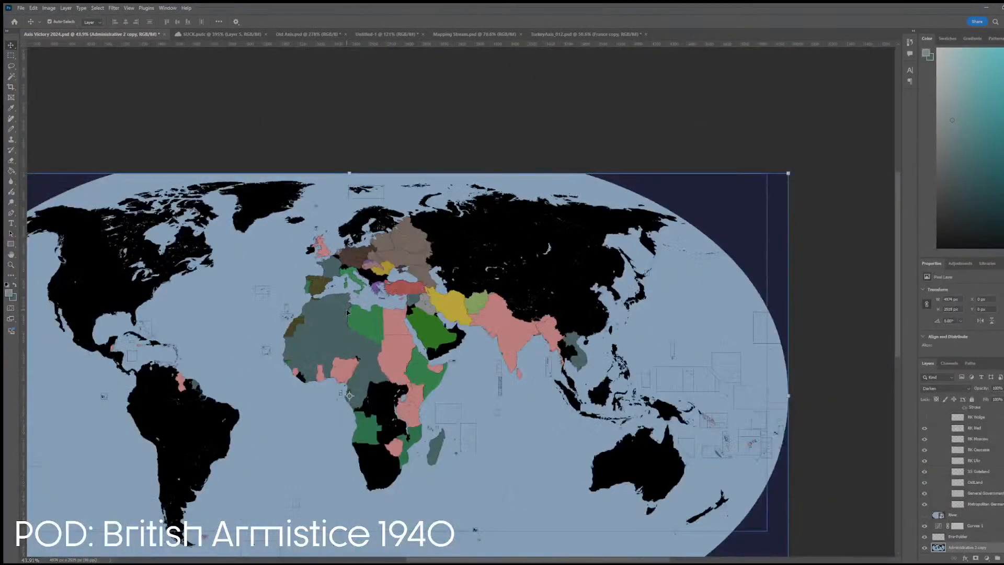
pyautogui.hscroll(-2, 393, 278)
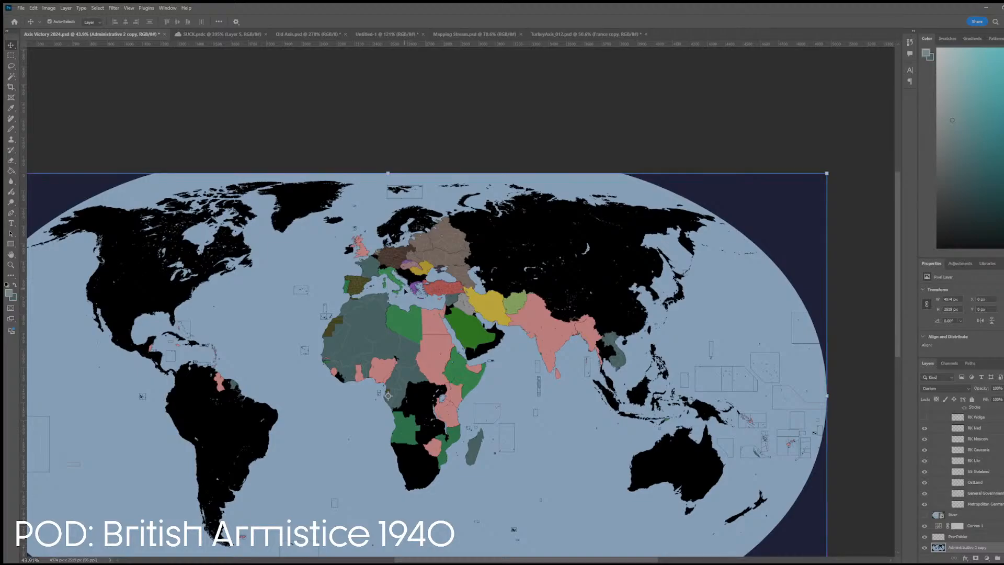
pyautogui.scroll(12, 399, 271)
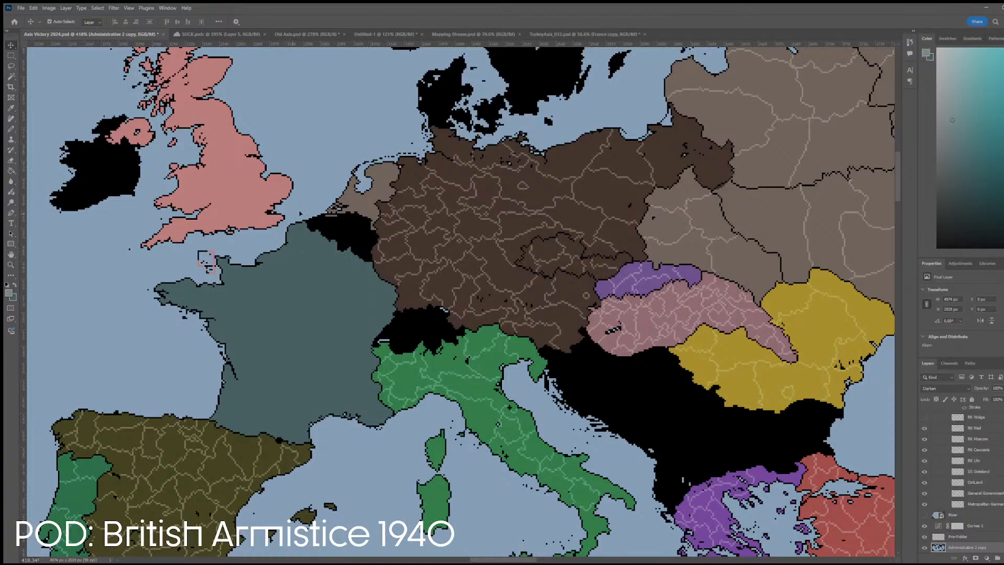
pyautogui.click(343, 207)
pyautogui.click(290, 236)
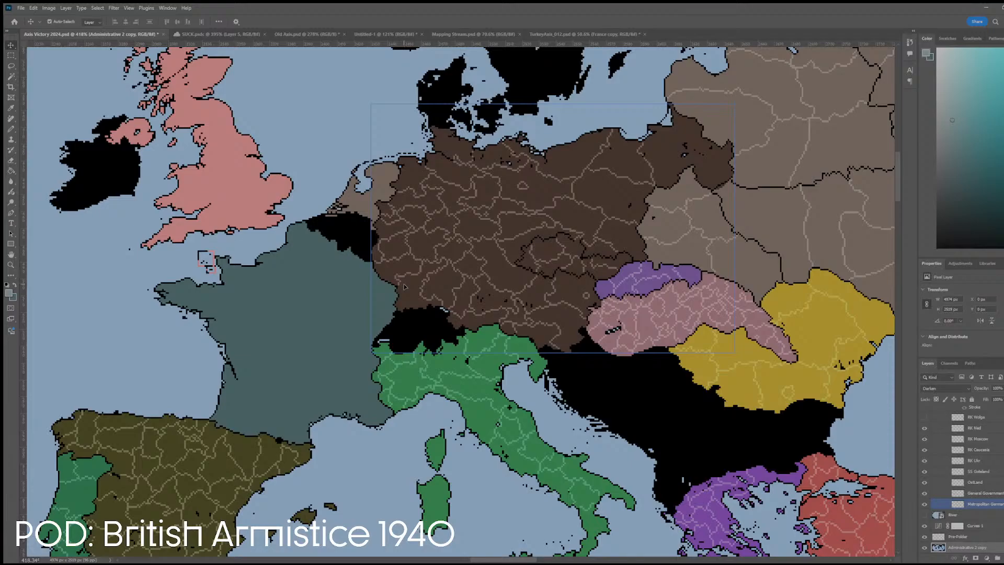
pyautogui.scroll(-6, 420, 270)
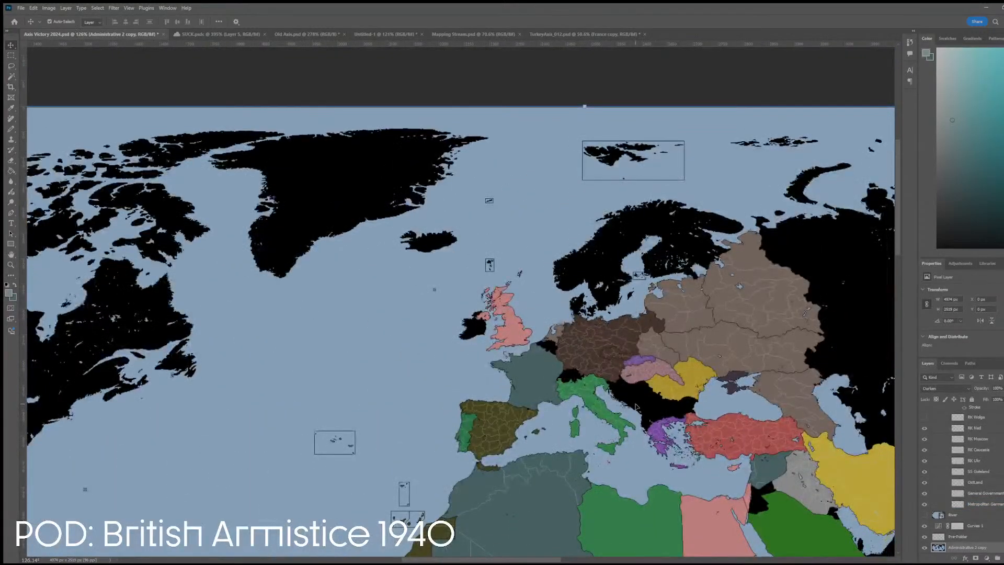
# - Sample the British pink, select Britain's layer, and trace Transjordan's southern border with the Pencil tool
pyautogui.scroll(6, 638, 412)
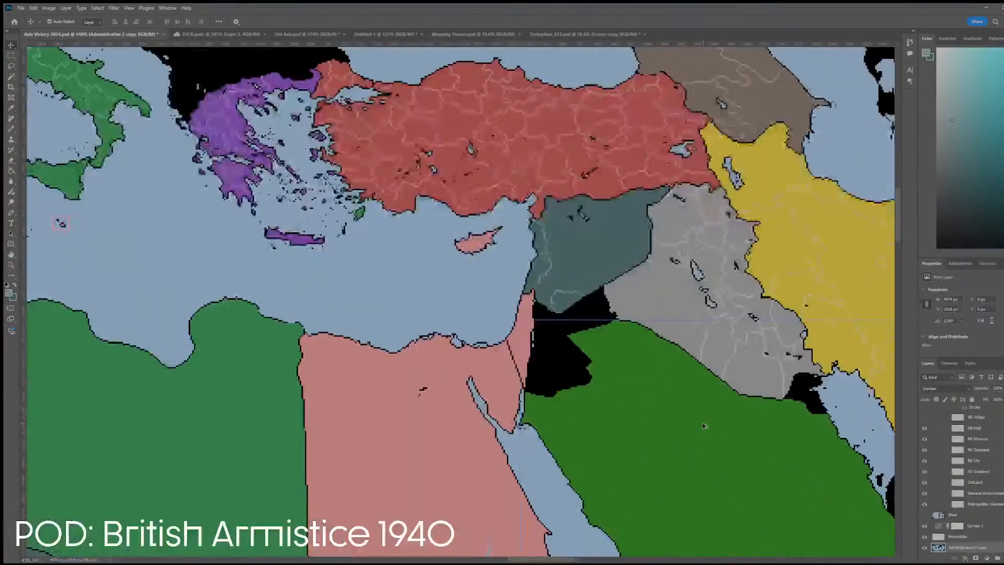
pyautogui.press('i')
pyautogui.moveTo(470, 355); pyautogui.dragTo(530, 357)
pyautogui.keyDown('ctrl'); pyautogui.click(551, 369); pyautogui.keyUp('ctrl')
pyautogui.press('b')
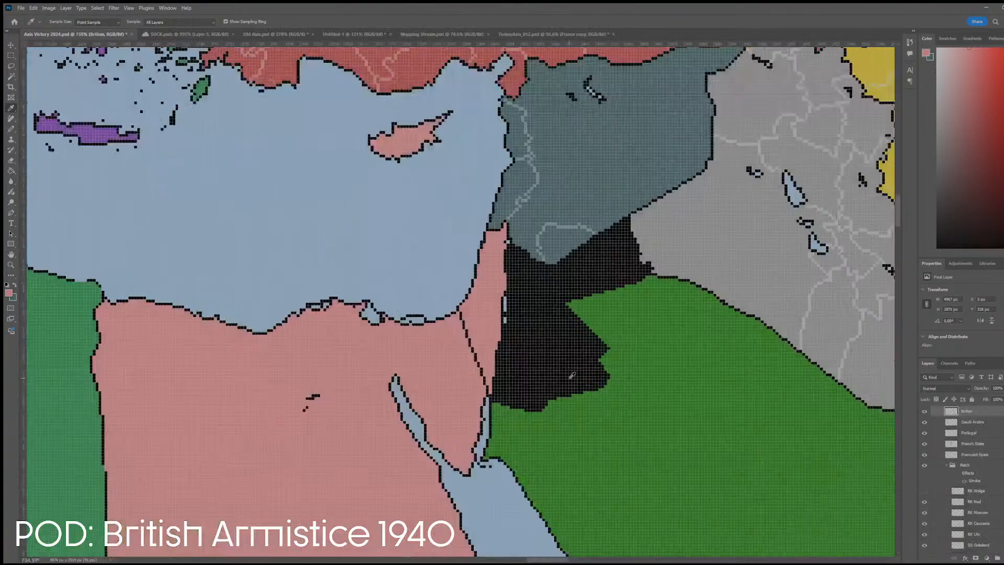
pyautogui.scroll(8, 528, 389)
pyautogui.moveTo(385, 433)
pyautogui.mouseDown()
pyautogui.moveTo(383, 416)
pyautogui.moveTo(392, 429)
pyautogui.moveTo(420, 431)
pyautogui.moveTo(416, 440)
pyautogui.moveTo(498, 453)
pyautogui.moveTo(522, 422)
pyautogui.moveTo(584, 413)
pyautogui.moveTo(586, 397)
pyautogui.moveTo(651, 399)
pyautogui.moveTo(675, 366)
pyautogui.moveTo(647, 337)
pyautogui.mouseUp()
pyautogui.scroll(2, 643, 336)
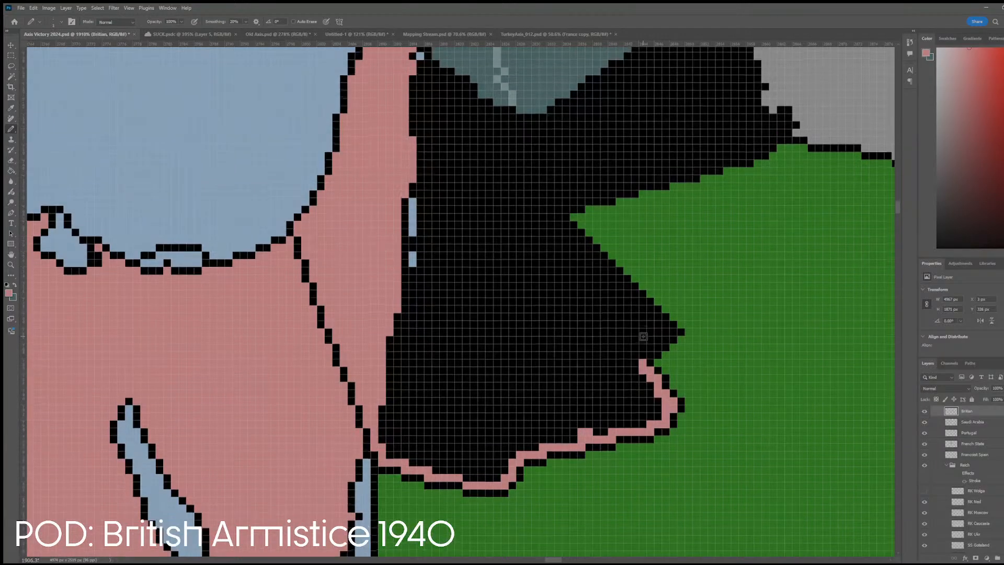
# - Continue the pink pencil outline along Transjordan's zigzag border with Saudi Arabia up to the Iraqi corner
pyautogui.scroll(2, 645, 336)
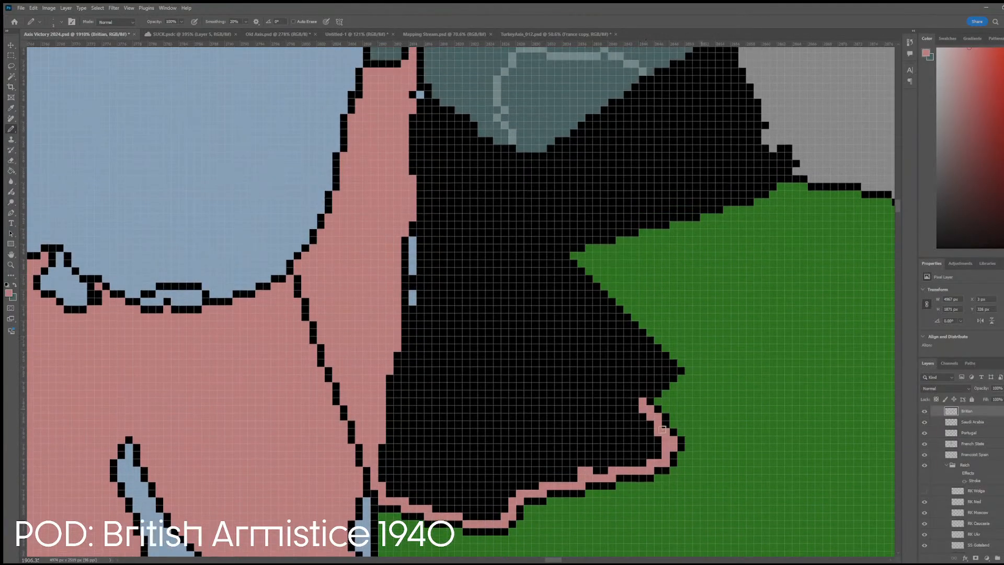
pyautogui.scroll(2, 661, 391)
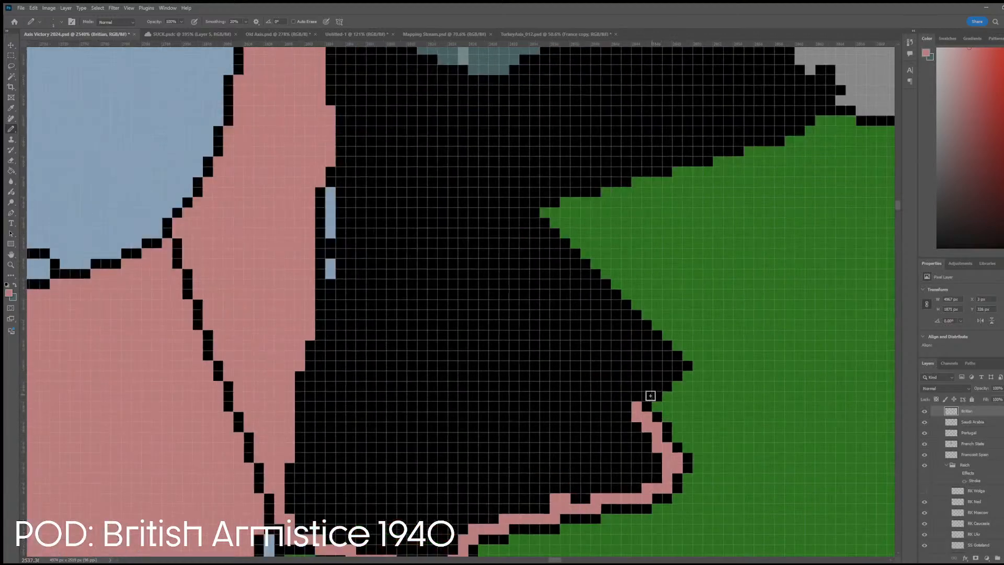
pyautogui.keyDown('shift'); pyautogui.click(673, 369); pyautogui.keyUp('shift')
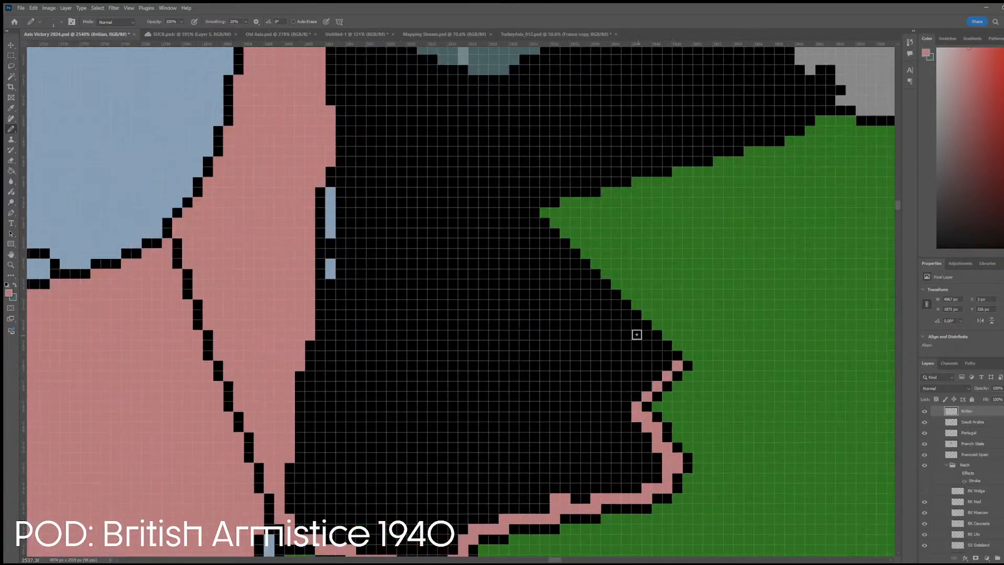
pyautogui.click(667, 356)
pyautogui.keyDown('shift'); pyautogui.click(596, 286); pyautogui.keyUp('shift')
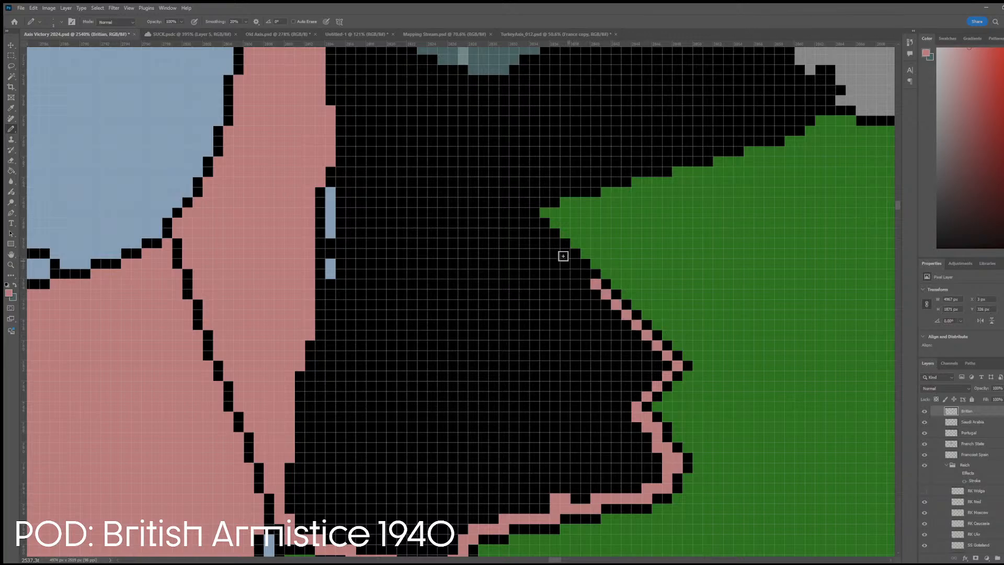
pyautogui.keyDown('shift'); pyautogui.click(544, 230); pyautogui.keyUp('shift')
pyautogui.click(534, 221)
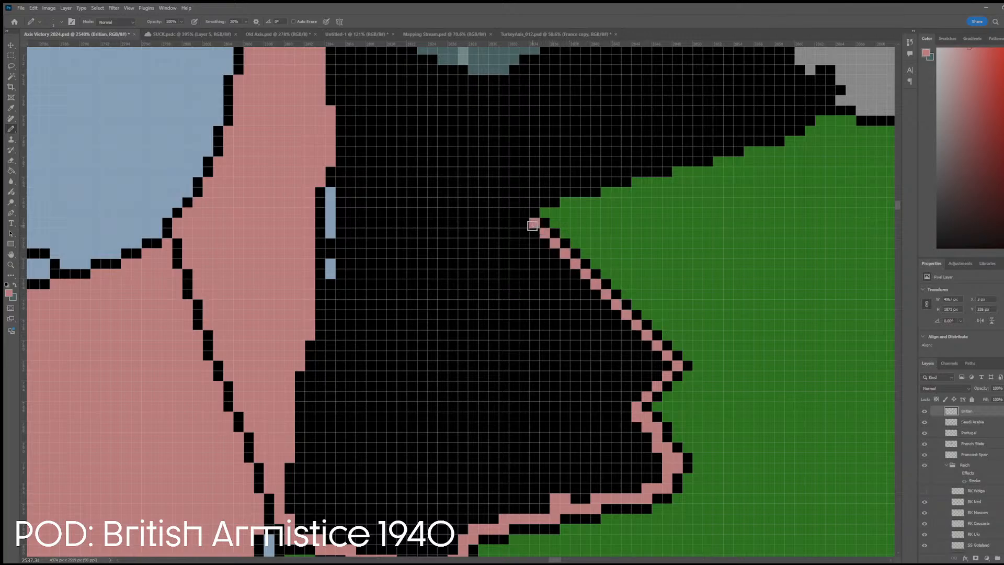
pyautogui.click(524, 211)
pyautogui.click(534, 201)
pyautogui.scroll(1, 560, 204)
pyautogui.click(545, 230)
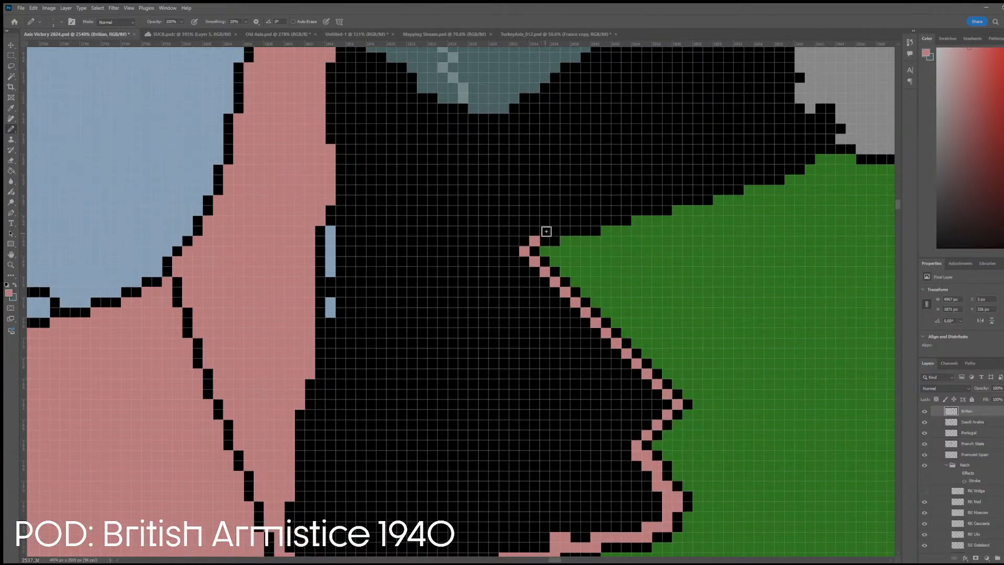
pyautogui.click(554, 230)
pyautogui.moveTo(559, 220)
pyautogui.mouseDown()
pyautogui.moveTo(779, 169)
pyautogui.moveTo(829, 129)
pyautogui.moveTo(826, 120)
pyautogui.moveTo(807, 128)
pyautogui.moveTo(779, 84)
pyautogui.mouseUp()
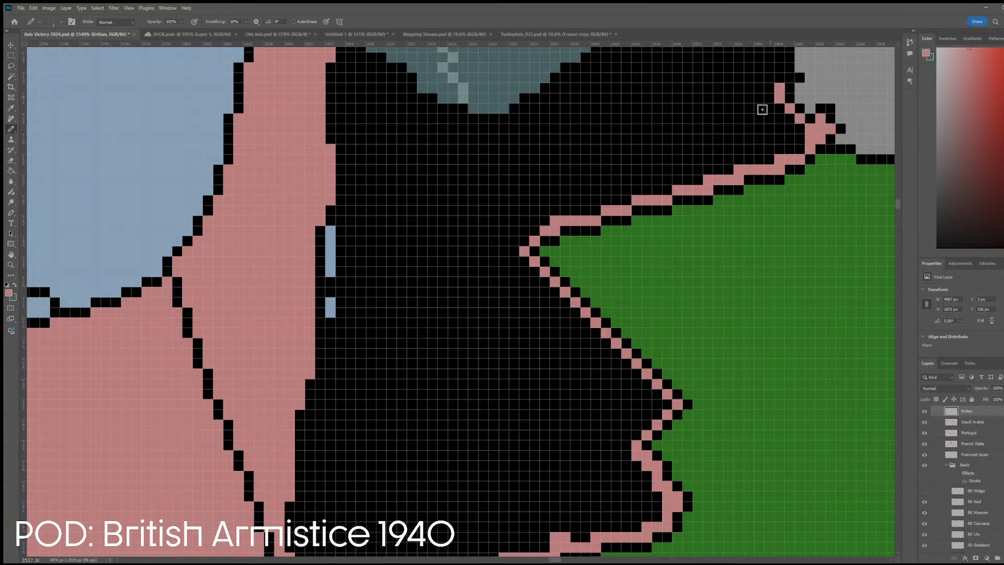
# - Trace Transjordan's Iraqi and Syrian borders in pink back to Palestine to close the outline
pyautogui.scroll(3, 763, 110)
pyautogui.moveTo(779, 146)
pyautogui.mouseDown()
pyautogui.moveTo(780, 182)
pyautogui.moveTo(782, 149)
pyautogui.moveTo(771, 176)
pyautogui.moveTo(750, 132)
pyautogui.moveTo(748, 88)
pyautogui.moveTo(506, 255)
pyautogui.moveTo(444, 247)
pyautogui.moveTo(347, 184)
pyautogui.mouseUp()
pyautogui.scroll(1, 777, 150)
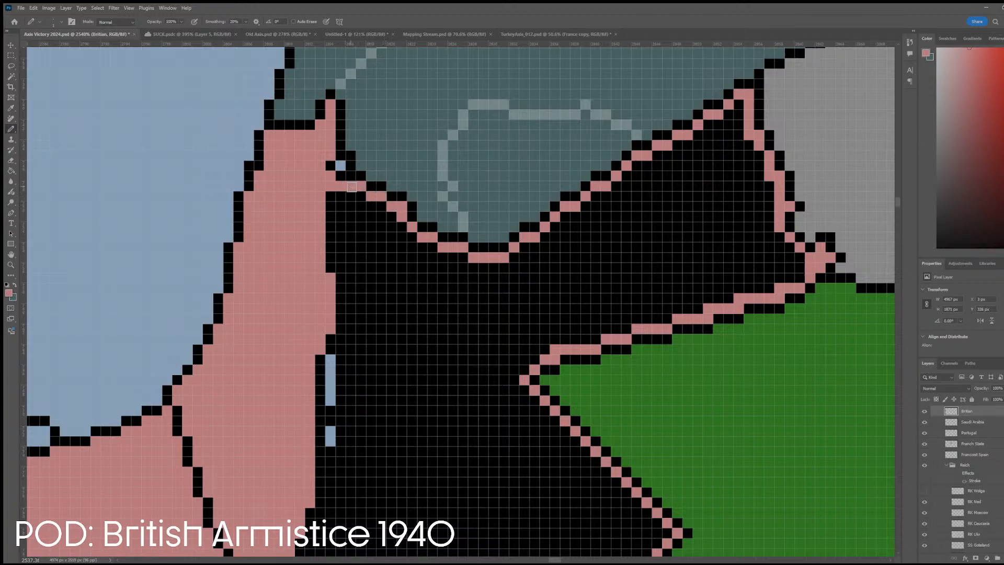
# - Draw pink pencil pixels around the two small Dead Sea lake shapes between Palestine and Transjordan, keeping their black outlines
pyautogui.scroll(-2, 360, 293)
pyautogui.scroll(3, 352, 339)
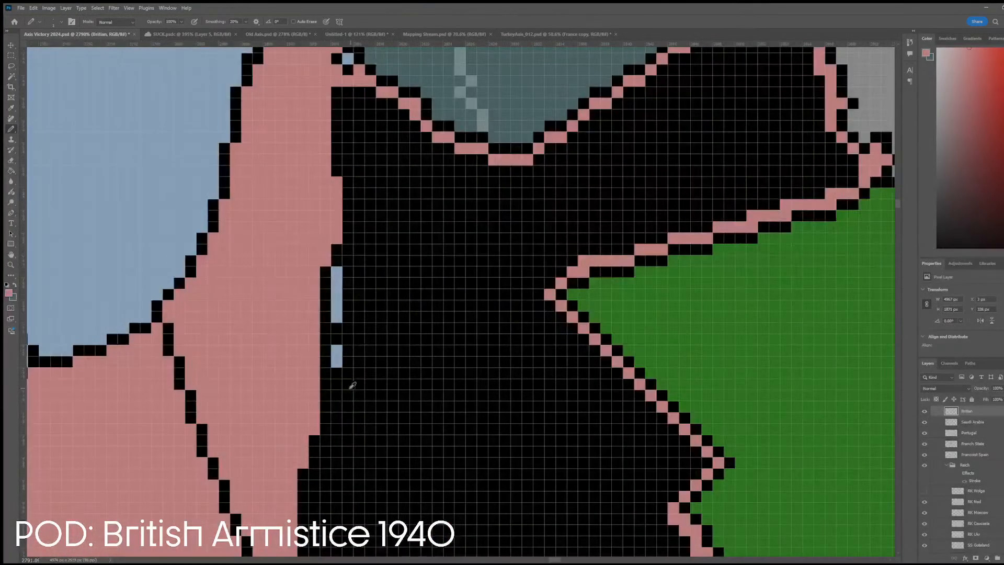
pyautogui.click(316, 363)
pyautogui.click(333, 381)
pyautogui.moveTo(350, 370)
pyautogui.mouseDown()
pyautogui.moveTo(368, 345)
pyautogui.moveTo(363, 313)
pyautogui.moveTo(309, 290)
pyautogui.moveTo(318, 300)
pyautogui.moveTo(308, 311)
pyautogui.moveTo(366, 284)
pyautogui.moveTo(364, 193)
pyautogui.moveTo(353, 157)
pyautogui.moveTo(328, 168)
pyautogui.mouseUp()
pyautogui.click(314, 290)
pyautogui.click(314, 308)
pyautogui.click(351, 291)
pyautogui.scroll(-5, 328, 167)
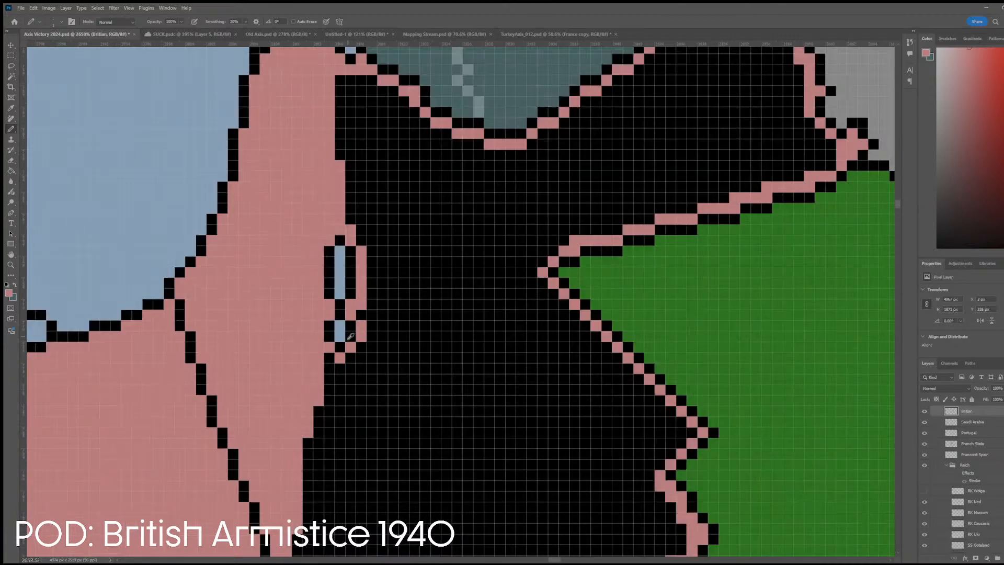
# - Fill the outlined Transjordan area with the British pink using a contiguous Paint Bucket fill
pyautogui.press('g')
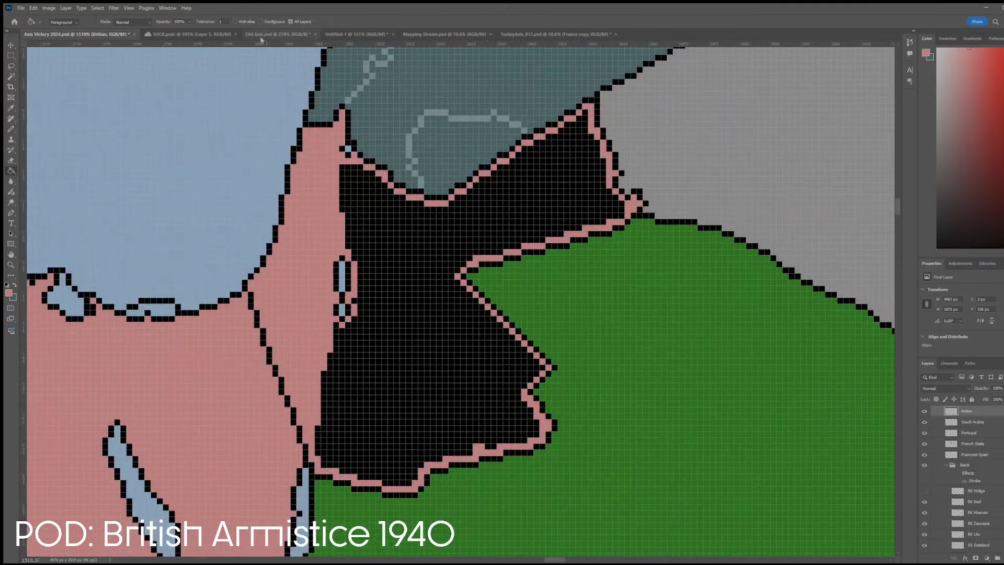
pyautogui.click(425, 263)
pyautogui.scroll(-2, 424, 263)
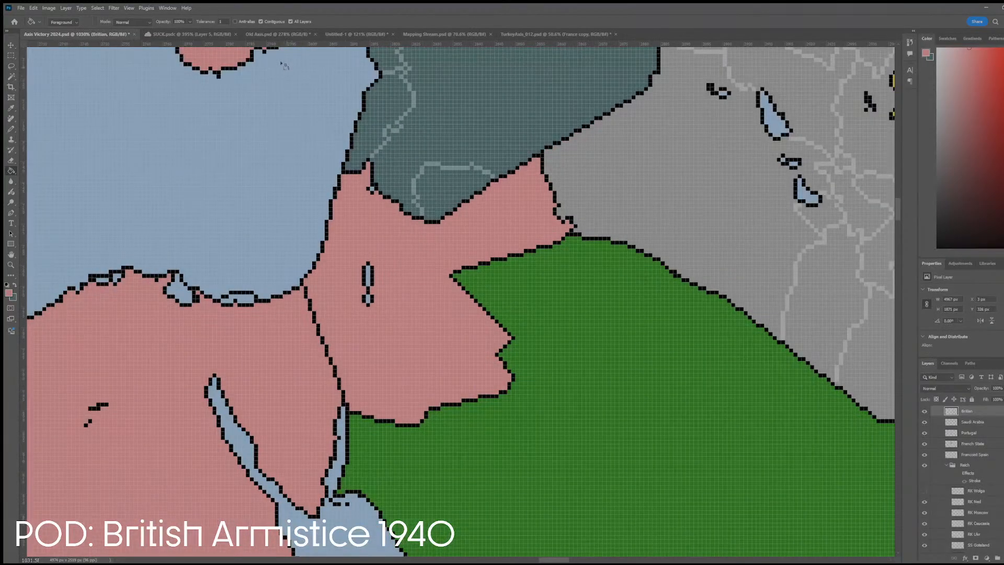
pyautogui.click(261, 21)
pyautogui.scroll(-12, 421, 358)
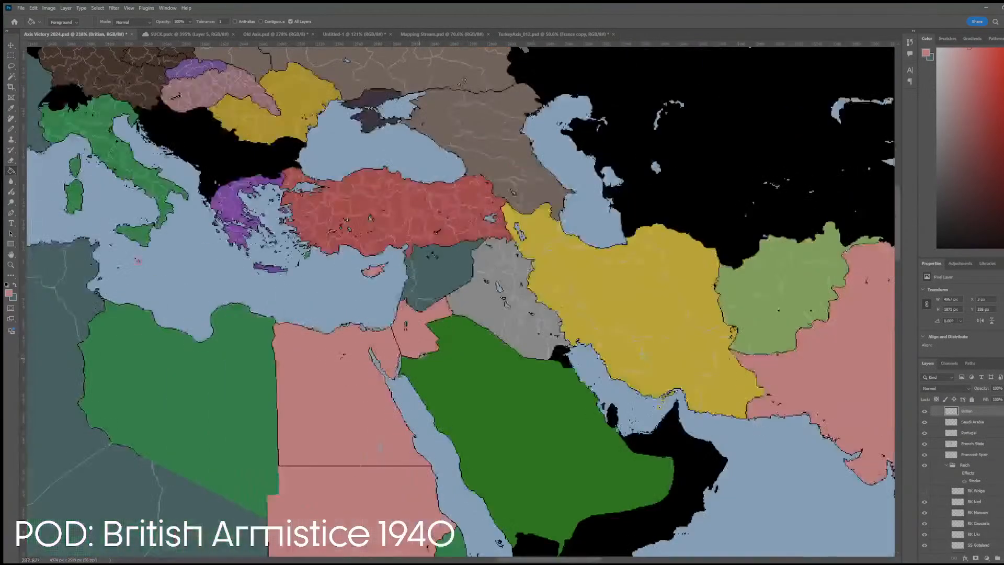
pyautogui.scroll(-3, 348, 357)
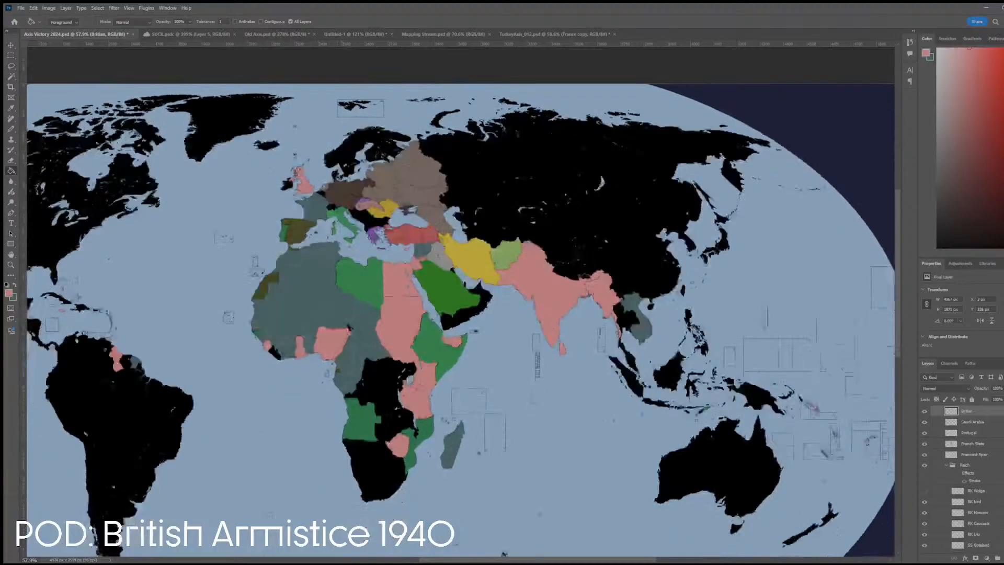
pyautogui.scroll(6, 312, 287)
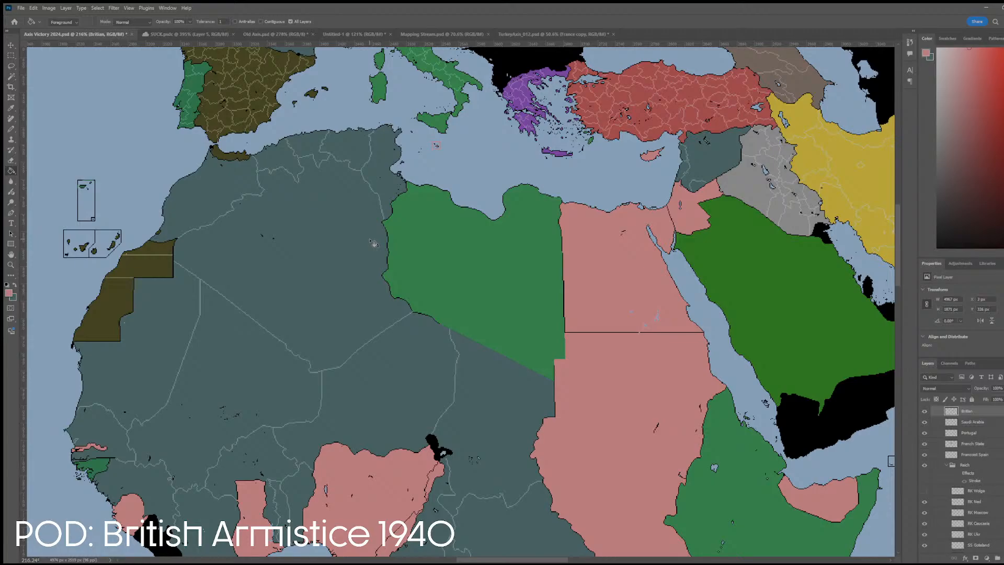
pyautogui.scroll(1, 374, 243)
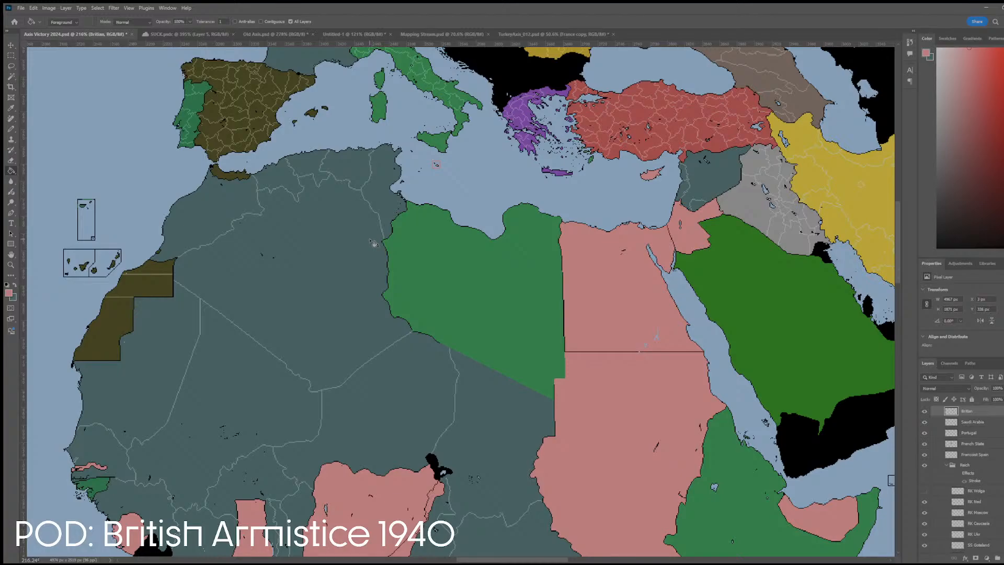
pyautogui.scroll(3, 375, 243)
pyautogui.scroll(6, 434, 157)
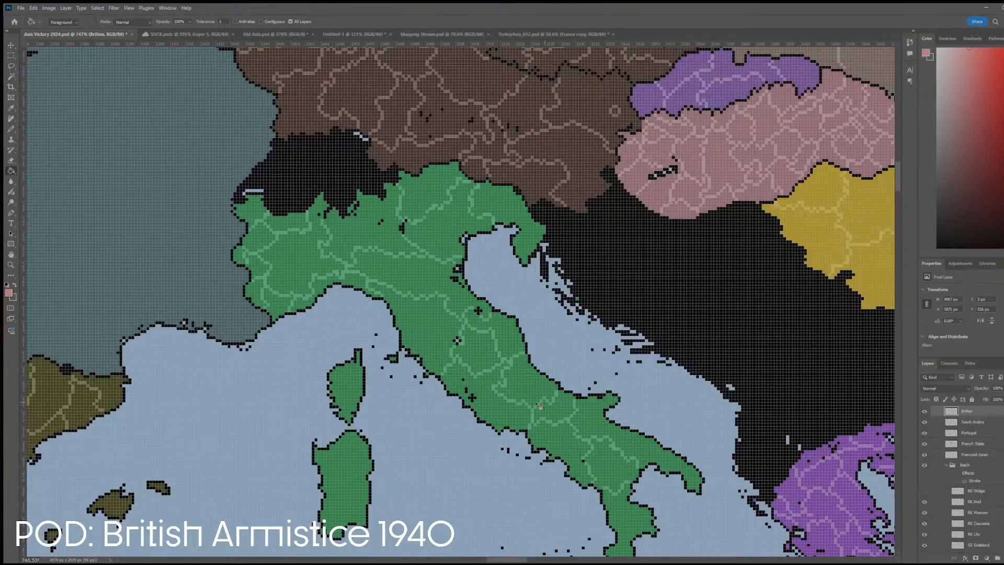
pyautogui.scroll(-6, 512, 372)
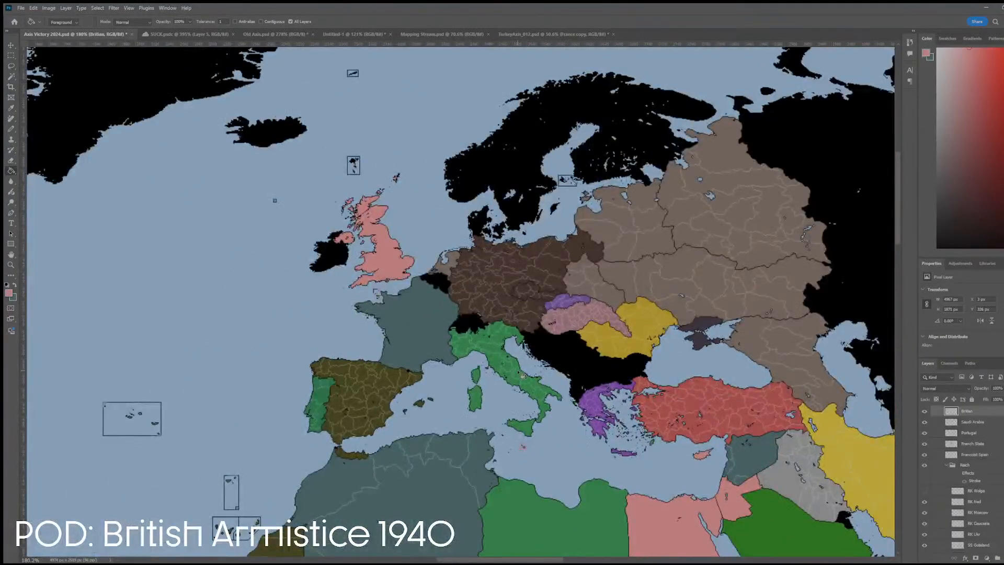
# - Look over the world map for territories that are still black, checking the Americas, Africa, Asia and Scandinavia
pyautogui.scroll(-6, 522, 375)
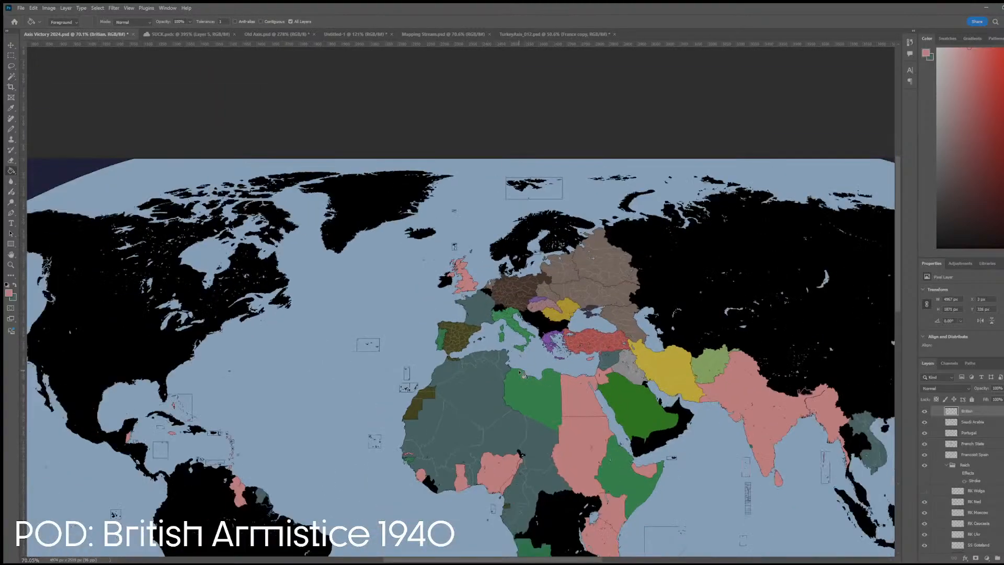
pyautogui.press('v')
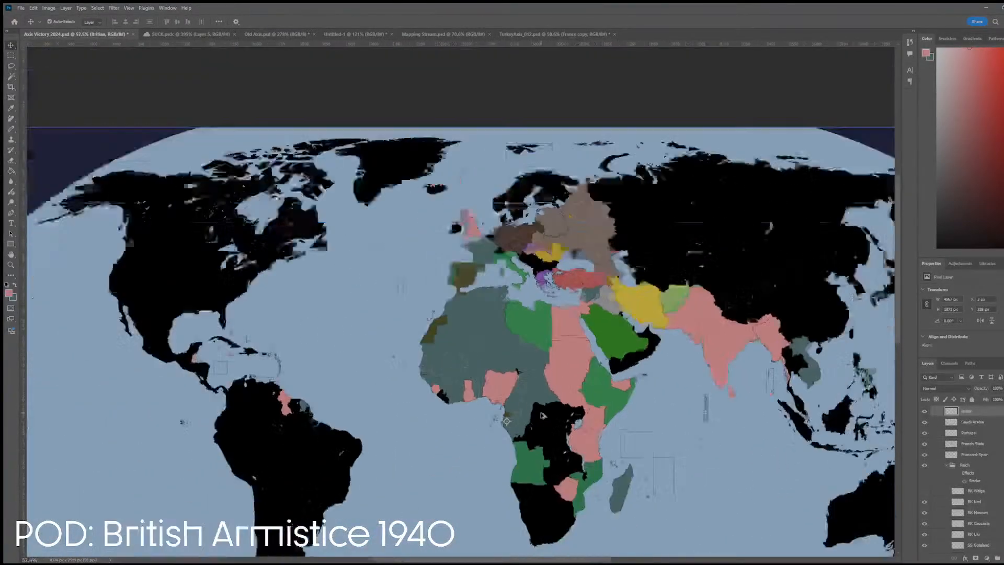
pyautogui.scroll(-1, 568, 392)
pyautogui.hscroll(3, 629, 412)
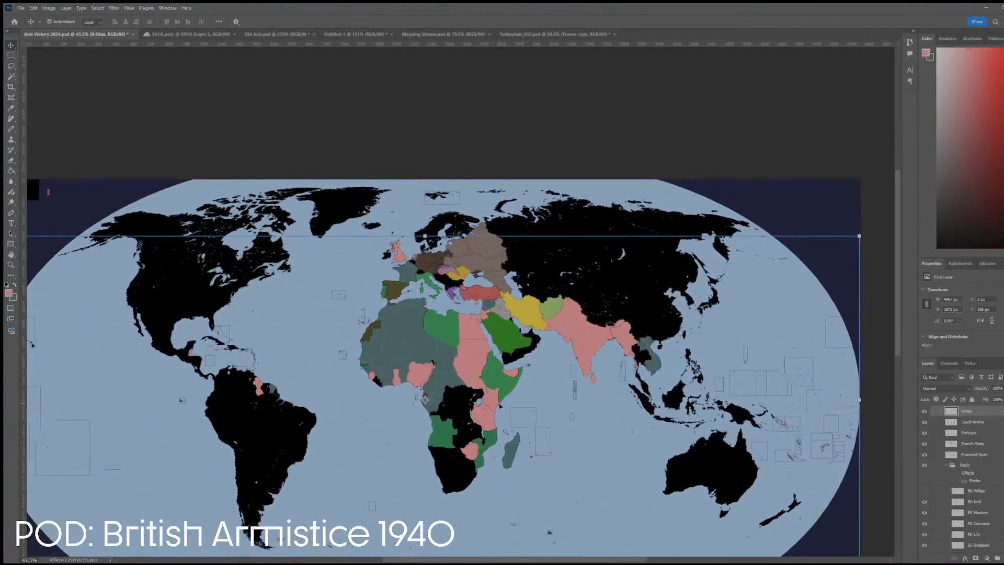
pyautogui.hscroll(2, 497, 408)
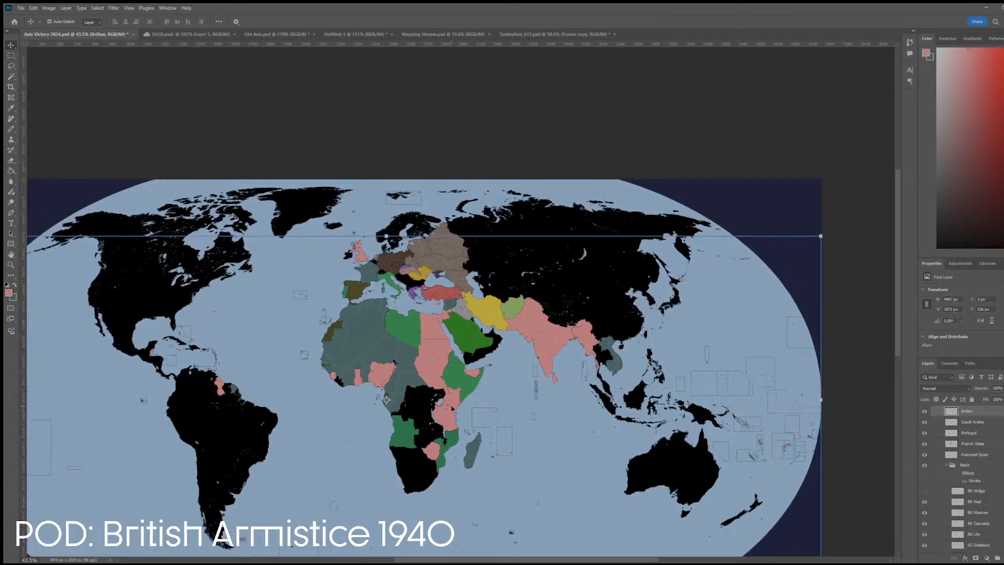
pyautogui.scroll(8, 486, 267)
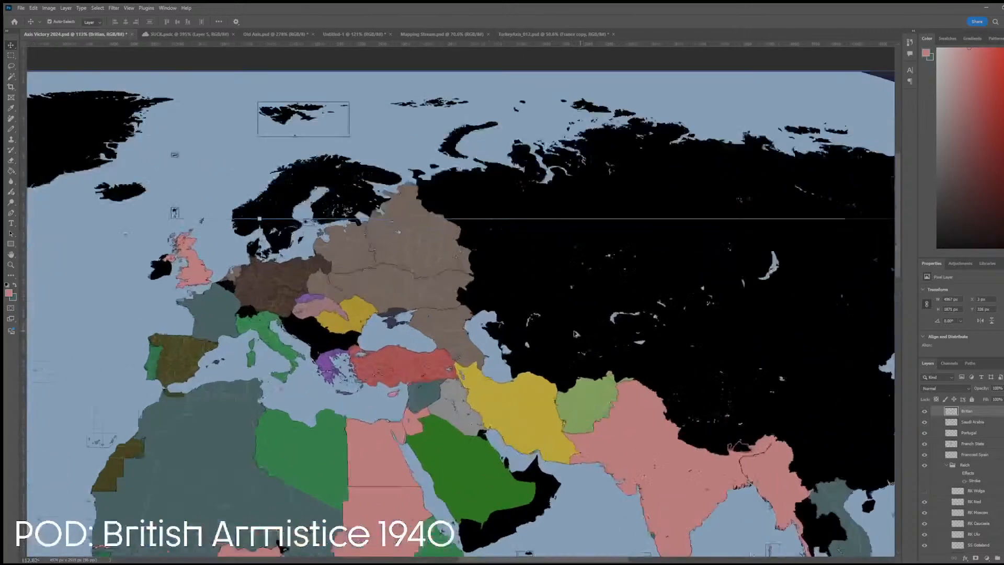
pyautogui.scroll(-8, 578, 332)
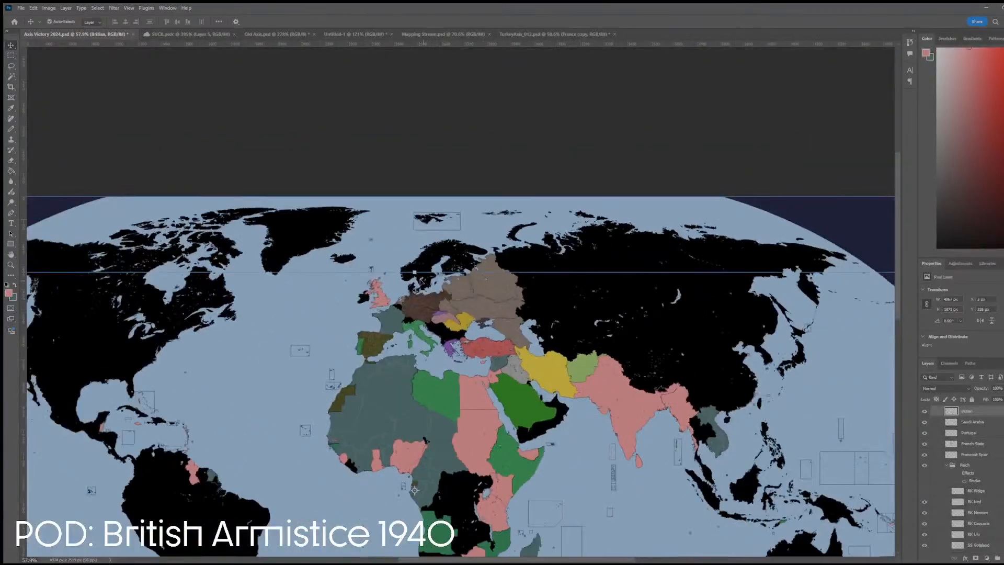
pyautogui.hscroll(-4, 594, 227)
pyautogui.scroll(6, 594, 227)
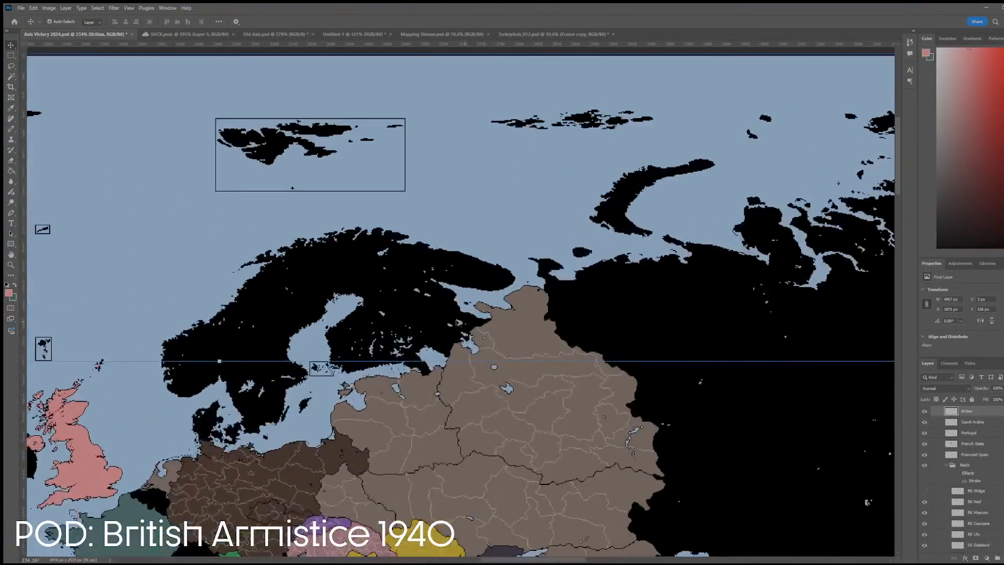
# - Switch to TurkeyAxis_012.psd, then collapse and hide its Post War Division layer group
pyautogui.click(549, 34)
pyautogui.scroll(-1, 448, 189)
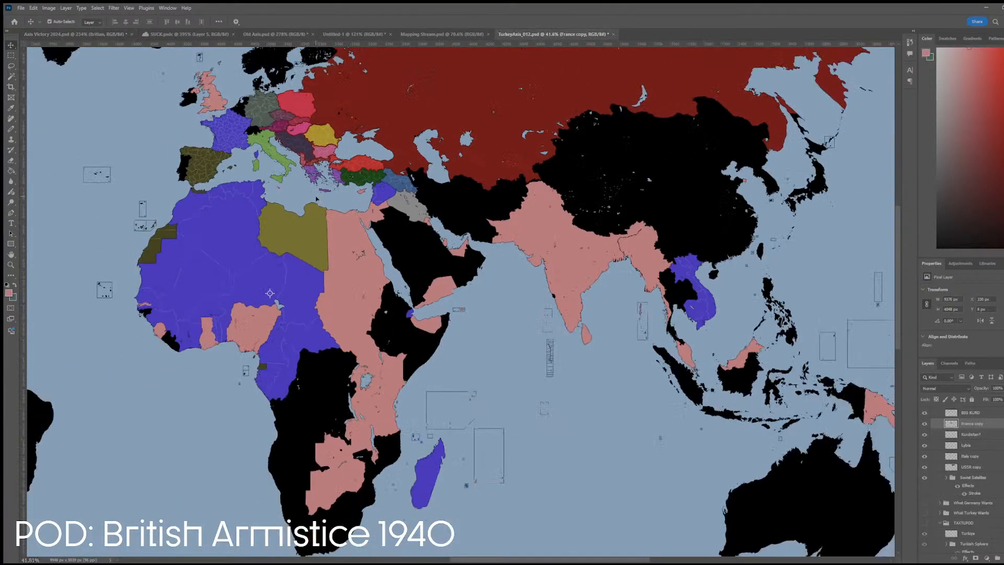
pyautogui.scroll(2, 316, 194)
pyautogui.scroll(-5, 962, 471)
pyautogui.click(940, 491)
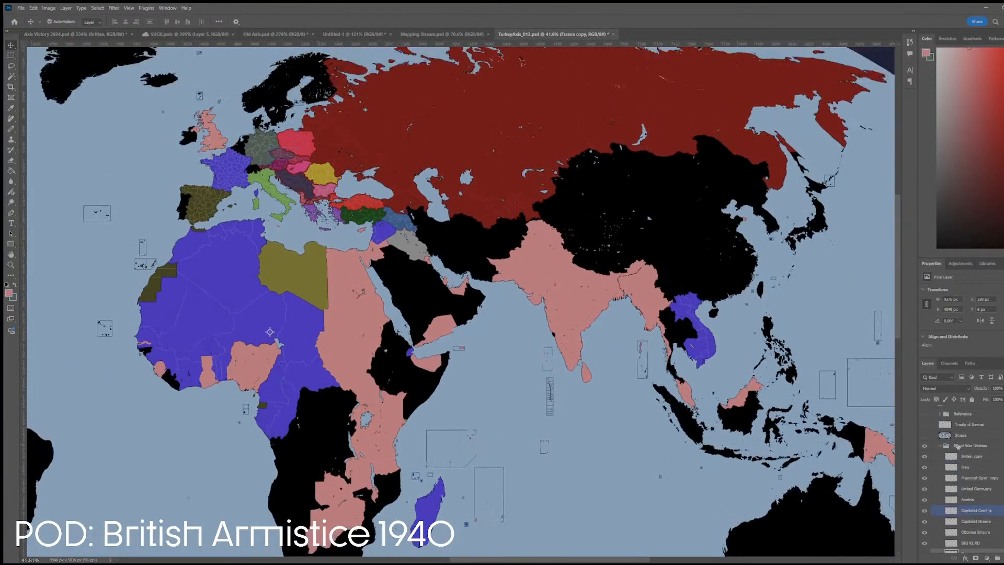
pyautogui.click(940, 489)
pyautogui.click(924, 489)
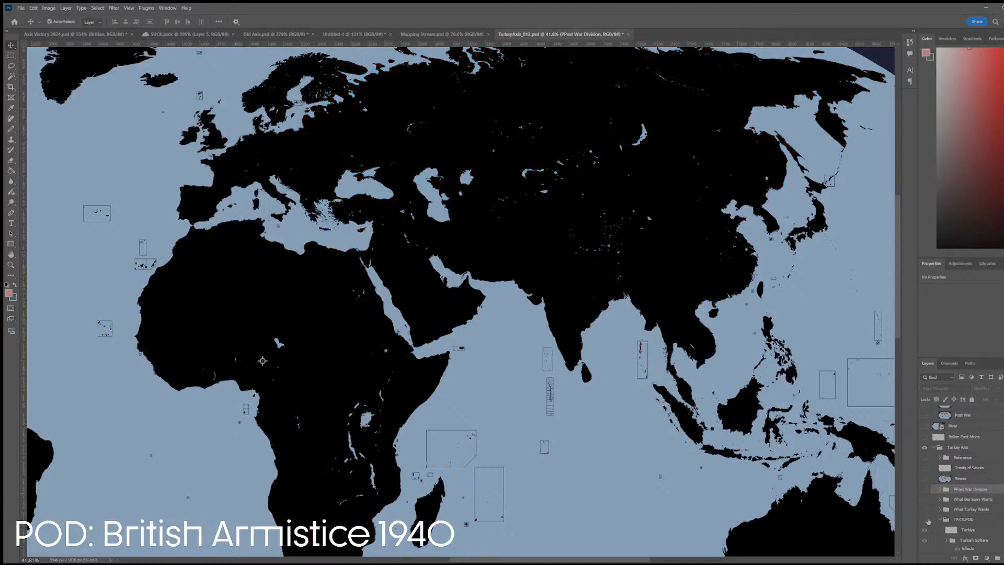
# - Preview the full-world scenario group and What Turkey Wants briefly, then leave only the What Germany Wants group shown
pyautogui.click(924, 518)
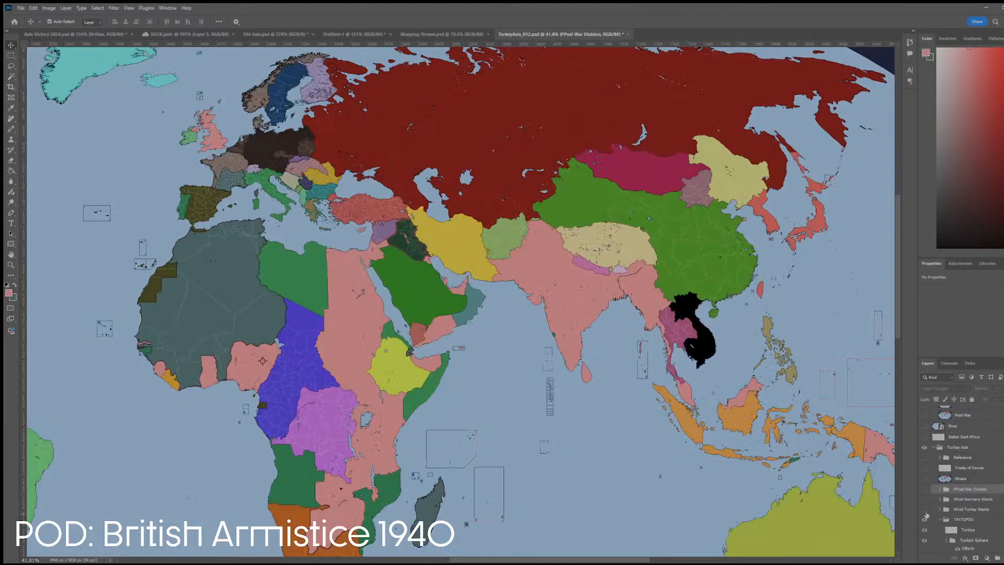
pyautogui.click(925, 519)
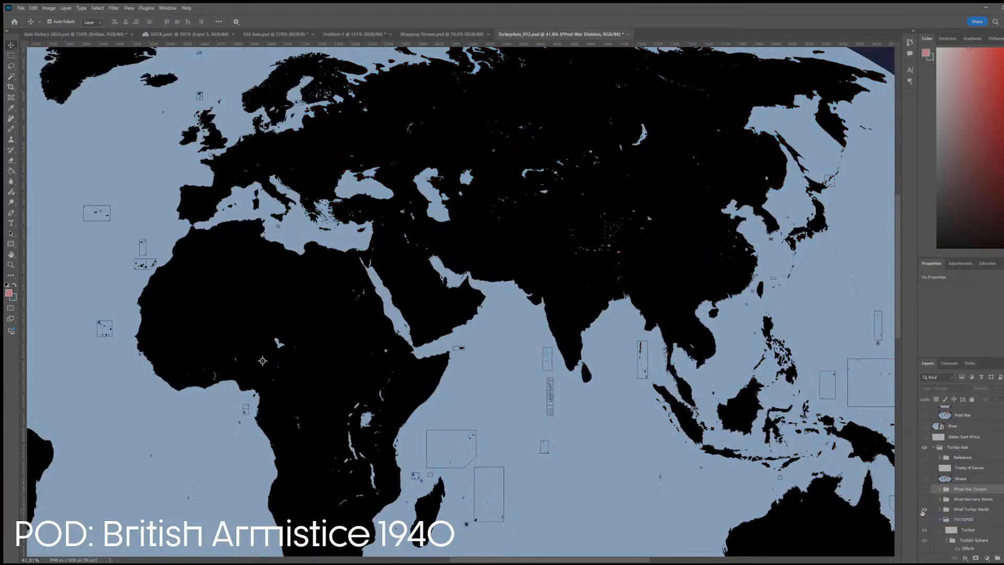
pyautogui.click(925, 508)
pyautogui.click(925, 508)
pyautogui.click(924, 499)
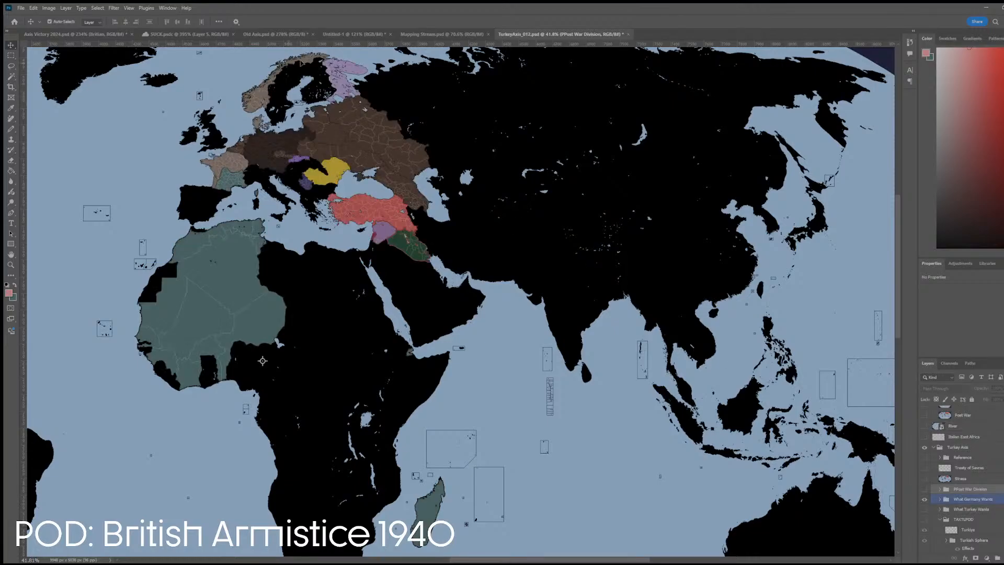
# - Locate the Greater Finland, Denmark and Norway layers from the map and select RK NOR copy alone
pyautogui.scroll(2, 301, 62)
pyautogui.click(344, 131)
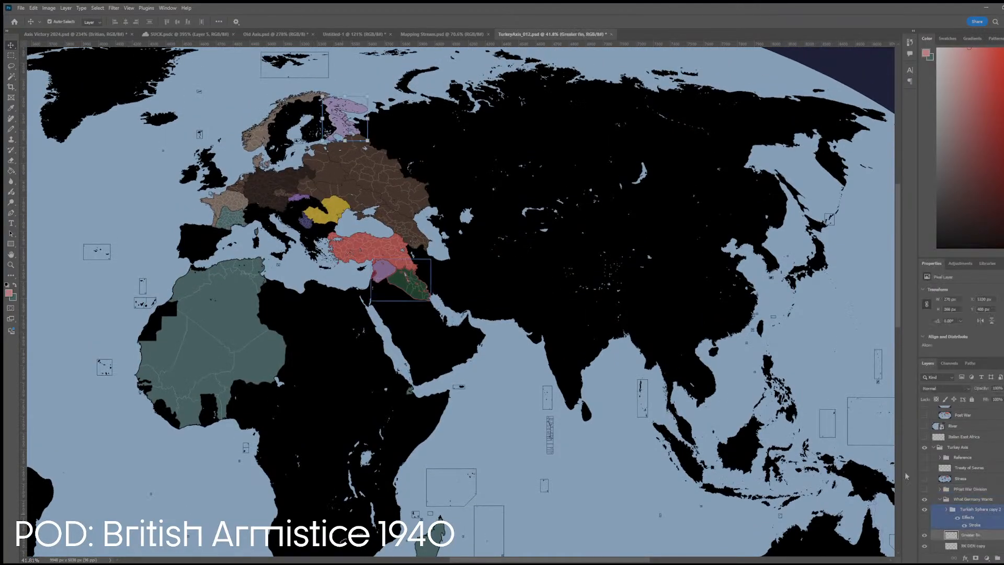
pyautogui.scroll(6, 255, 145)
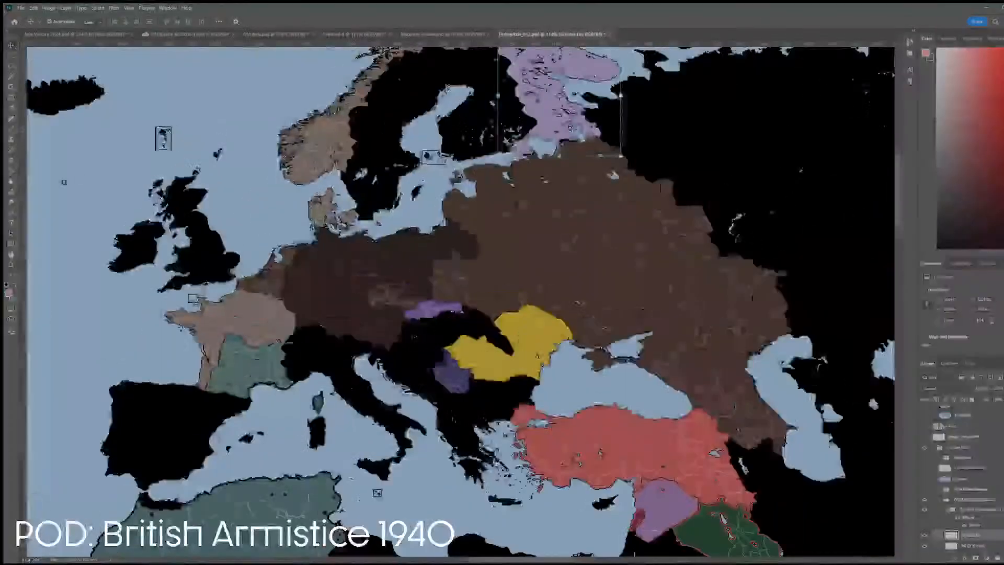
pyautogui.click(413, 309)
pyautogui.keyDown('shift'); pyautogui.click(423, 126); pyautogui.keyUp('shift')
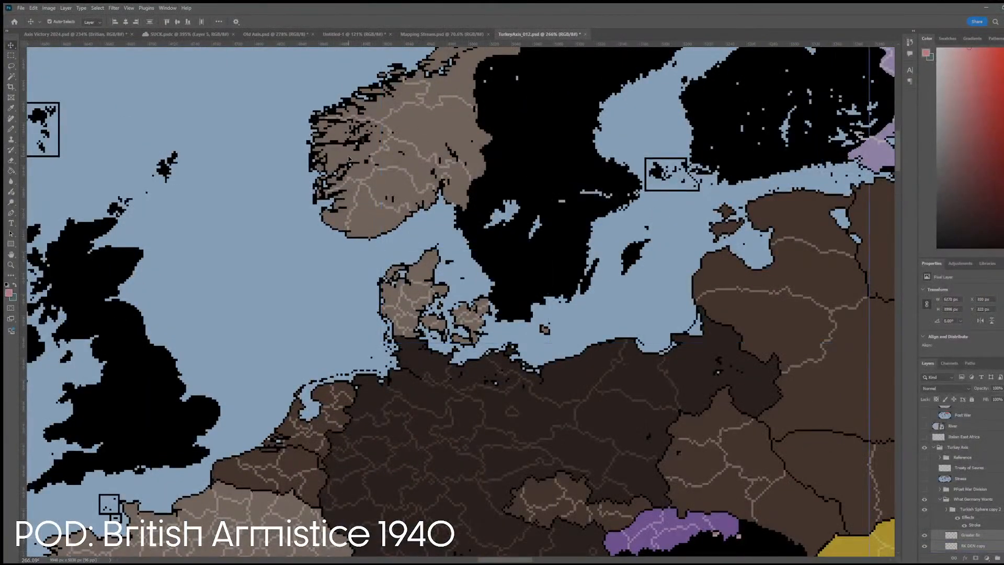
pyautogui.scroll(-5, 356, 170)
pyautogui.scroll(-6, 360, 178)
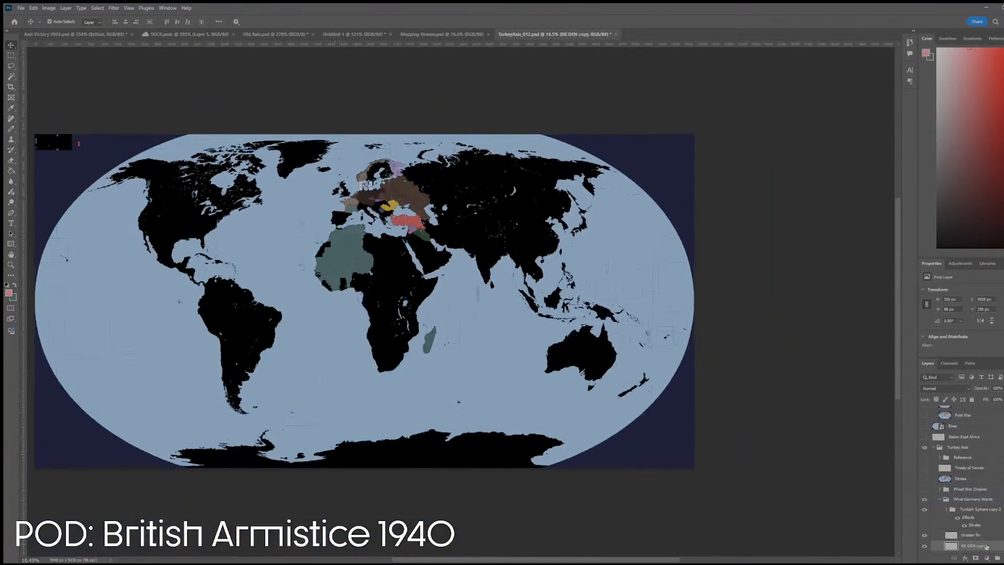
pyautogui.scroll(-2, 968, 523)
pyautogui.click(967, 535)
pyautogui.scroll(3, 110, 185)
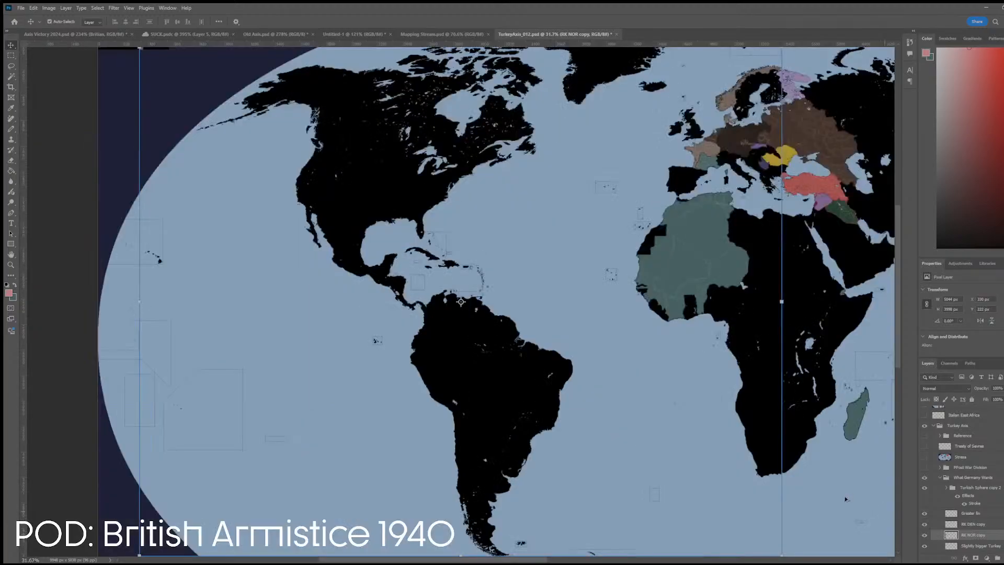
# - Erase the Norway layer's far southern territories along Antarctica with a greatly enlarged Eraser, leaving the layer unclipped
pyautogui.press('e')
pyautogui.scroll(-3, 314, 366)
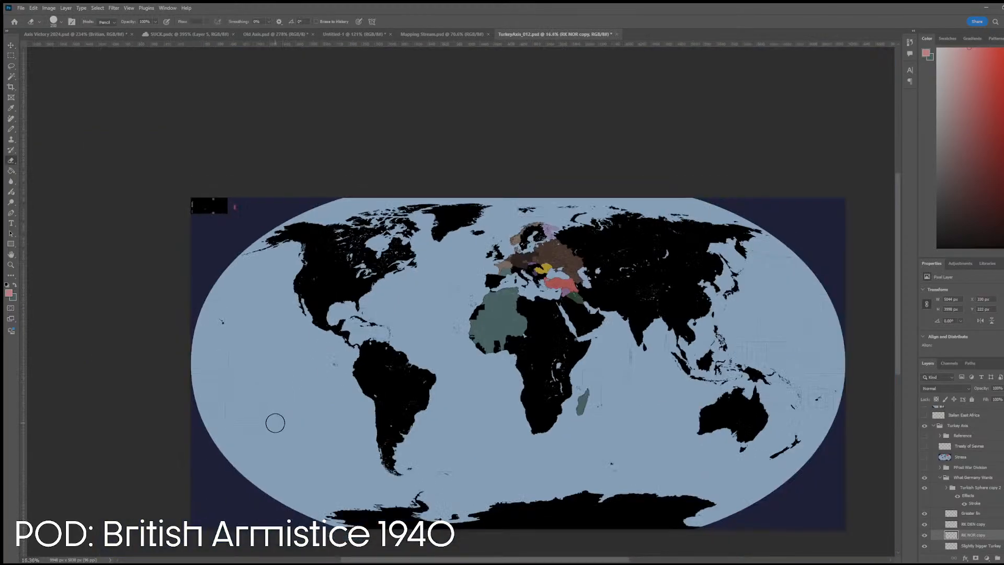
pyautogui.press(']')
pyautogui.press(']')
pyautogui.press(']')
pyautogui.press(']')
pyautogui.press(']')
pyautogui.press(']')
pyautogui.press(']')
pyautogui.press(']')
pyautogui.moveTo(300, 455)
pyautogui.mouseDown()
pyautogui.moveTo(303, 190)
pyautogui.moveTo(716, 526)
pyautogui.mouseUp()
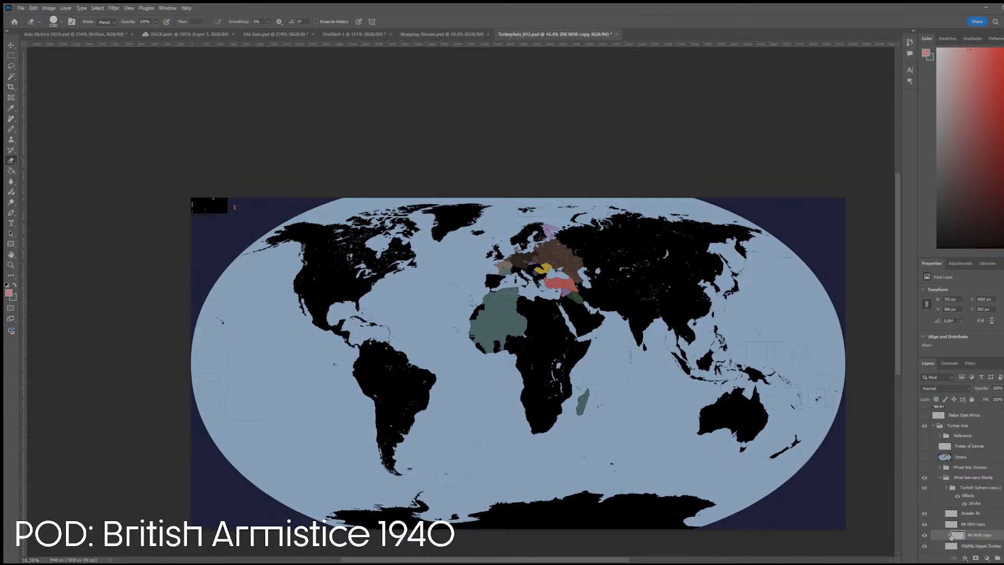
pyautogui.keyDown('ctrl'); pyautogui.click(956, 534); pyautogui.keyUp('ctrl')
pyautogui.hotkey('ctrl', '+')
pyautogui.hotkey('ctrl', '-')
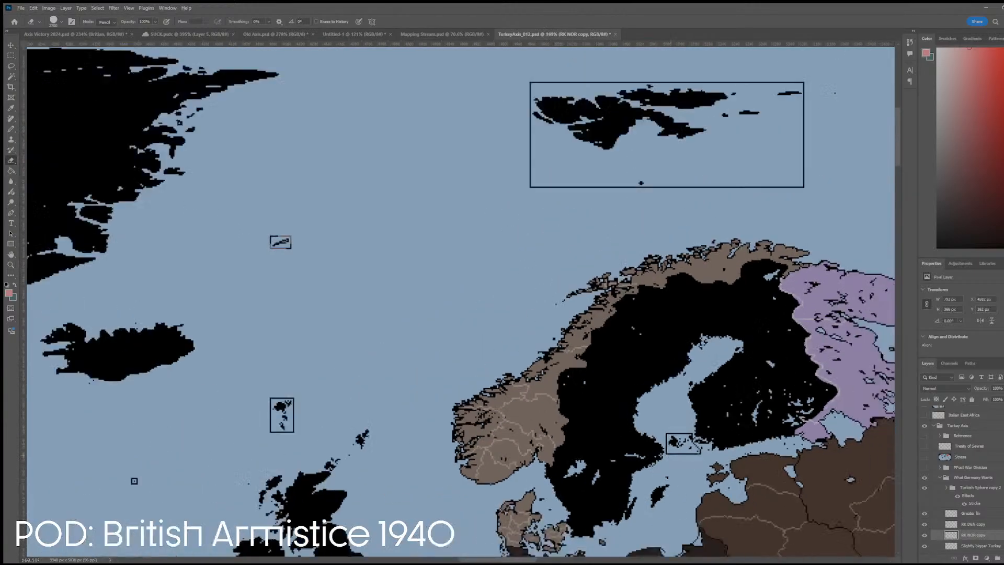
# - Copy the Greater Finland, RK DEN copy and RK NOR copy layers together into Axis Victory 2024.psd
pyautogui.keyDown('shift'); pyautogui.click(970, 513); pyautogui.keyUp('shift')
pyautogui.press('v')
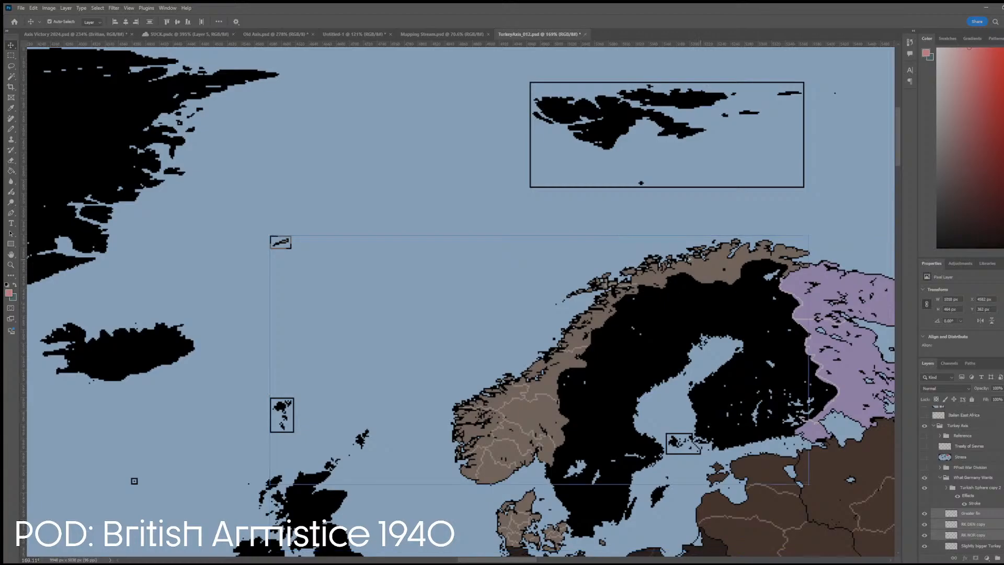
pyautogui.moveTo(725, 269); pyautogui.dragTo(704, 287)
pyautogui.hotkey('ctrl', 'z')
pyautogui.hotkey('ctrl', 't')
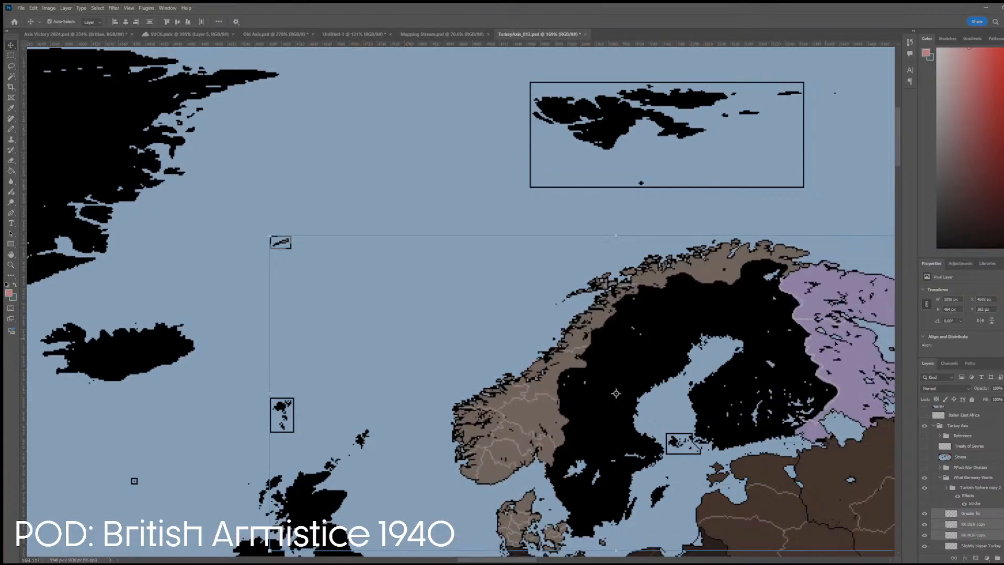
pyautogui.moveTo(616, 393); pyautogui.dragTo(73, 38)
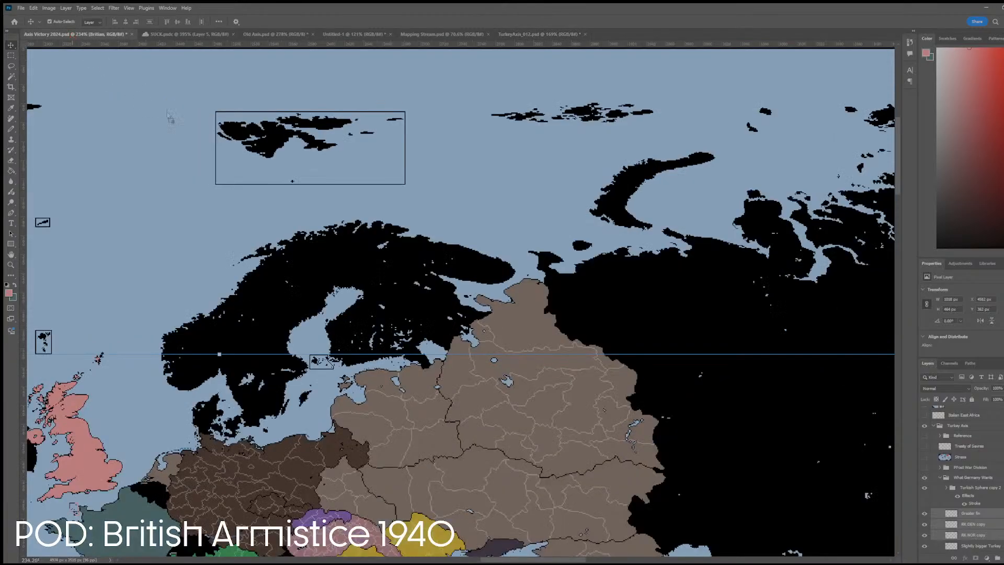
pyautogui.moveTo(170, 118); pyautogui.dragTo(403, 268)
# - Scale the imported Nordic layers to 50% and align them with the black coastlines of Norway, Denmark and Karelia
pyautogui.scroll(-5, 392, 270)
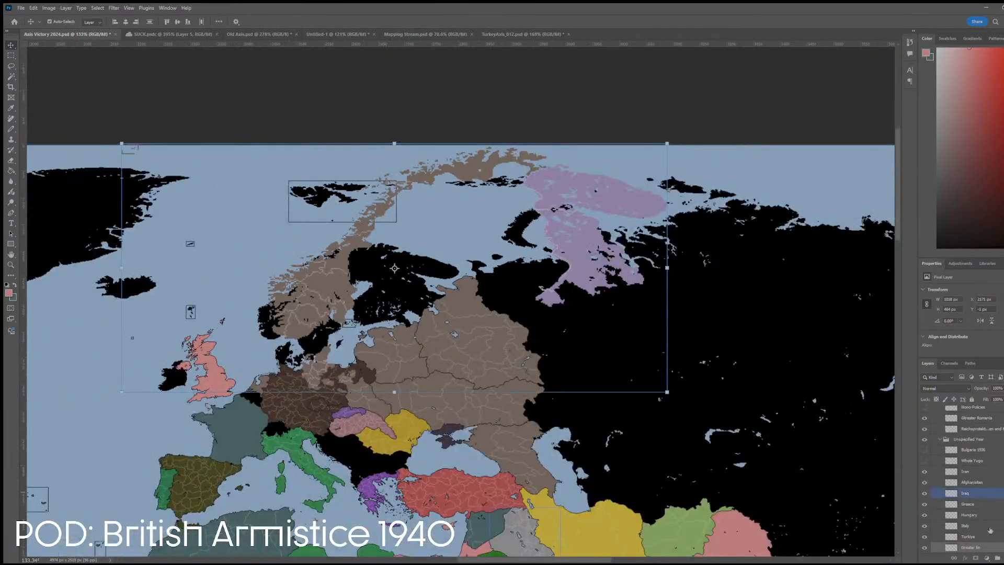
pyautogui.hotkey('ctrl', 't')
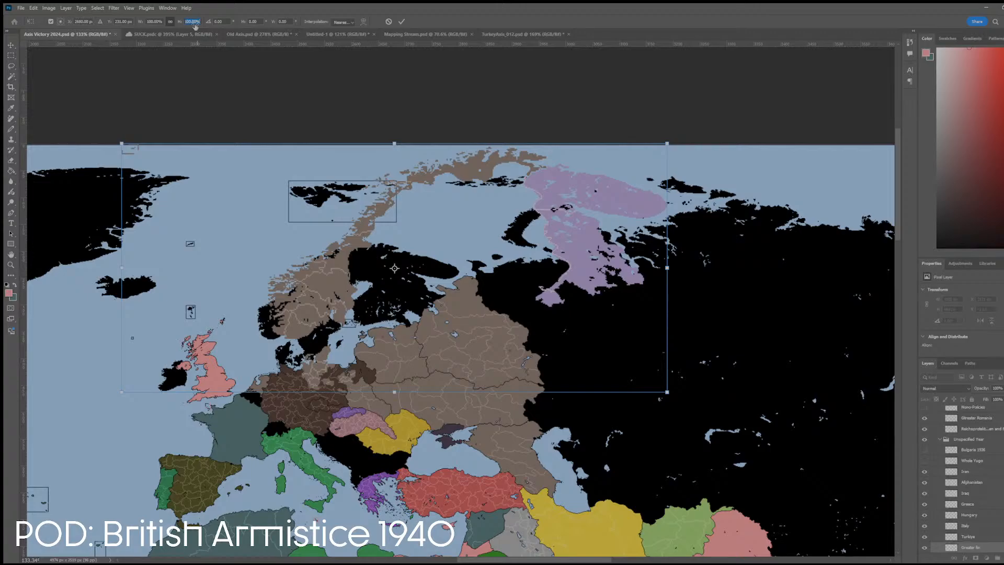
pyautogui.write('50')
pyautogui.moveTo(350, 289); pyautogui.dragTo(276, 324)
pyautogui.scroll(3, 276, 324)
pyautogui.scroll(3, 276, 327)
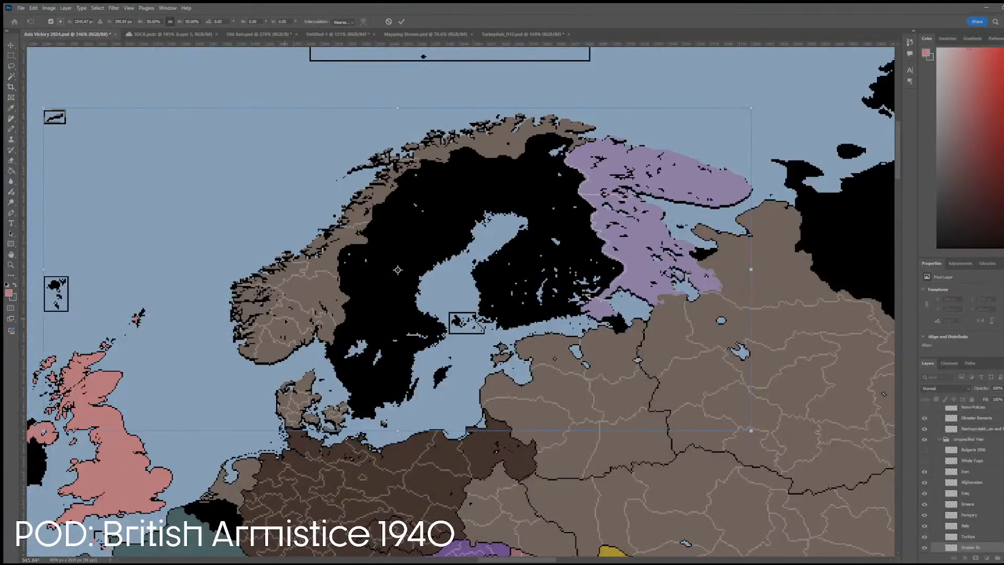
pyautogui.moveTo(282, 320); pyautogui.dragTo(285, 320)
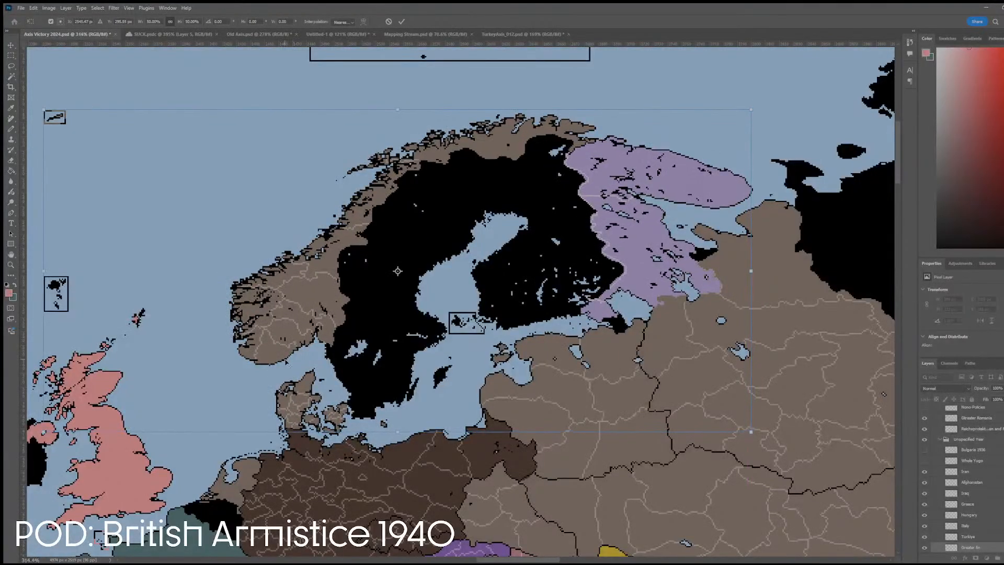
pyautogui.press('Return')
# - Move the RK DEN copy and RK NOR copy layers into the Reich layer group
pyautogui.scroll(-2, 286, 361)
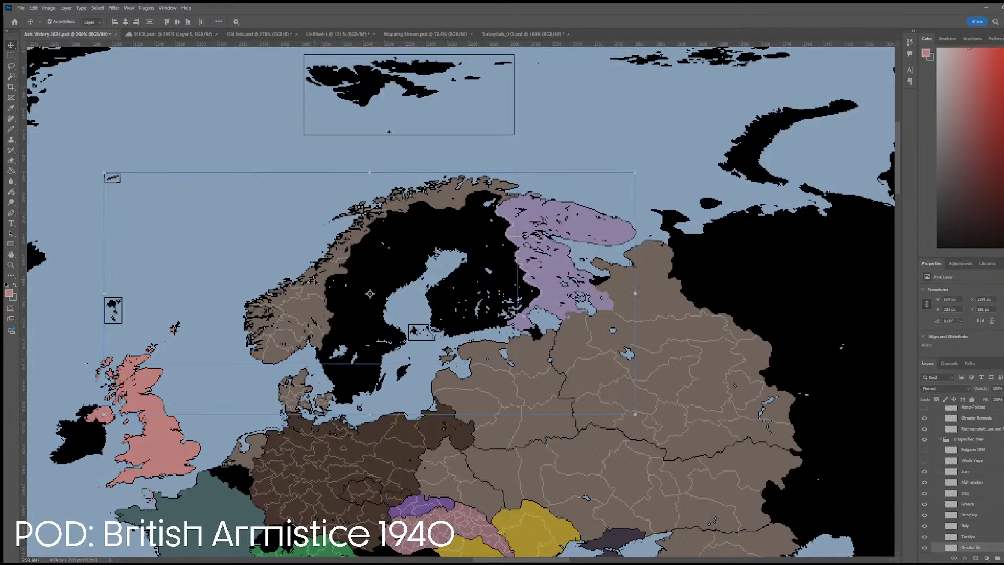
pyautogui.click(298, 406)
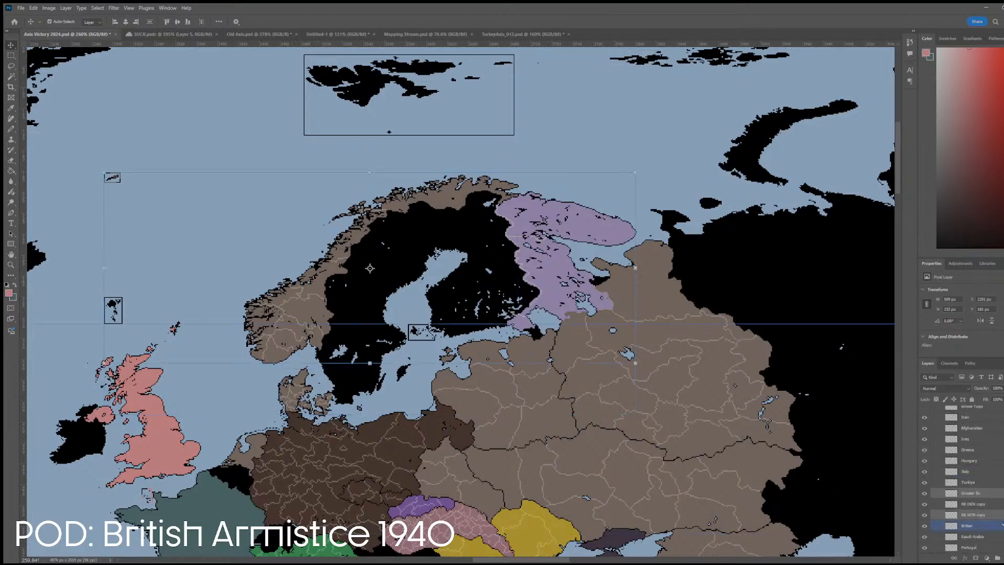
pyautogui.scroll(-2, 983, 471)
pyautogui.click(986, 460)
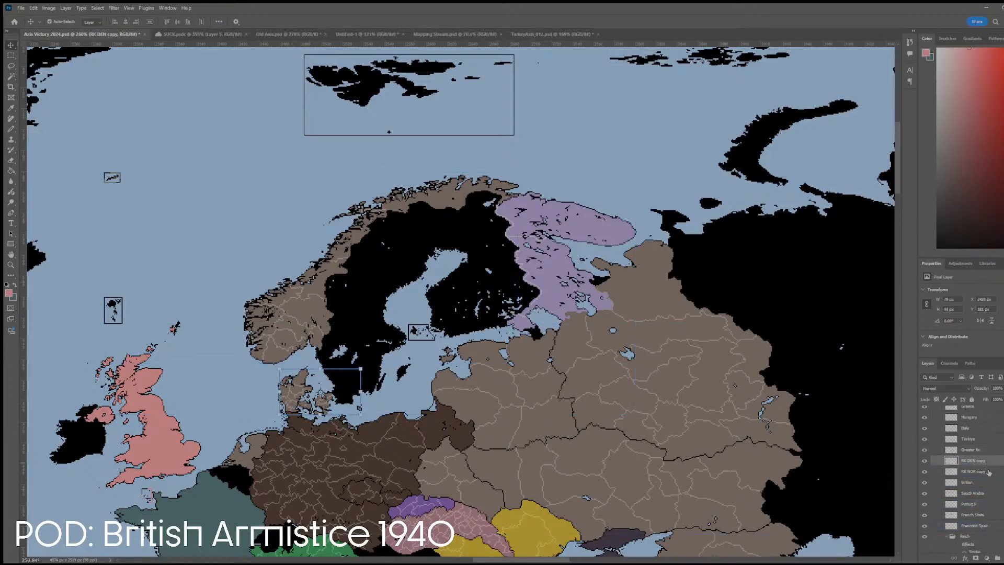
pyautogui.keyDown('ctrl'); pyautogui.click(986, 471); pyautogui.keyUp('ctrl')
pyautogui.scroll(-3, 987, 467)
pyautogui.moveTo(988, 440); pyautogui.dragTo(988, 524)
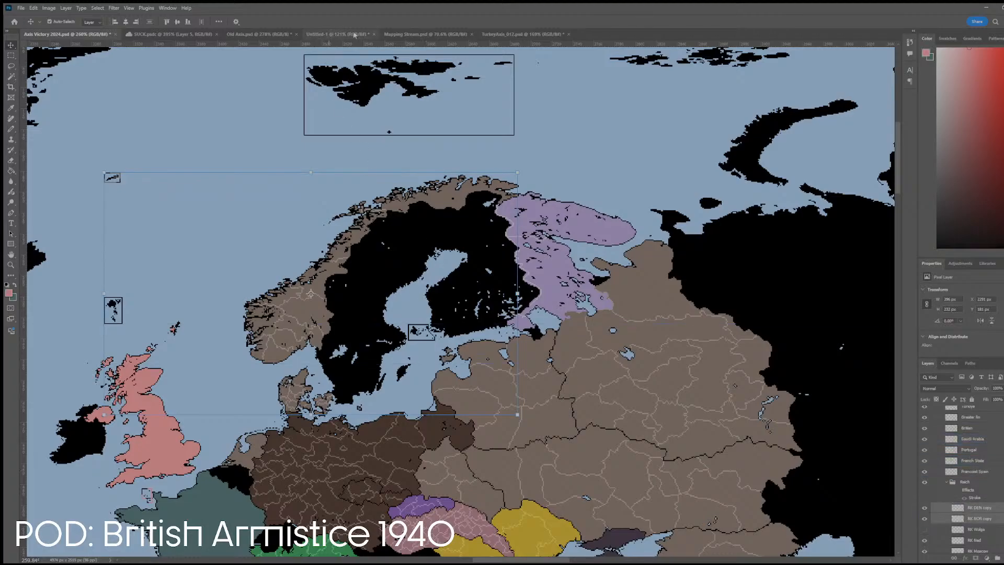
# - Switch to TurkeyAxis_012.psd, then collapse and hide the What Germany Wants layer group
pyautogui.click(501, 35)
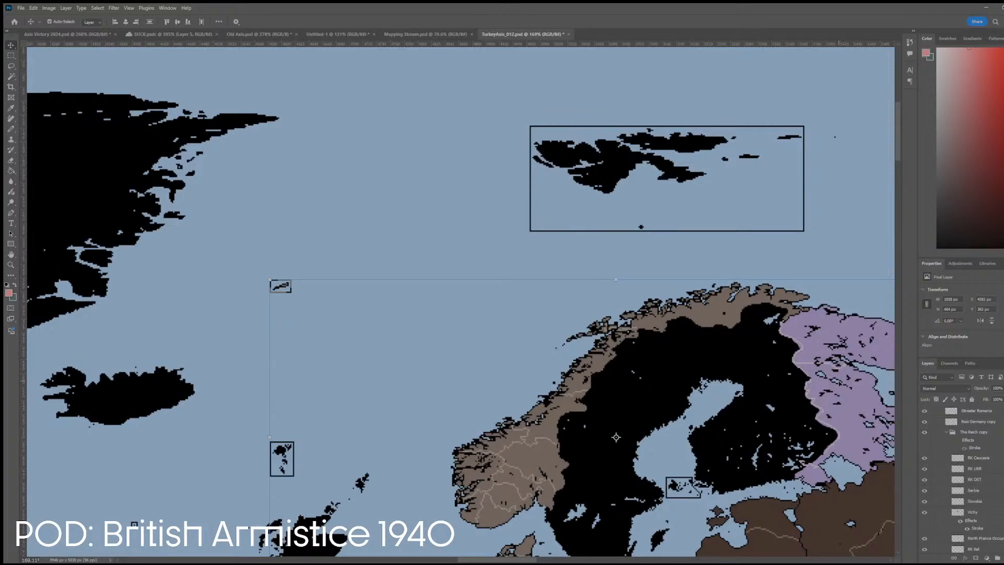
pyautogui.scroll(2, 460, 301)
pyautogui.scroll(3, 947, 432)
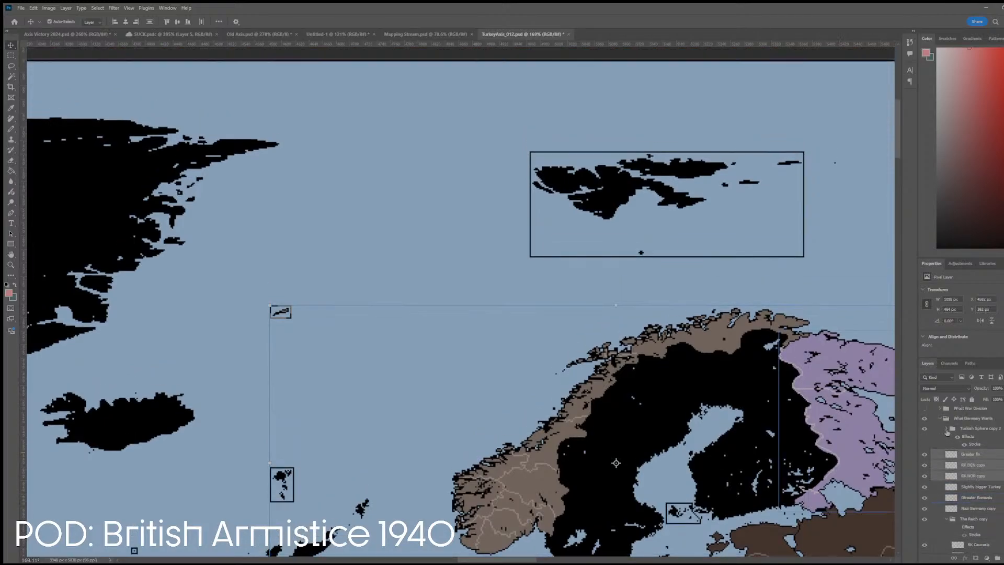
pyautogui.click(938, 420)
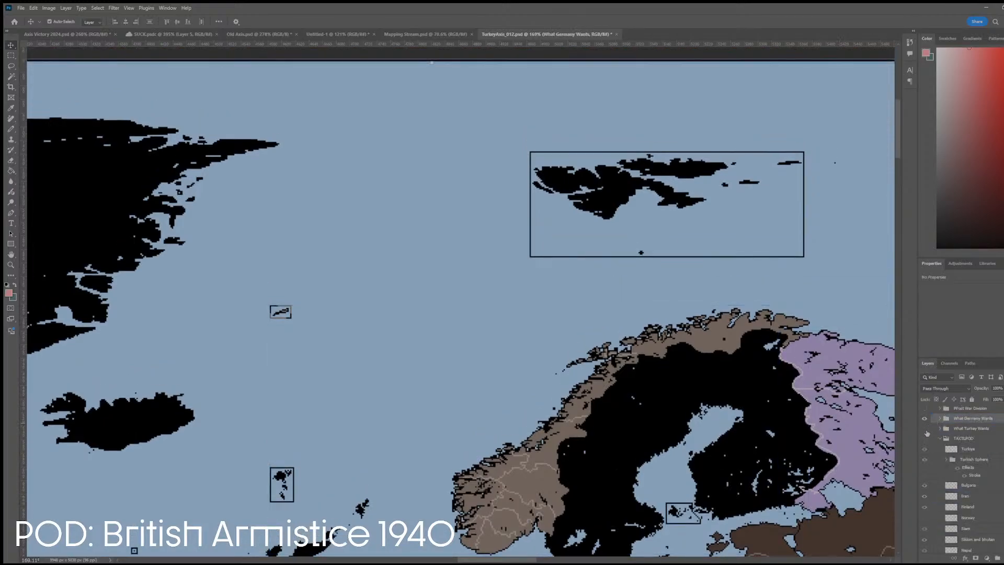
pyautogui.click(924, 419)
pyautogui.click(925, 438)
pyautogui.click(967, 507)
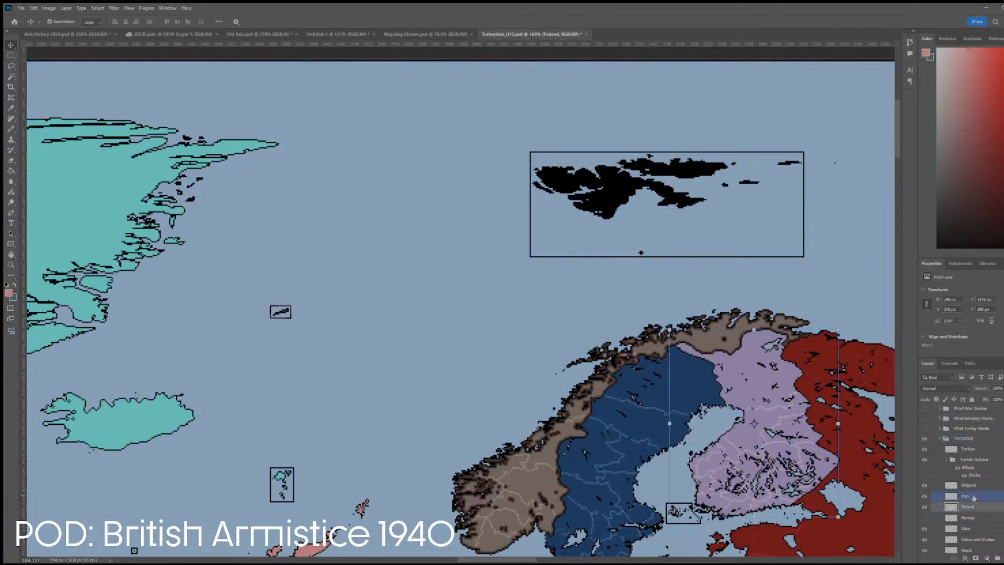
pyautogui.click(937, 437)
pyautogui.click(939, 438)
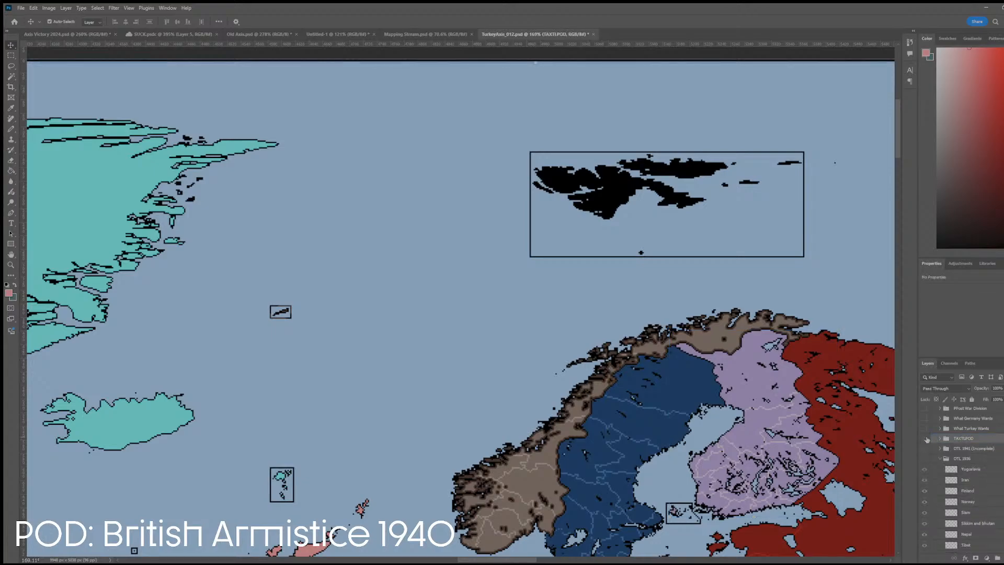
pyautogui.click(924, 438)
pyautogui.click(924, 448)
pyautogui.click(924, 448)
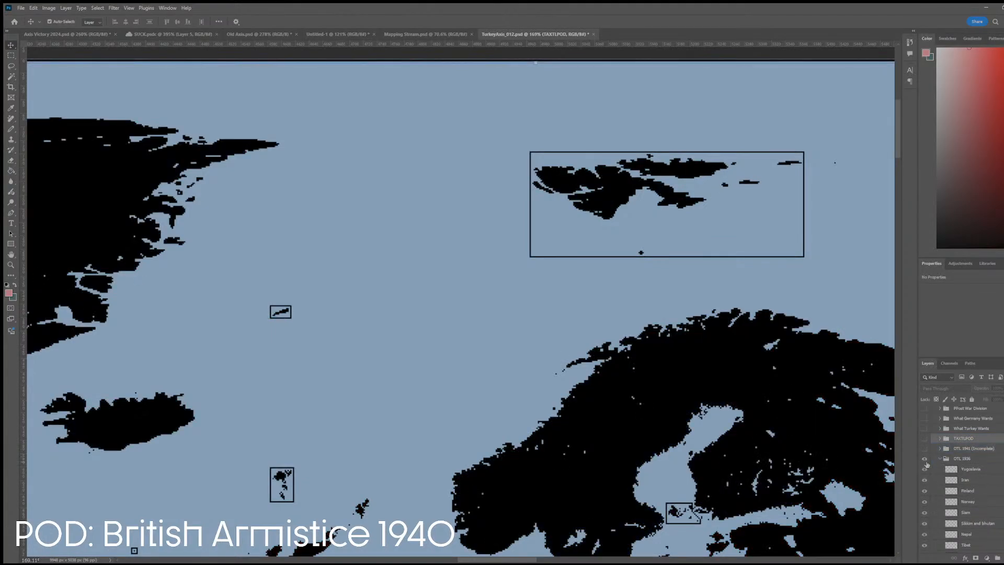
# - Show the expanded OTL layer group and copy its Finland layer into Axis Victory 2024.psd
pyautogui.click(925, 459)
pyautogui.click(808, 479)
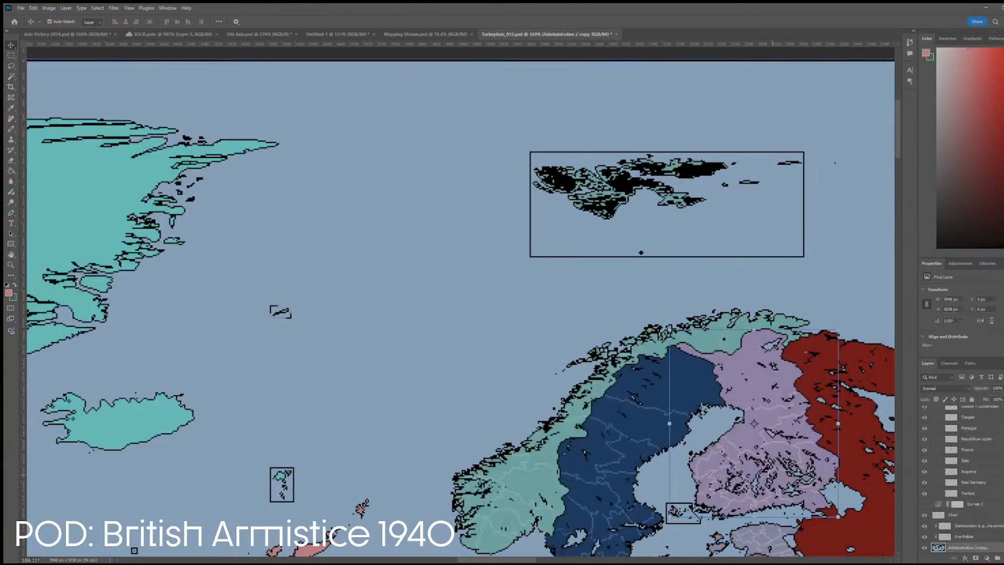
pyautogui.moveTo(772, 446); pyautogui.dragTo(607, 342)
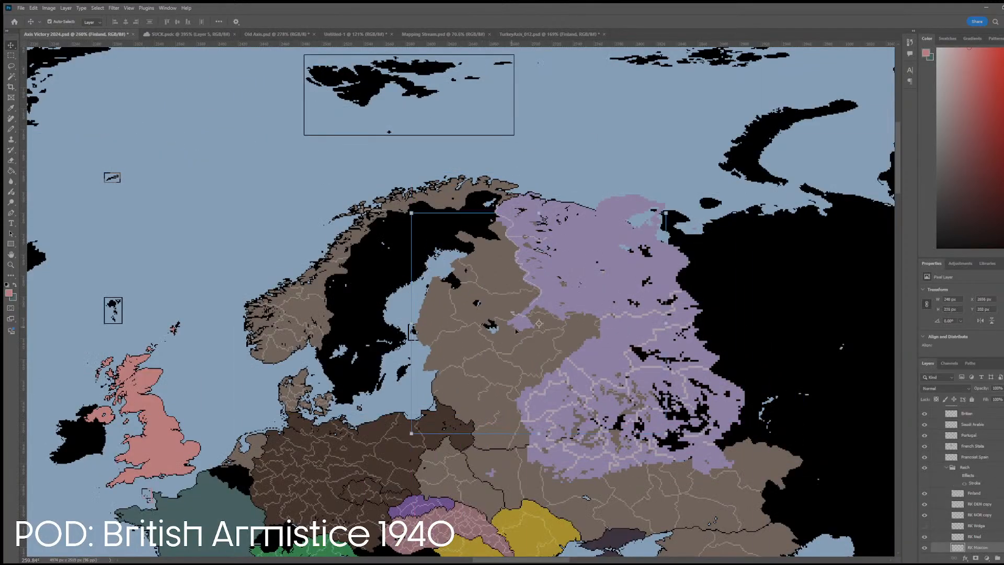
pyautogui.click(607, 342)
pyautogui.hotkey('ctrl', 't')
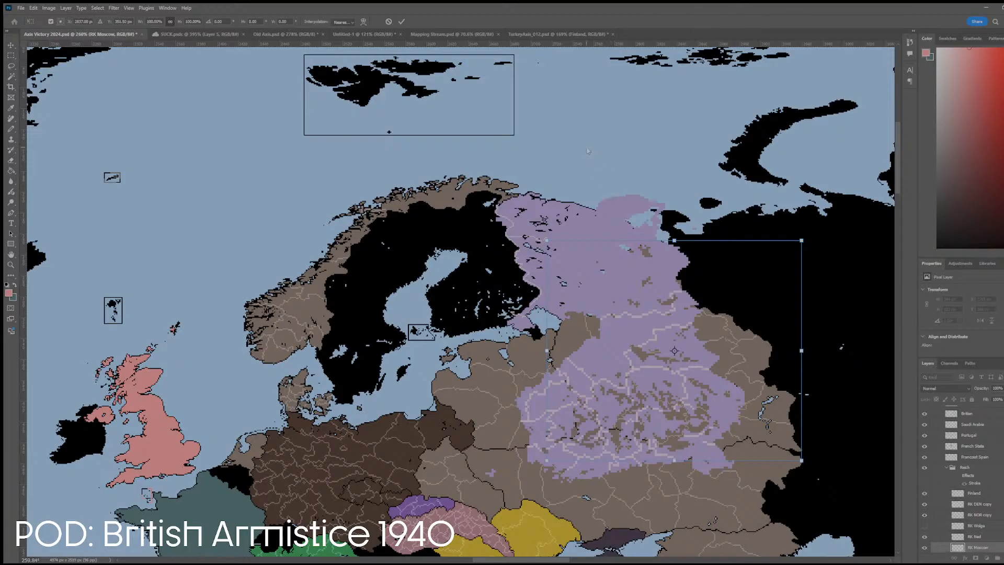
pyautogui.press('Escape')
pyautogui.click(571, 276)
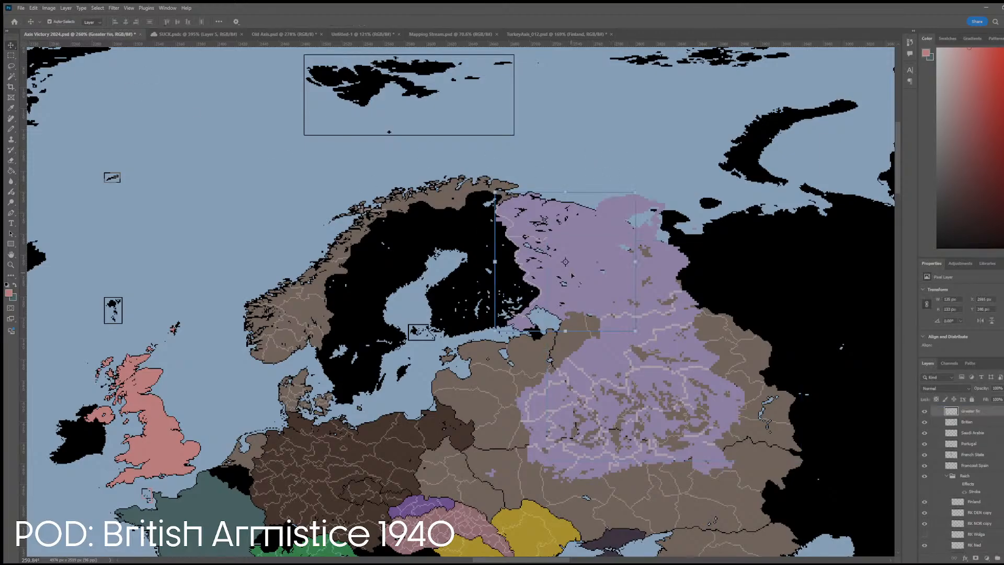
pyautogui.click(643, 399)
pyautogui.keyDown('shift'); pyautogui.click(561, 435); pyautogui.keyUp('shift')
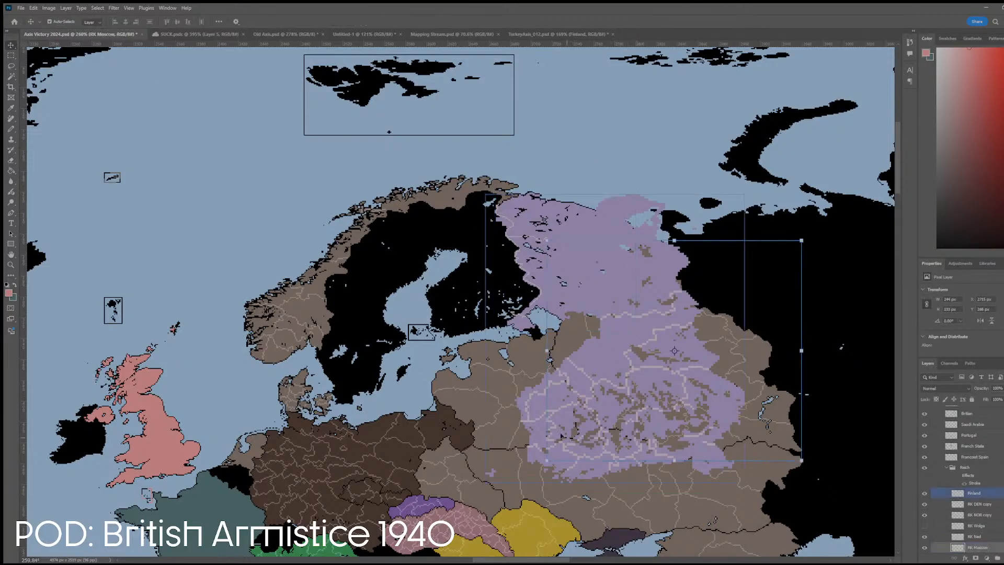
# - Scale the imported Finland layer to 50% and align it with the black Finnish coastline beside Karelia
pyautogui.click(525, 408)
pyautogui.hotkey('ctrl', 't')
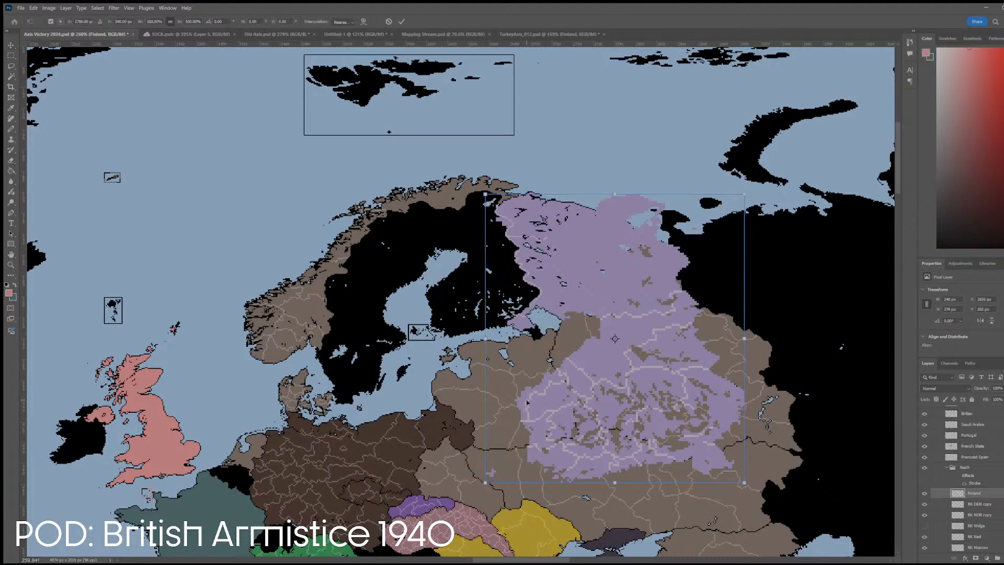
pyautogui.click(161, 21)
pyautogui.write('50')
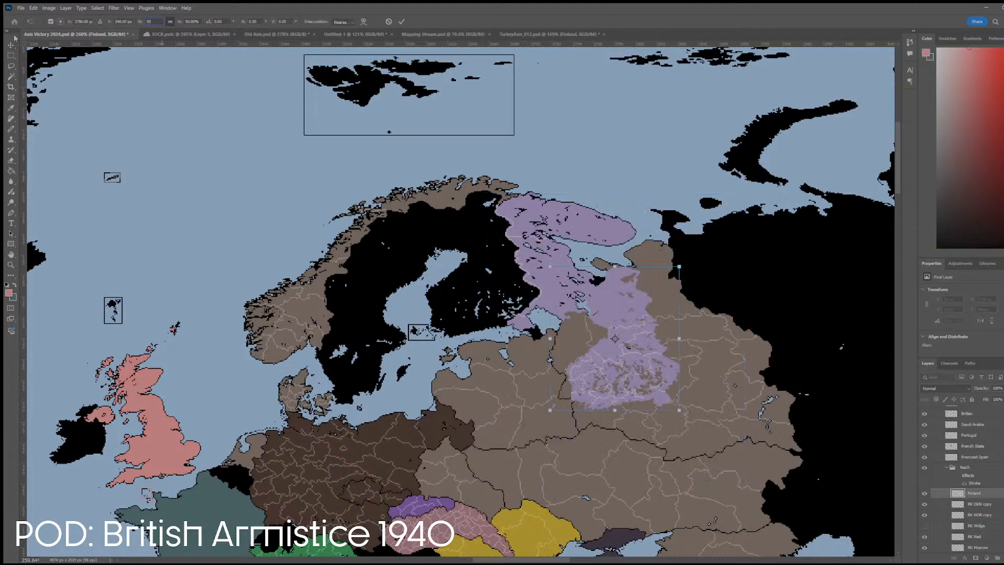
pyautogui.press('Return')
pyautogui.moveTo(615, 339); pyautogui.dragTo(443, 299)
pyautogui.scroll(4, 436, 304)
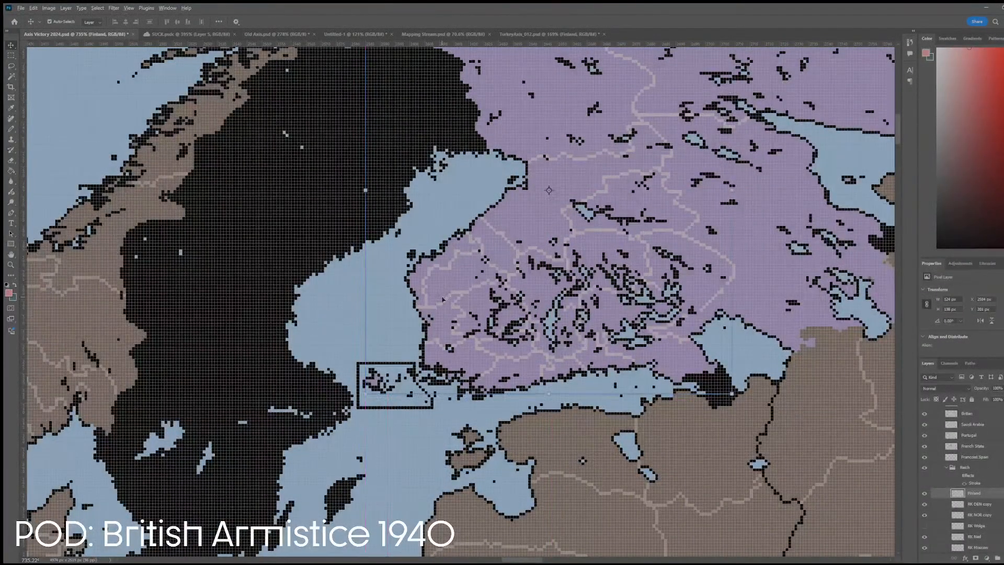
pyautogui.scroll(-4, 443, 299)
pyautogui.scroll(4, 478, 248)
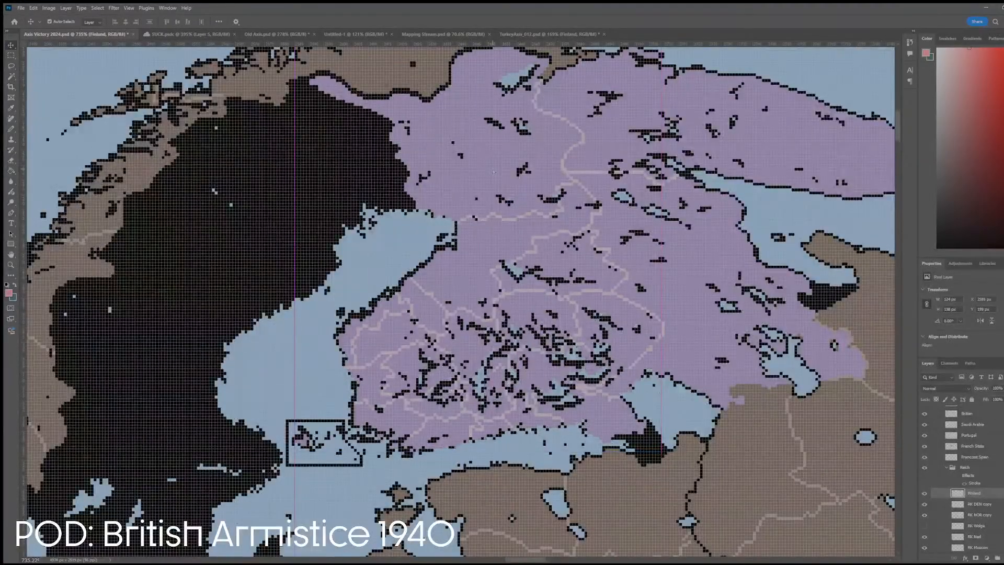
pyautogui.scroll(-2, 512, 184)
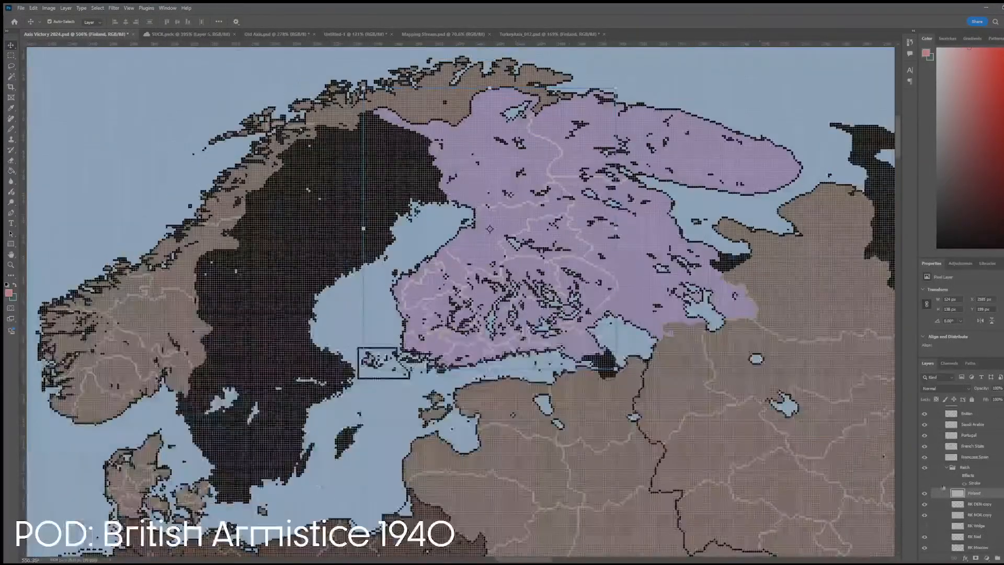
# - Merge the Finland layer with the Greater Finland layer
pyautogui.click(996, 505)
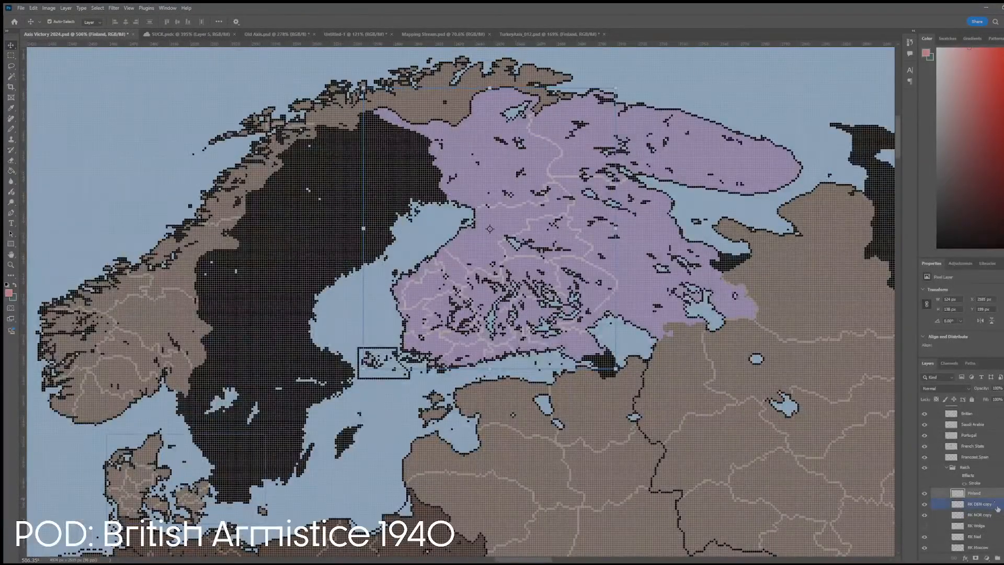
pyautogui.keyDown('shift'); pyautogui.click(648, 239); pyautogui.keyUp('shift')
pyautogui.scroll(1, 998, 521)
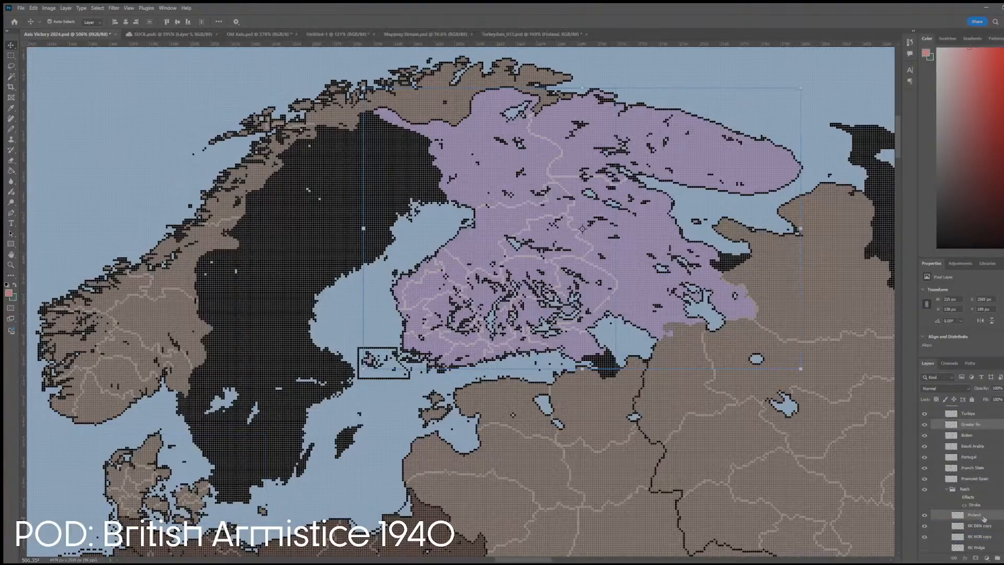
pyautogui.hotkey('ctrl', 'e')
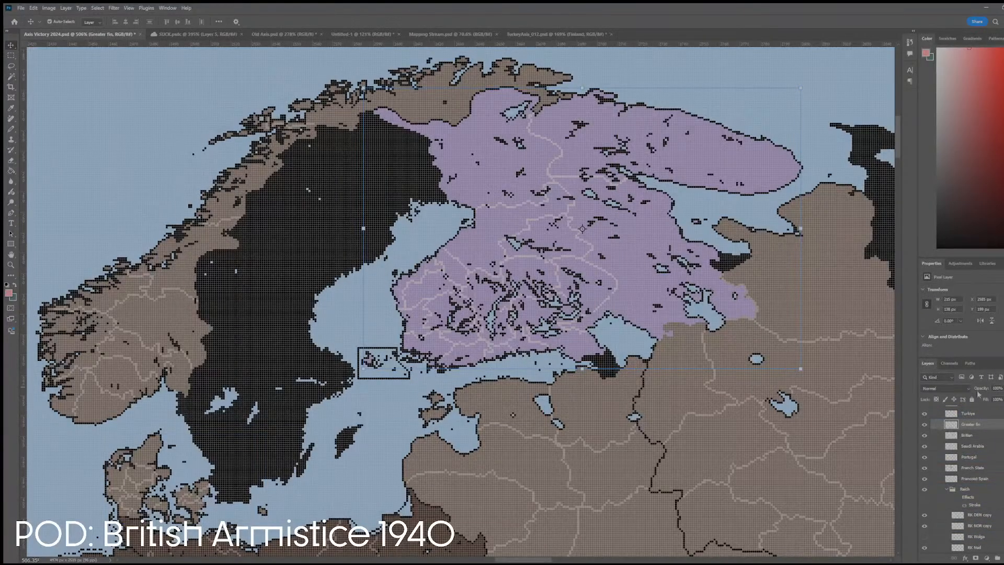
pyautogui.keyDown('alt'); pyautogui.click(924, 424); pyautogui.keyUp('alt')
pyautogui.keyDown('alt'); pyautogui.click(923, 424); pyautogui.keyUp('alt')
pyautogui.scroll(2, 712, 212)
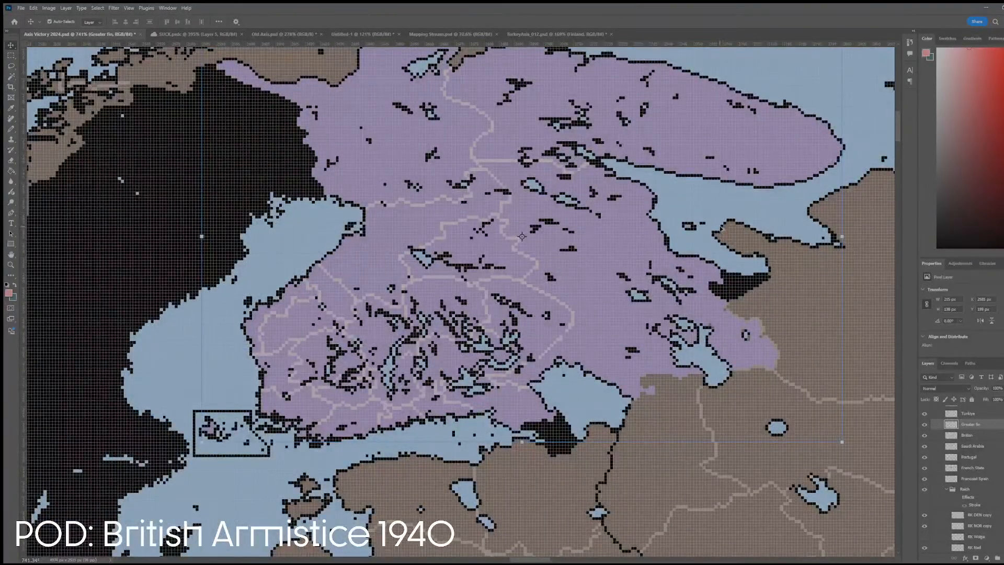
pyautogui.scroll(-4, 721, 230)
pyautogui.scroll(4, 675, 380)
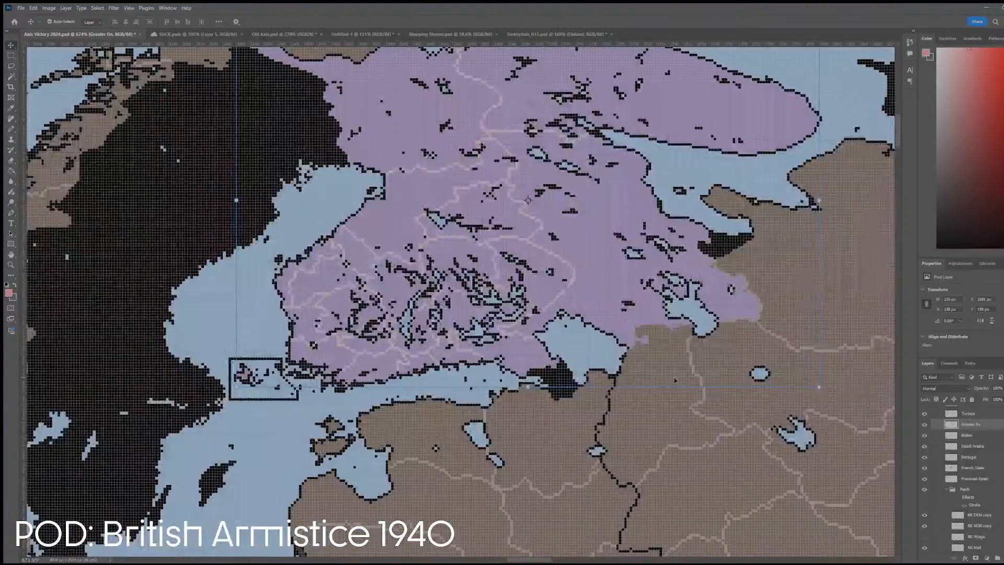
# - Compare Greater Finland's eastern border with the overlay in the Reference Other Maps group
pyautogui.keyDown('ctrl'); pyautogui.click(688, 392); pyautogui.keyUp('ctrl')
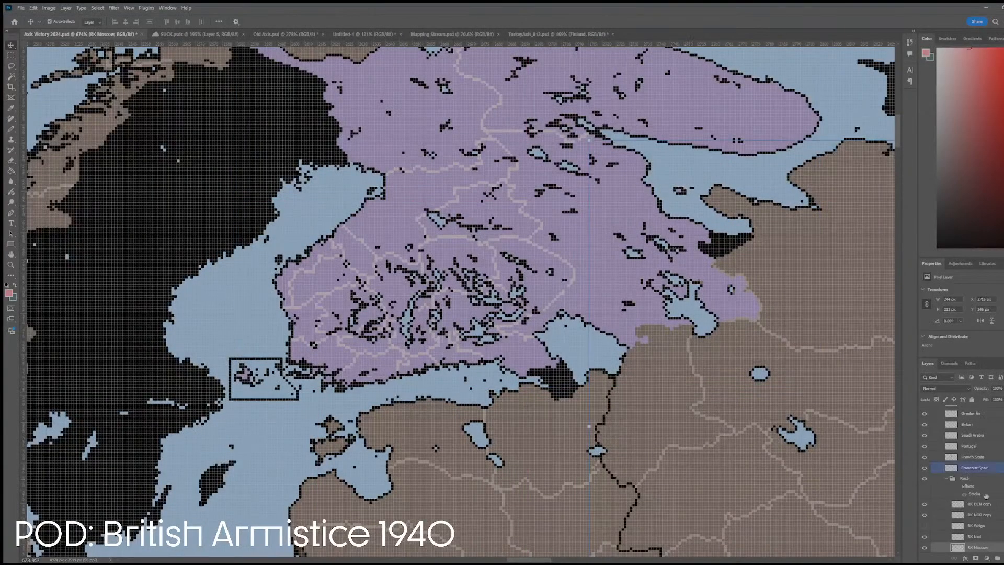
pyautogui.scroll(10, 982, 486)
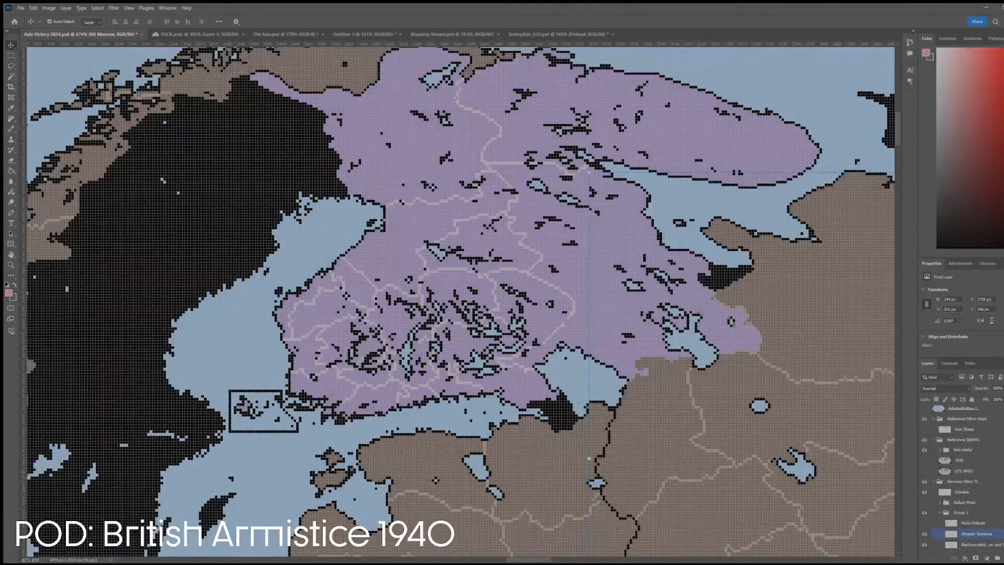
pyautogui.click(923, 463)
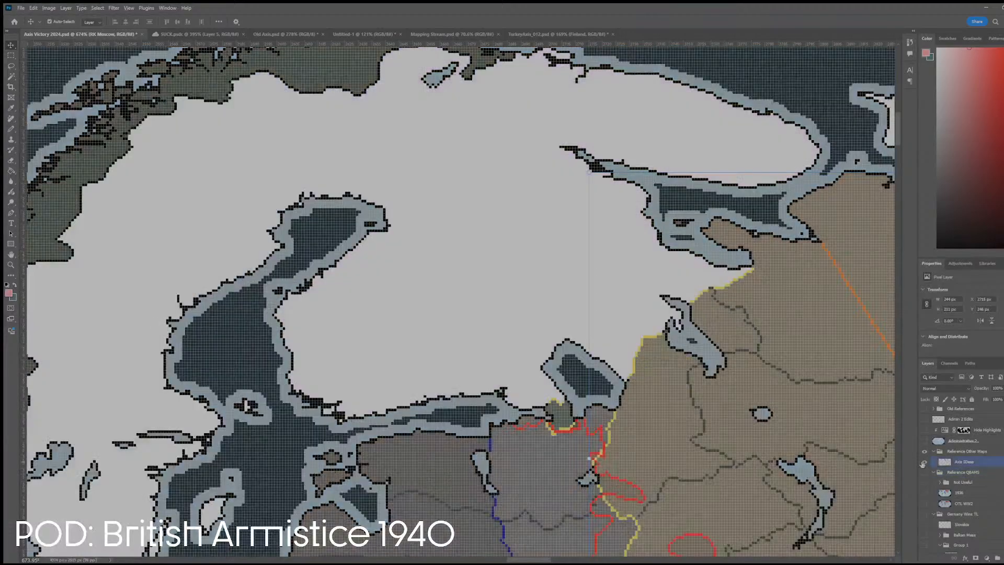
pyautogui.click(923, 462)
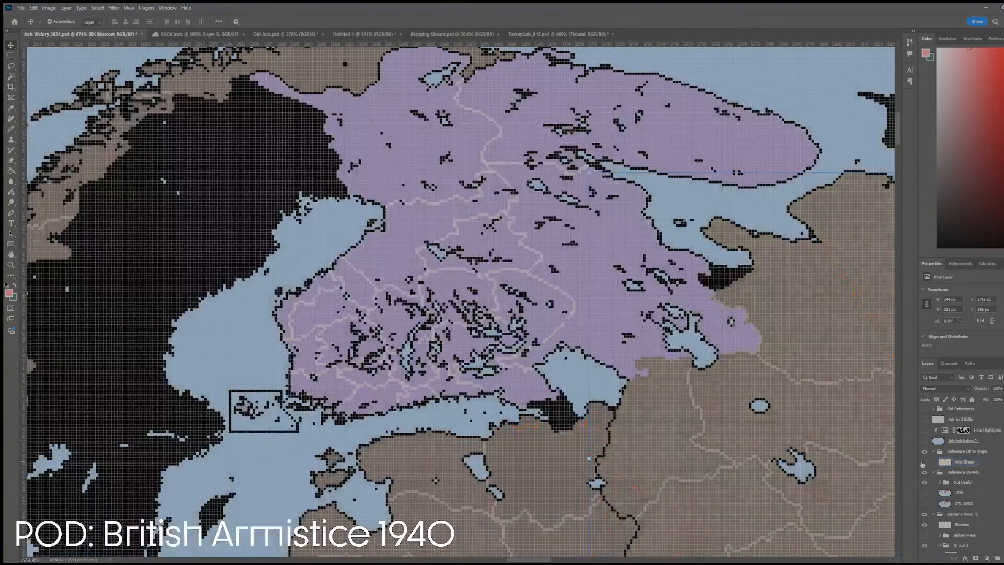
pyautogui.click(923, 463)
pyautogui.click(923, 463)
pyautogui.click(923, 463)
pyautogui.click(923, 464)
pyautogui.click(923, 463)
pyautogui.click(923, 463)
pyautogui.click(923, 463)
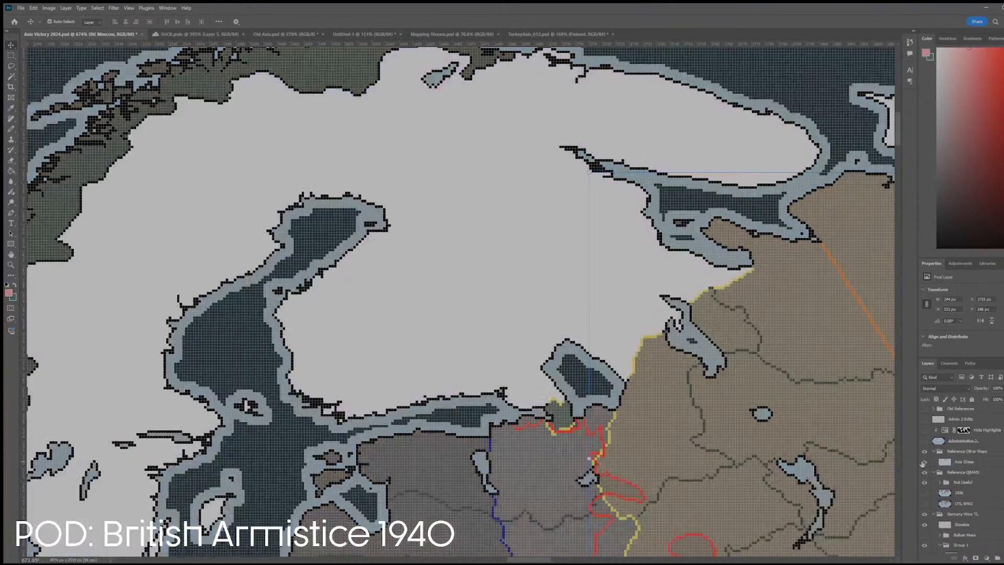
# - Select the reference map's brown territory beyond the yellow Finnish border with the Magic Wand, then hide the reference overlay
pyautogui.press('w')
pyautogui.click(678, 360)
pyautogui.scroll(4, 679, 352)
pyautogui.scroll(1, 682, 346)
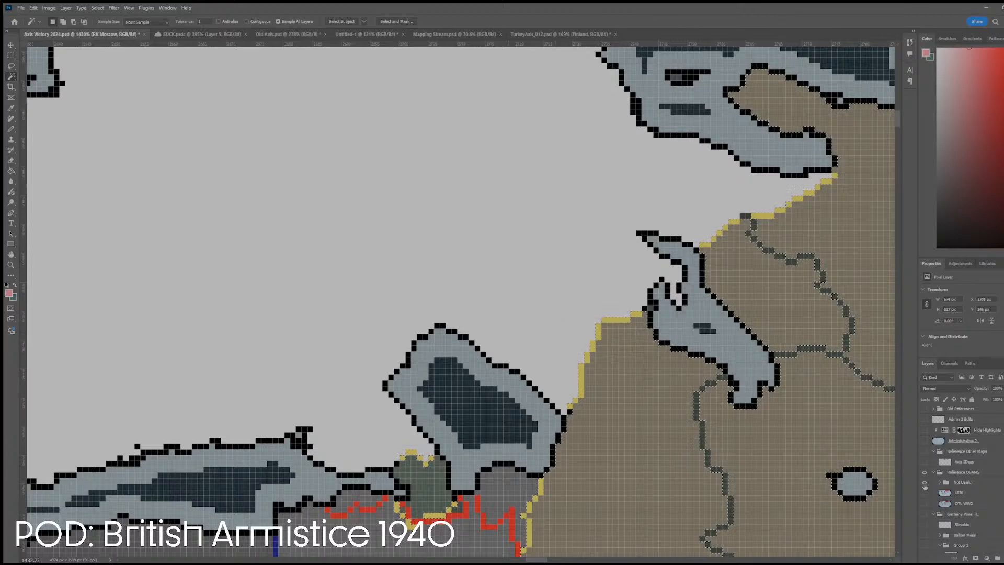
pyautogui.click(924, 482)
pyautogui.click(925, 483)
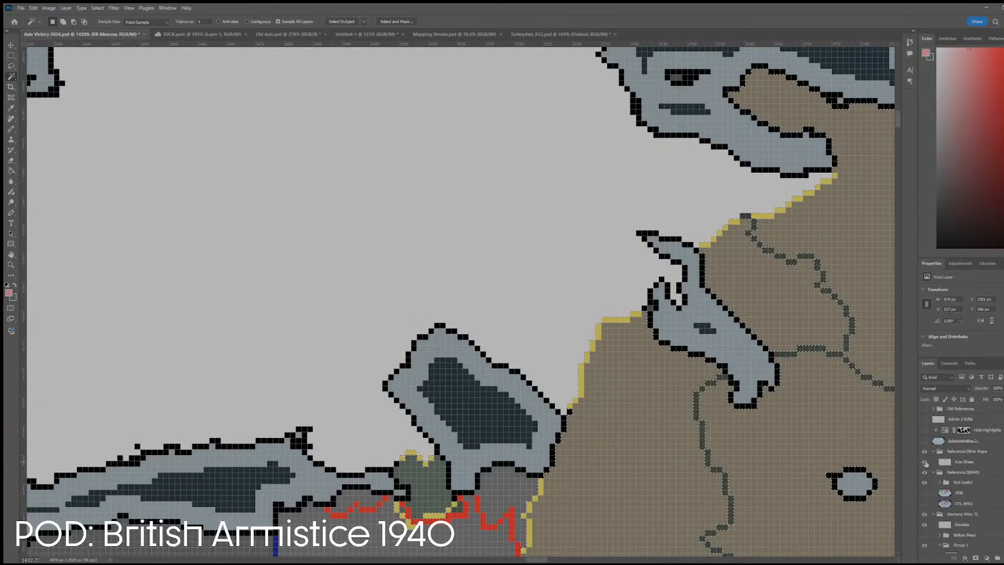
pyautogui.scroll(-5, 926, 464)
pyautogui.keyDown('alt'); pyautogui.click(925, 466); pyautogui.keyUp('alt')
pyautogui.keyDown('alt'); pyautogui.click(925, 466); pyautogui.keyUp('alt')
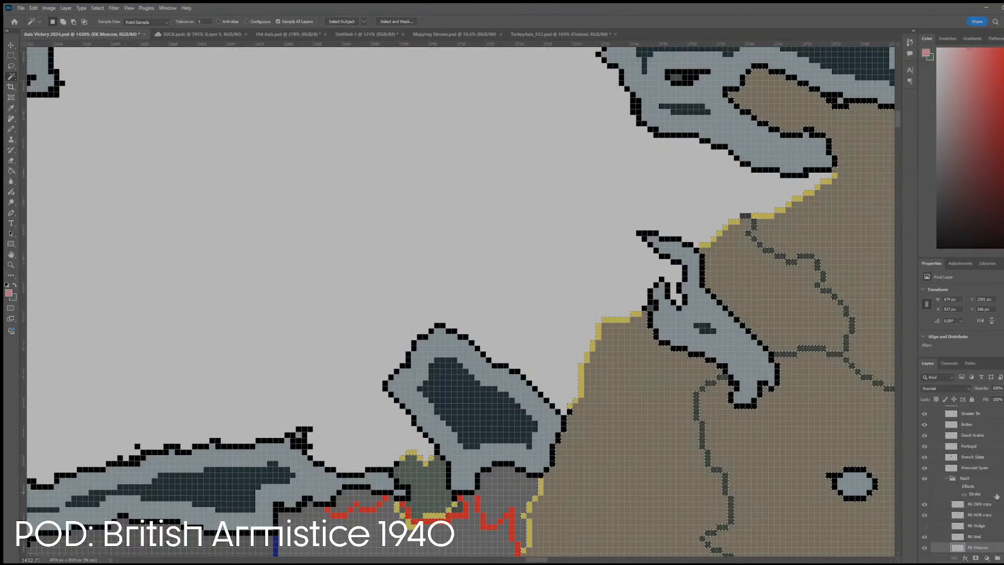
pyautogui.scroll(10, 915, 454)
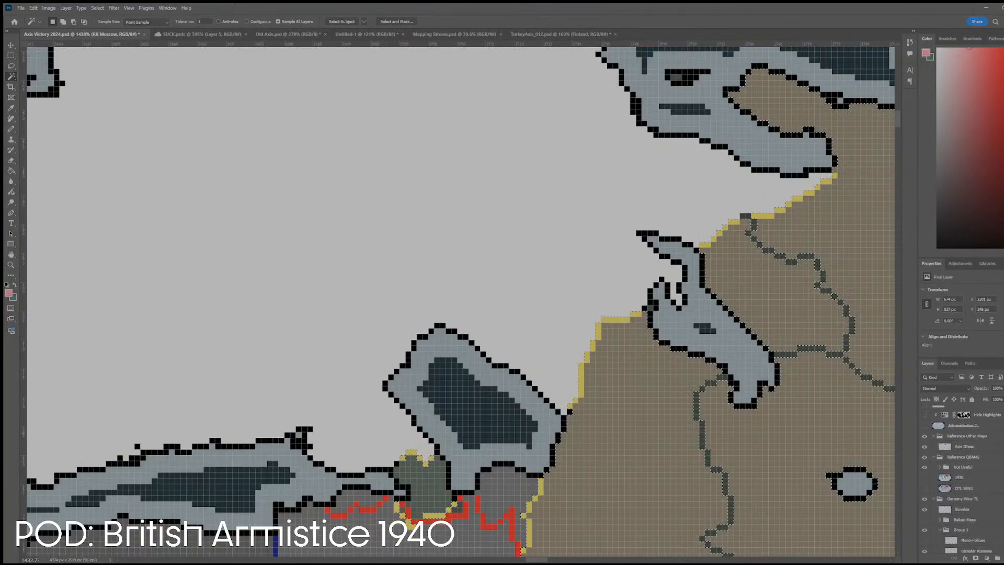
pyautogui.click(924, 447)
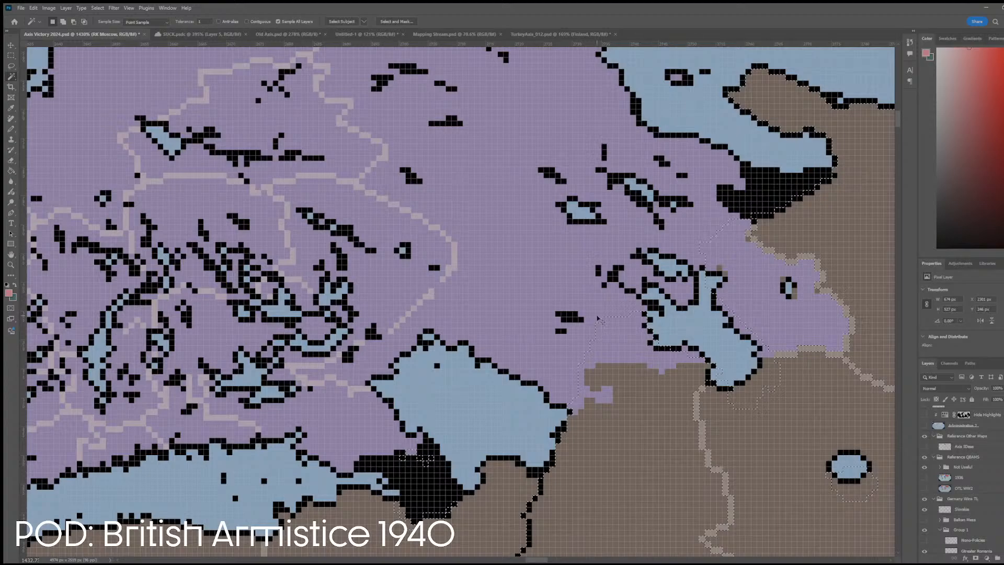
# - Delete the selected area from the Greater Finland layer and deselect
pyautogui.keyDown('ctrl'); pyautogui.click(610, 329); pyautogui.keyUp('ctrl')
pyautogui.press('Delete')
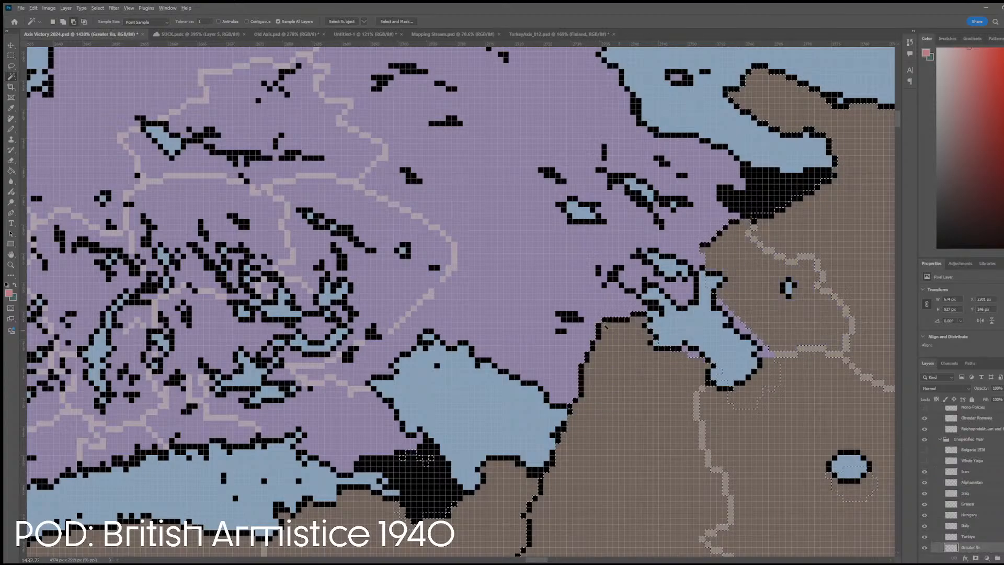
pyautogui.scroll(-2, 606, 326)
pyautogui.hotkey('ctrl', 'd')
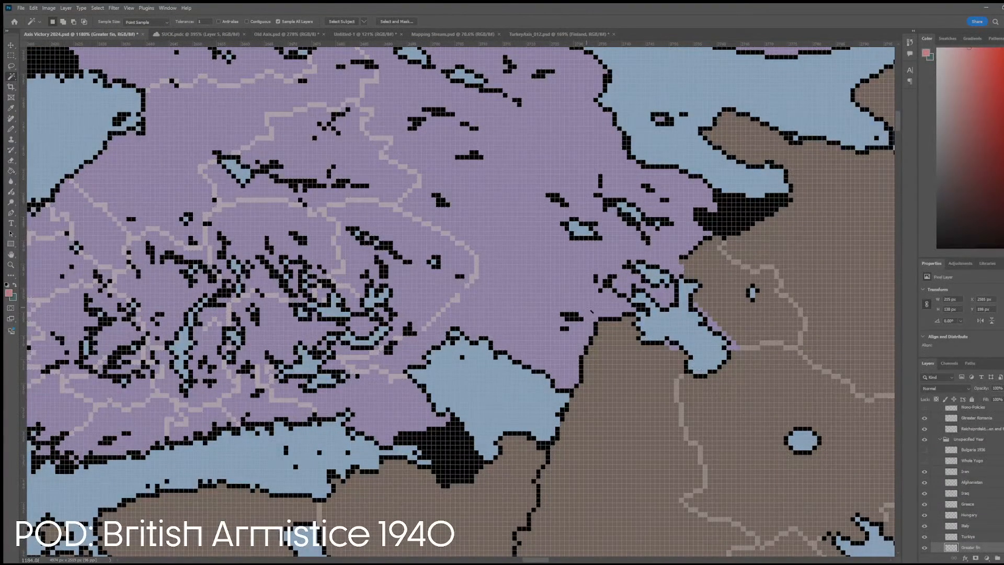
# - Shrink the Eraser and erase Greater Finland's leftover purple pixels along the south-eastern shore of the border lake
pyautogui.press('e')
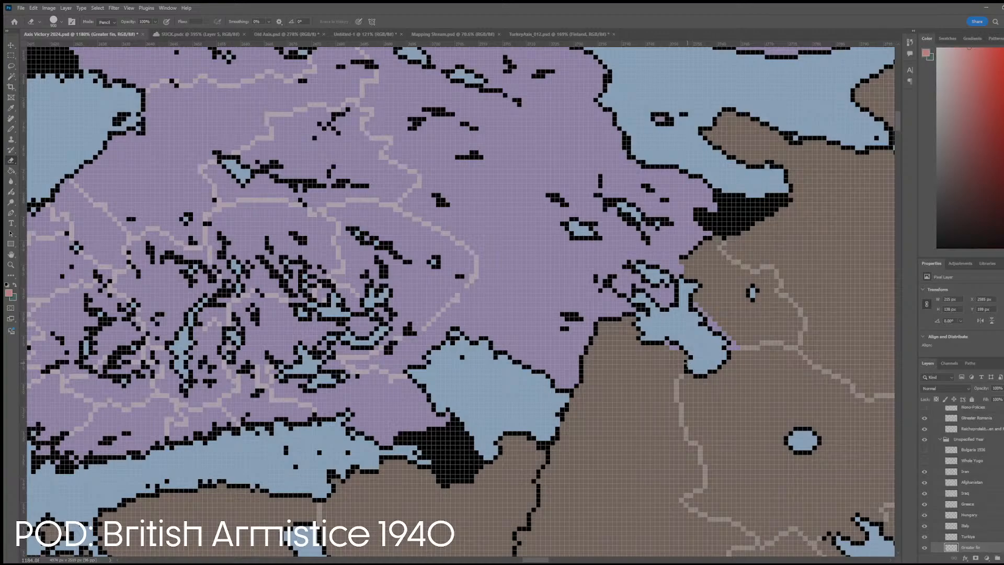
pyautogui.press('[')
pyautogui.press('[')
pyautogui.press('[')
pyautogui.press('[')
pyautogui.press('[')
pyautogui.press('[')
pyautogui.press('[')
pyautogui.press('[')
pyautogui.press('[')
pyautogui.press('[')
pyautogui.press('[')
pyautogui.press('[')
pyautogui.press('[')
pyautogui.press('[')
pyautogui.press('[')
pyautogui.press('[')
pyautogui.press('[')
pyautogui.press('[')
pyautogui.press('[')
pyautogui.press('[')
pyautogui.moveTo(676, 364); pyautogui.dragTo(721, 329)
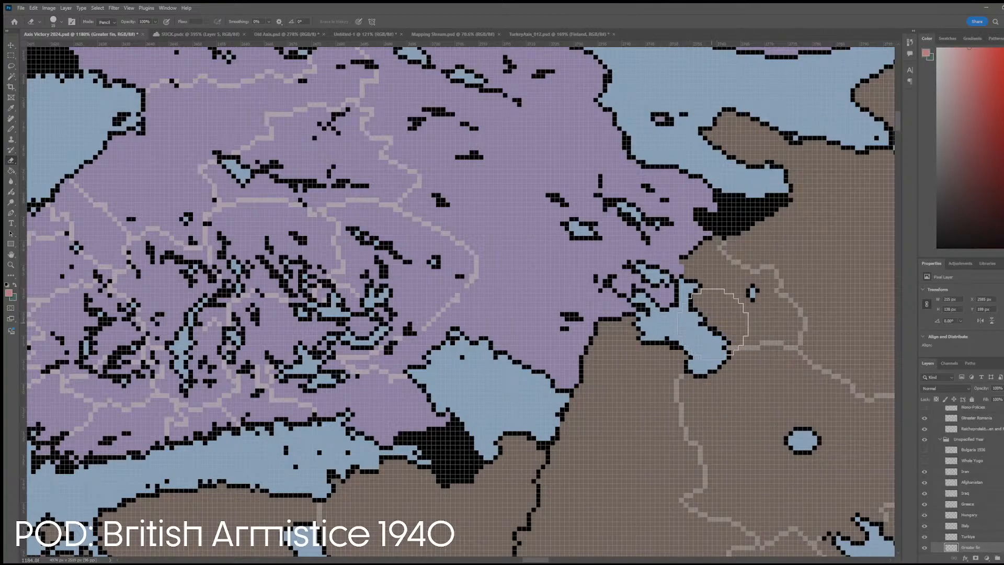
# - Shrink the Eraser to a single pixel and erase Greater Finland's stray purple pixels on the eastern border just north of the lake
pyautogui.scroll(4, 721, 296)
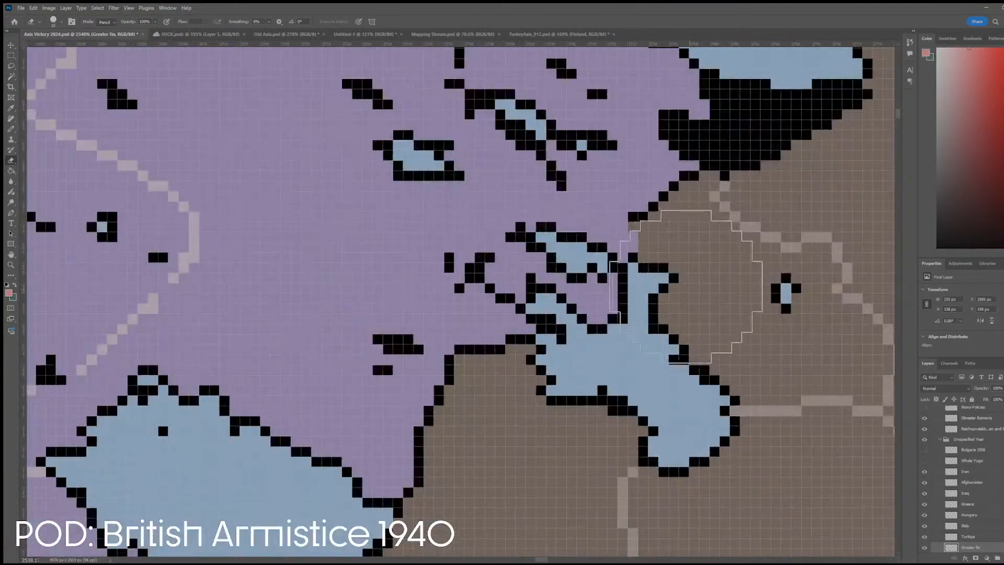
pyautogui.press('[')
pyautogui.press('[')
pyautogui.press('[')
pyautogui.press('[')
pyautogui.press('[')
pyautogui.press('[')
pyautogui.press('[')
pyautogui.press('[')
pyautogui.press('[')
pyautogui.press('[')
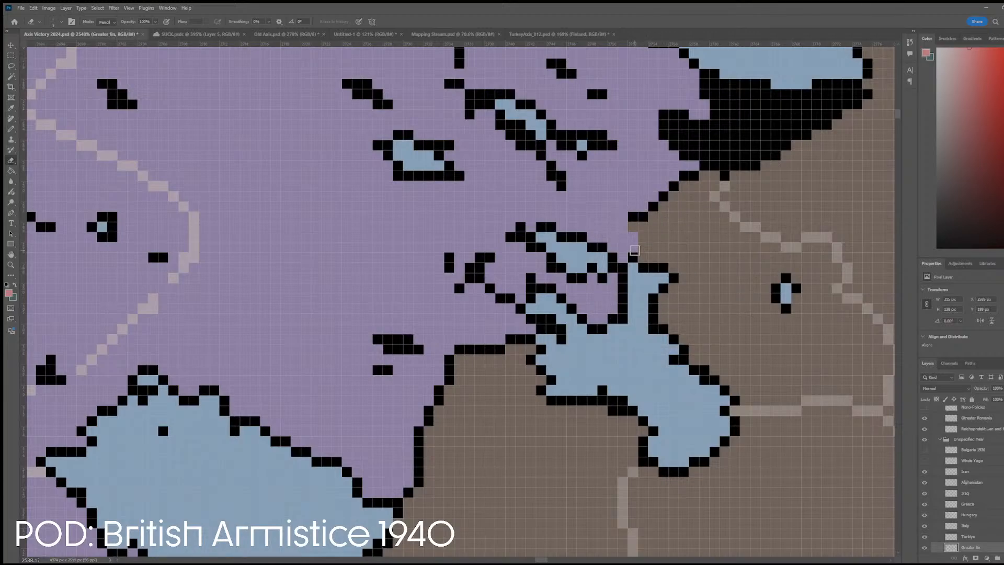
pyautogui.scroll(-10, 624, 230)
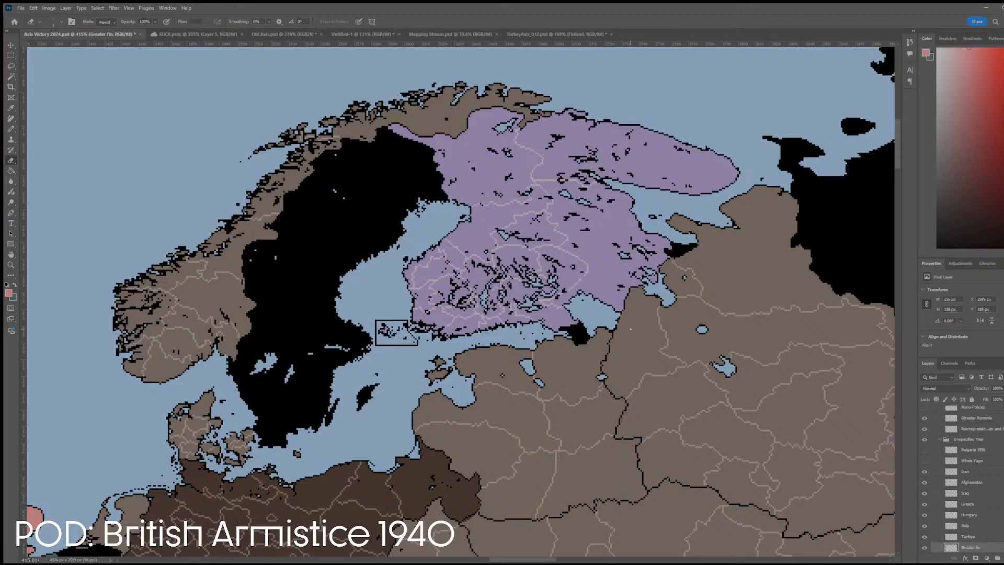
# - Switch to the TurkeyAxis_012 document and copy its Sweden layer into the Axis Victory 2024 map
pyautogui.click(528, 34)
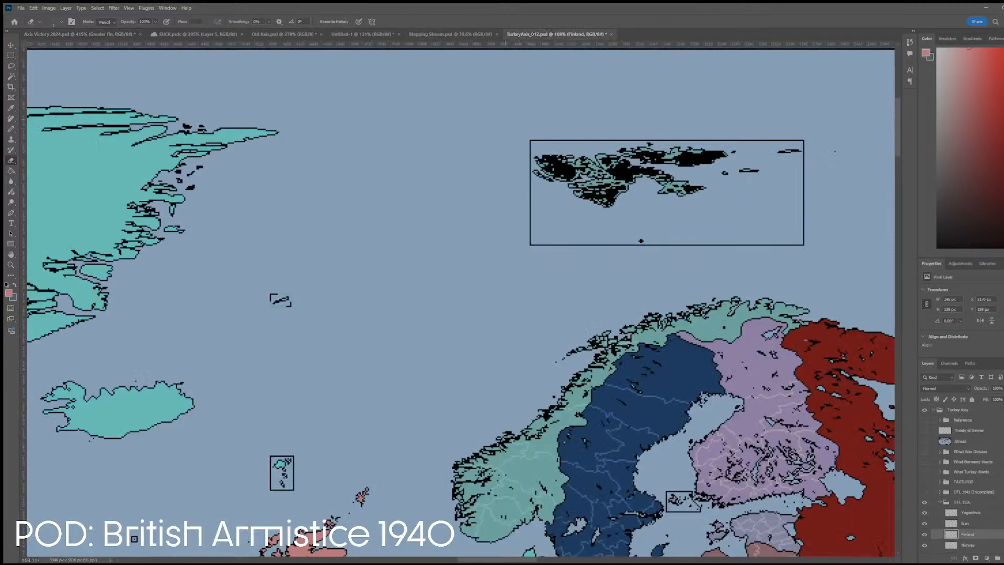
pyautogui.press('v')
pyautogui.click(614, 417)
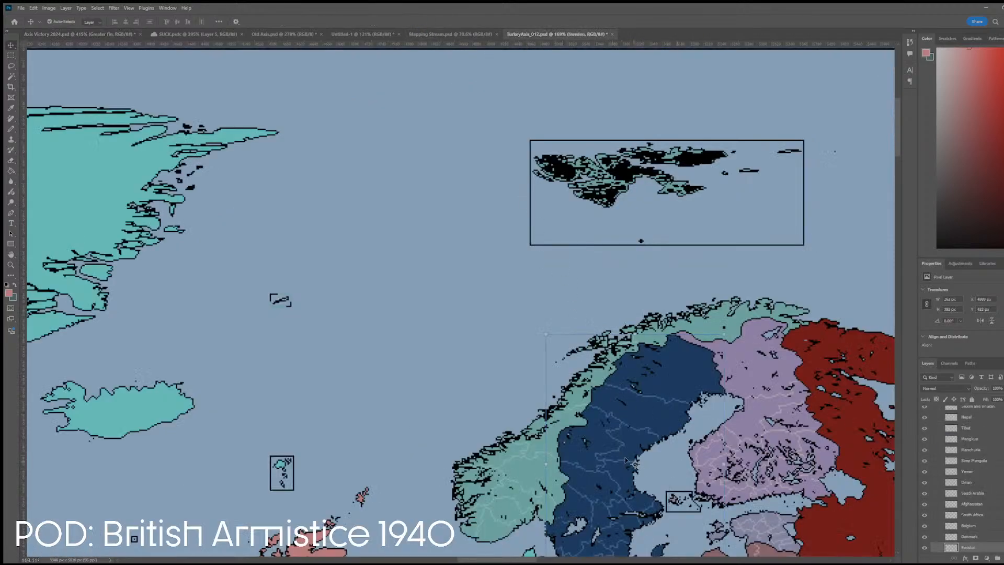
pyautogui.moveTo(626, 460); pyautogui.dragTo(271, 204)
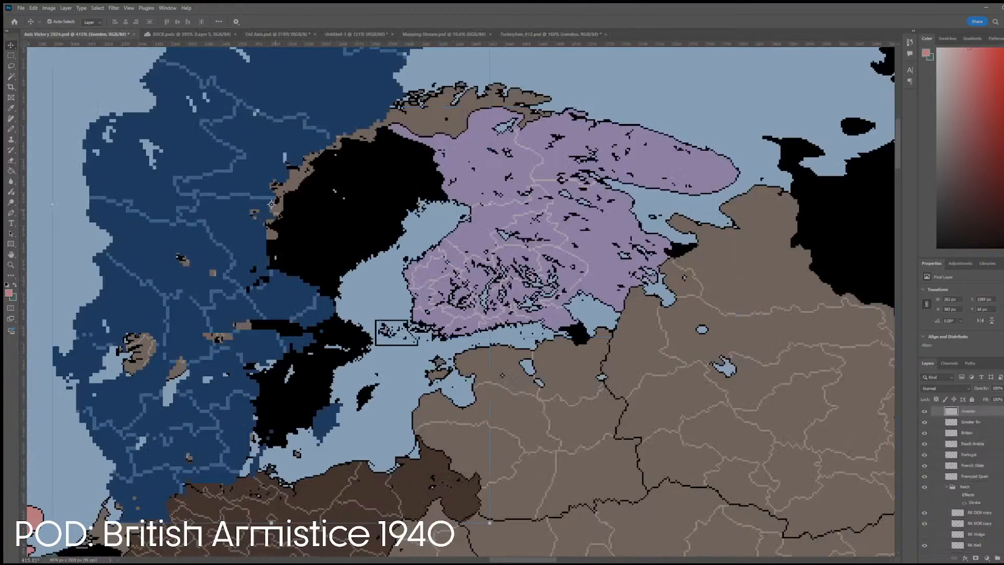
# - Scale the Sweden layer to 50% and align it with the black Swedish territory between Norway and Greater Finland
pyautogui.hotkey('ctrl', 't')
pyautogui.click(151, 21)
pyautogui.write('50')
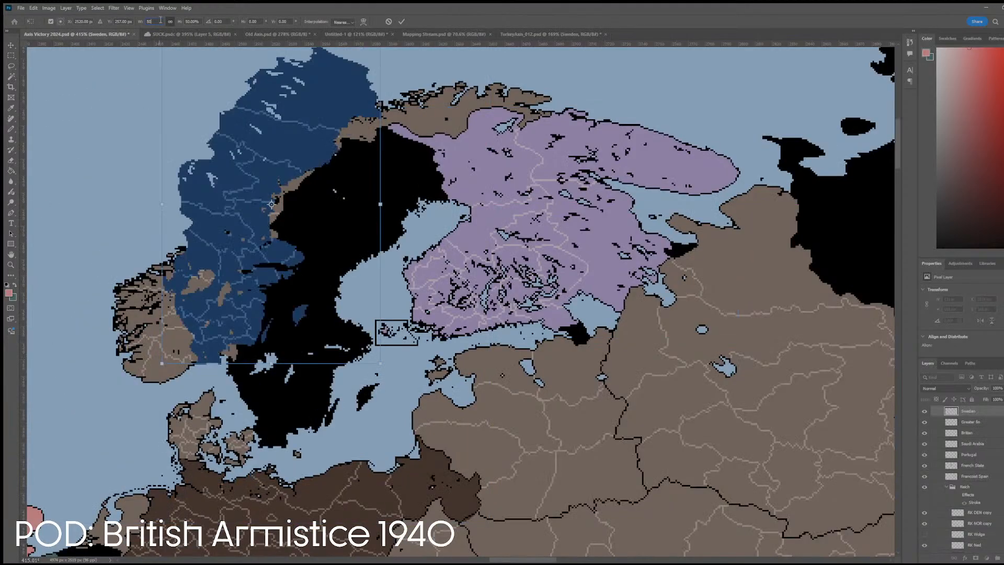
pyautogui.press('Return')
pyautogui.moveTo(245, 260); pyautogui.dragTo(304, 344)
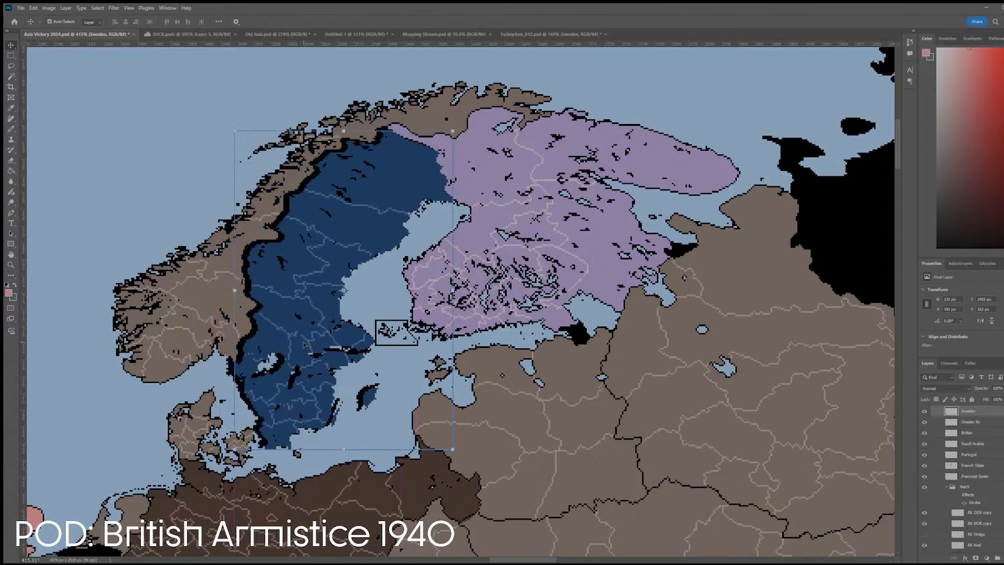
pyautogui.press('Left')
pyautogui.press('Up')
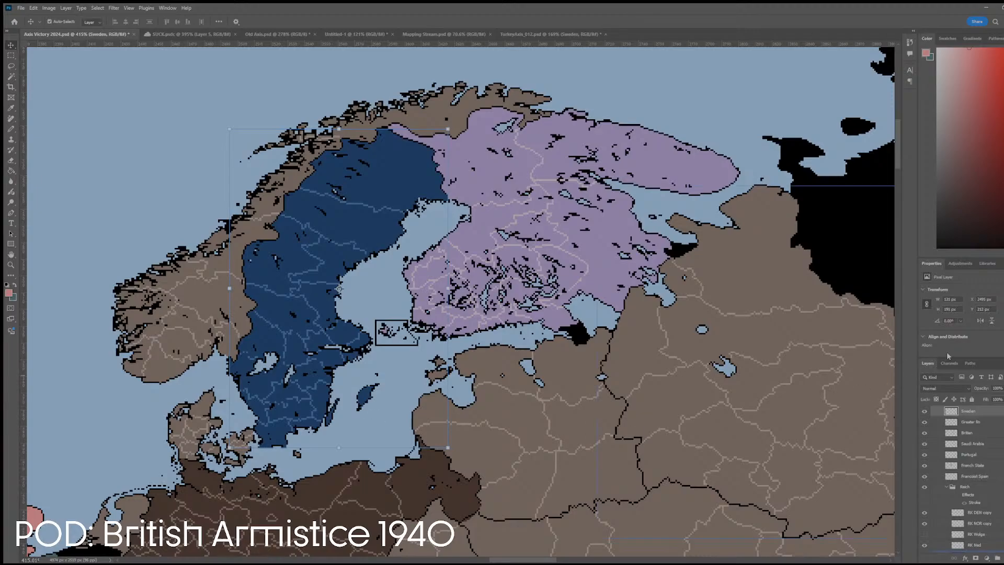
# - Sample the neighbouring brown and outline the black gap south of the White Sea inlet with the Pencil on the RK Moscow layer
pyautogui.scroll(5, 577, 354)
pyautogui.scroll(1, 654, 276)
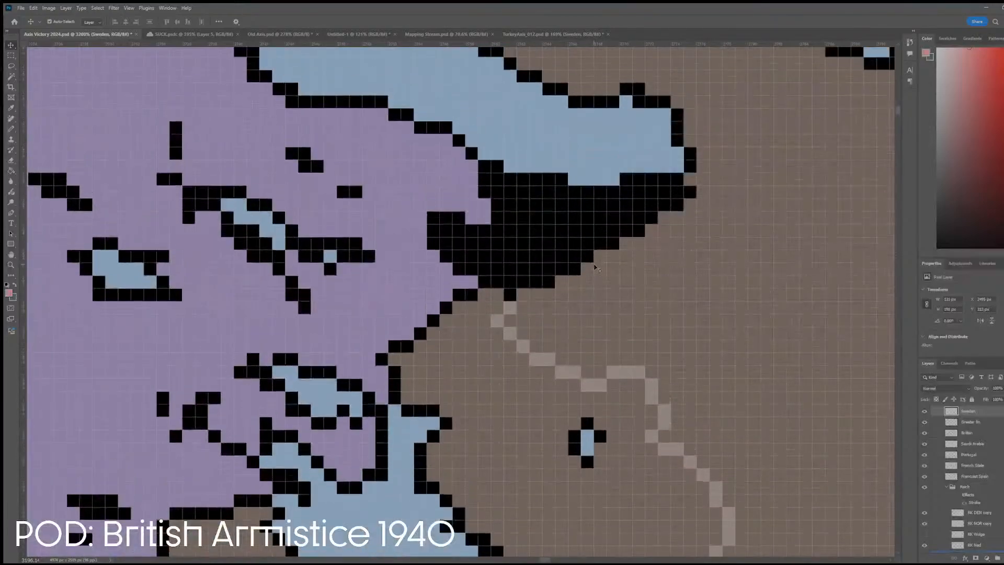
pyautogui.press('i')
pyautogui.click(621, 296)
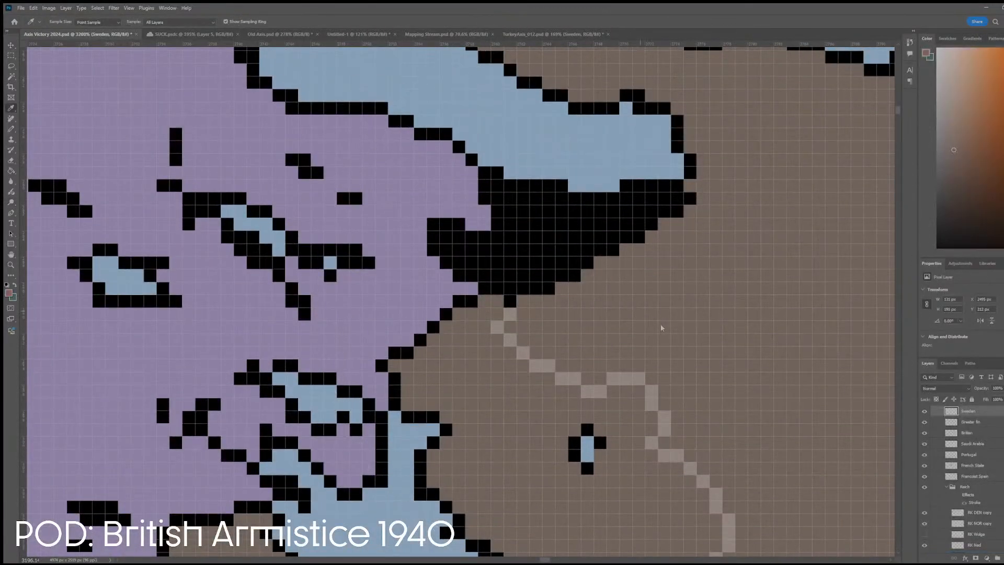
pyautogui.press('b')
pyautogui.keyDown('ctrl'); pyautogui.click(520, 291); pyautogui.keyUp('ctrl')
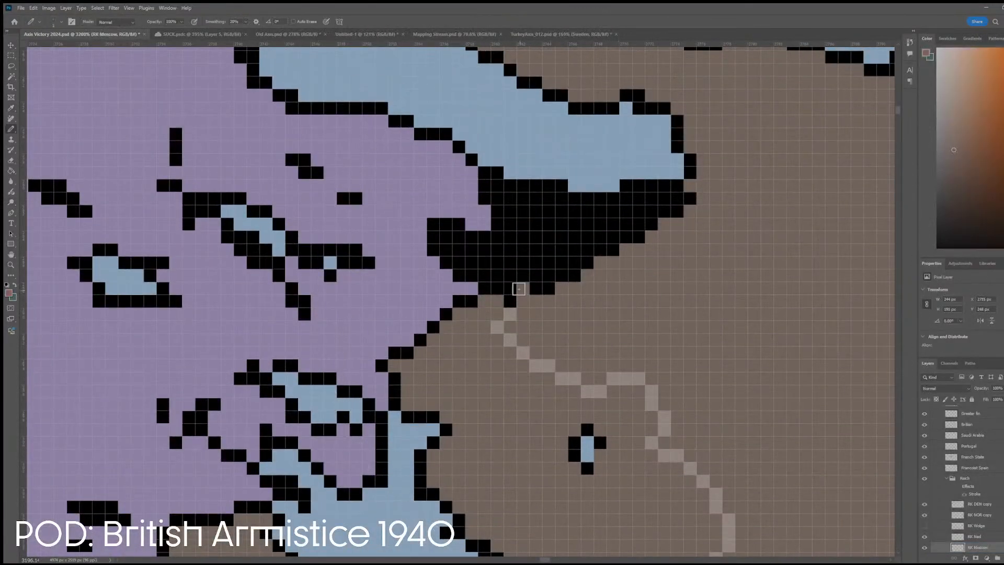
pyautogui.moveTo(519, 288)
pyautogui.mouseDown()
pyautogui.moveTo(458, 261)
pyautogui.moveTo(448, 242)
pyautogui.moveTo(510, 255)
pyautogui.moveTo(495, 239)
pyautogui.moveTo(512, 207)
pyautogui.moveTo(497, 186)
pyautogui.moveTo(598, 214)
pyautogui.moveTo(706, 201)
pyautogui.mouseUp()
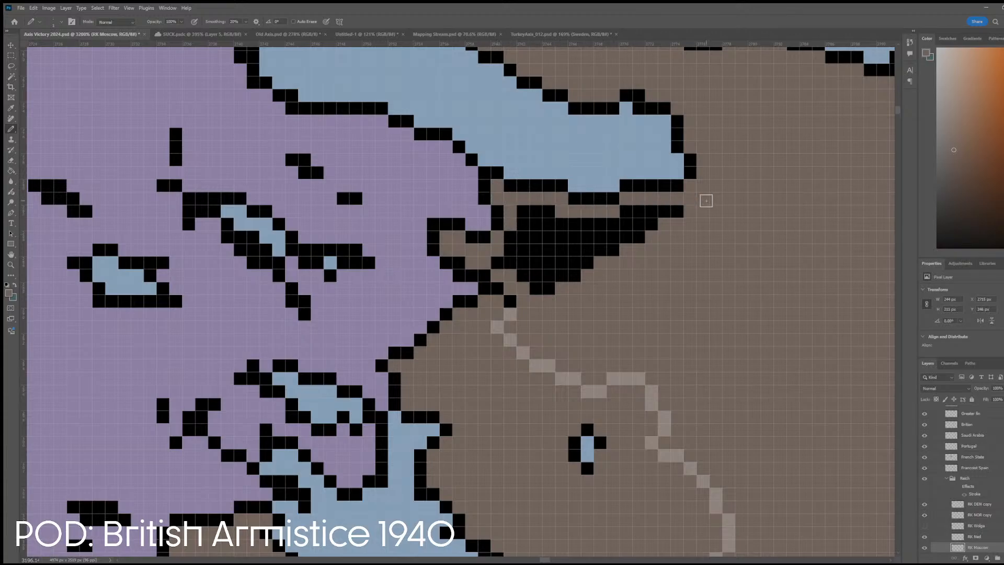
# - Fill the outlined black gap with brown, using Contiguous without Anti-alias, and sample the pale province-line colour for the Pencil
pyautogui.press('g')
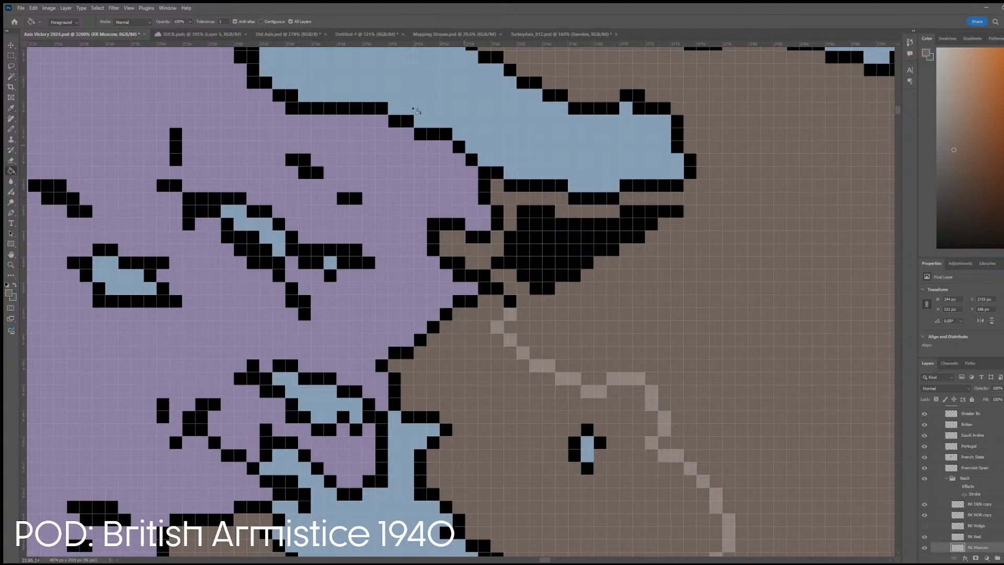
pyautogui.click(260, 21)
pyautogui.click(581, 262)
pyautogui.scroll(-5, 581, 262)
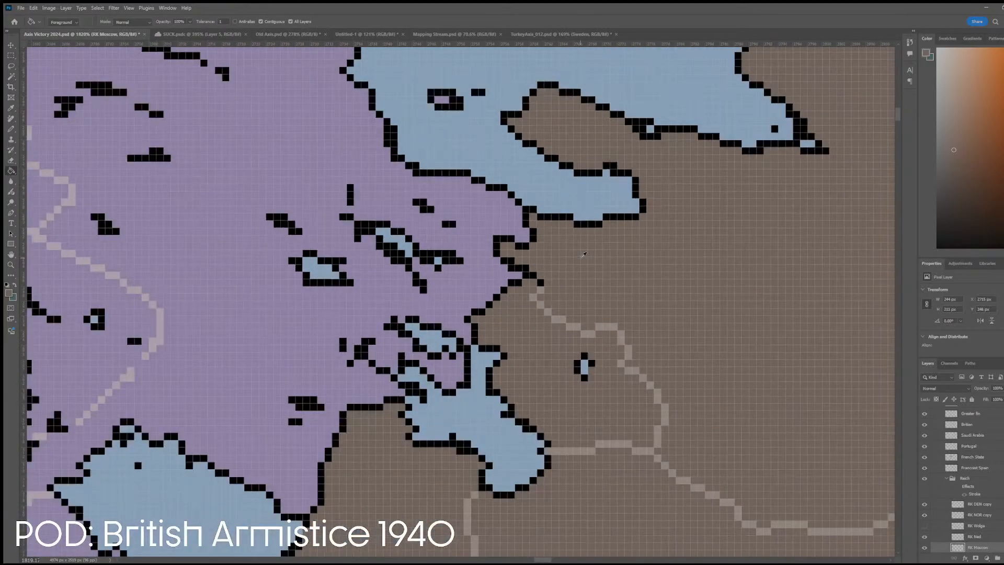
pyautogui.scroll(5, 541, 269)
pyautogui.scroll(-3, 541, 269)
pyautogui.press('b')
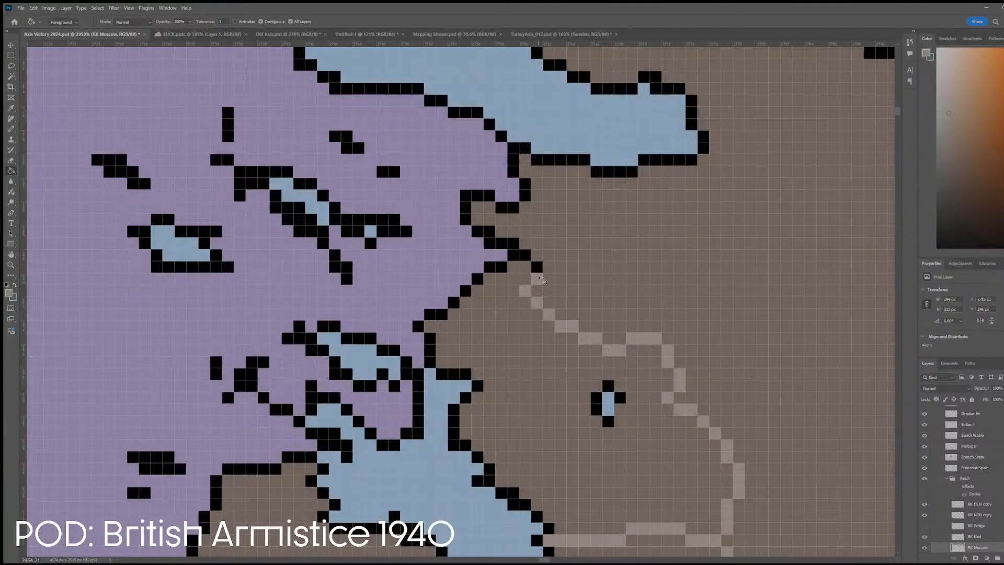
# - Review the remaining black territories across Scandinavia, Central Europe, the Balkans and East Asia
pyautogui.scroll(-5, 572, 285)
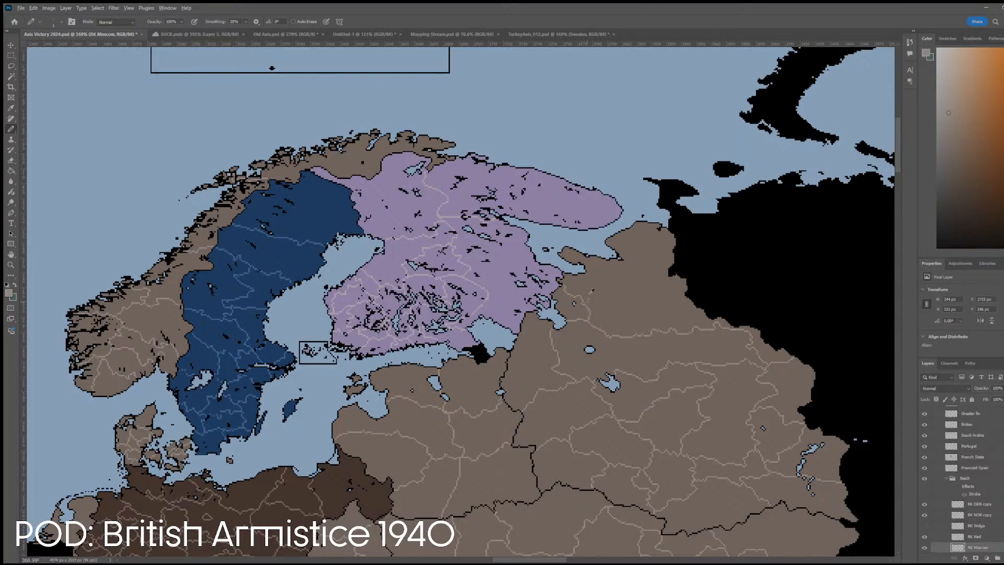
pyautogui.scroll(-5, 599, 305)
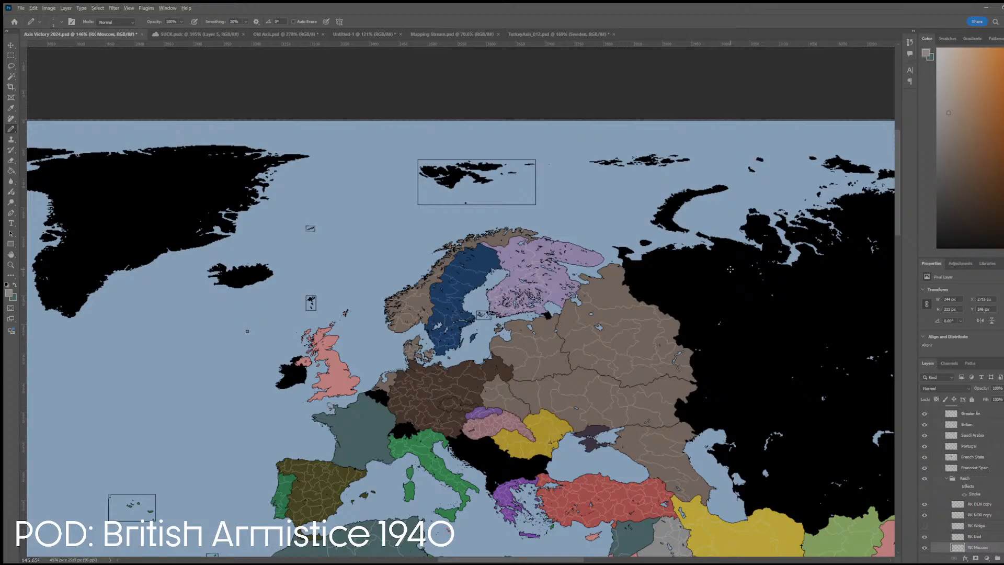
pyautogui.scroll(-3, 730, 269)
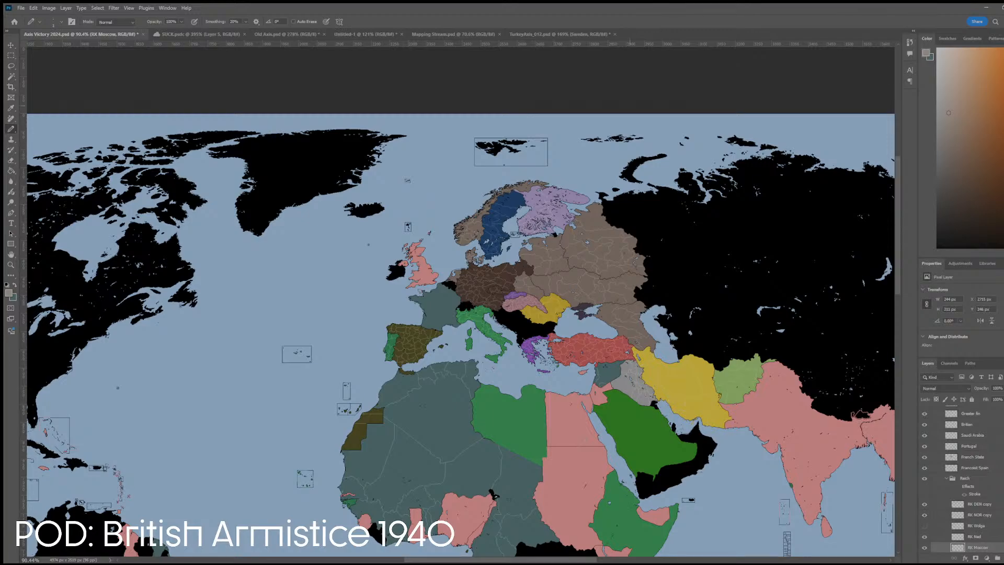
pyautogui.scroll(5, 536, 327)
pyautogui.scroll(3, 403, 340)
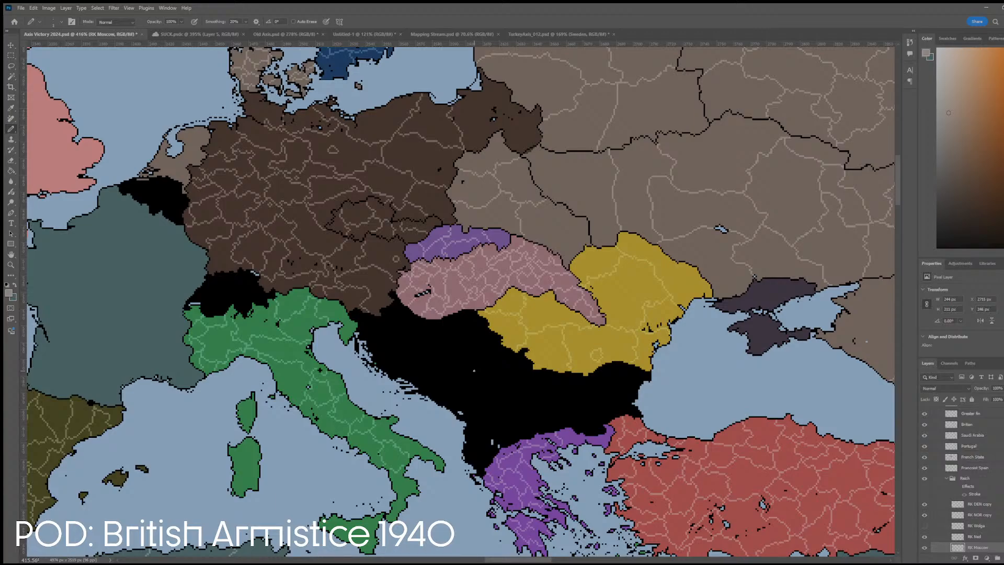
pyautogui.scroll(-8, 740, 440)
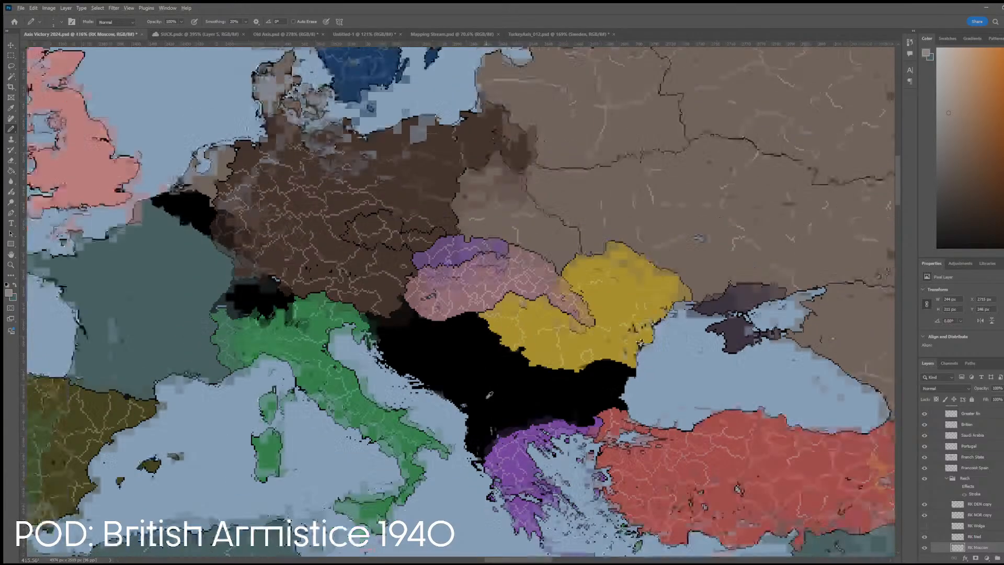
pyautogui.scroll(15, 739, 440)
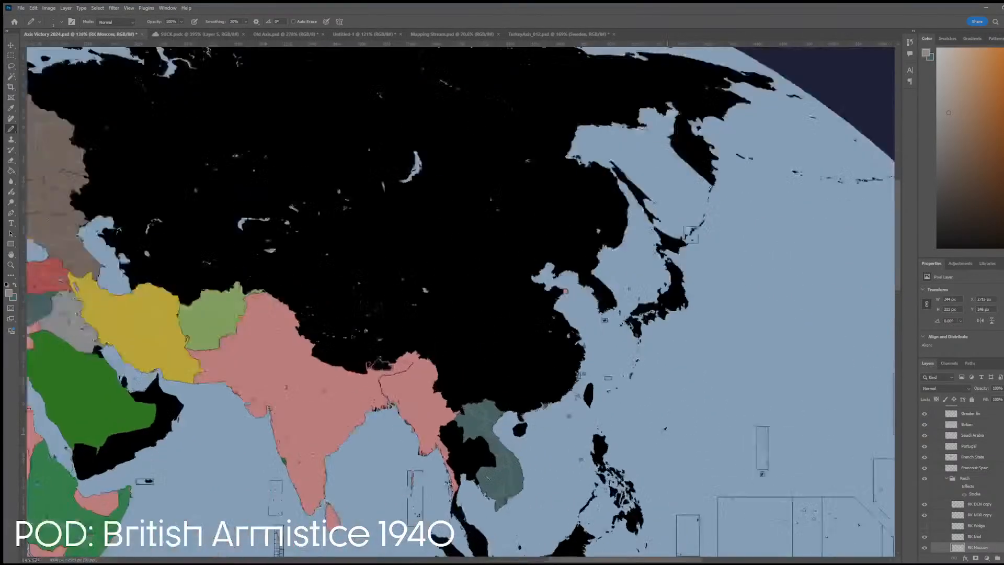
pyautogui.scroll(-3, 568, 377)
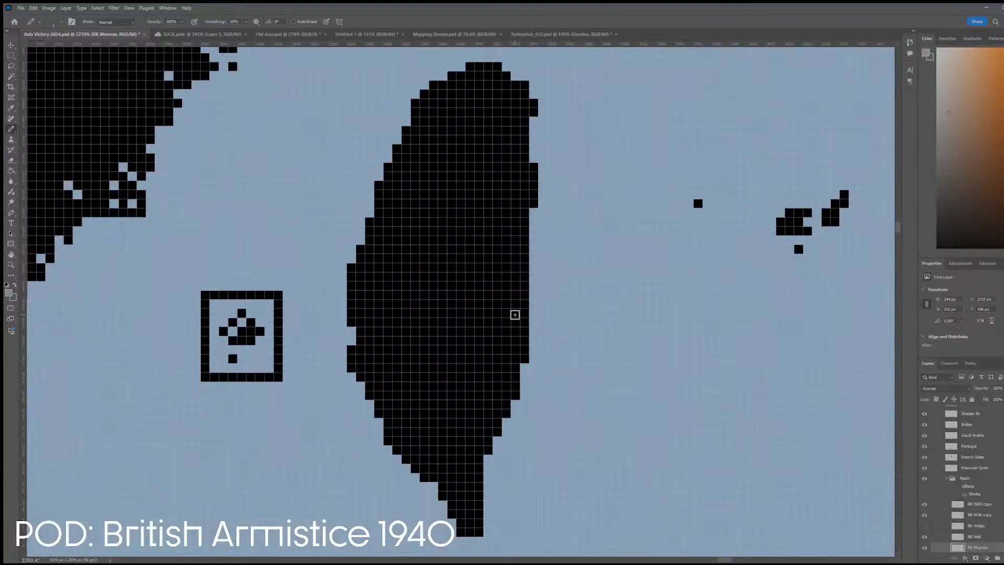
pyautogui.scroll(-10, 513, 311)
pyautogui.scroll(-3, 465, 274)
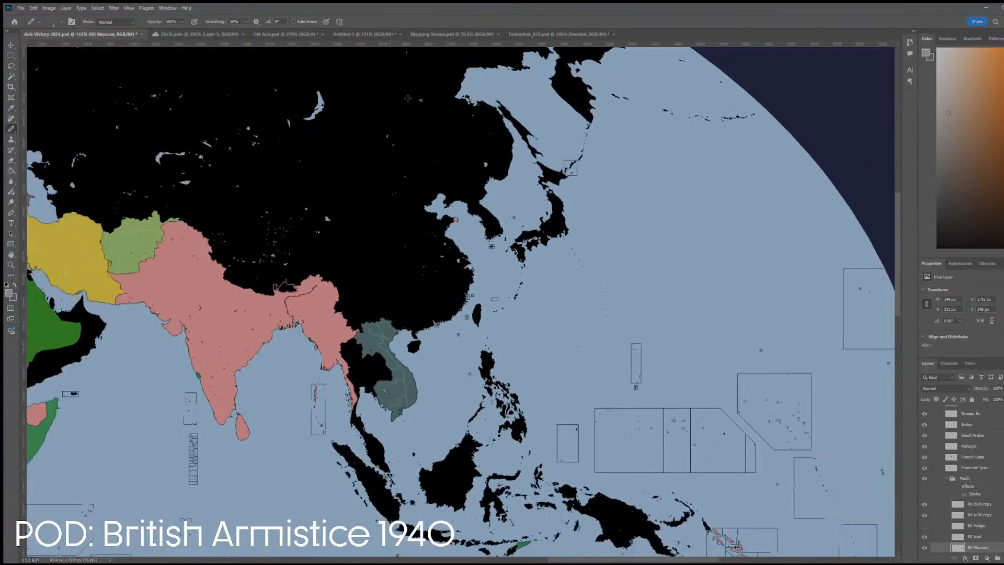
# - Sketch loose freehand Pencil loops across the black area of China and Central Asia
pyautogui.moveTo(418, 112); pyautogui.dragTo(280, 152)
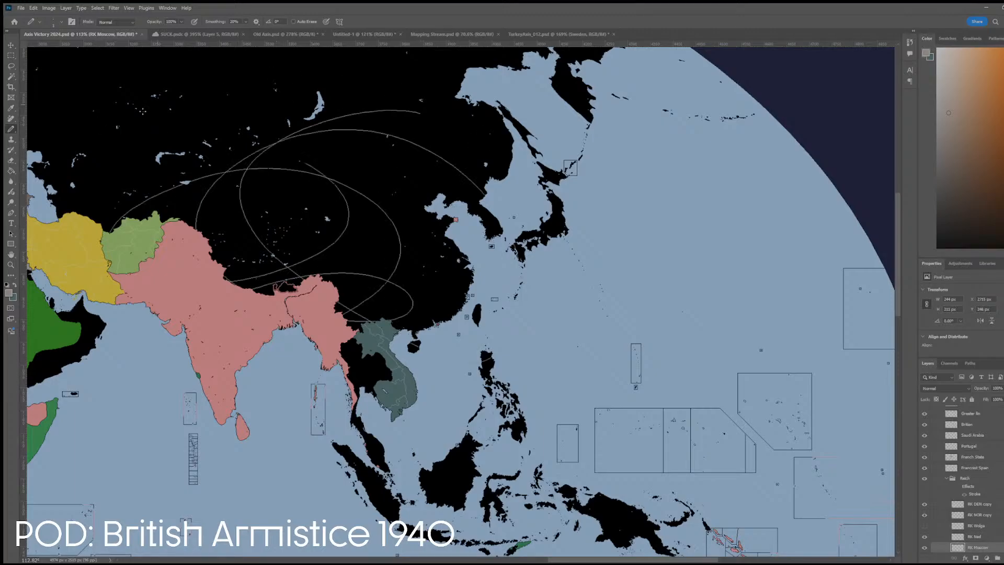
pyautogui.moveTo(366, 182)
pyautogui.mouseDown()
pyautogui.moveTo(293, 233)
pyautogui.moveTo(327, 218)
pyautogui.mouseUp()
pyautogui.moveTo(238, 174)
pyautogui.mouseDown()
pyautogui.moveTo(223, 183)
pyautogui.moveTo(243, 177)
pyautogui.mouseUp()
pyautogui.moveTo(355, 272); pyautogui.dragTo(385, 317)
pyautogui.moveTo(229, 240)
pyautogui.mouseDown()
pyautogui.moveTo(255, 246)
pyautogui.moveTo(228, 240)
pyautogui.mouseUp()
pyautogui.moveTo(362, 226)
pyautogui.mouseDown()
pyautogui.moveTo(316, 250)
pyautogui.moveTo(284, 246)
pyautogui.mouseUp()
pyautogui.moveTo(411, 208)
pyautogui.mouseDown()
pyautogui.moveTo(385, 195)
pyautogui.moveTo(391, 228)
pyautogui.moveTo(423, 263)
pyautogui.moveTo(396, 274)
pyautogui.moveTo(427, 276)
pyautogui.moveTo(389, 224)
pyautogui.moveTo(375, 246)
pyautogui.moveTo(420, 234)
pyautogui.moveTo(367, 237)
pyautogui.moveTo(448, 275)
pyautogui.moveTo(420, 253)
pyautogui.moveTo(428, 243)
pyautogui.moveTo(382, 196)
pyautogui.mouseUp()
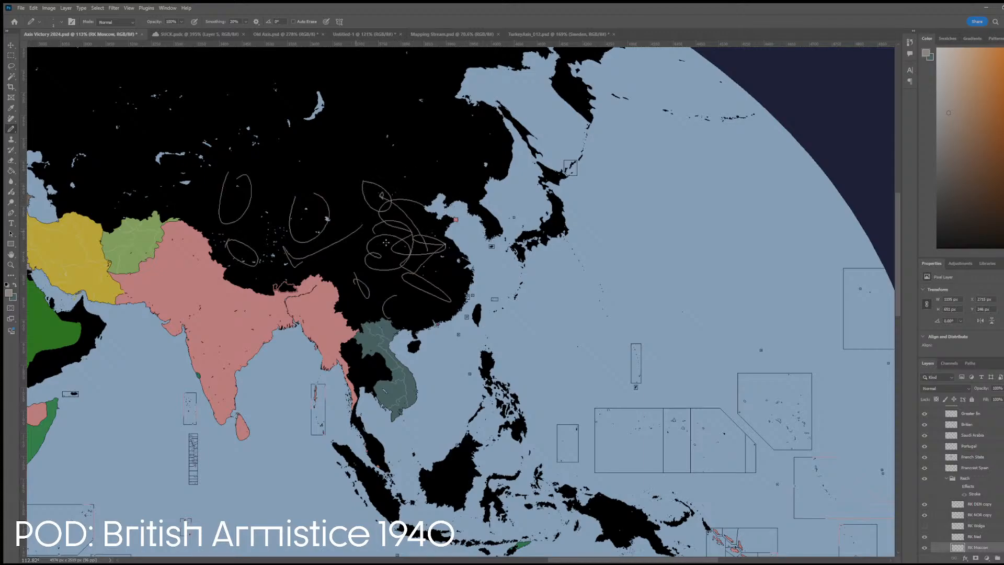
# - Enlarge the Eraser and erase the freehand loops over China from the RK Moscow layer
pyautogui.press('e')
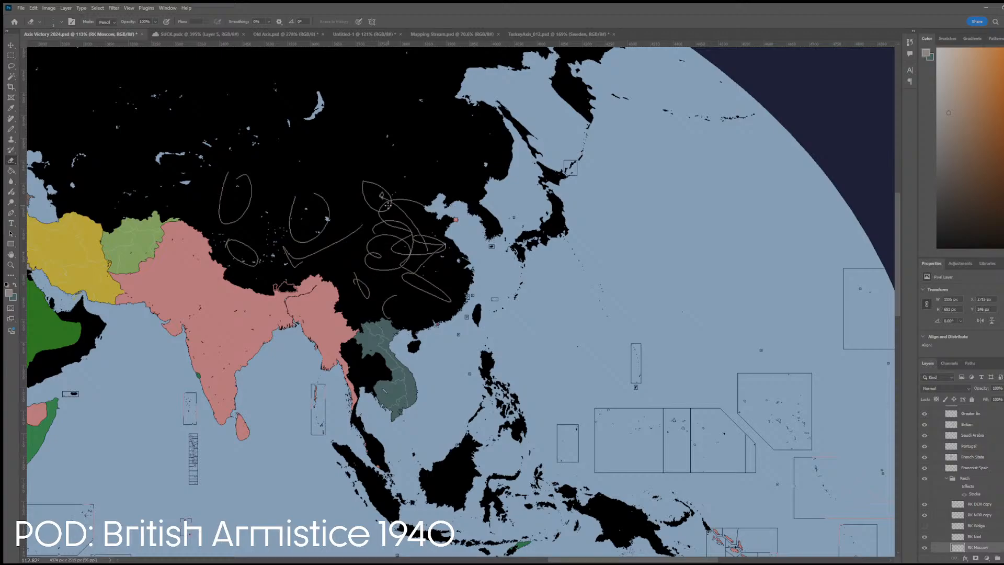
pyautogui.press(']')
pyautogui.press(']')
pyautogui.press(']')
pyautogui.press(']')
pyautogui.press(']')
pyautogui.press(']')
pyautogui.press(']')
pyautogui.press(']')
pyautogui.press(']')
pyautogui.press(']')
pyautogui.click(291, 235)
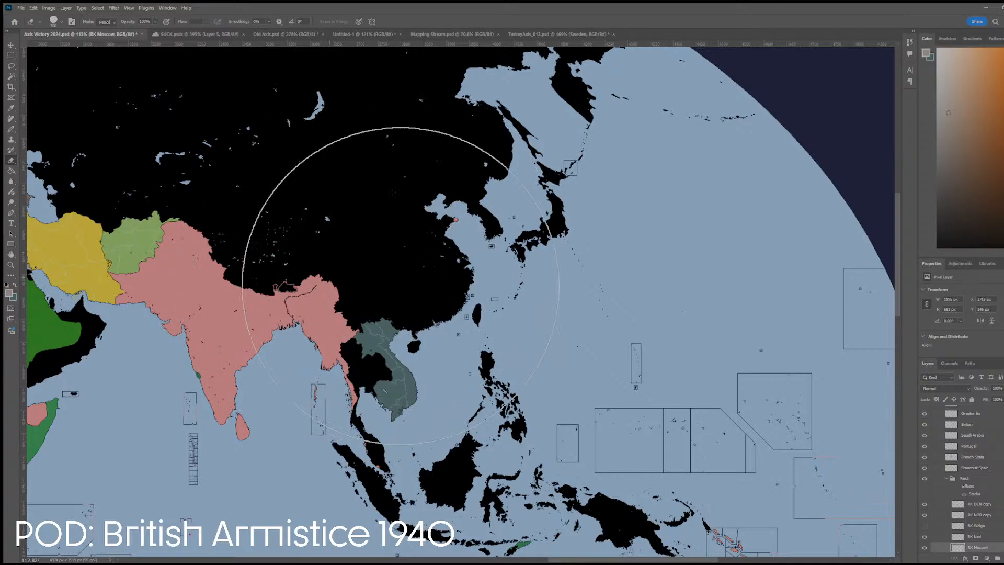
# - Examine the whole world map for countries that are still unfilled, from the Americas through Europe and Africa to Asia
pyautogui.press('w')
pyautogui.click(324, 261)
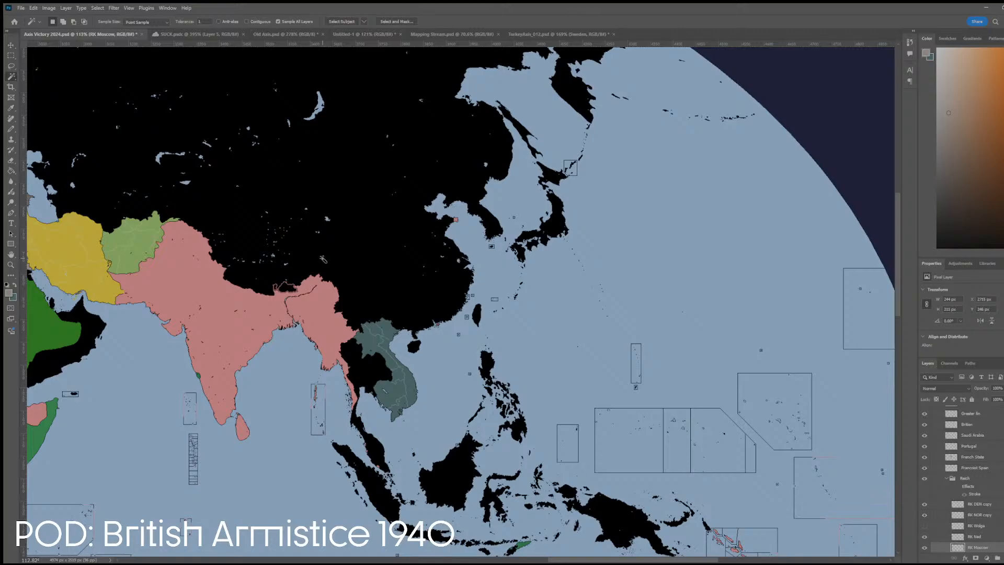
pyautogui.scroll(-5, 324, 259)
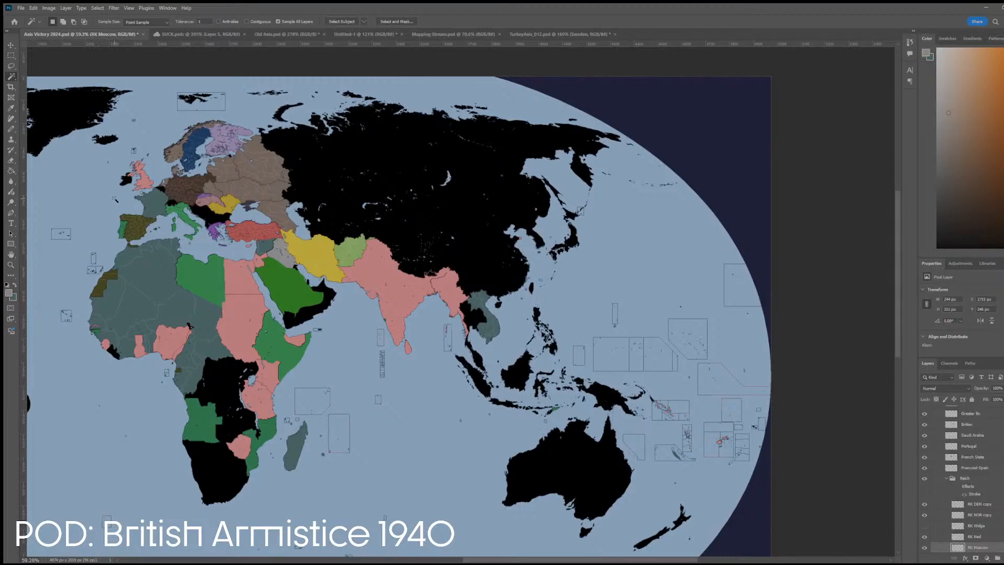
pyautogui.scroll(2, 115, 203)
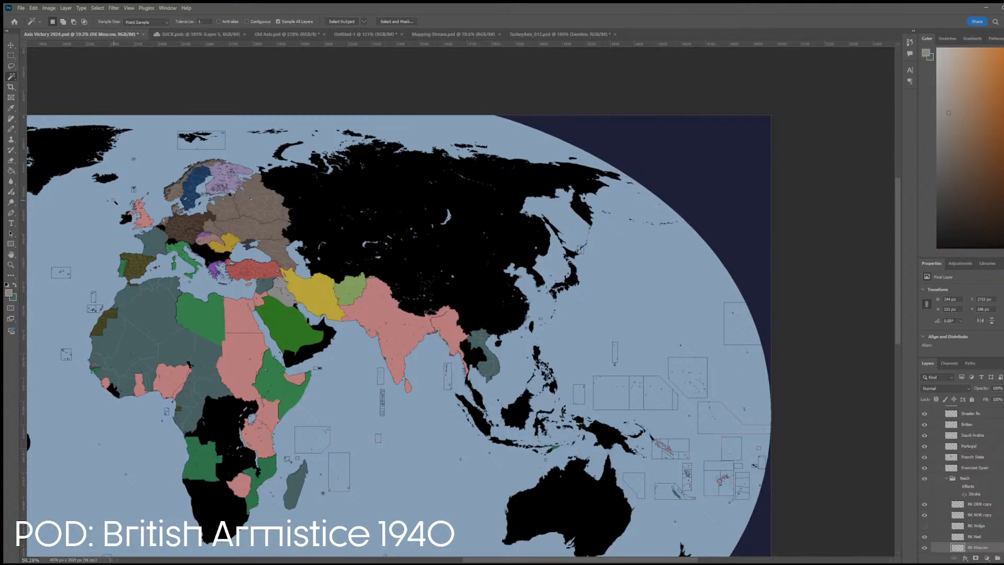
pyautogui.scroll(-3, 327, 363)
pyautogui.hscroll(-3, 326, 362)
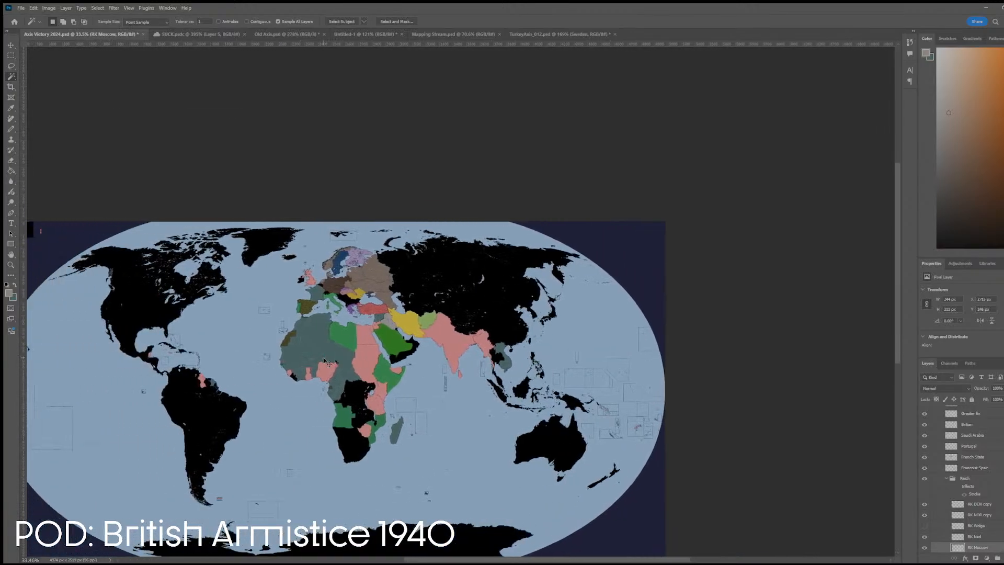
pyautogui.scroll(5, 327, 362)
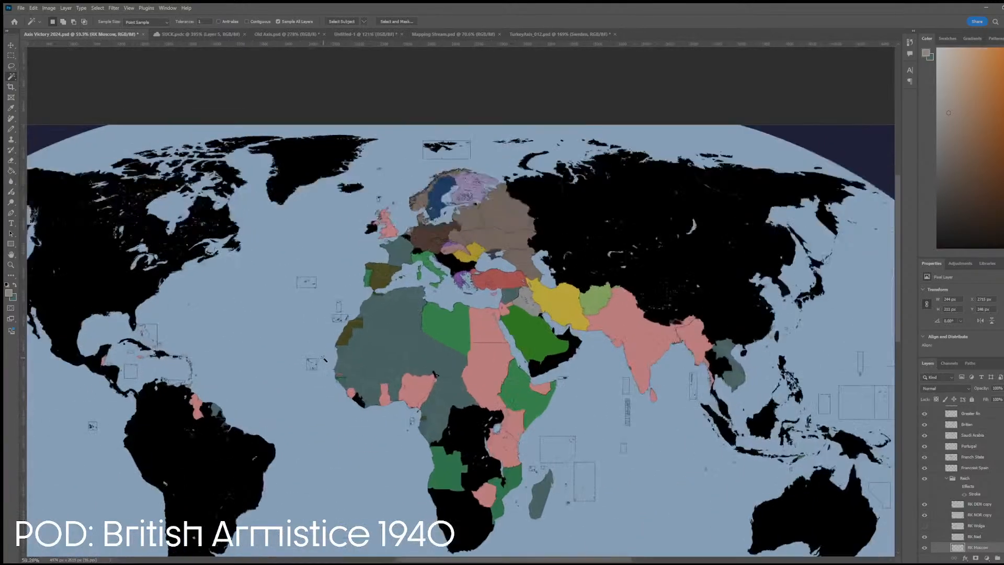
pyautogui.scroll(1, 323, 360)
pyautogui.hscroll(-2, 314, 358)
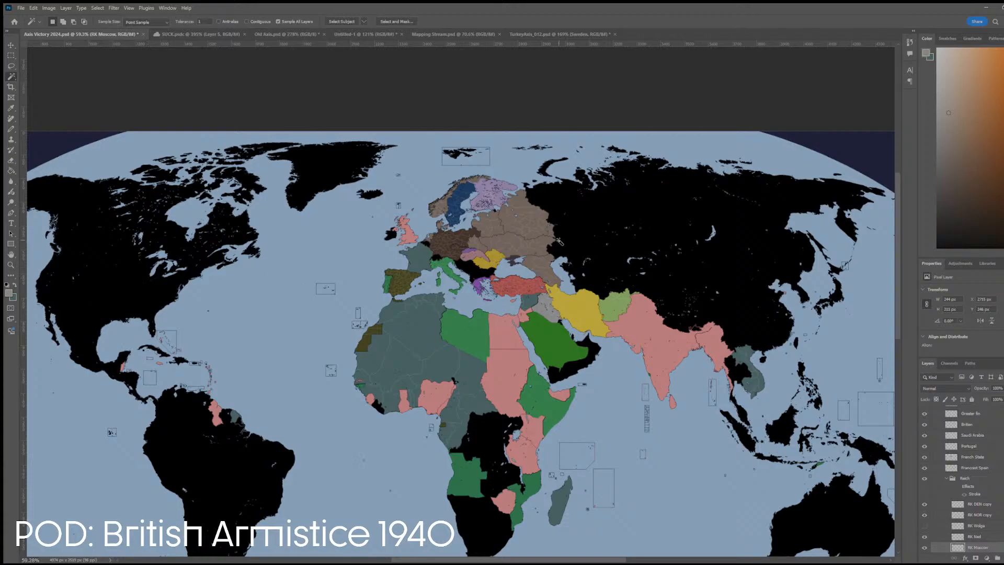
pyautogui.scroll(3, 603, 215)
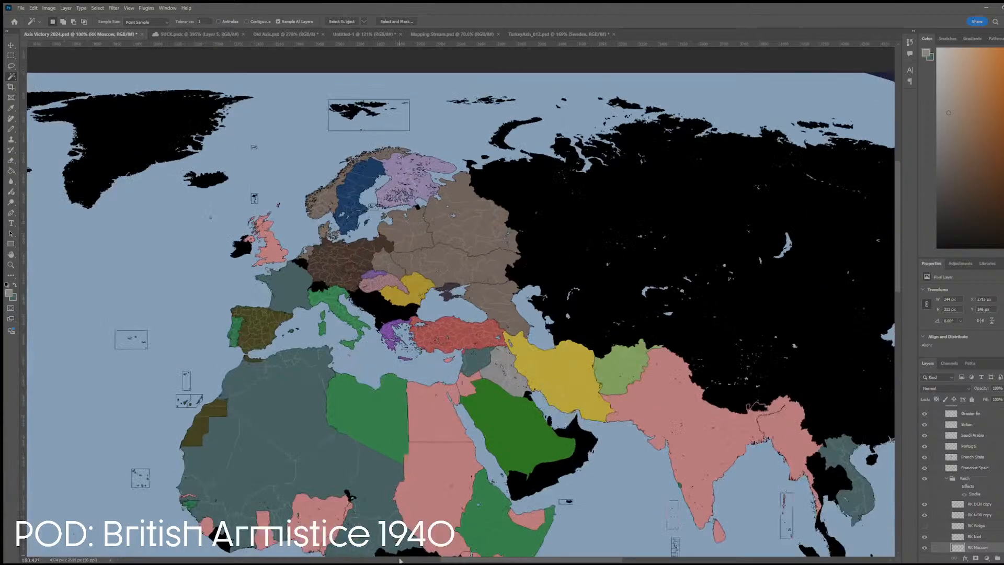
# - Briefly show the Whole Yugo layer over the Balkans and hide it again
pyautogui.moveTo(399, 559); pyautogui.dragTo(533, 560)
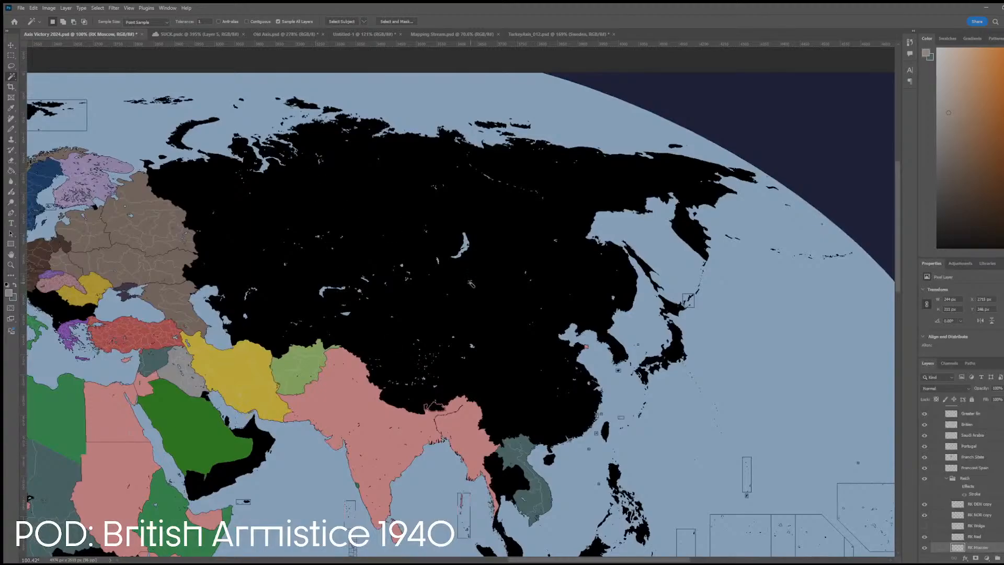
pyautogui.scroll(-5, 972, 493)
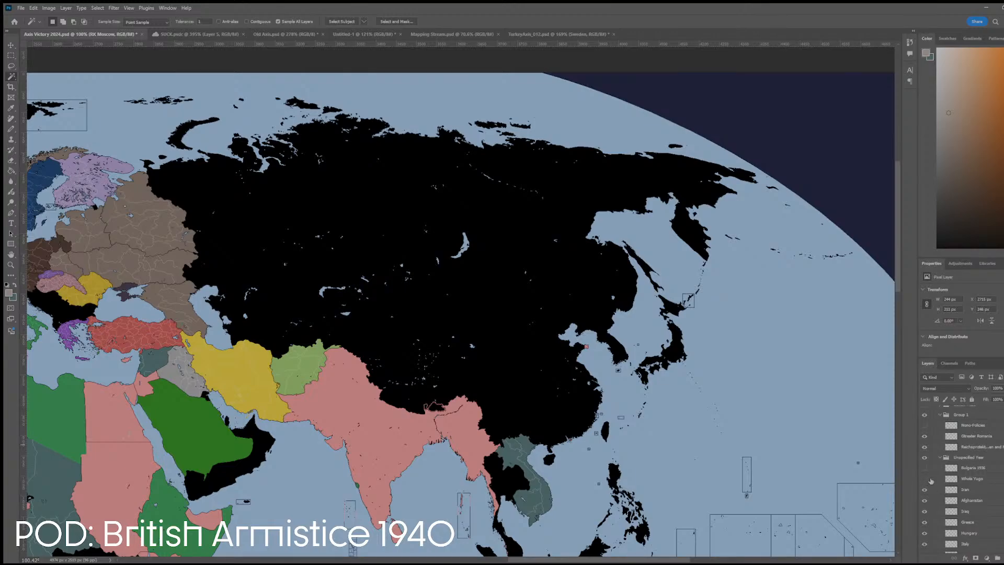
pyautogui.click(924, 478)
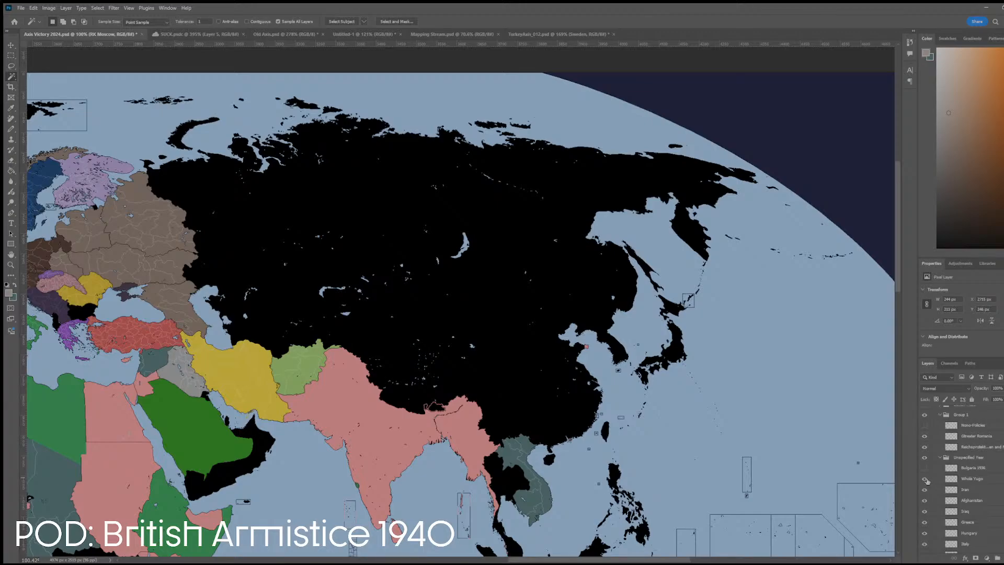
pyautogui.click(924, 478)
pyautogui.scroll(-3, 546, 397)
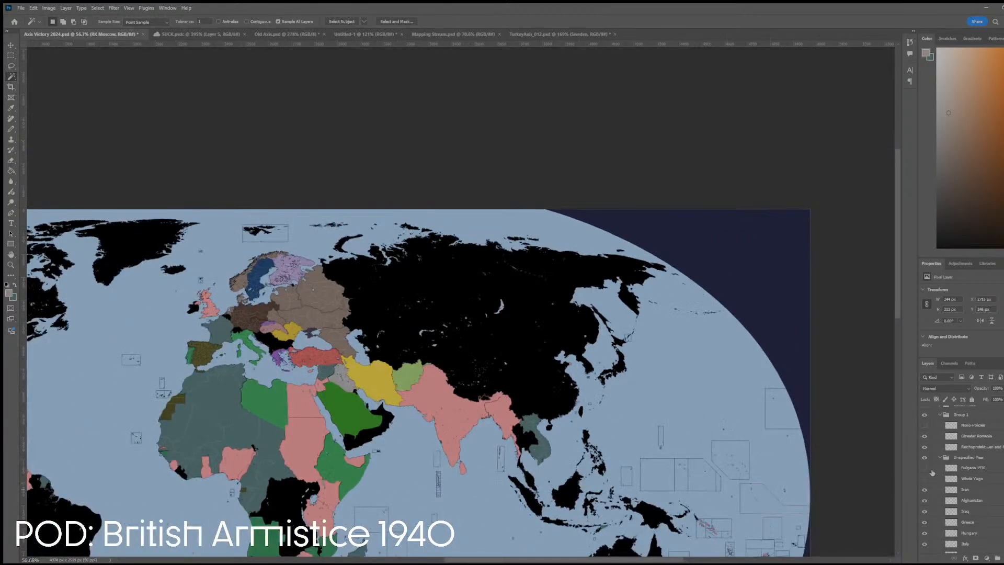
# - Show the policies layer in Group 1 and sample the red of its lowest legend dot as the foreground colour
pyautogui.scroll(1, 965, 493)
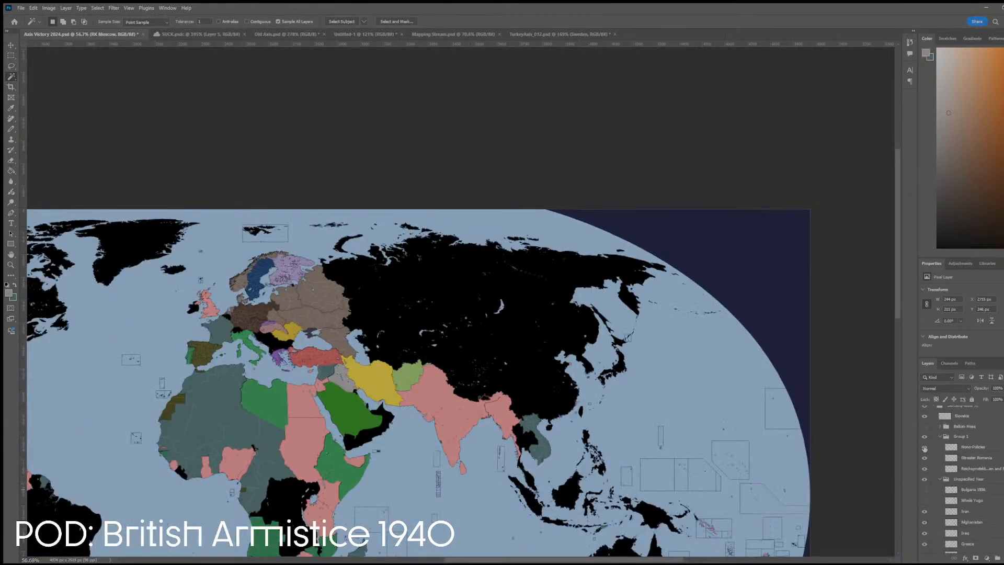
pyautogui.click(925, 448)
pyautogui.press('i')
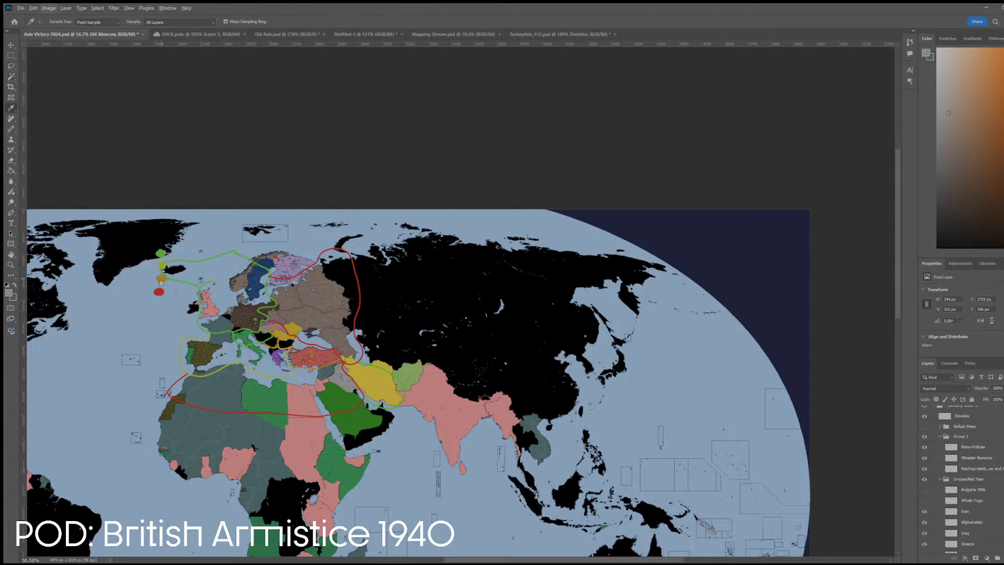
pyautogui.click(160, 280)
pyautogui.click(160, 291)
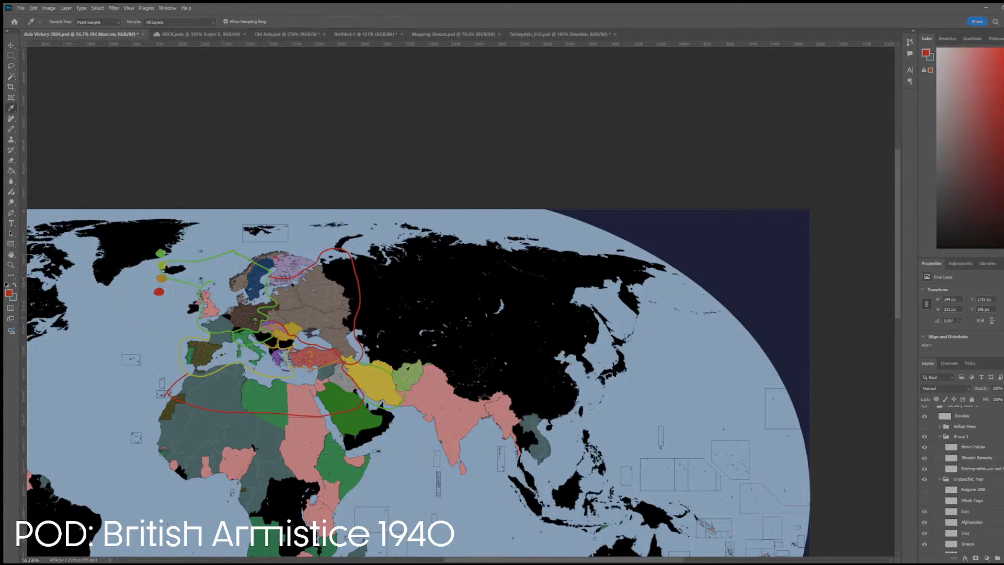
# - On the policies layer, draw a thick red Pencil loop enclosing Siberia from the Urals to the Pacific coast
pyautogui.scroll(2, 973, 467)
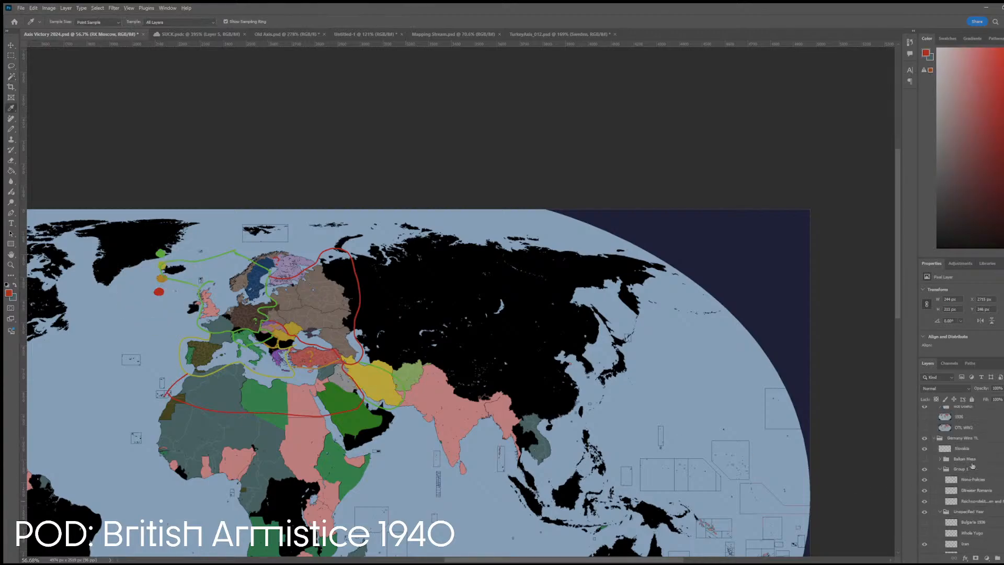
pyautogui.click(989, 480)
pyautogui.scroll(4, 990, 486)
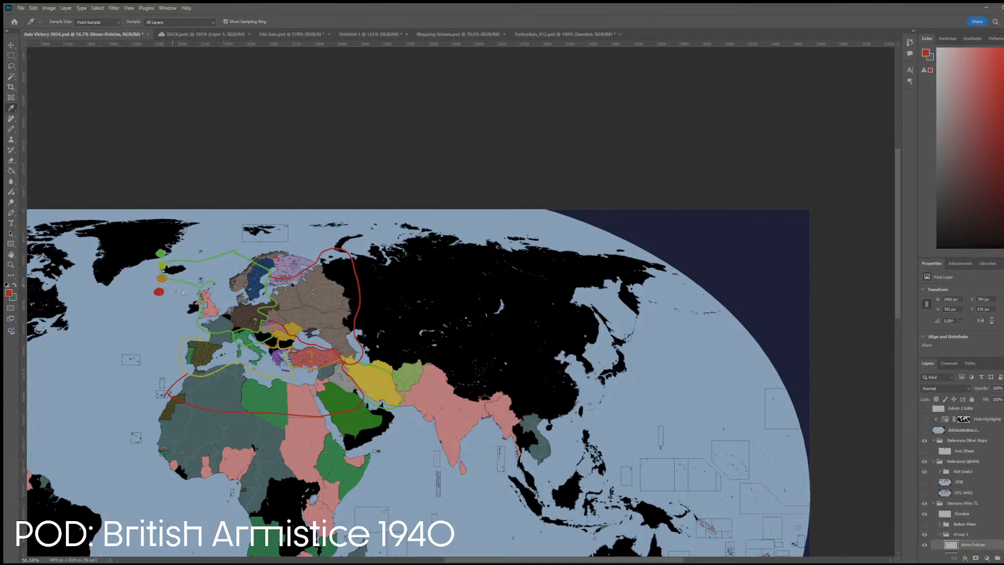
pyautogui.scroll(3, 627, 377)
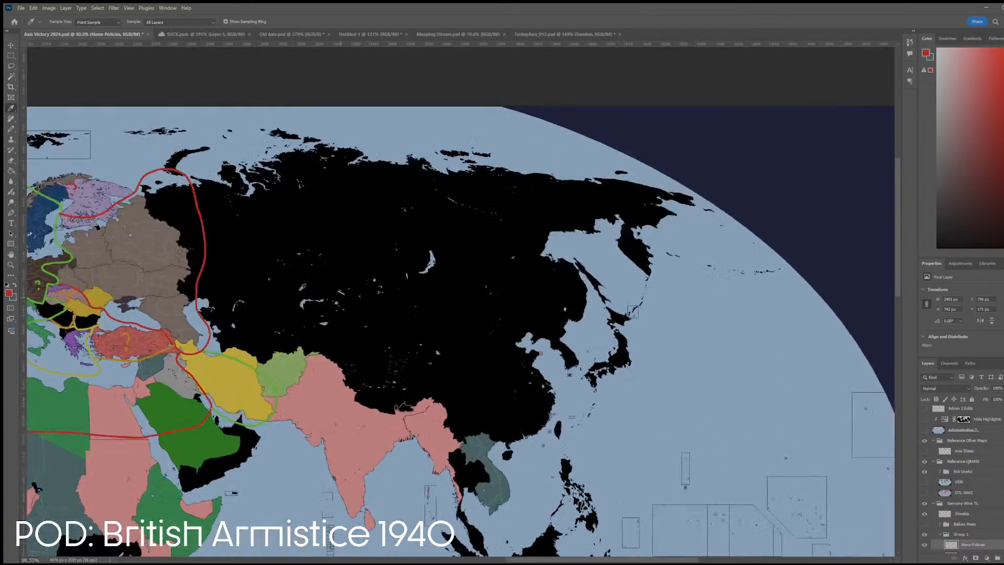
pyautogui.press('w')
pyautogui.press('b')
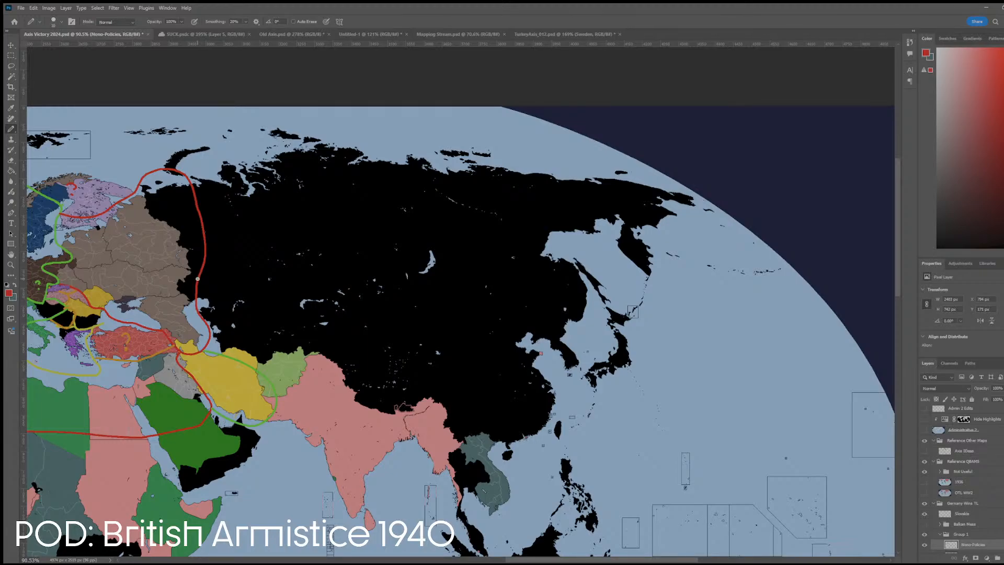
pyautogui.moveTo(198, 278)
pyautogui.mouseDown()
pyautogui.moveTo(408, 272)
pyautogui.moveTo(529, 287)
pyautogui.moveTo(575, 319)
pyautogui.mouseUp()
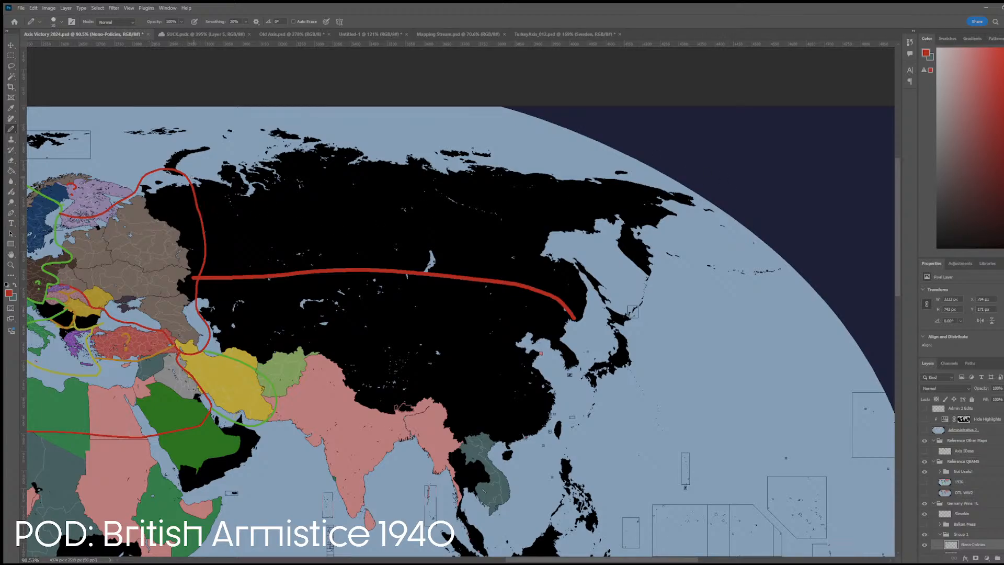
pyautogui.moveTo(184, 172)
pyautogui.mouseDown()
pyautogui.moveTo(547, 126)
pyautogui.moveTo(726, 170)
pyautogui.moveTo(696, 285)
pyautogui.moveTo(573, 320)
pyautogui.mouseUp()
pyautogui.scroll(1, 648, 365)
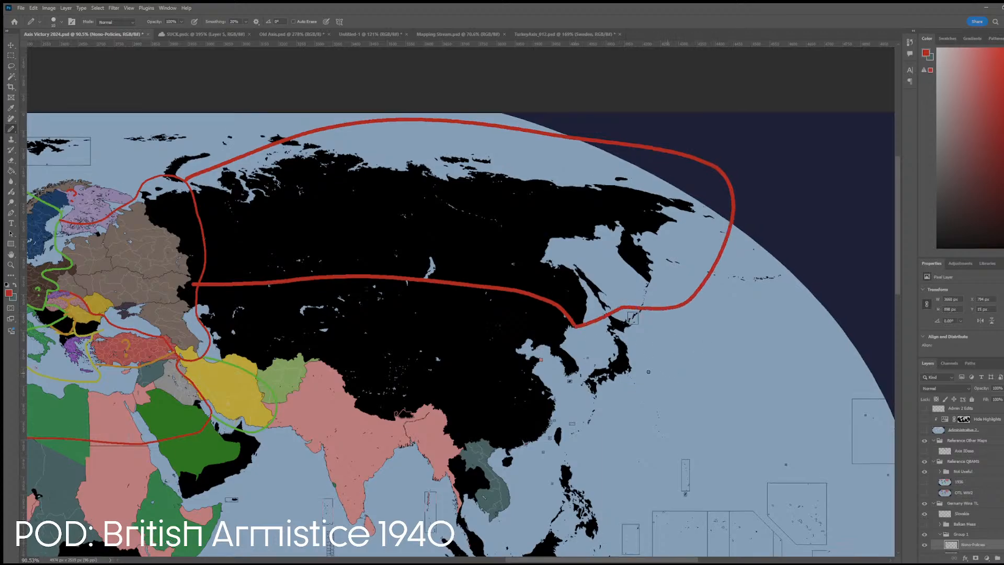
# - Split the Siberian loop with a red north-south line and letter its western half N and eastern half S, undoing the extra arrow scribble
pyautogui.scroll(-2, 585, 355)
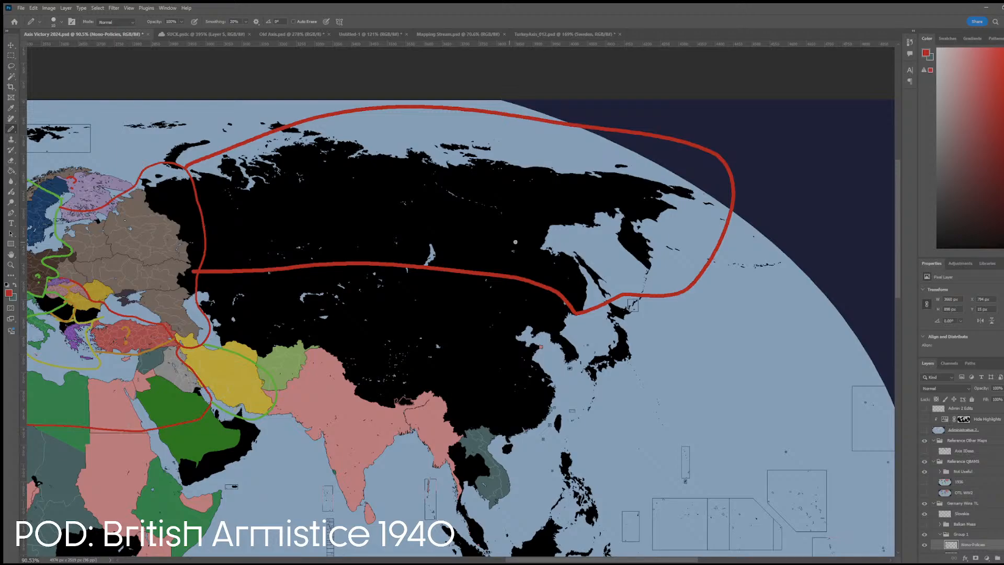
pyautogui.moveTo(391, 138); pyautogui.dragTo(380, 255)
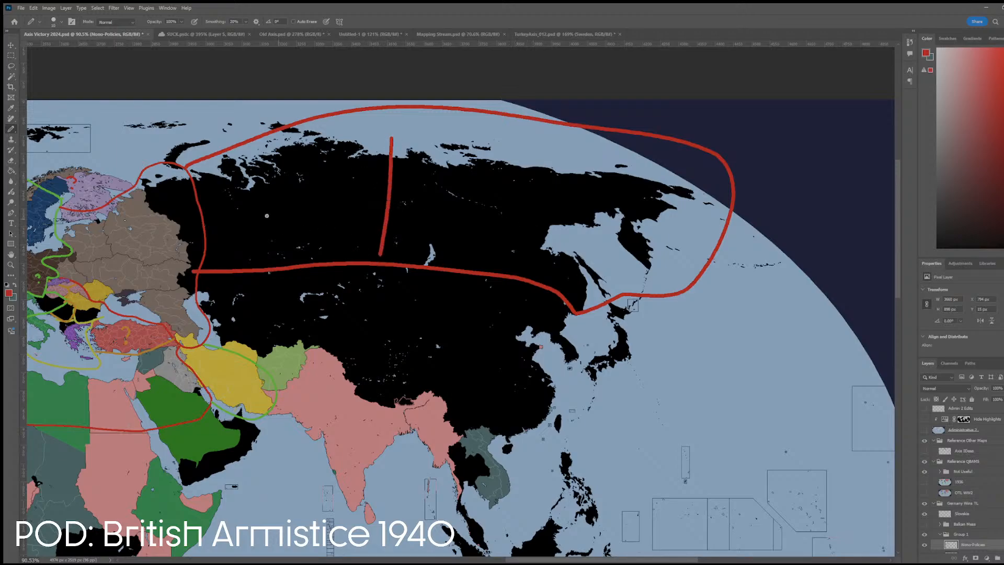
pyautogui.moveTo(262, 222); pyautogui.dragTo(284, 208)
pyautogui.moveTo(501, 207)
pyautogui.mouseDown()
pyautogui.moveTo(471, 238)
pyautogui.moveTo(451, 240)
pyautogui.mouseUp()
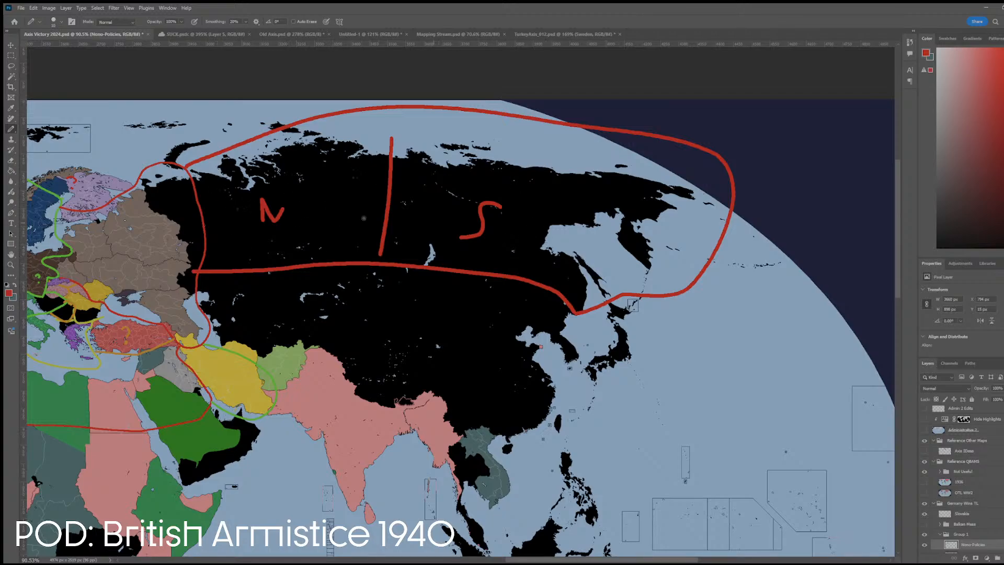
pyautogui.moveTo(272, 188)
pyautogui.mouseDown()
pyautogui.moveTo(240, 188)
pyautogui.moveTo(219, 286)
pyautogui.mouseUp()
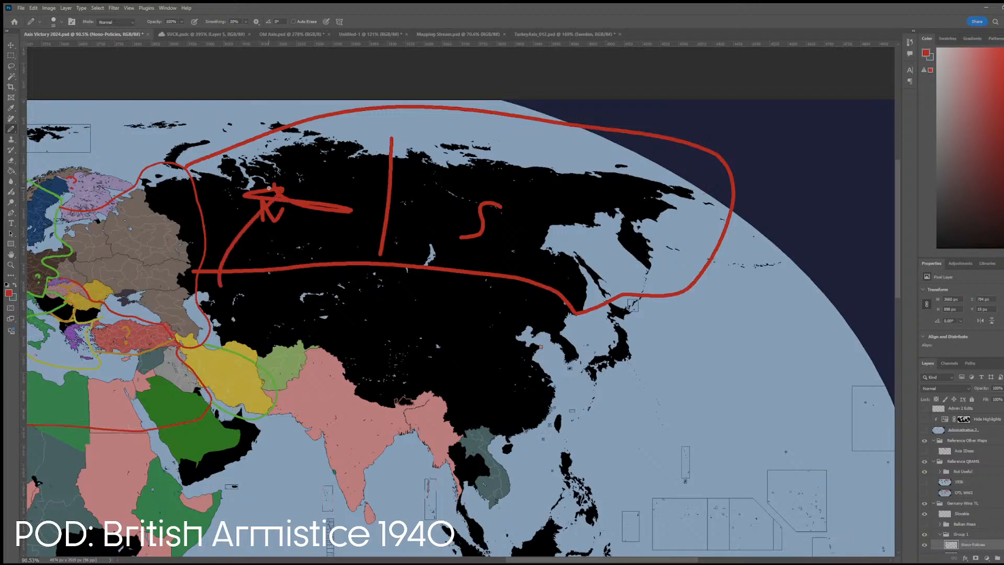
pyautogui.hotkey('ctrl', 'z')
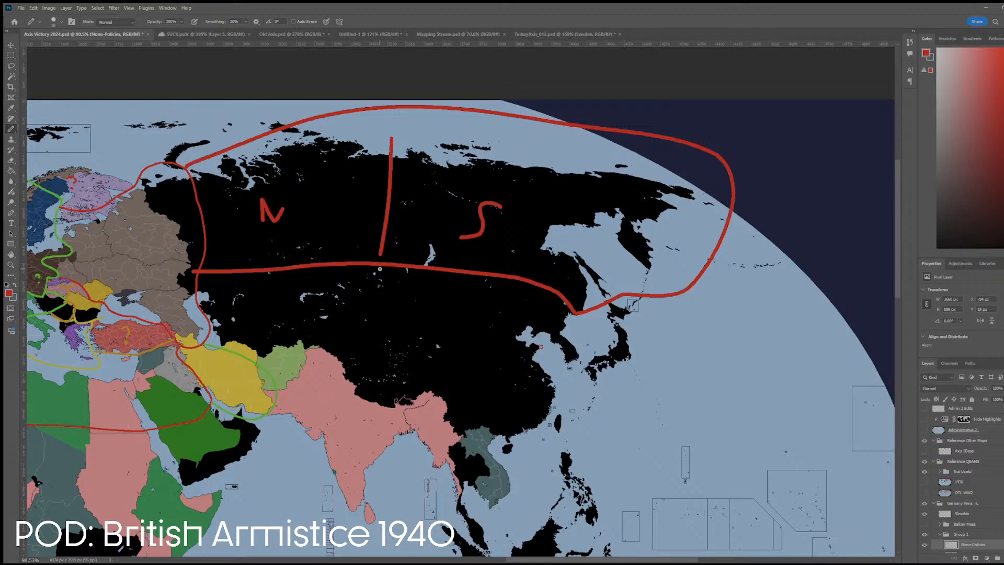
# - Draw a red line from the Siberian divider down to northern India, mark Korea's northern border and circle Taiwan
pyautogui.moveTo(380, 265); pyautogui.dragTo(322, 348)
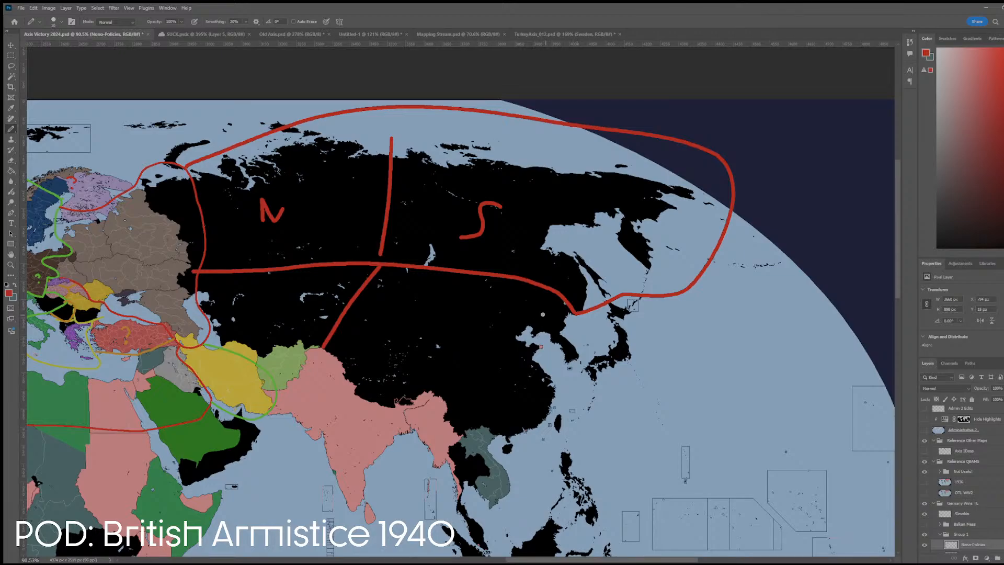
pyautogui.moveTo(547, 335); pyautogui.dragTo(562, 328)
pyautogui.moveTo(555, 410)
pyautogui.mouseDown()
pyautogui.moveTo(547, 436)
pyautogui.moveTo(572, 436)
pyautogui.moveTo(560, 414)
pyautogui.mouseUp()
# - Examine the unfilled territory along the southern edge of the Arabian Peninsula
pyautogui.moveTo(543, 561); pyautogui.dragTo(475, 546)
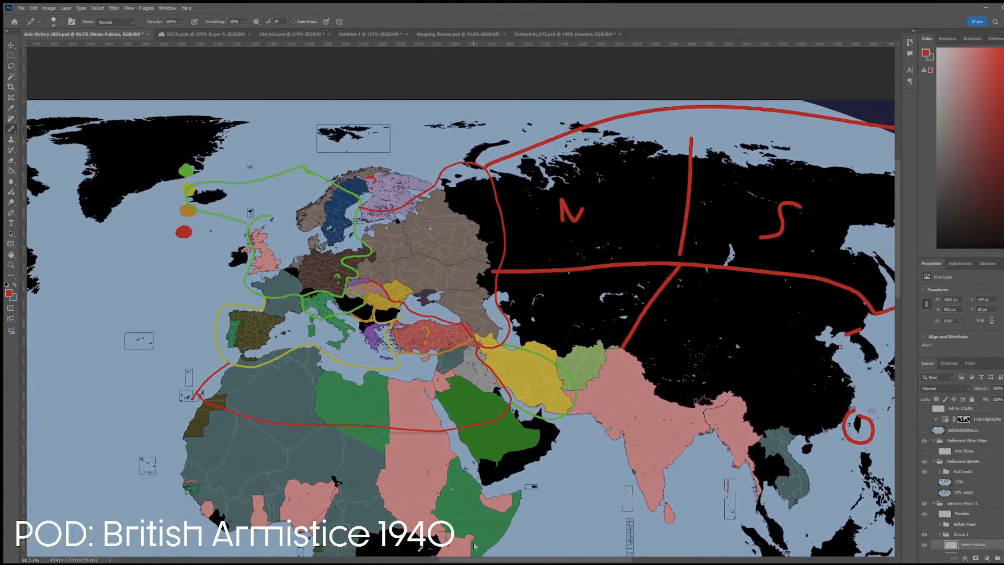
pyautogui.scroll(-1, 475, 546)
pyautogui.scroll(3, 502, 441)
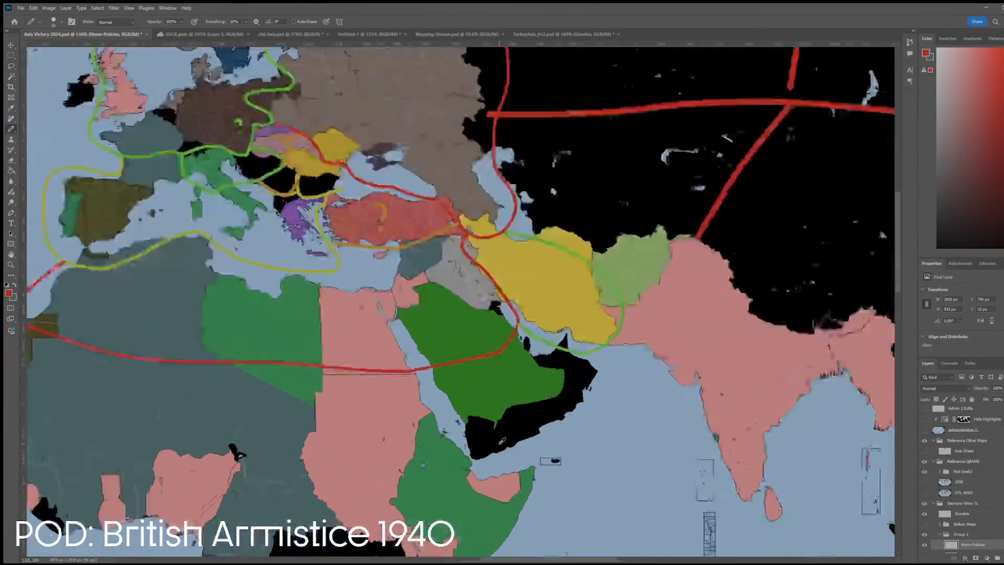
pyautogui.scroll(6, 502, 441)
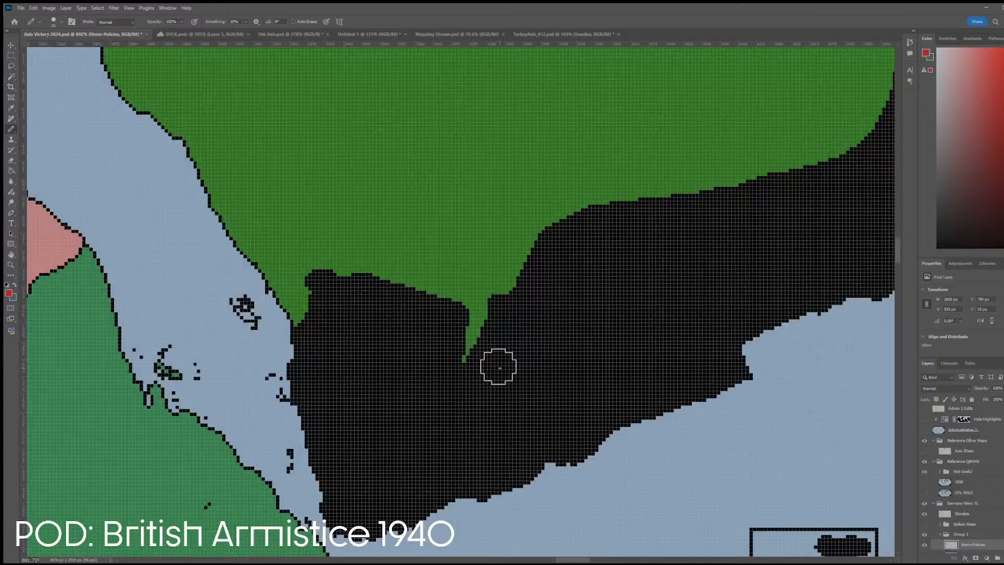
pyautogui.scroll(-2, 505, 362)
pyautogui.scroll(-5, 504, 362)
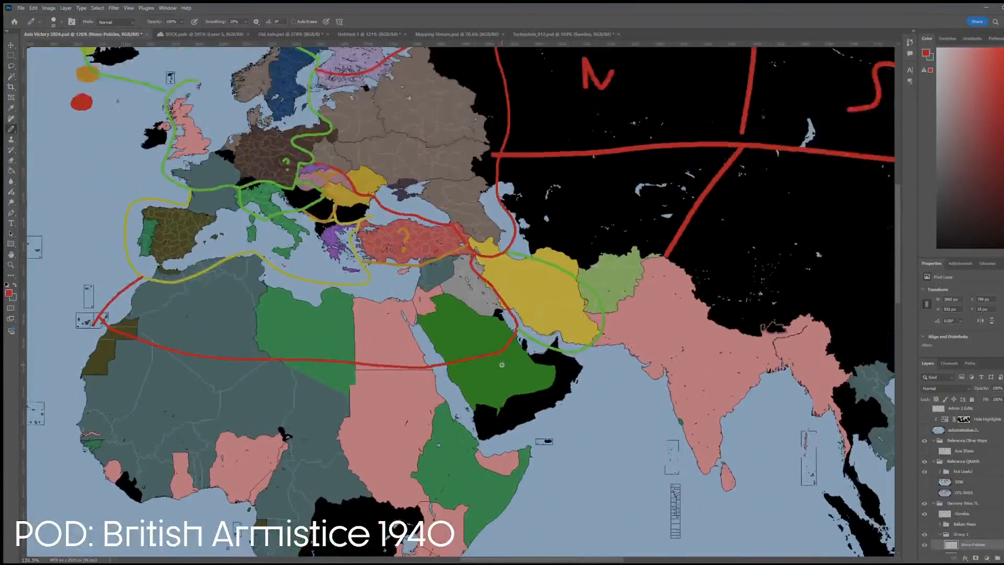
# - Try a red arc and a red ellipse over Central Asia east of the Caspian Sea, undoing each one
pyautogui.scroll(4, 582, 276)
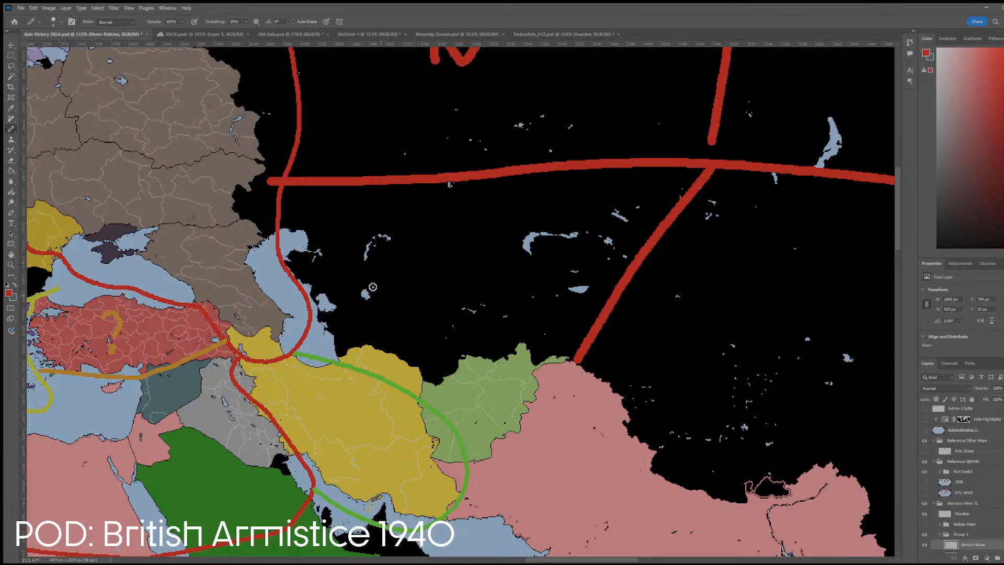
pyautogui.moveTo(301, 271)
pyautogui.mouseDown()
pyautogui.moveTo(403, 306)
pyautogui.moveTo(433, 364)
pyautogui.mouseUp()
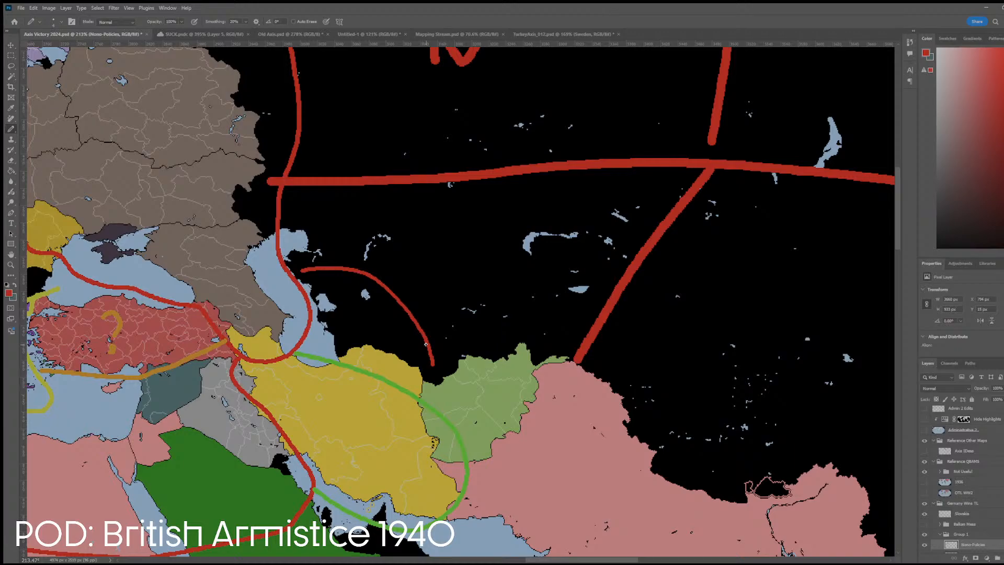
pyautogui.hotkey('ctrl', 'z')
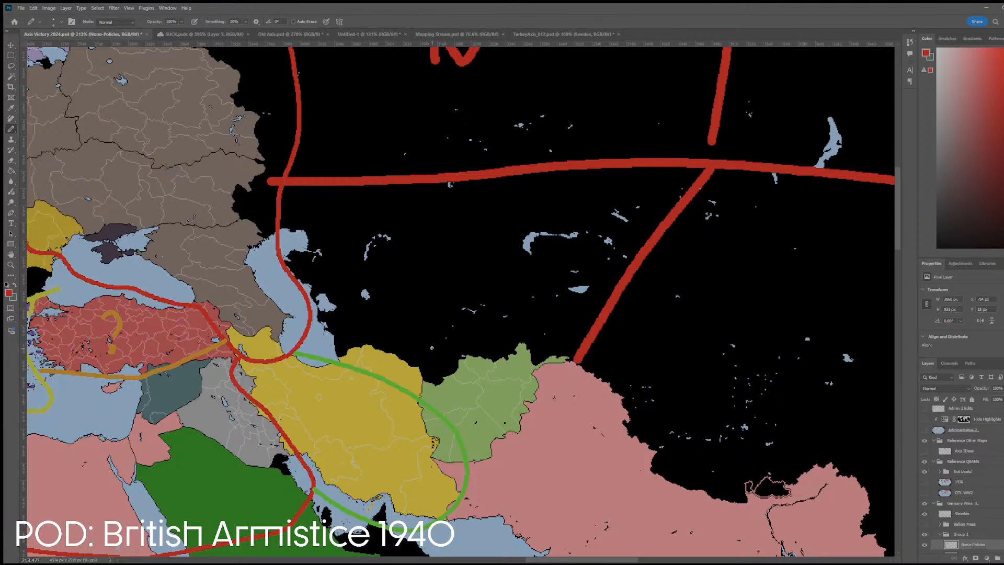
pyautogui.moveTo(430, 211)
pyautogui.mouseDown()
pyautogui.moveTo(499, 238)
pyautogui.moveTo(434, 212)
pyautogui.mouseUp()
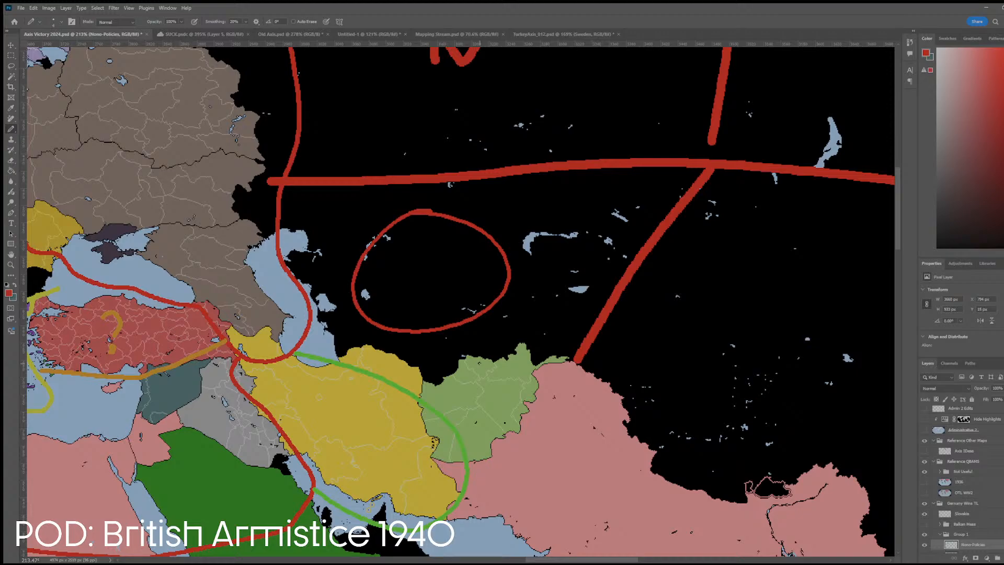
pyautogui.hotkey('ctrl', 'z')
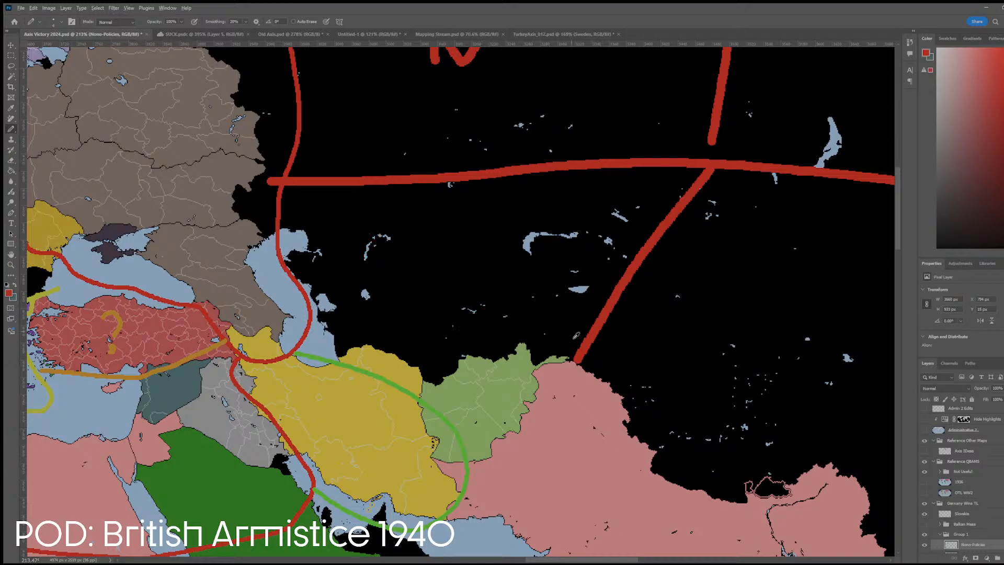
# - Review the marked spheres and unfilled countries across Asia, the Americas and Africa, ending at the Middle East
pyautogui.scroll(-6, 578, 364)
pyautogui.hscroll(3, 578, 365)
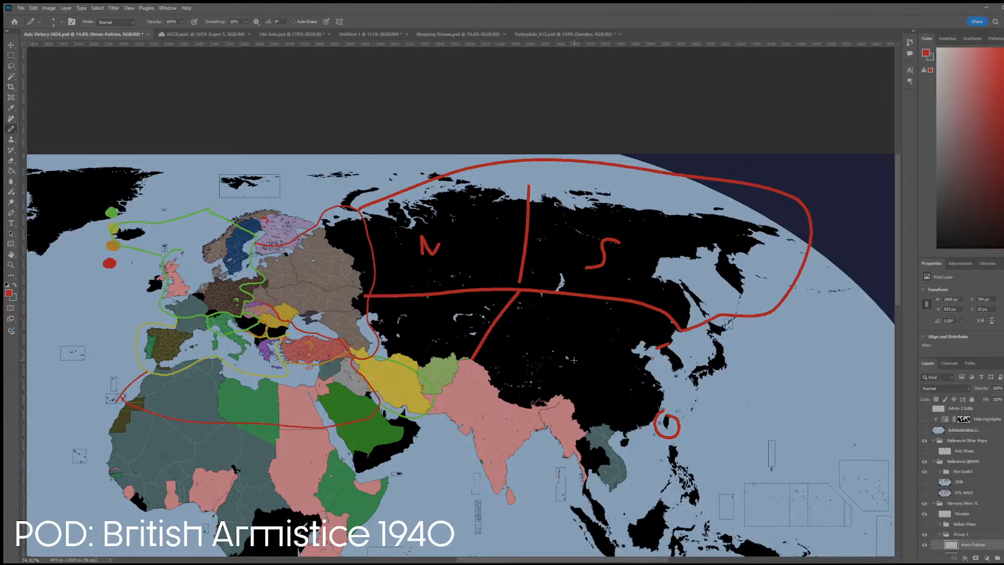
pyautogui.hscroll(-3, 543, 365)
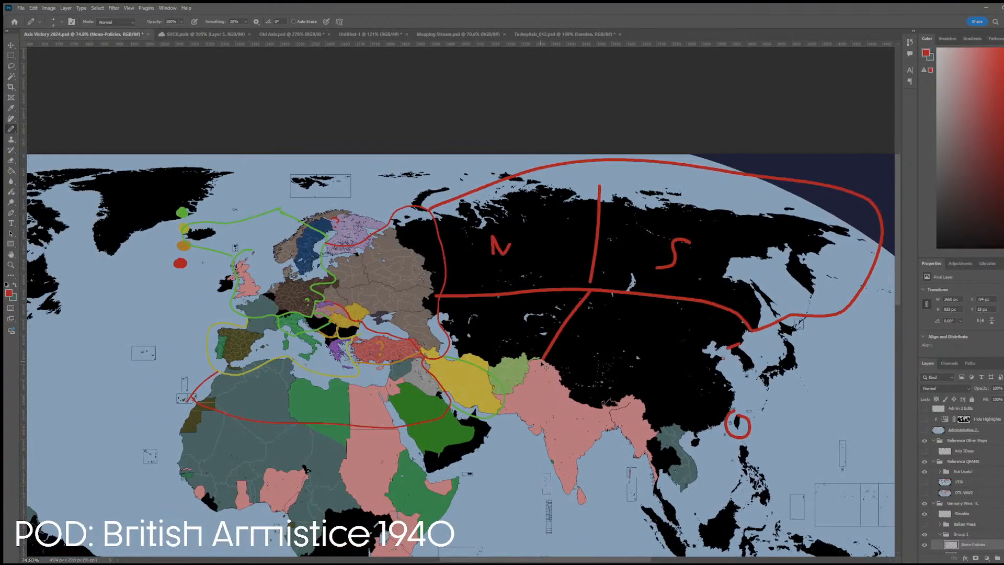
pyautogui.hscroll(-6, 539, 360)
pyautogui.scroll(-2, 539, 360)
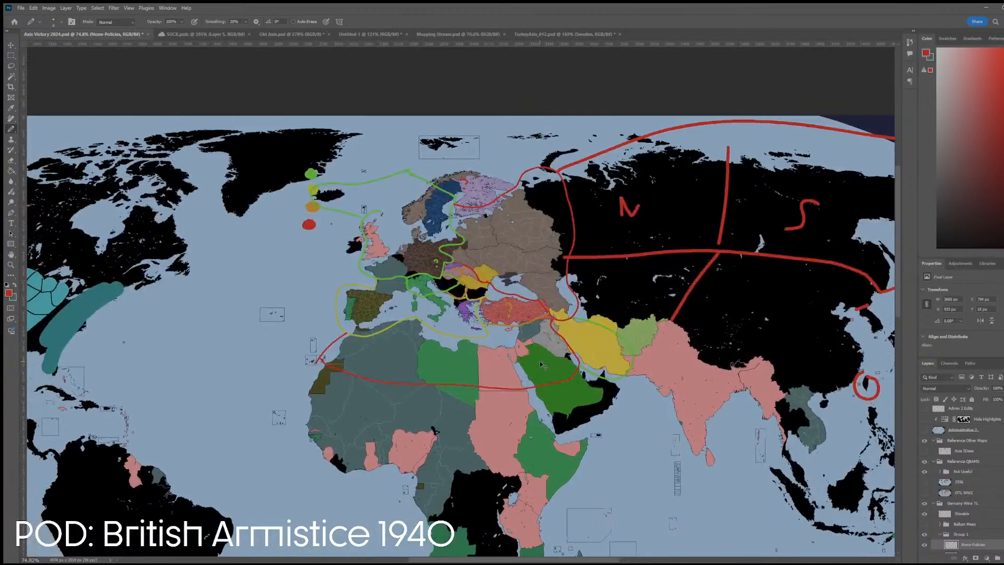
pyautogui.scroll(-3, 540, 361)
pyautogui.scroll(-2, 539, 361)
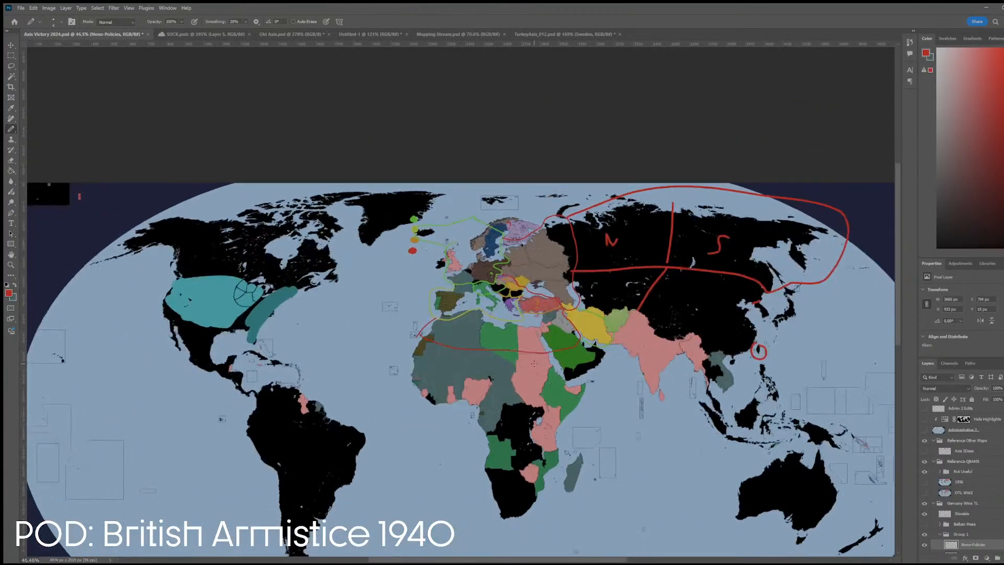
pyautogui.scroll(3, 580, 444)
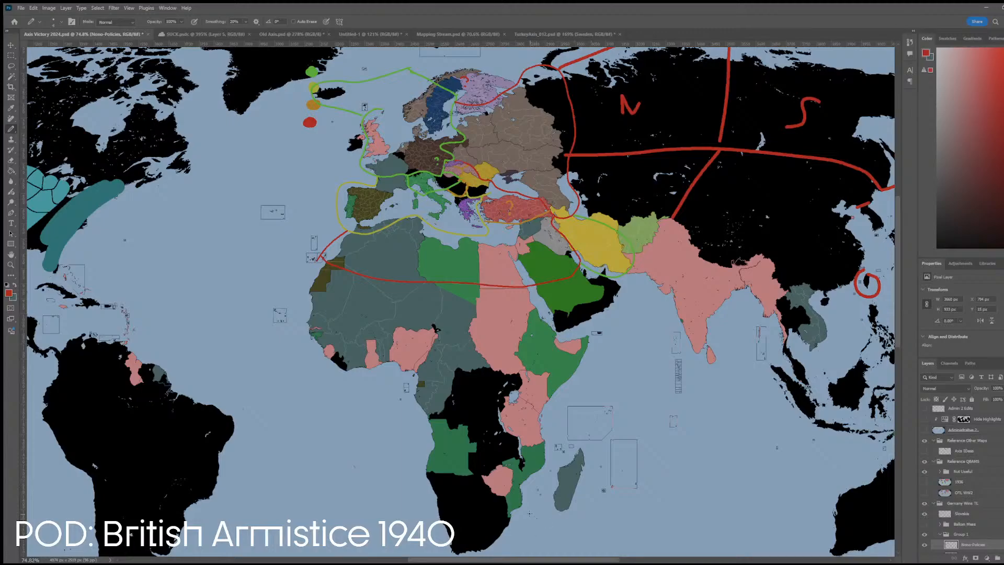
pyautogui.scroll(1, 460, 300)
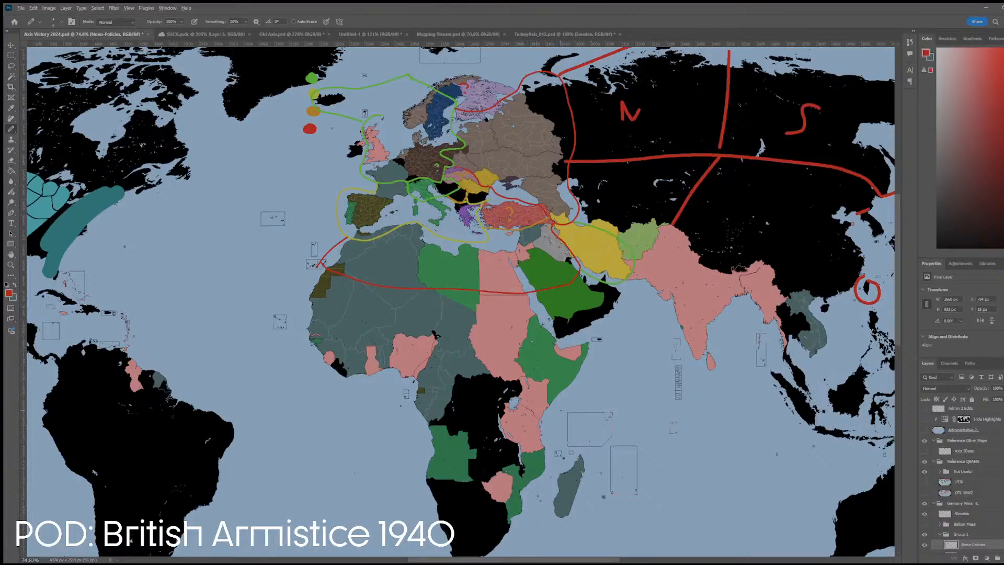
pyautogui.scroll(5, 611, 204)
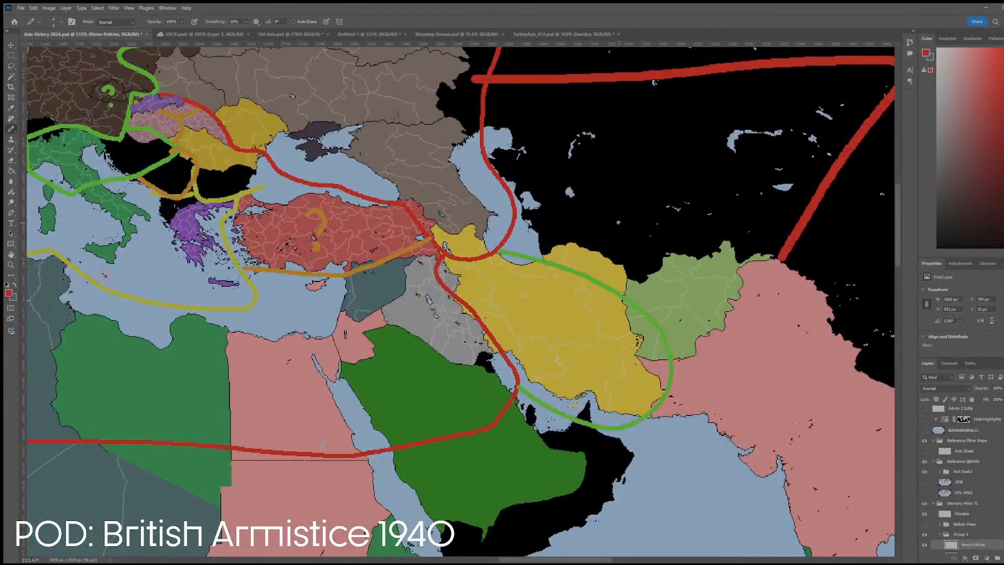
# - Review the sketched spheres across the world map and up close over Central Europe, the Balkans and Turkey
pyautogui.scroll(-5, 622, 218)
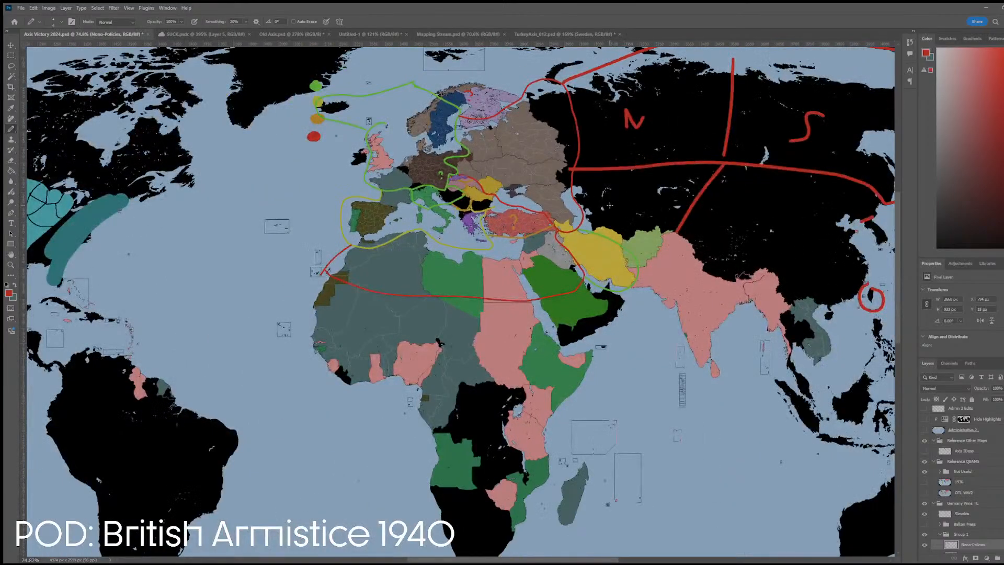
pyautogui.scroll(-3, 603, 296)
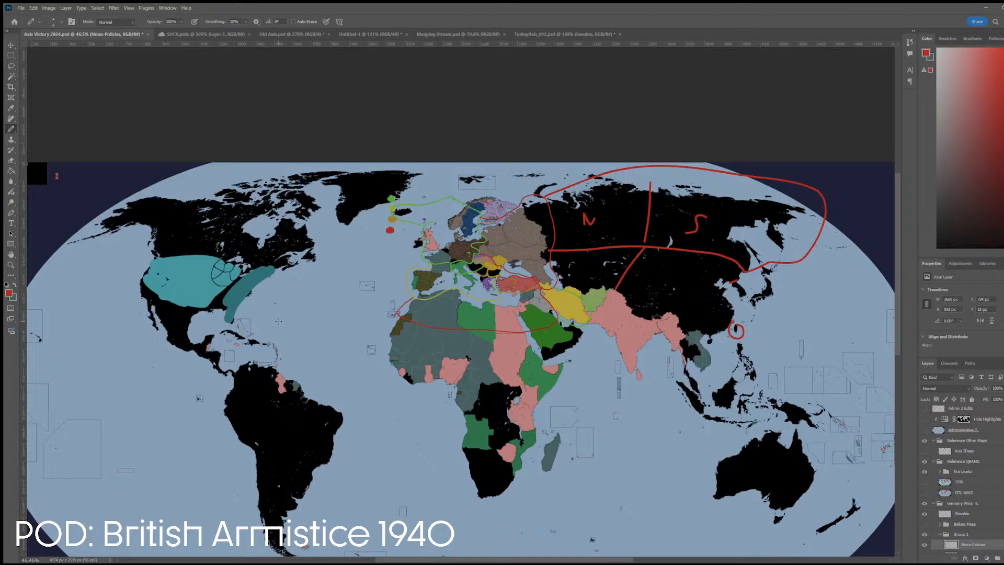
pyautogui.scroll(5, 513, 267)
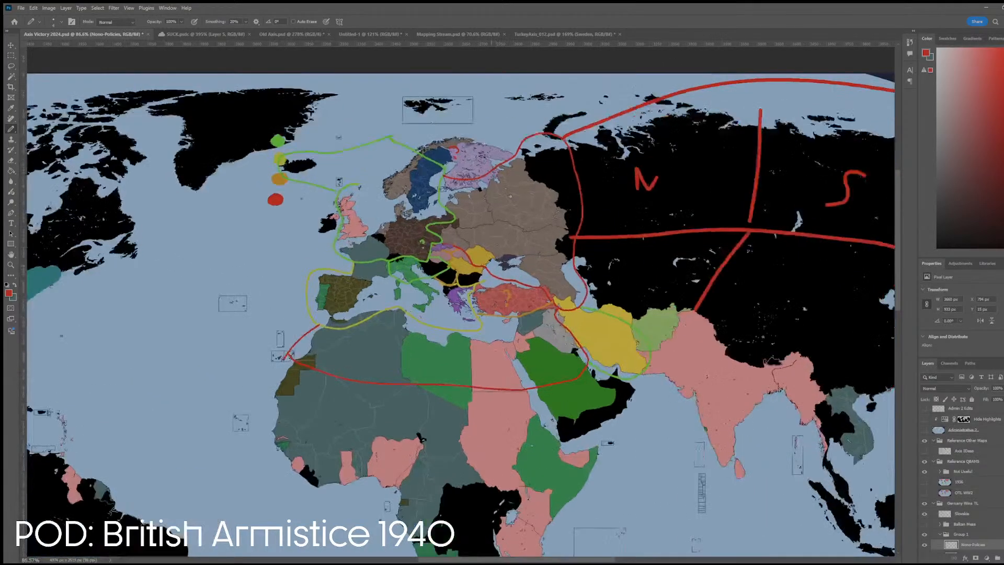
pyautogui.scroll(8, 426, 241)
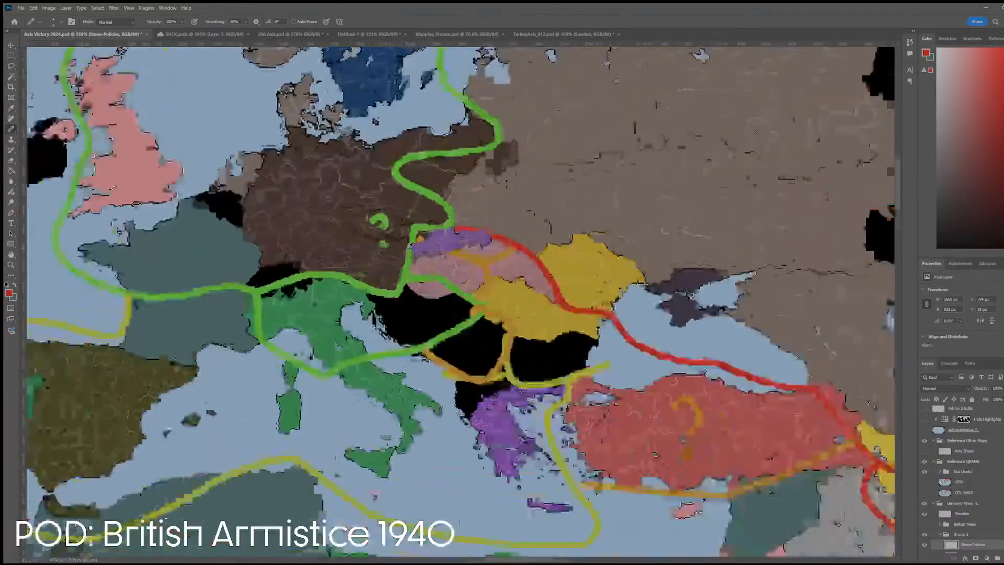
pyautogui.scroll(-10, 426, 242)
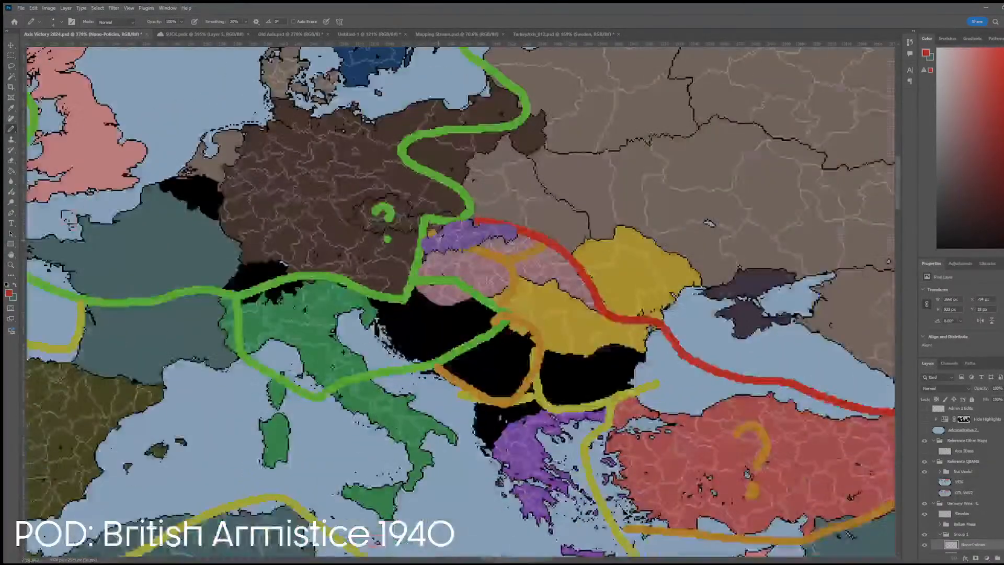
pyautogui.scroll(-1, 478, 246)
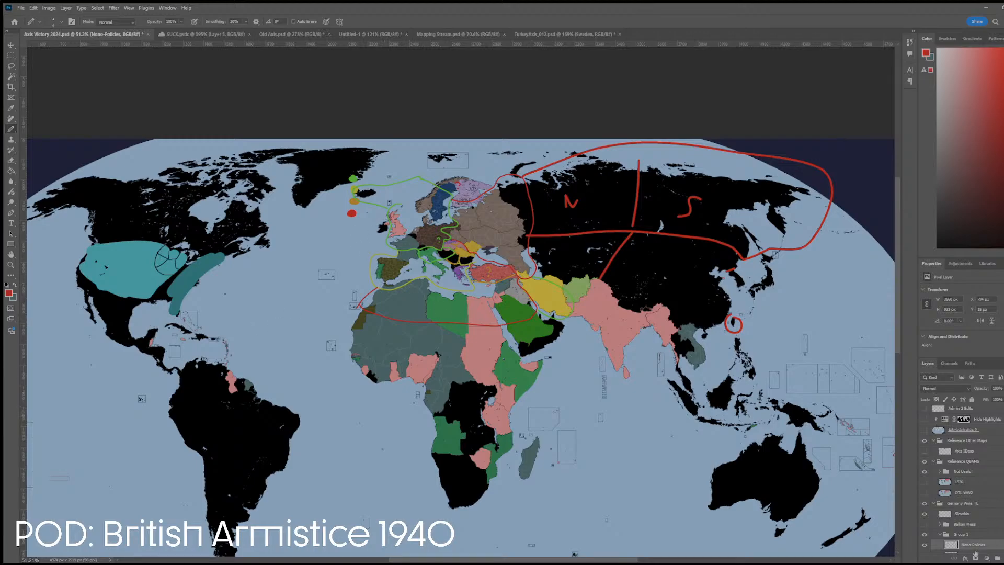
# - Compare the map with and without the sphere sketch layer, save the document, and leave that layer hidden
pyautogui.click(925, 544)
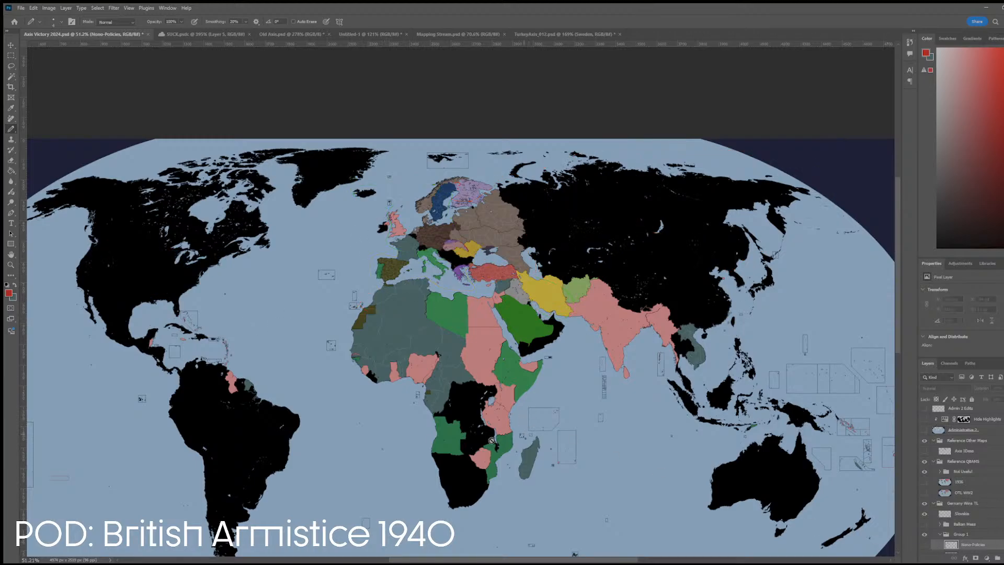
pyautogui.click(925, 545)
pyautogui.hotkey('ctrl', 's')
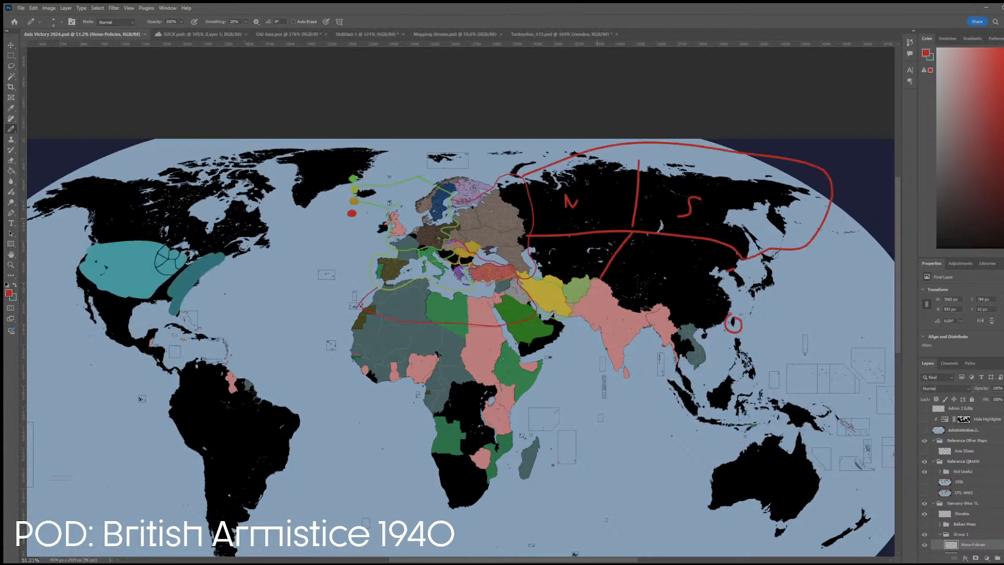
pyautogui.click(925, 545)
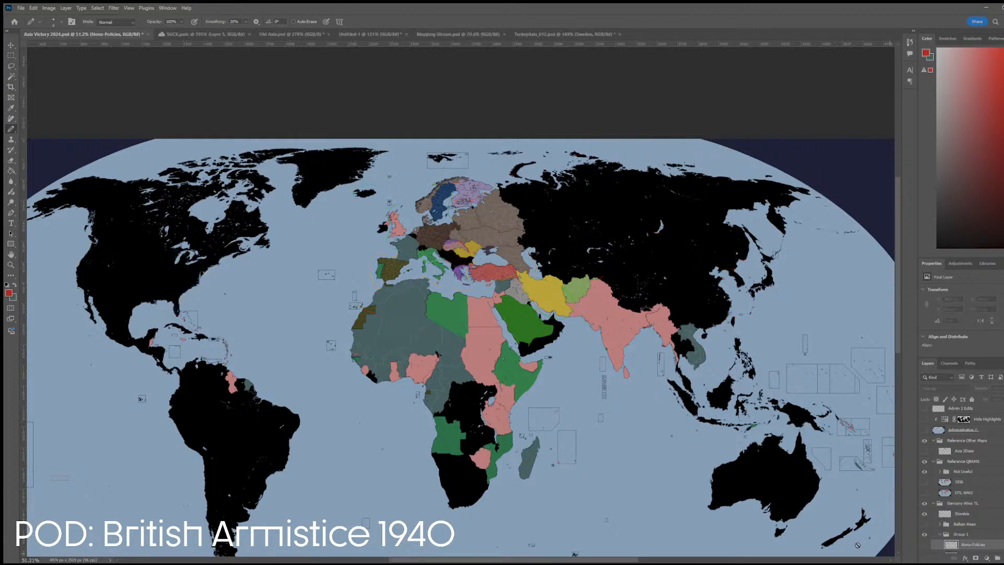